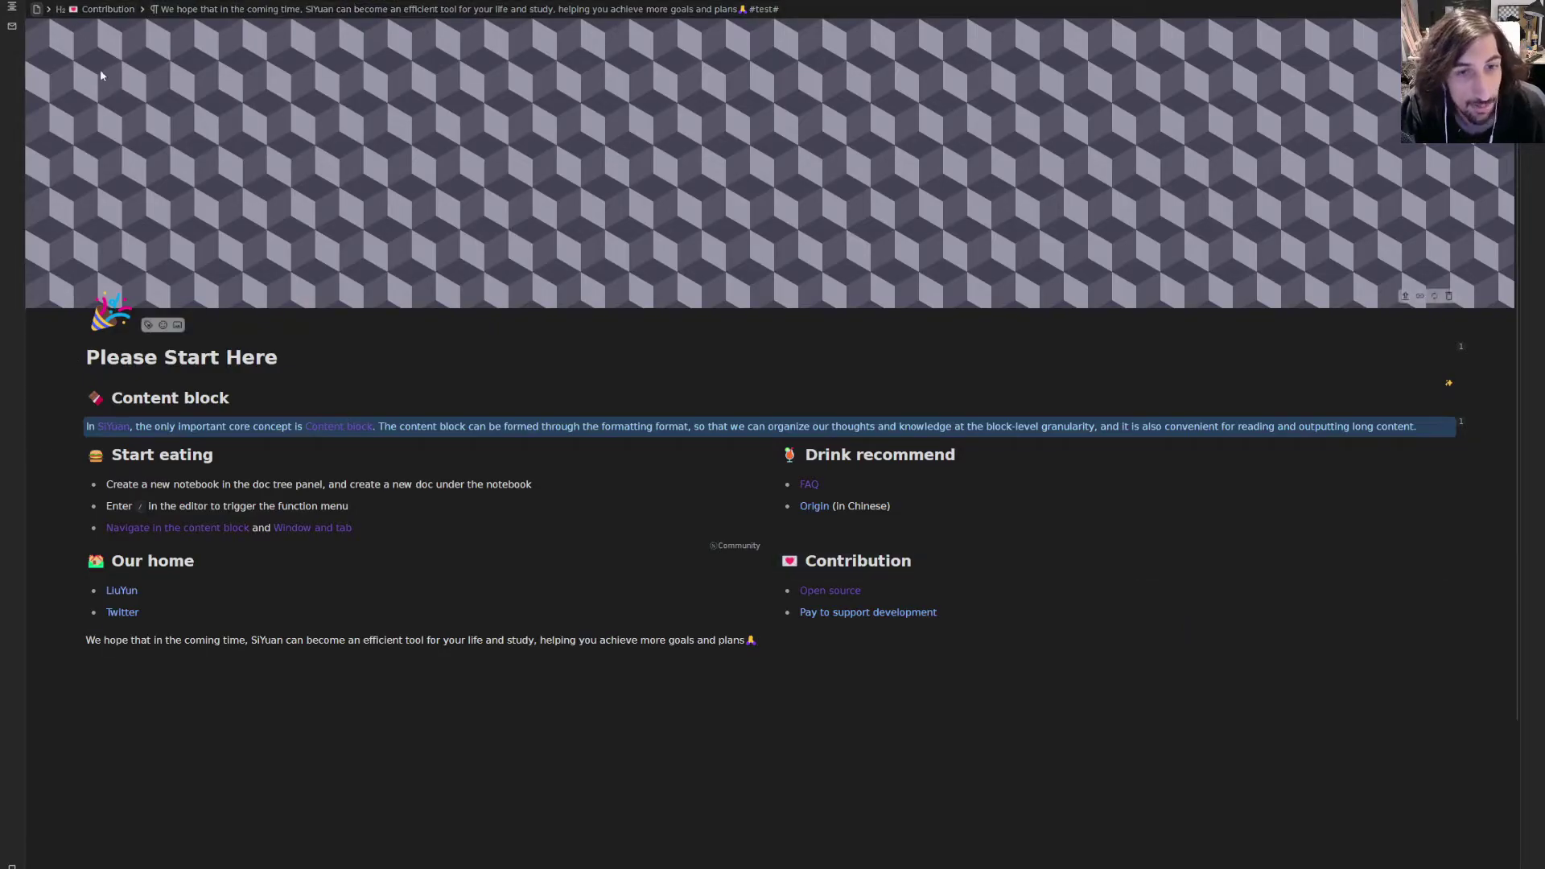
- Slide out the floating doc tree and tag panels beside the Please Start Here page
{"action": "mouse_move", "coordinate": [11, 5]}
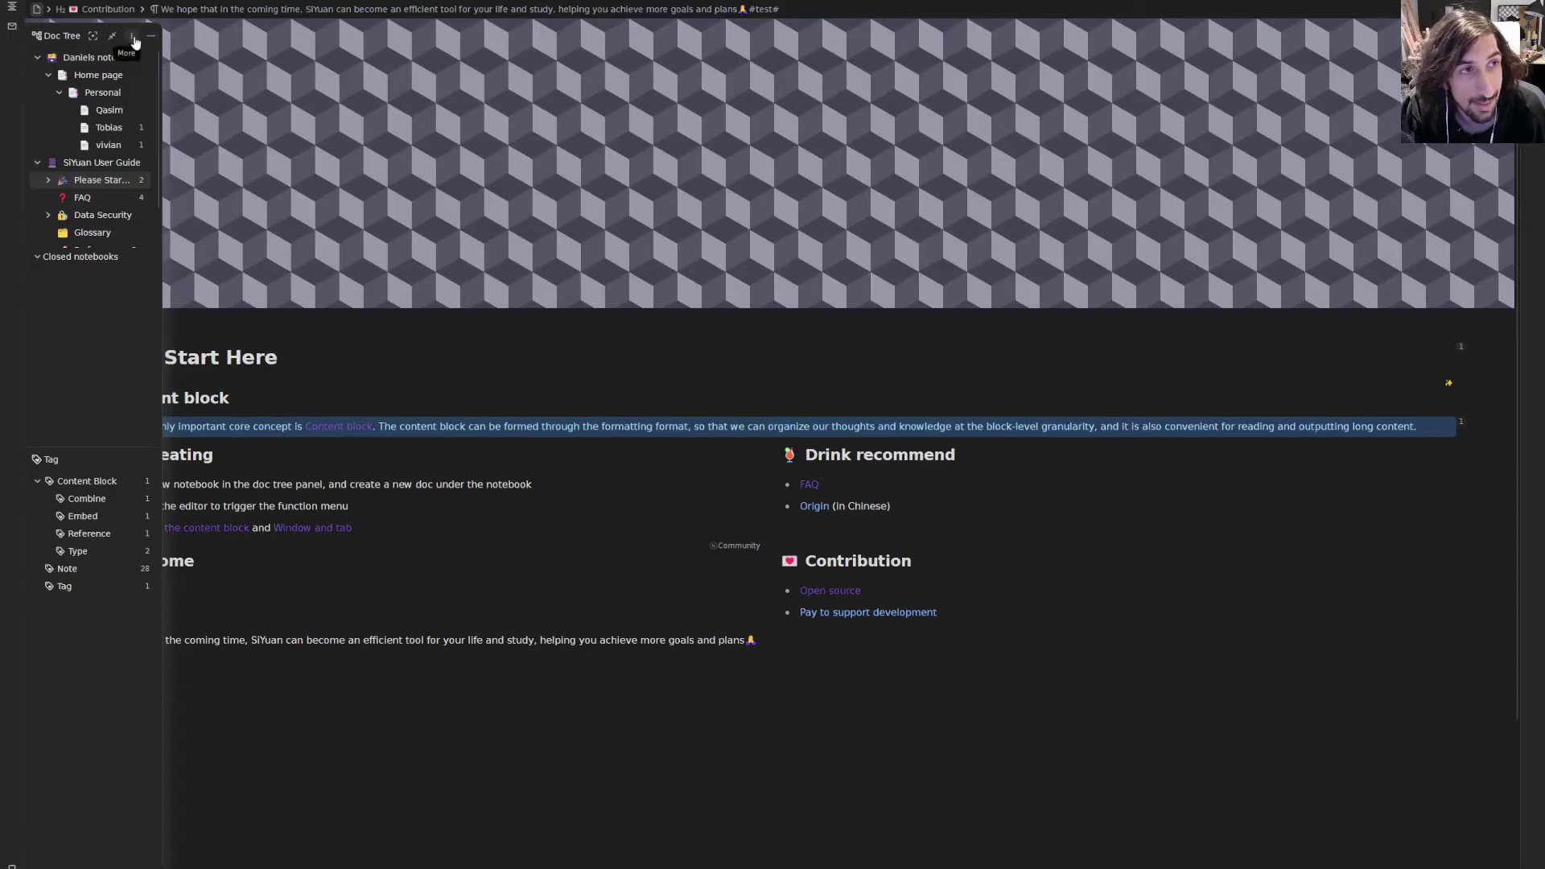
- Create a new notebook named 'Tets notebook'
{"action": "left_click", "coordinate": [133, 38]}
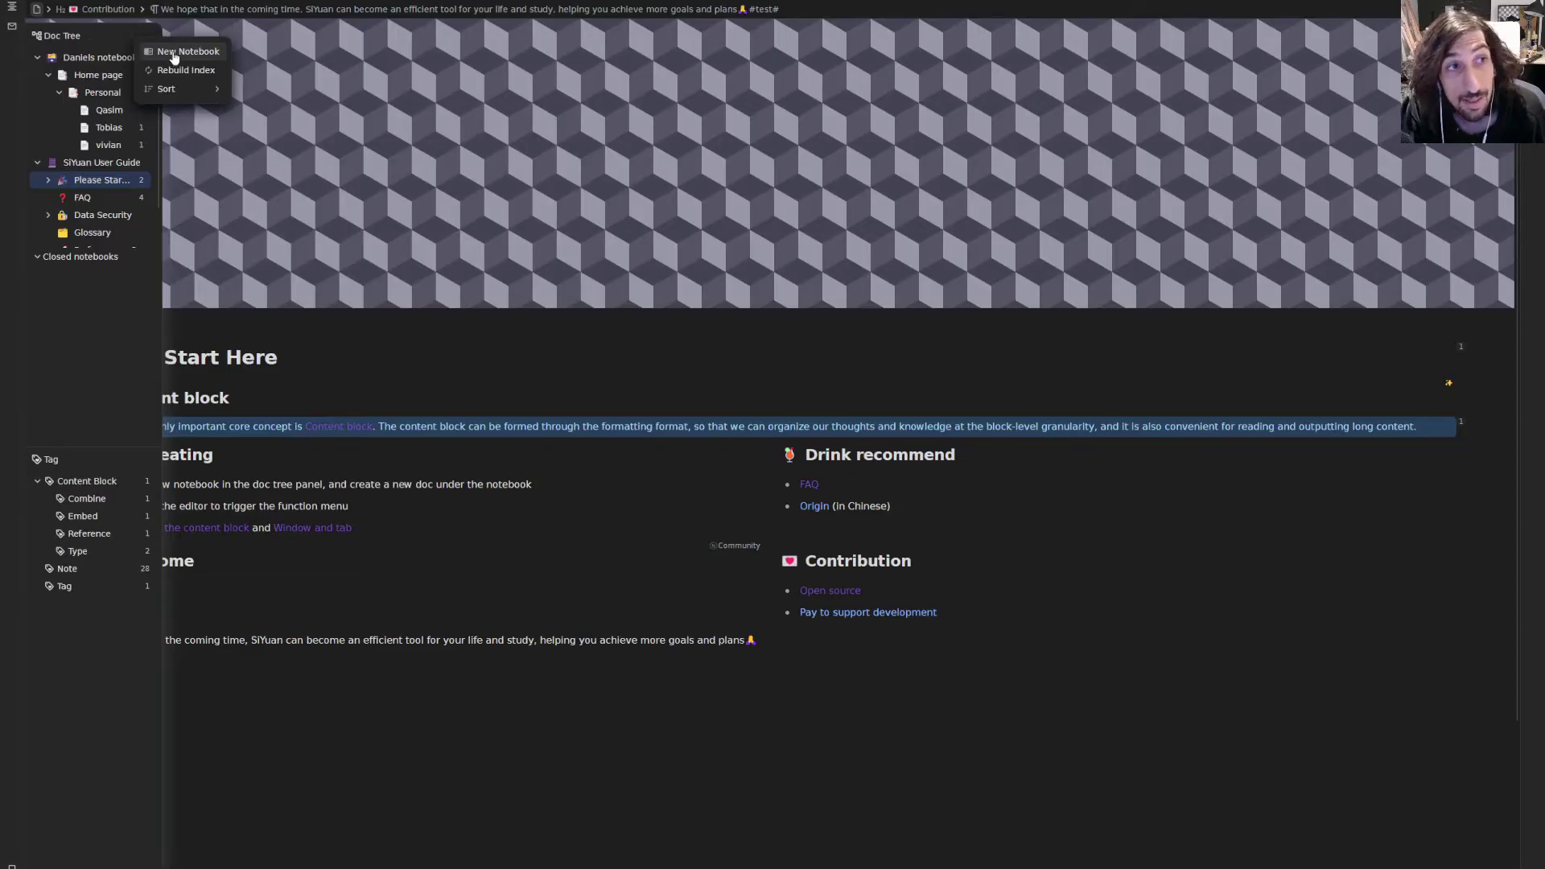
{"action": "left_click", "coordinate": [173, 55]}
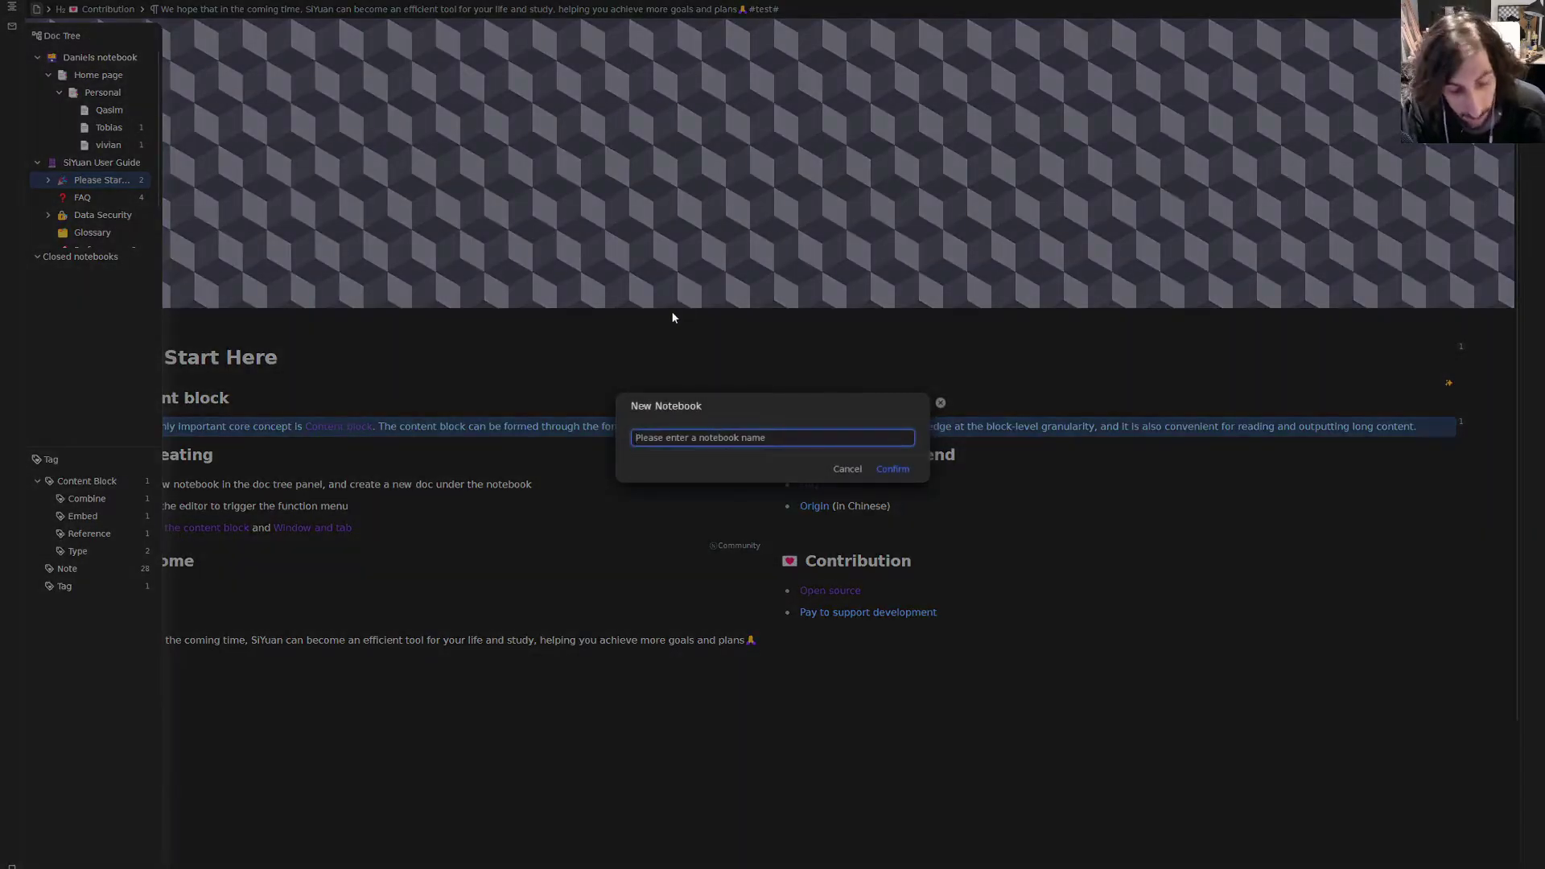
{"action": "type", "text": "Tets notebook"}
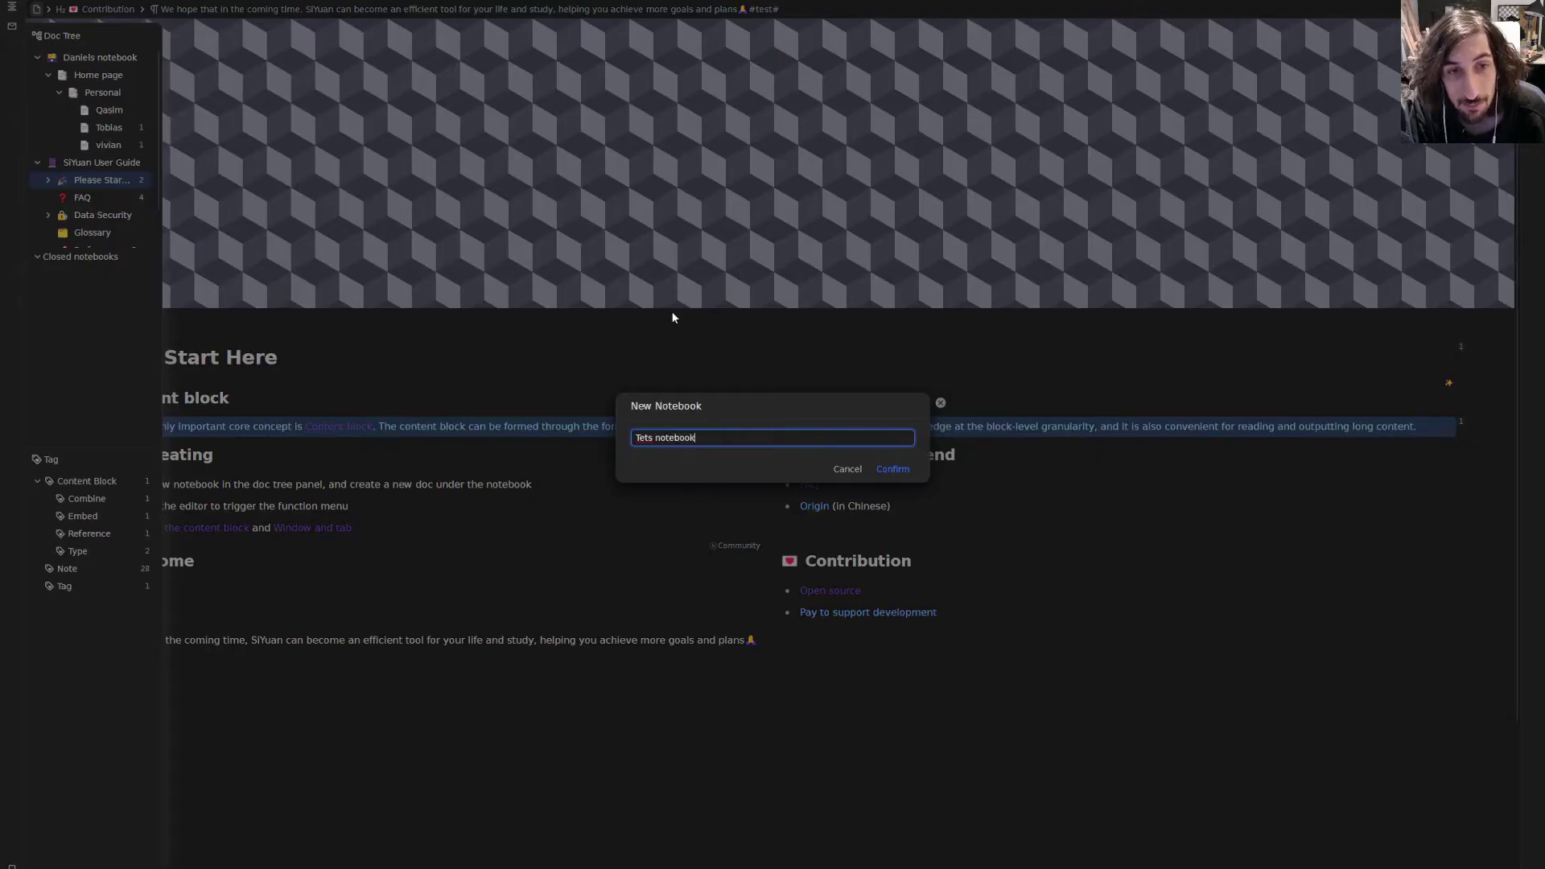
{"action": "key", "text": "Return"}
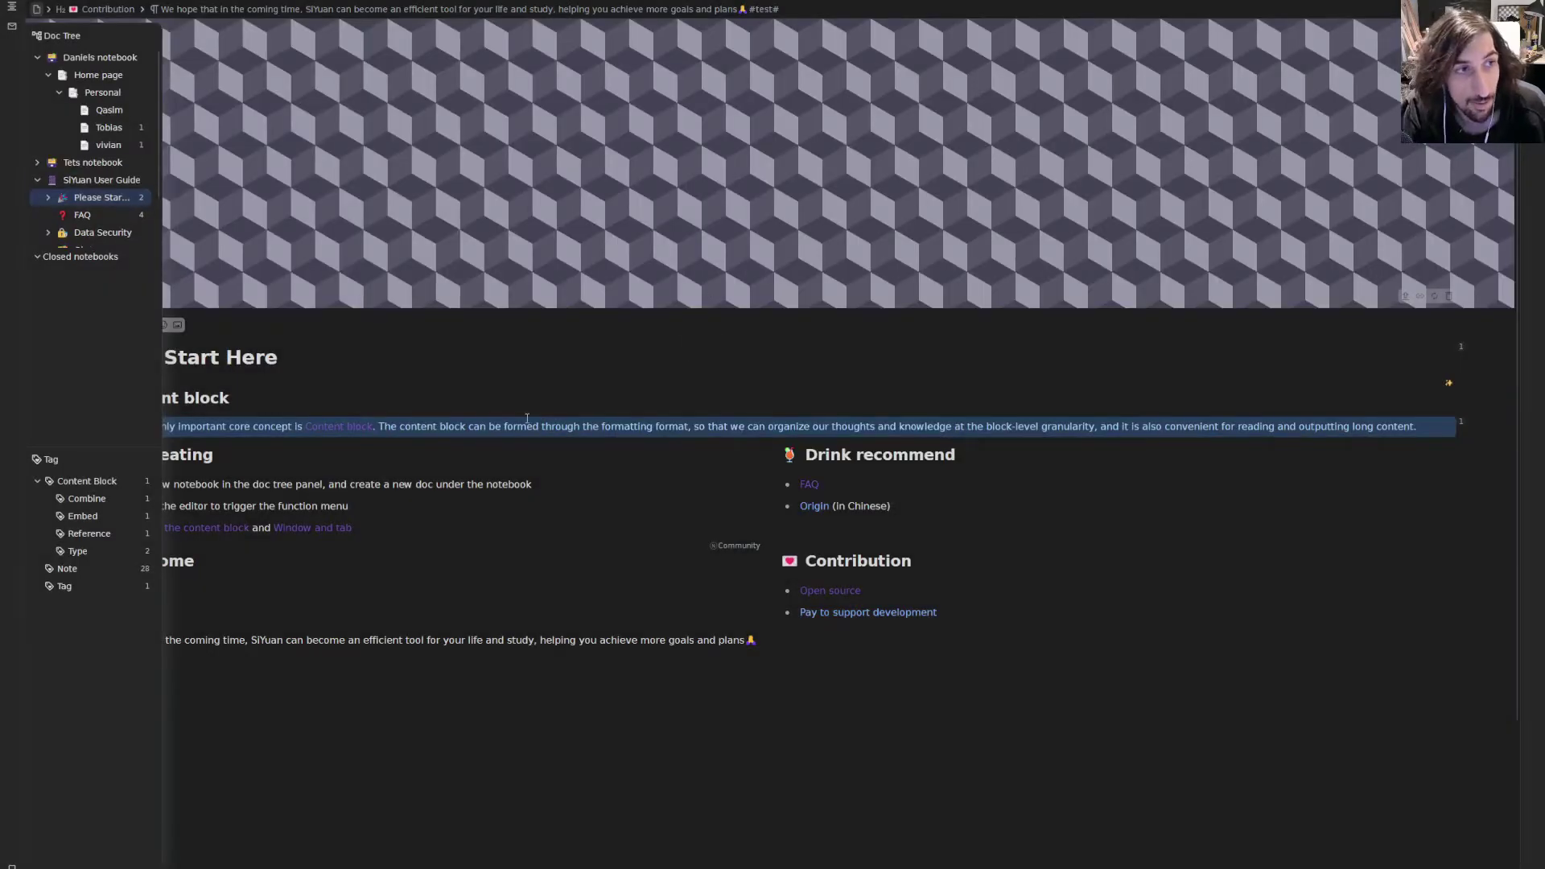
- Add a document titled 'Home page' to Tets notebook
{"action": "left_click", "coordinate": [96, 165]}
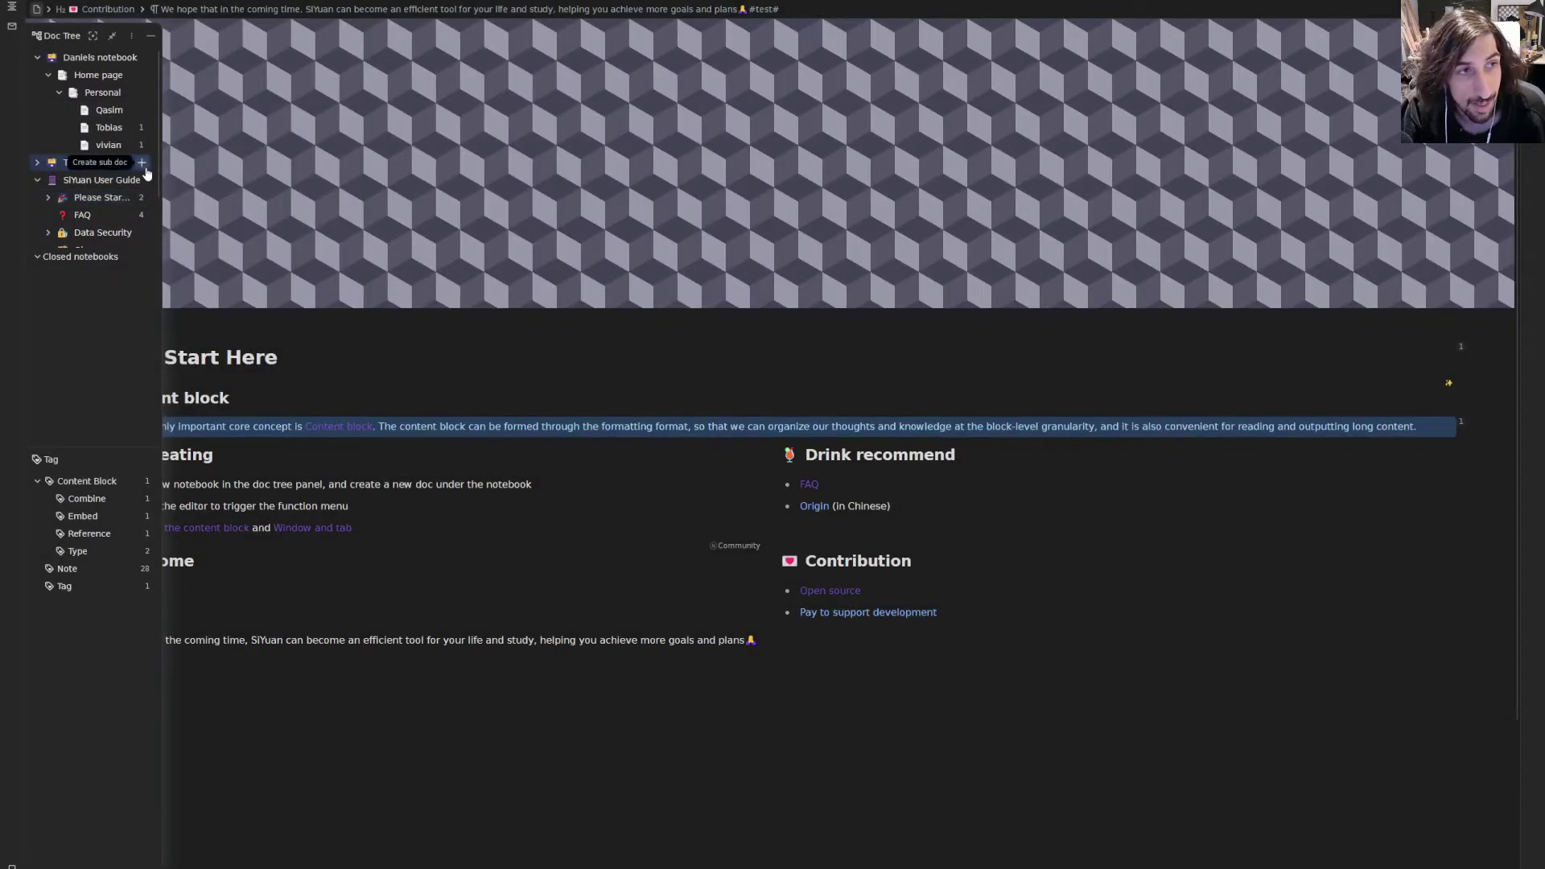
{"action": "left_click", "coordinate": [142, 162]}
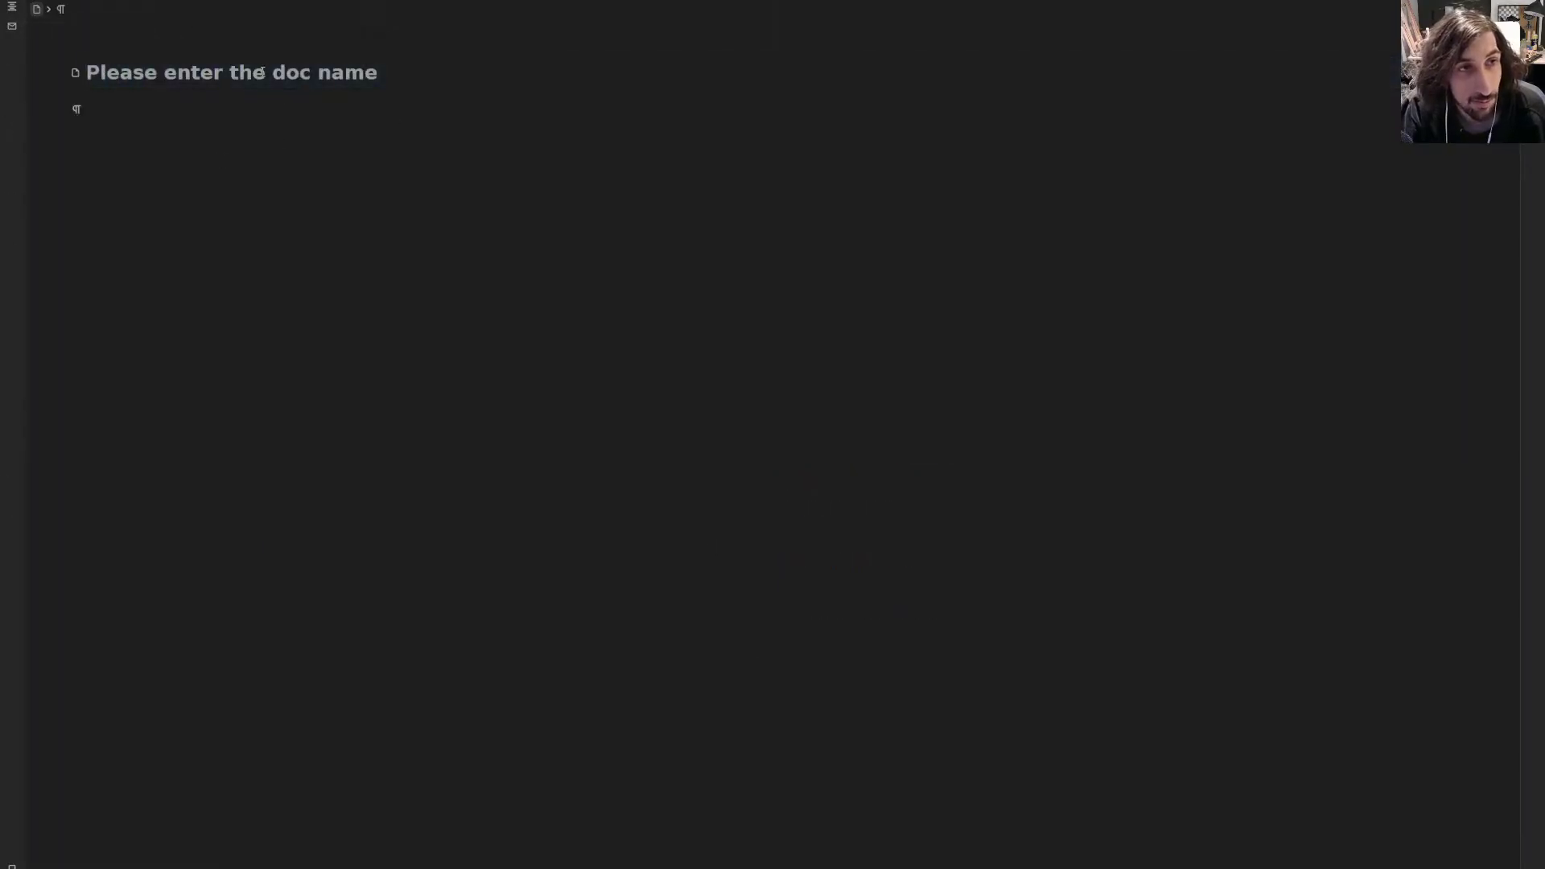
{"action": "type", "text": "Home "}
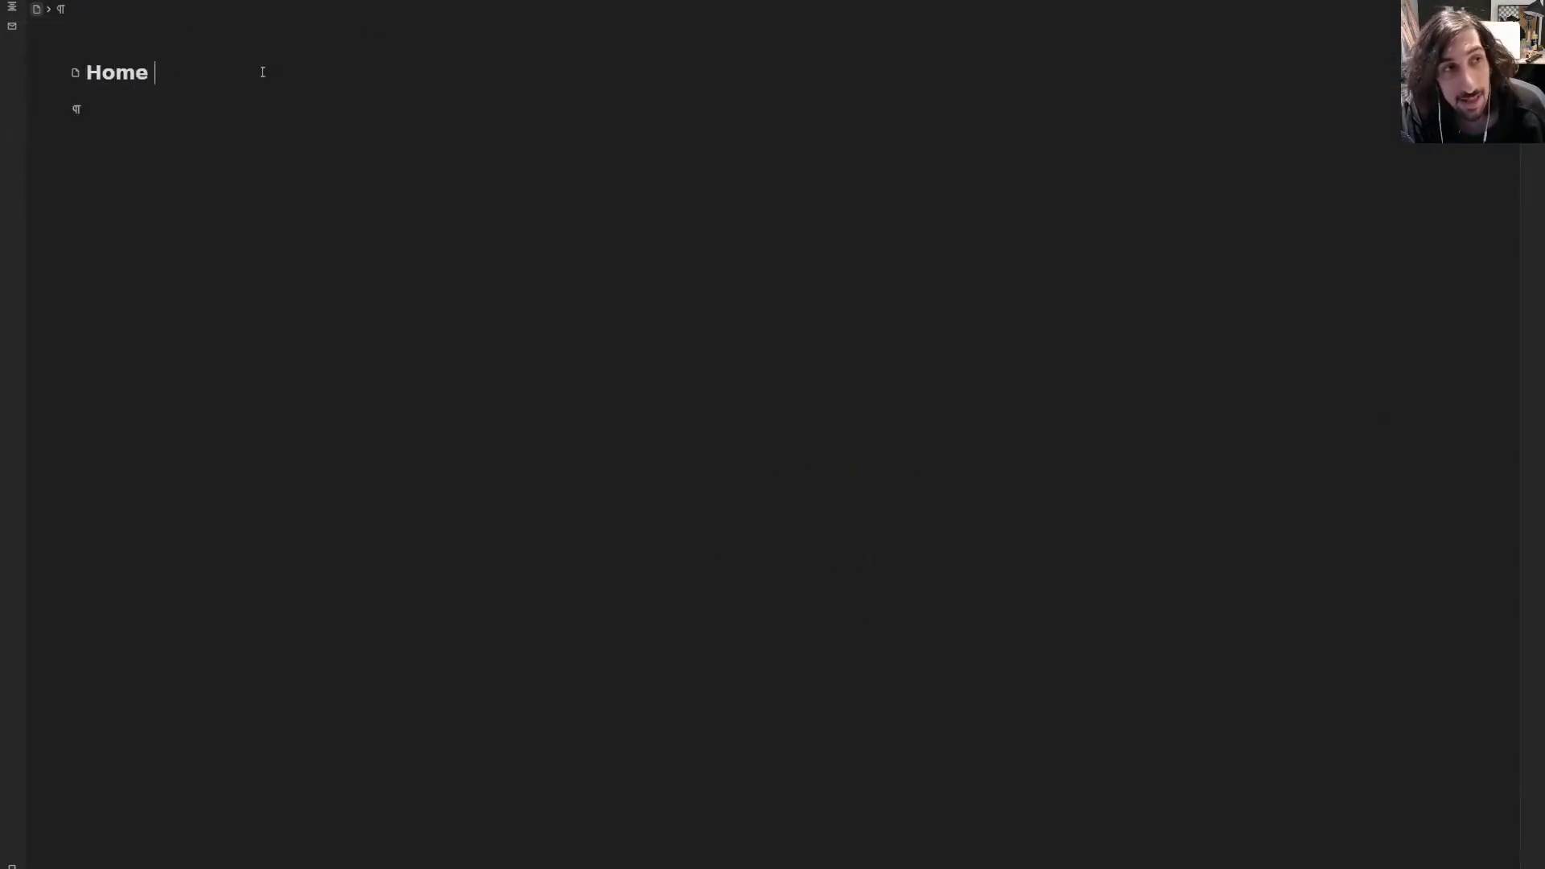
{"action": "type", "text": "page"}
{"action": "key", "text": "Return"}
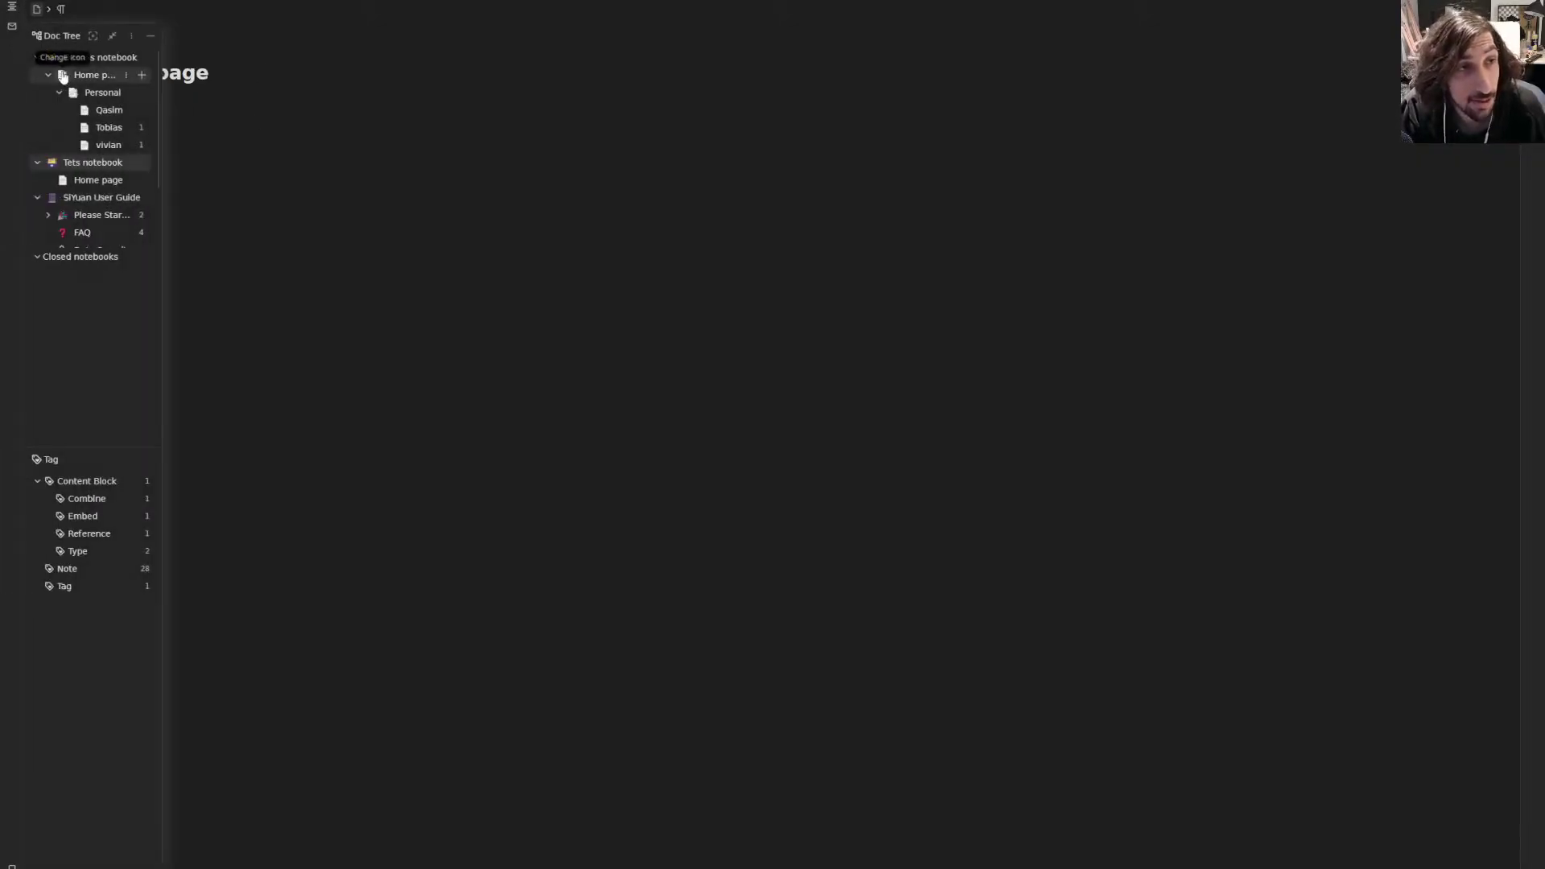
- Collapse the SiYuan User Guide and Daniels notebooks and place the caret in Home page
{"action": "left_click", "coordinate": [37, 198]}
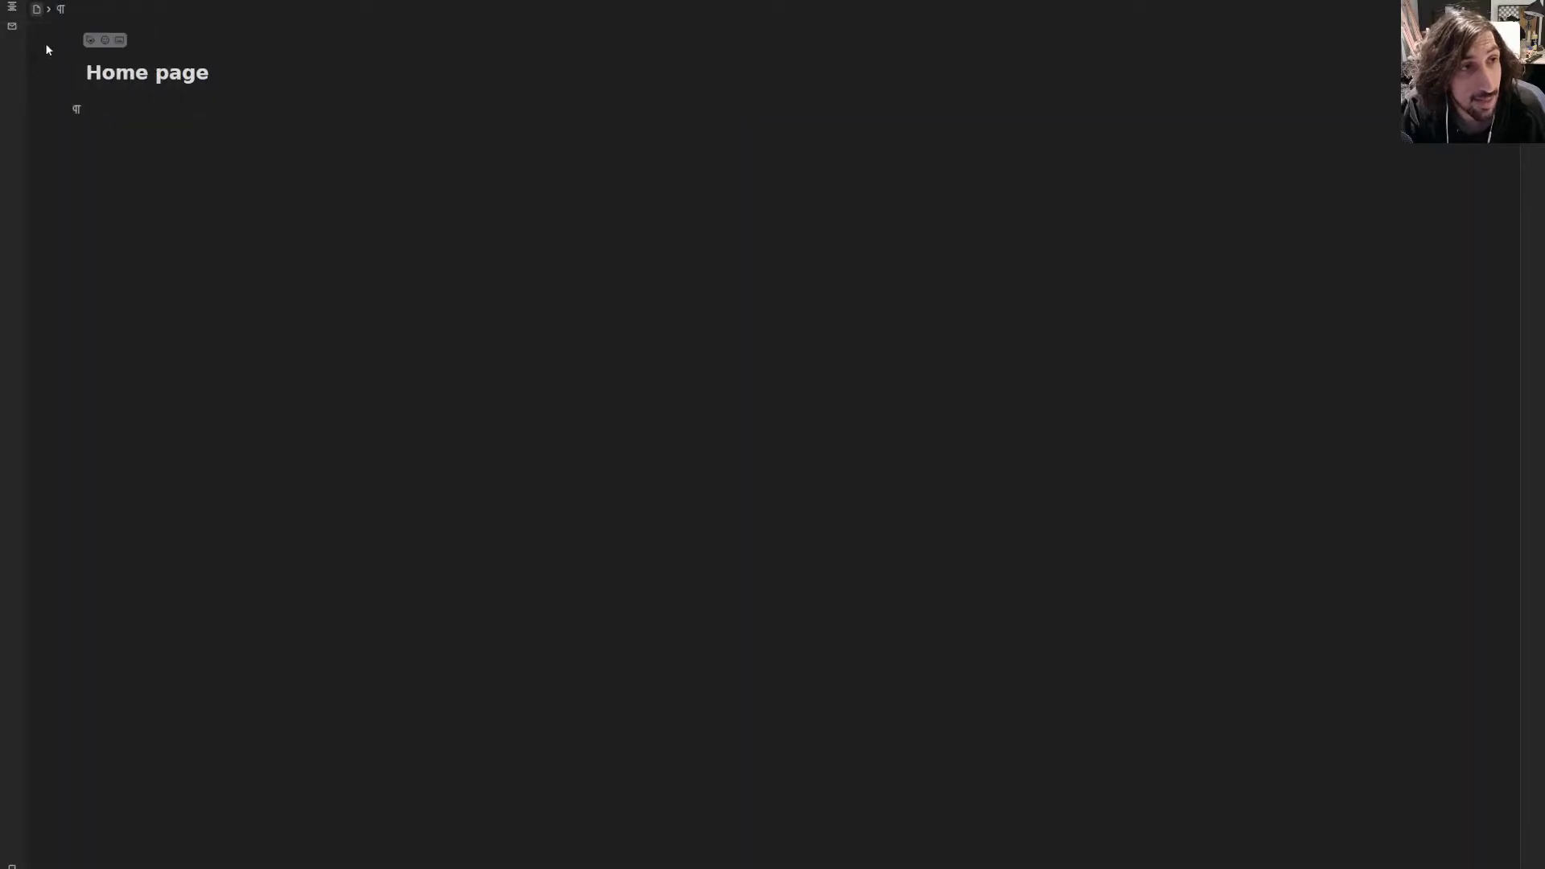
{"action": "left_click", "coordinate": [37, 57]}
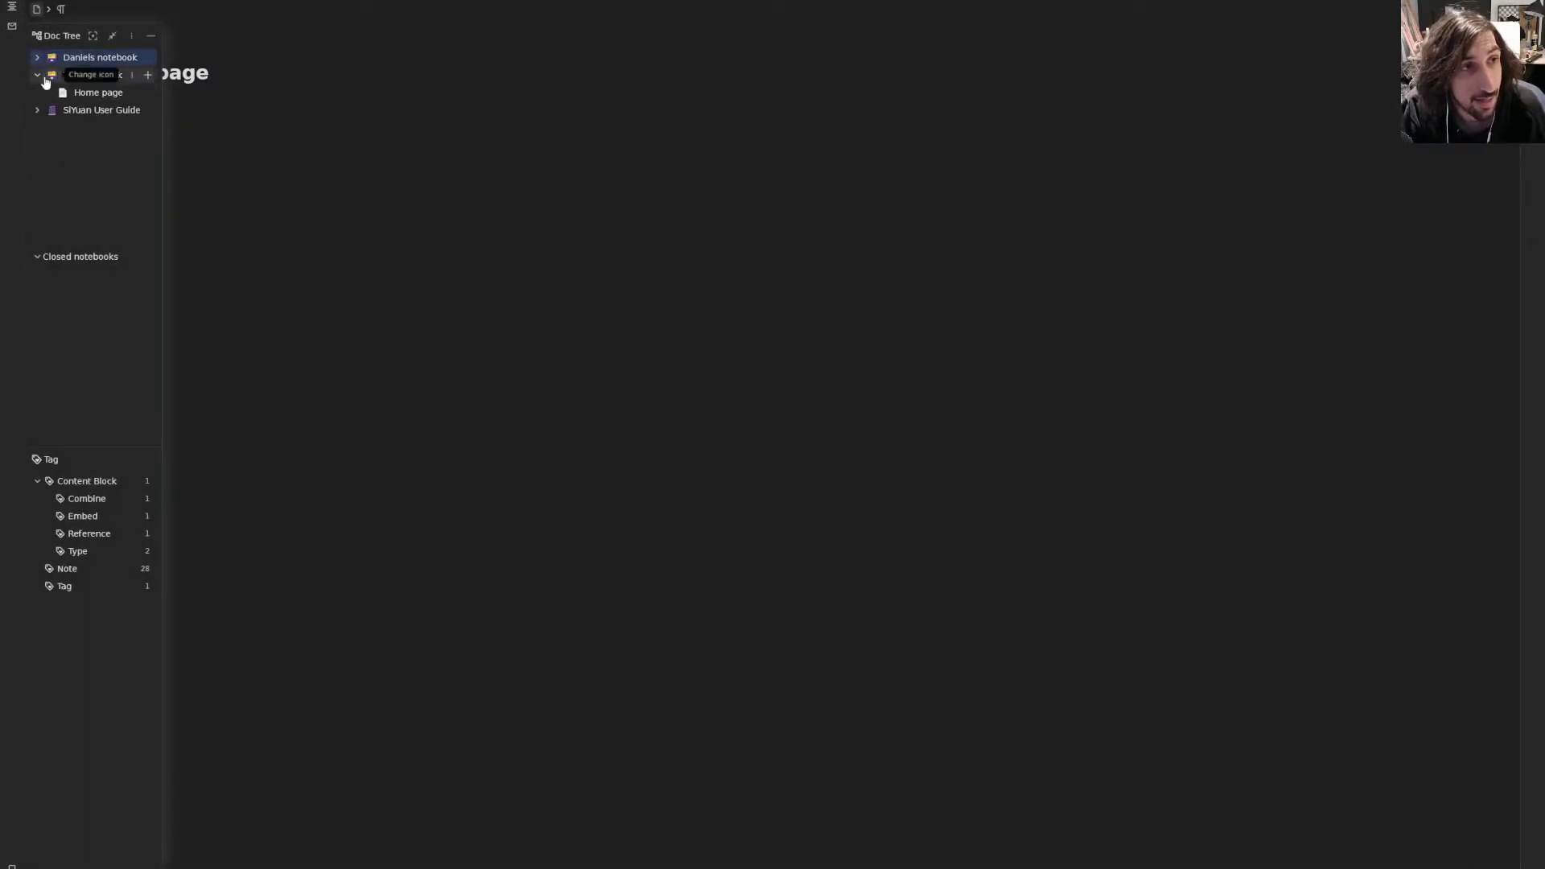
{"action": "mouse_move", "coordinate": [11, 12]}
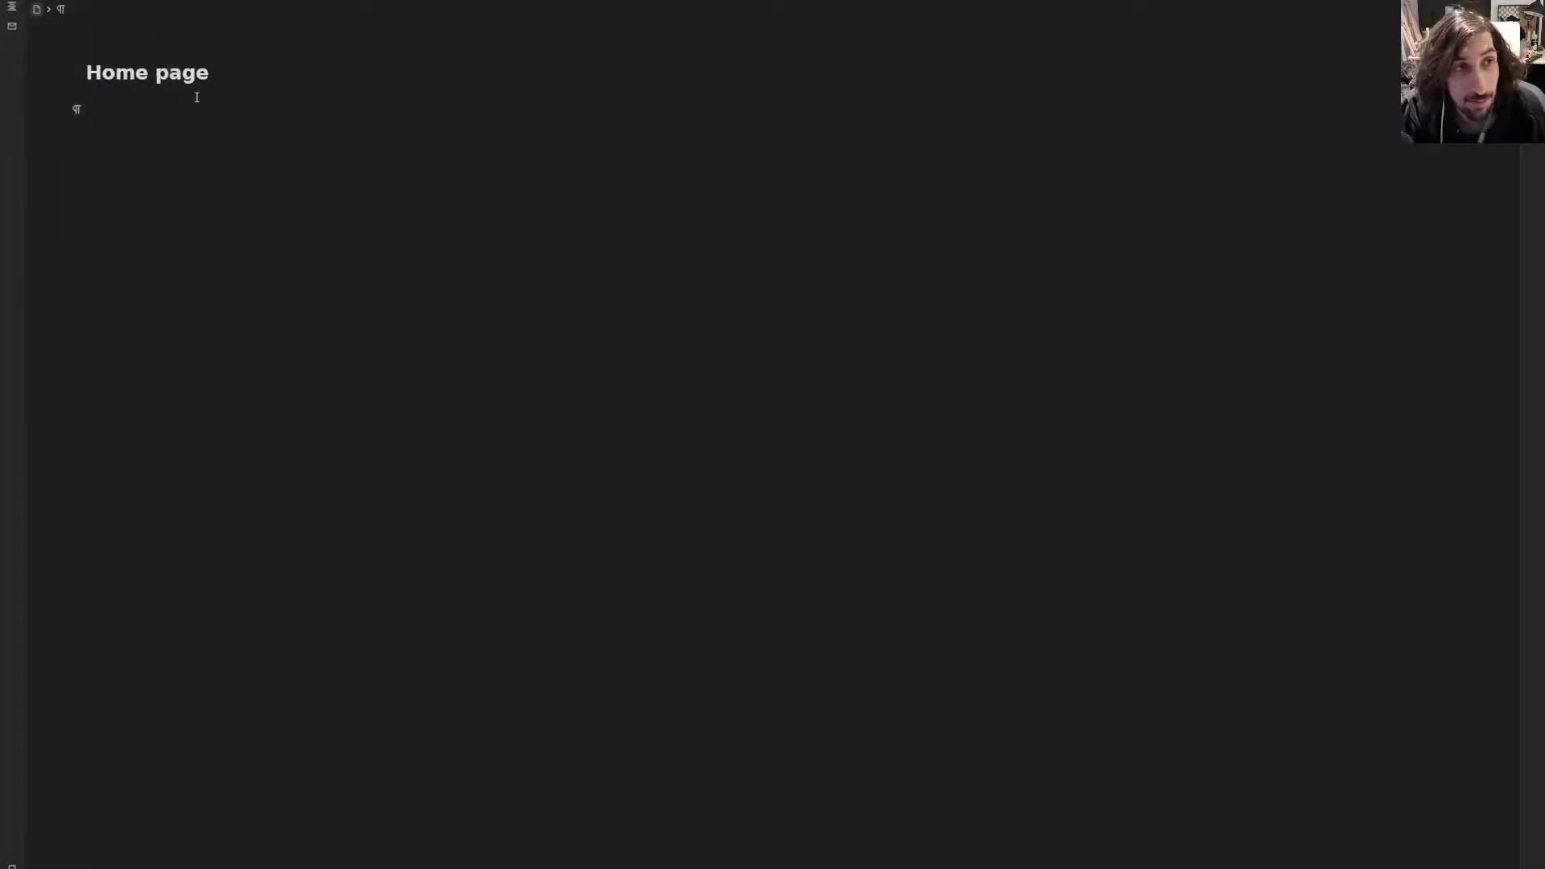
{"action": "left_click", "coordinate": [180, 111]}
{"action": "left_click", "coordinate": [80, 110]}
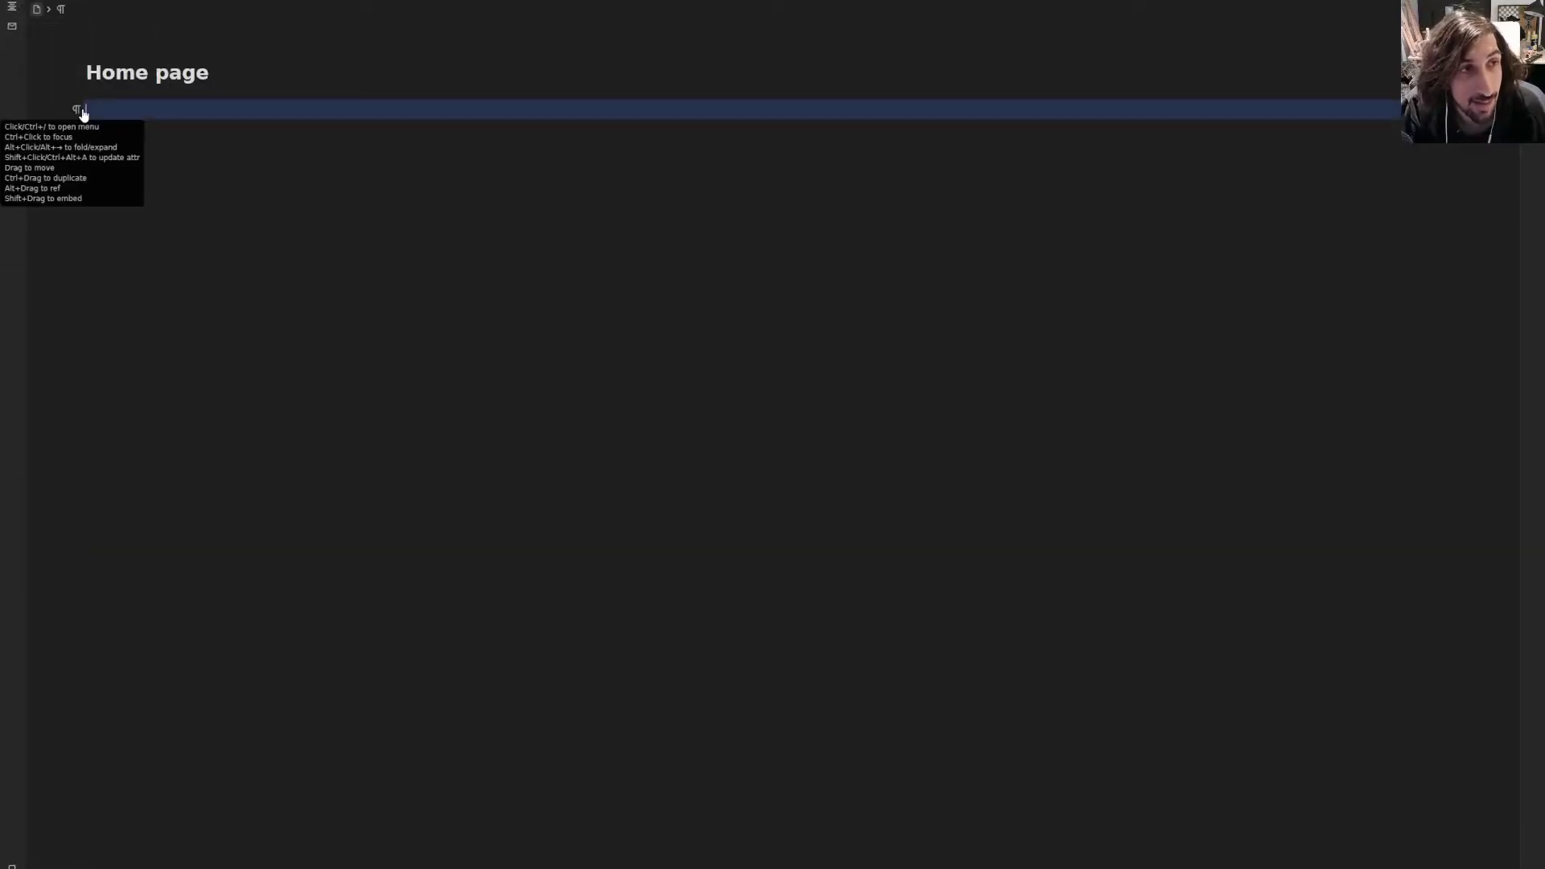
- Type / on Home page's empty first line to show templates, widgets and headings
{"action": "left_click", "coordinate": [91, 109]}
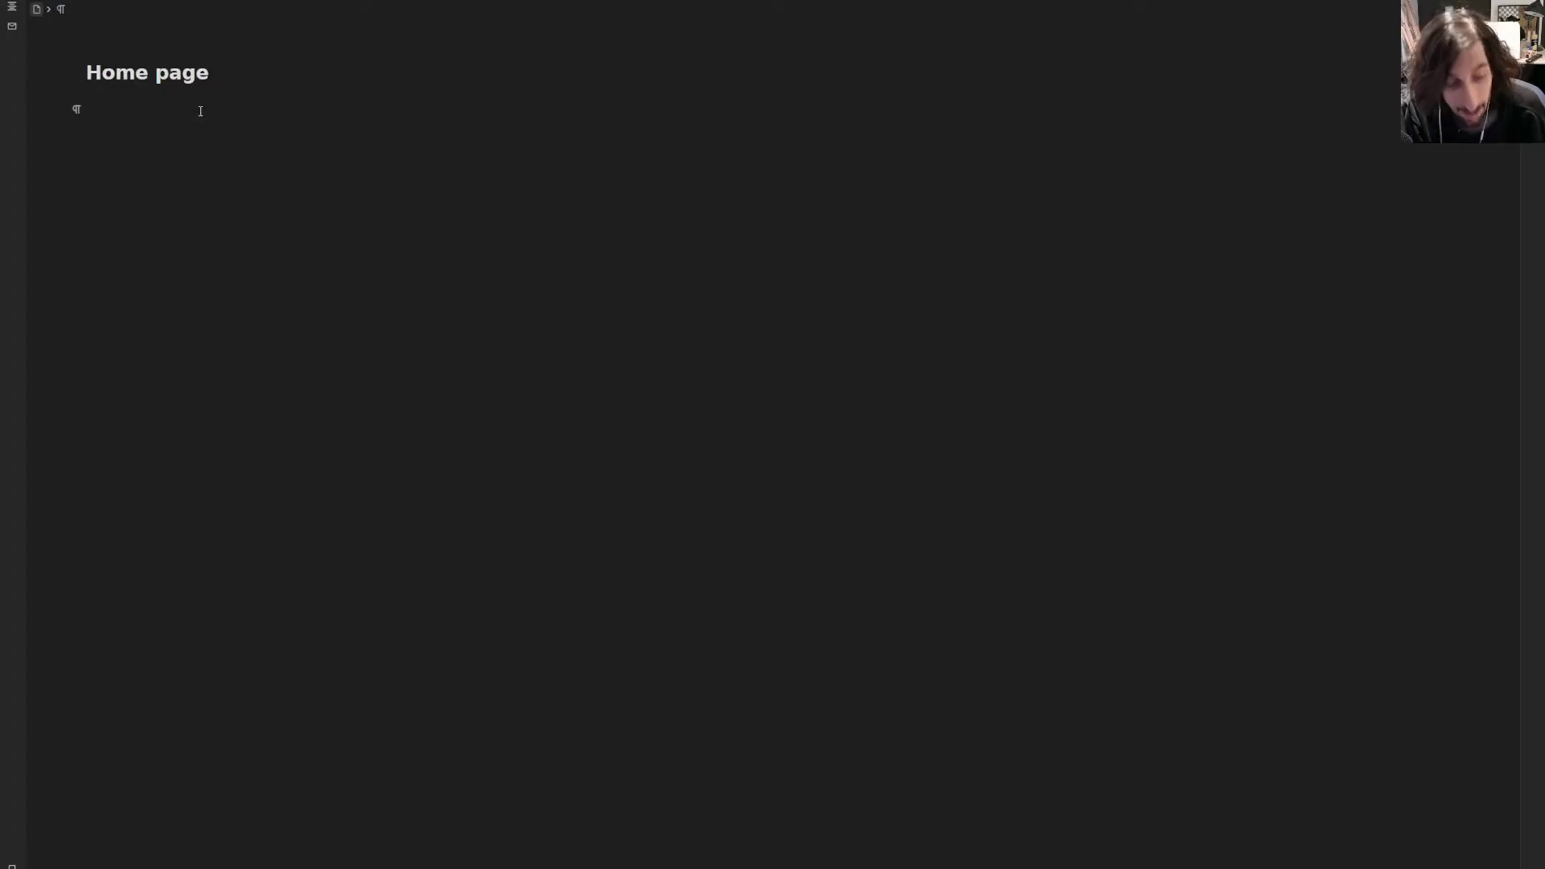
{"action": "type", "text": "/"}
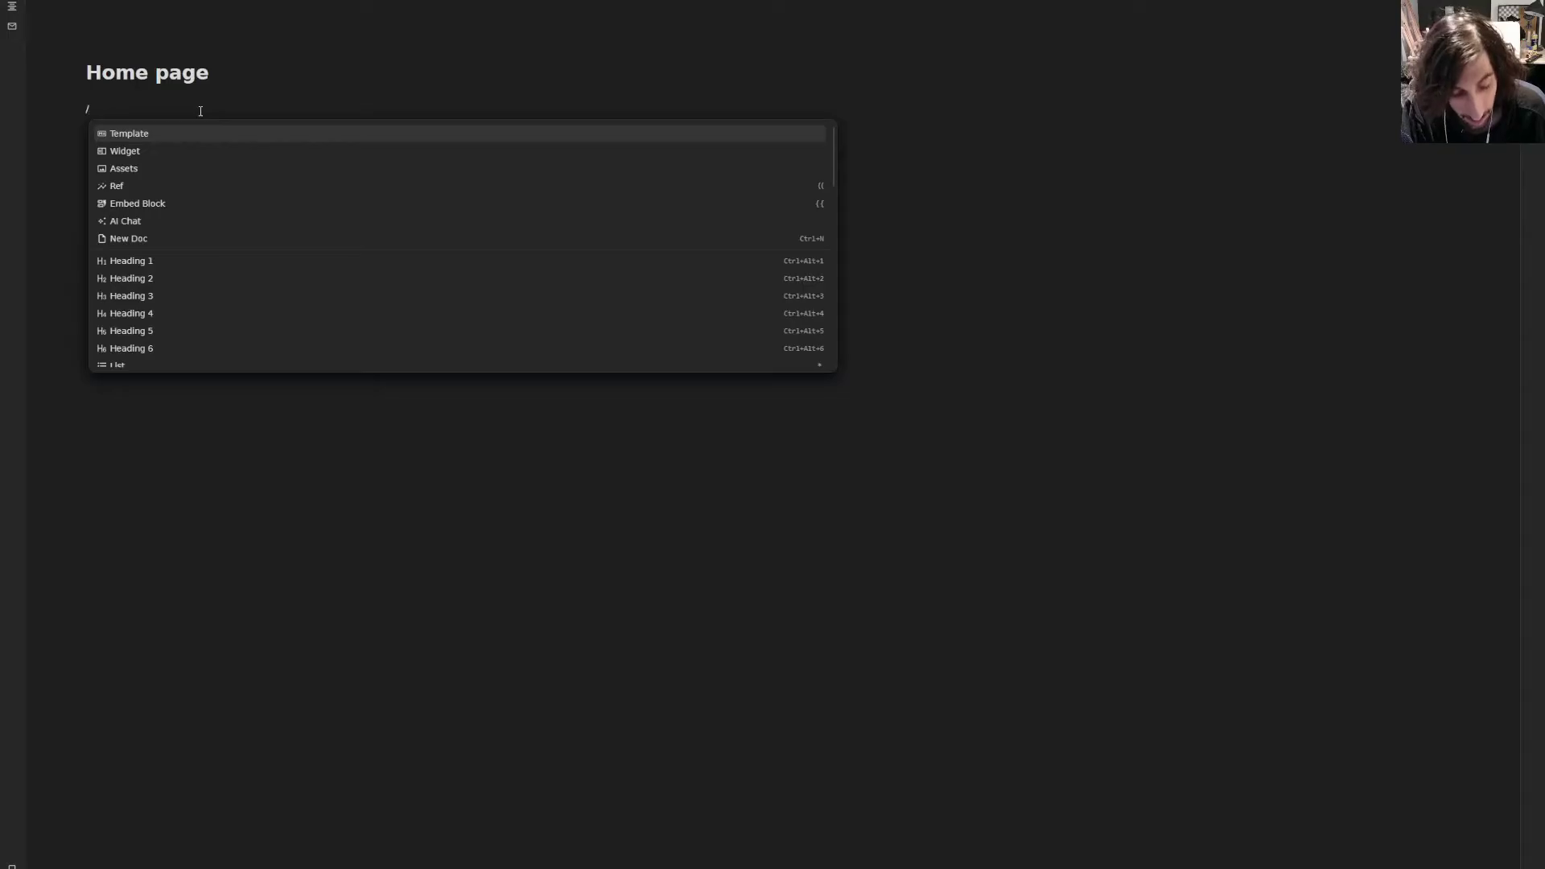
- Replace the slash with a new linked 'personal social media' page, check it, and return
{"action": "type", "text": "so"}
{"action": "key", "text": "BackSpace"}
{"action": "key", "text": "BackSpace"}
{"action": "key", "text": "BackSpace"}
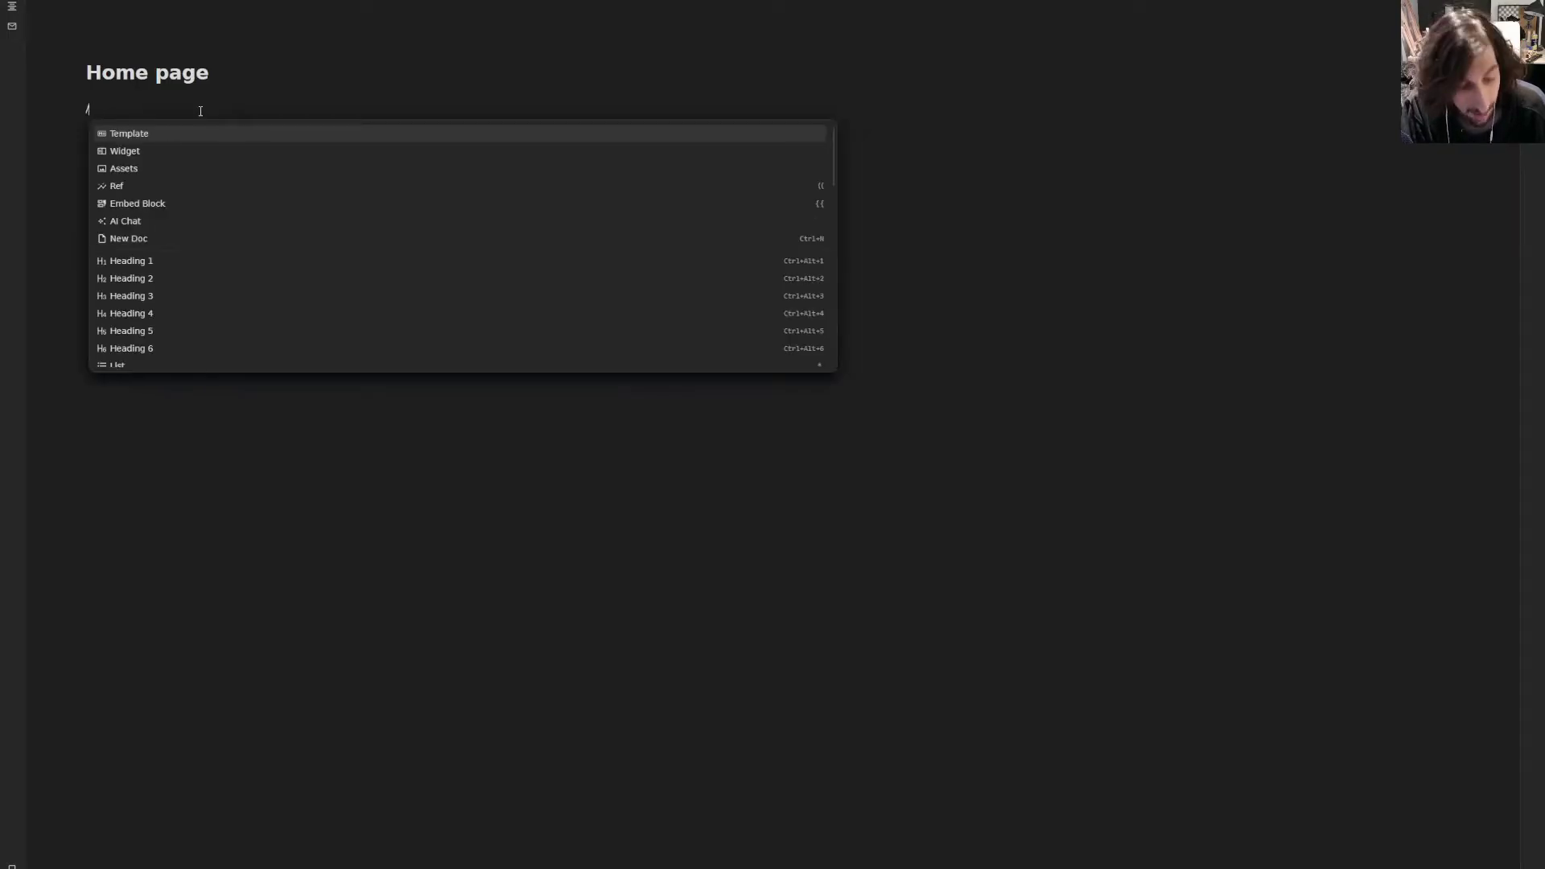
{"action": "type", "text": "((pe"}
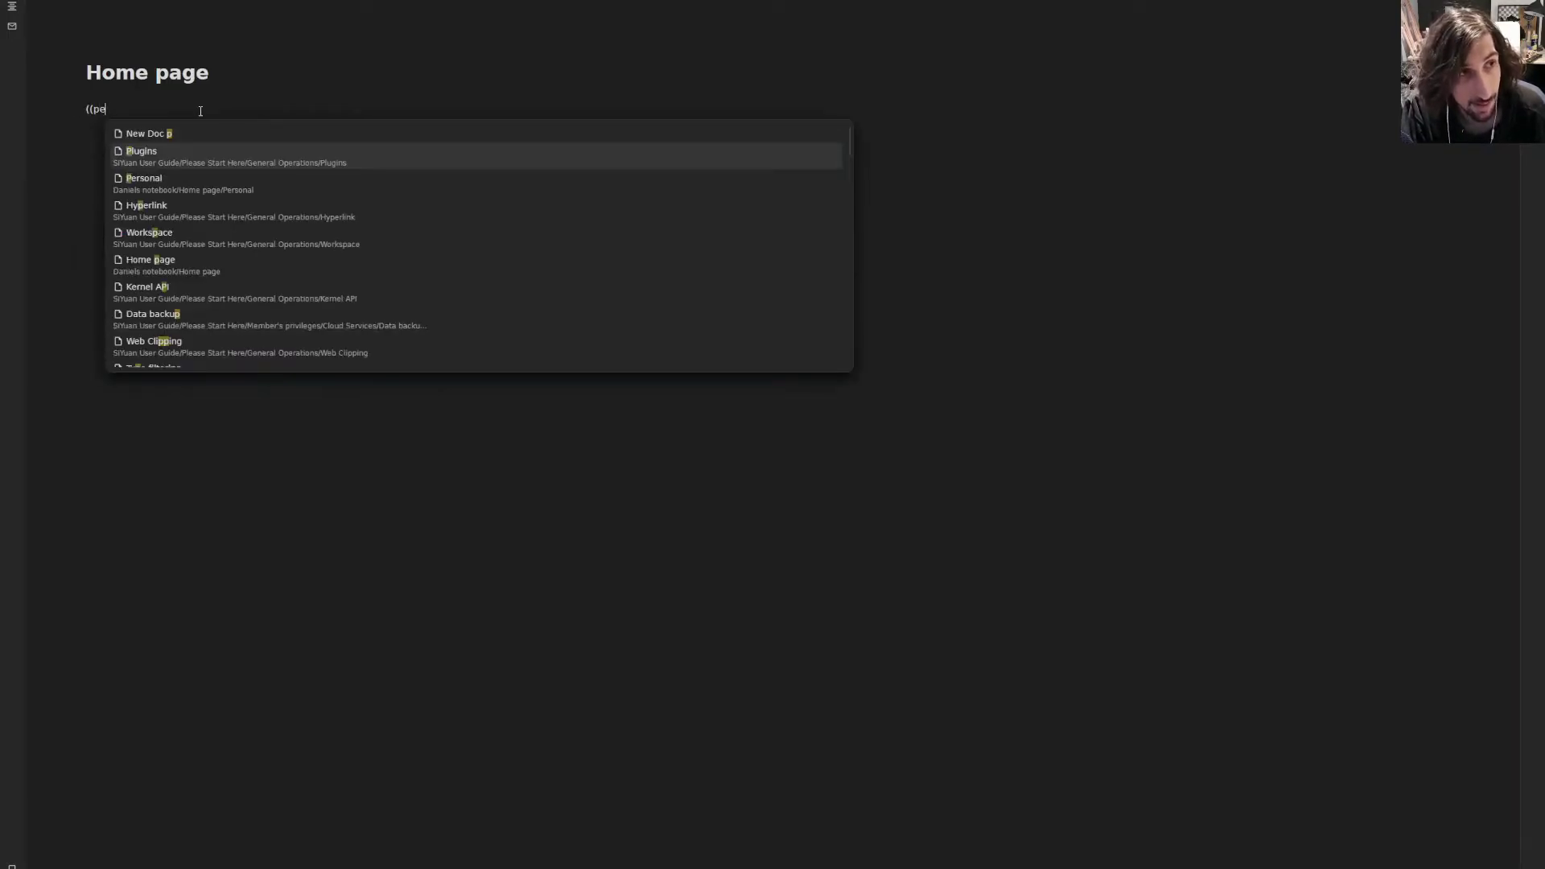
{"action": "type", "text": "rsonal socia"}
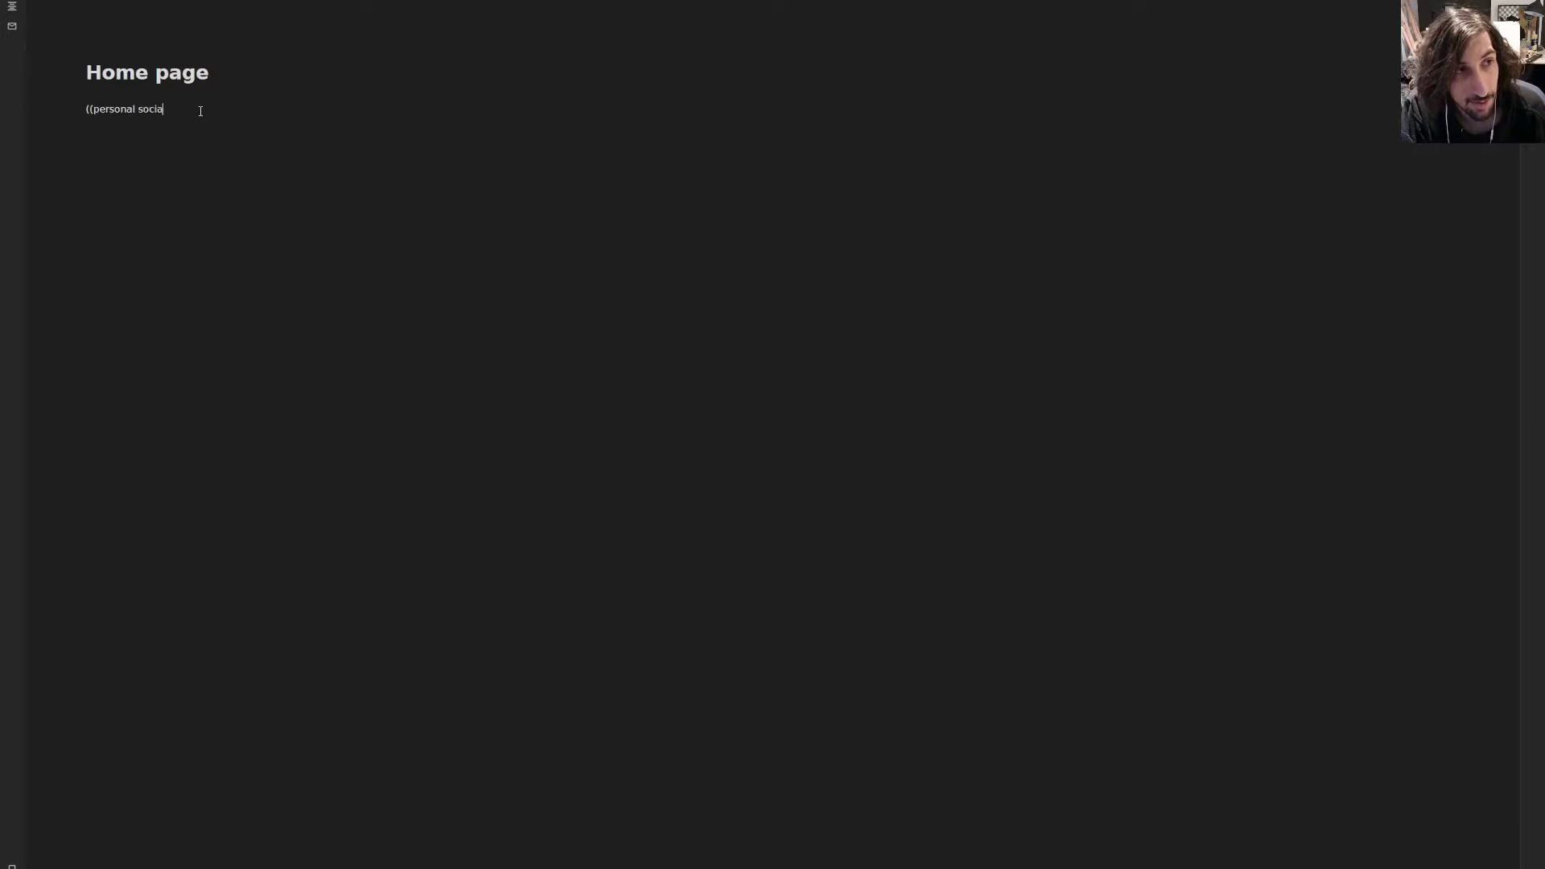
{"action": "type", "text": "l media"}
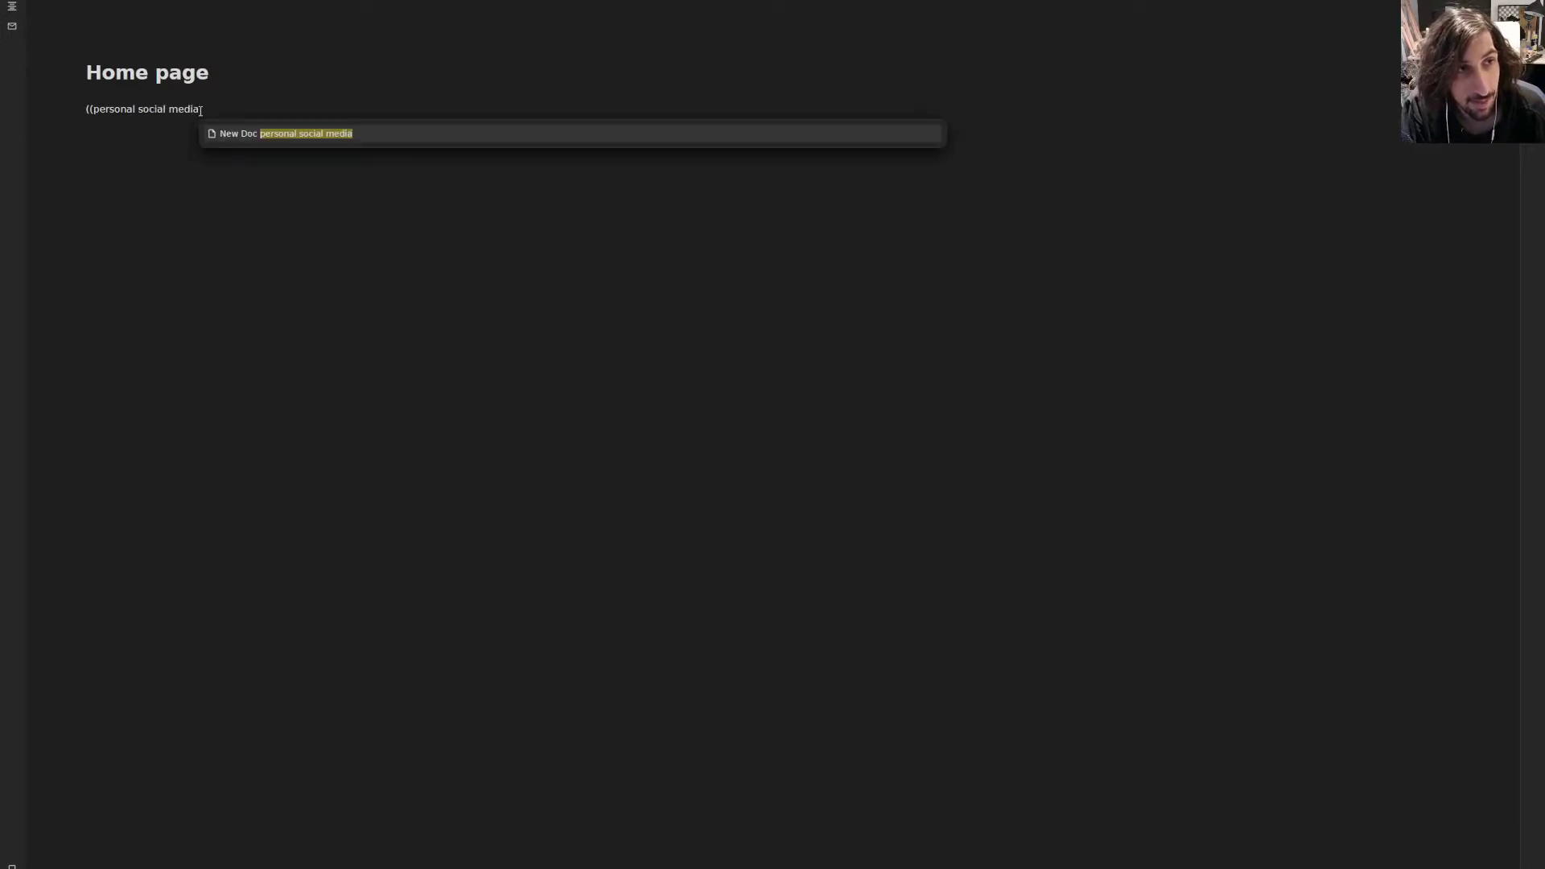
{"action": "key", "text": "Return"}
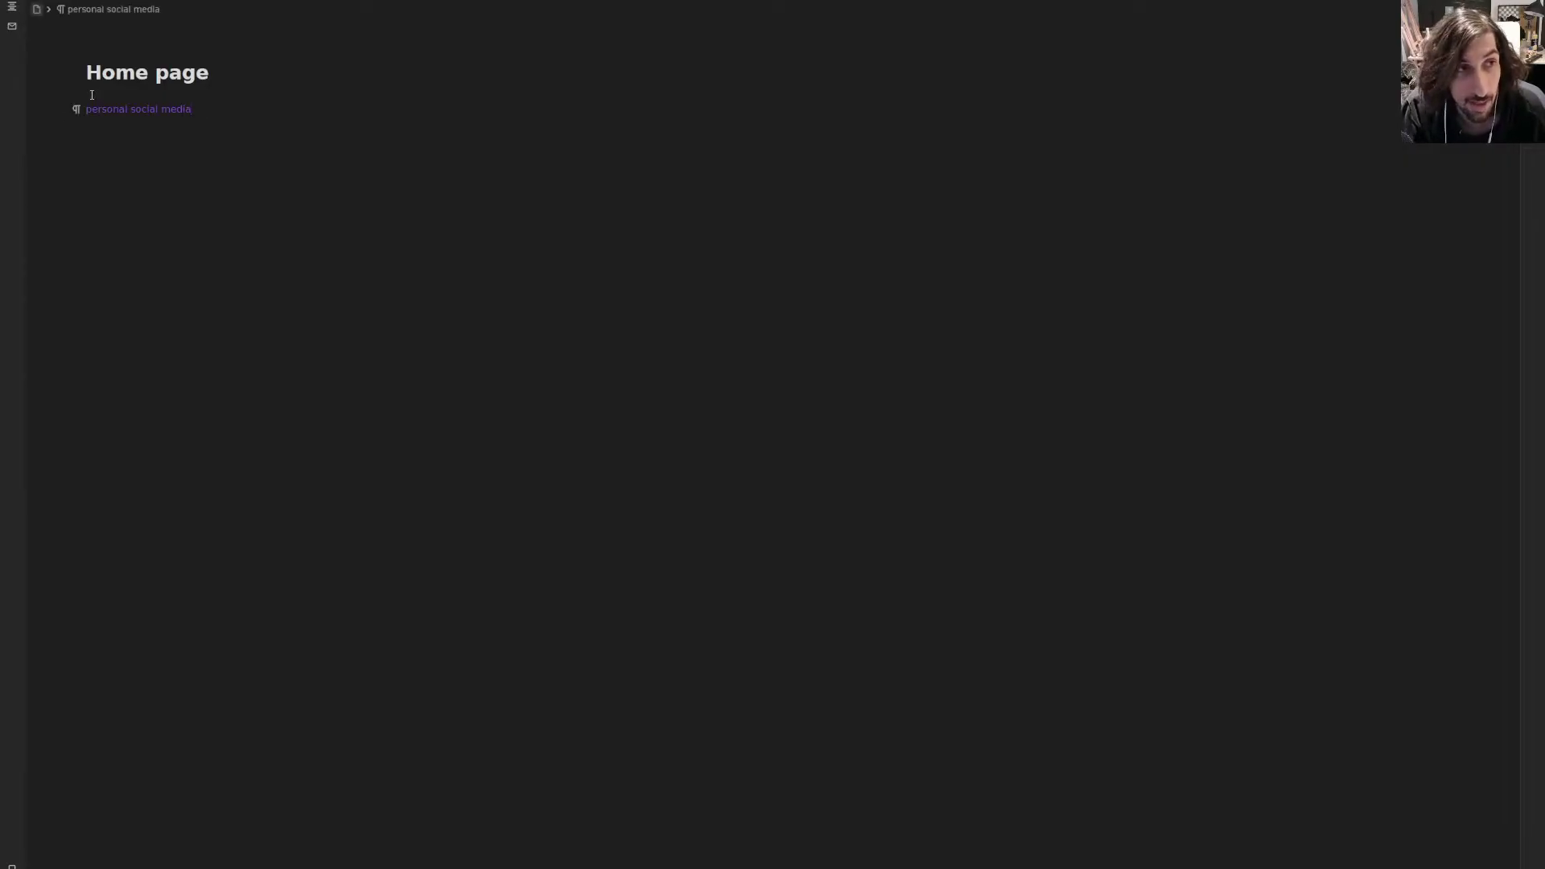
{"action": "left_click", "coordinate": [137, 111]}
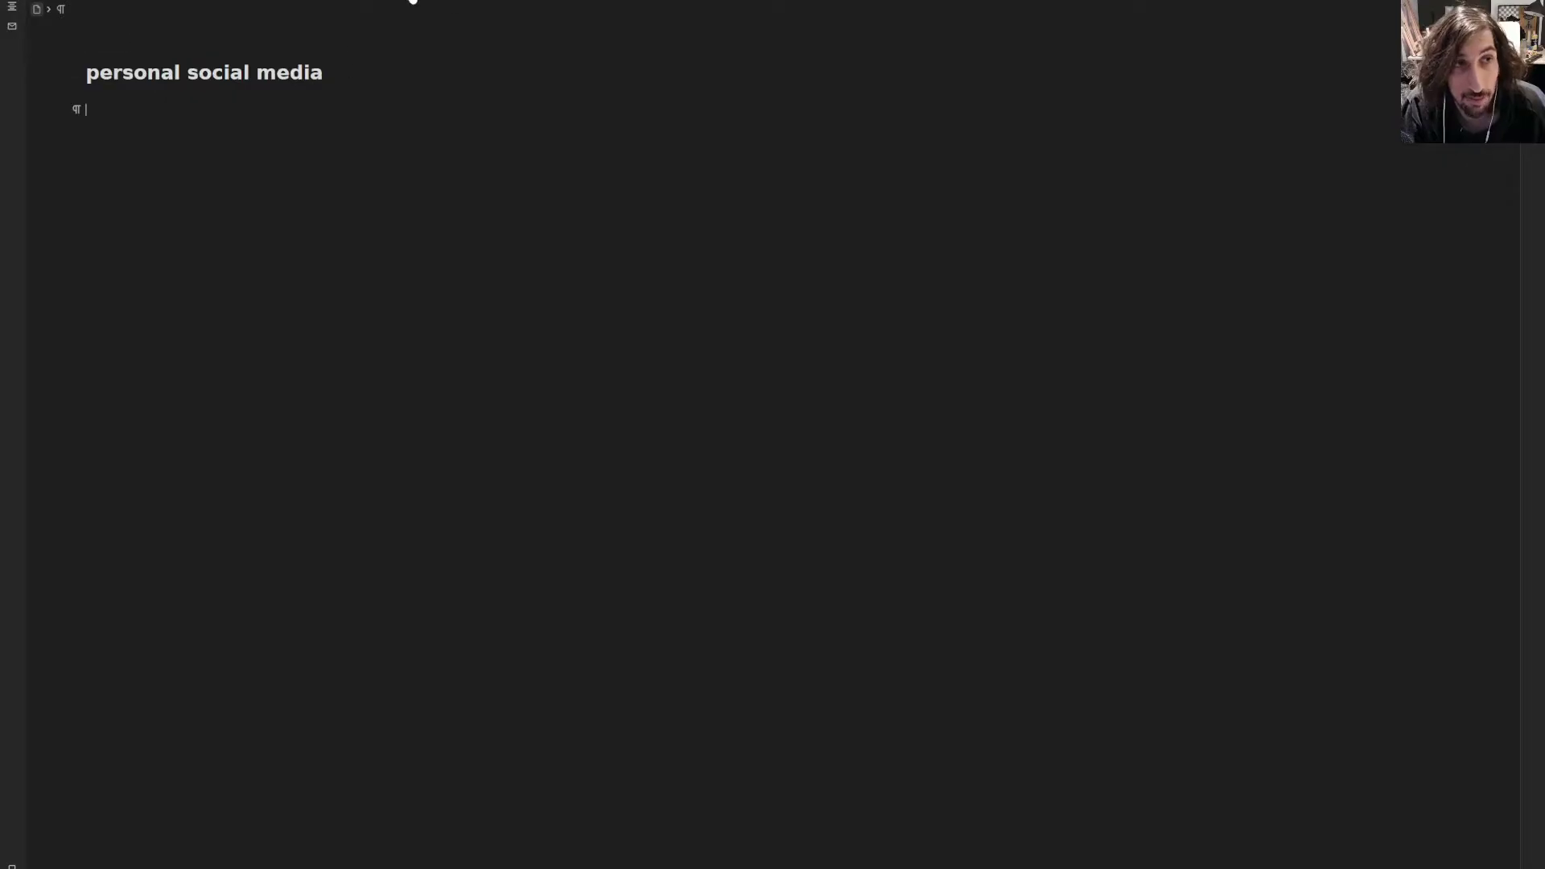
{"action": "left_click", "coordinate": [426, 1]}
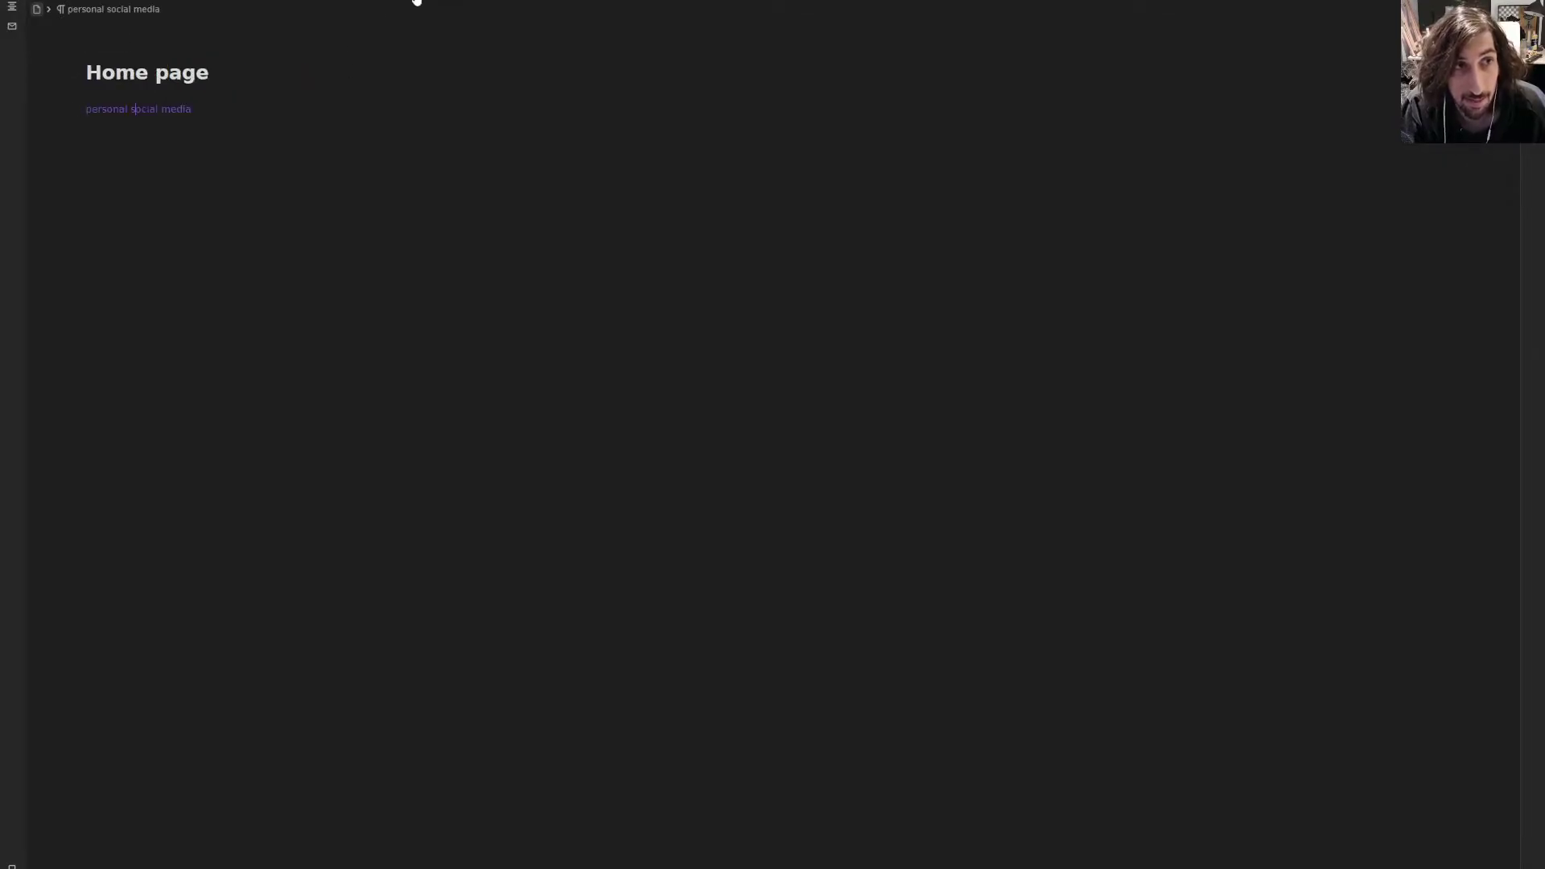
{"action": "left_click", "coordinate": [176, 137]}
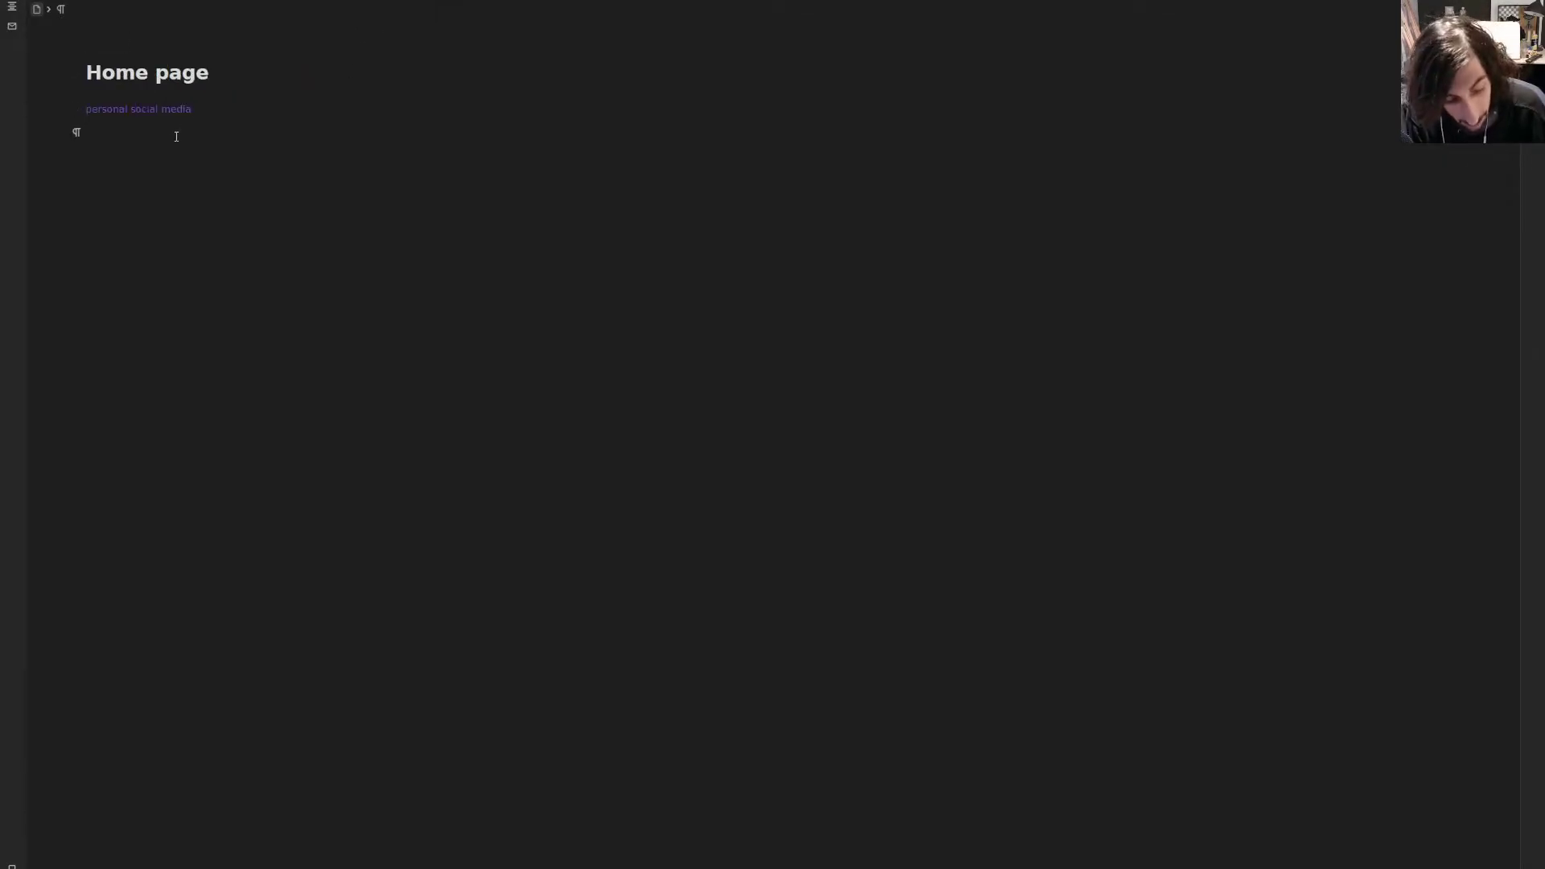
- Add a new secamore link and a link to the existing people in my life page
{"action": "type", "text": "((dr"}
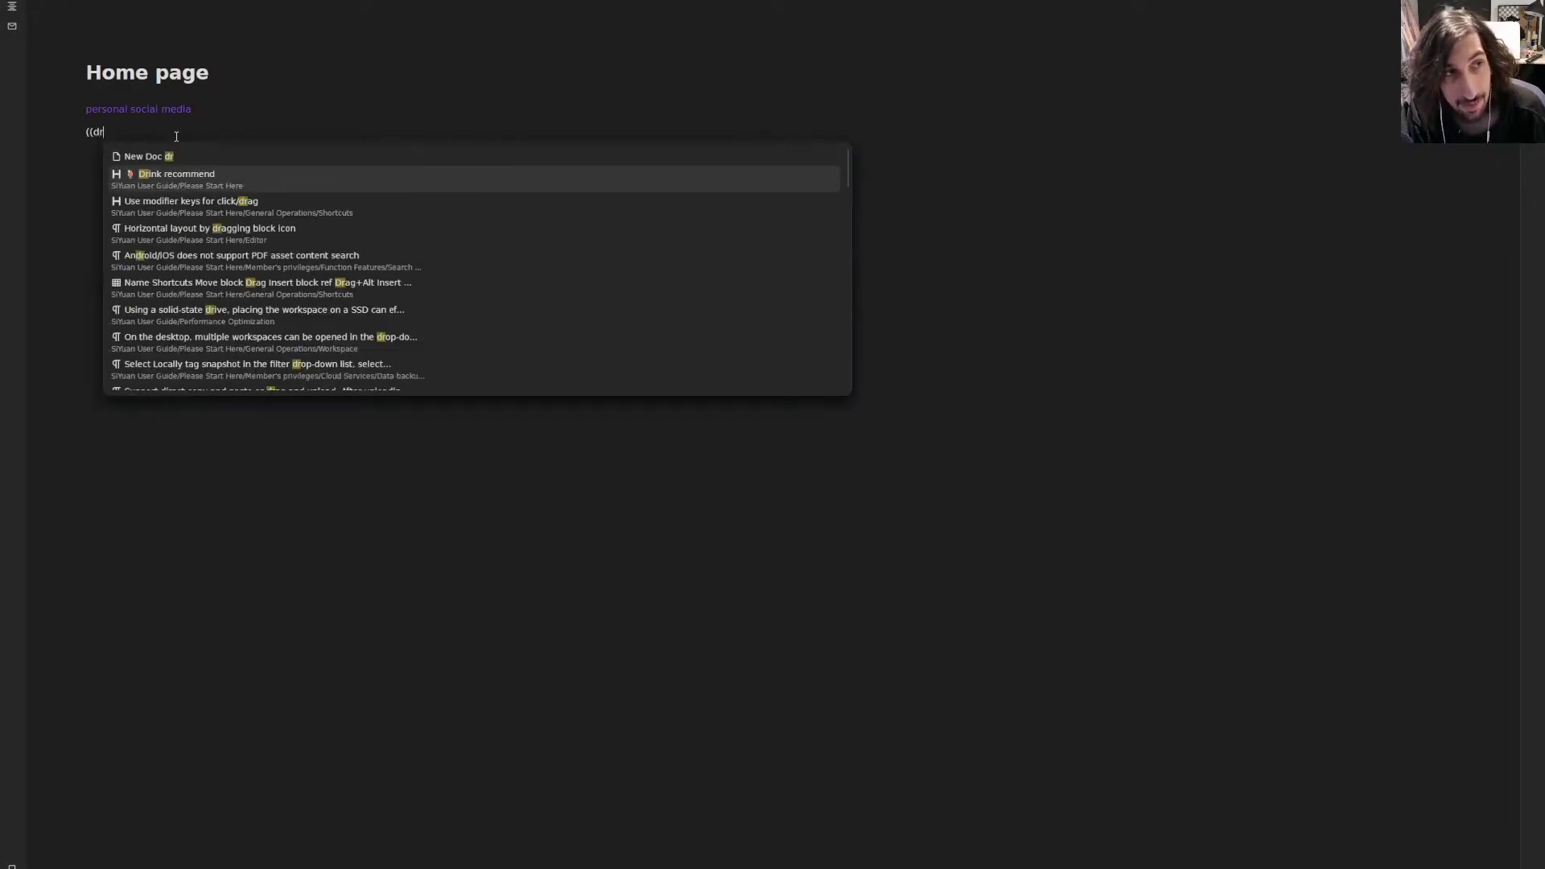
{"action": "key", "text": "BackSpace"}
{"action": "key", "text": "BackSpace"}
{"action": "type", "text": "segments"}
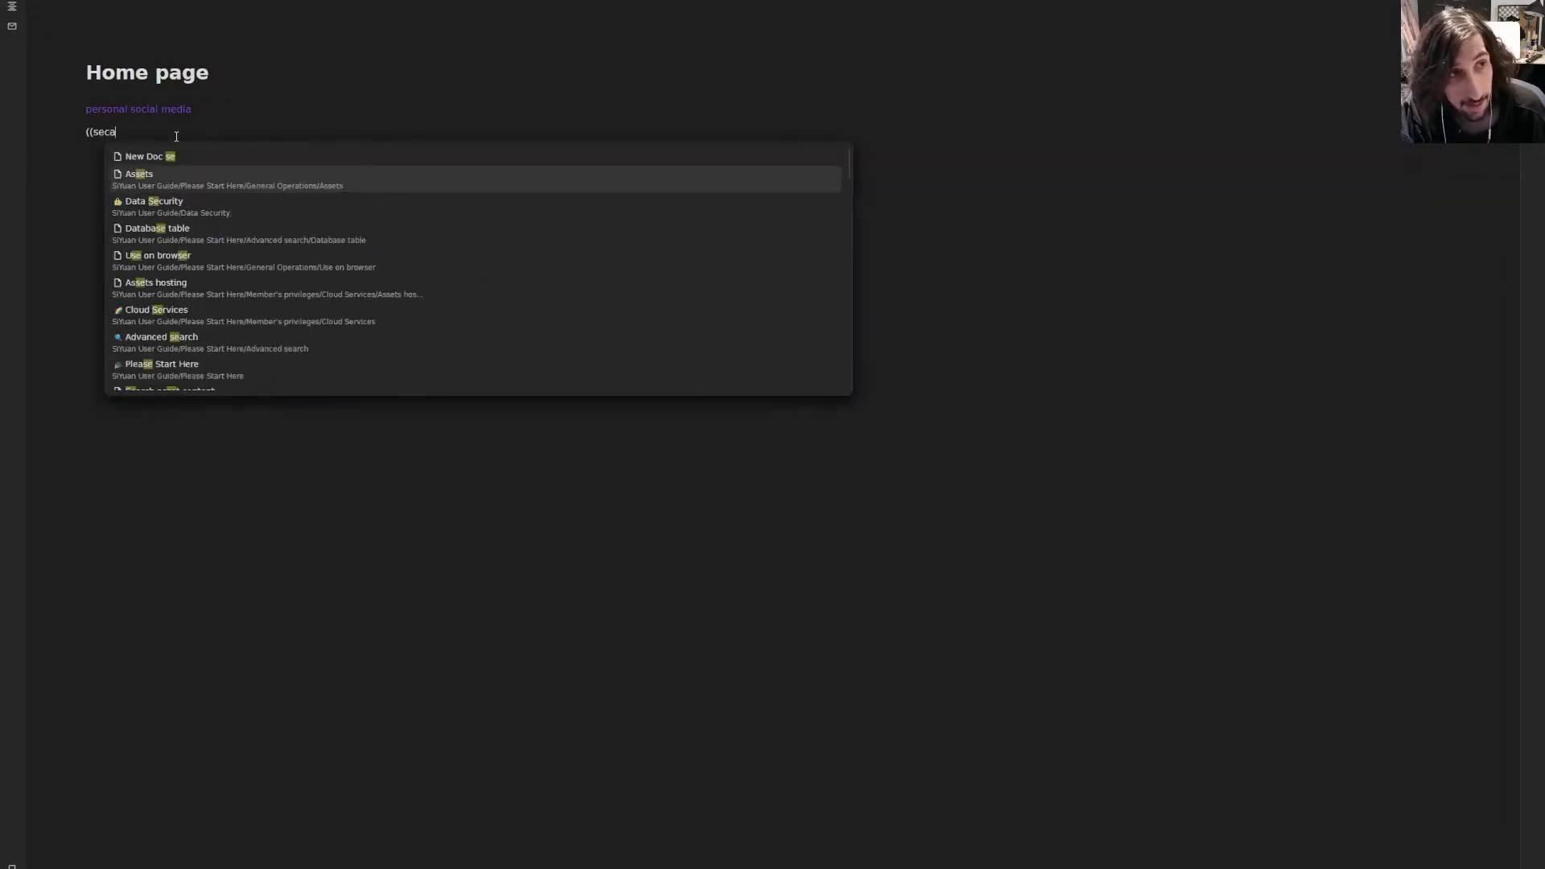
{"action": "key", "text": "Return"}
{"action": "key", "text": "Return"}
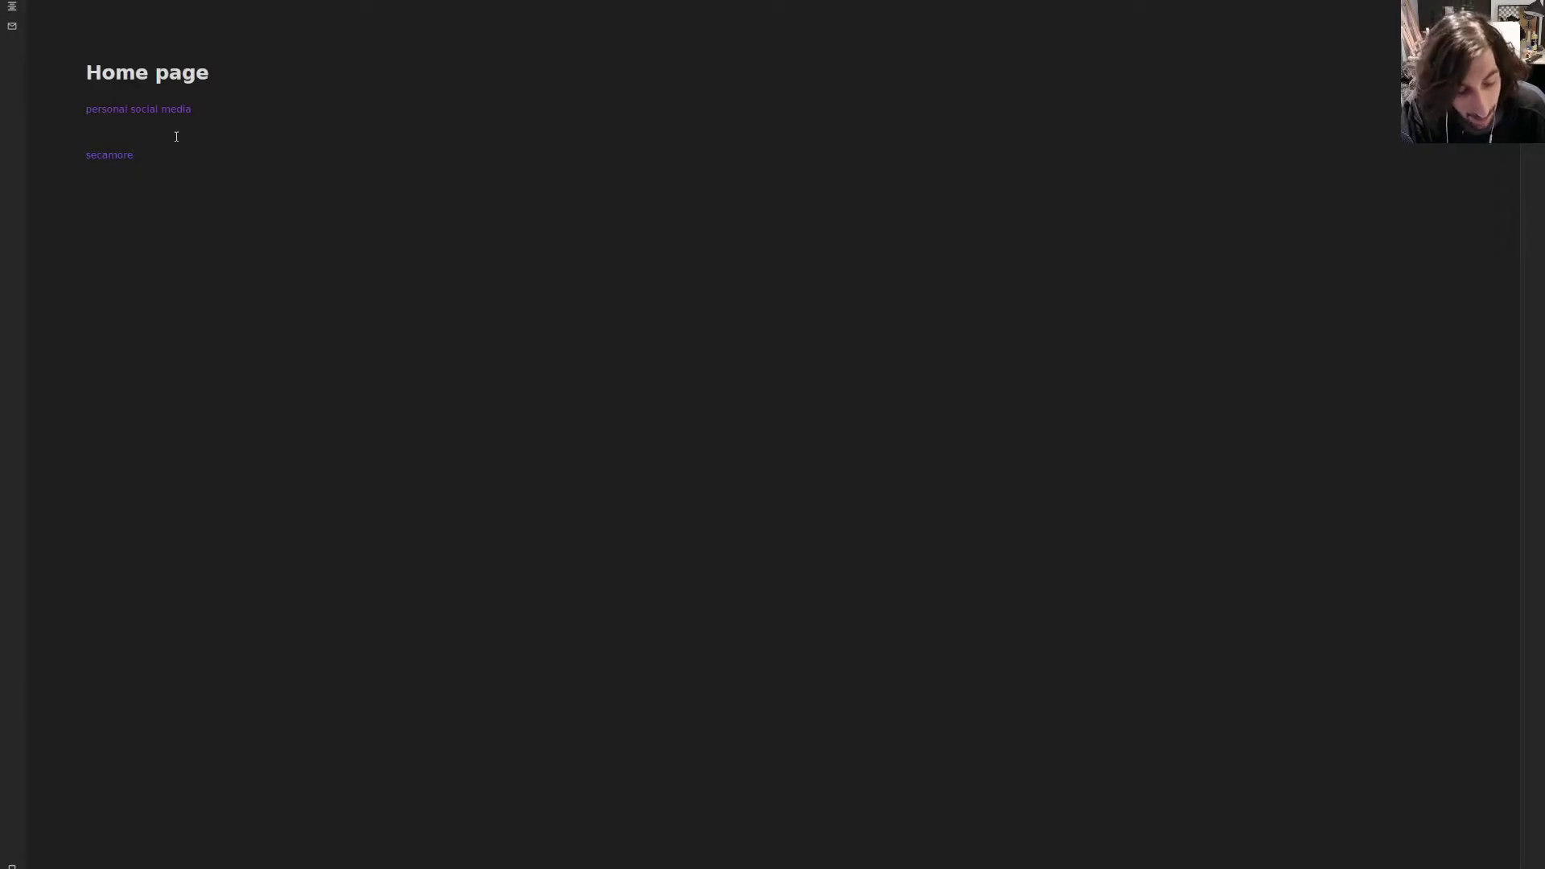
{"action": "type", "text": "(("}
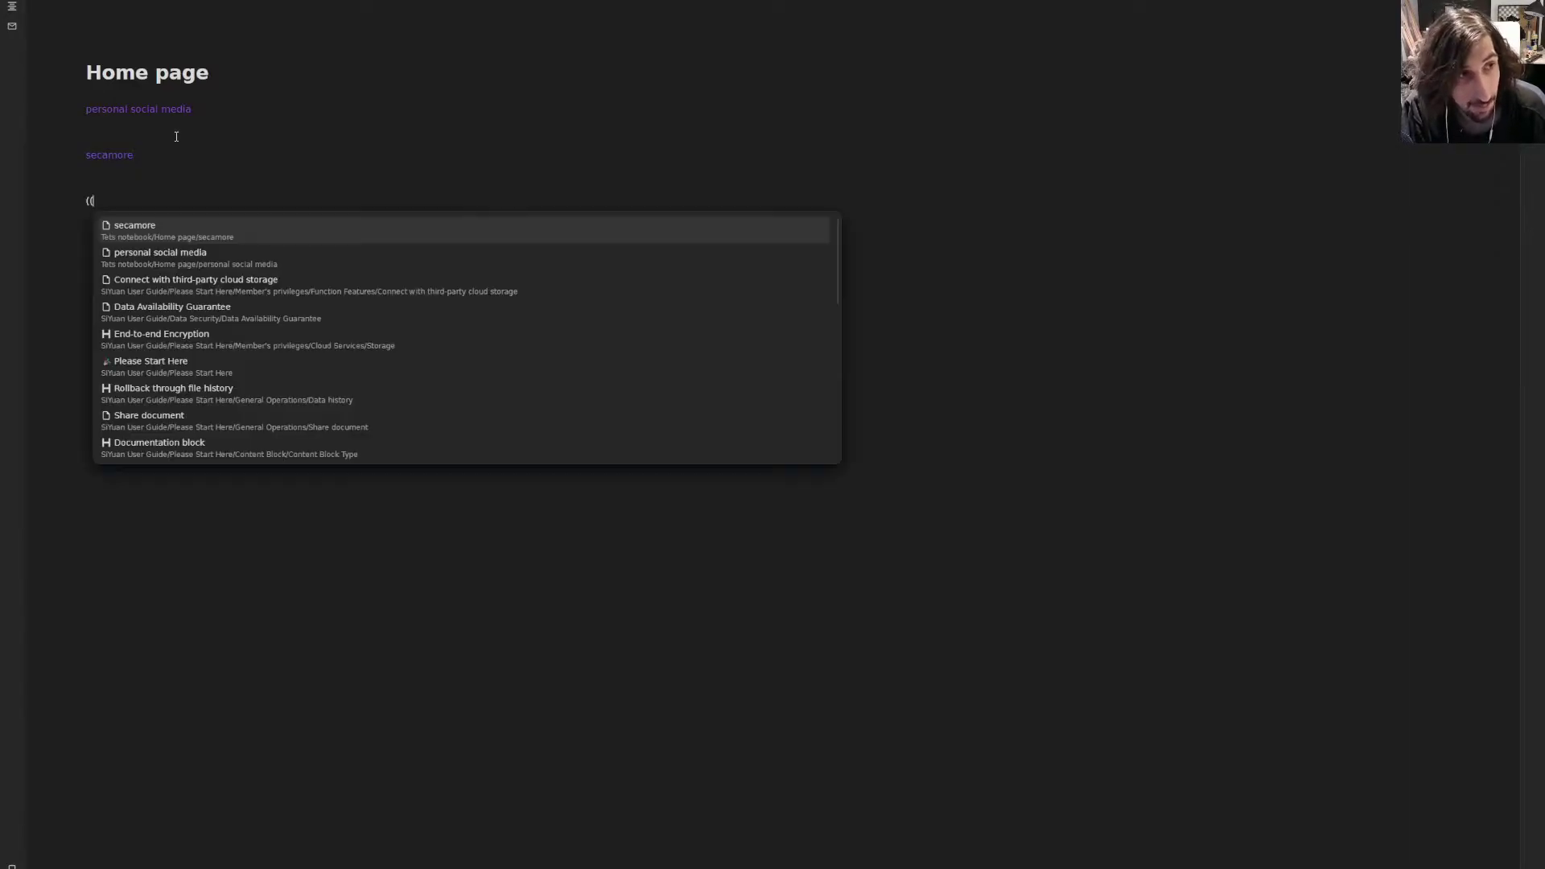
{"action": "type", "text": "people"}
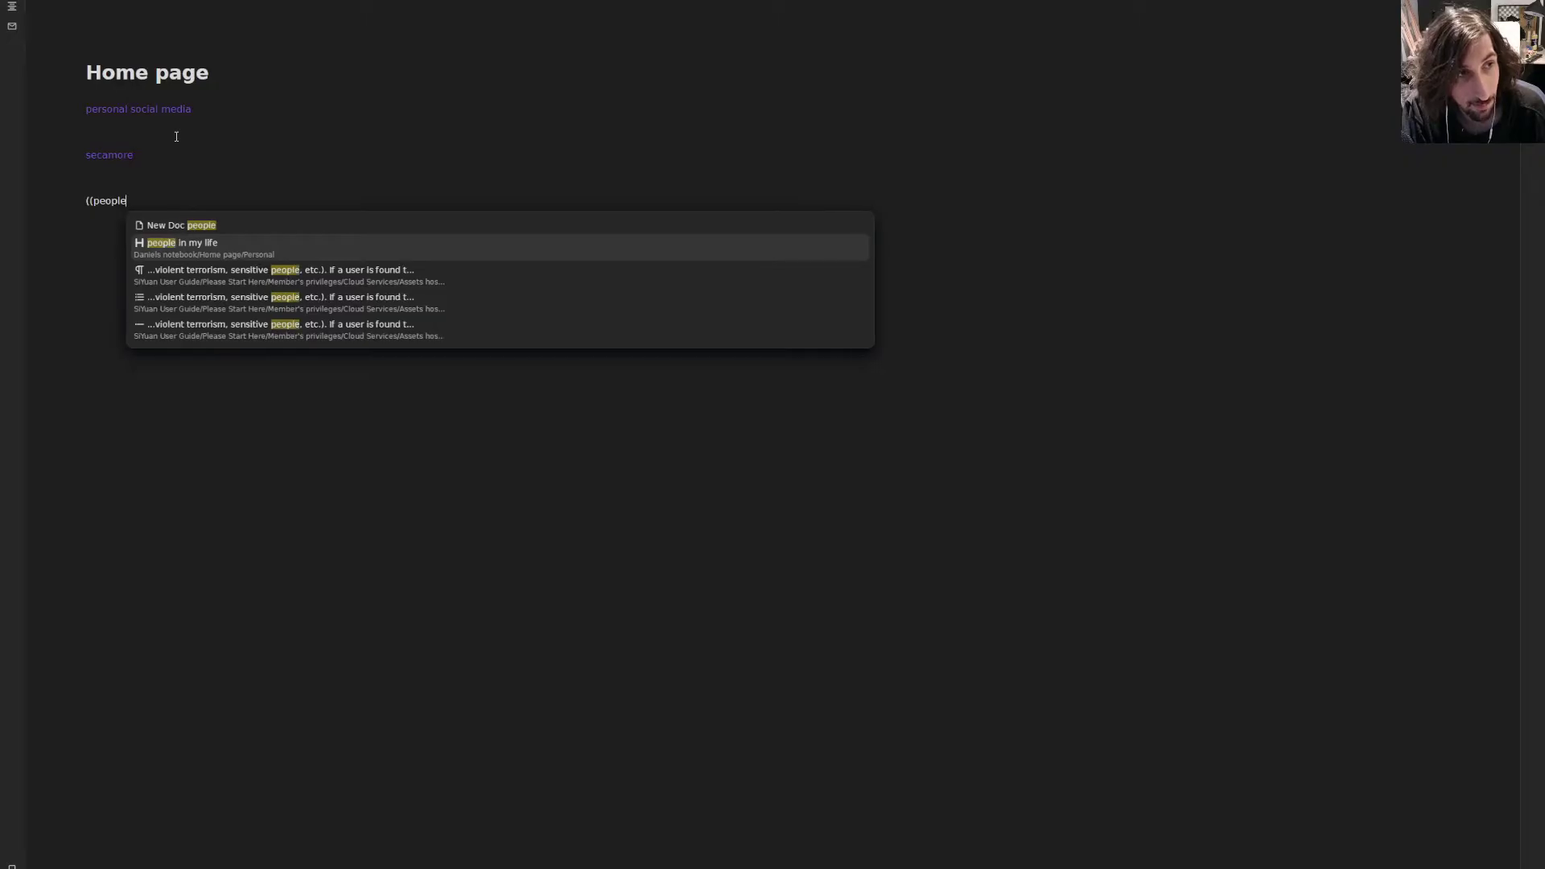
{"action": "type", "text": " in"}
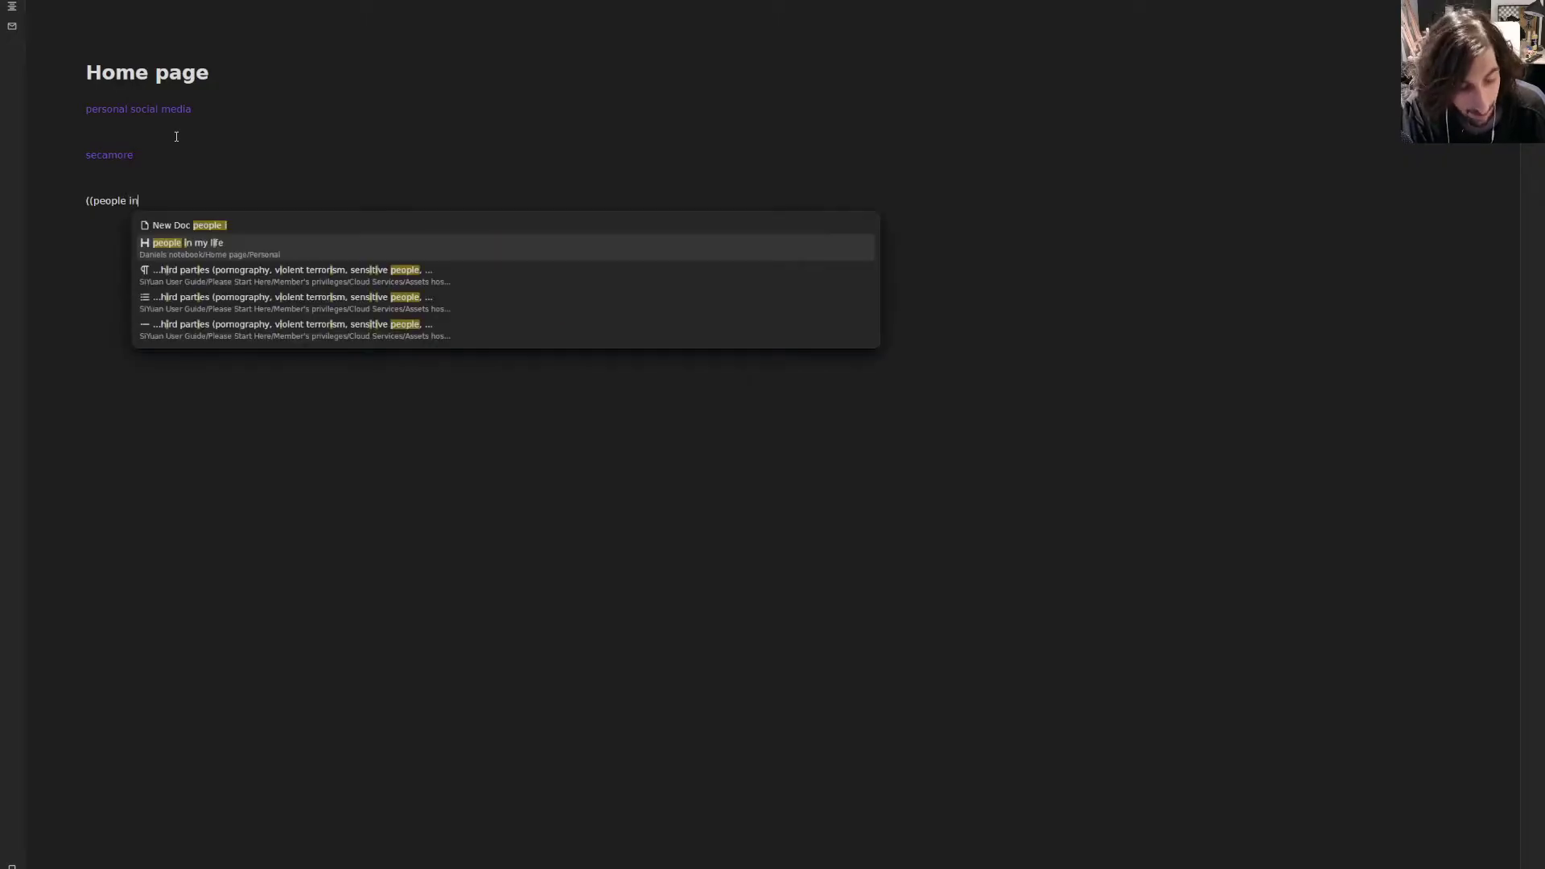
{"action": "type", "text": " my life"}
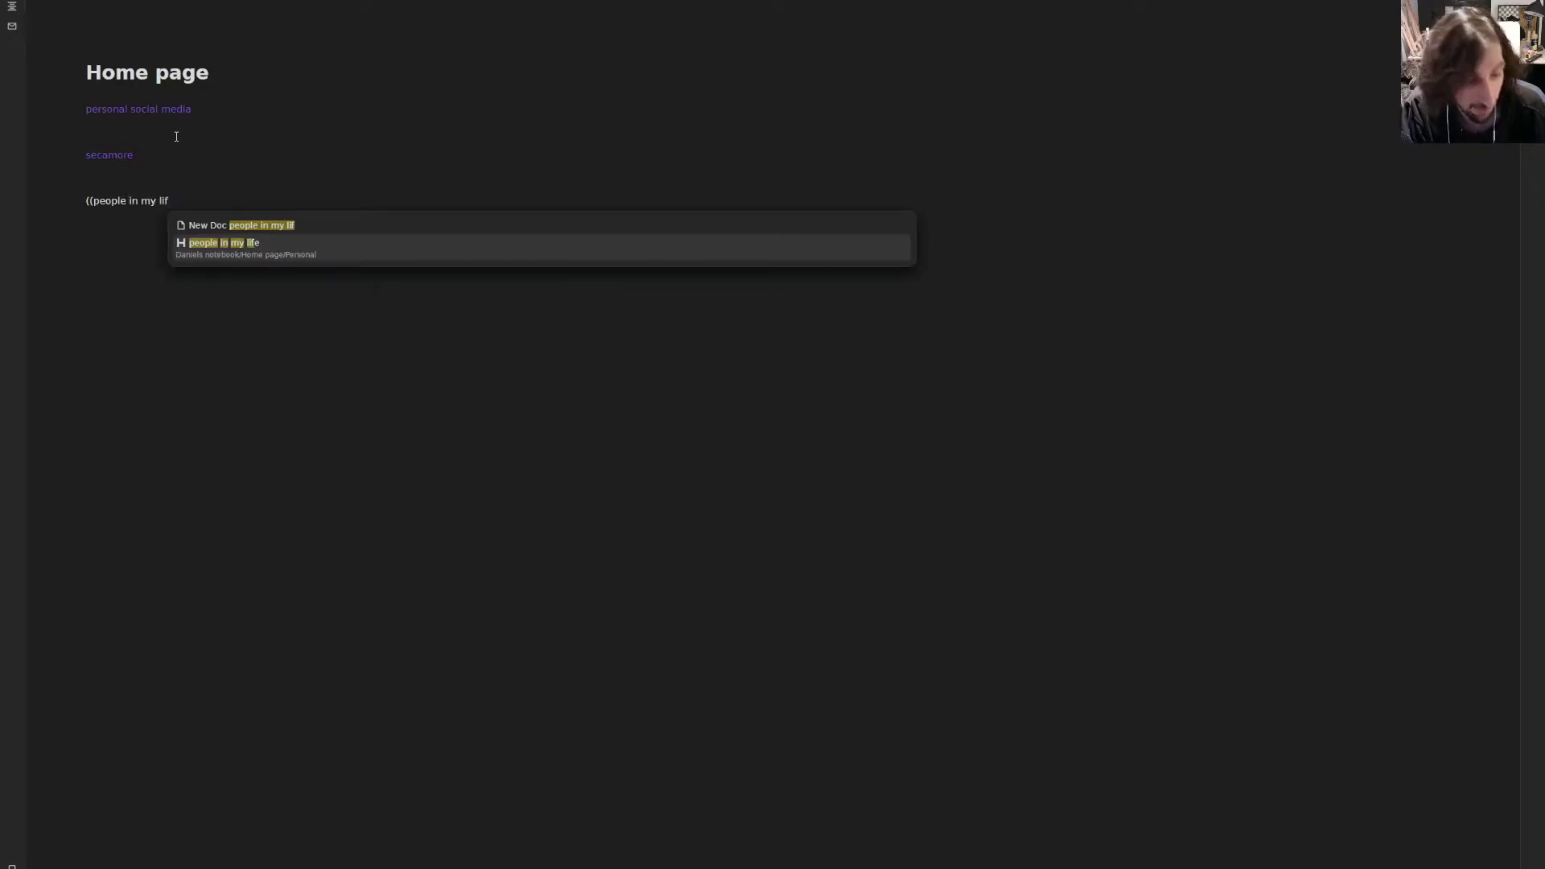
{"action": "left_click", "coordinate": [314, 227]}
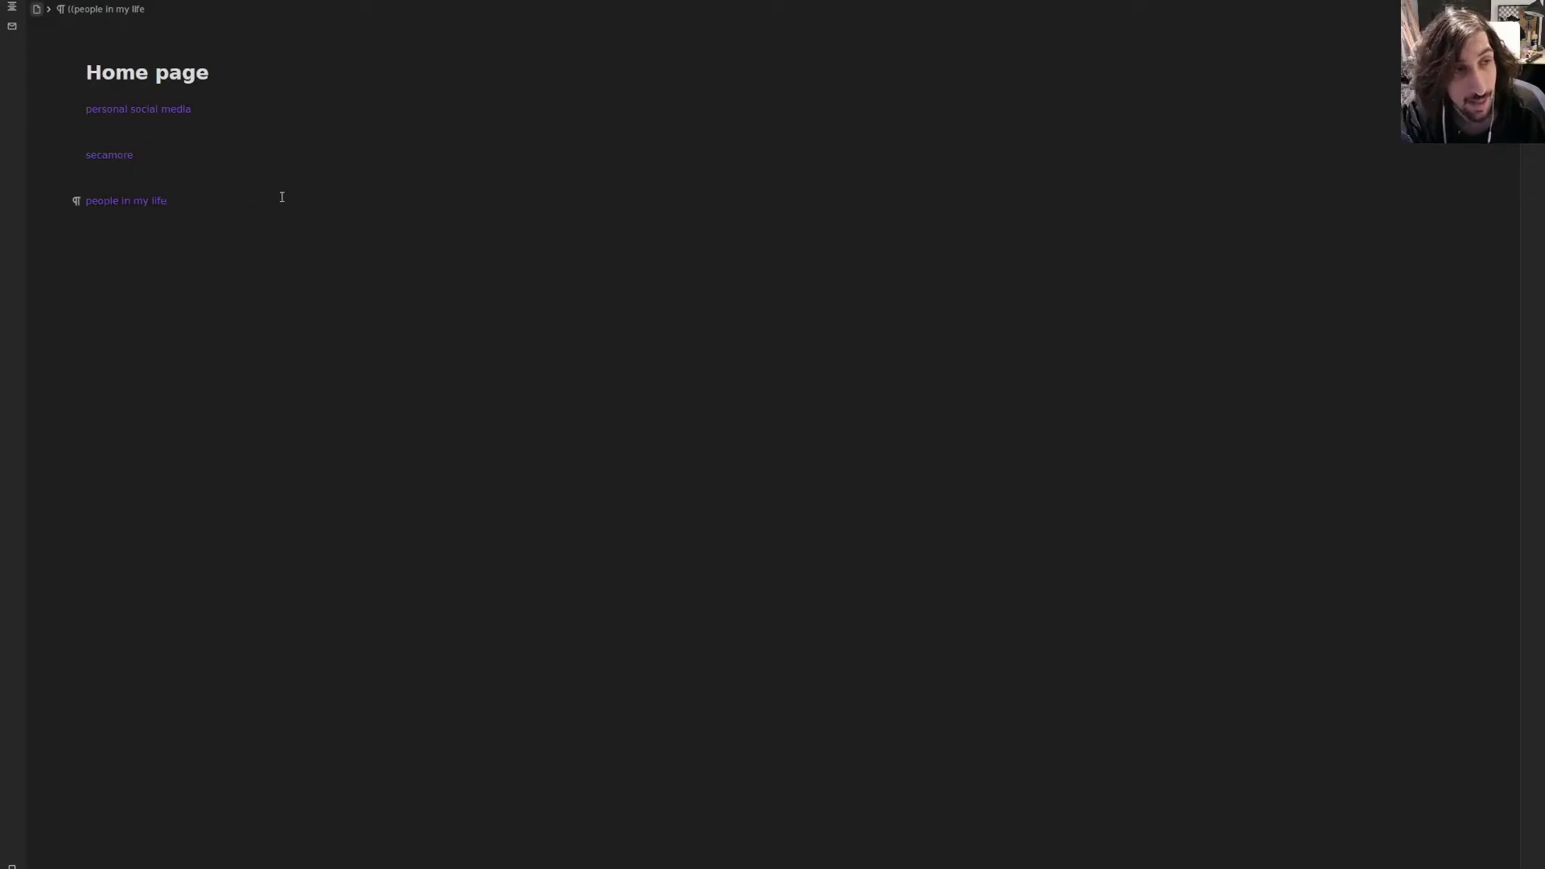
{"action": "key", "text": "Return"}
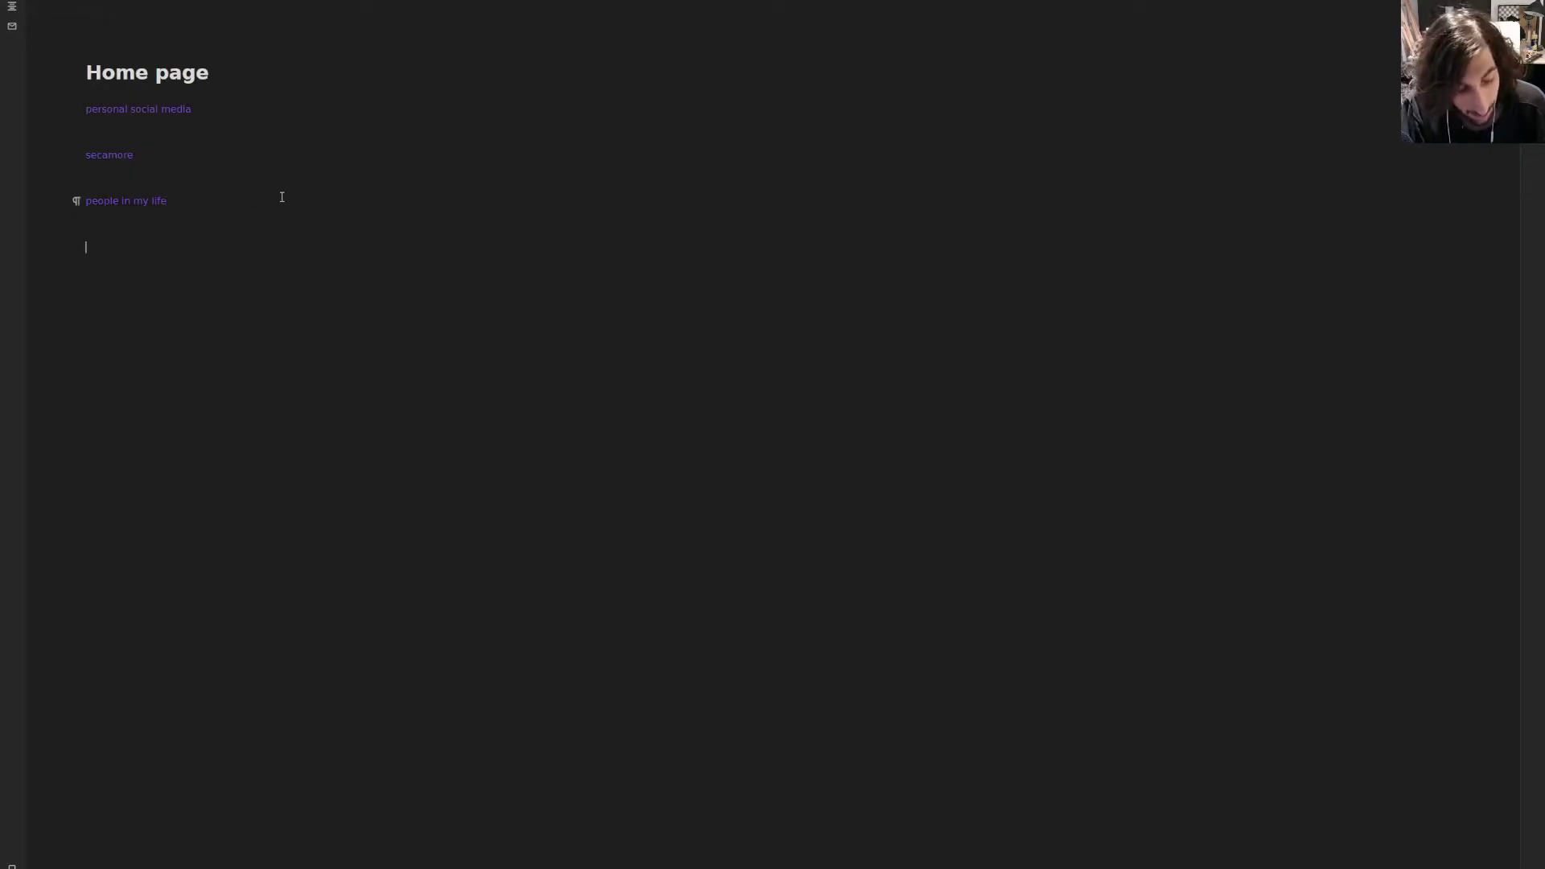
- Add new linked 'reasources' and 'projects' documents, then begin an archive reference
{"action": "type", "text": "((reasource"}
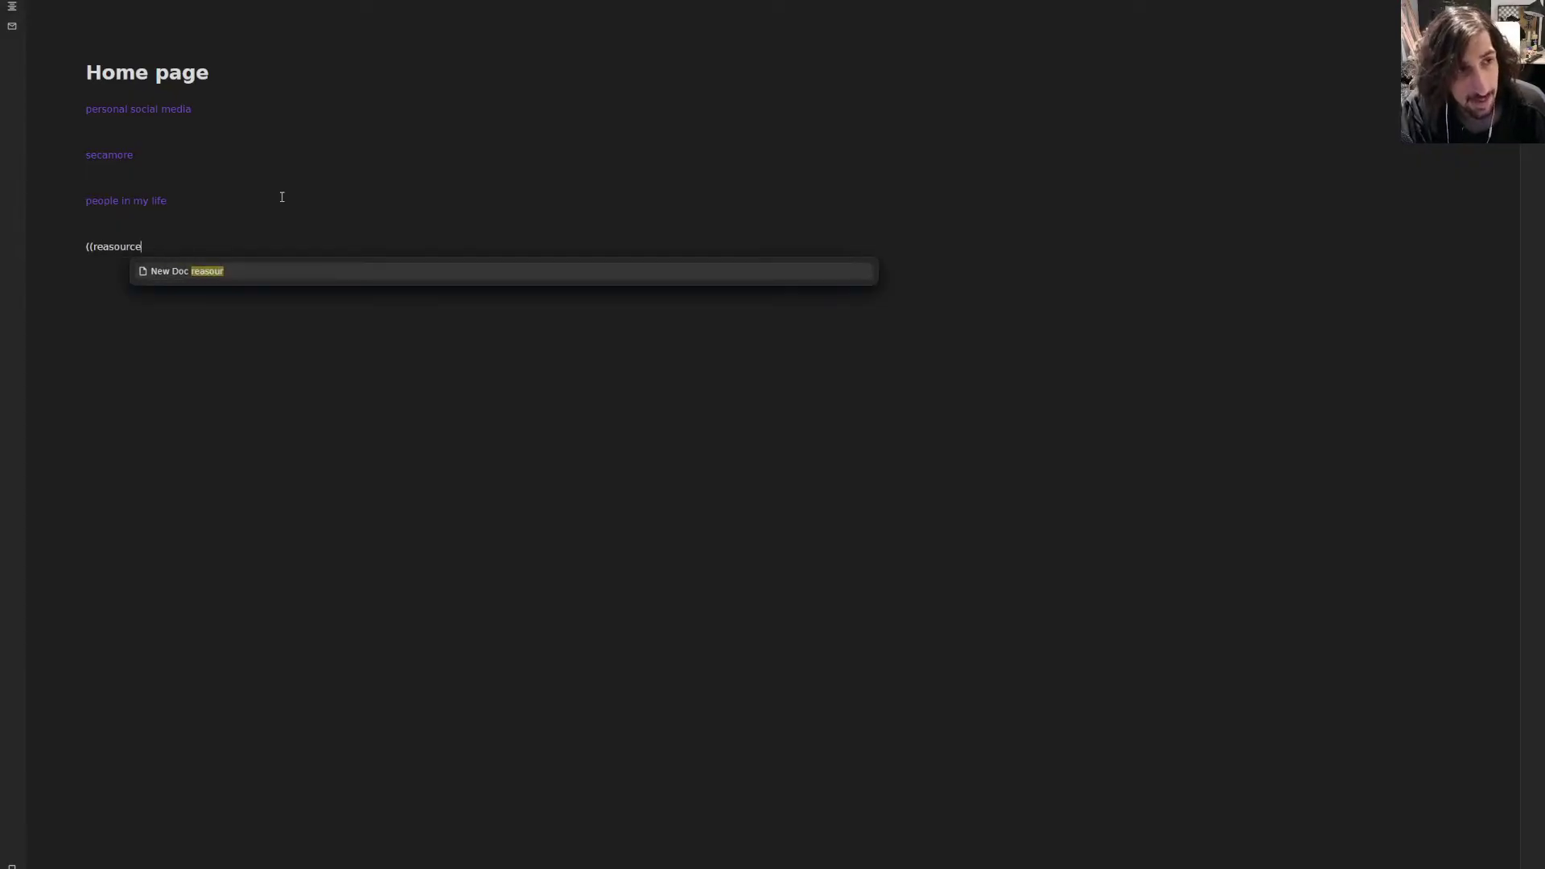
{"action": "key", "text": "Return"}
{"action": "key", "text": "BackSpace"}
{"action": "key", "text": "BackSpace"}
{"action": "key", "text": "BackSpace"}
{"action": "key", "text": "BackSpace"}
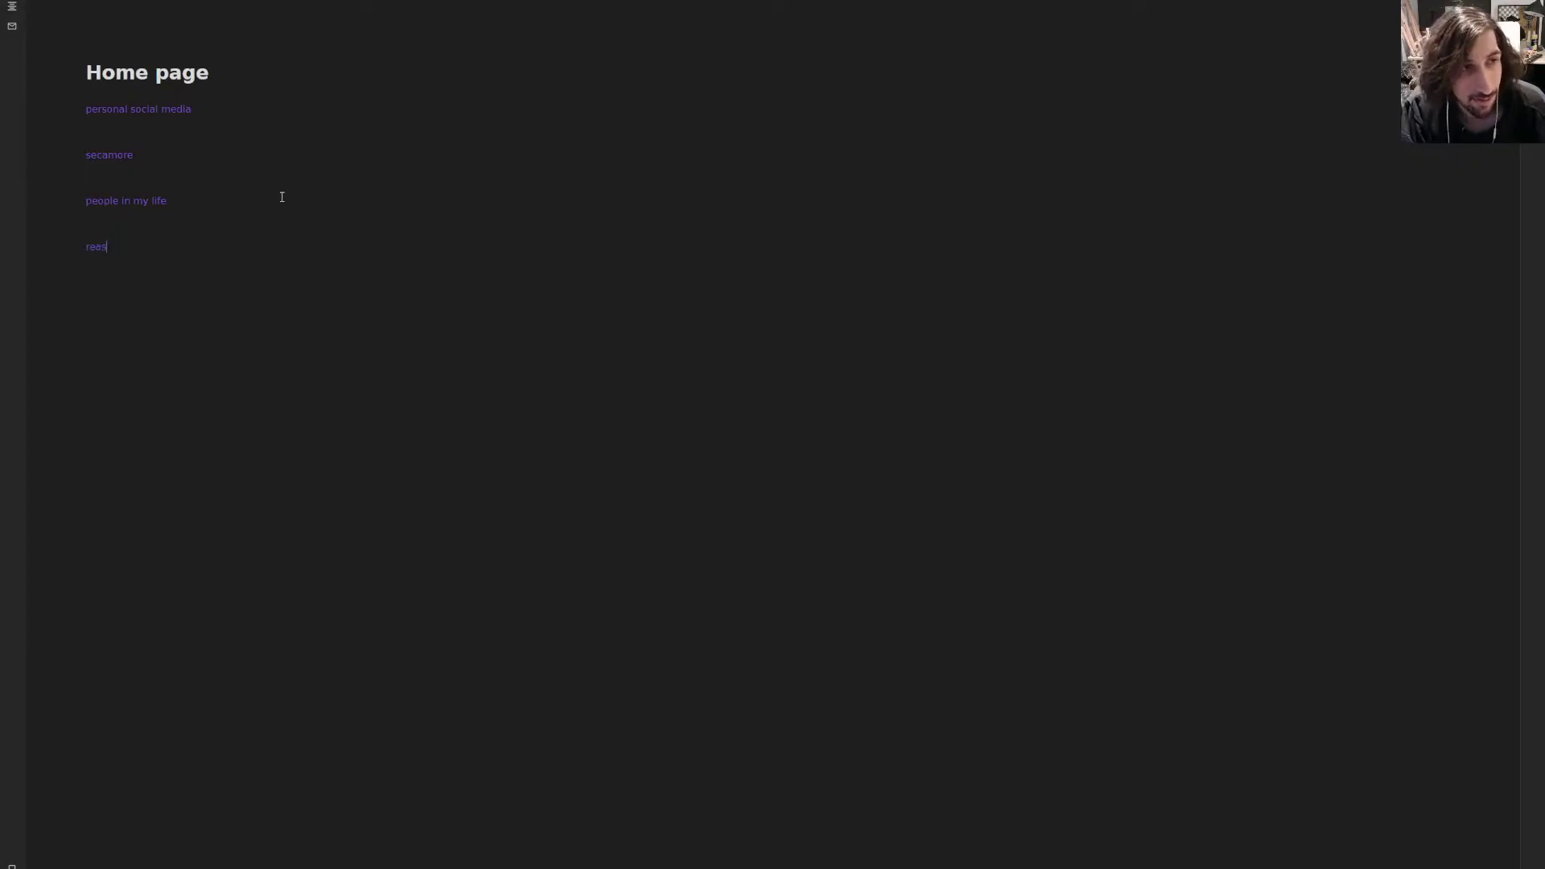
{"action": "type", "text": "((reaso"}
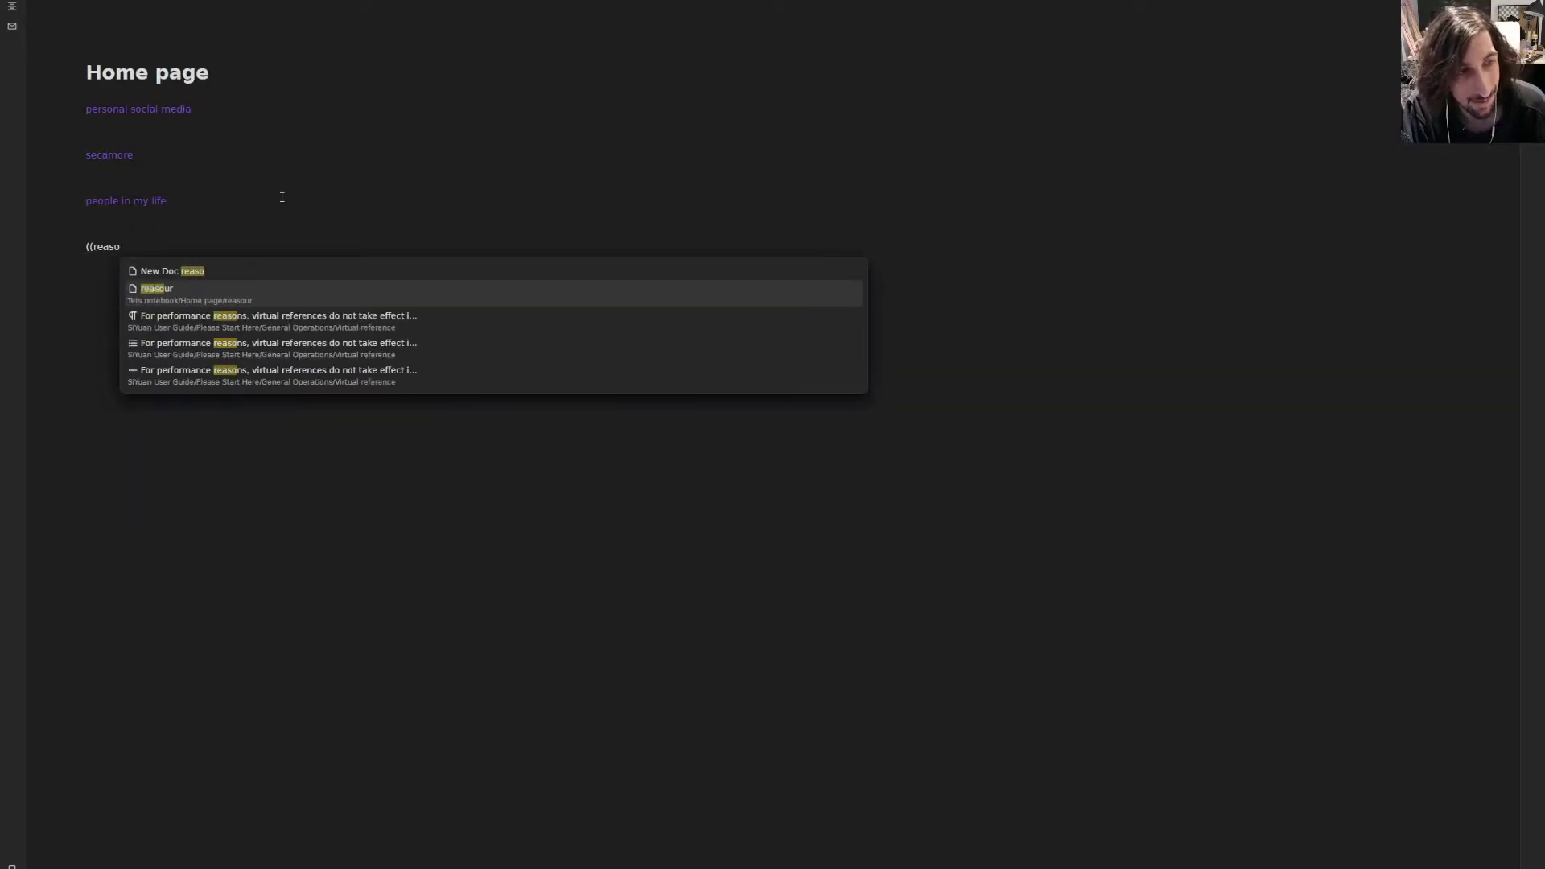
{"action": "type", "text": "urces"}
{"action": "key", "text": "Return"}
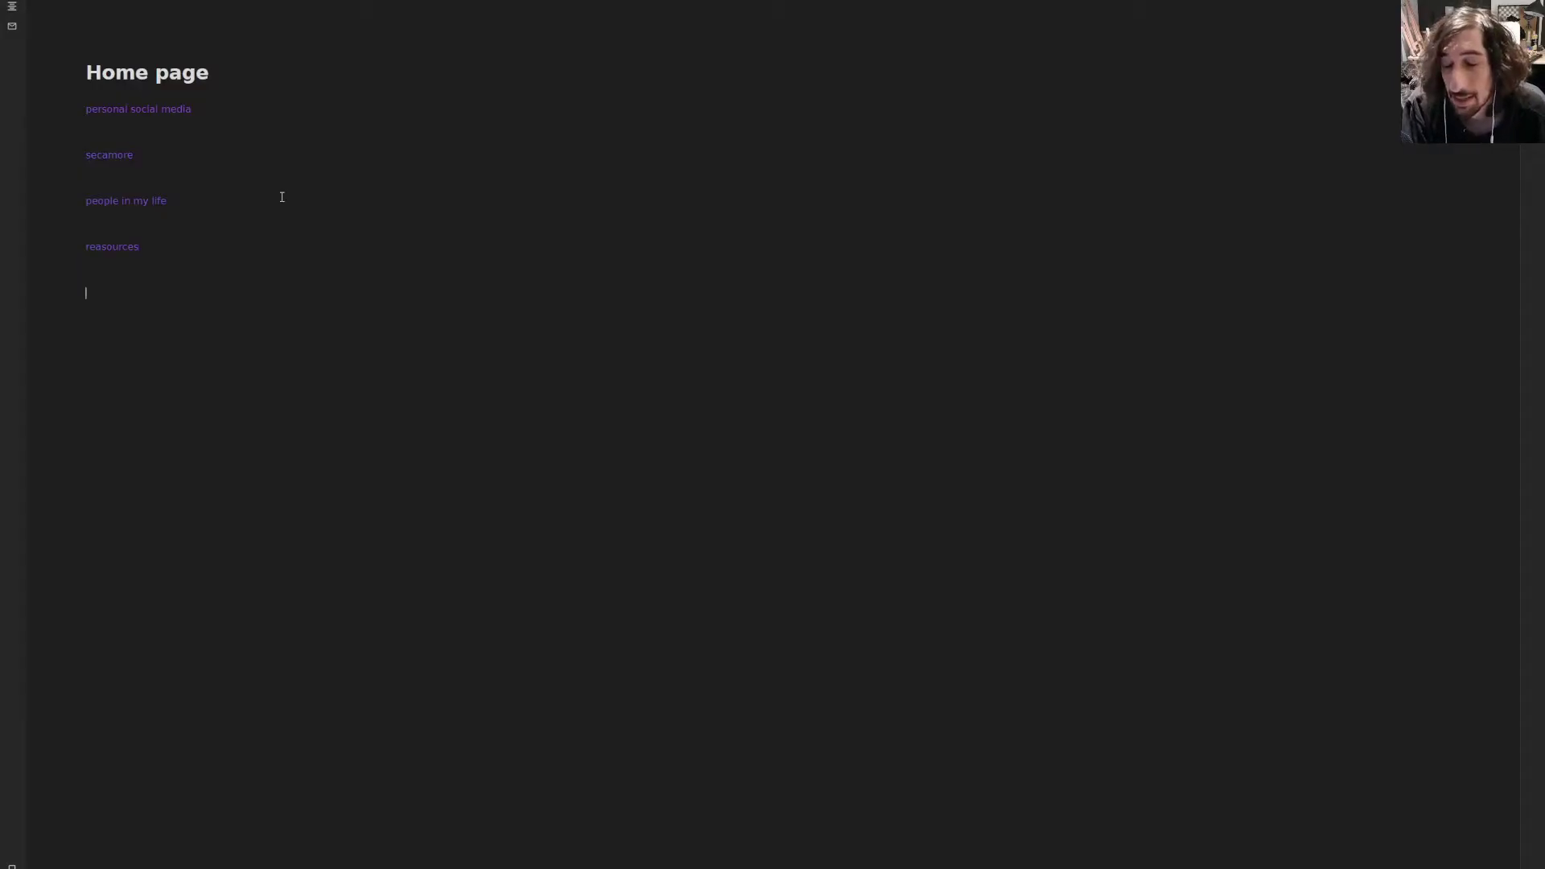
{"action": "type", "text": "("}
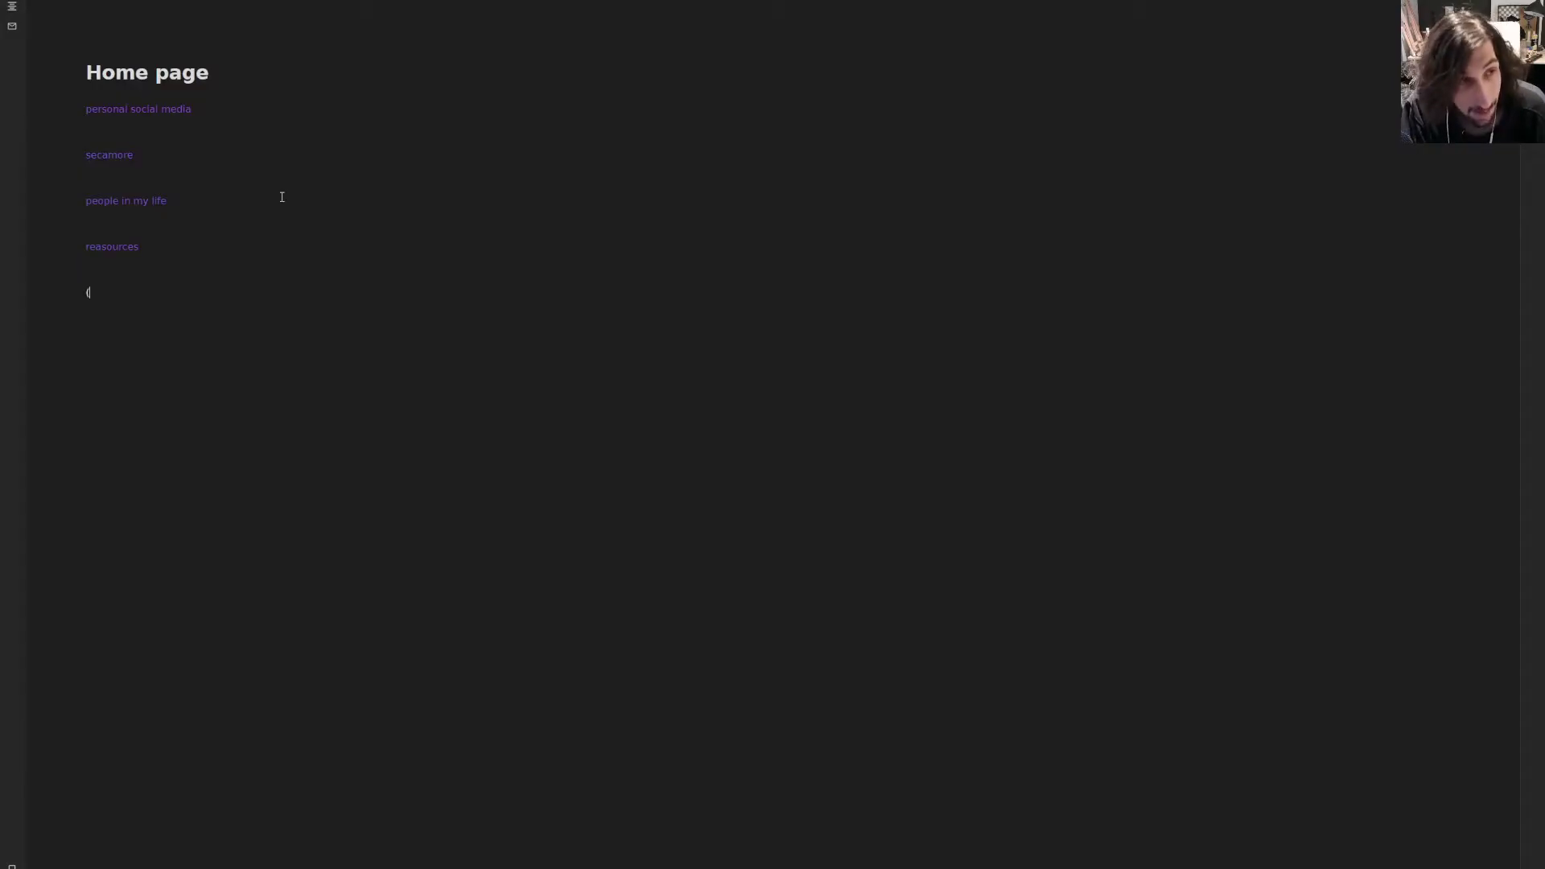
{"action": "type", "text": "(prj"}
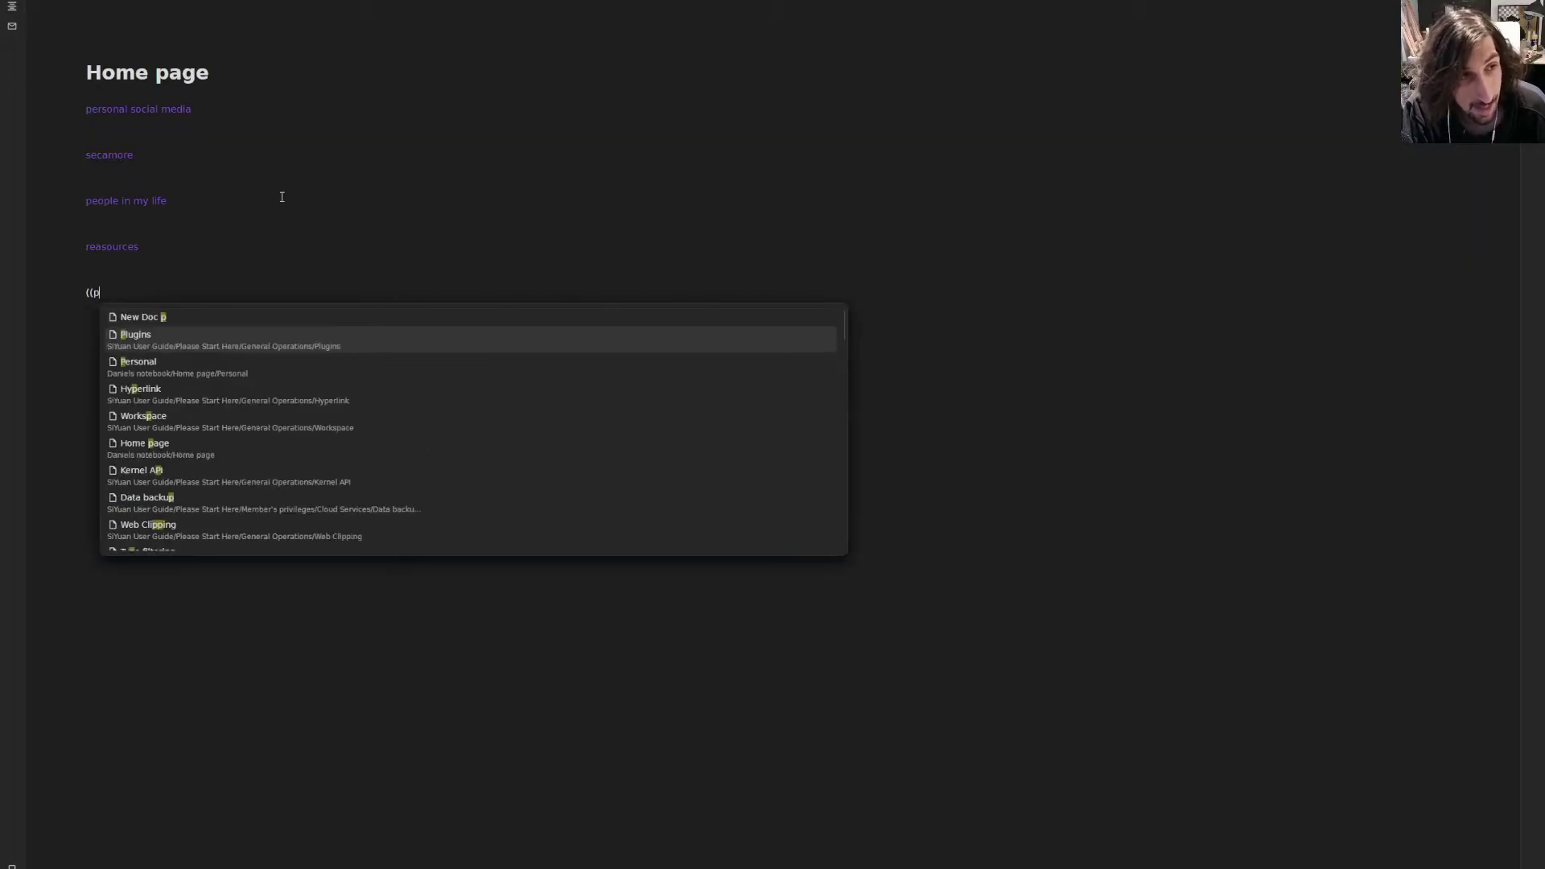
{"action": "key", "text": "BackSpace"}
{"action": "key", "text": "BackSpace"}
{"action": "type", "text": "ro"}
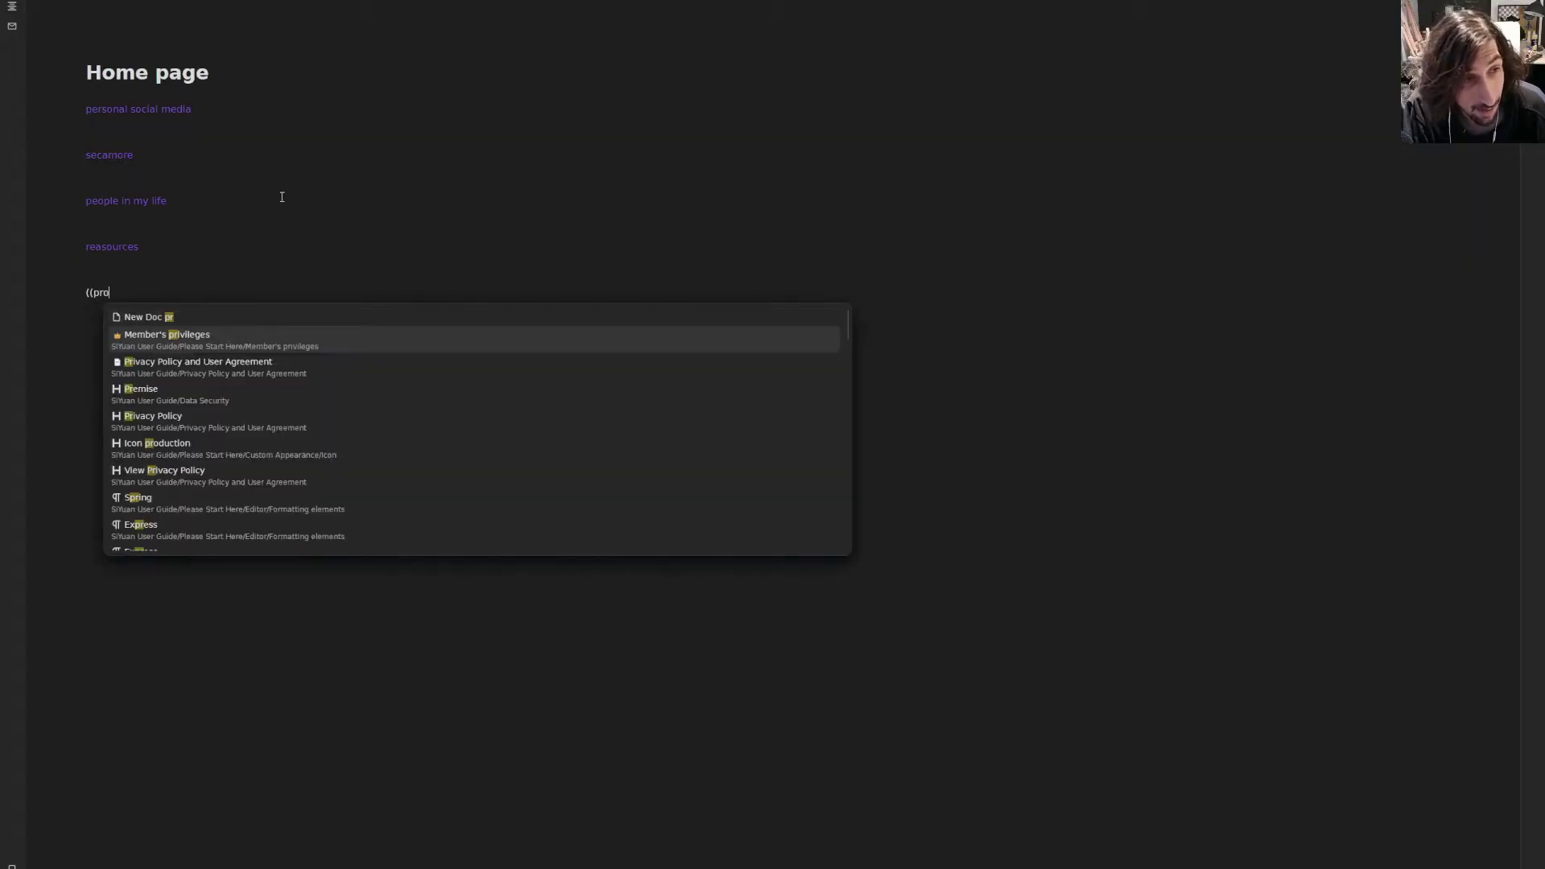
{"action": "type", "text": "jects"}
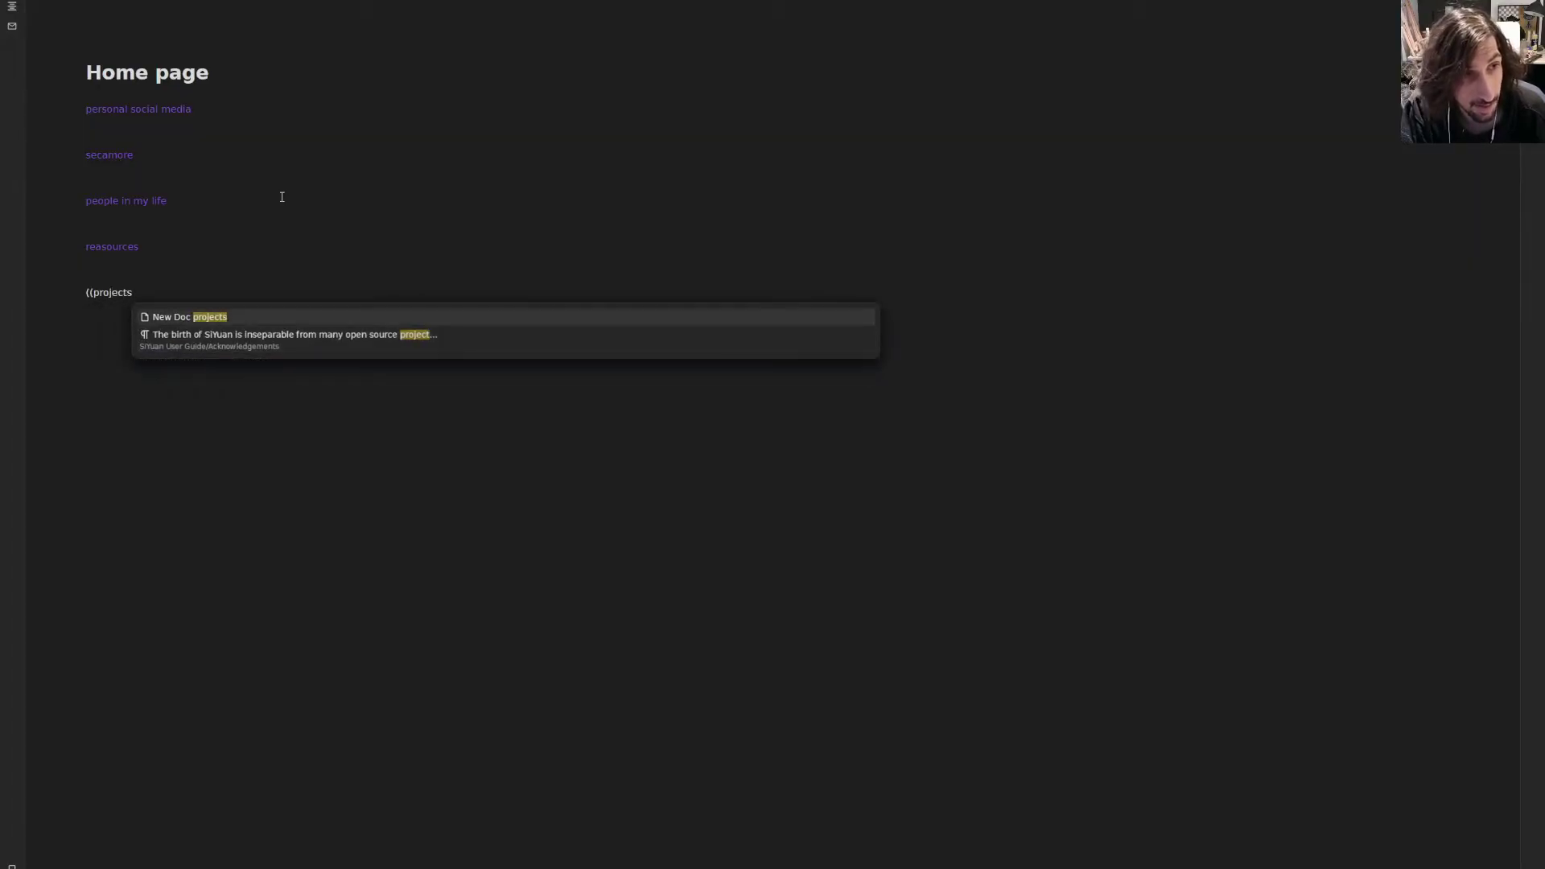
{"action": "key", "text": "Return"}
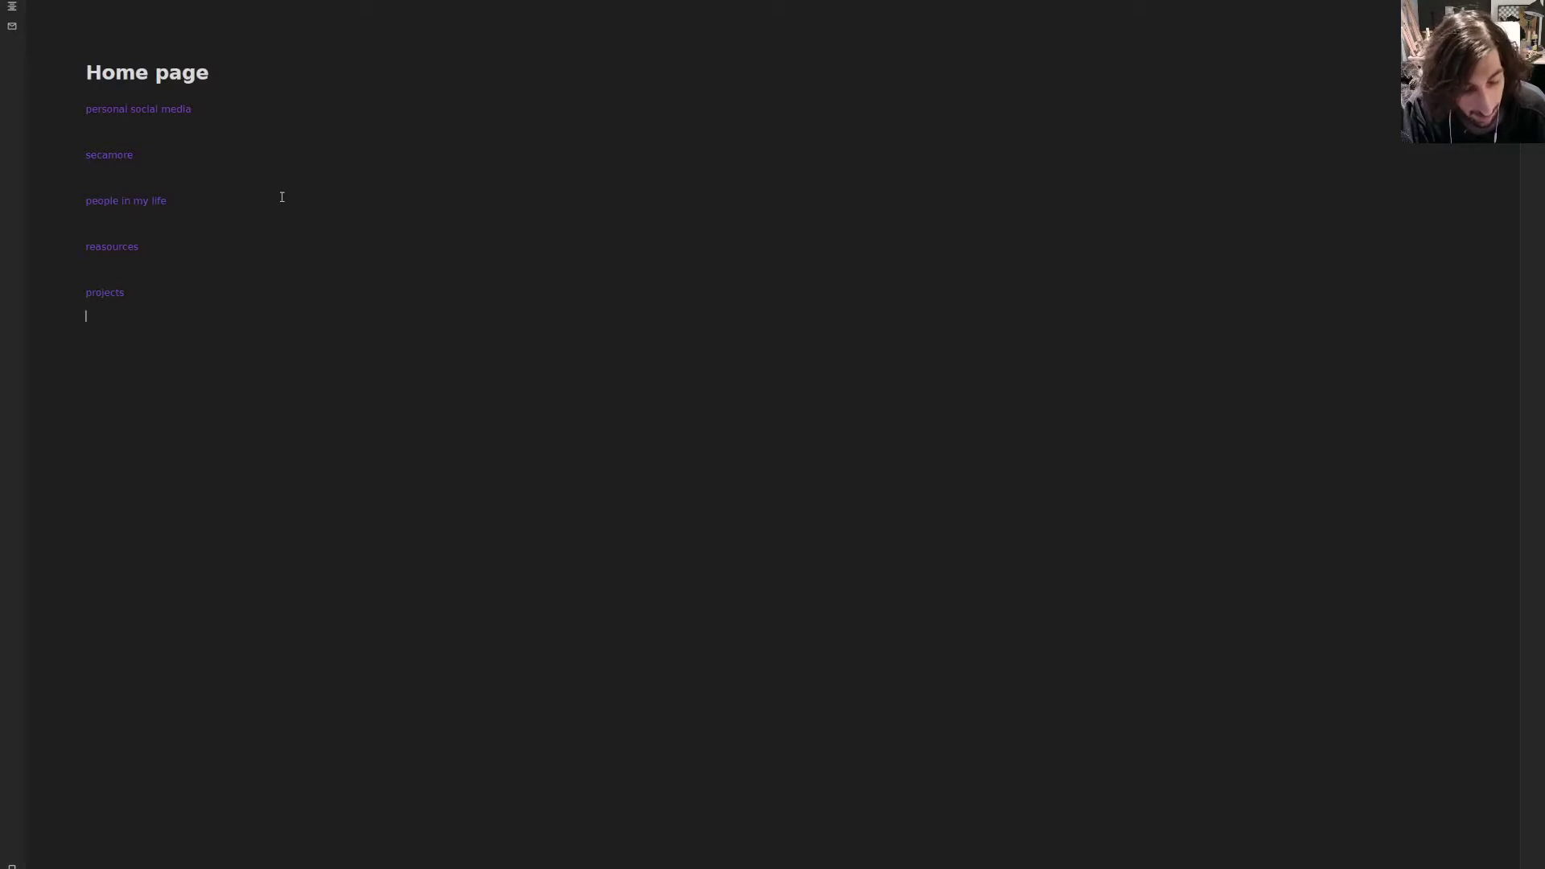
{"action": "type", "text": "((arch"}
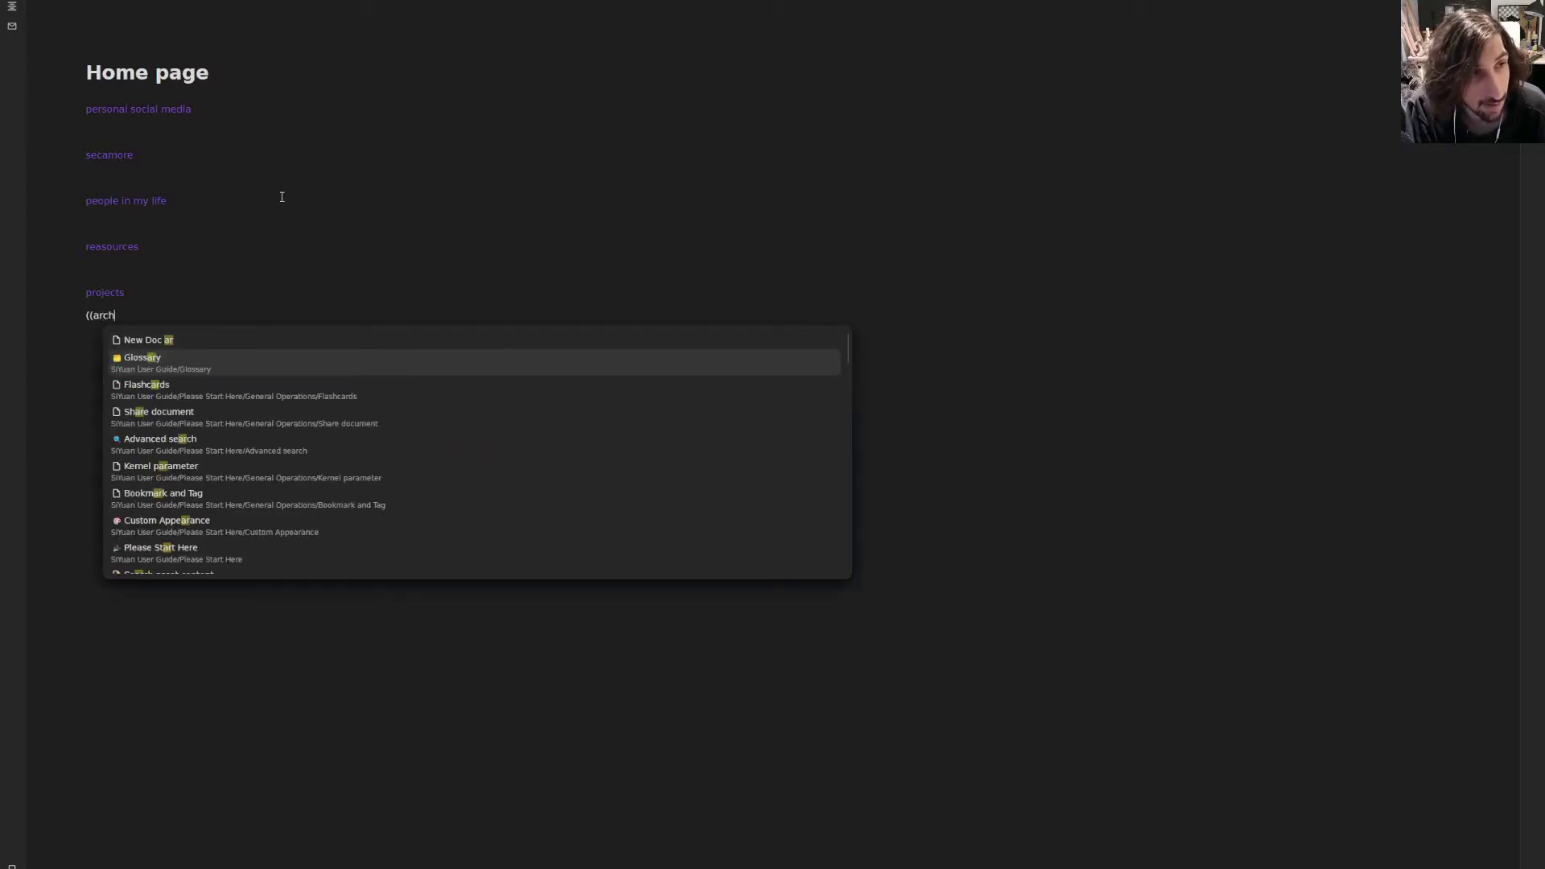
{"action": "type", "text": "ive"}
- Create the archive link as a new document and add an empty line below projects
{"action": "key", "text": "Up"}
{"action": "key", "text": "Return"}
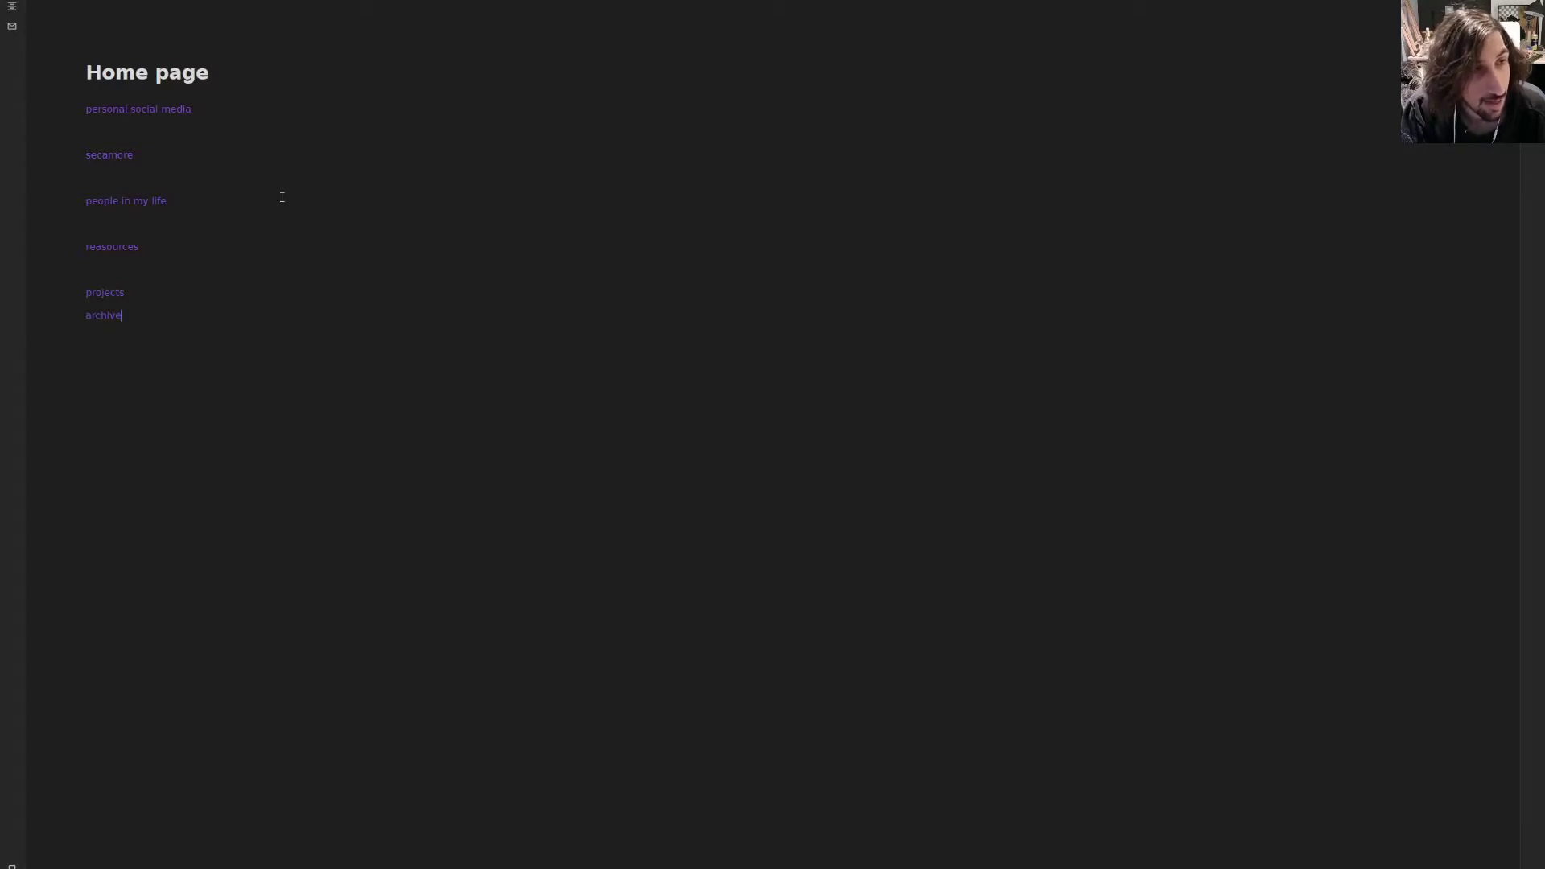
{"action": "left_click", "coordinate": [135, 269]}
{"action": "left_click", "coordinate": [135, 301]}
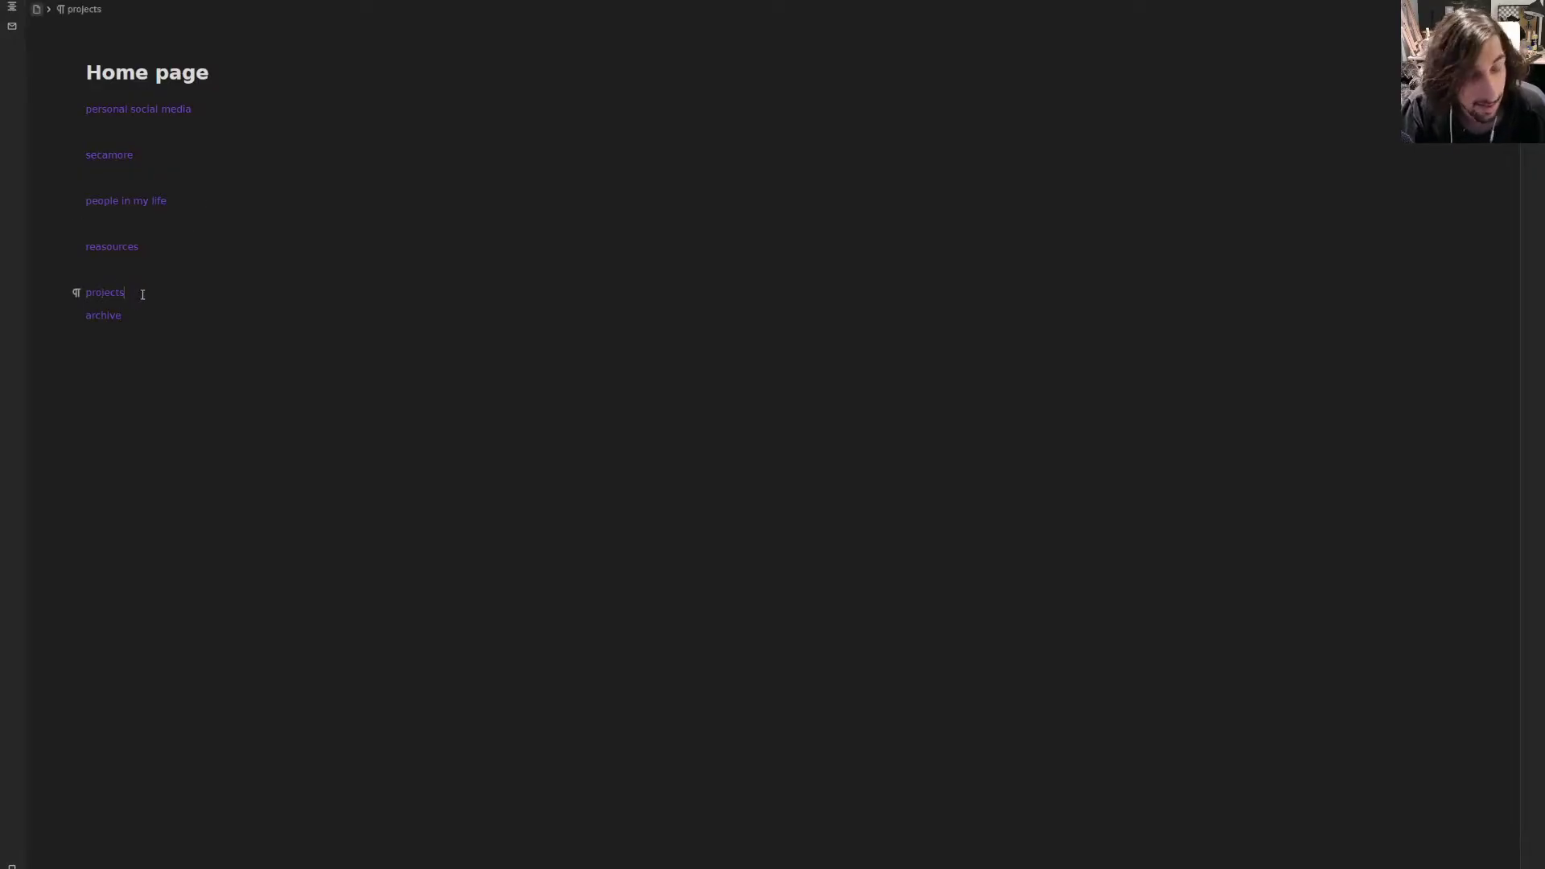
{"action": "key", "text": "Return"}
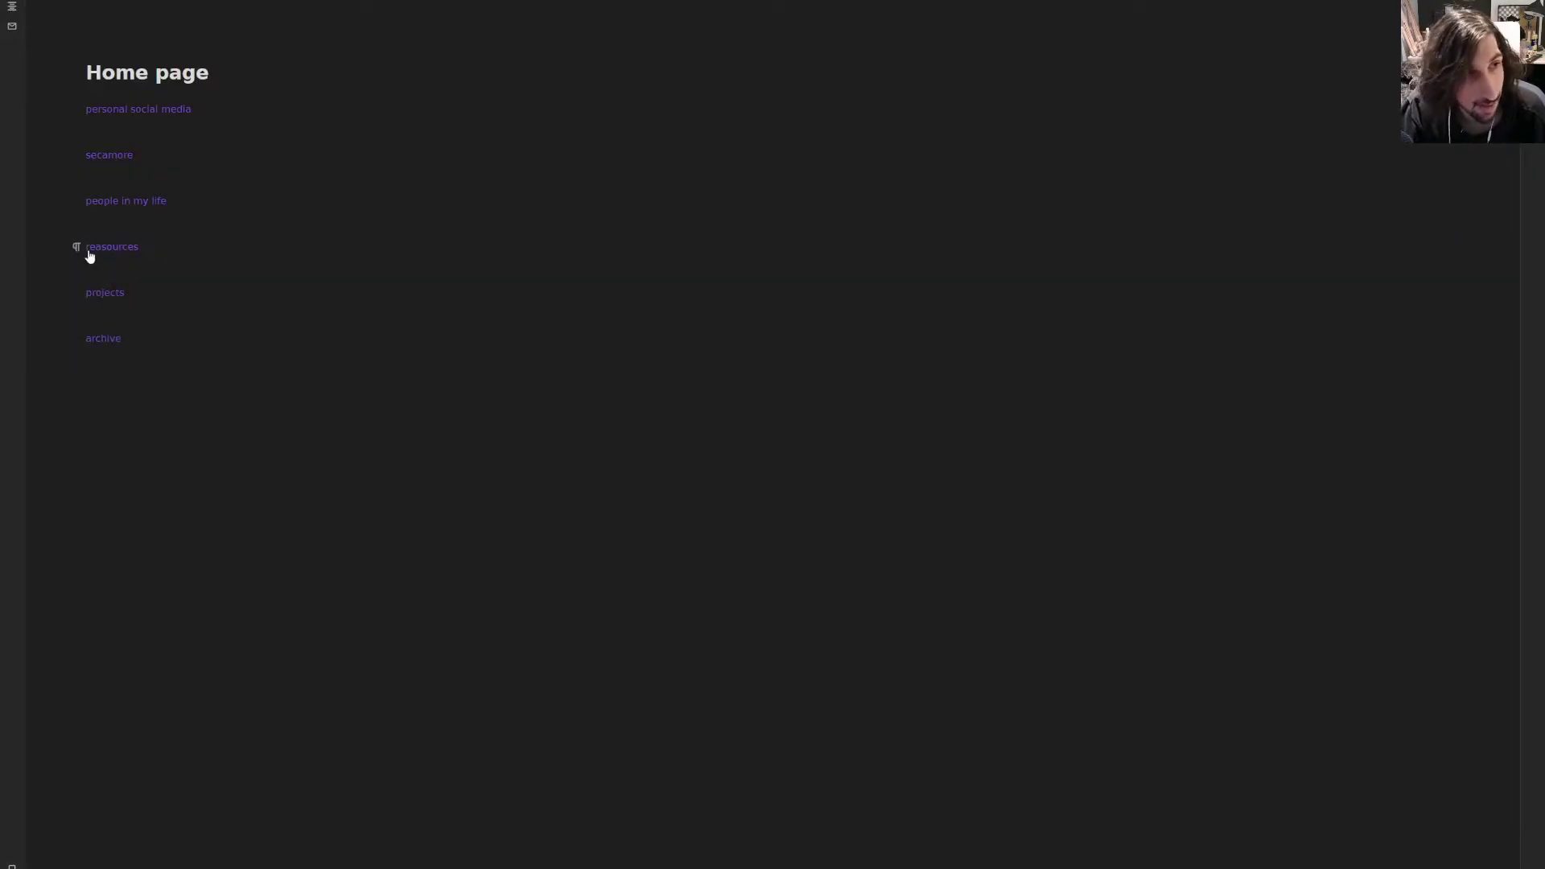
- Centre the reasources link through its block layout options
{"action": "left_click", "coordinate": [172, 247]}
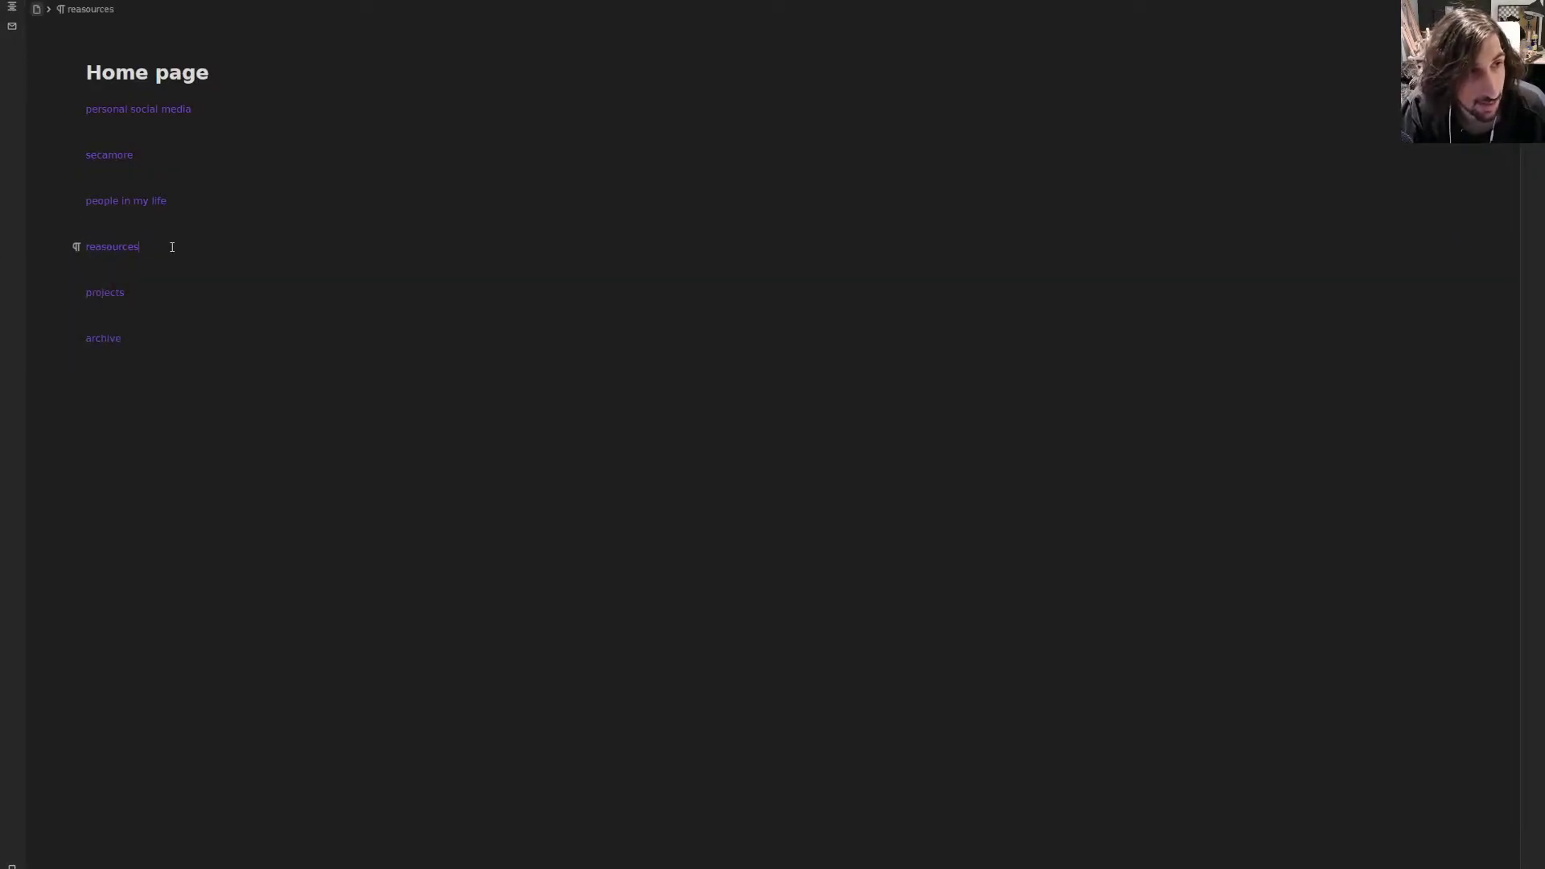
{"action": "left_click", "coordinate": [77, 247]}
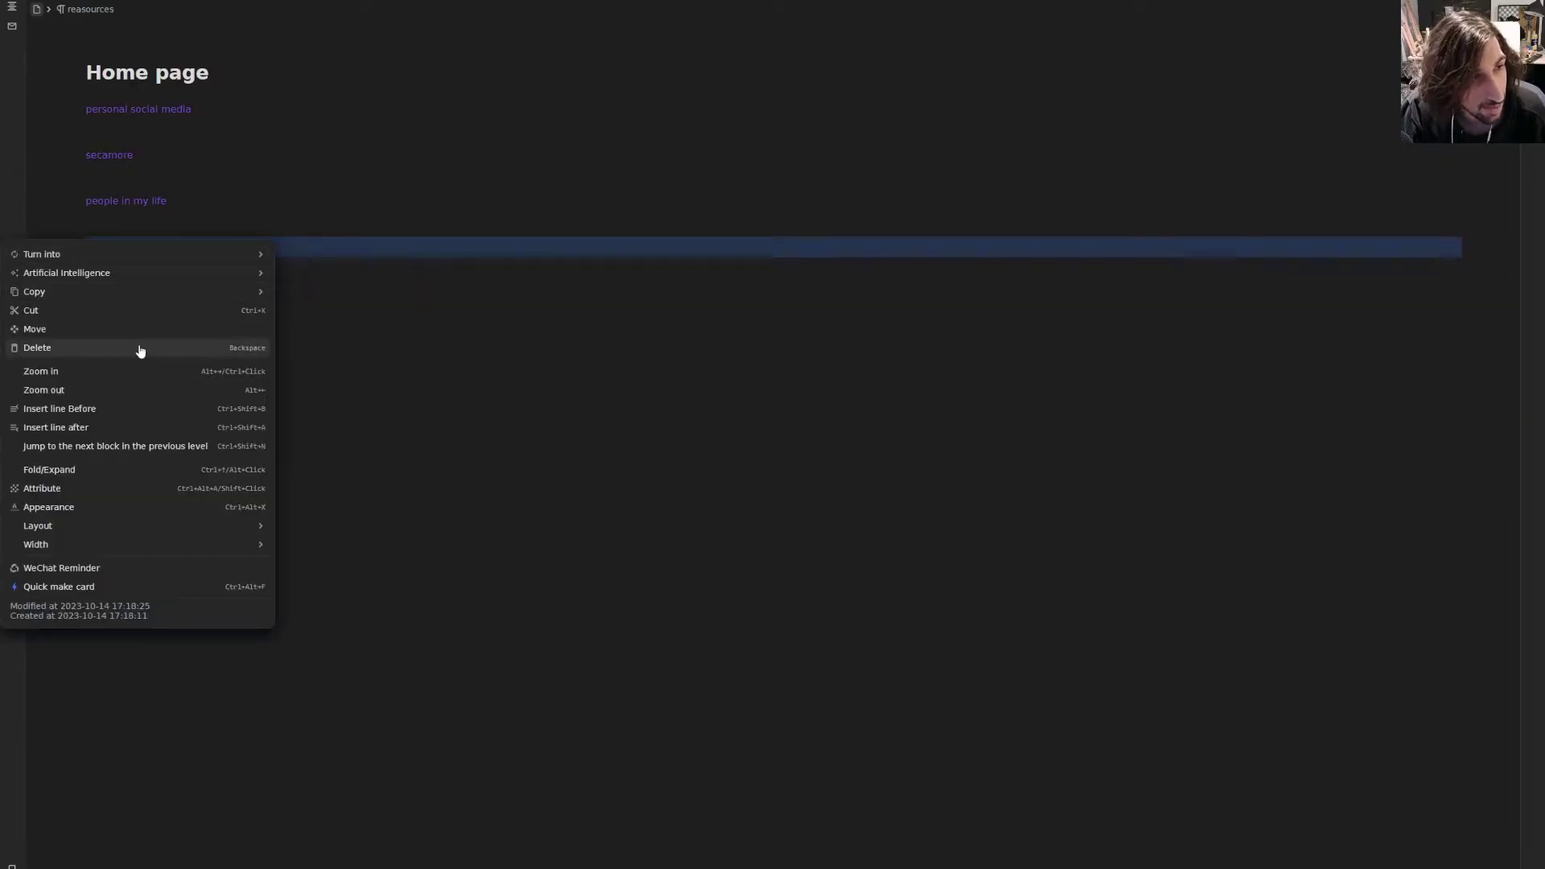
{"action": "mouse_move", "coordinate": [170, 527]}
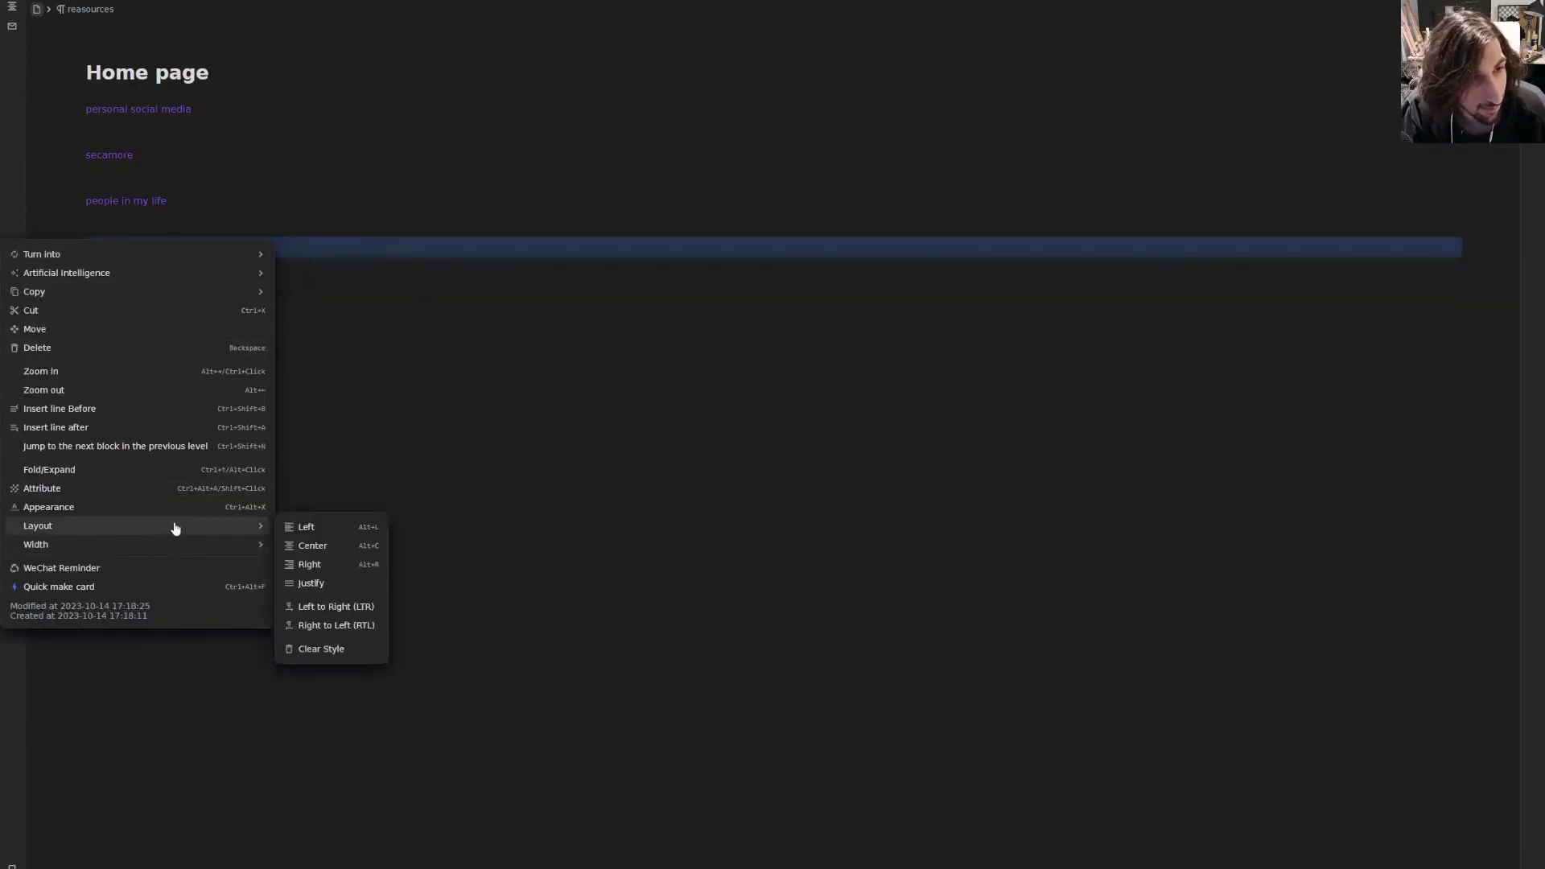
{"action": "left_click", "coordinate": [312, 545]}
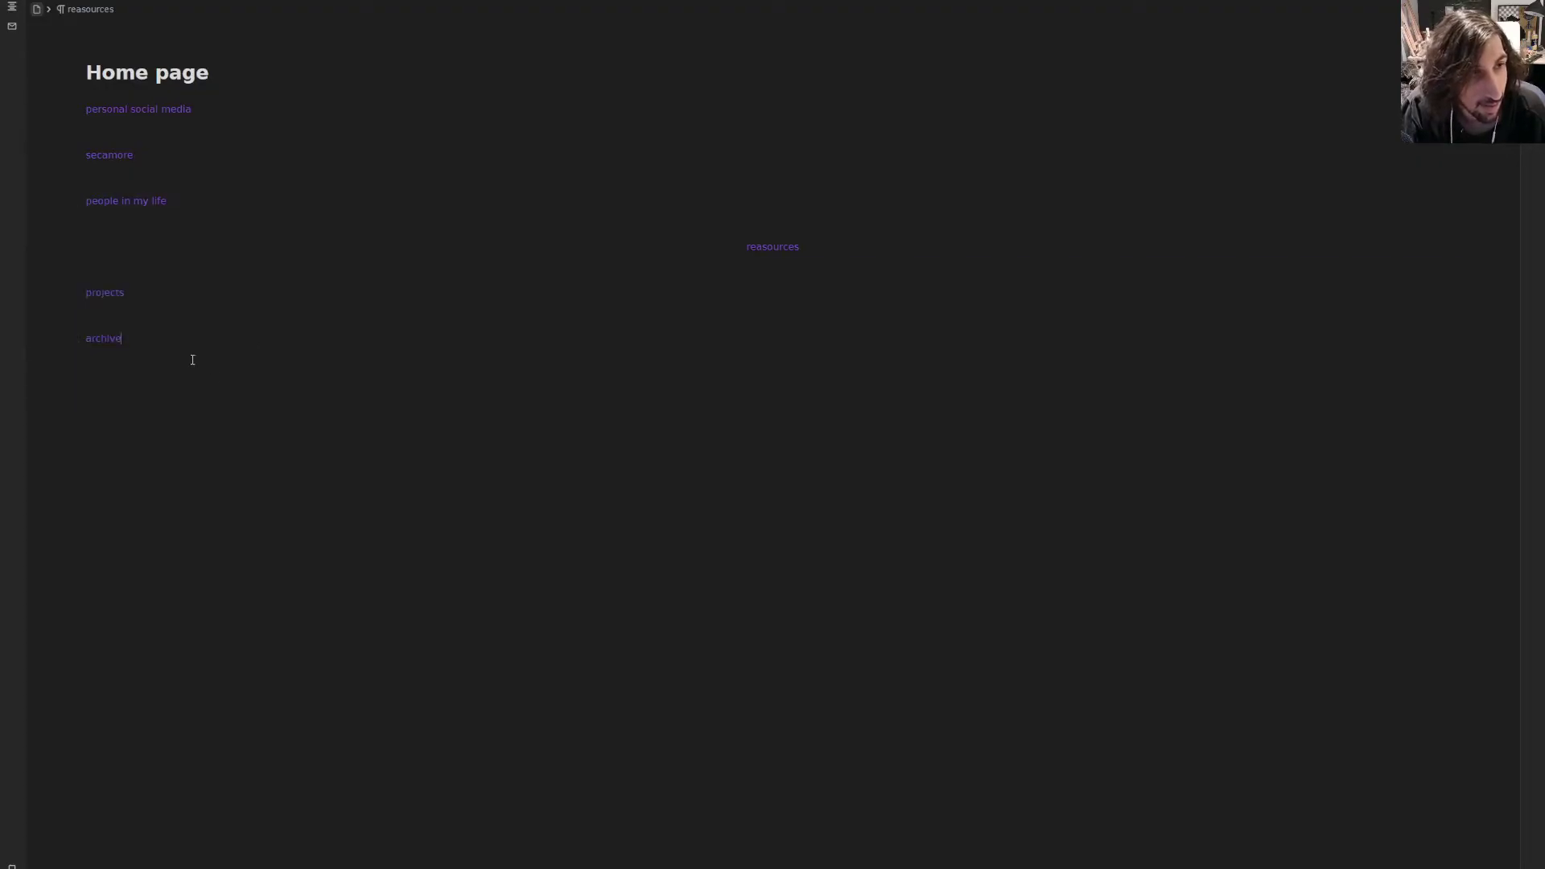
- Centre every Home page line, then reselect all lines including the blank ones
{"action": "left_click_drag", "start_coordinate": [189, 355], "coordinate": [88, 117]}
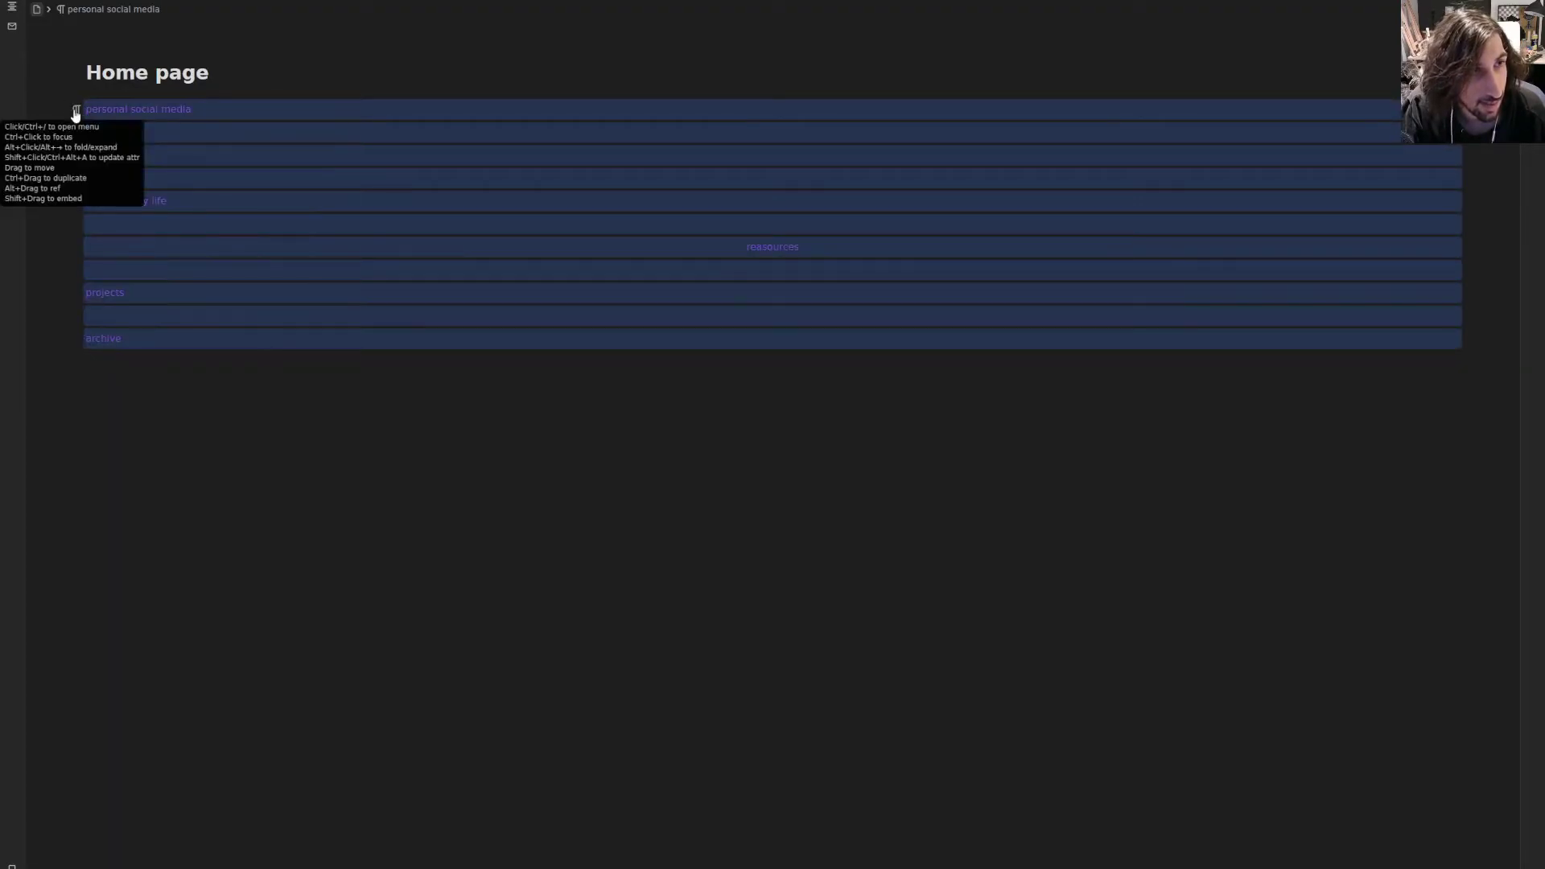
{"action": "left_click", "coordinate": [76, 110]}
{"action": "mouse_move", "coordinate": [72, 152]}
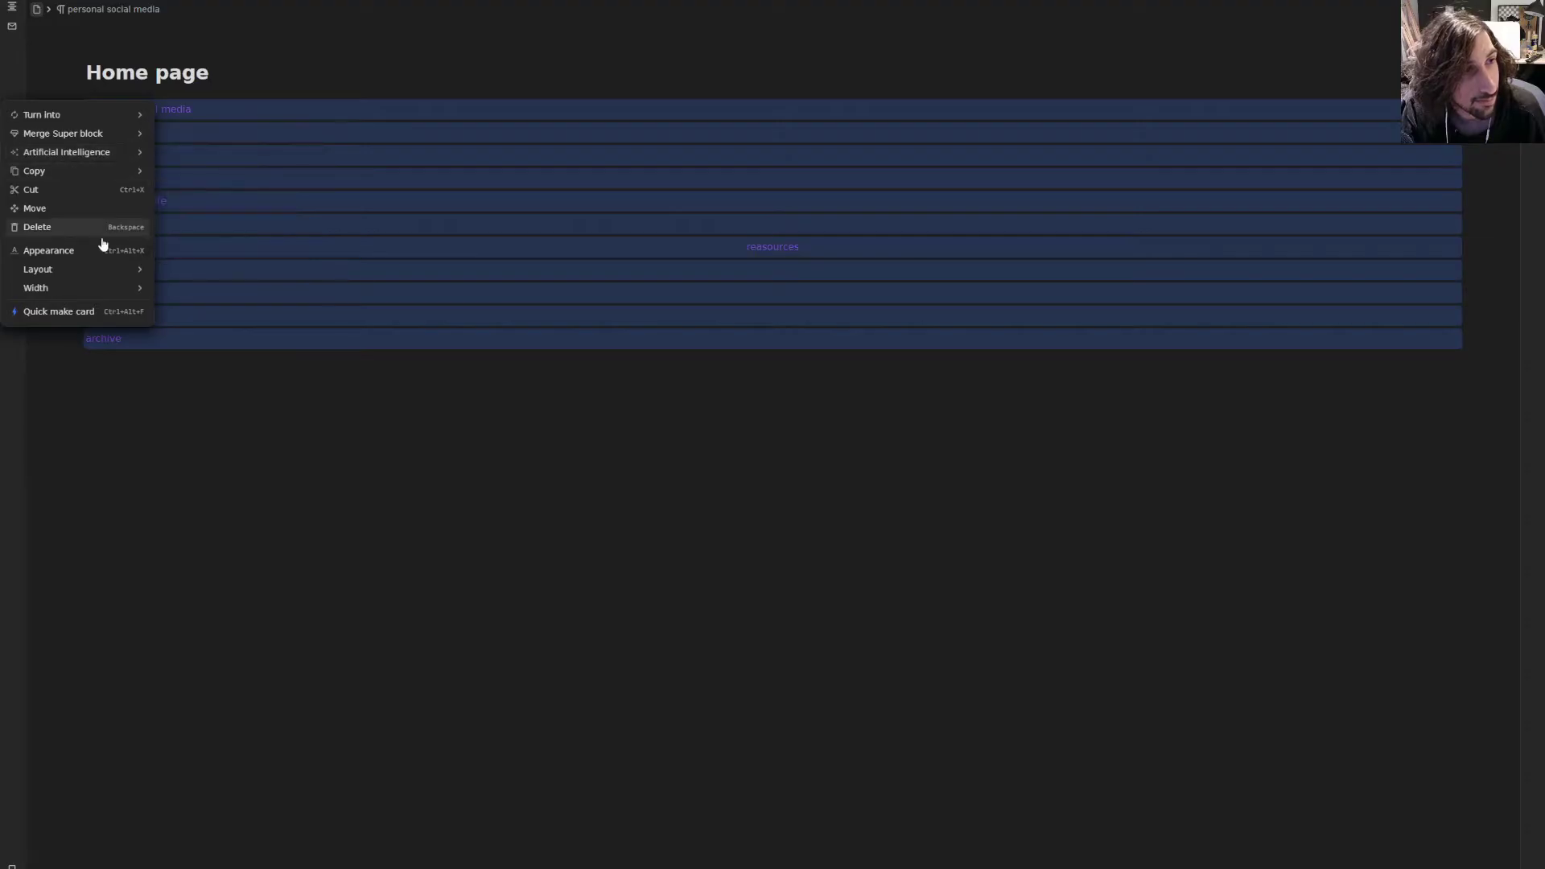
{"action": "mouse_move", "coordinate": [107, 270]}
{"action": "left_click", "coordinate": [177, 291]}
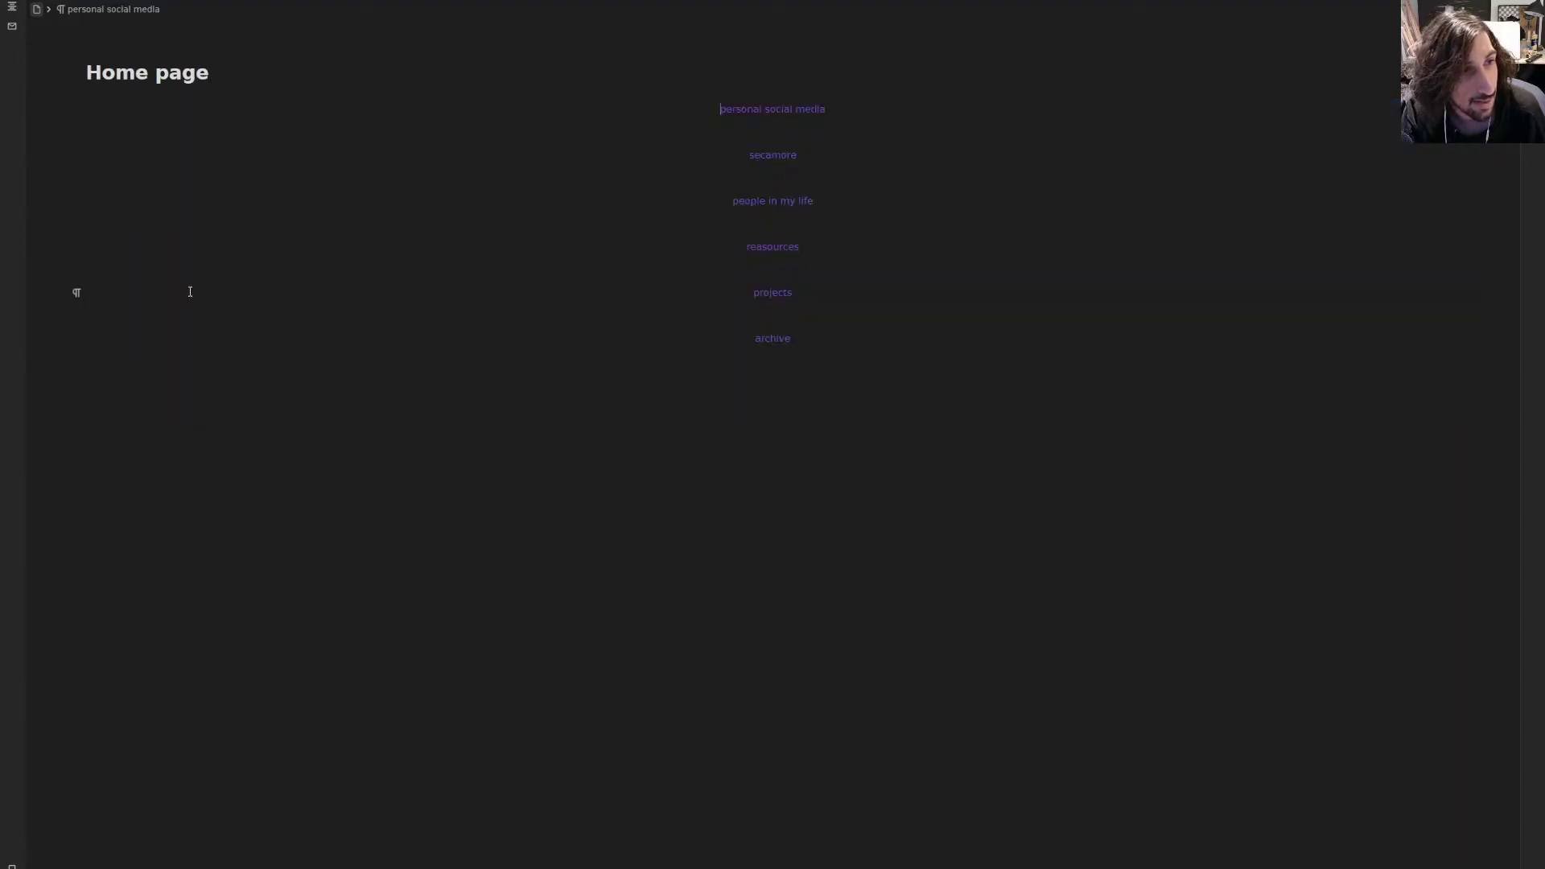
{"action": "left_click_drag", "start_coordinate": [801, 299], "coordinate": [751, 154]}
{"action": "left_click", "coordinate": [871, 360]}
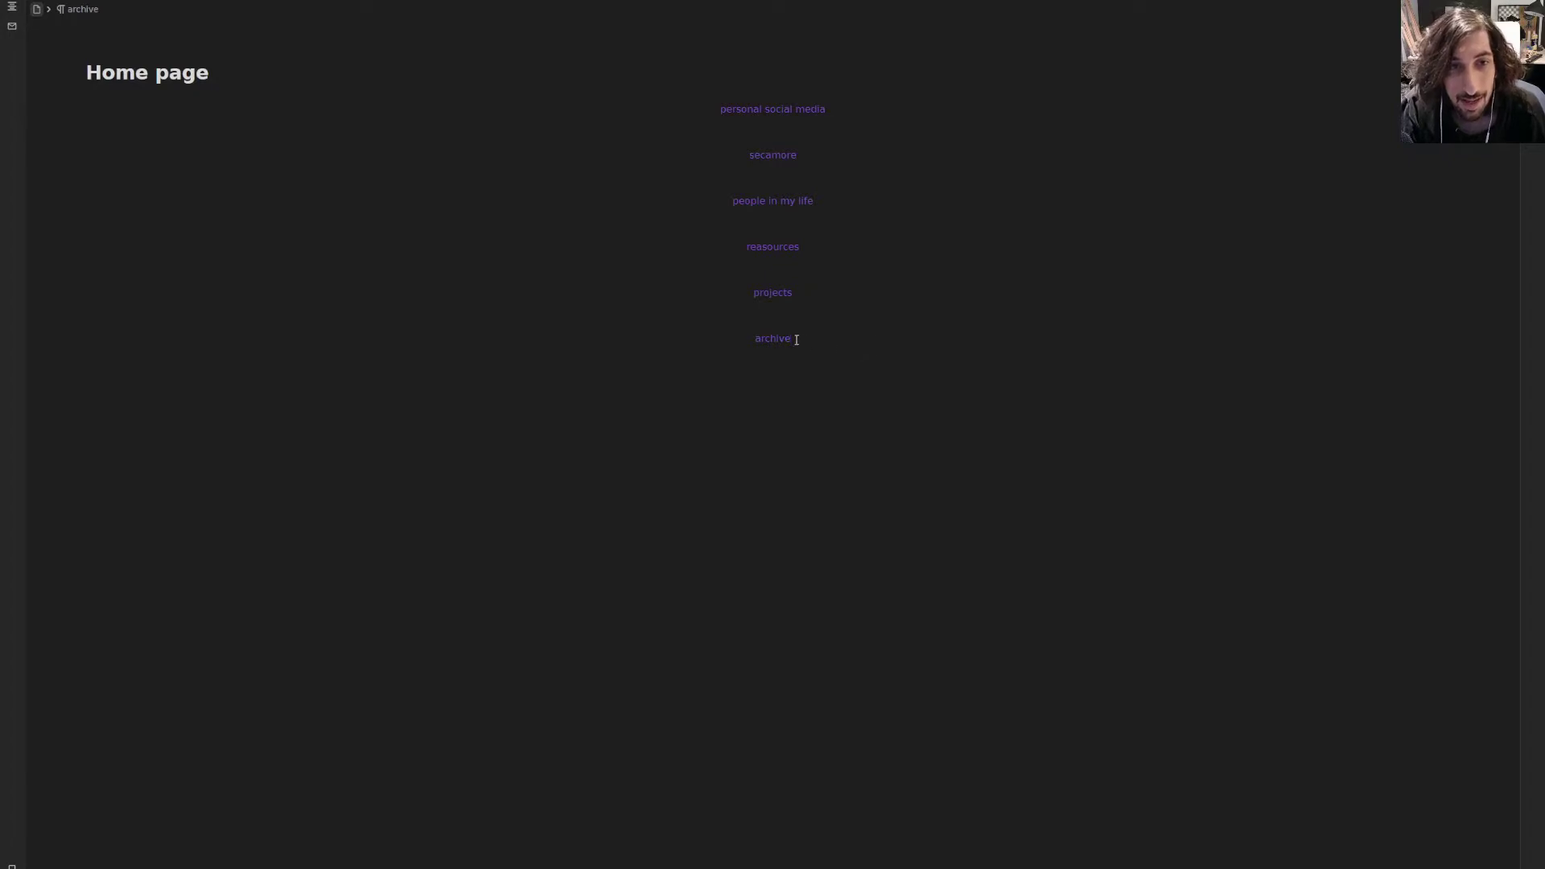
{"action": "left_click_drag", "start_coordinate": [797, 339], "coordinate": [723, 103]}
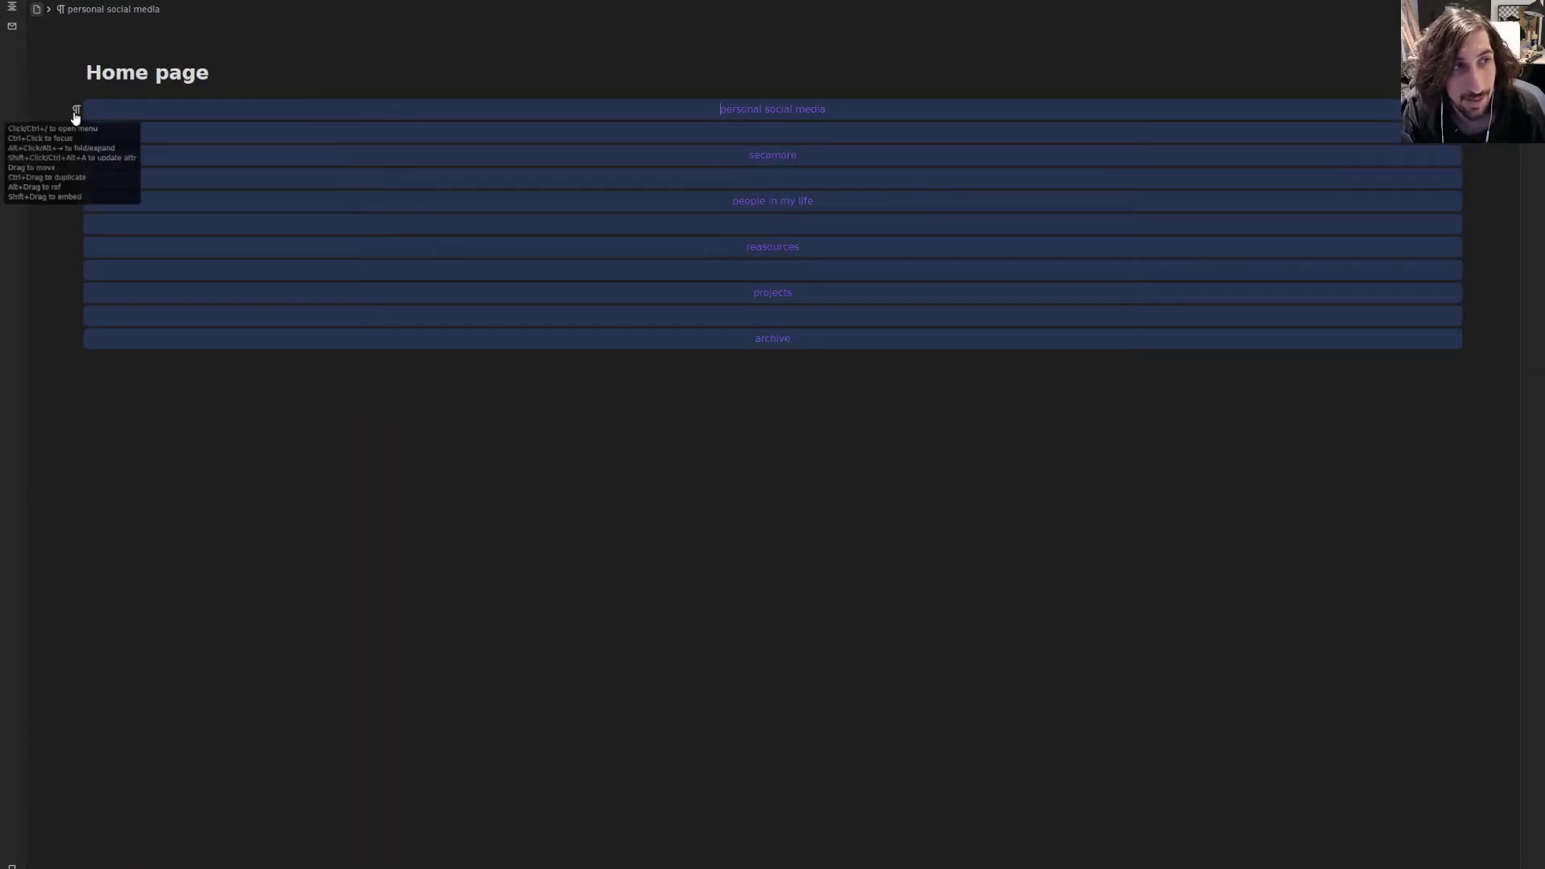
- Give the selected lines a dark red background, after briefly trying brown-orange
{"action": "left_click", "coordinate": [76, 117]}
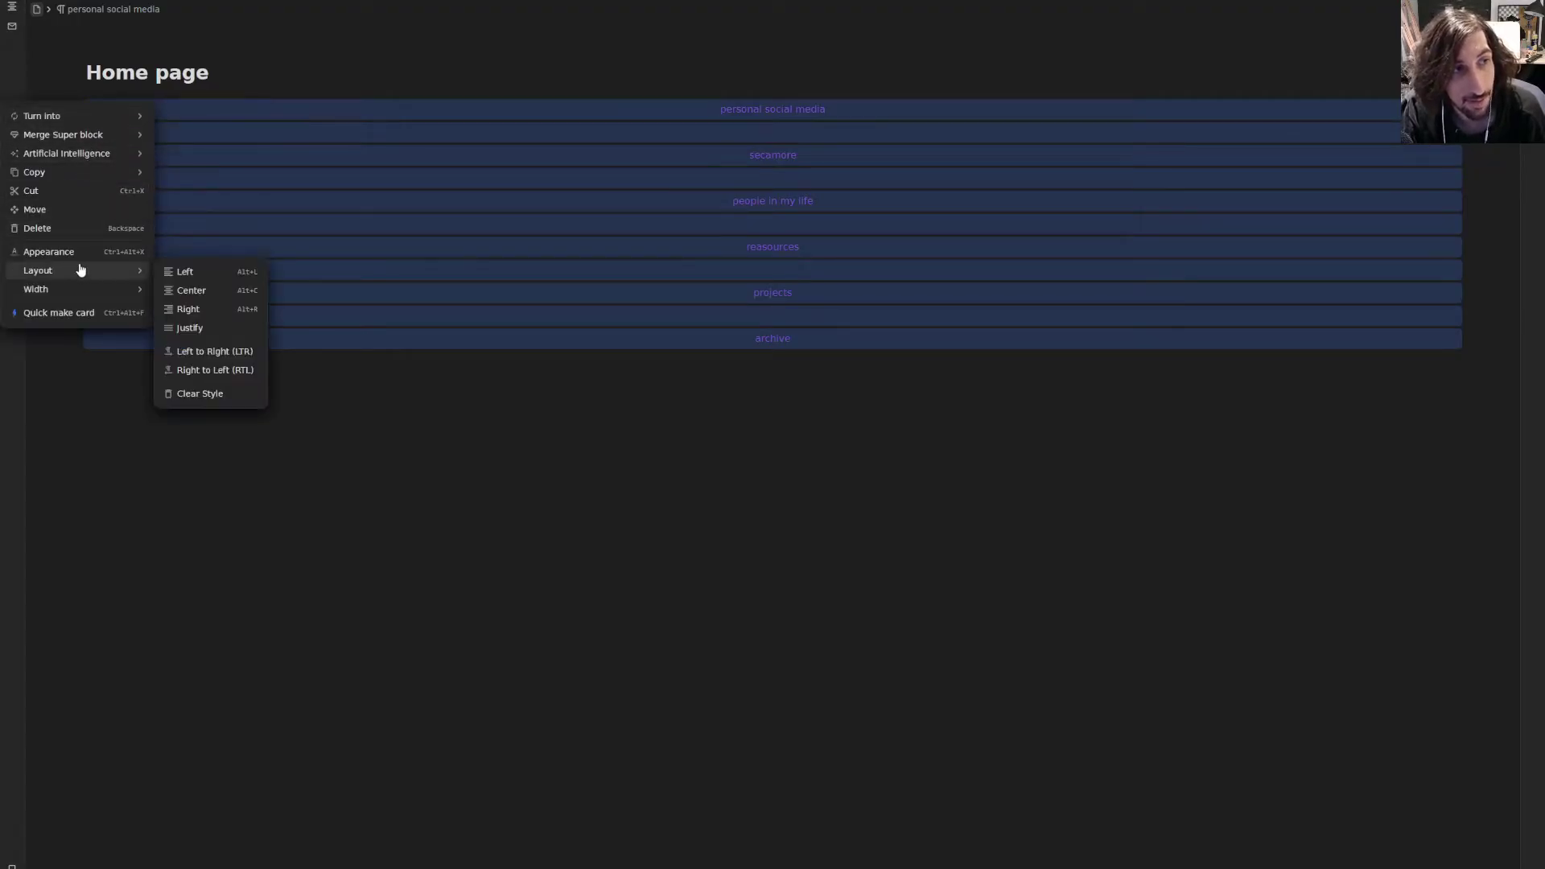
{"action": "left_click", "coordinate": [79, 252]}
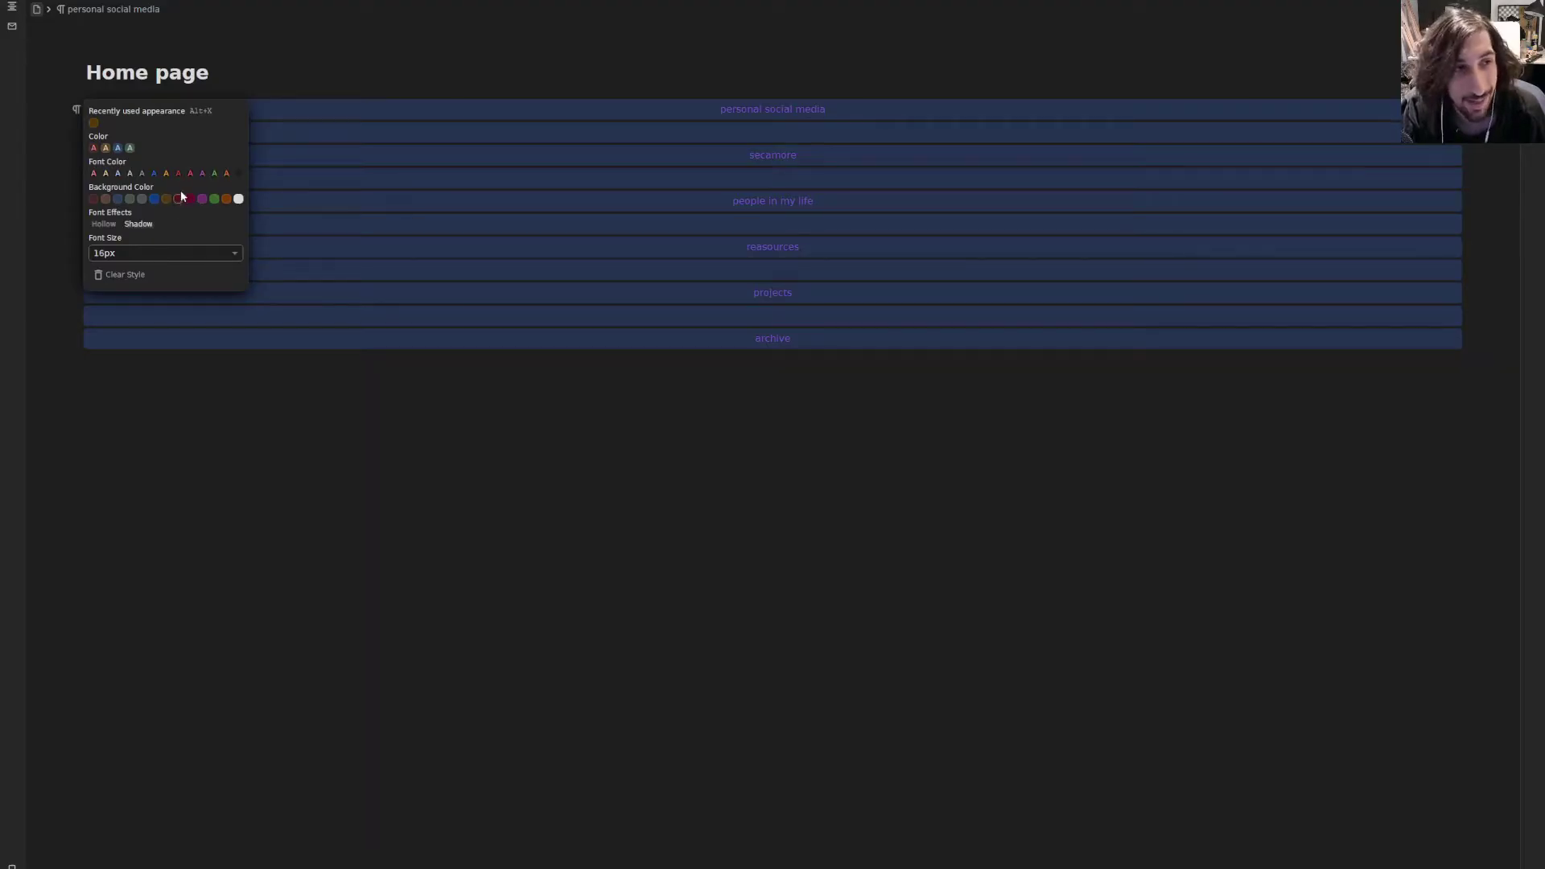
{"action": "left_click", "coordinate": [94, 148]}
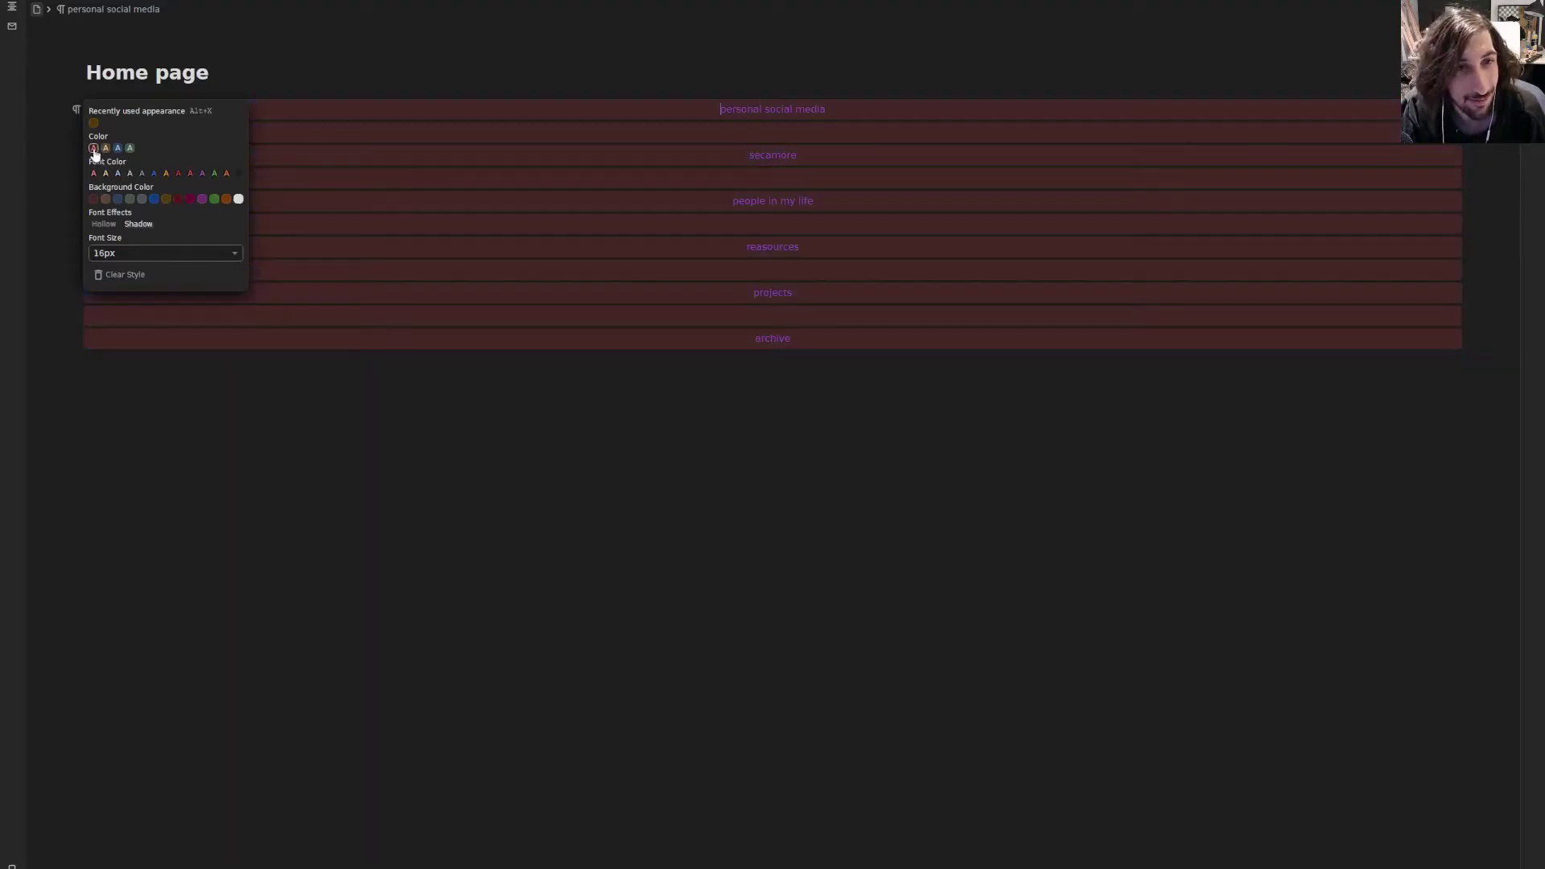
{"action": "left_click", "coordinate": [166, 198]}
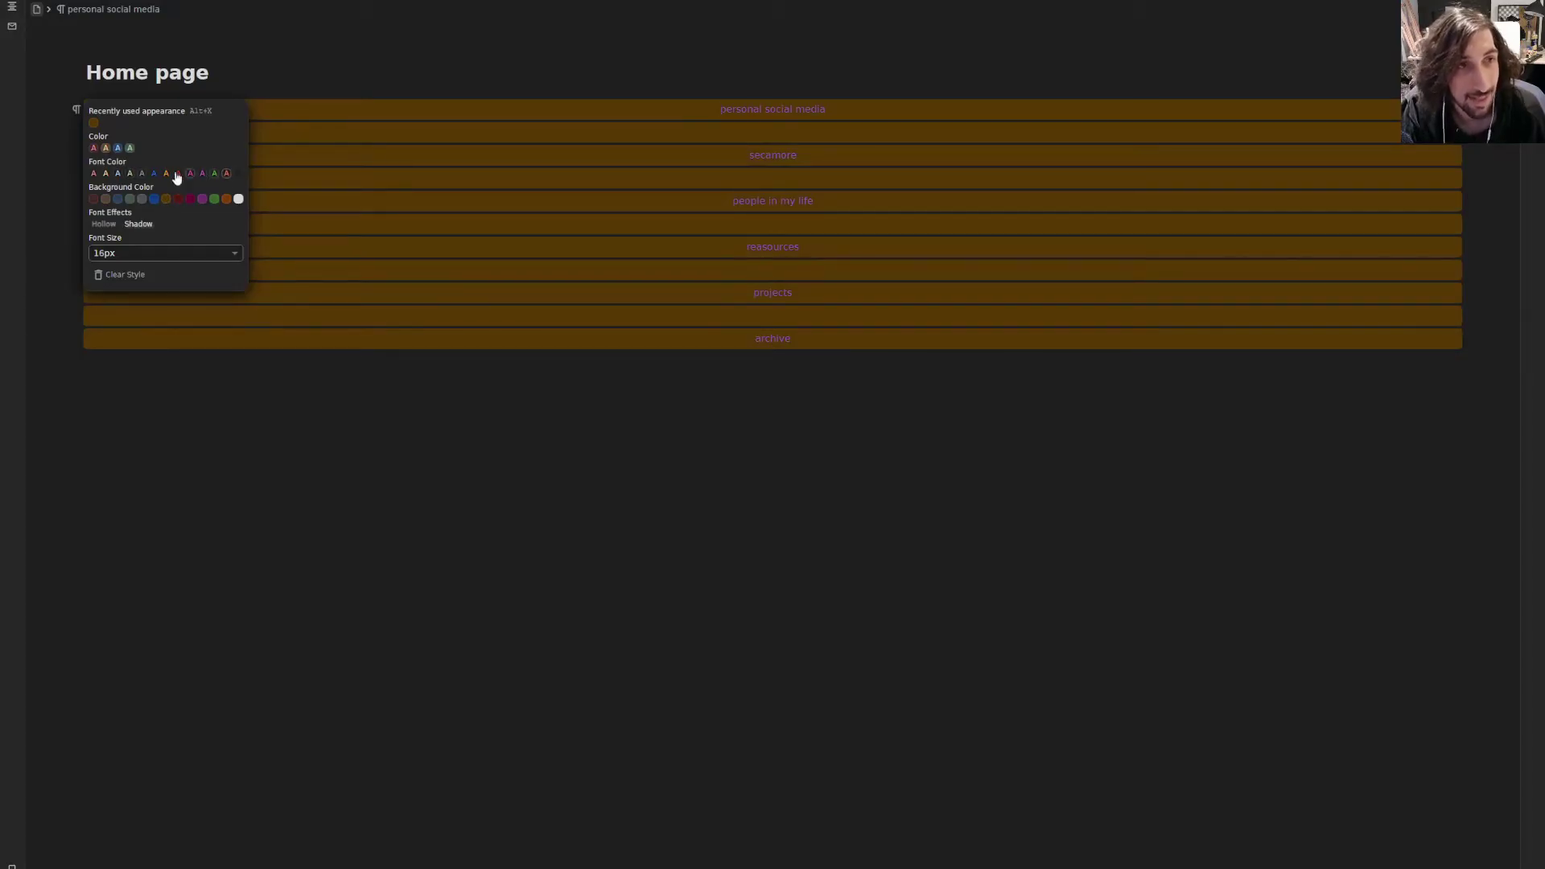
{"action": "left_click", "coordinate": [93, 199]}
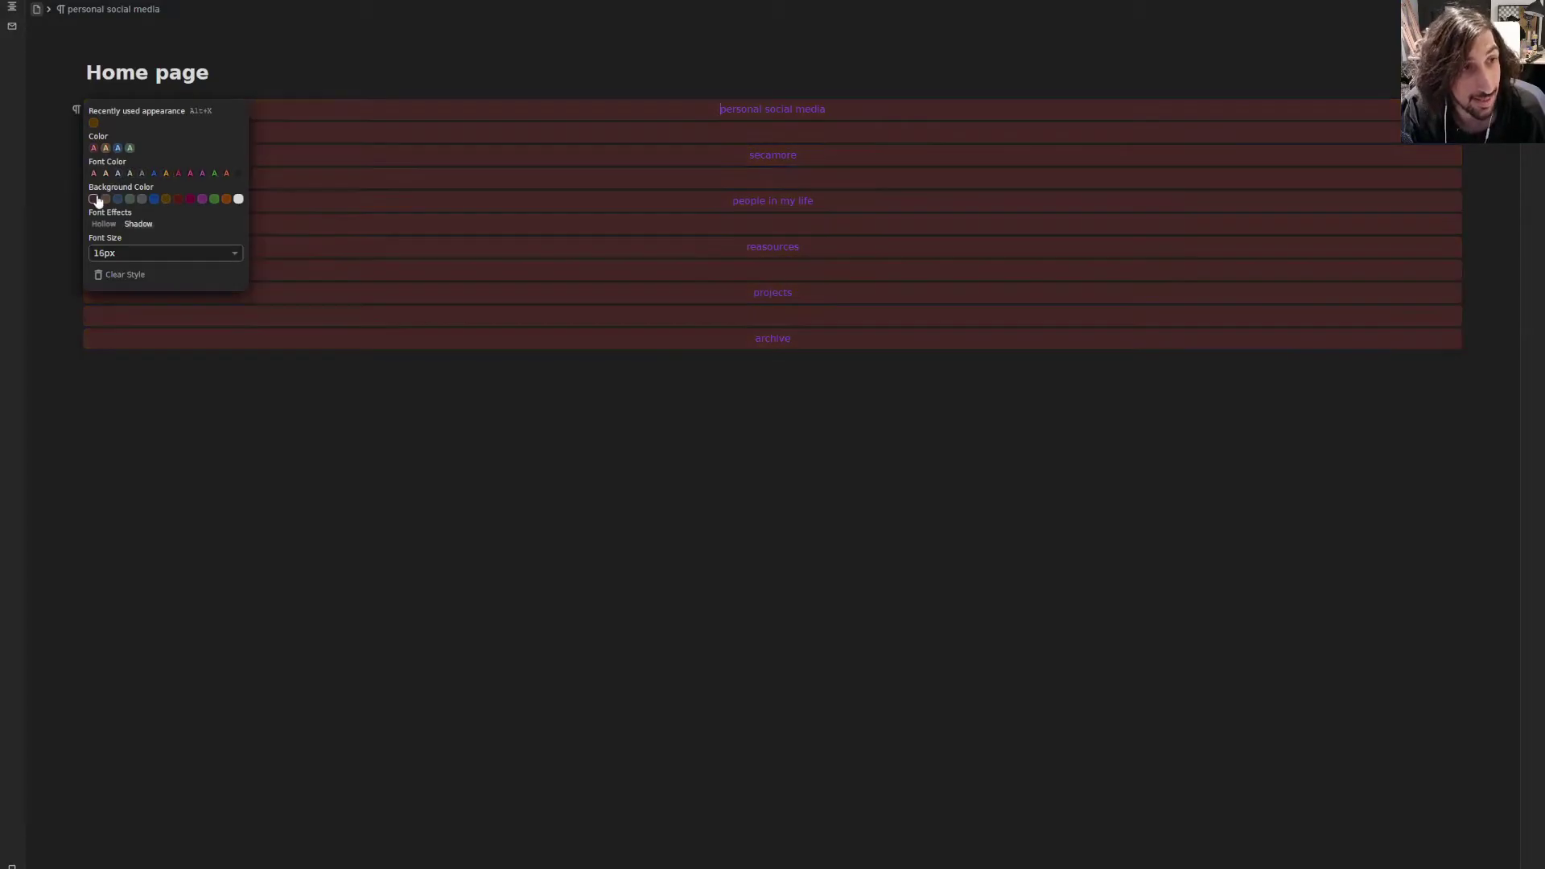
- Enlarge the text to 32px and restore the dark red background after trying red and green
{"action": "left_click", "coordinate": [154, 361]}
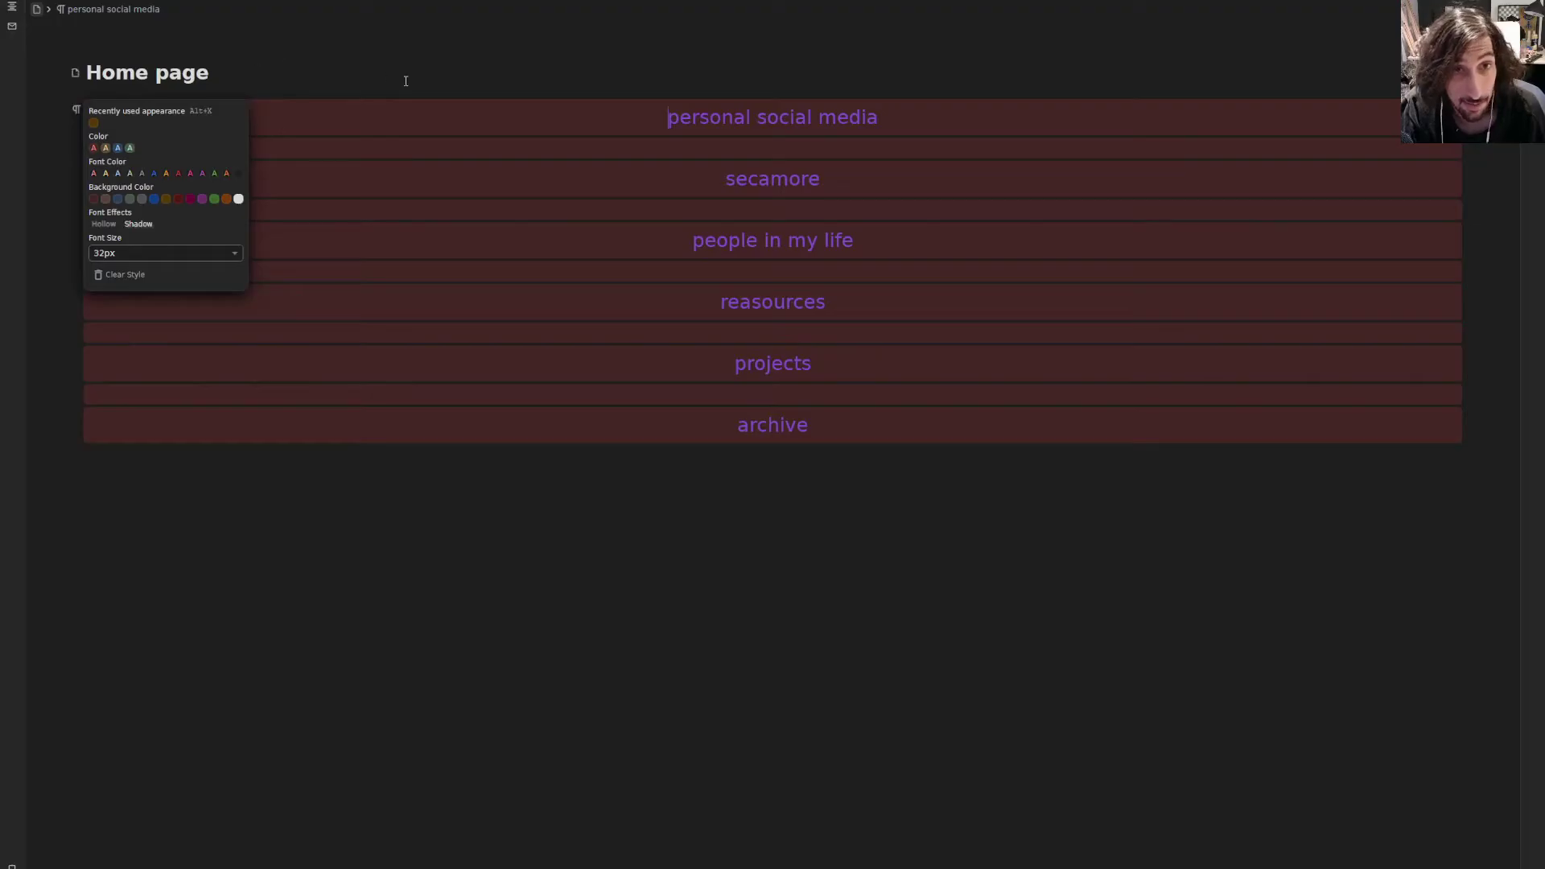
{"action": "left_click", "coordinate": [178, 199]}
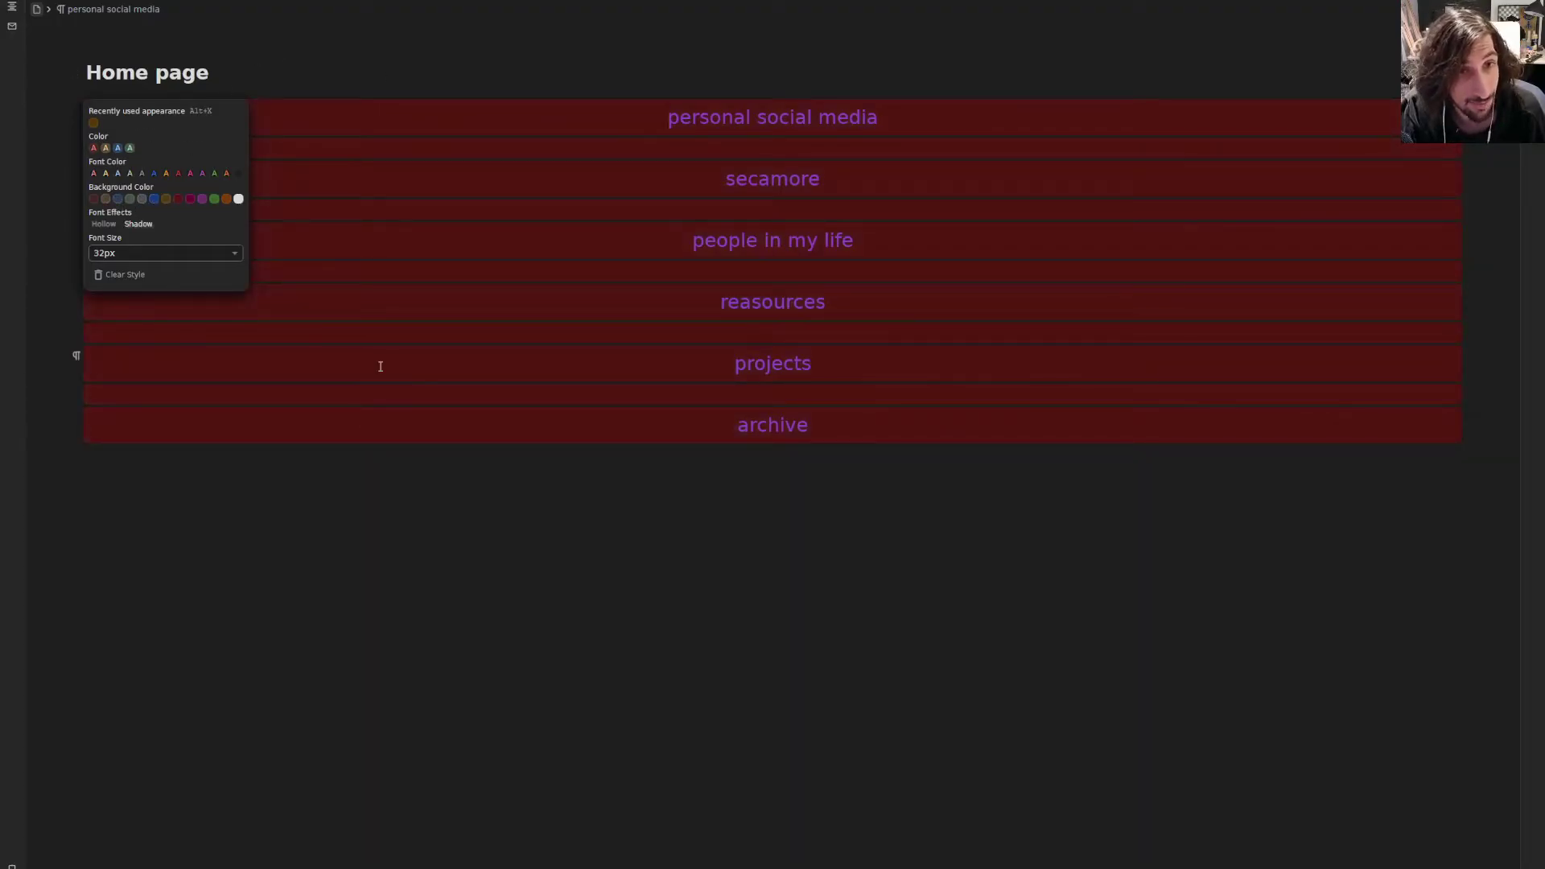
{"action": "left_click", "coordinate": [129, 149]}
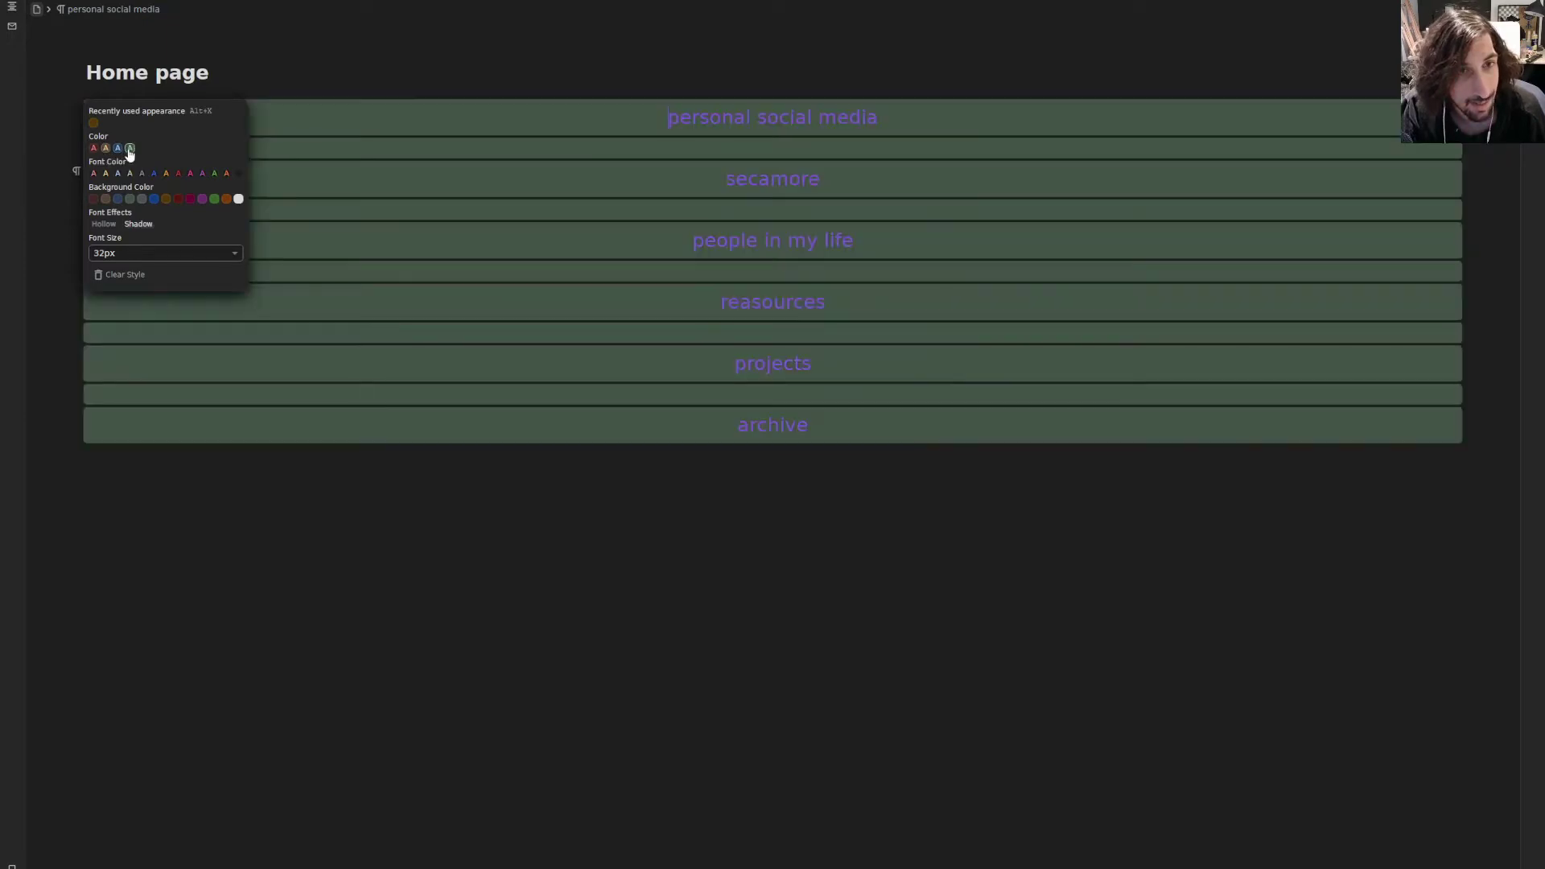
{"action": "left_click", "coordinate": [178, 199]}
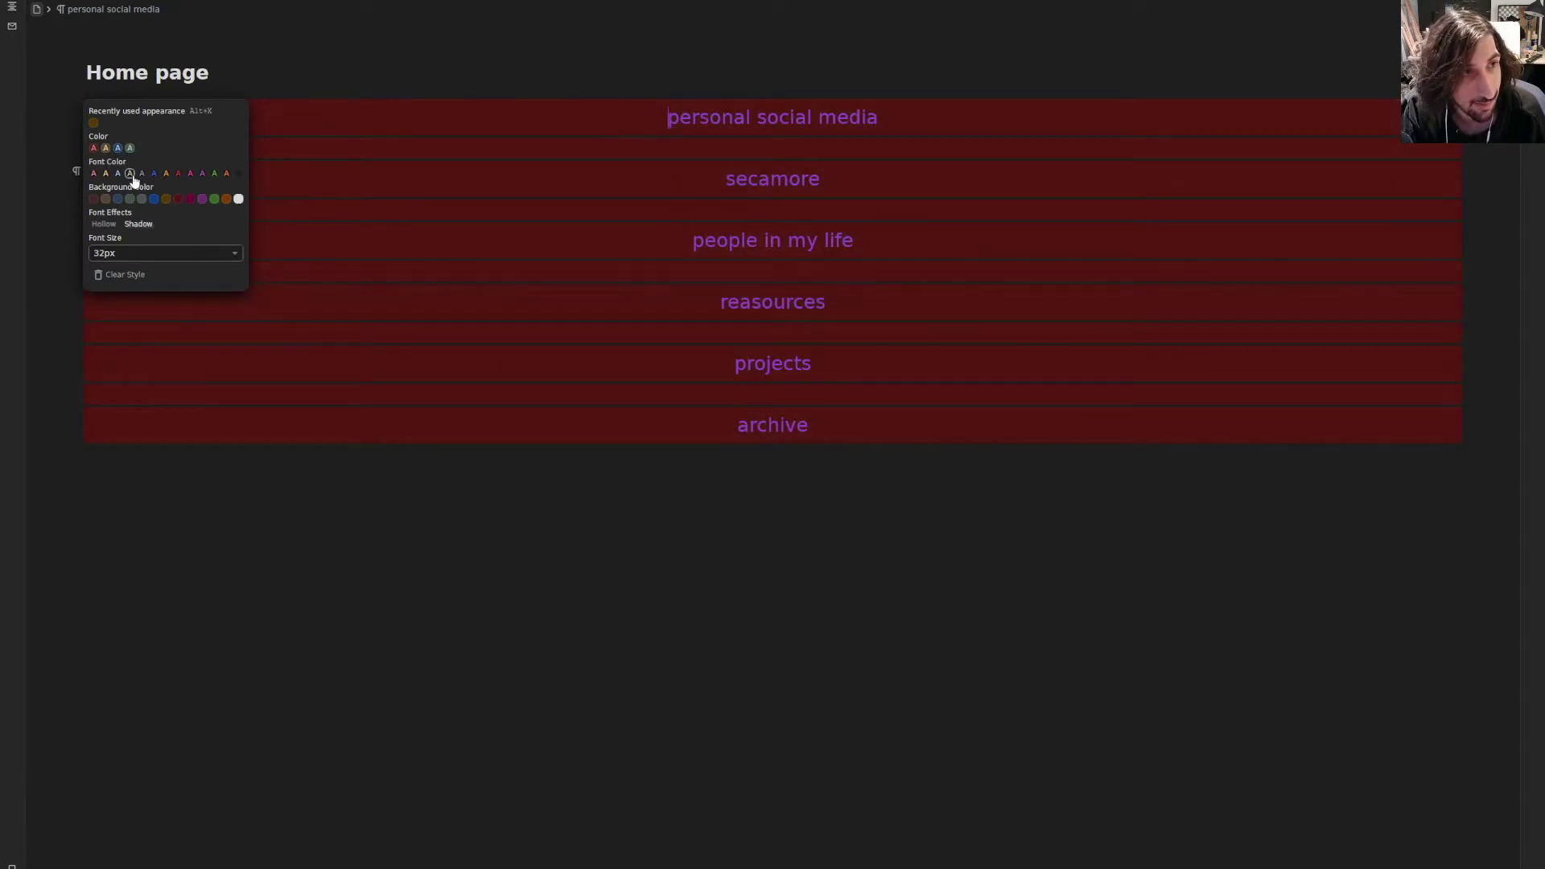
{"action": "left_click", "coordinate": [368, 451]}
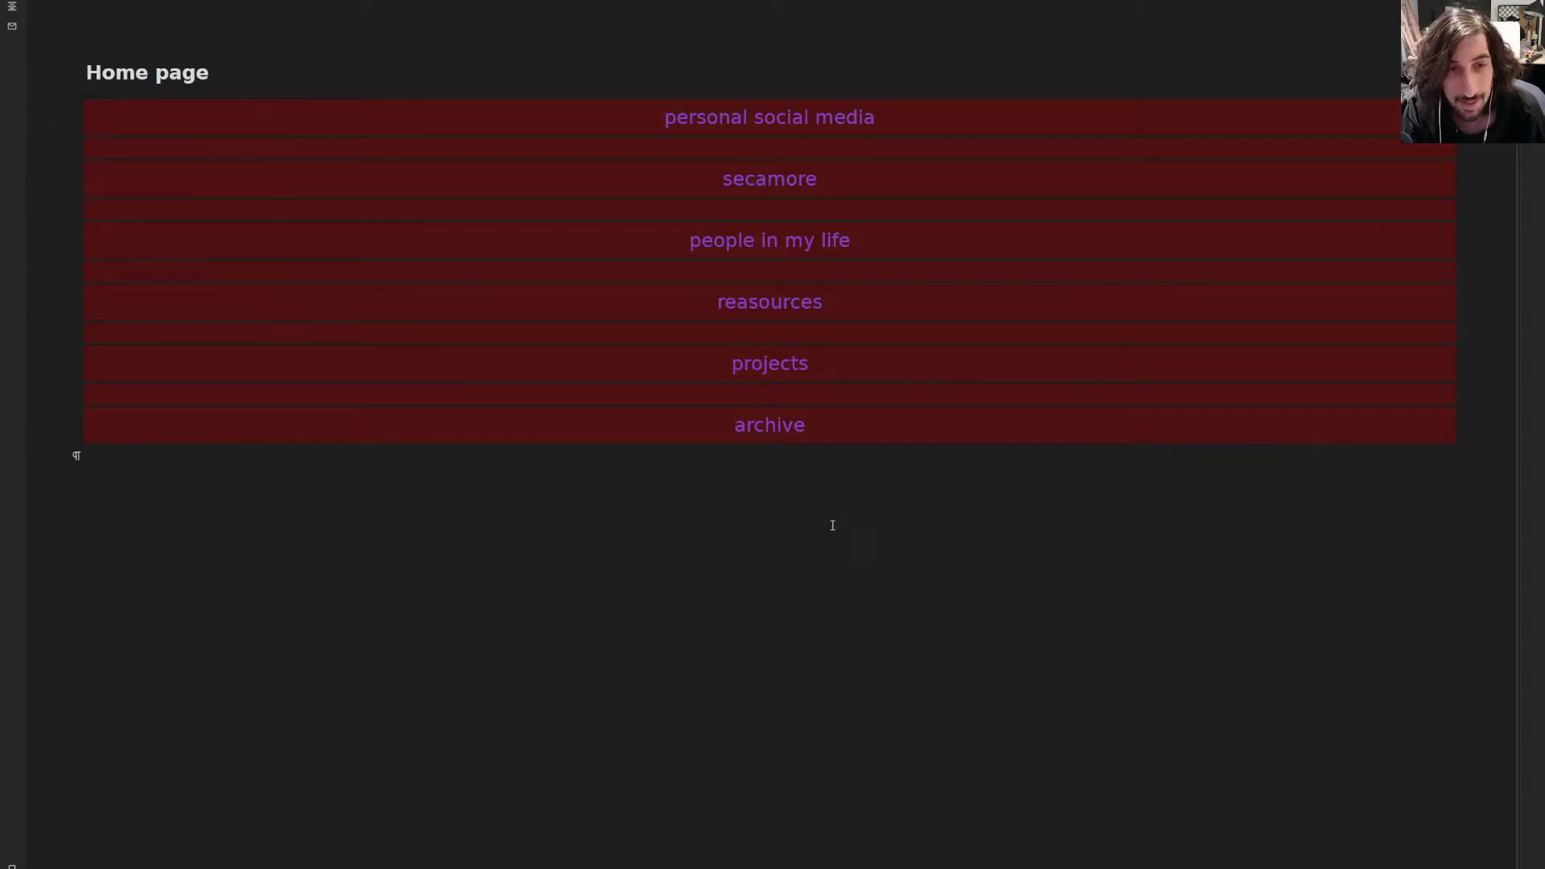
- Apply the dark red background to every block on the Home page
{"action": "left_click_drag", "start_coordinate": [827, 462], "coordinate": [393, 122]}
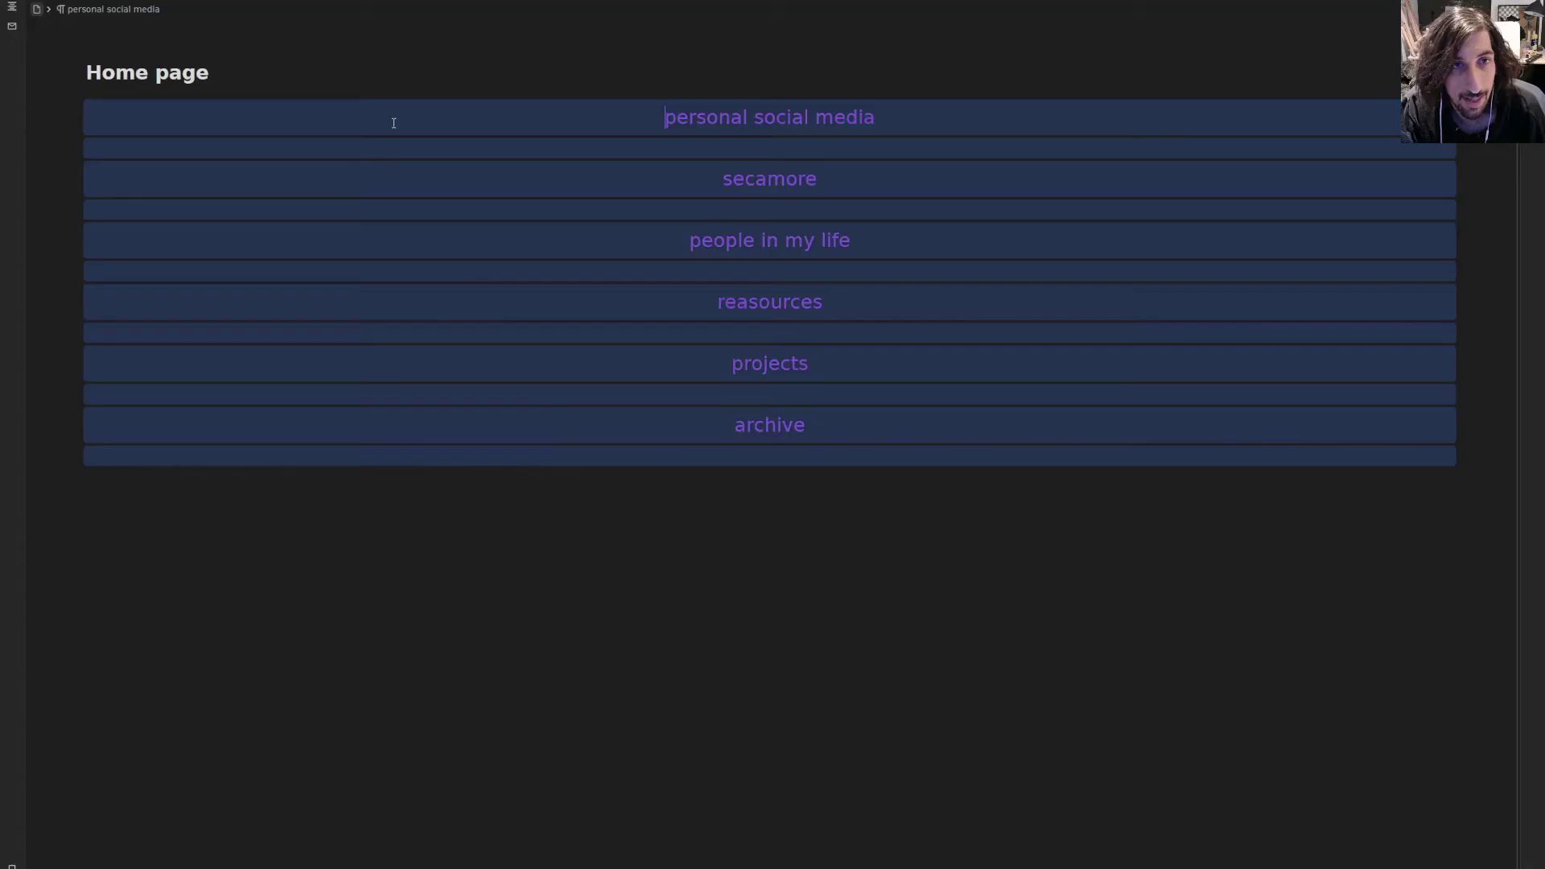
{"action": "left_click", "coordinate": [74, 111]}
{"action": "mouse_move", "coordinate": [73, 119]}
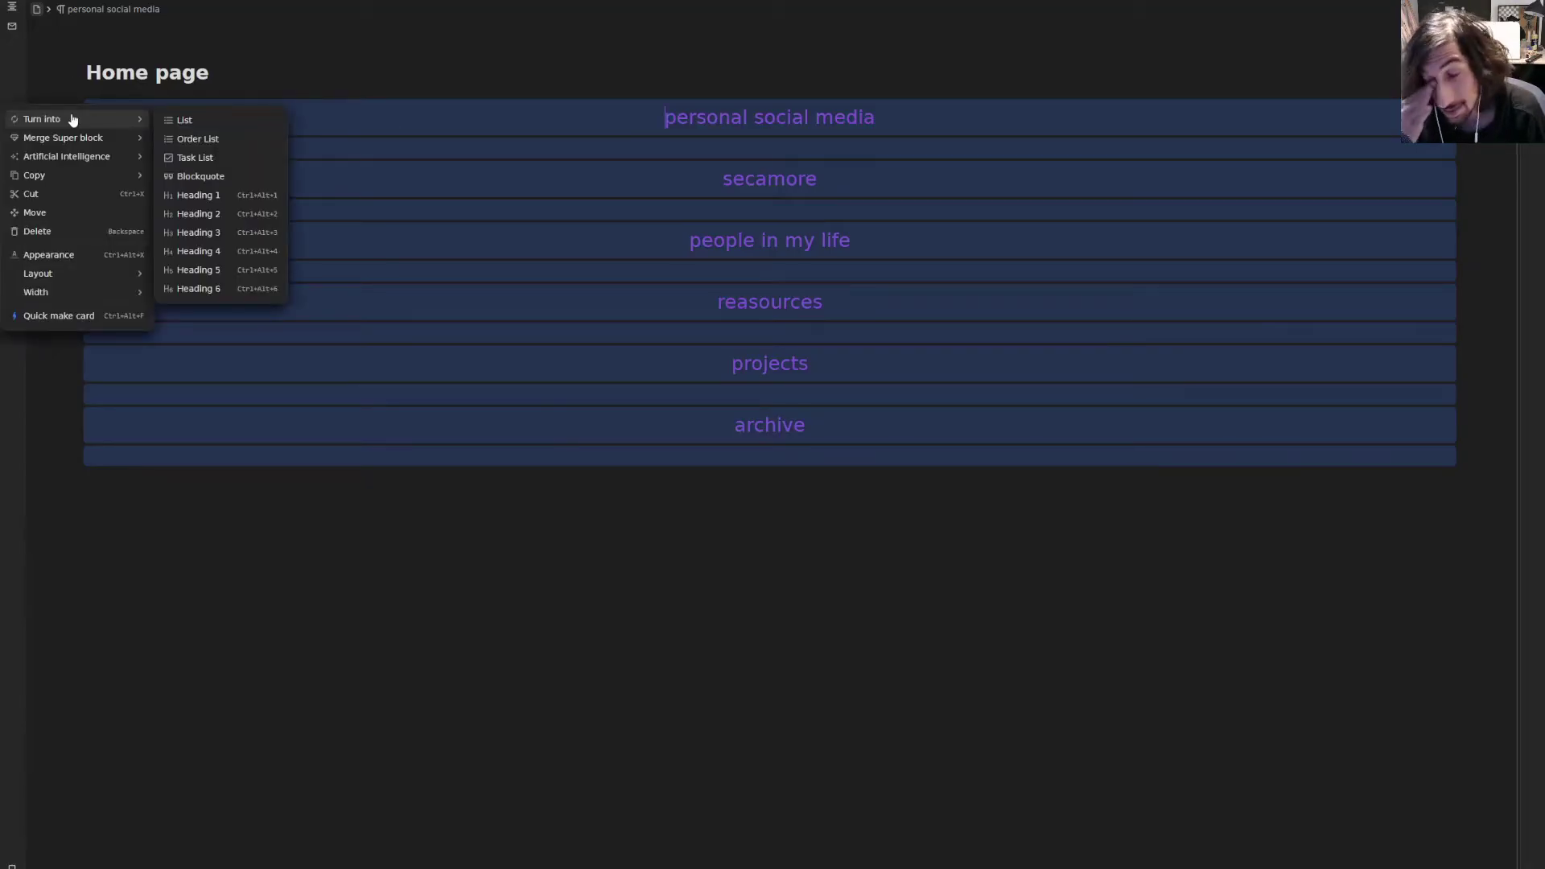
{"action": "mouse_move", "coordinate": [76, 159]}
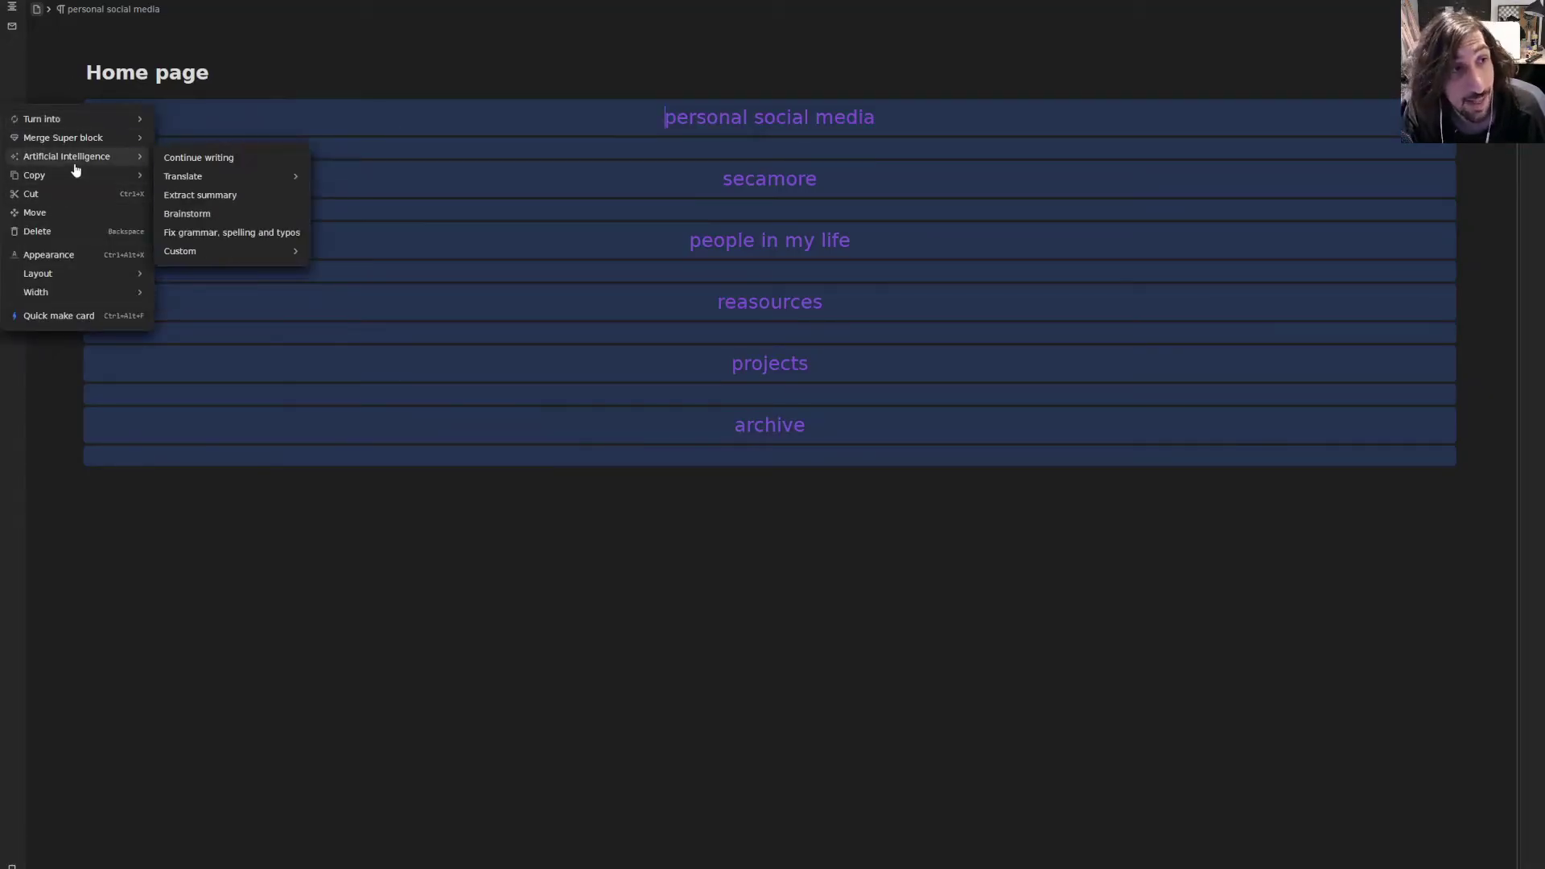
{"action": "left_click", "coordinate": [113, 254]}
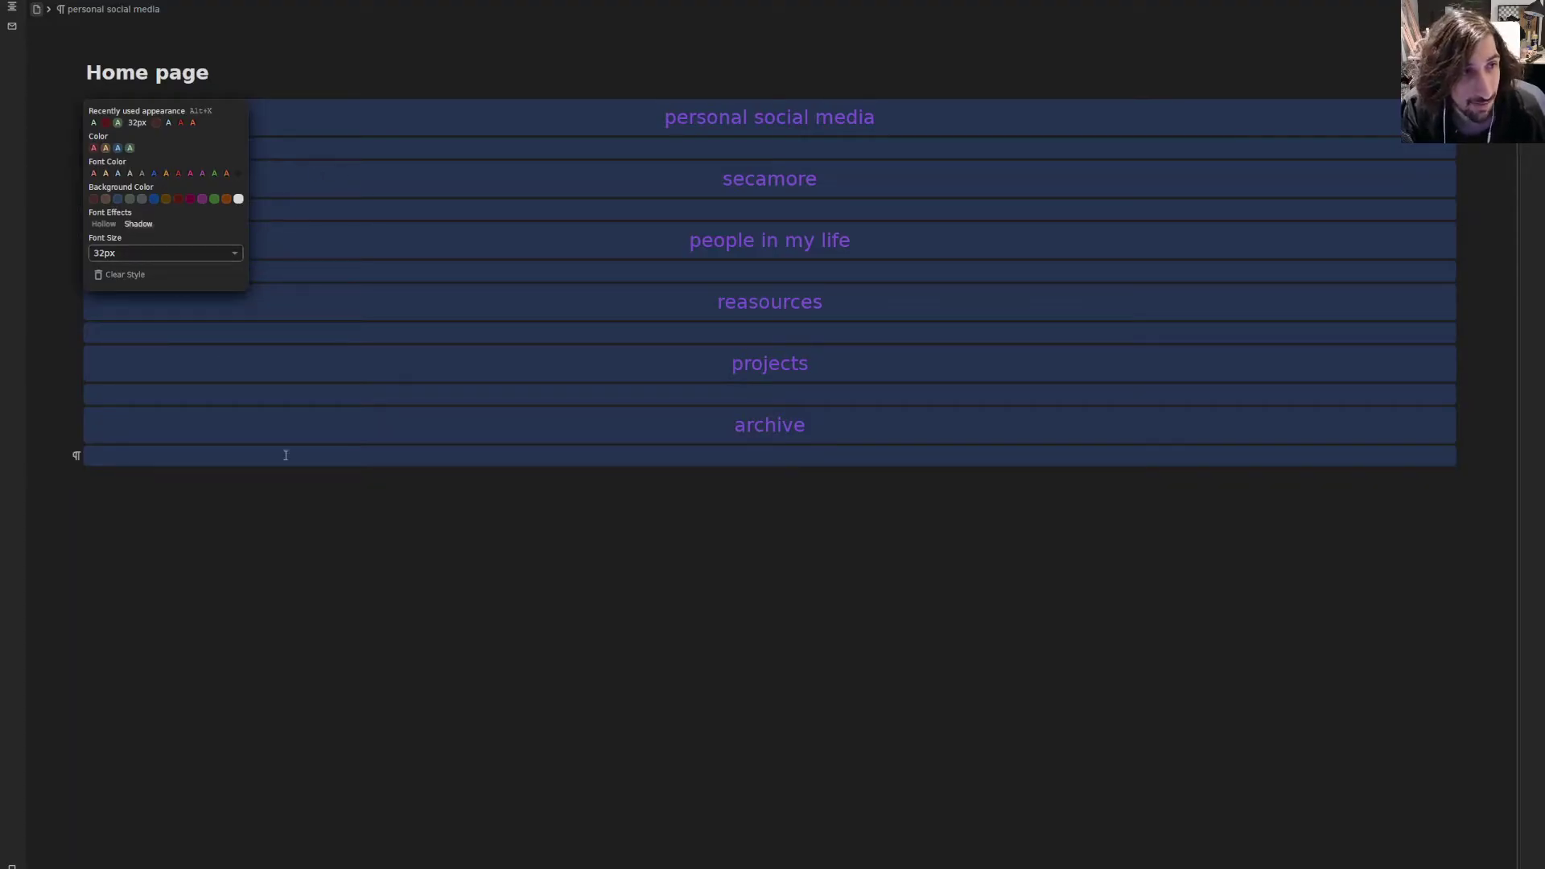
{"action": "left_click", "coordinate": [220, 483]}
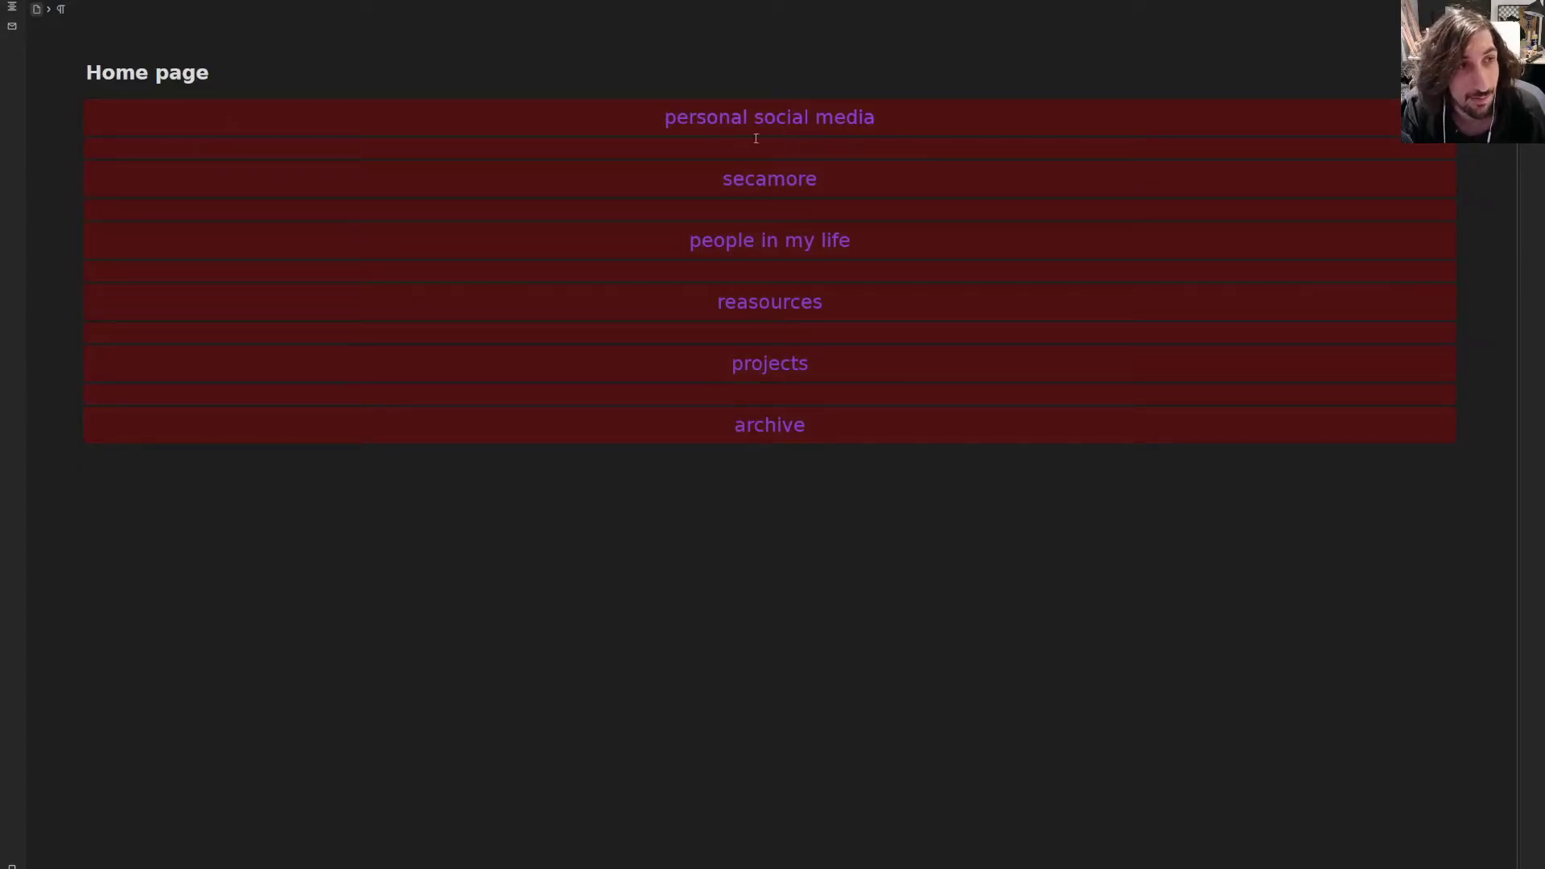
- Check the spacer line between projects and archive, then add an empty paragraph below archive
{"action": "left_click_drag", "start_coordinate": [772, 327], "coordinate": [391, 315]}
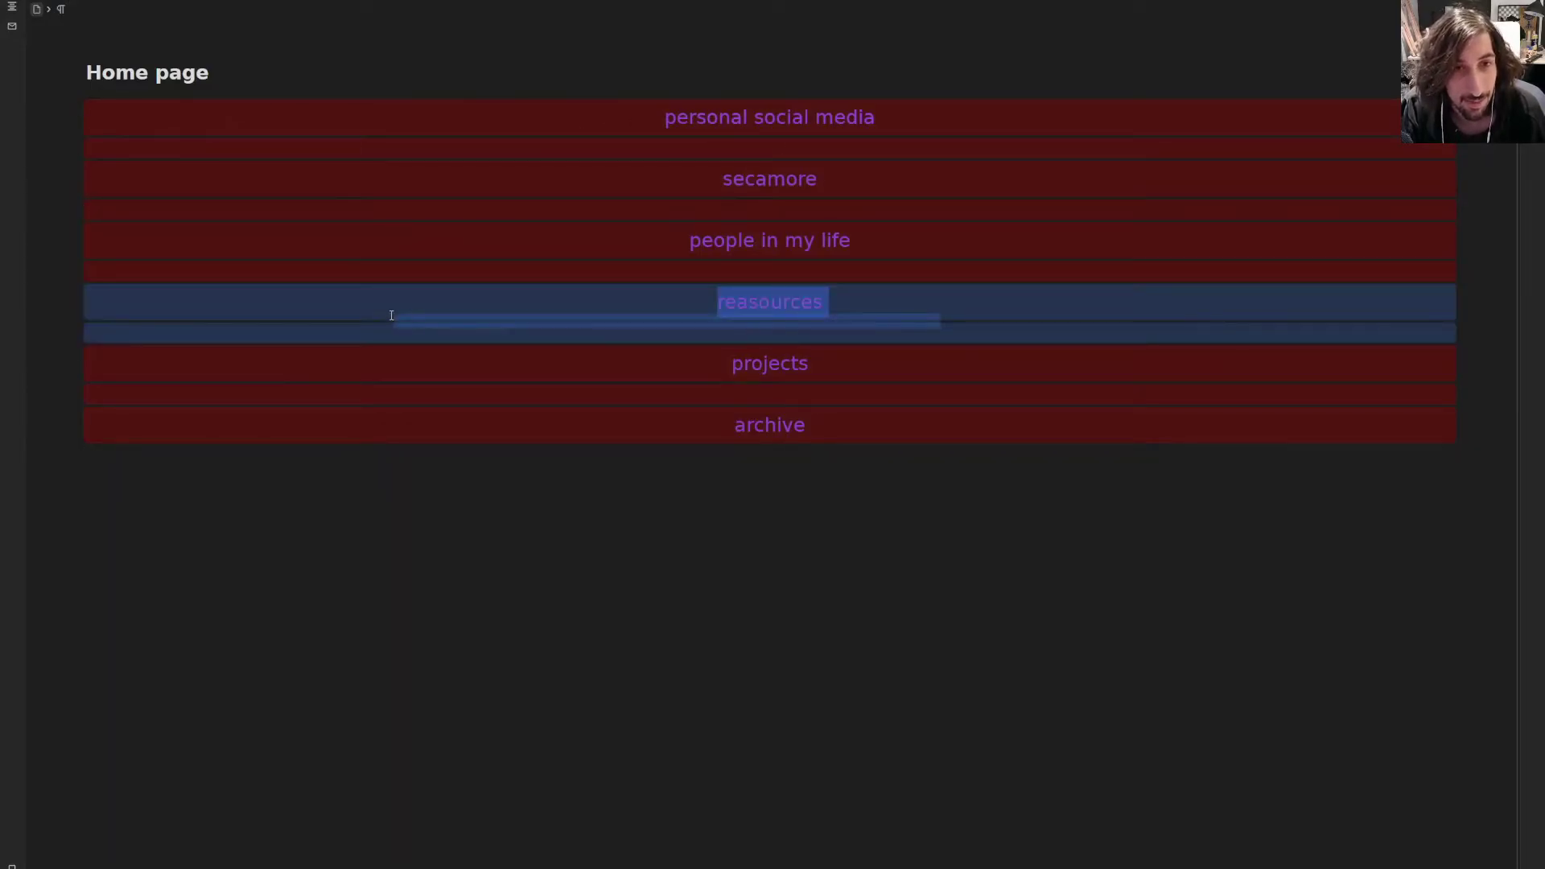
{"action": "left_click", "coordinate": [234, 330]}
{"action": "left_click", "coordinate": [68, 395]}
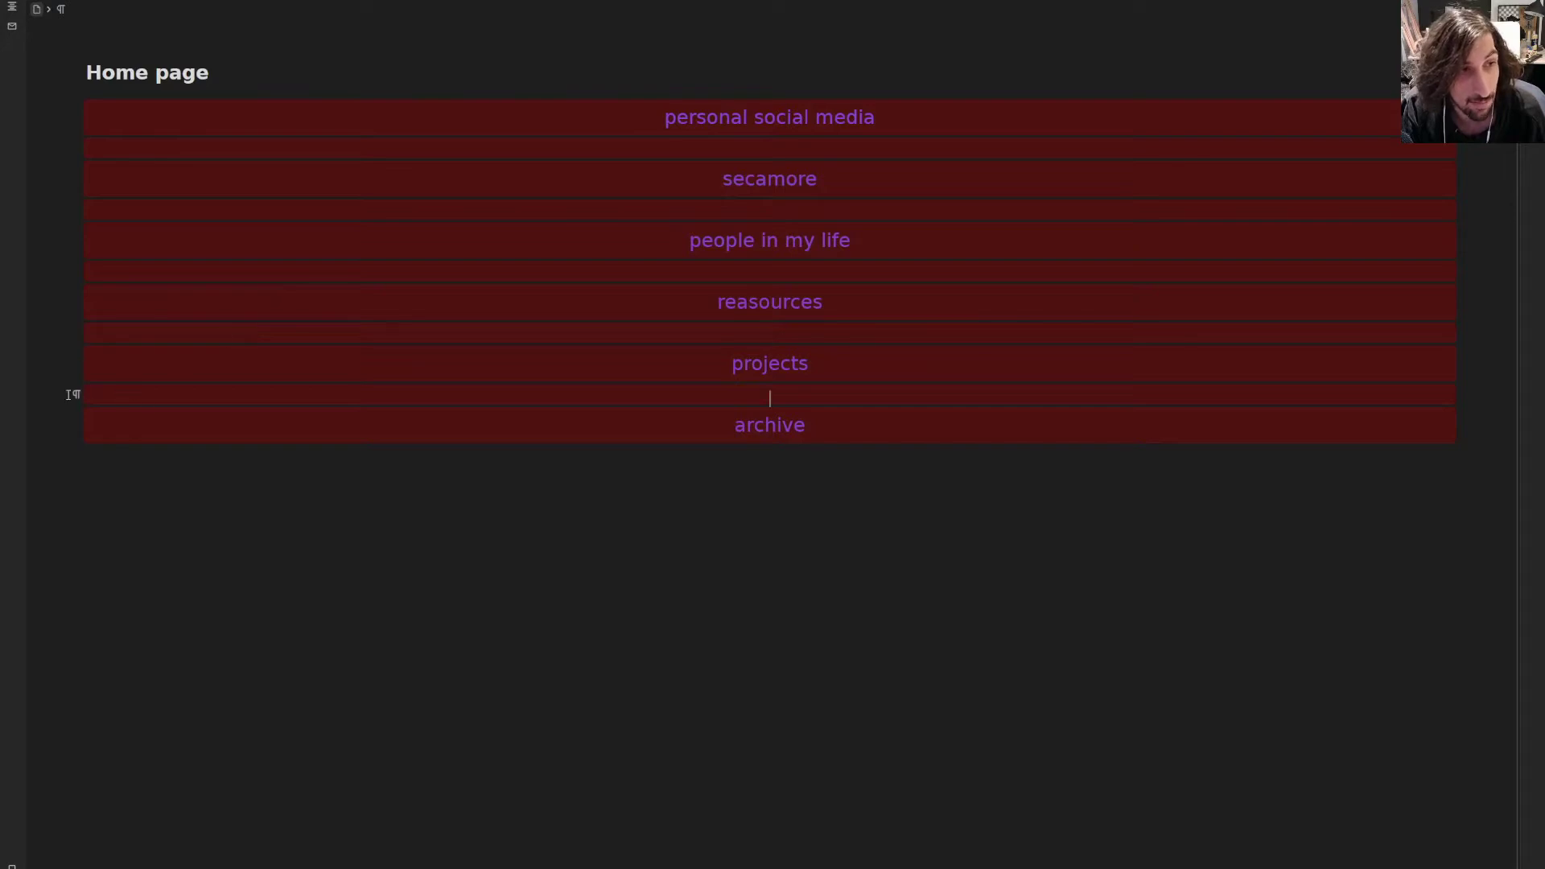
{"action": "left_click", "coordinate": [68, 394]}
{"action": "left_click", "coordinate": [931, 476]}
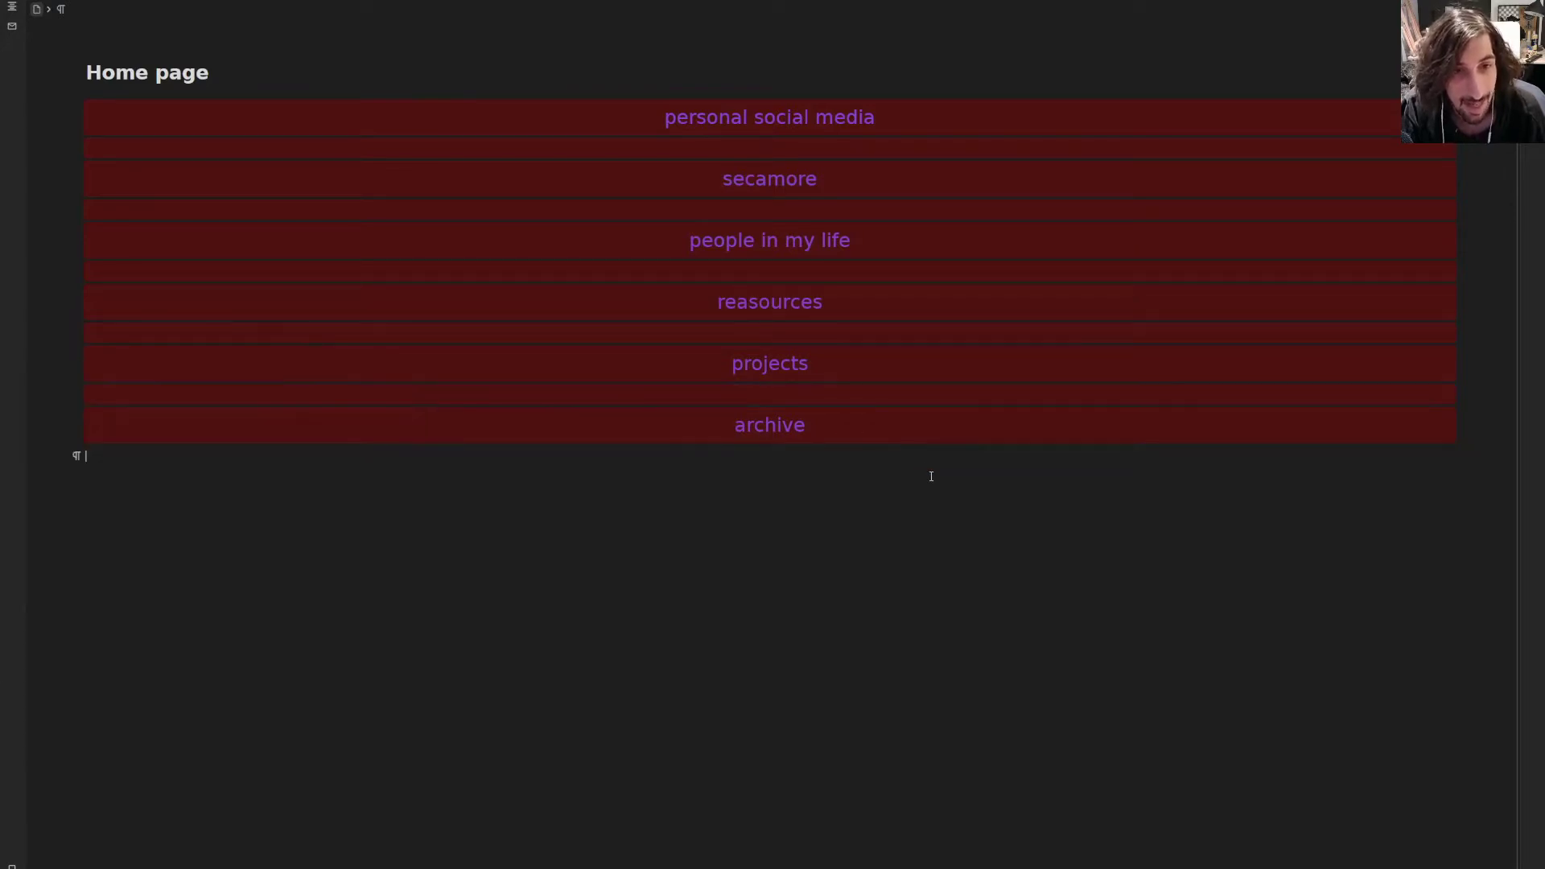
{"action": "left_click_drag", "start_coordinate": [931, 476], "coordinate": [407, 158]}
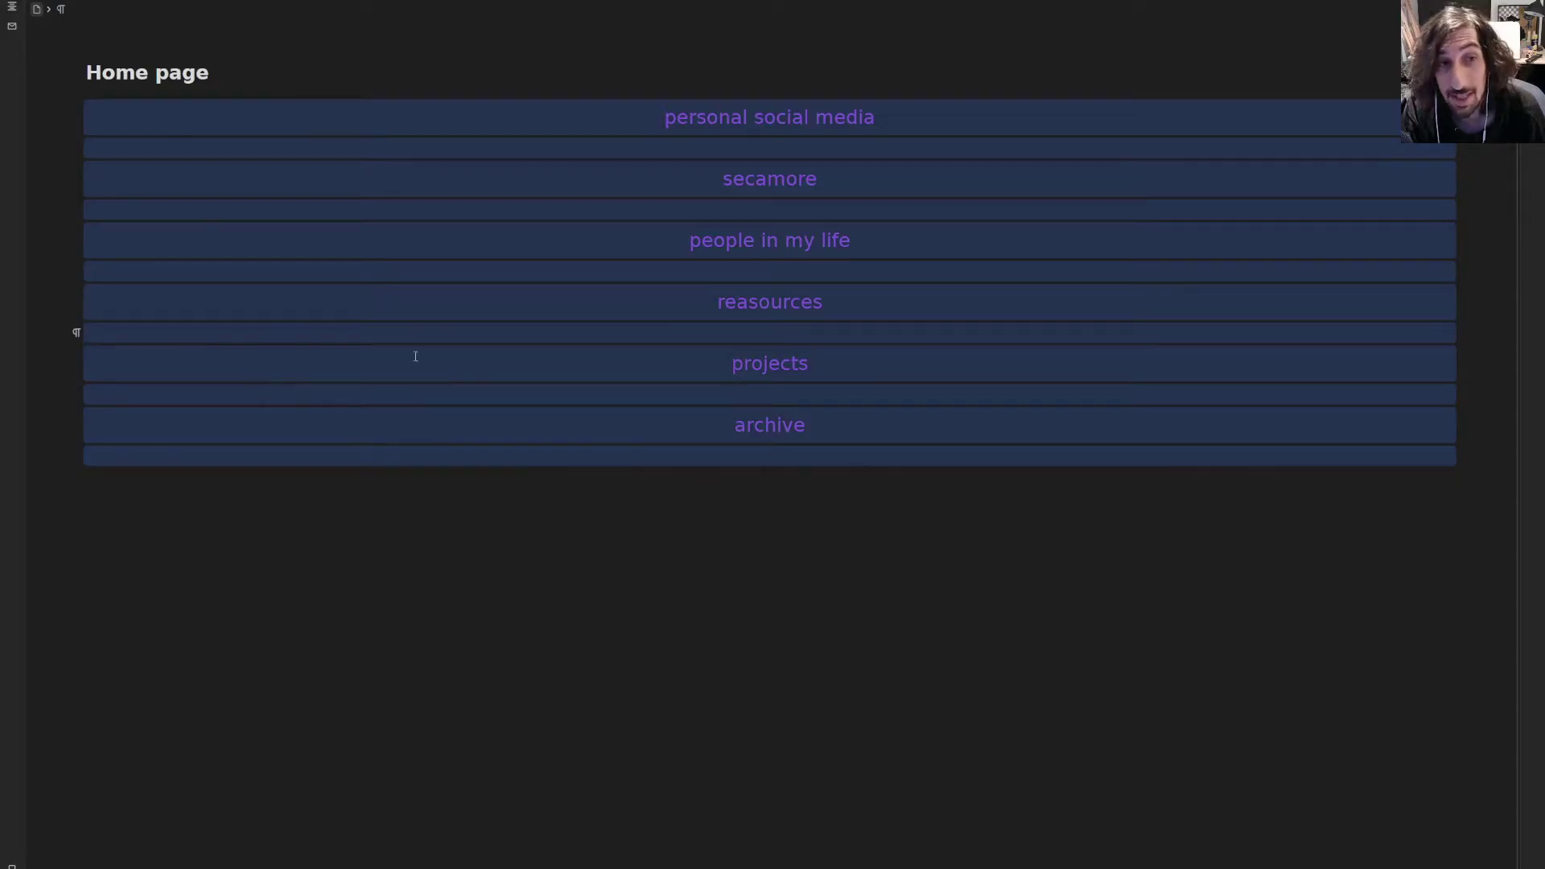
{"action": "left_click", "coordinate": [366, 394]}
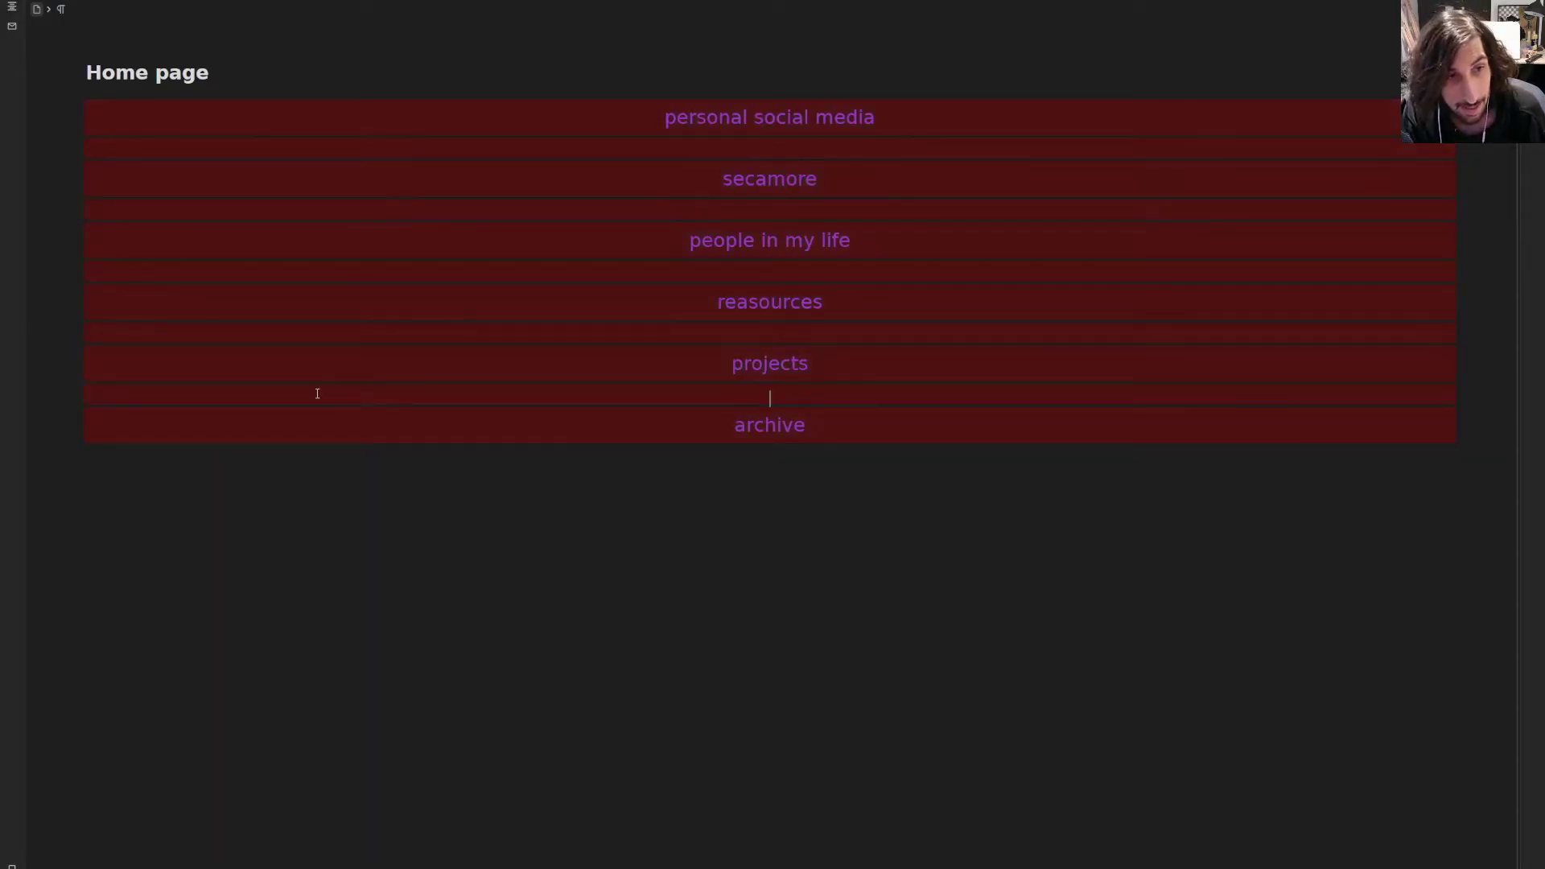
{"action": "left_click", "coordinate": [76, 396]}
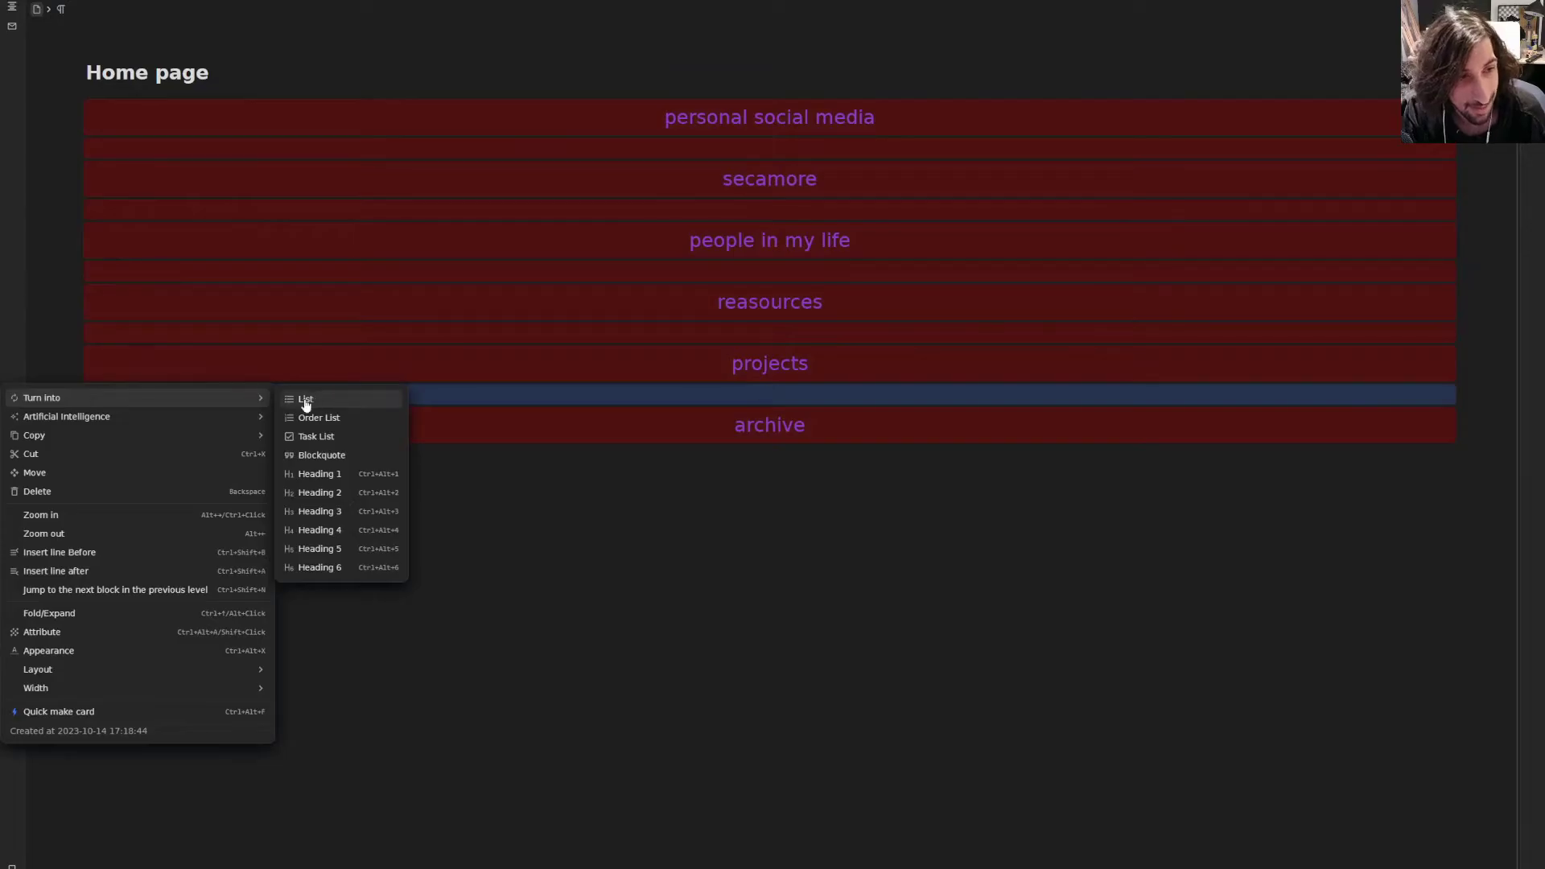
{"action": "key", "text": "Escape"}
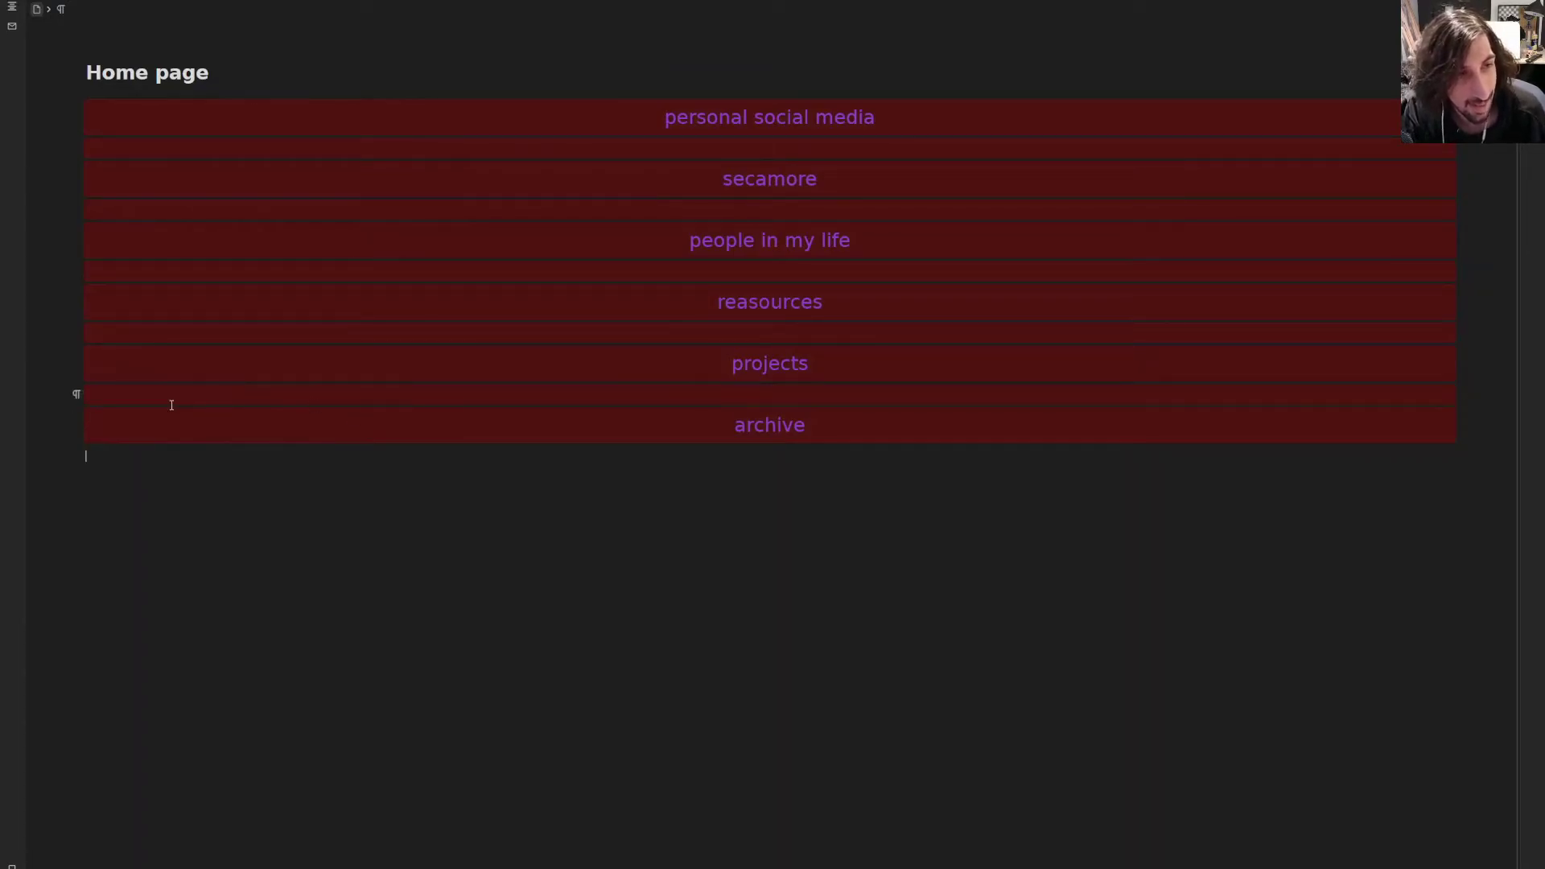
{"action": "left_click", "coordinate": [644, 488]}
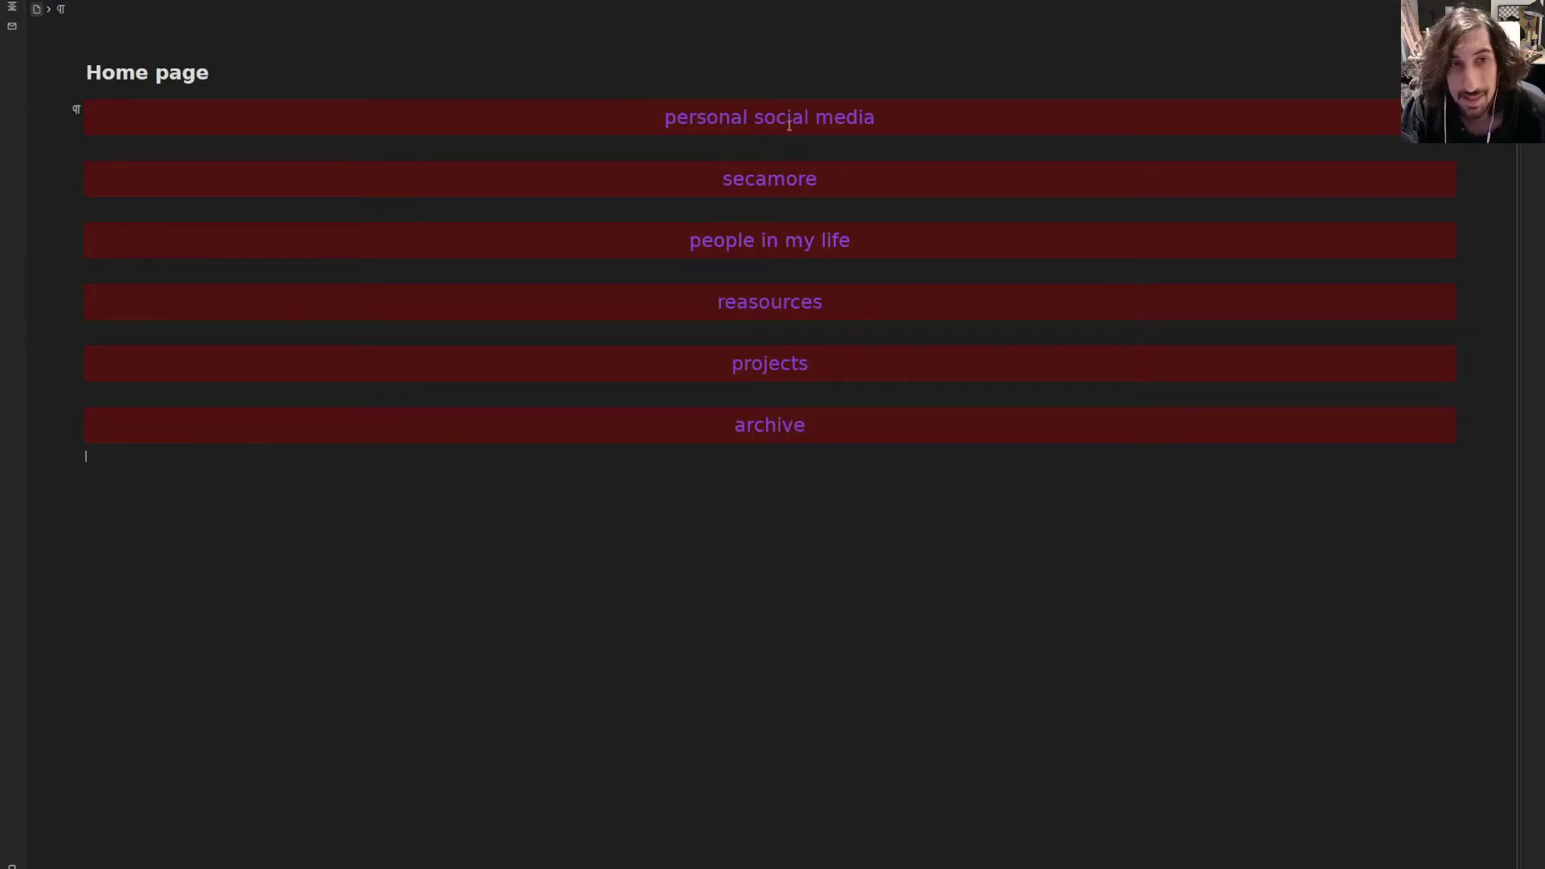
- On the personal social media page, add the level-2 heading 'Social media ideas'
{"action": "left_click", "coordinate": [765, 119]}
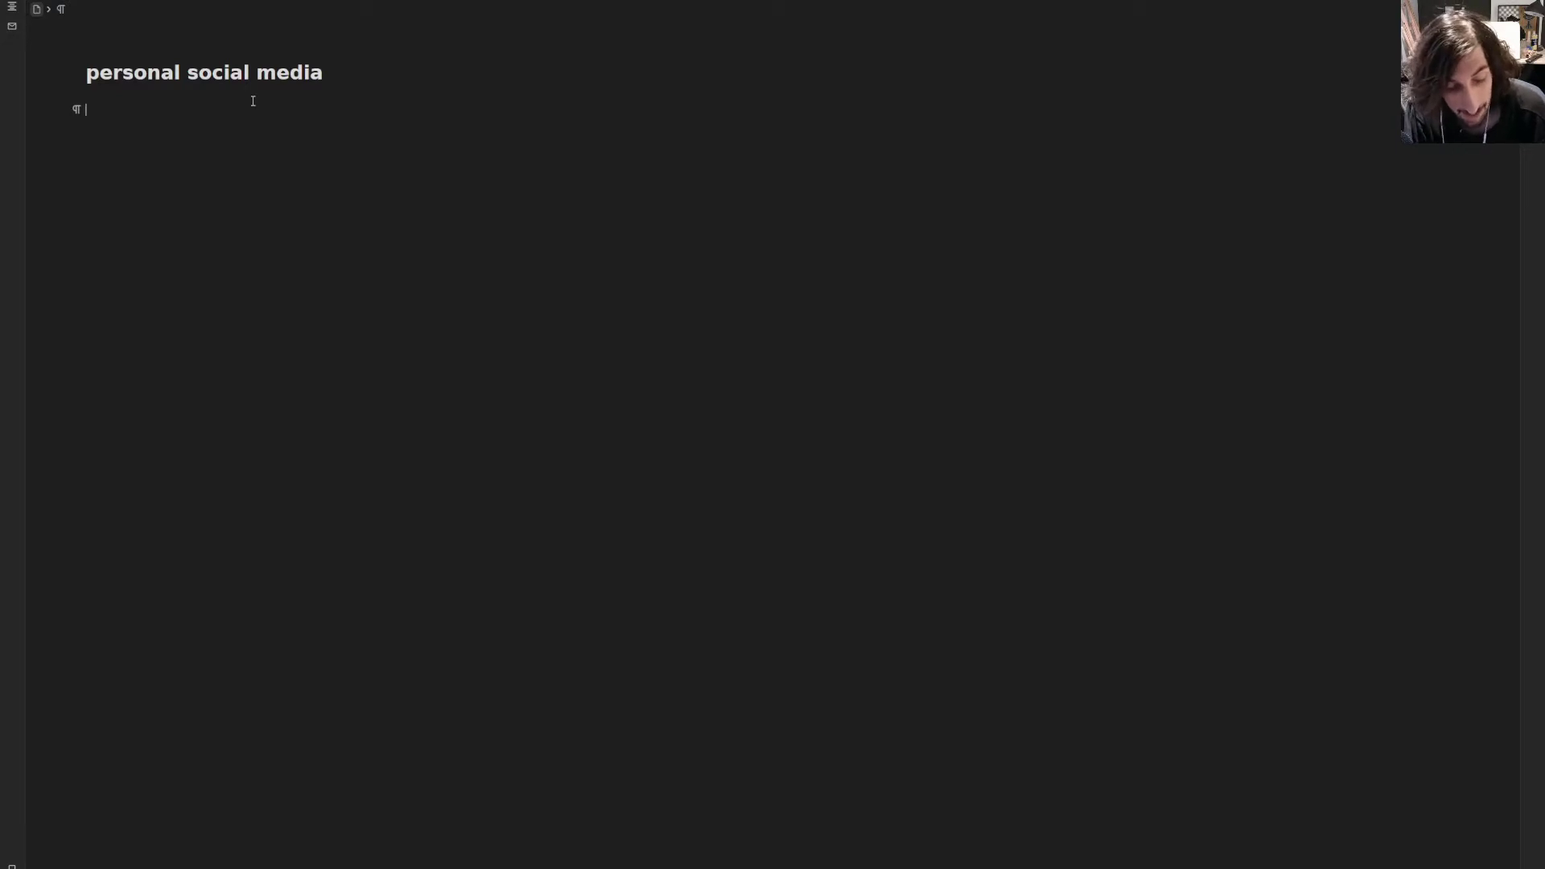
{"action": "type", "text": "#"}
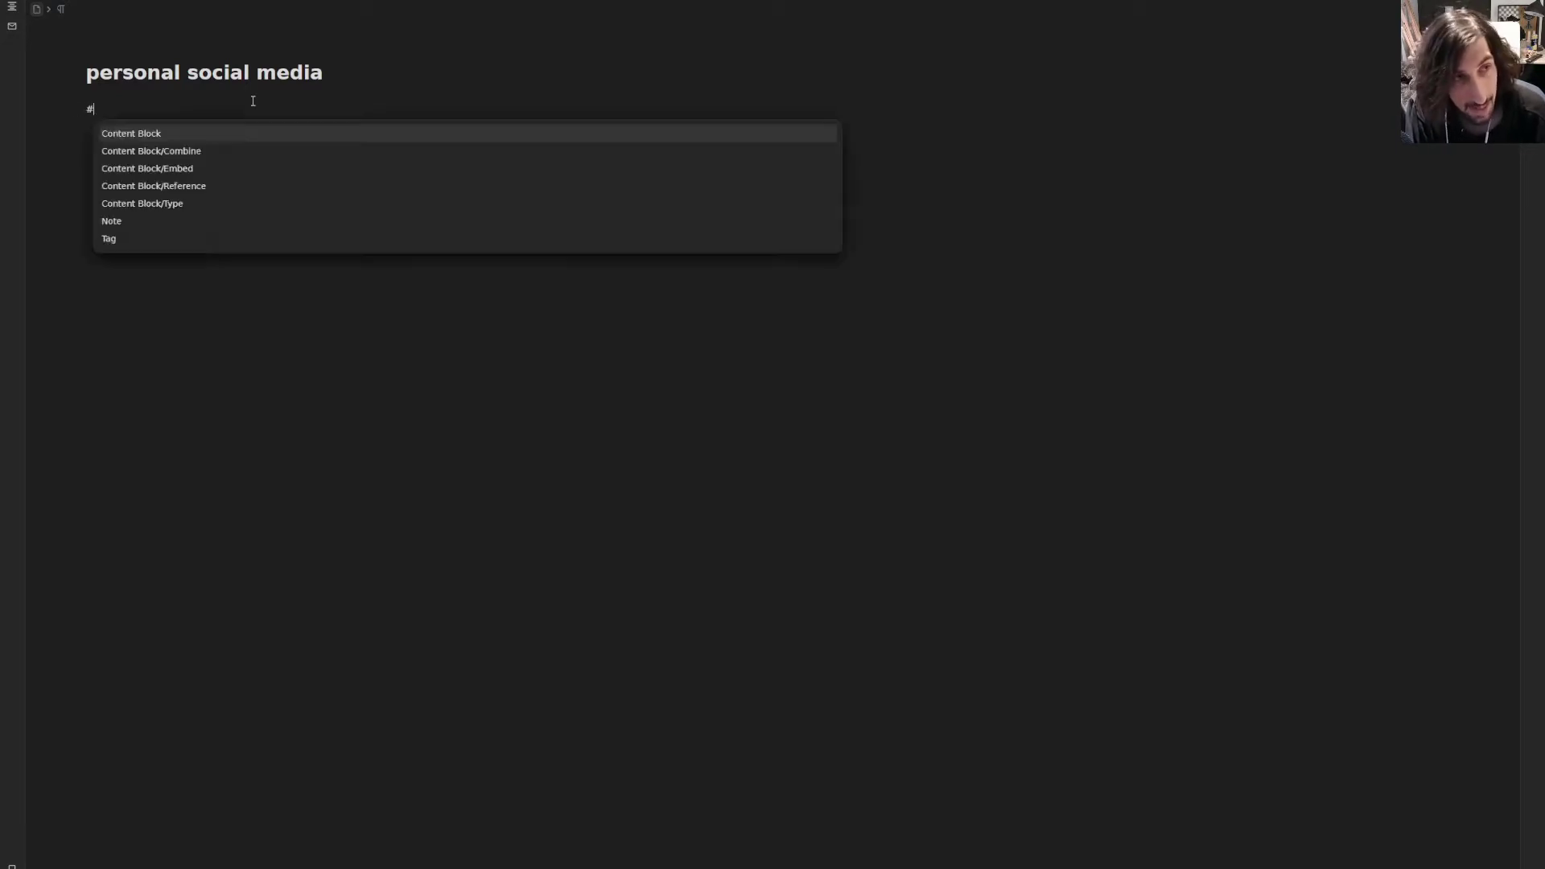
{"action": "type", "text": " soic"}
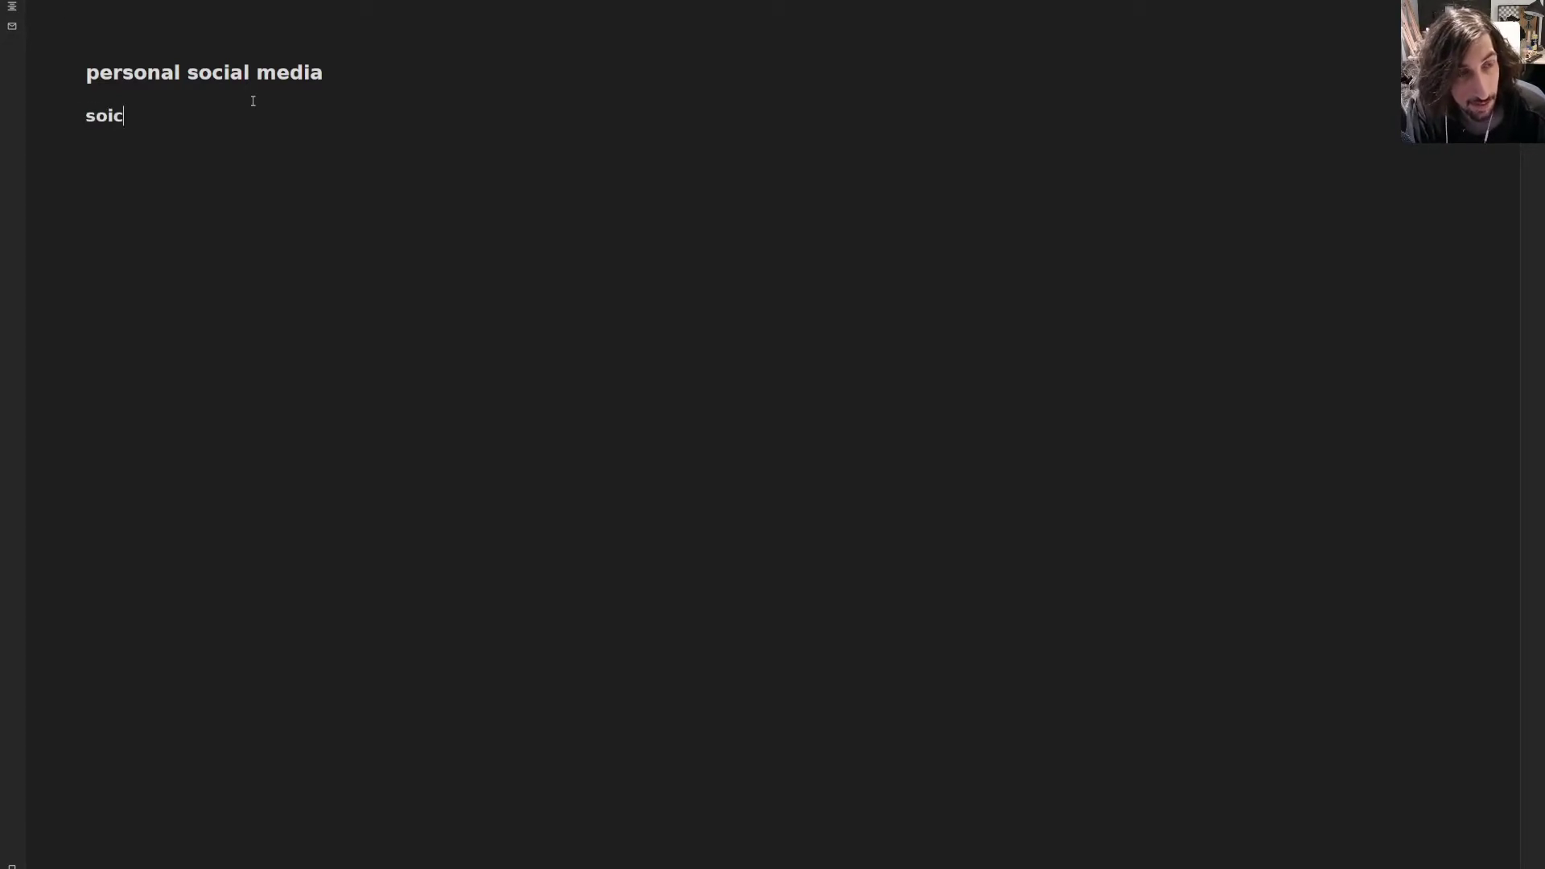
{"action": "key", "text": "BackSpace"}
{"action": "key", "text": "BackSpace"}
{"action": "key", "text": "BackSpace"}
{"action": "key", "text": "BackSpace"}
{"action": "key", "text": "BackSpace"}
{"action": "key", "text": "BackSpace"}
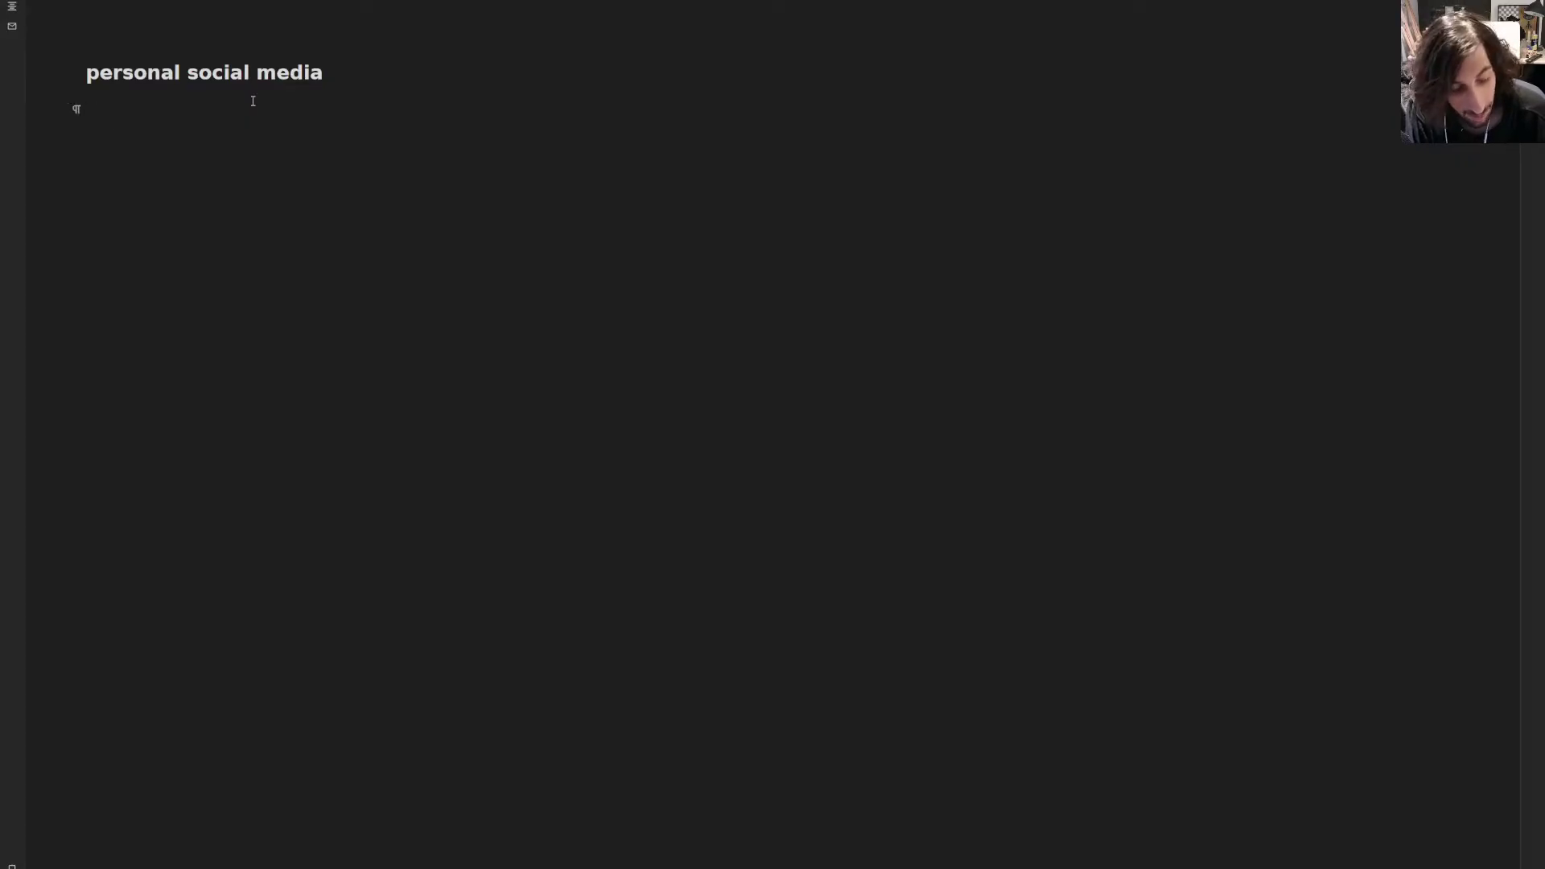
{"action": "type", "text": "# "}
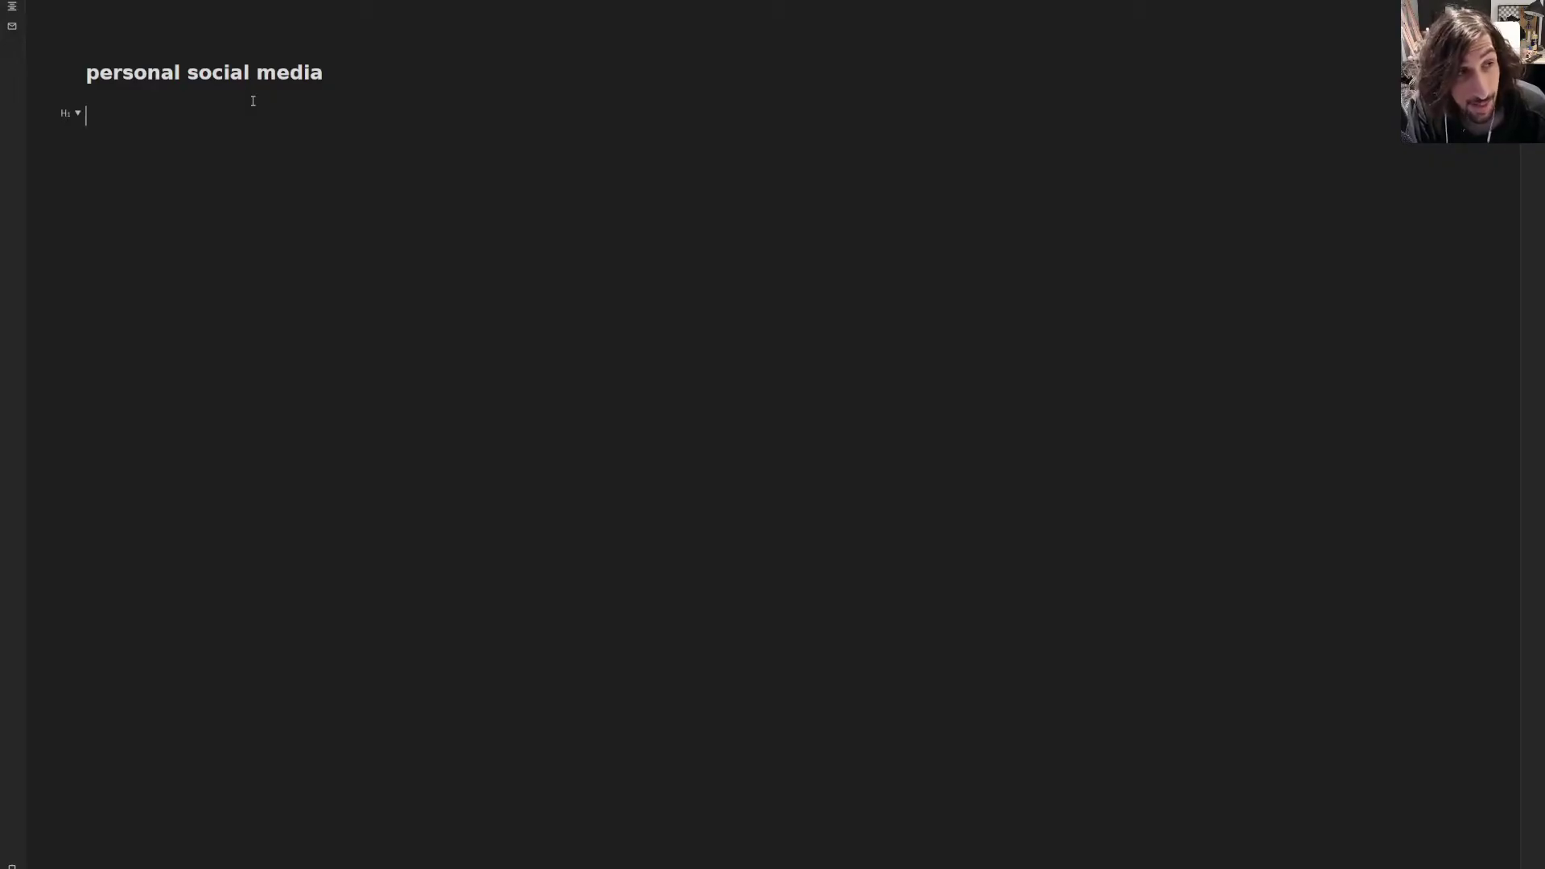
{"action": "type", "text": "Soical"}
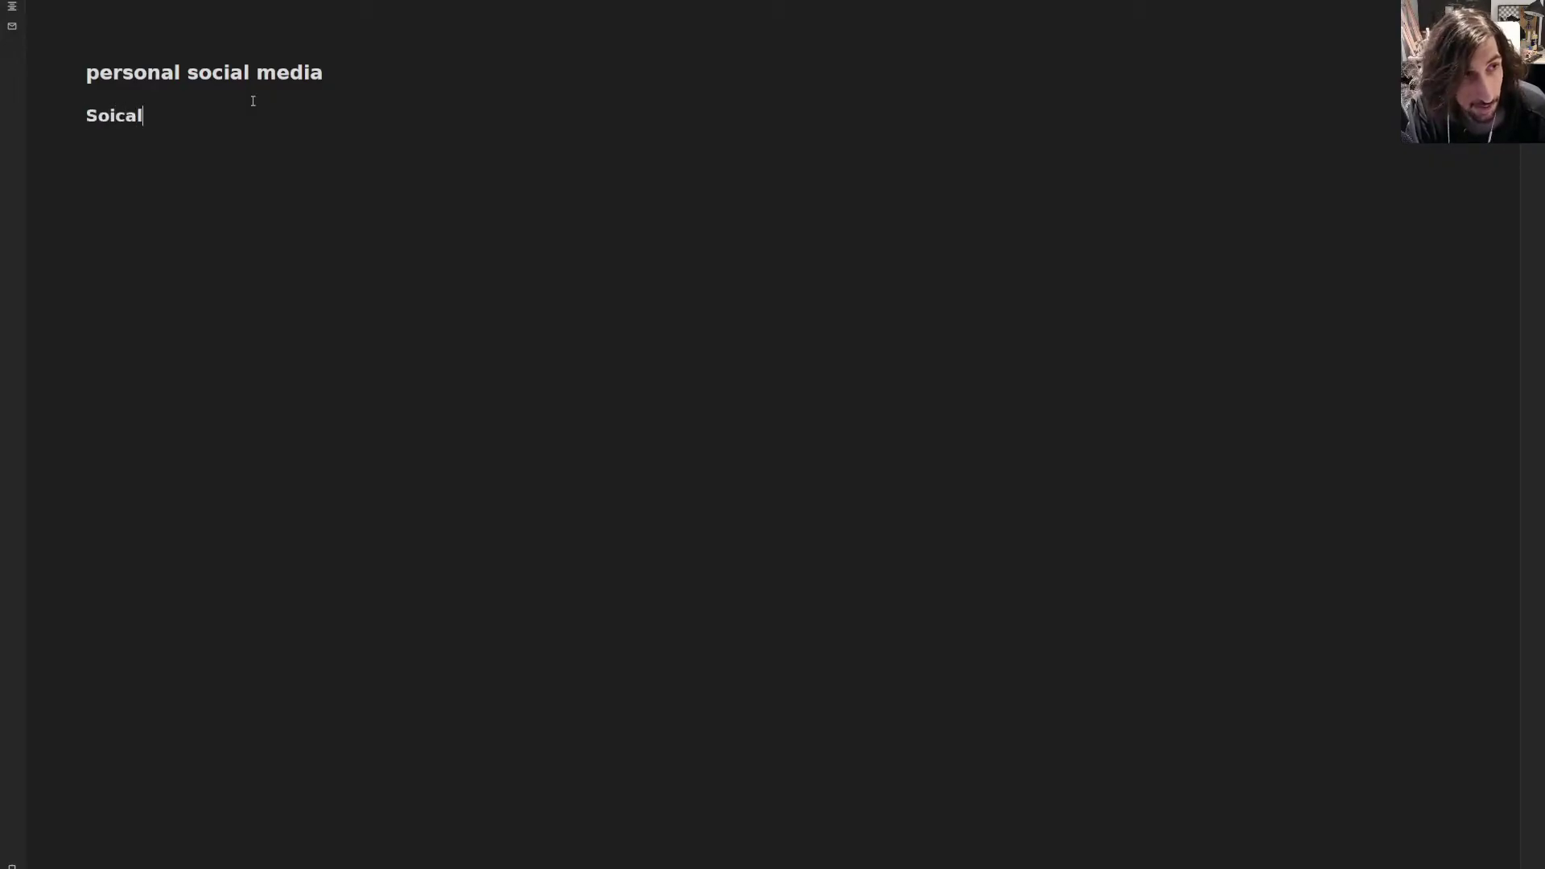
{"action": "type", "text": " media ideas"}
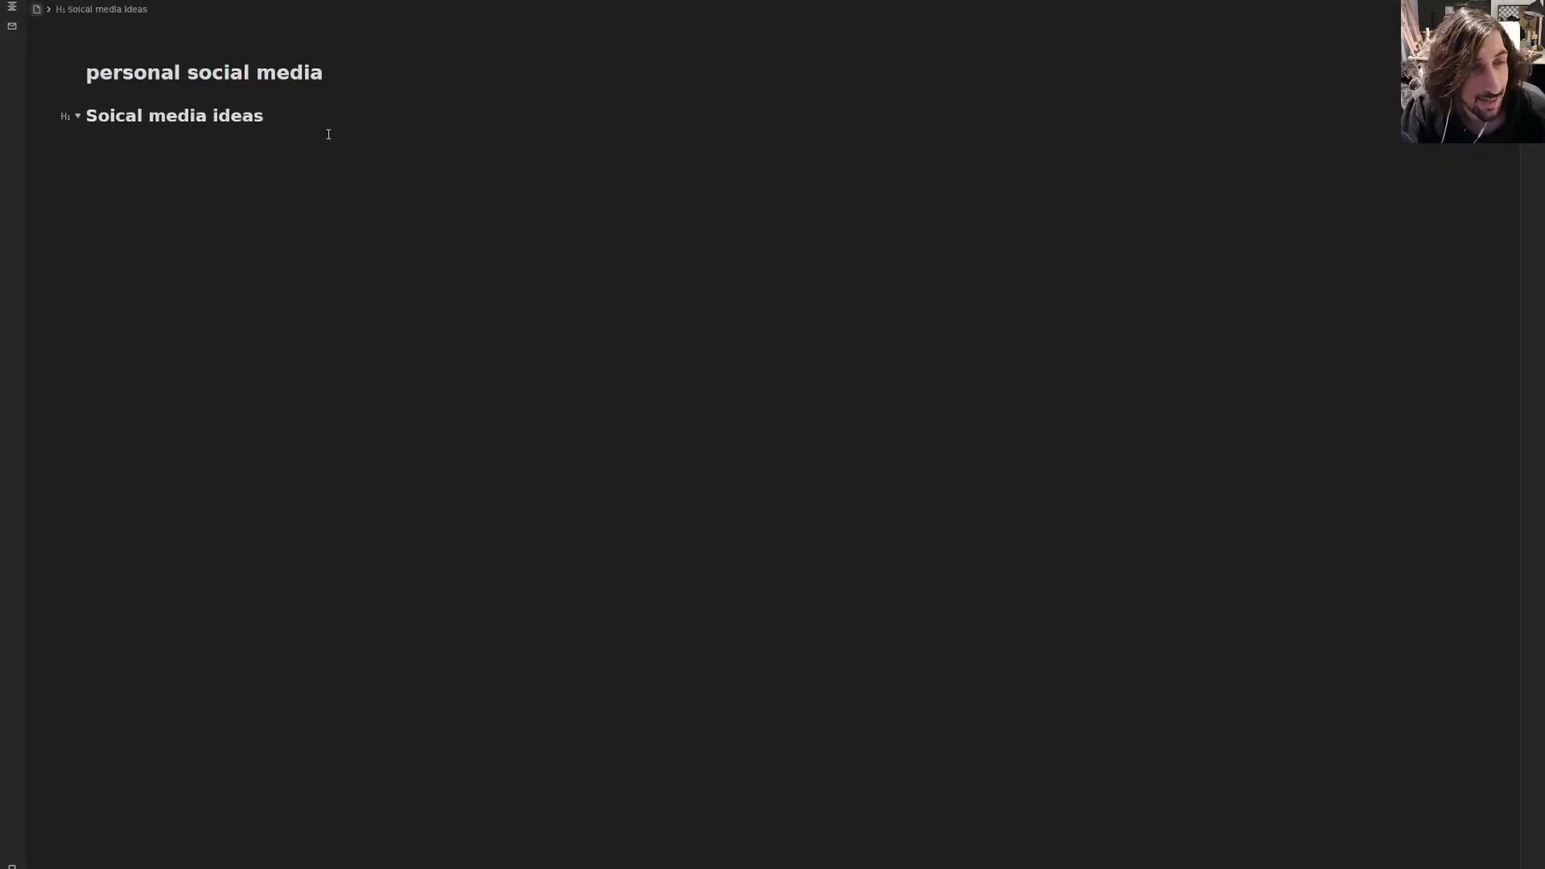
{"action": "left_click_drag", "start_coordinate": [327, 131], "coordinate": [66, 115]}
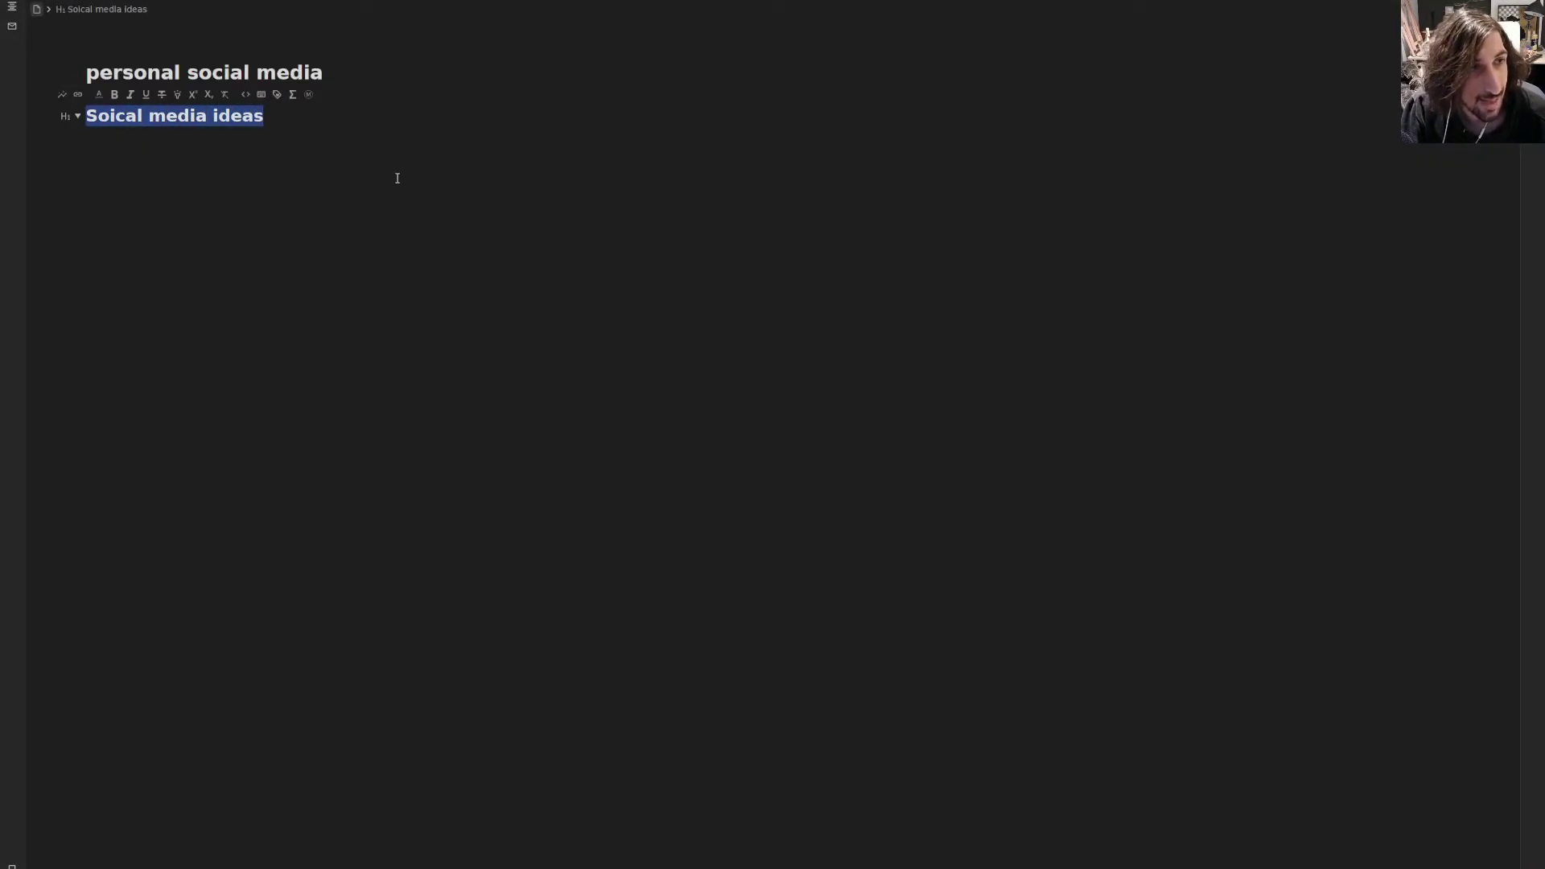
{"action": "key", "text": "BackSpace"}
{"action": "type", "text": "## "}
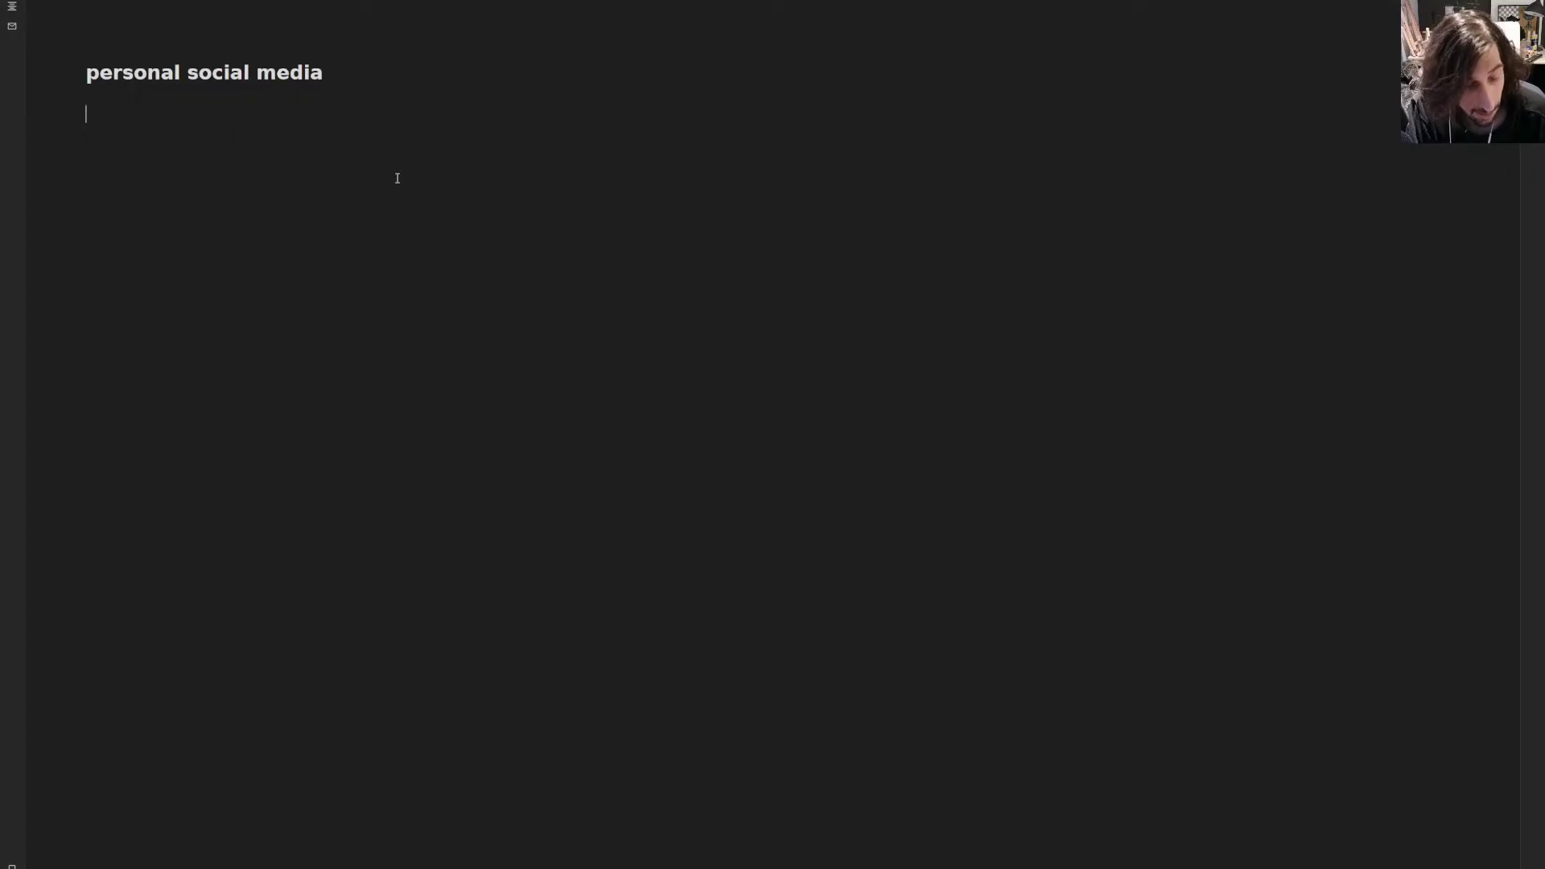
{"action": "type", "text": "Socia"}
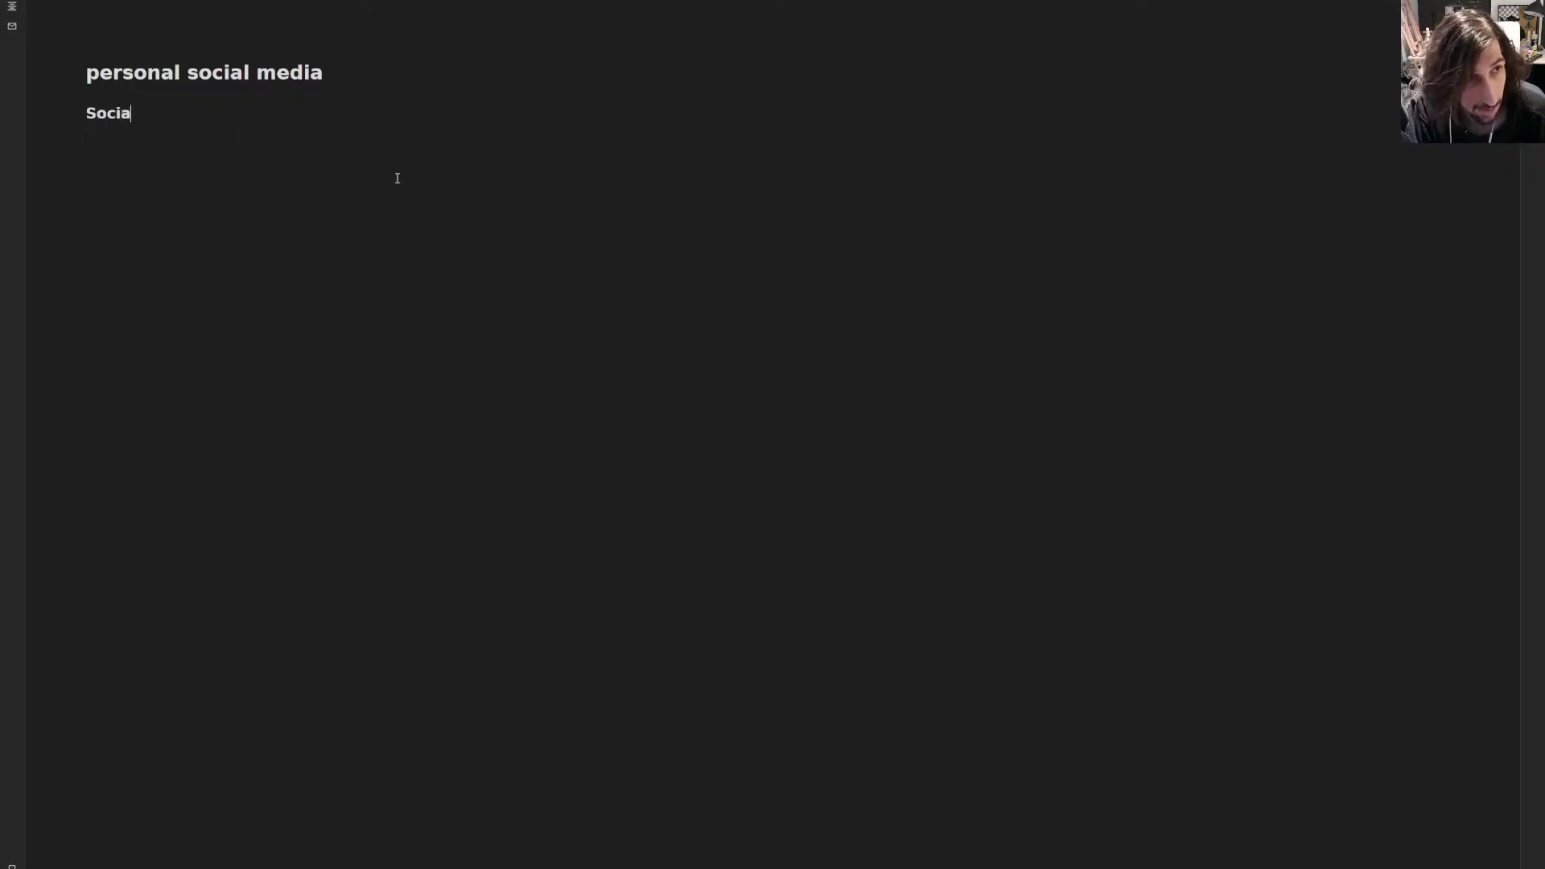
{"action": "type", "text": "l media ideas"}
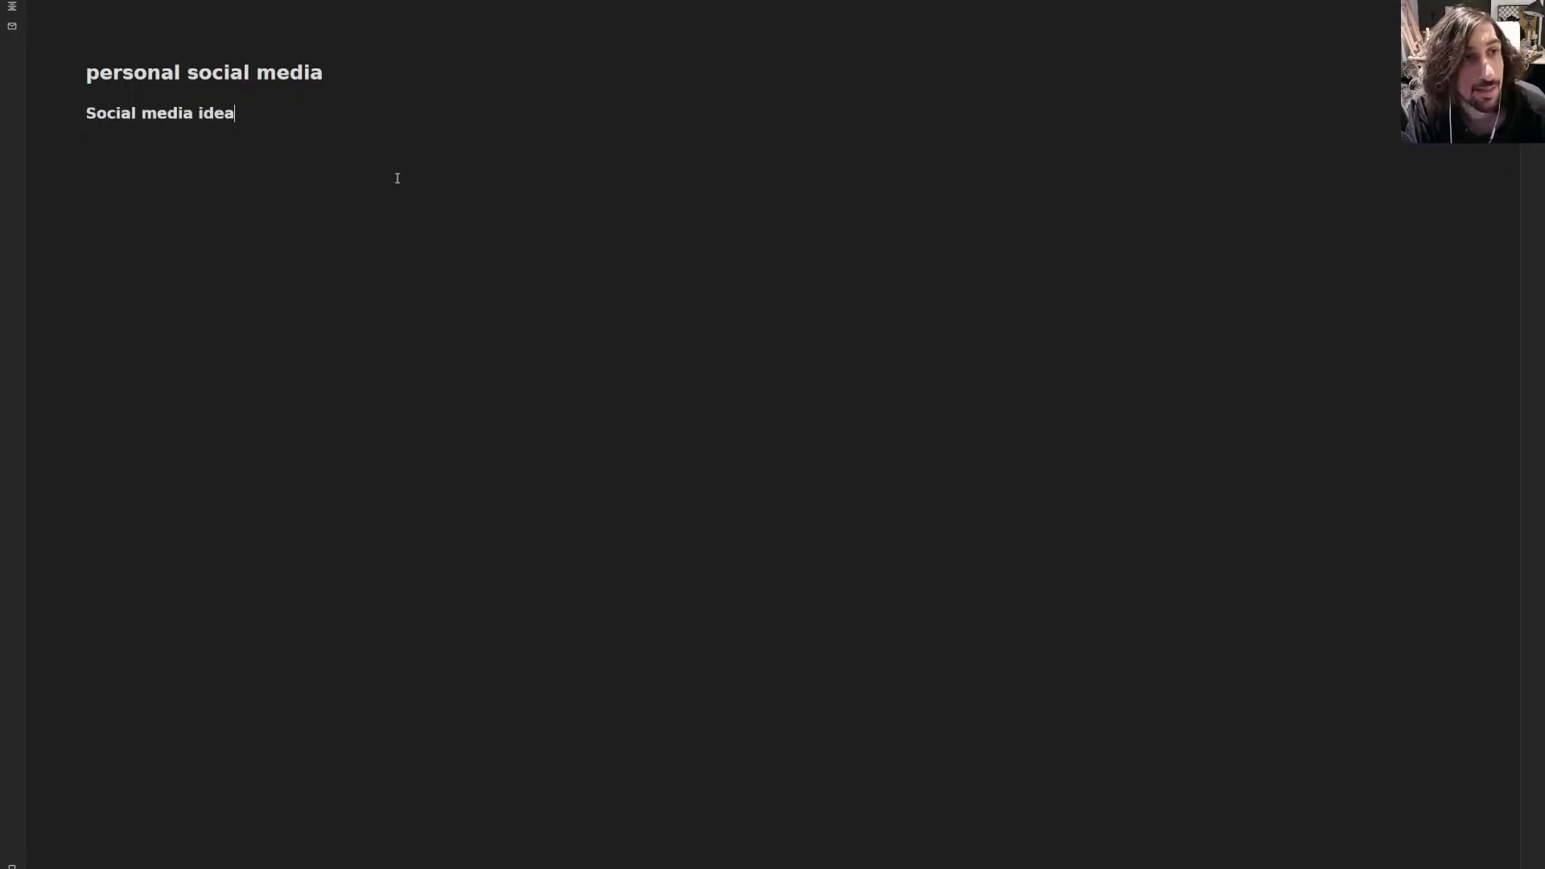
{"action": "key", "text": "Return"}
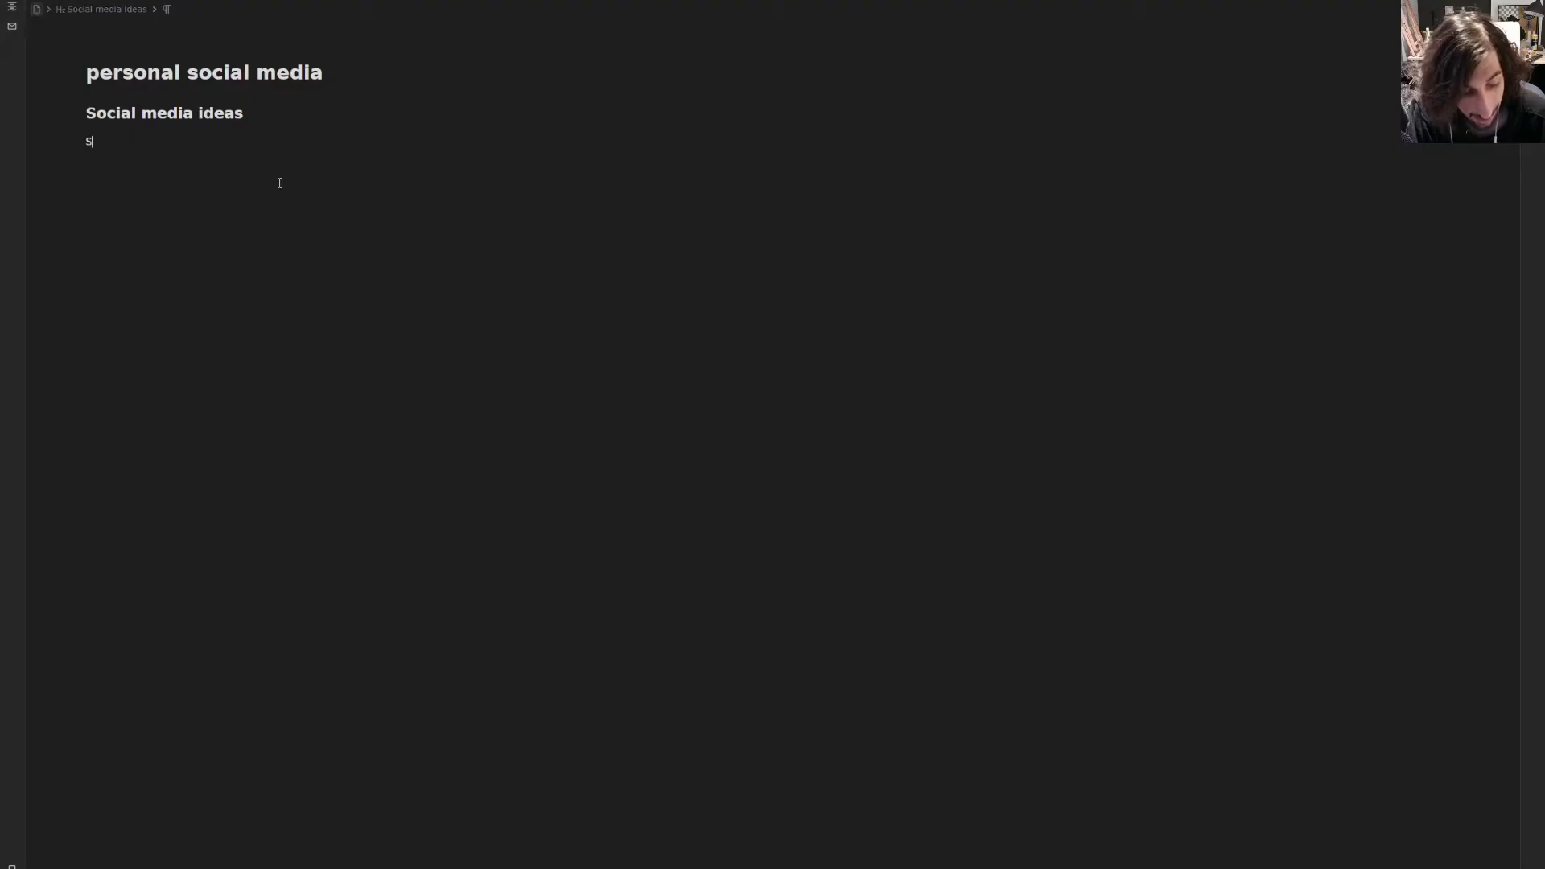
- Add a new linked doc 'siyuan notes video idea' tagged #youtubevideoidea
{"action": "type", "text": "Siyuan notes video"}
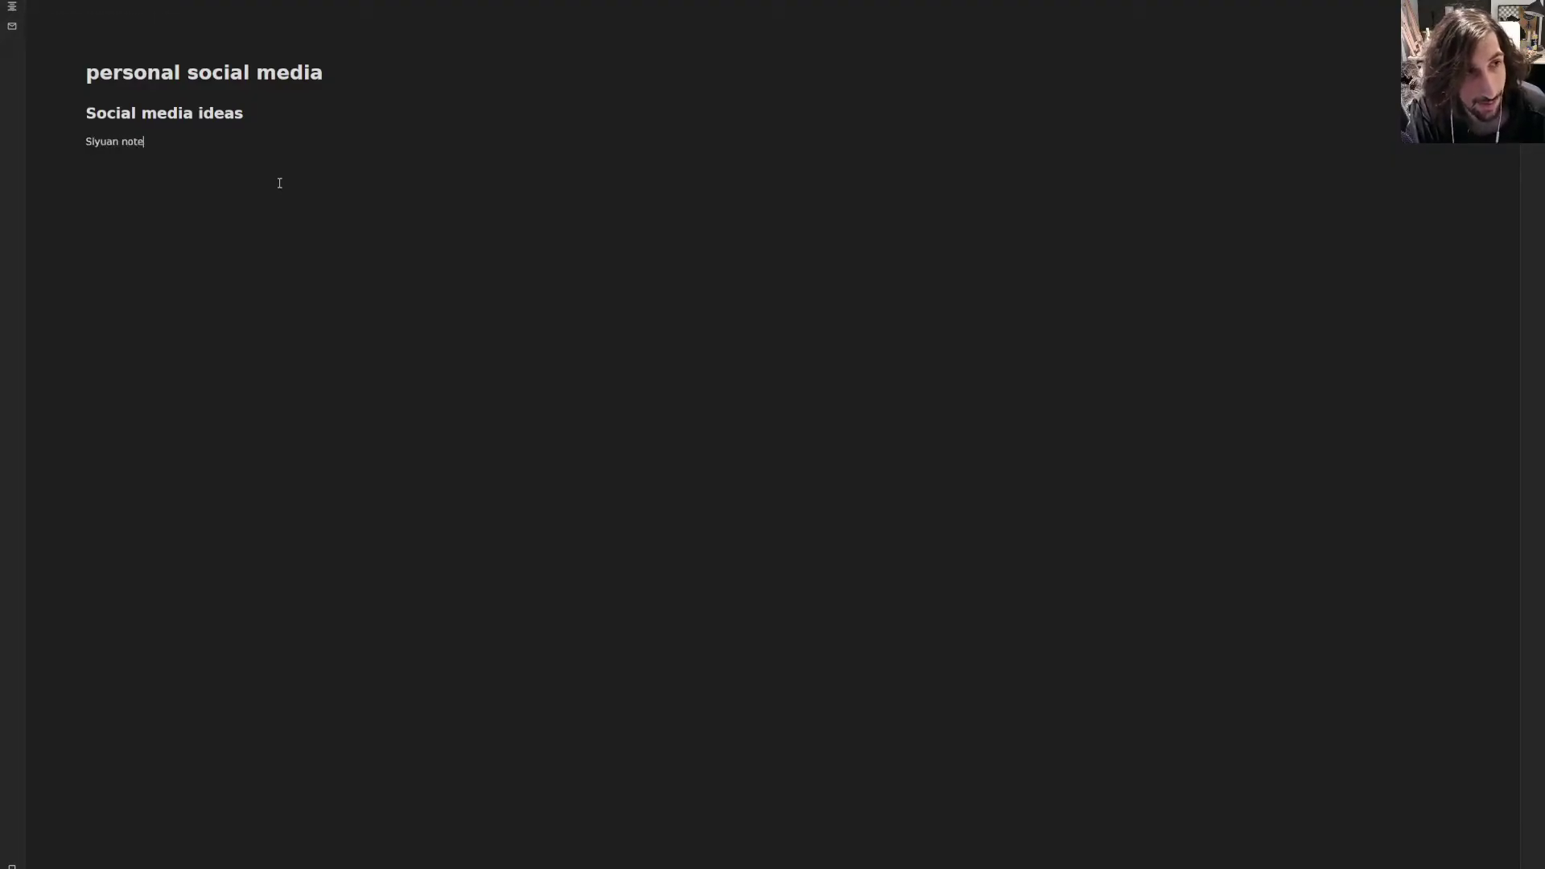
{"action": "key", "text": "BackSpace"}
{"action": "key", "text": "BackSpace"}
{"action": "key", "text": "BackSpace"}
{"action": "key", "text": "BackSpace"}
{"action": "key", "text": "BackSpace"}
{"action": "key", "text": "BackSpace"}
{"action": "key", "text": "BackSpace"}
{"action": "key", "text": "BackSpace"}
{"action": "key", "text": "BackSpace"}
{"action": "key", "text": "BackSpace"}
{"action": "key", "text": "BackSpace"}
{"action": "key", "text": "BackSpace"}
{"action": "key", "text": "BackSpace"}
{"action": "key", "text": "BackSpace"}
{"action": "key", "text": "BackSpace"}
{"action": "key", "text": "BackSpace"}
{"action": "key", "text": "BackSpace"}
{"action": "key", "text": "BackSpace"}
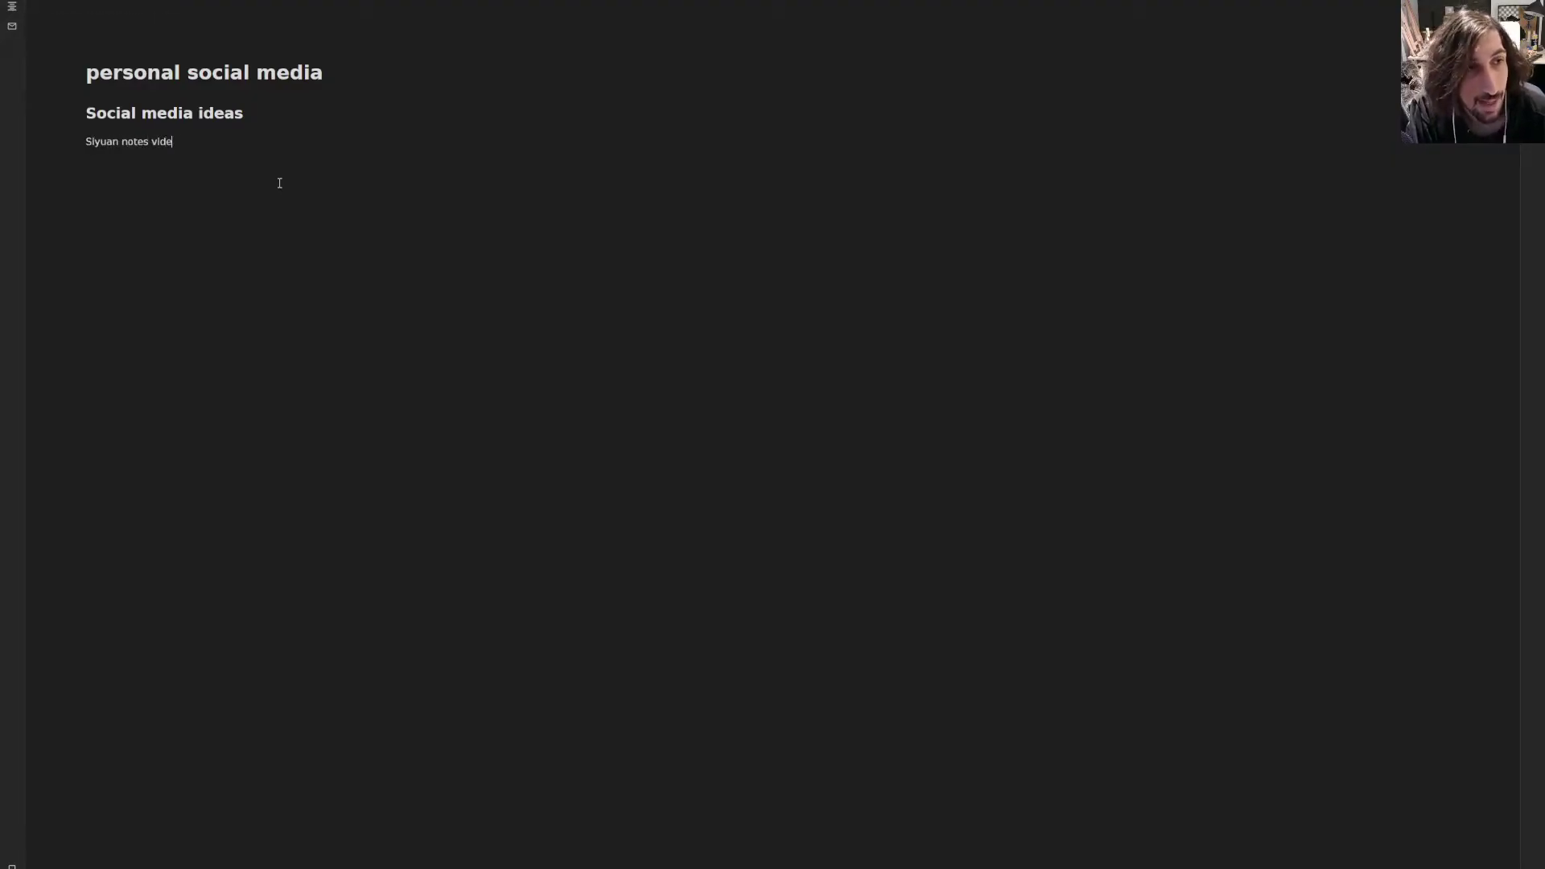
{"action": "key", "text": "BackSpace"}
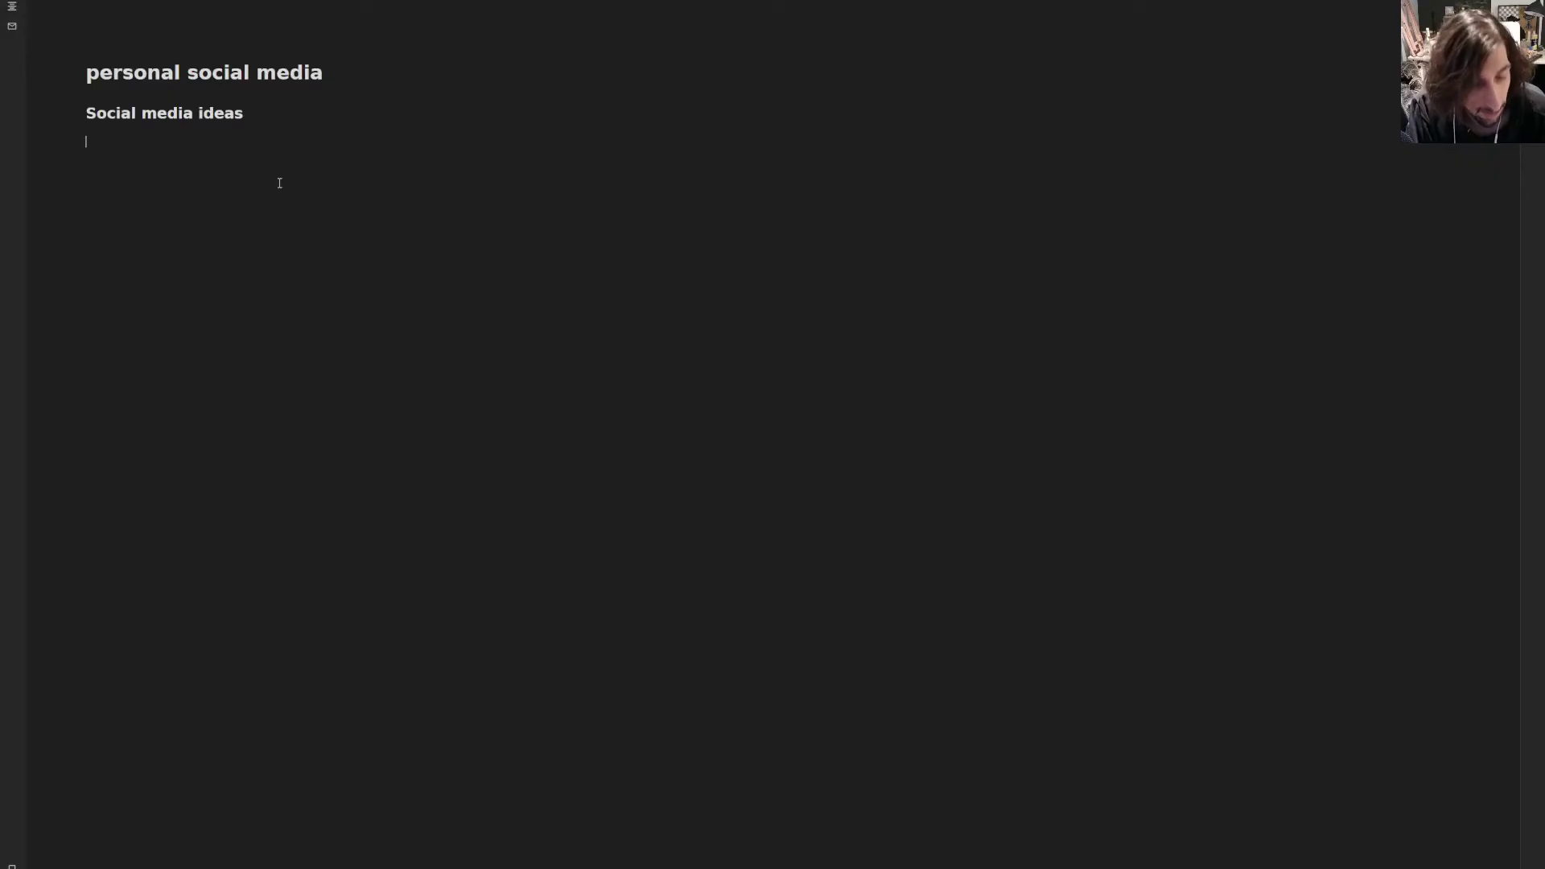
{"action": "type", "text": "(("}
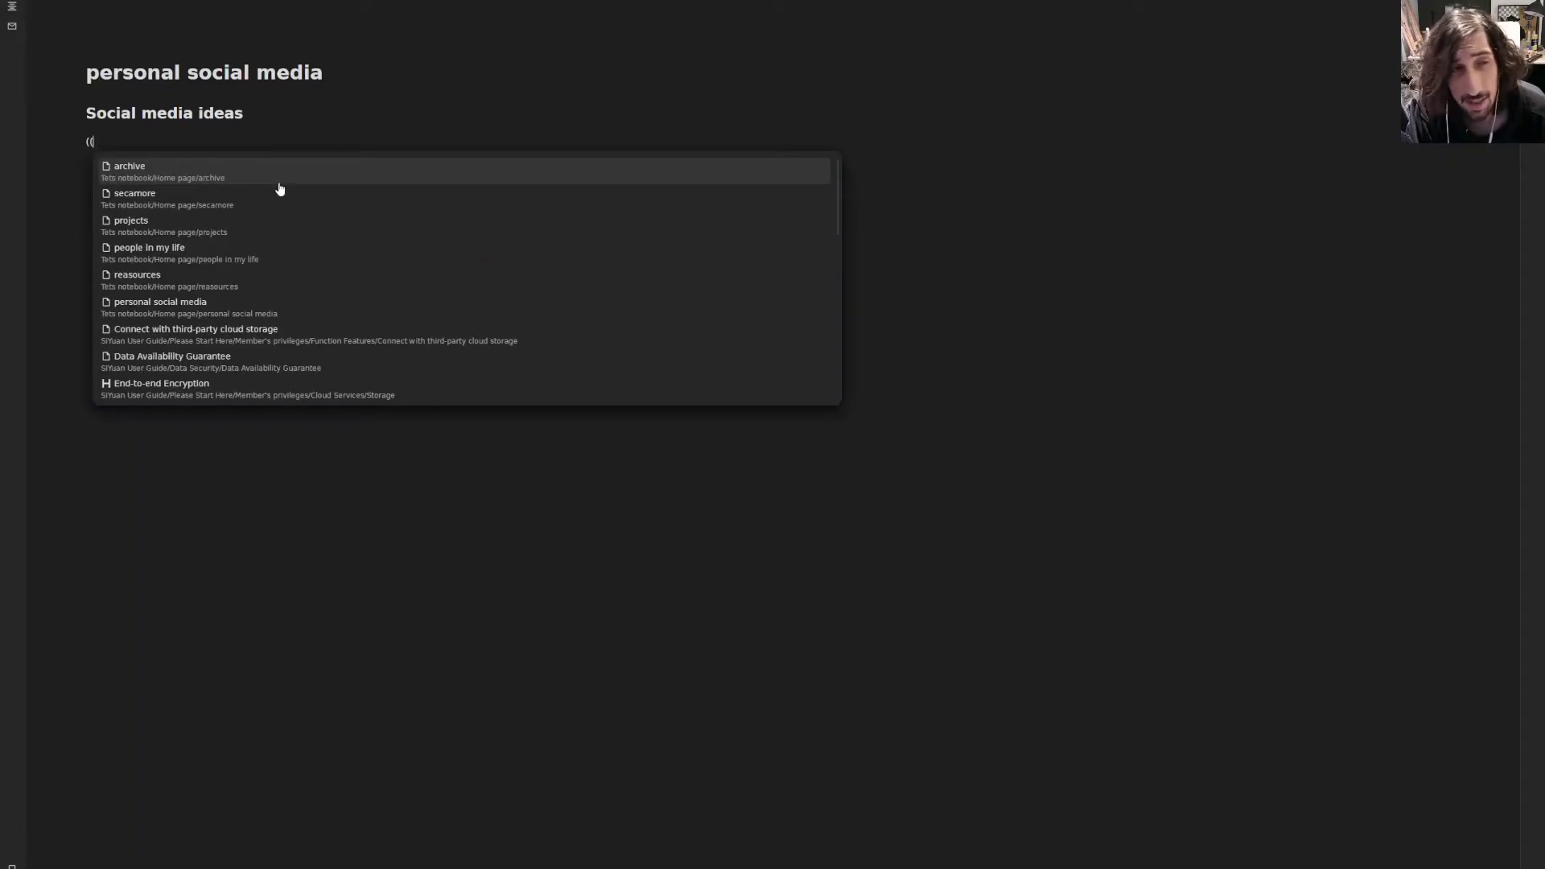
{"action": "type", "text": "siy"}
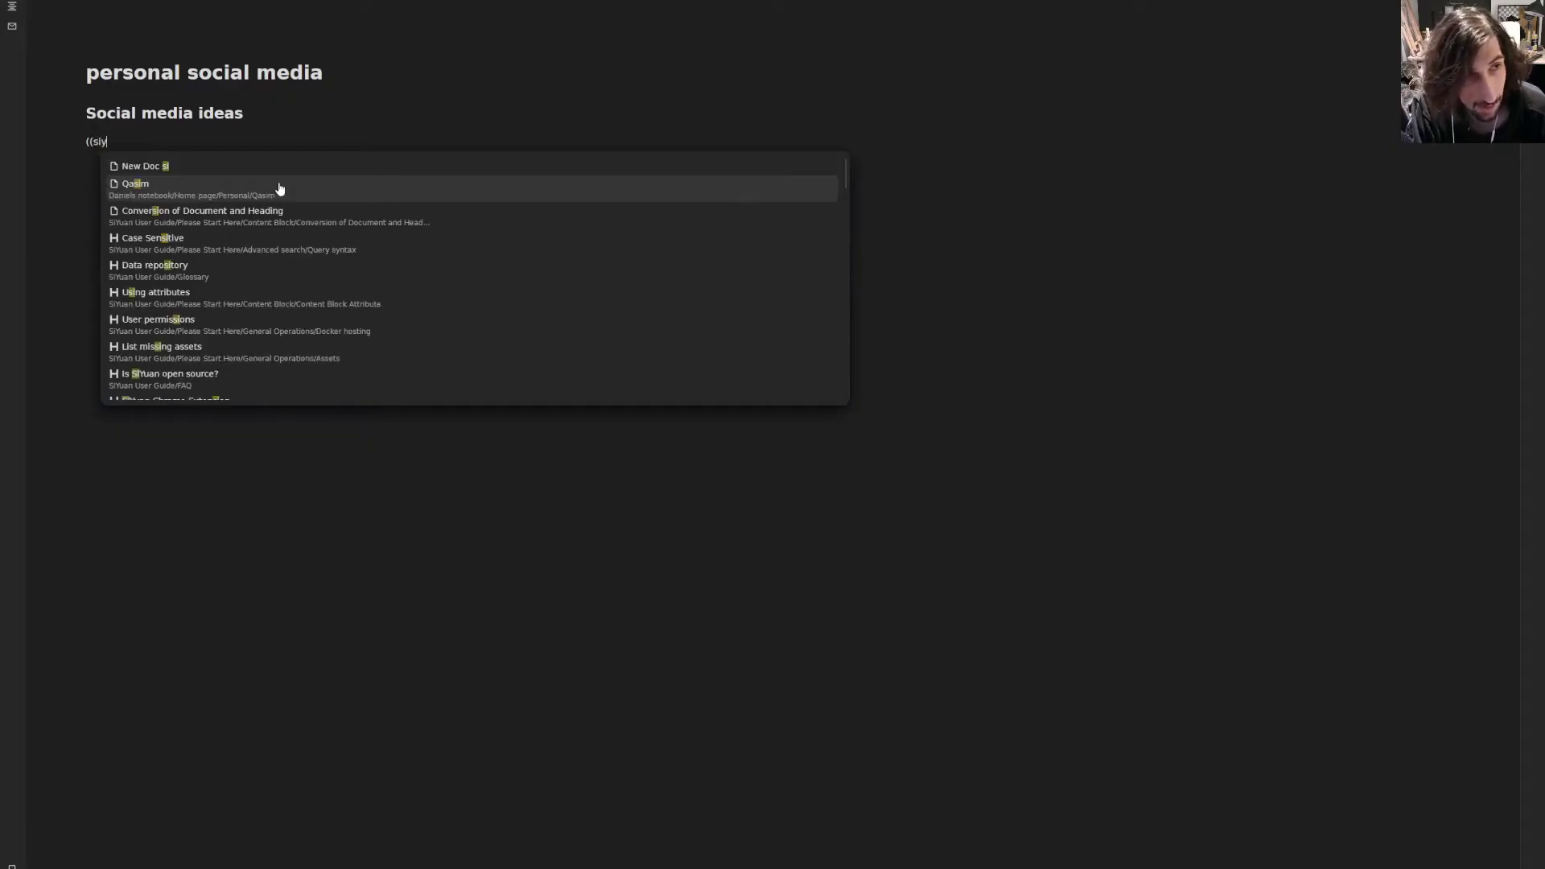
{"action": "type", "text": "uan notes "}
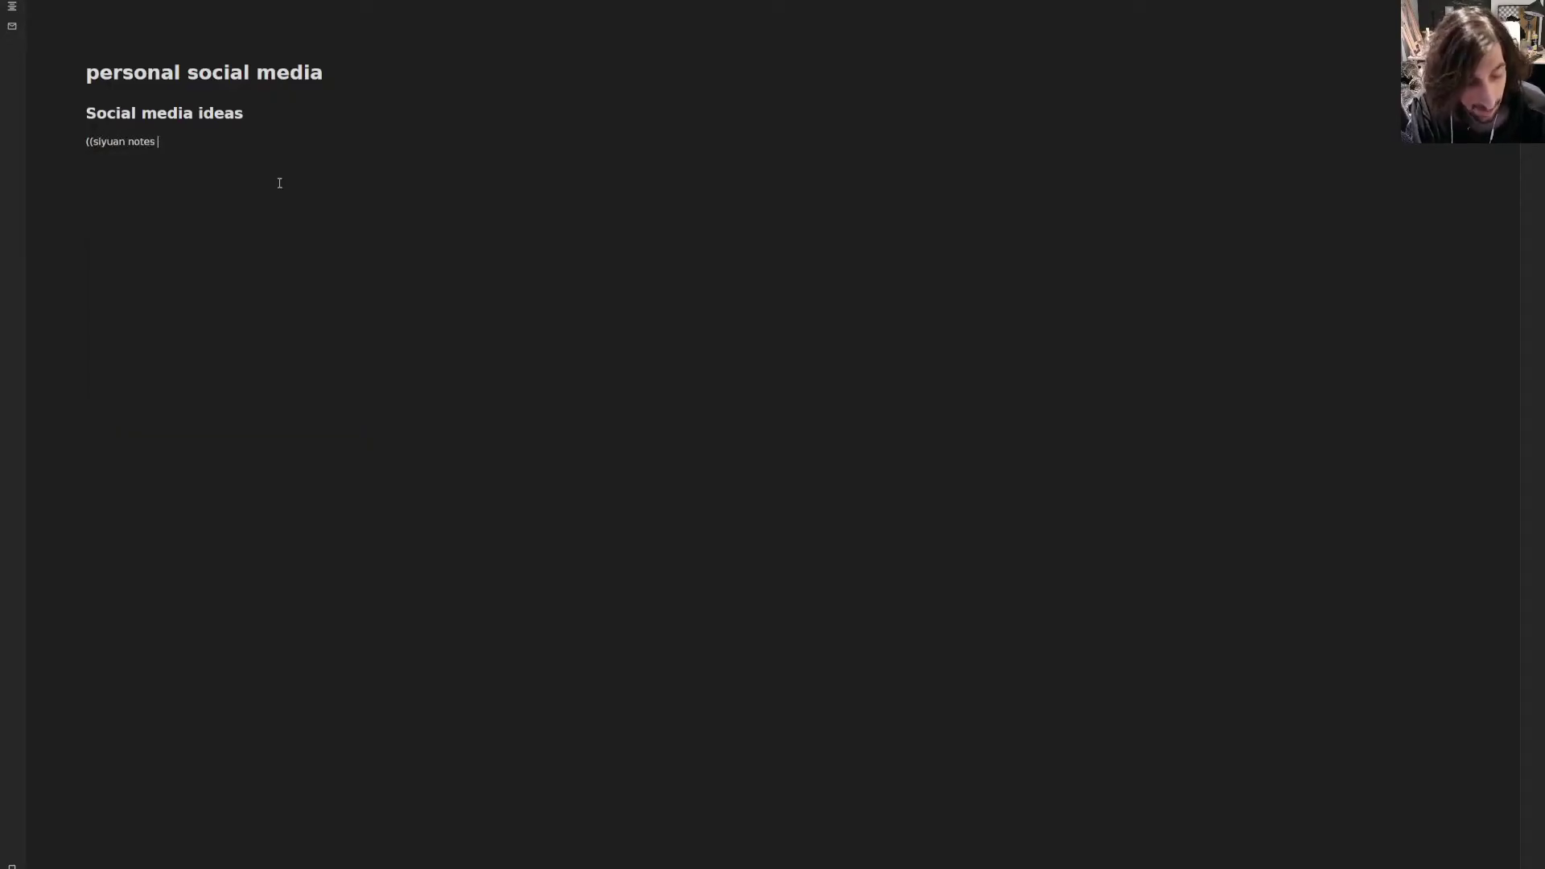
{"action": "type", "text": "video ide"}
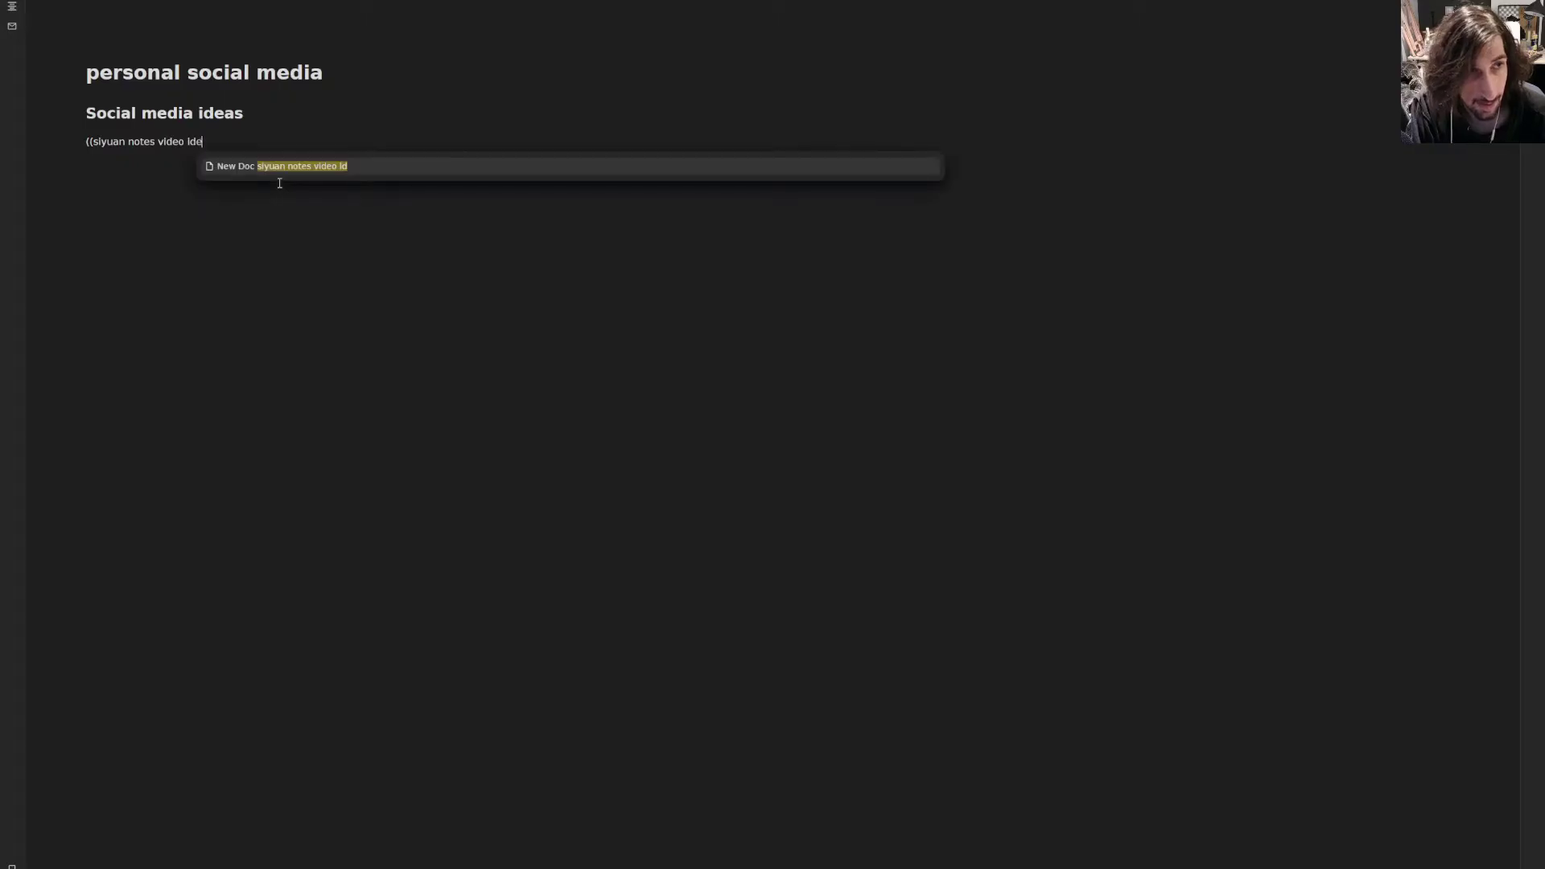
{"action": "type", "text": "a"}
{"action": "left_click", "coordinate": [326, 164]}
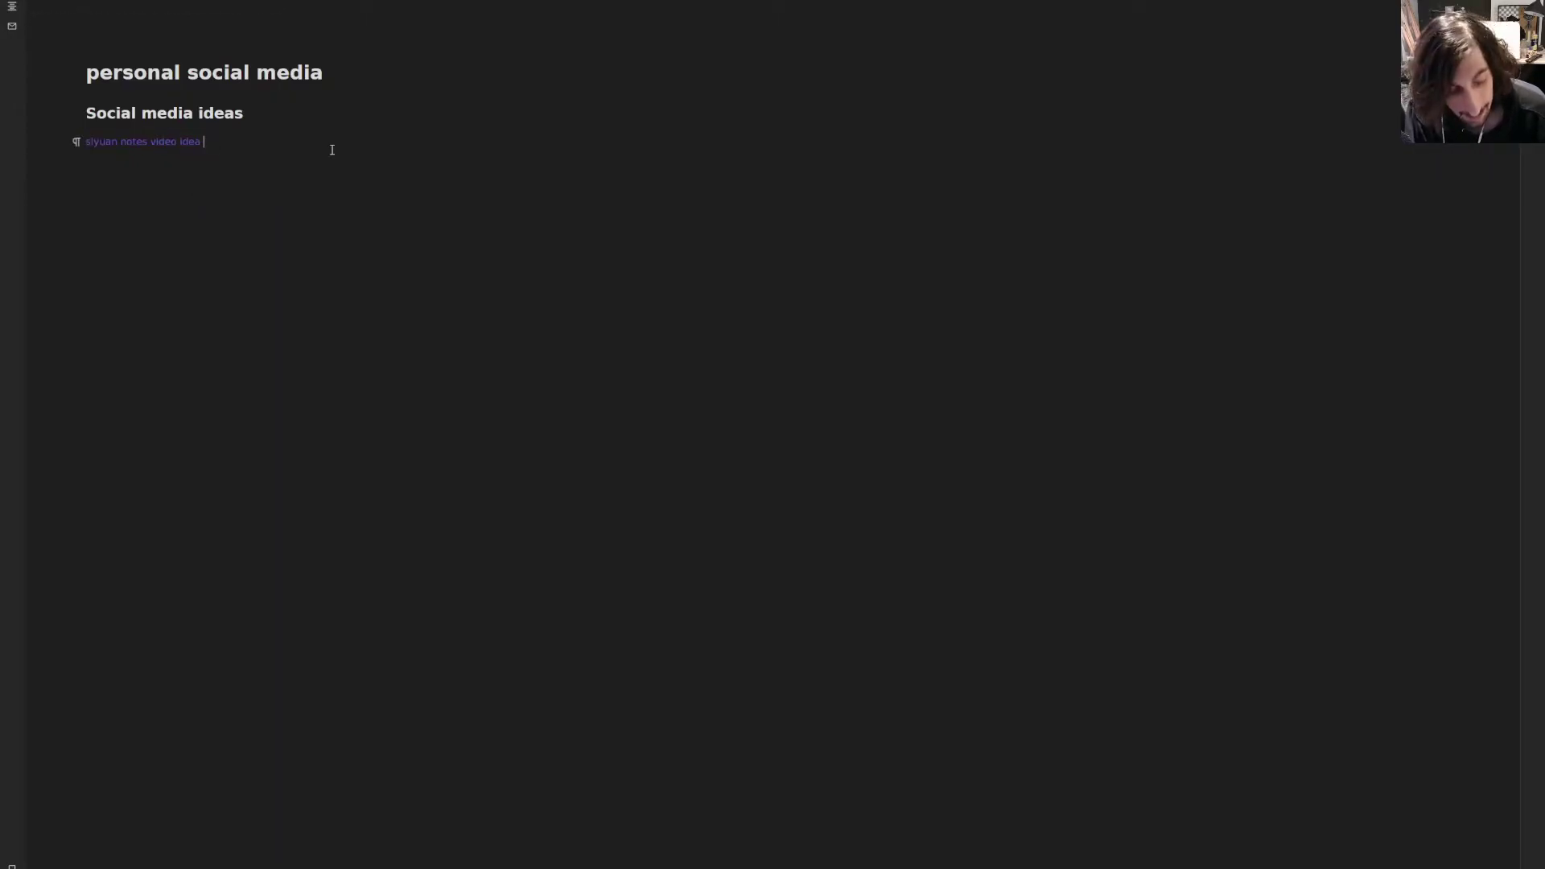
{"action": "type", "text": "#yo"}
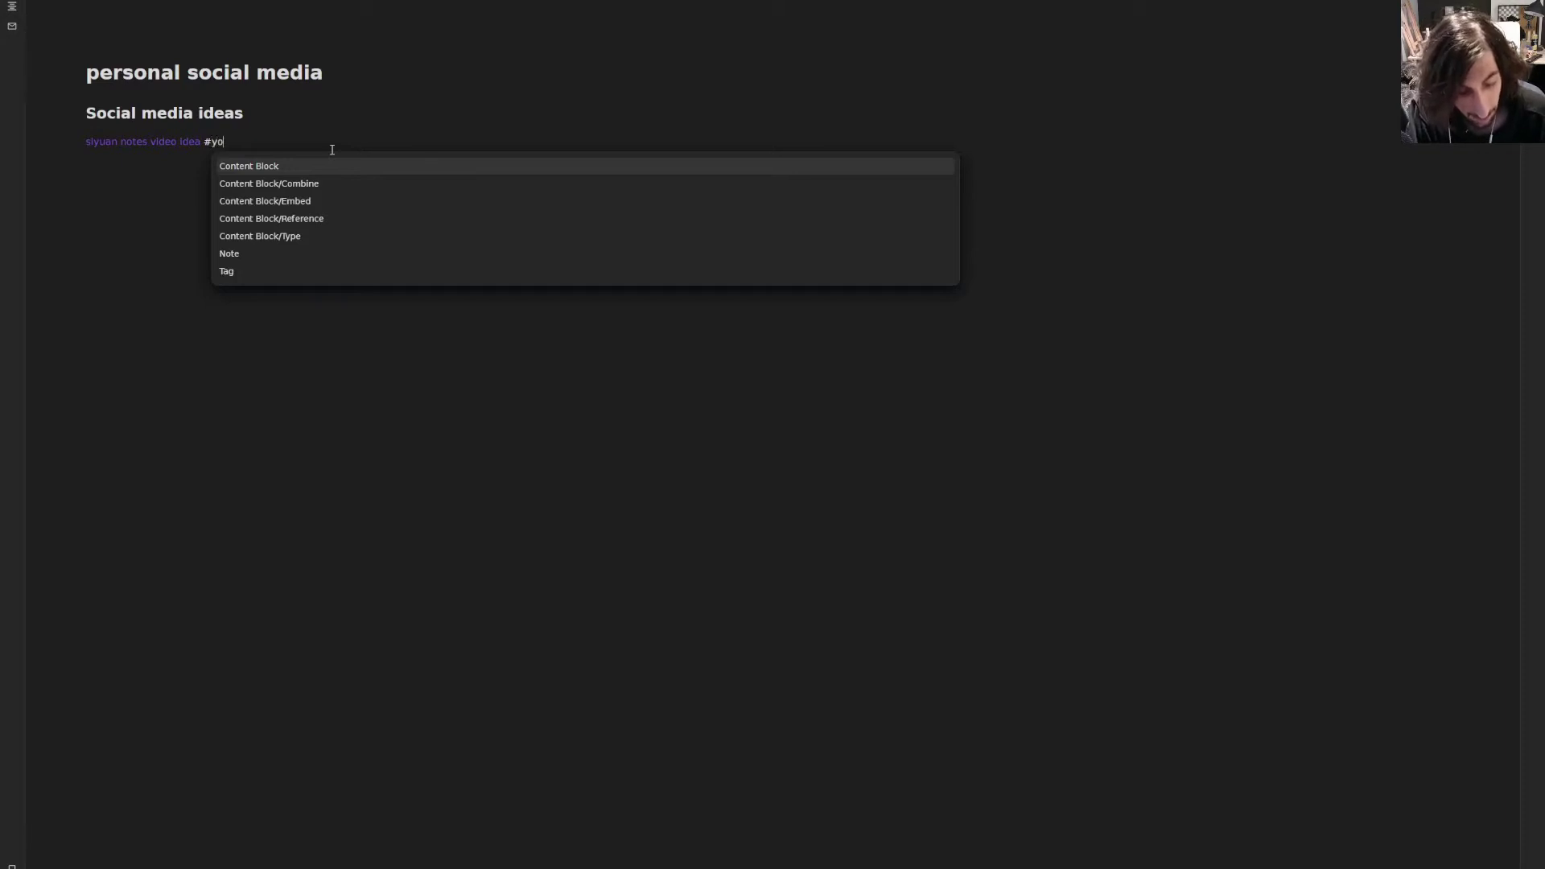
{"action": "type", "text": "utubevideoidea"}
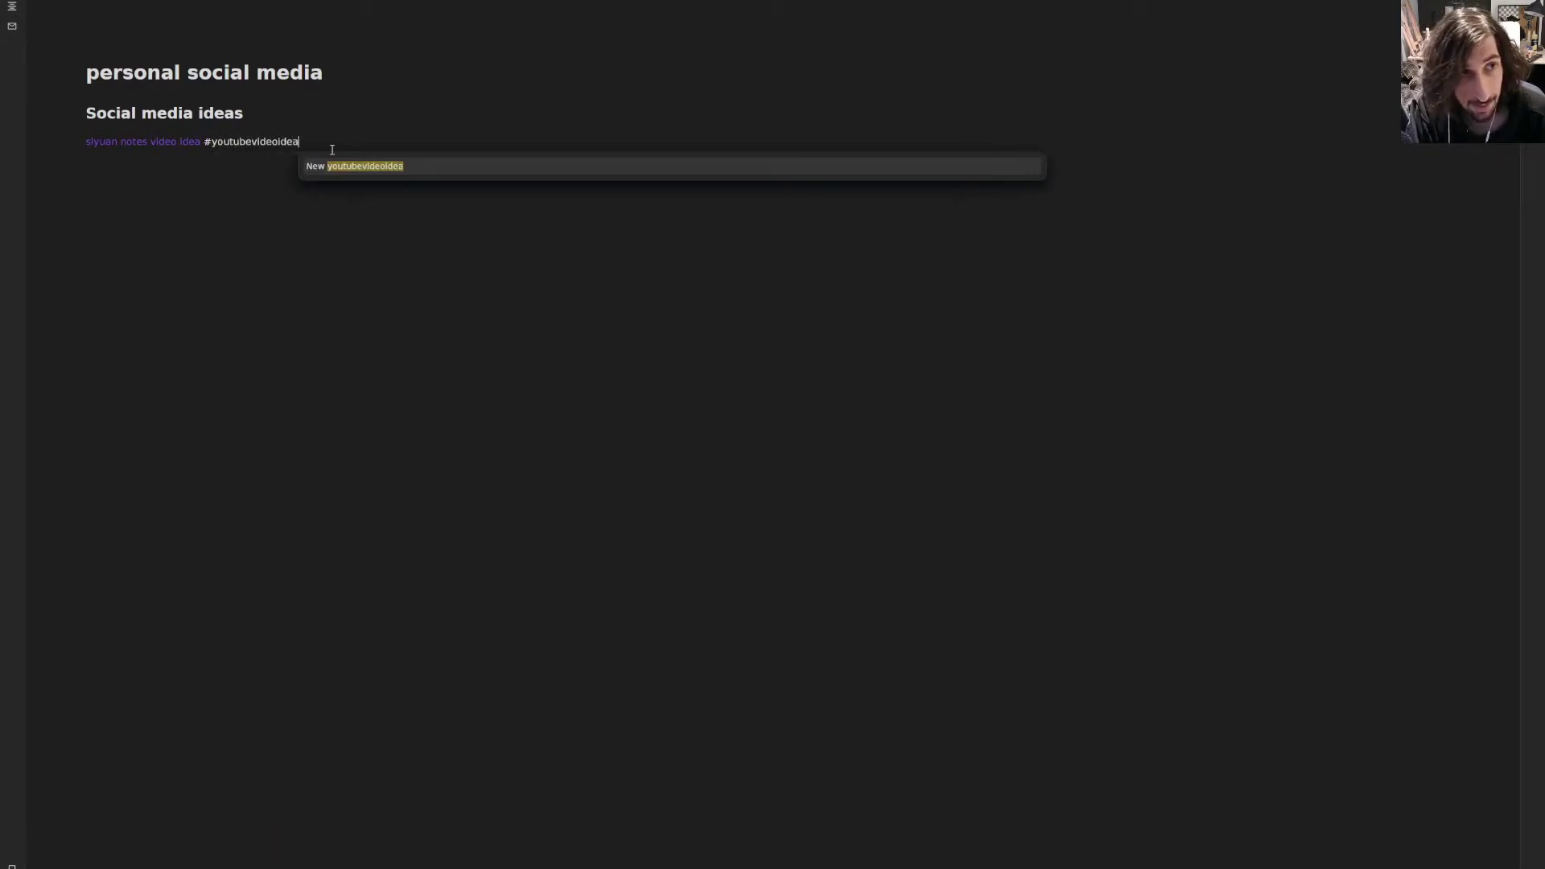
{"action": "key", "text": "Return"}
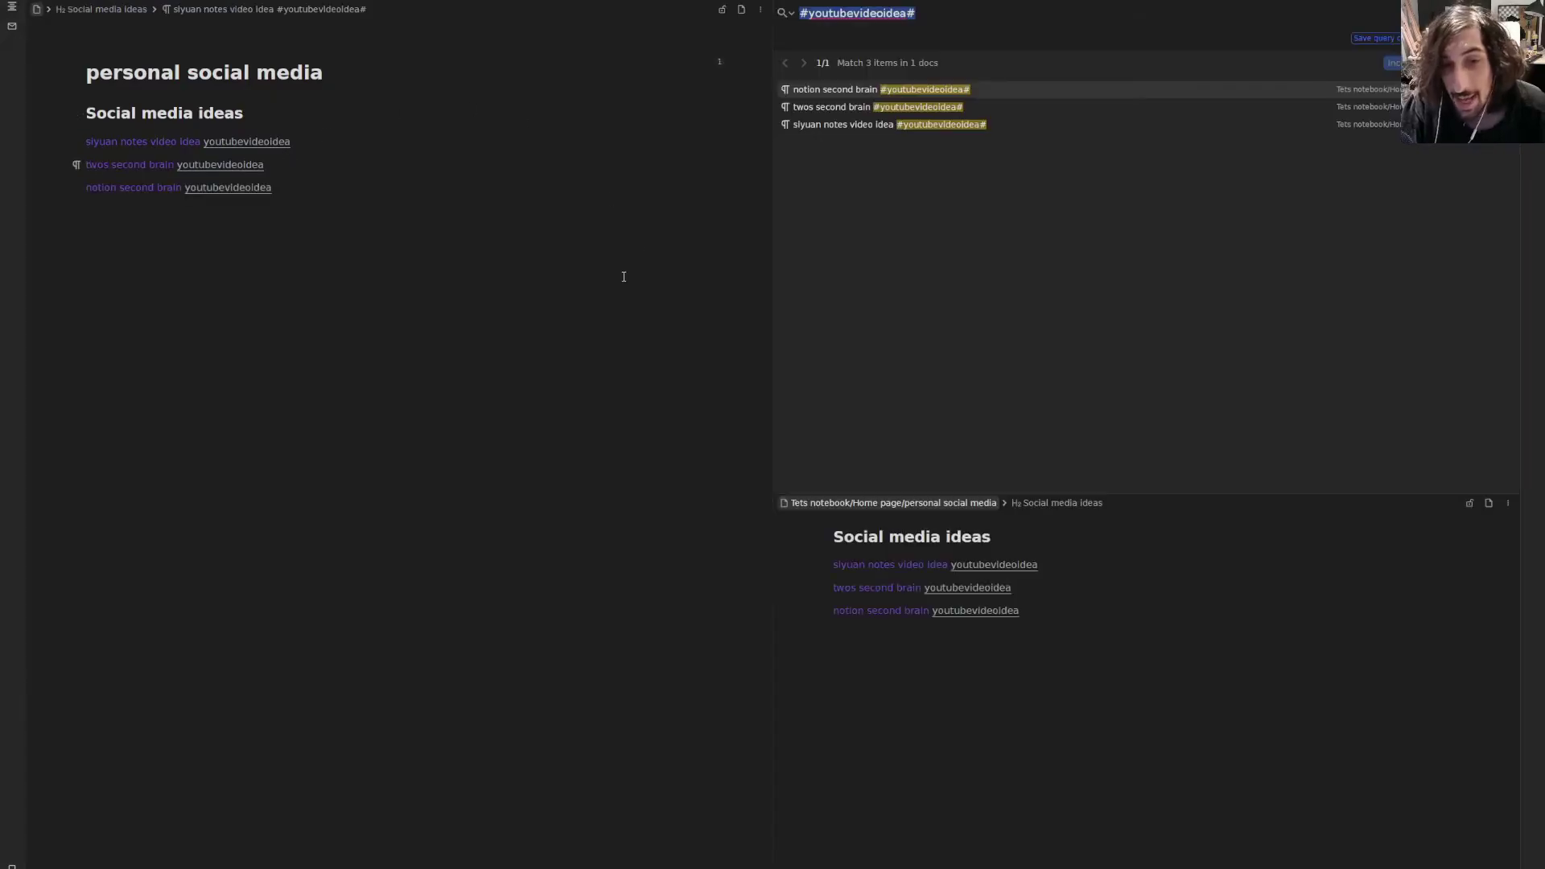
- Preview the twos second brain, notion second brain and siyuan notes video idea results, then close the search
{"action": "left_click", "coordinate": [264, 146]}
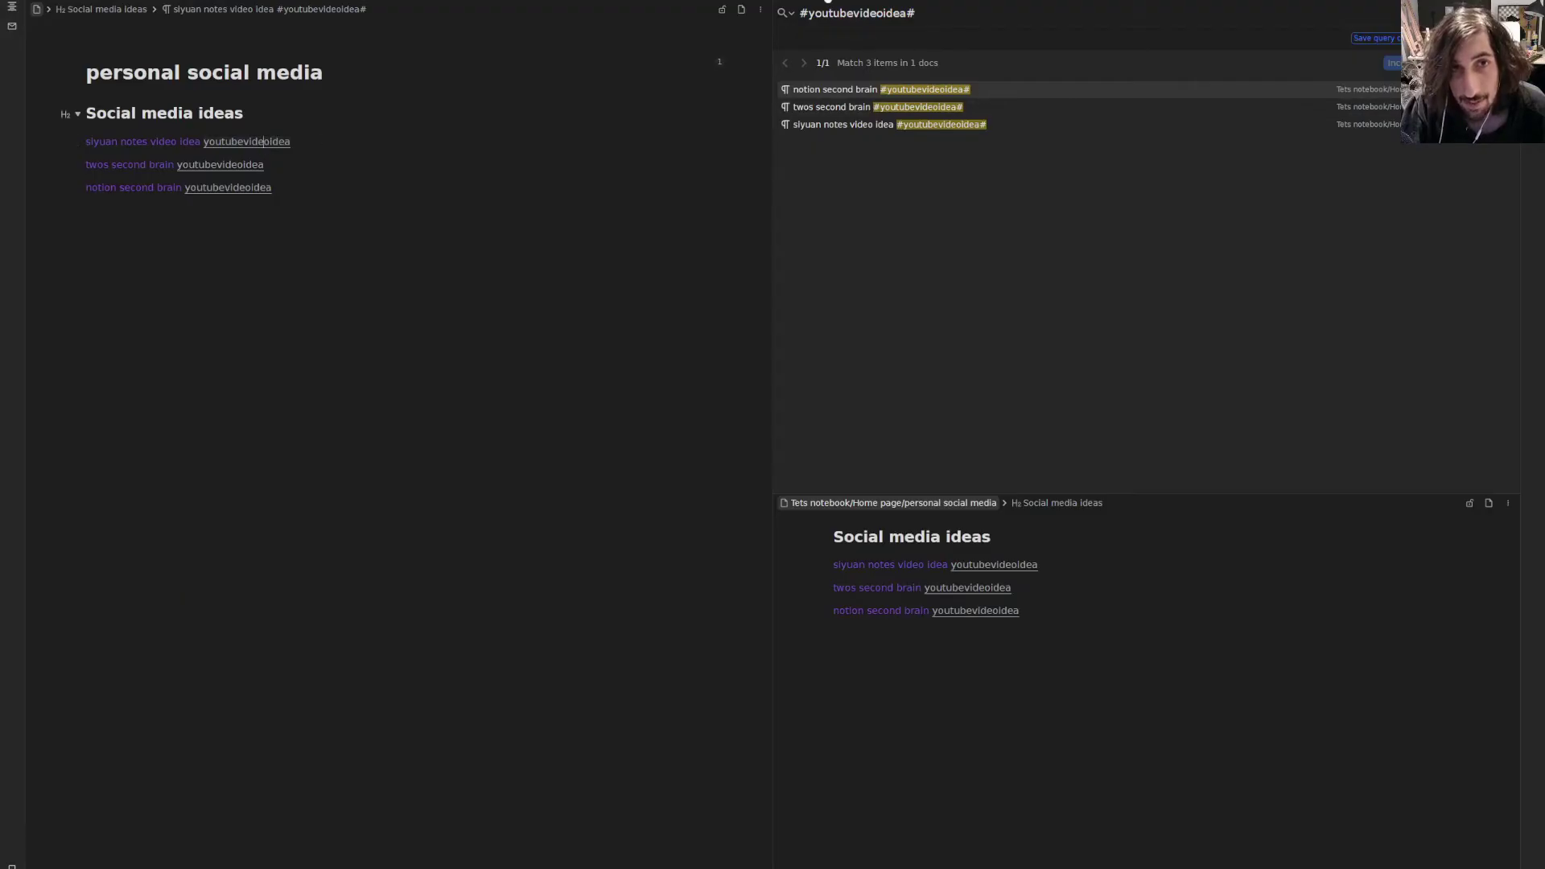
{"action": "left_click", "coordinate": [828, 1]}
{"action": "left_click", "coordinate": [268, 143]}
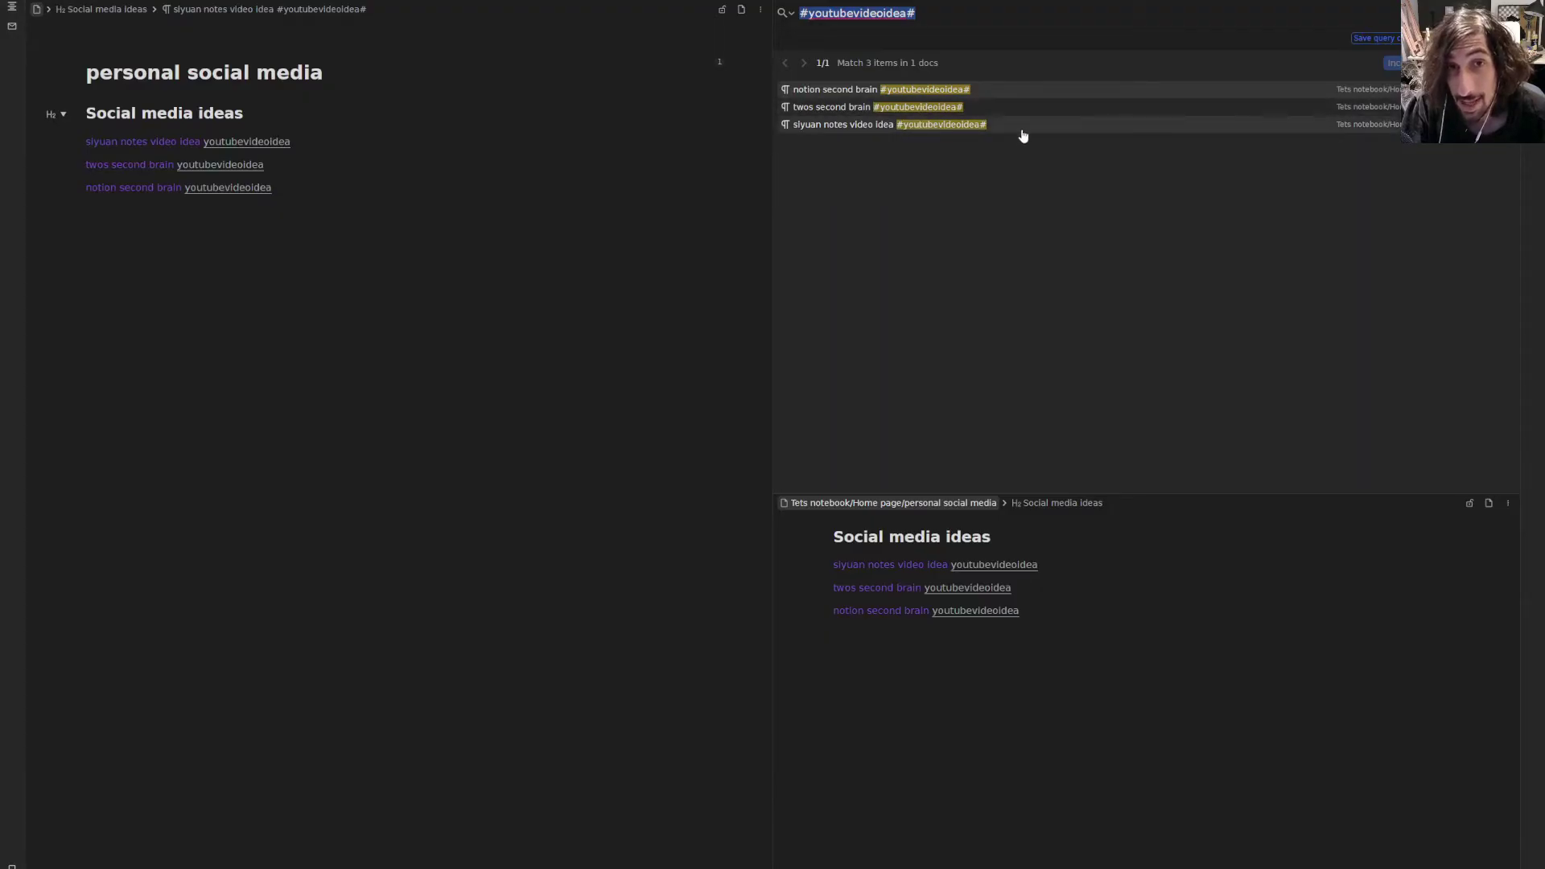
{"action": "left_click", "coordinate": [993, 103]}
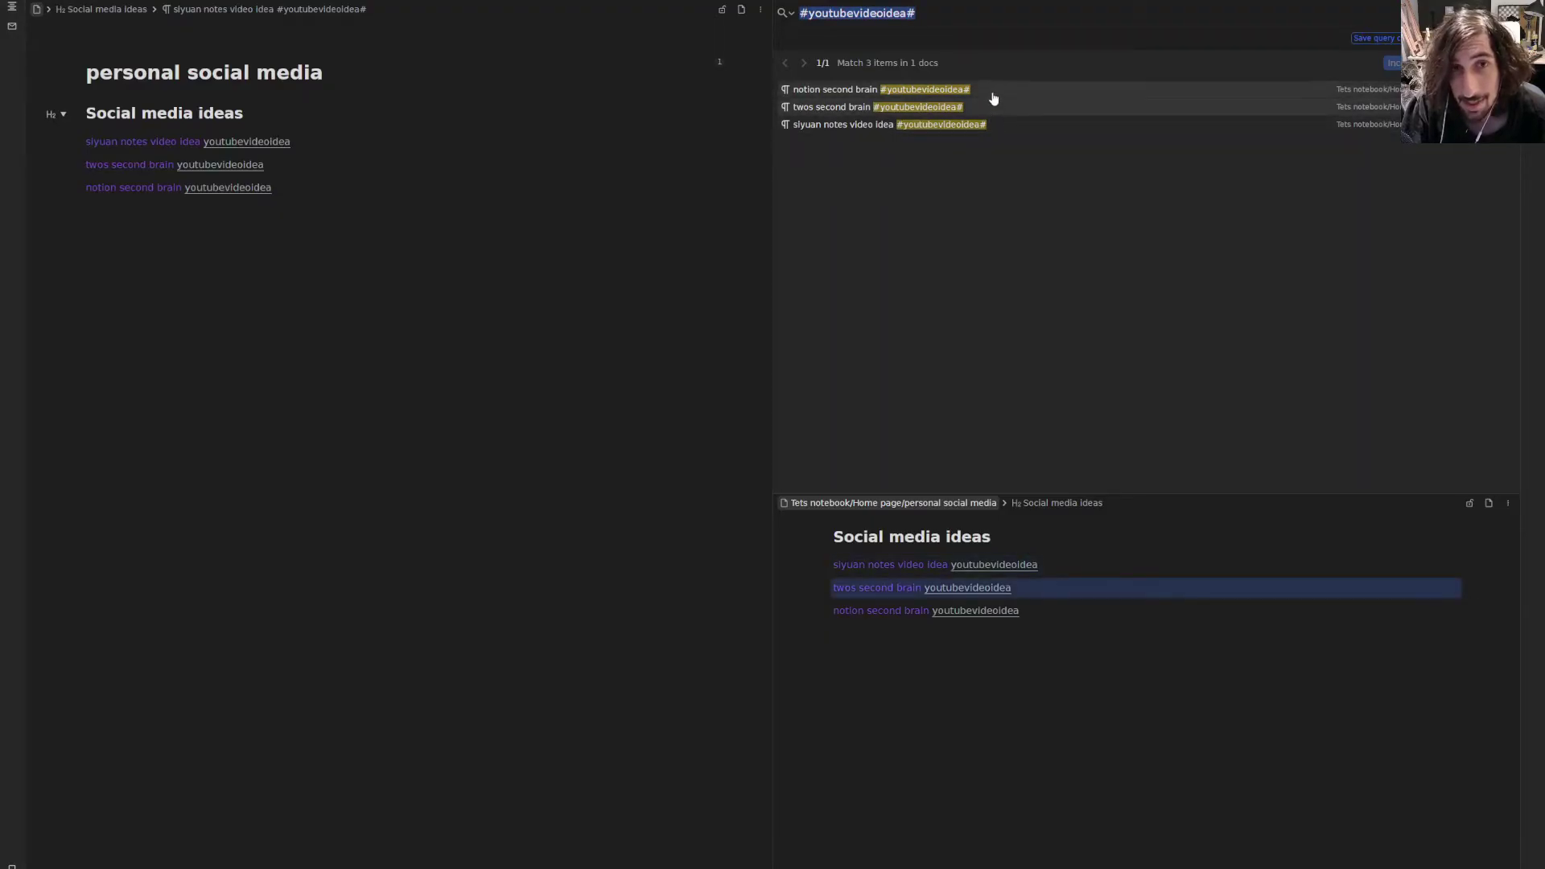
{"action": "left_click", "coordinate": [995, 90]}
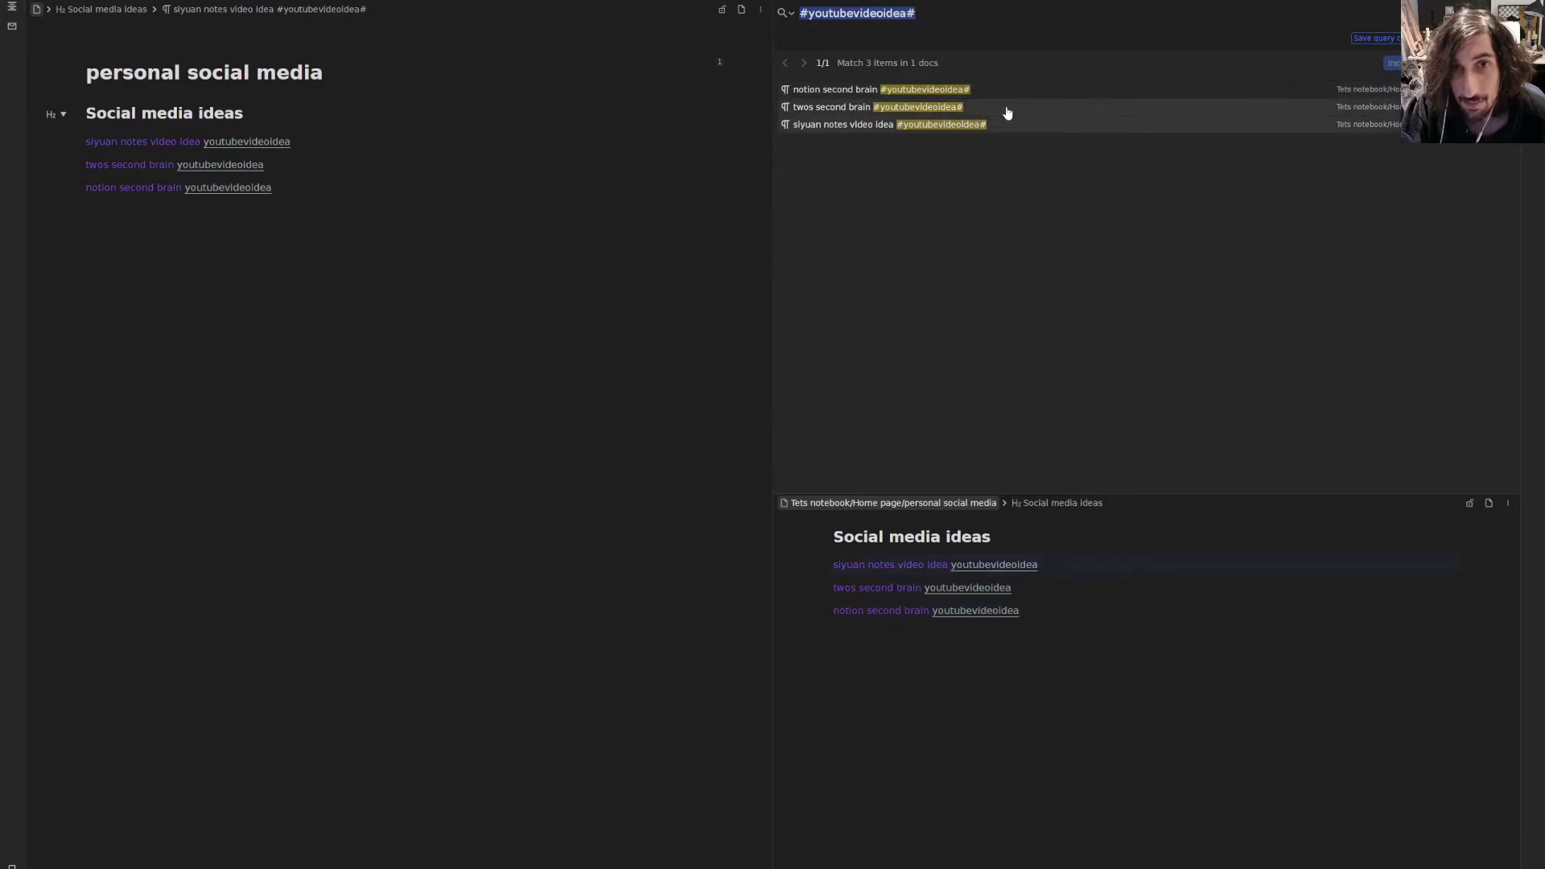
{"action": "left_click", "coordinate": [1003, 120]}
{"action": "left_click", "coordinate": [1003, 107]}
{"action": "left_click", "coordinate": [1000, 89]}
{"action": "left_click", "coordinate": [1018, 127]}
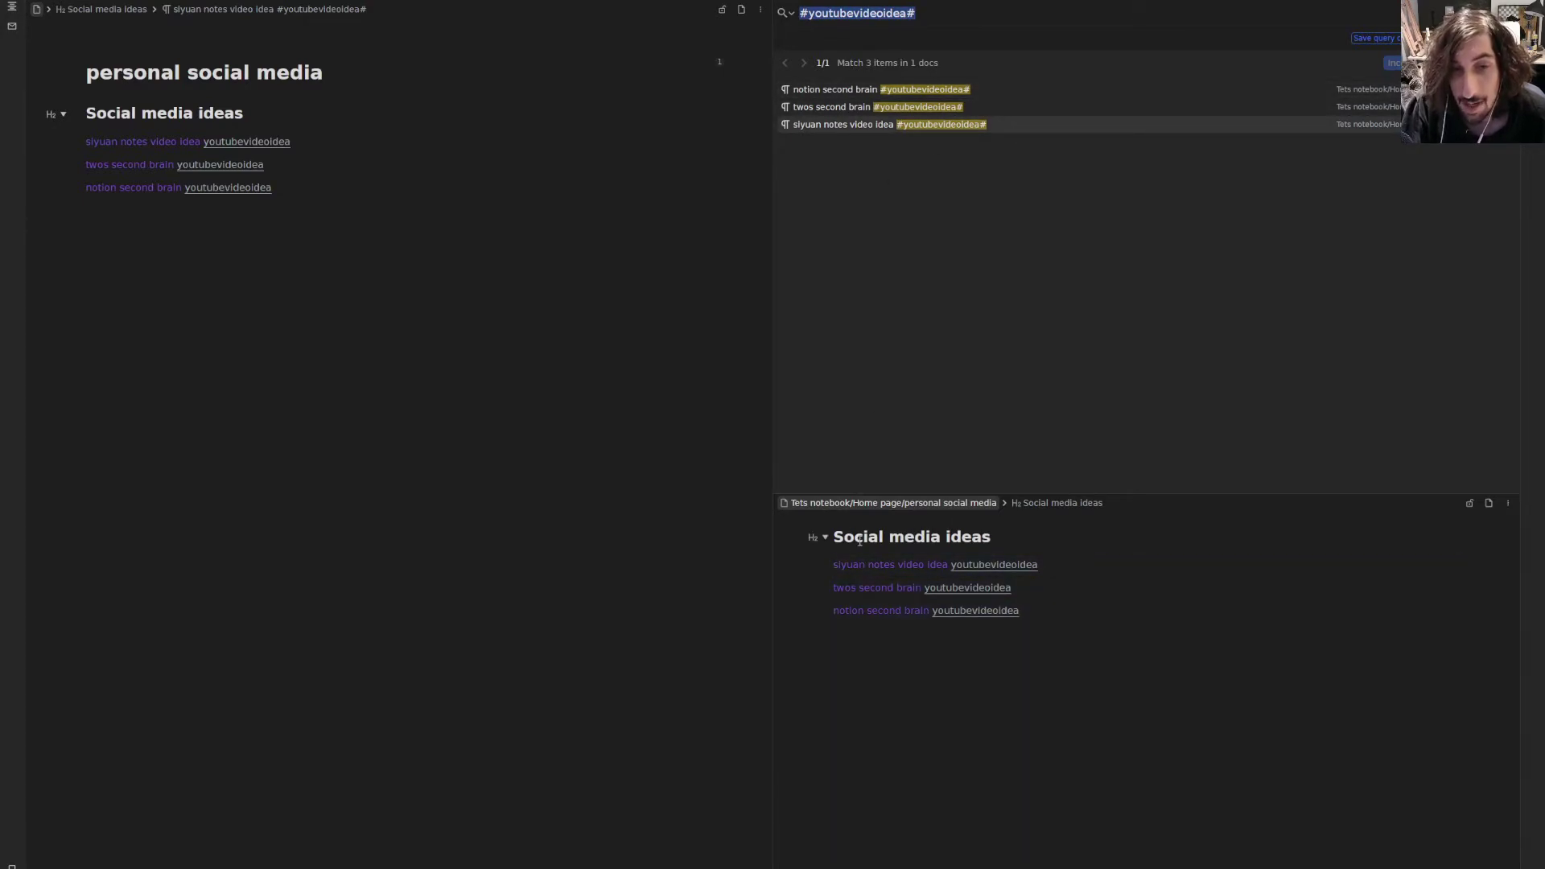
{"action": "left_click", "coordinate": [793, 1]}
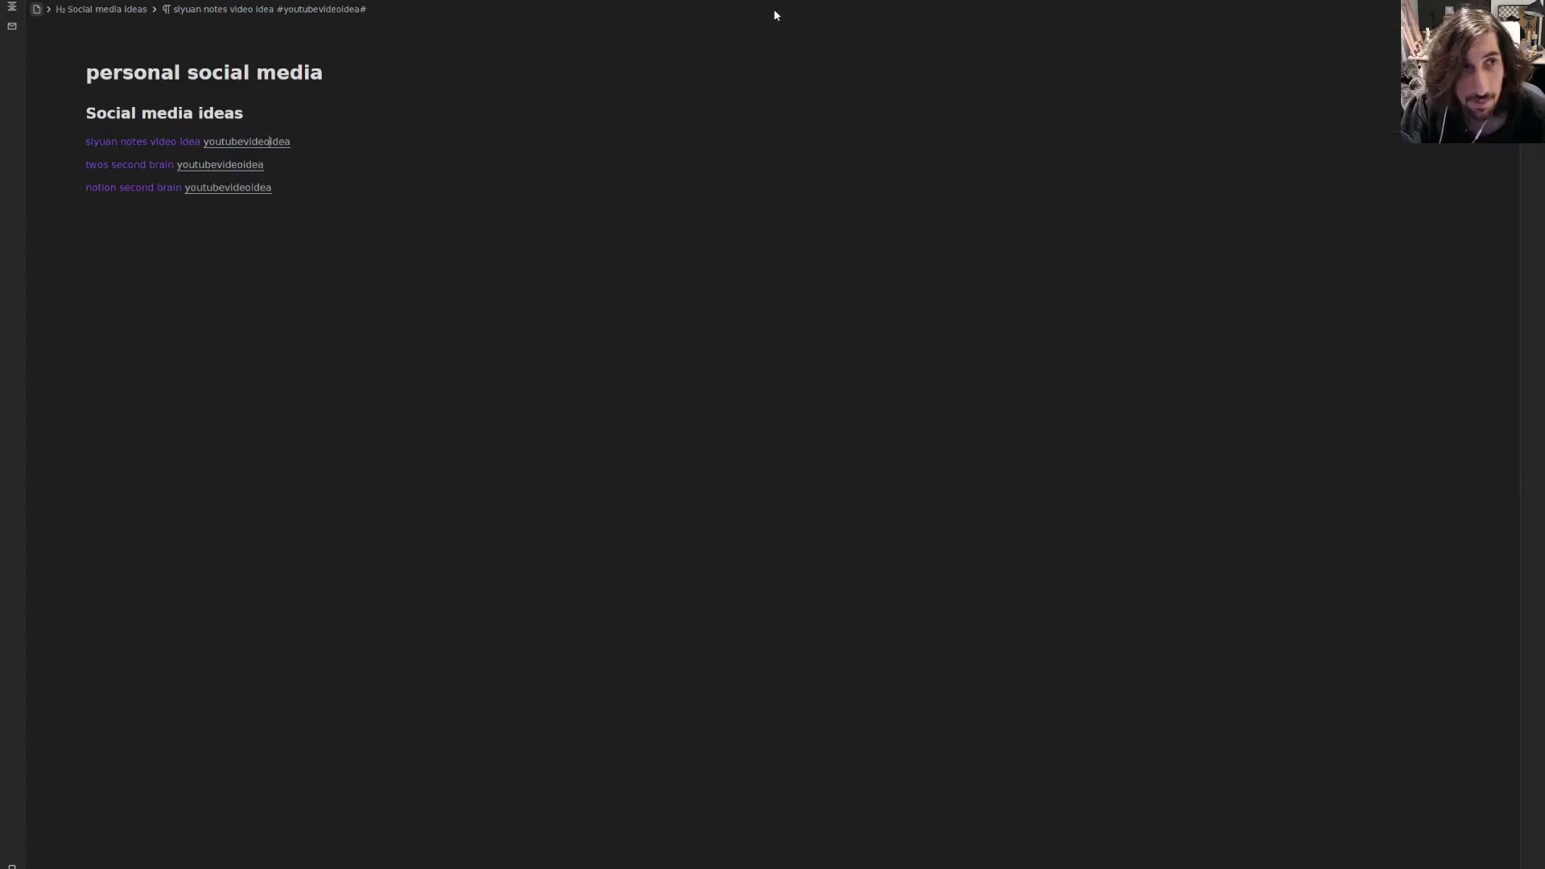
- Back on Home page, reference the existing Inbox document on a new line below archive
{"action": "key", "text": "alt+Left"}
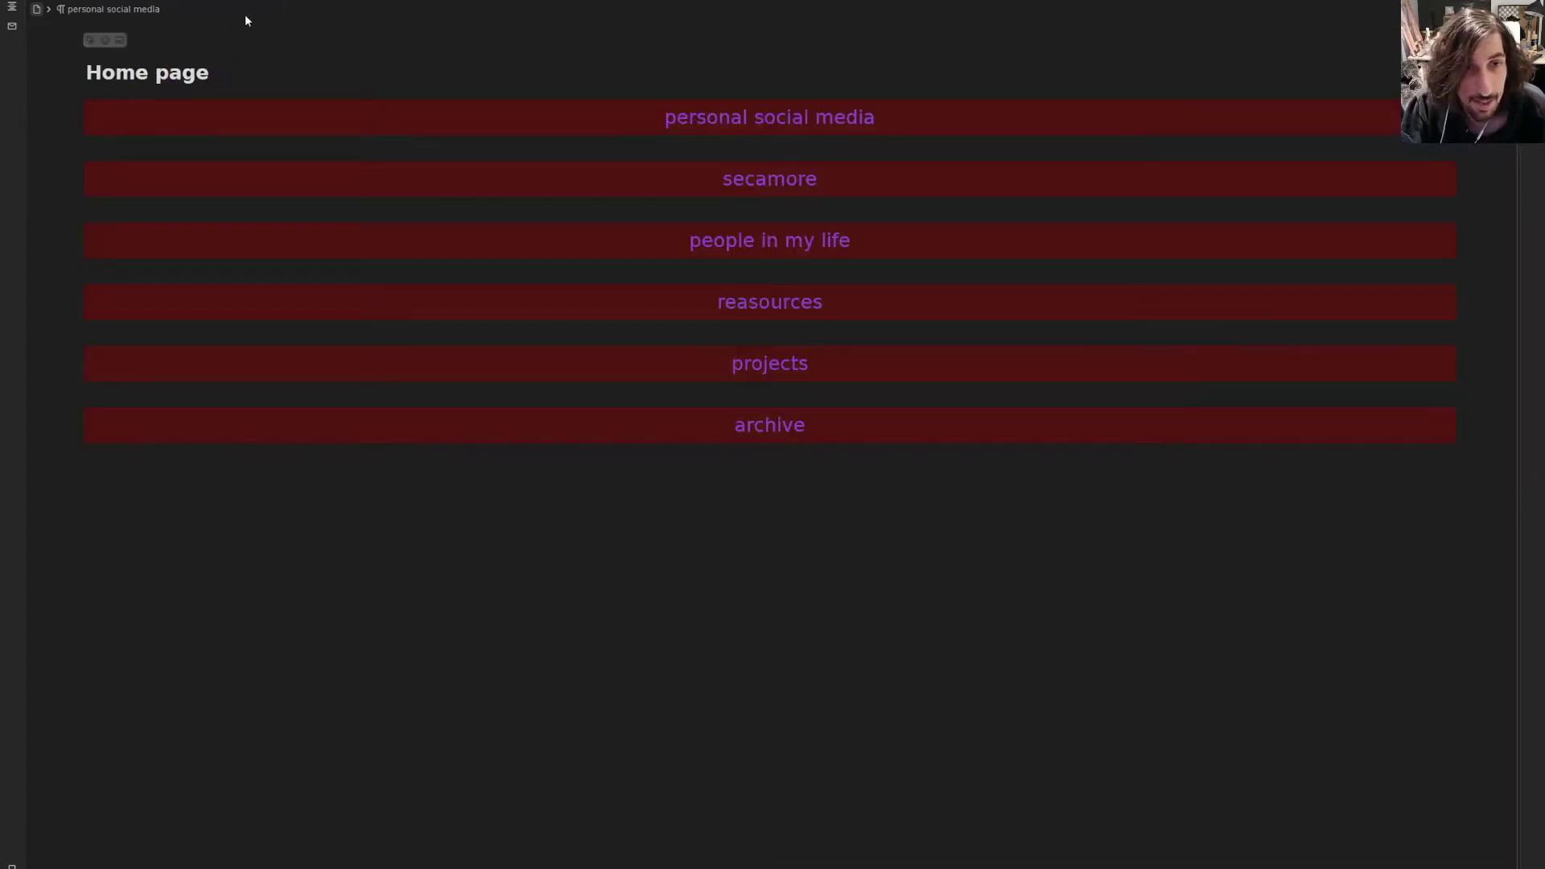
{"action": "left_click", "coordinate": [473, 487]}
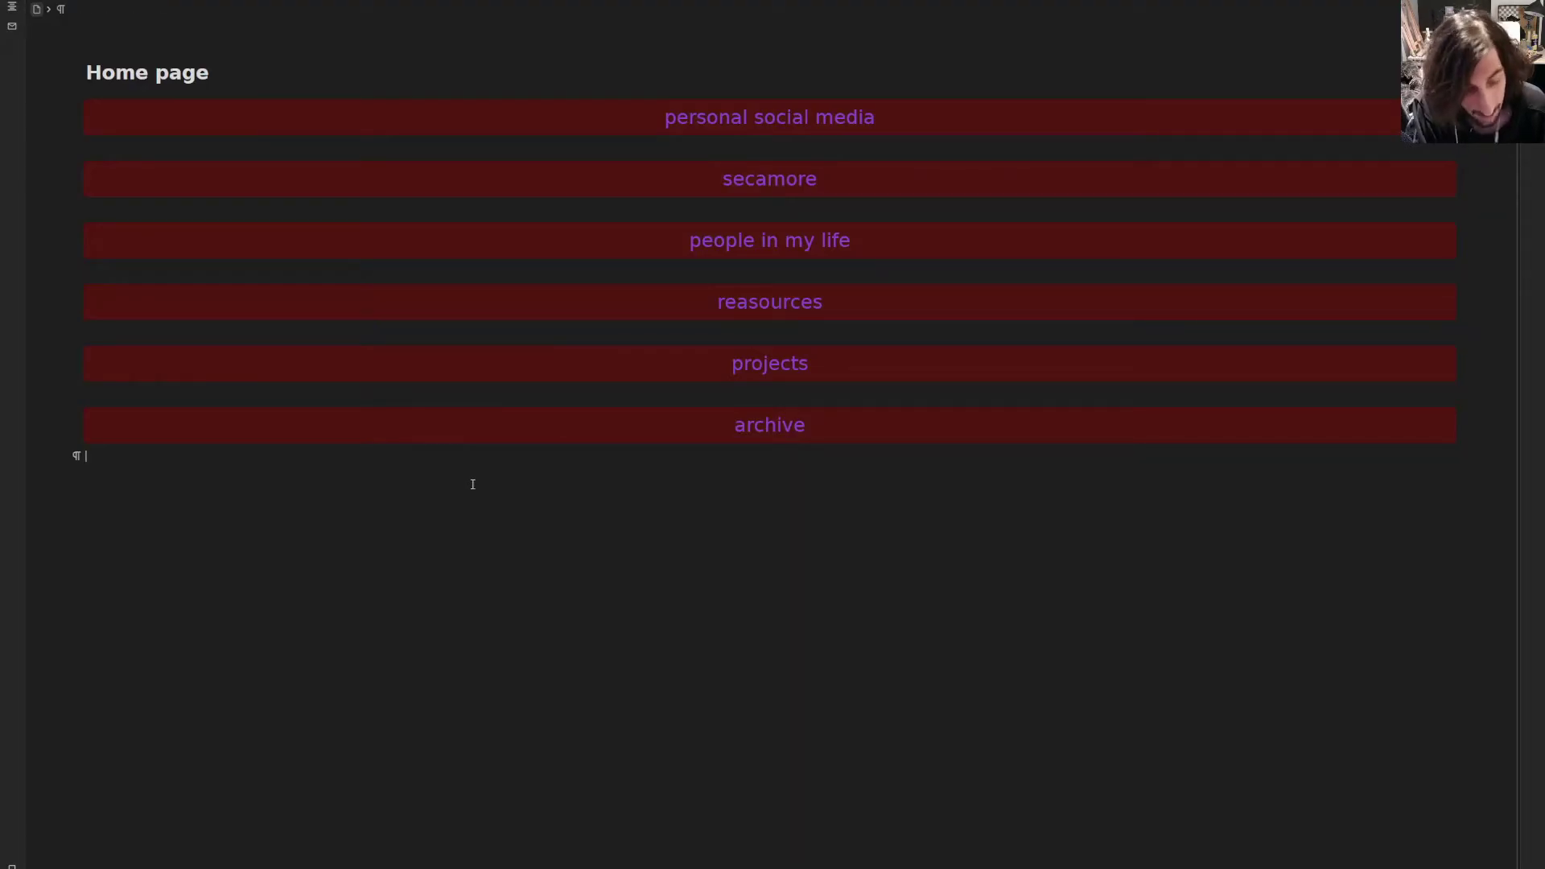
{"action": "type", "text": "((inbokk"}
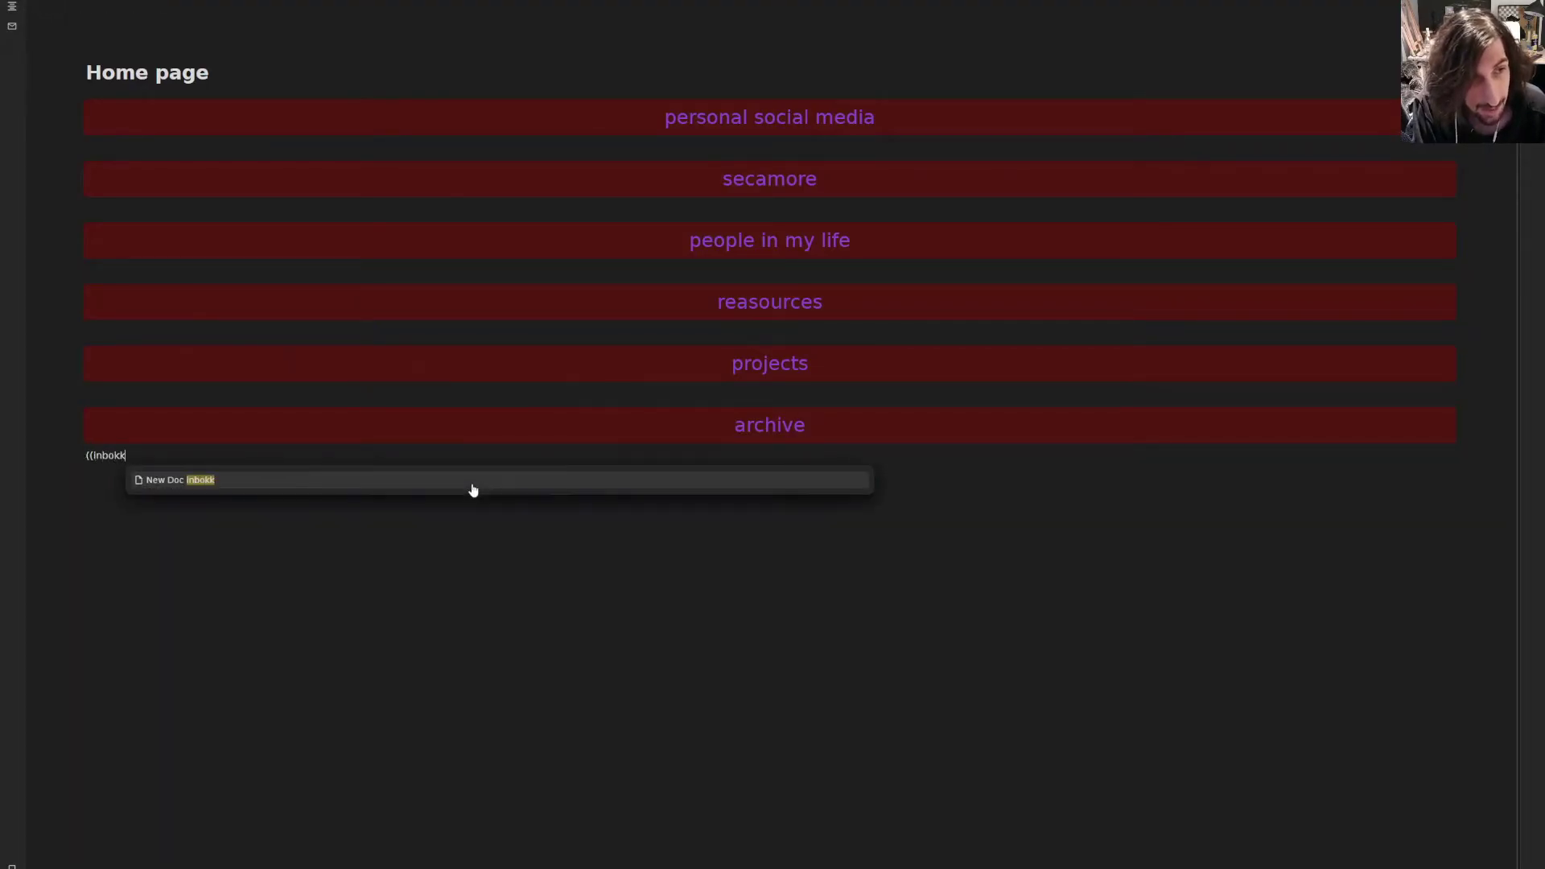
{"action": "key", "text": "BackSpace"}
{"action": "key", "text": "BackSpace"}
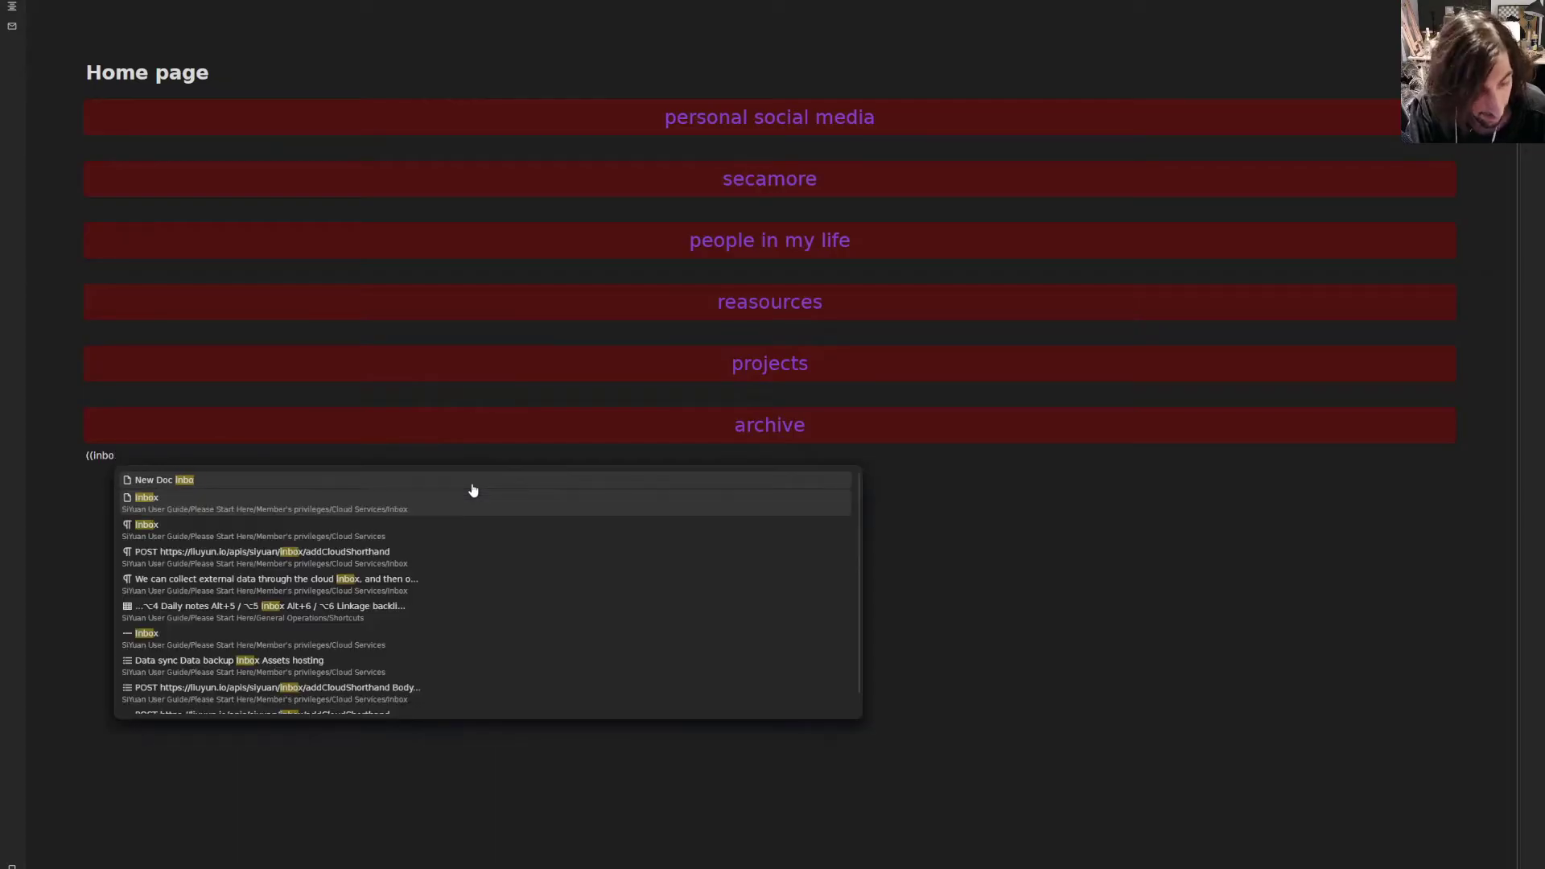
{"action": "type", "text": "x"}
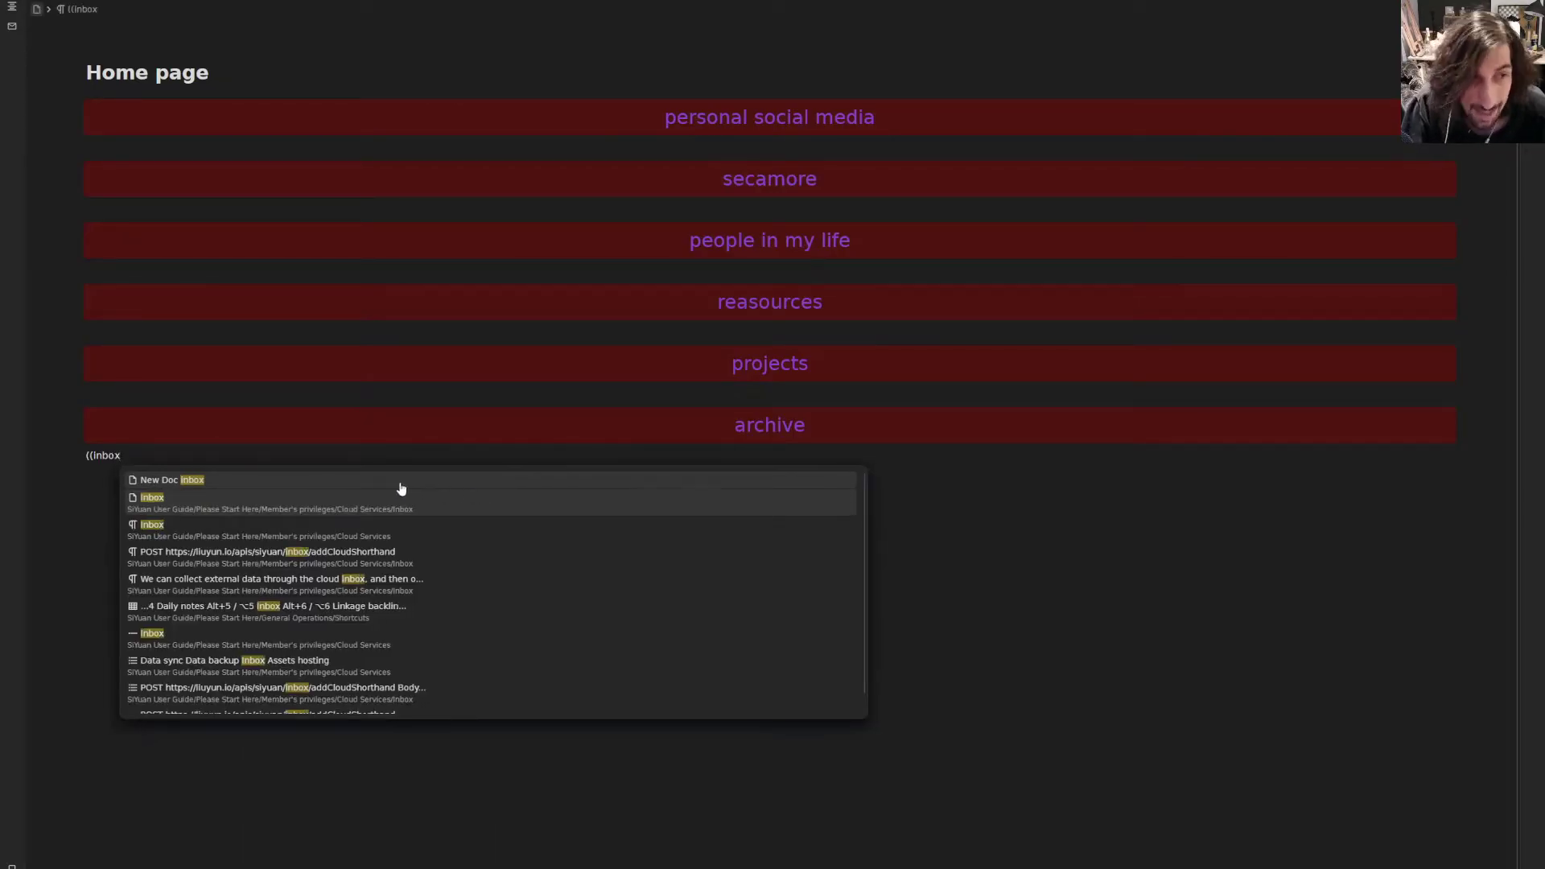
{"action": "left_click", "coordinate": [297, 511]}
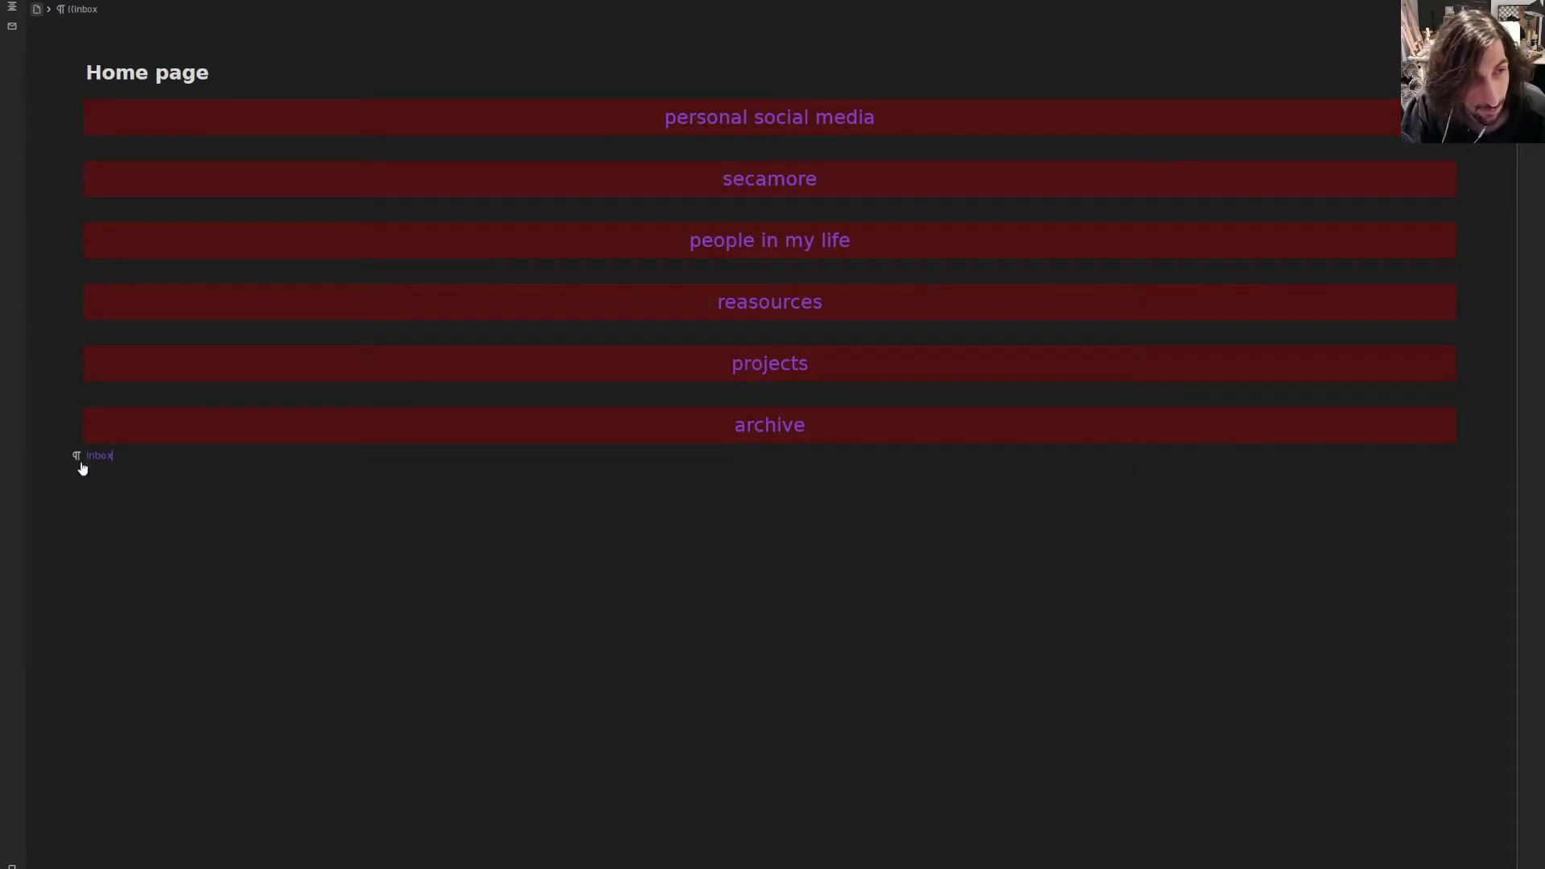
{"action": "left_click", "coordinate": [77, 461]}
{"action": "mouse_move", "coordinate": [103, 507]}
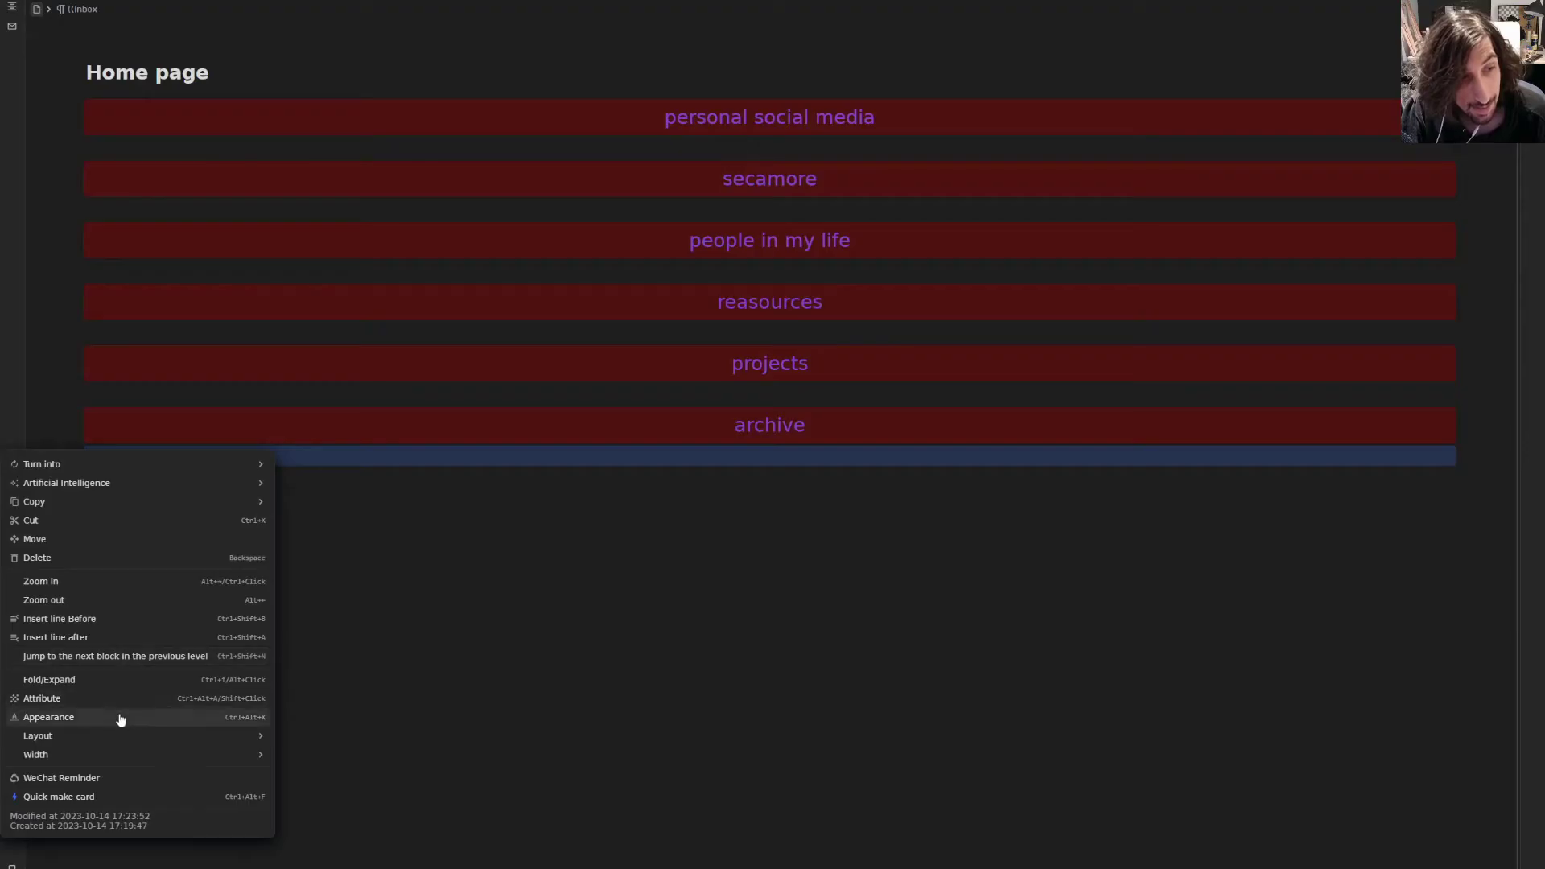
{"action": "left_click", "coordinate": [383, 532]}
- Replace the Inbox link with a newly created 'inbox' page and open it
{"action": "left_click", "coordinate": [102, 456]}
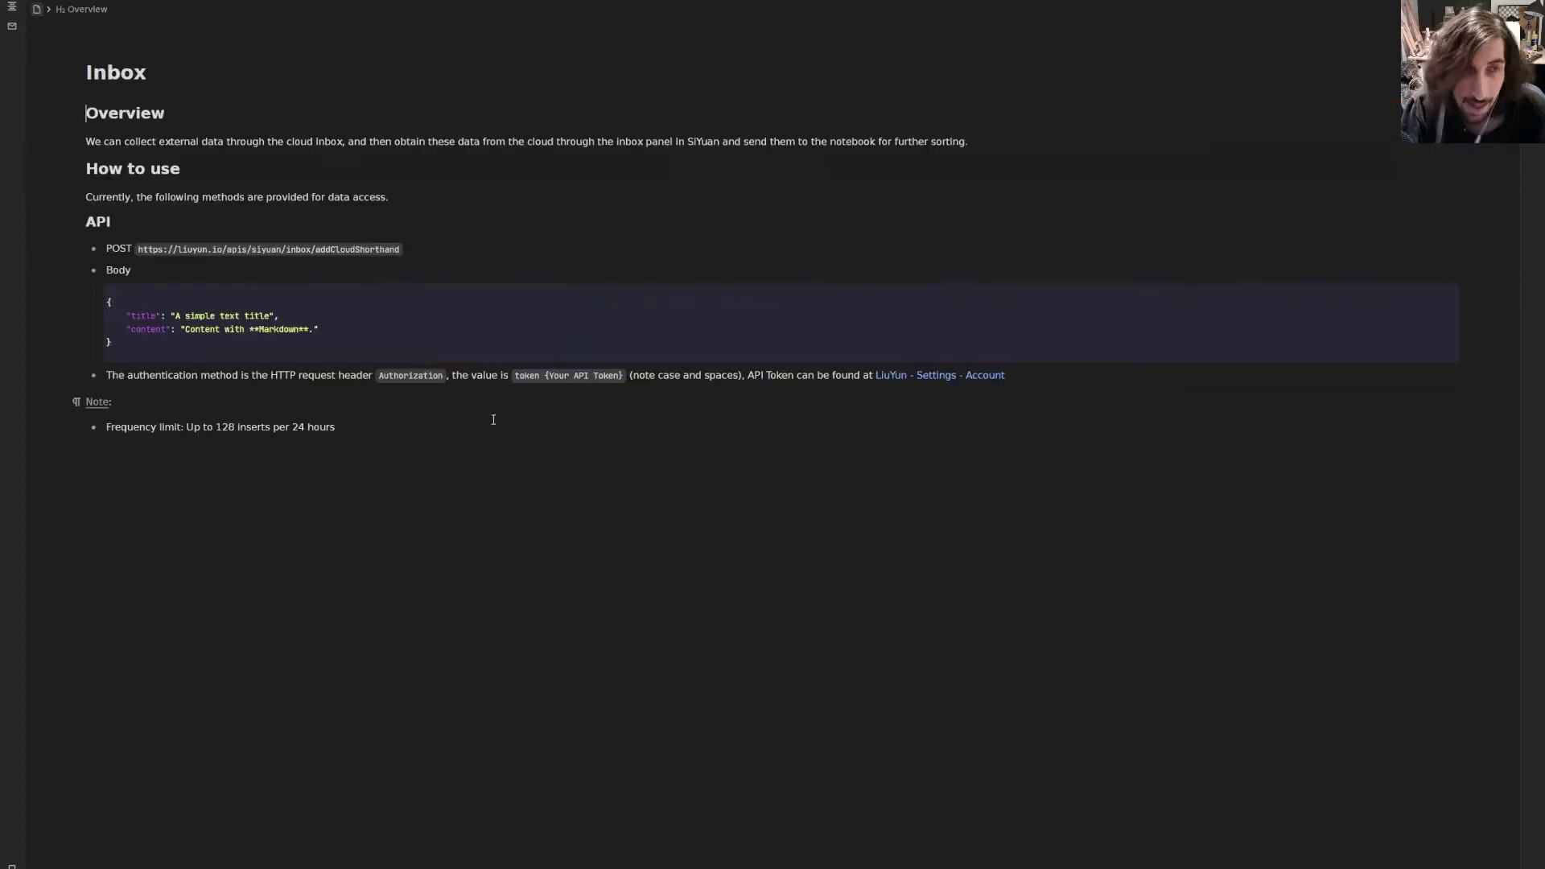
{"action": "key", "text": "alt+Left"}
{"action": "left_click_drag", "start_coordinate": [193, 418], "coordinate": [70, 418]}
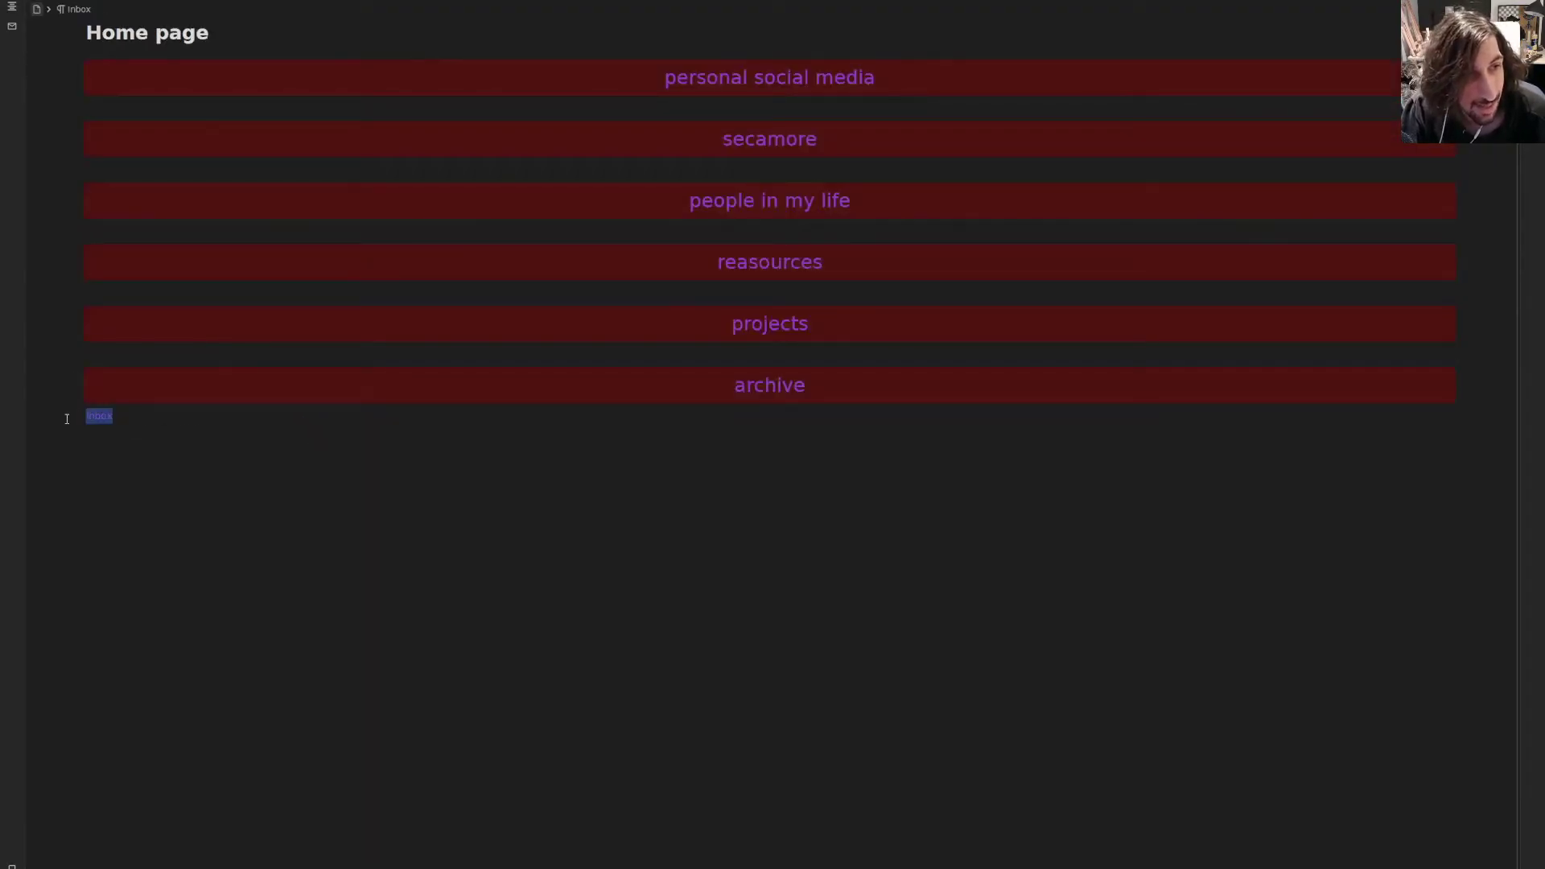
{"action": "key", "text": "BackSpace"}
{"action": "type", "text": "(("}
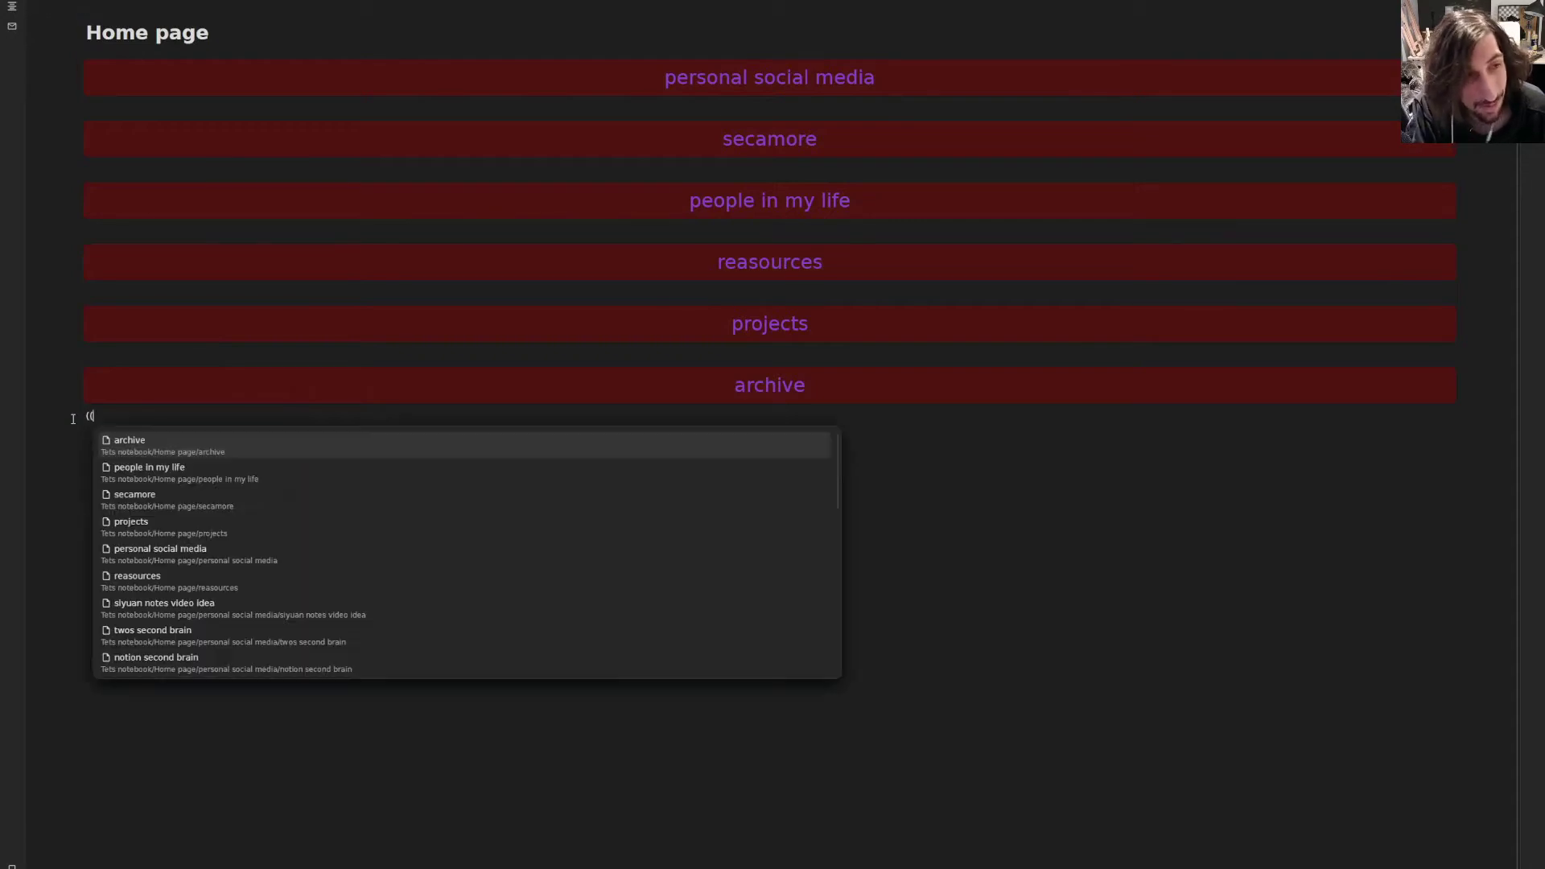
{"action": "type", "text": "inbox"}
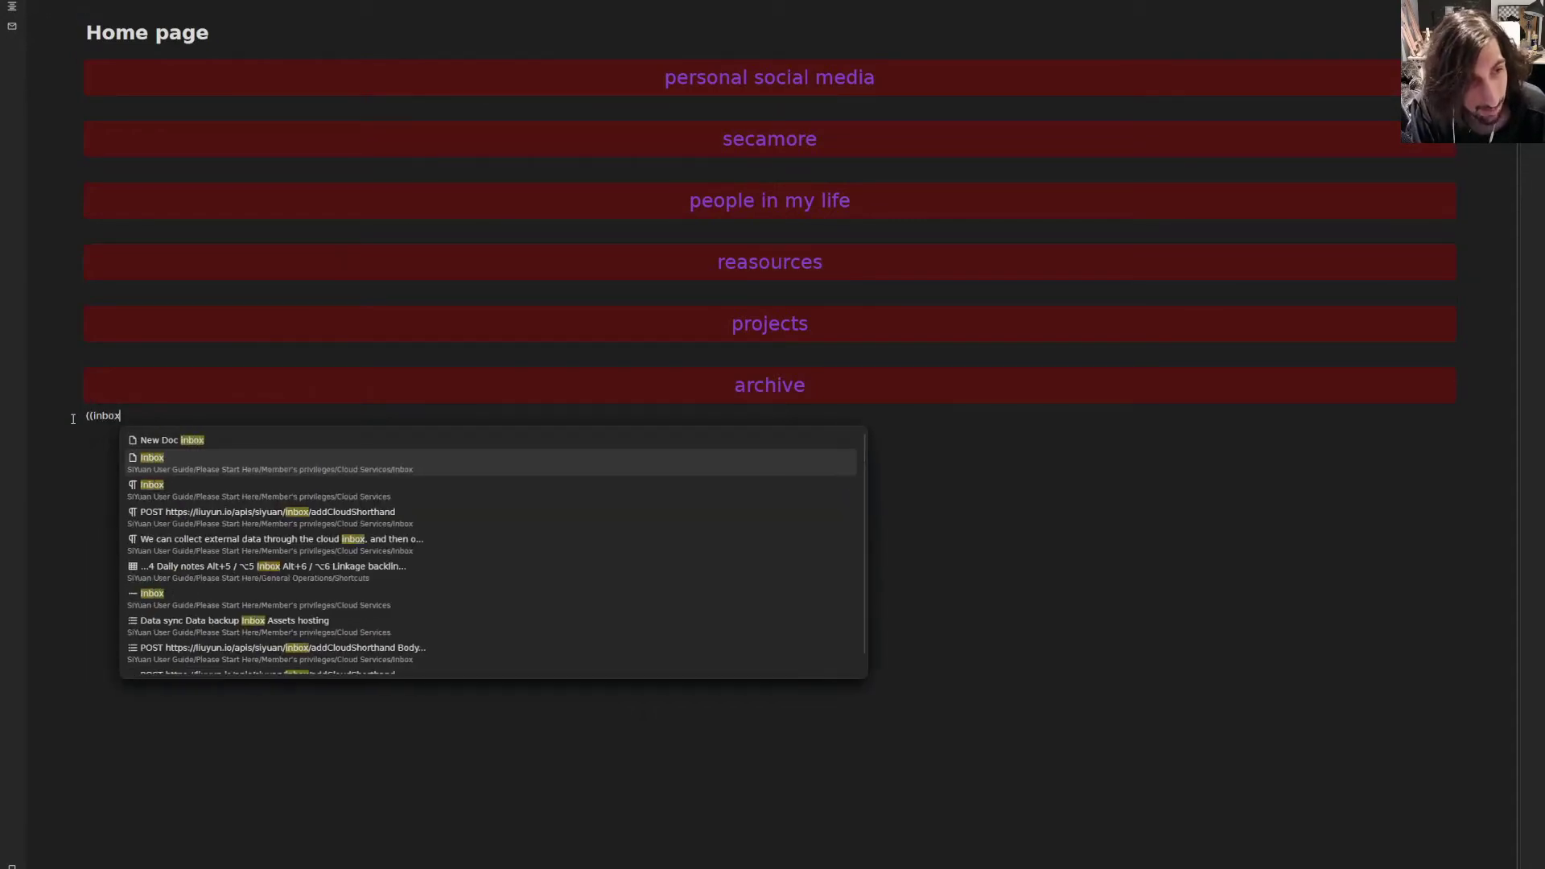
{"action": "left_click", "coordinate": [241, 460]}
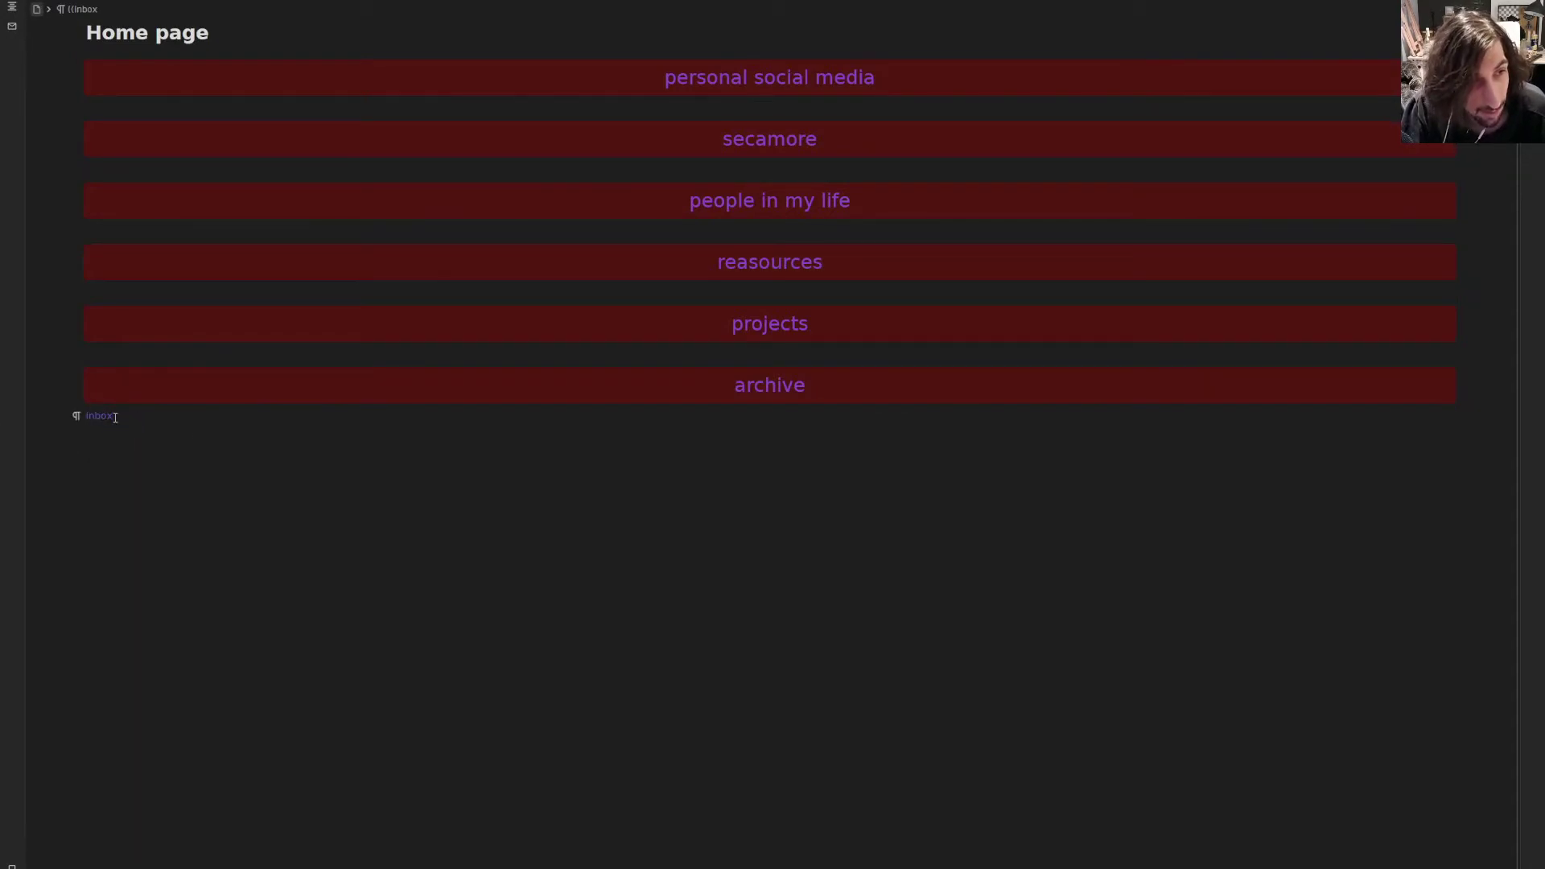
{"action": "left_click", "coordinate": [90, 418]}
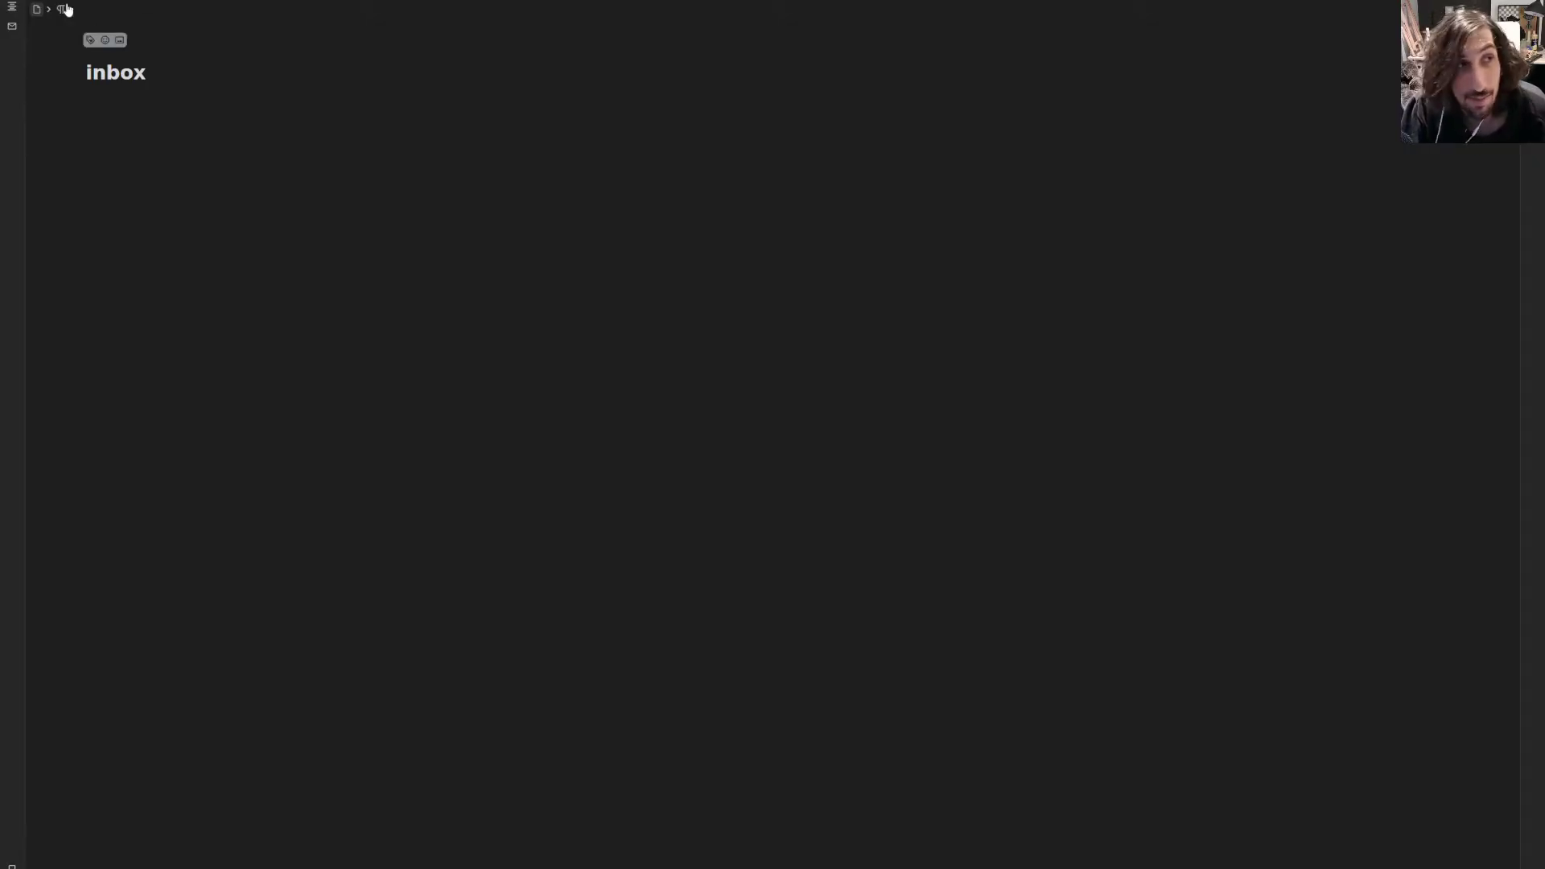
- Add 'how to journal' tagged #youtubevideoidea to the inbox, then return to the Home page
{"action": "left_click", "coordinate": [12, 27]}
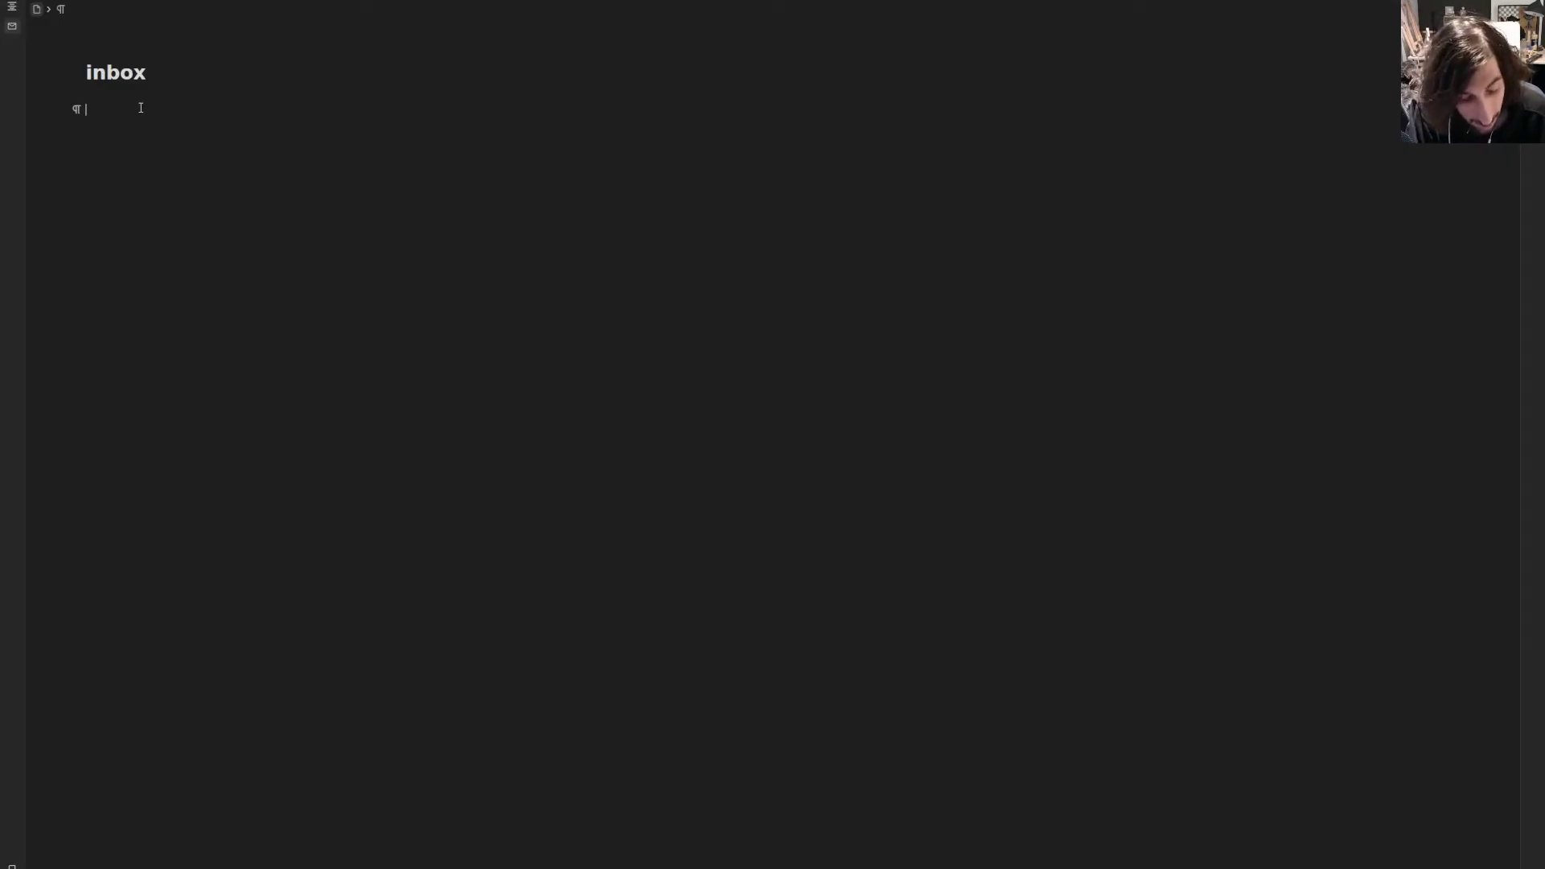
{"action": "type", "text": "how to journal"}
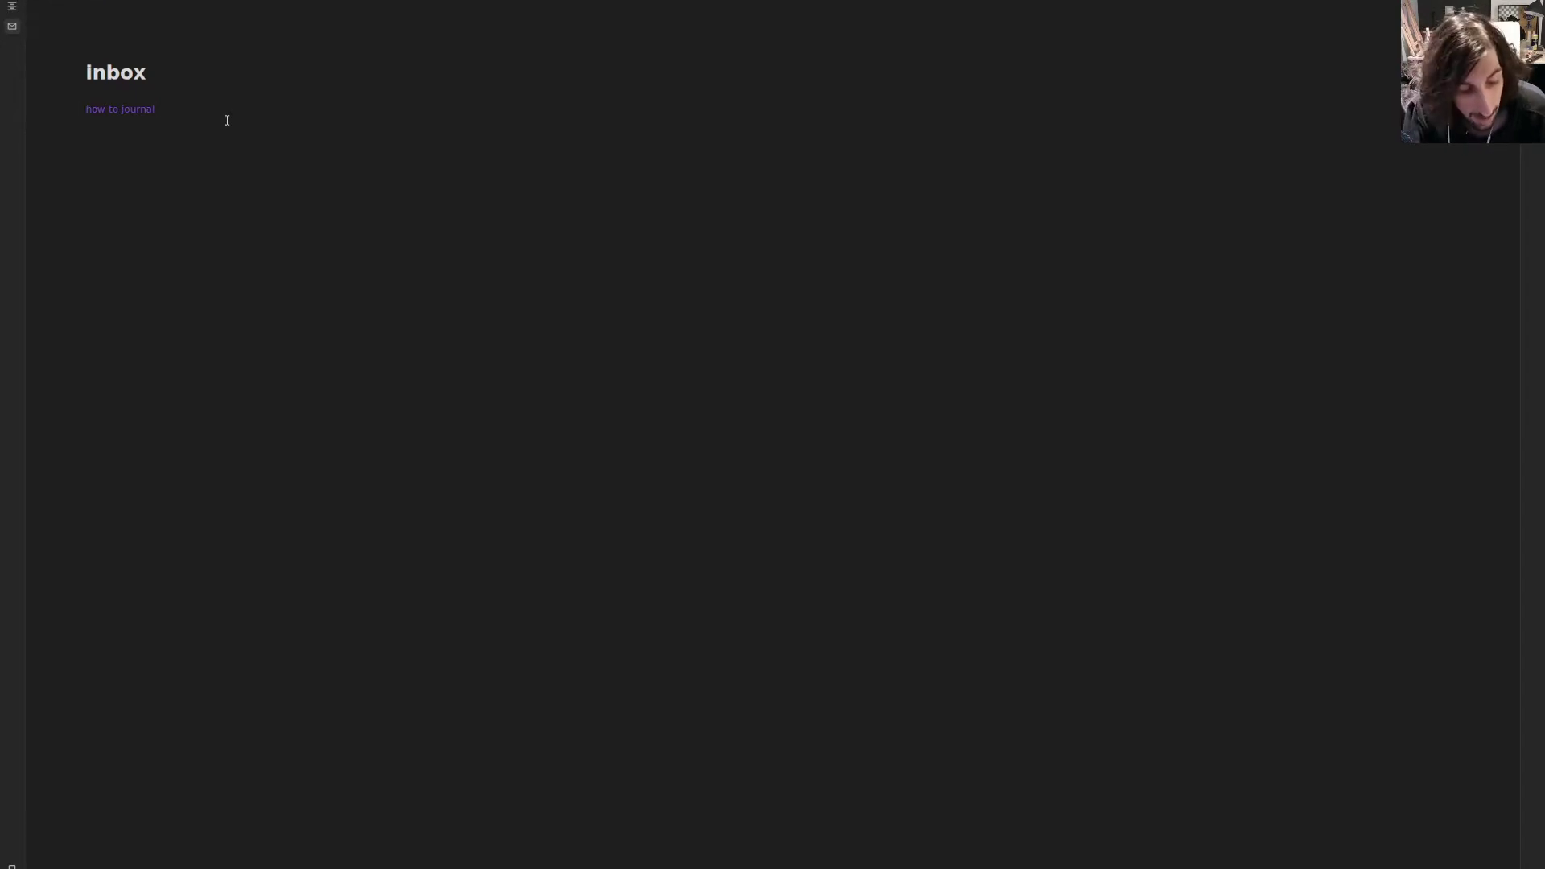
{"action": "type", "text": " #youtube"}
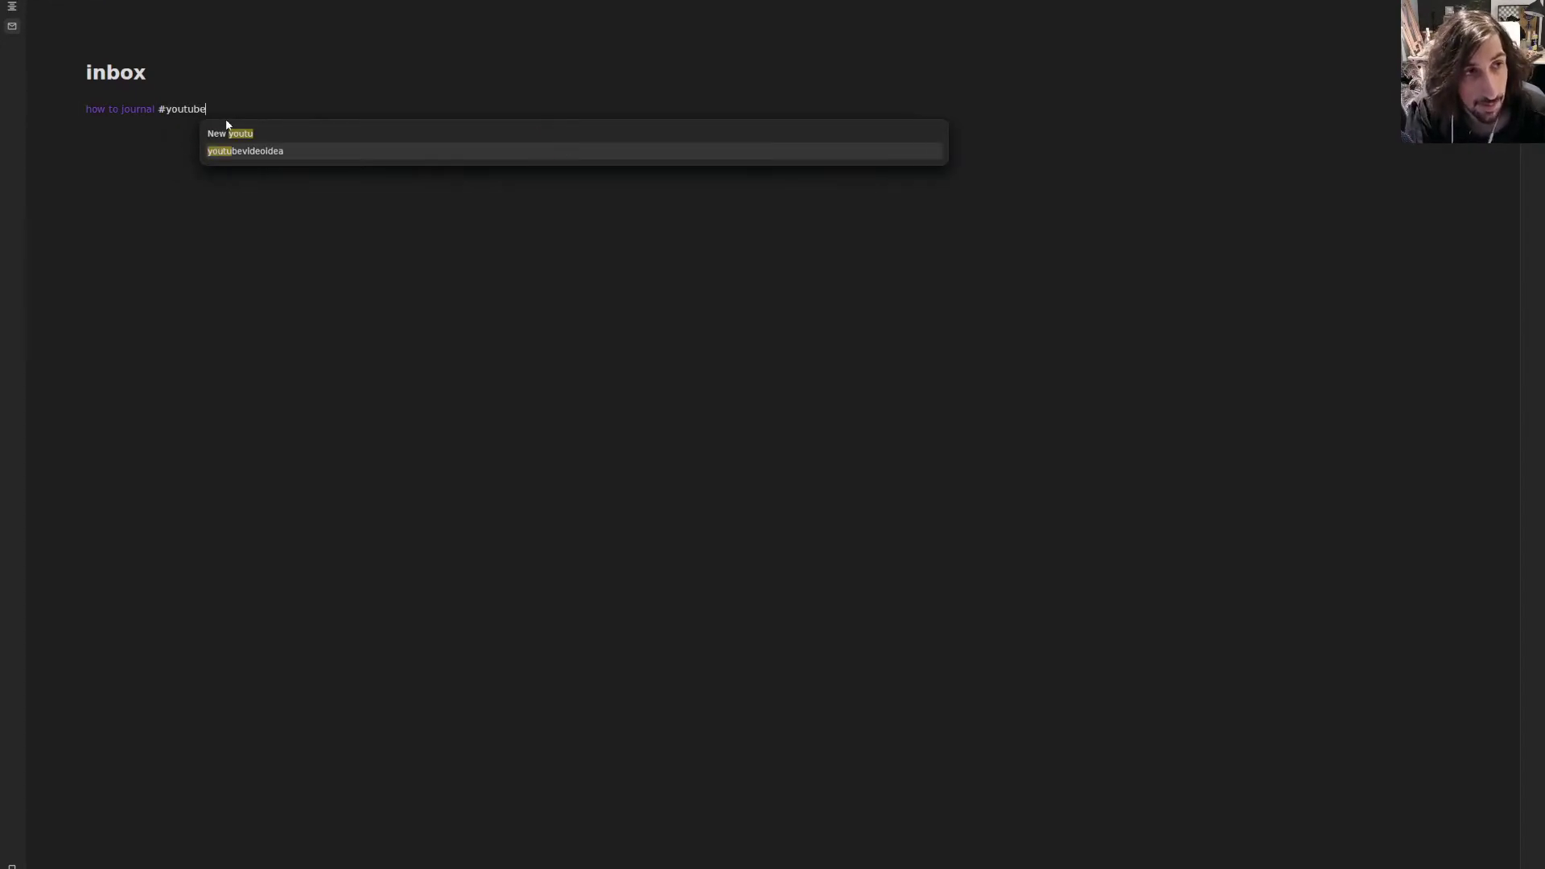
{"action": "key", "text": "Return"}
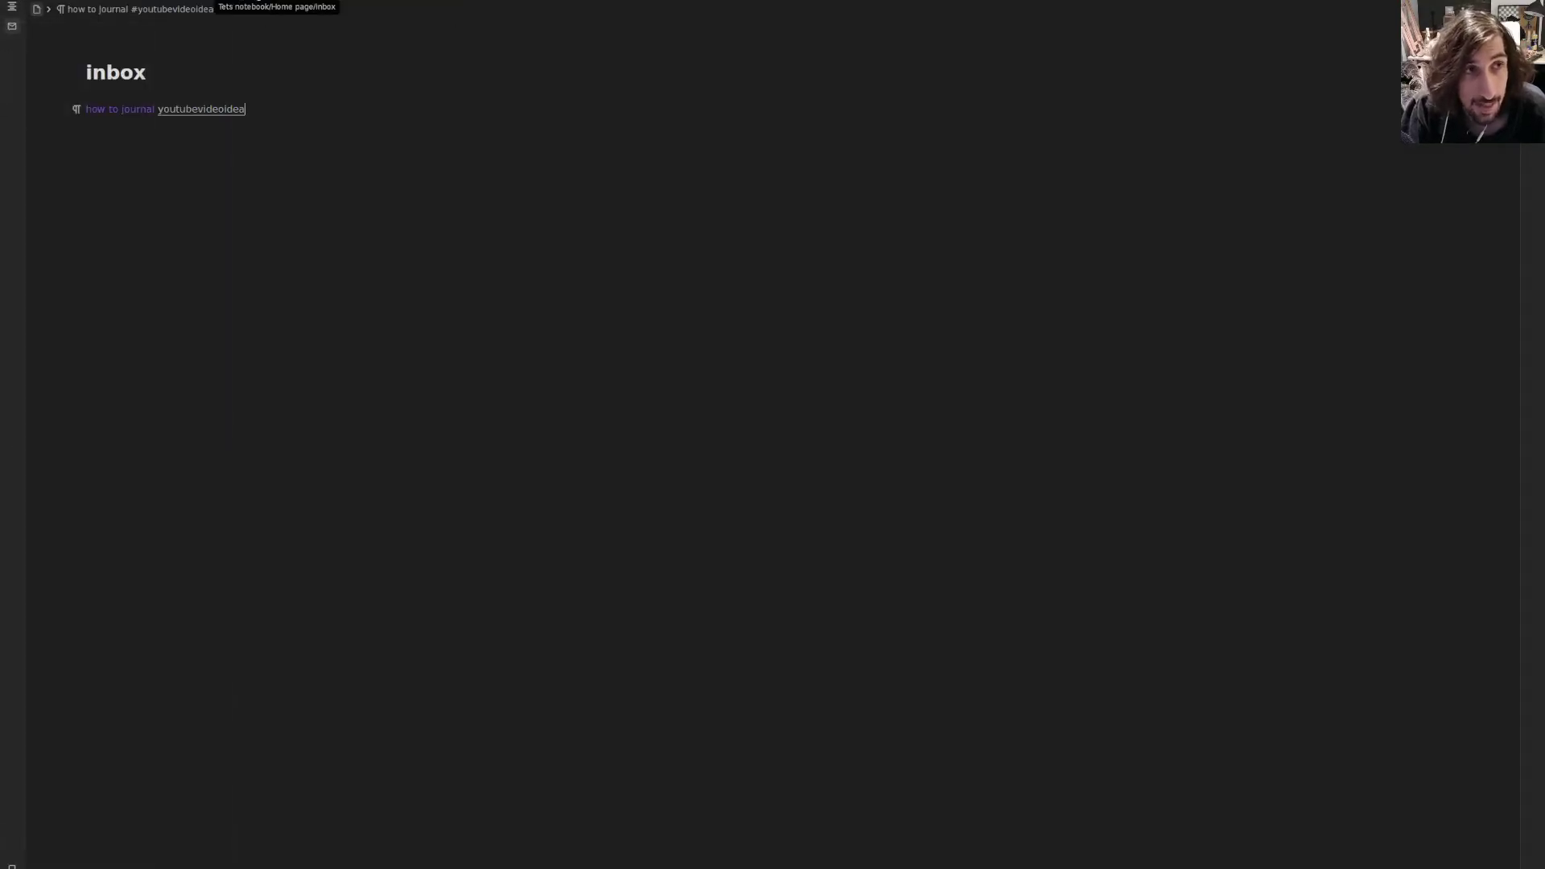
{"action": "left_click", "coordinate": [249, 3]}
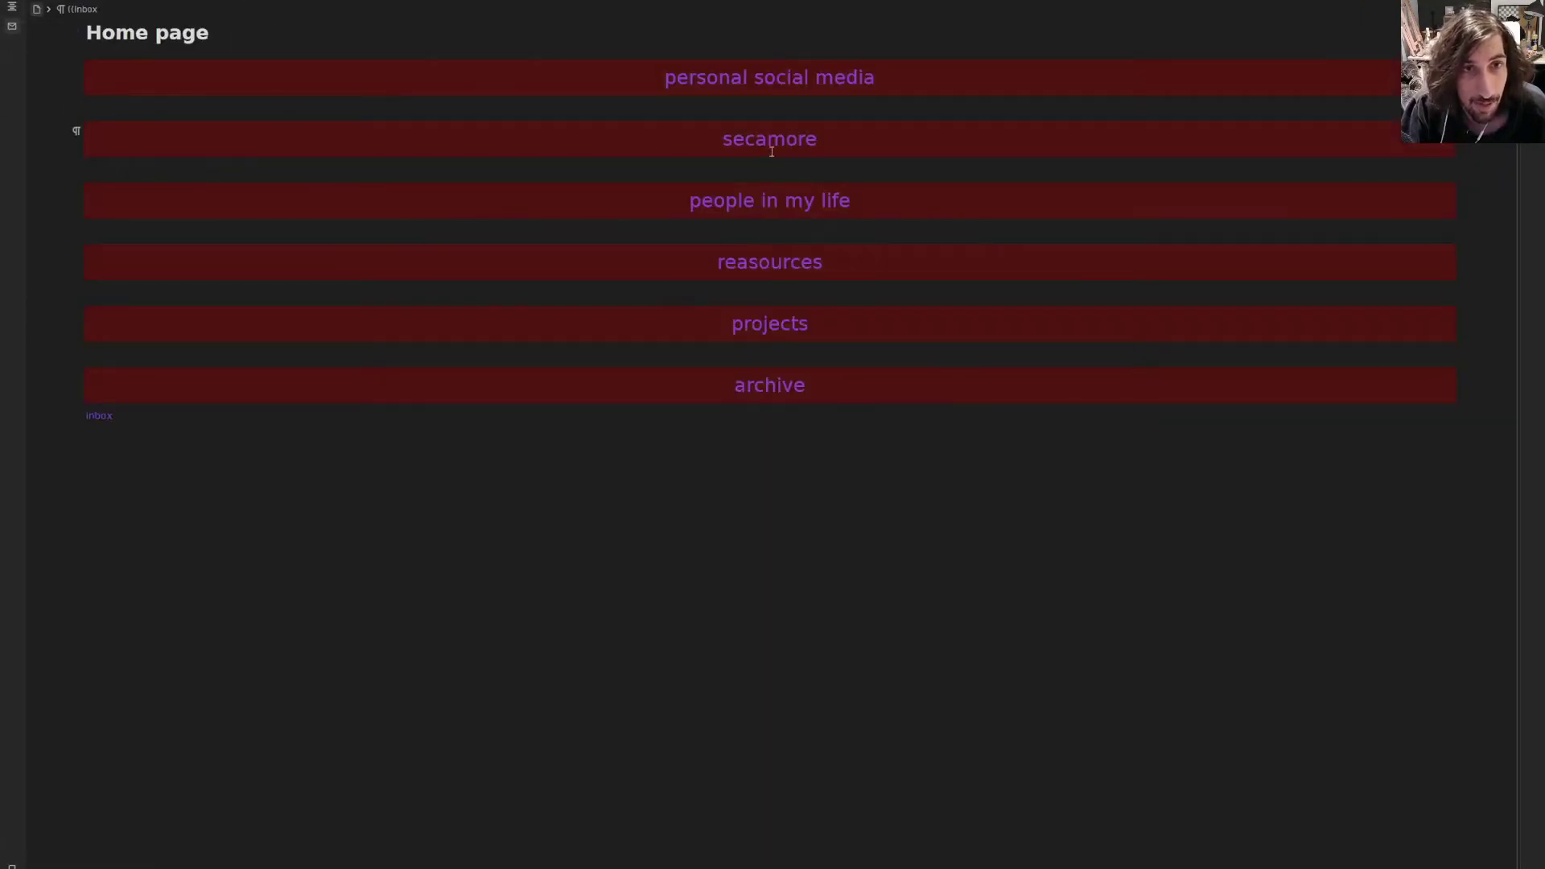
- On the personal social media page, list all #youtubevideoidea blocks and select the how to journal result
{"action": "left_click", "coordinate": [803, 77]}
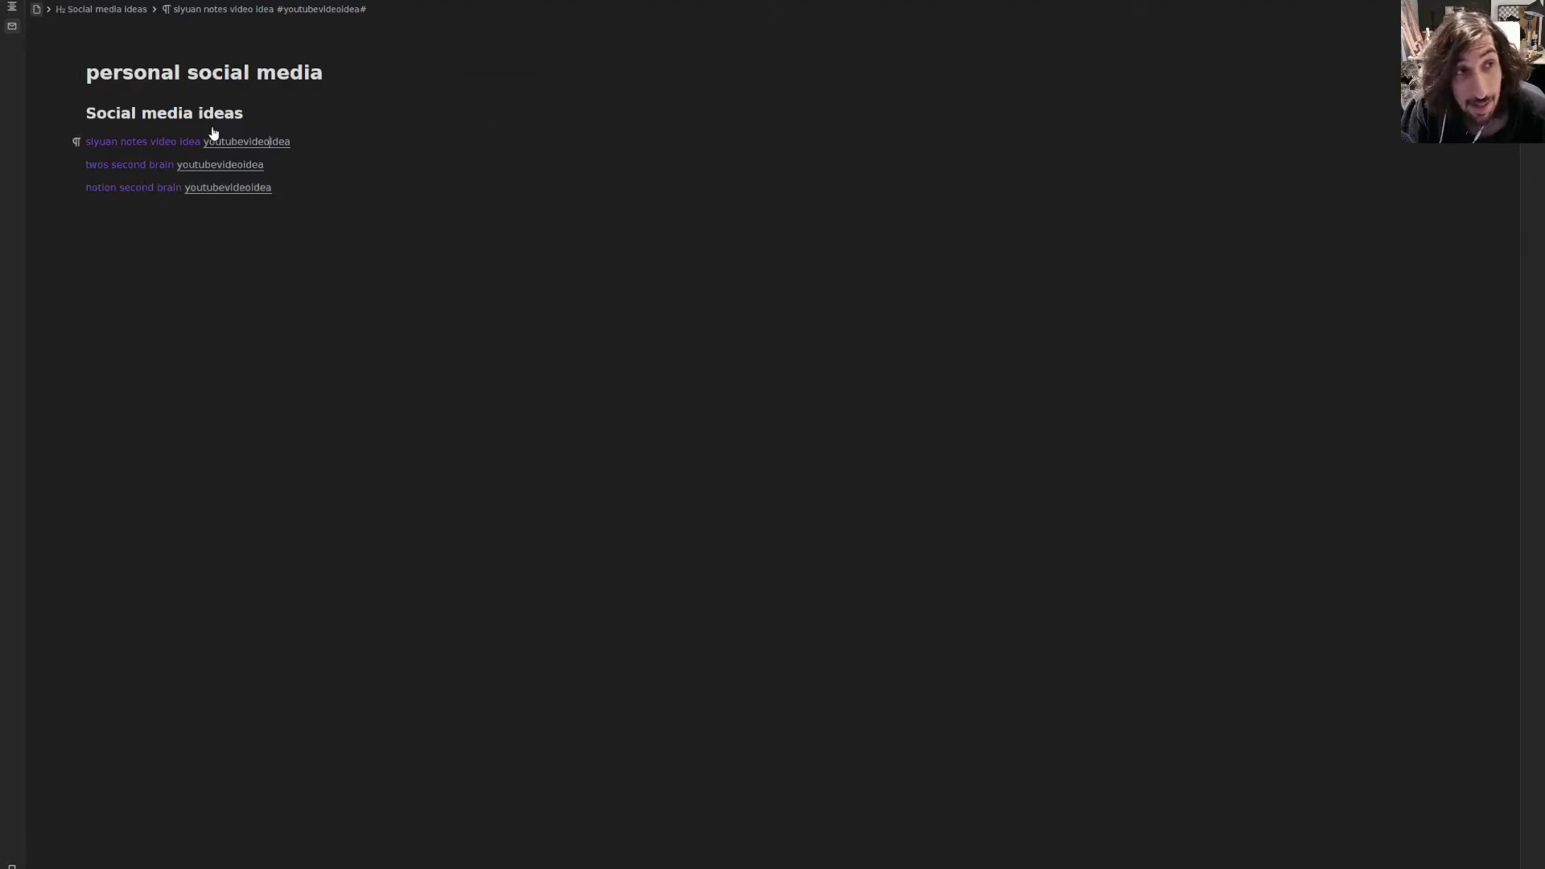
{"action": "left_click", "coordinate": [231, 189]}
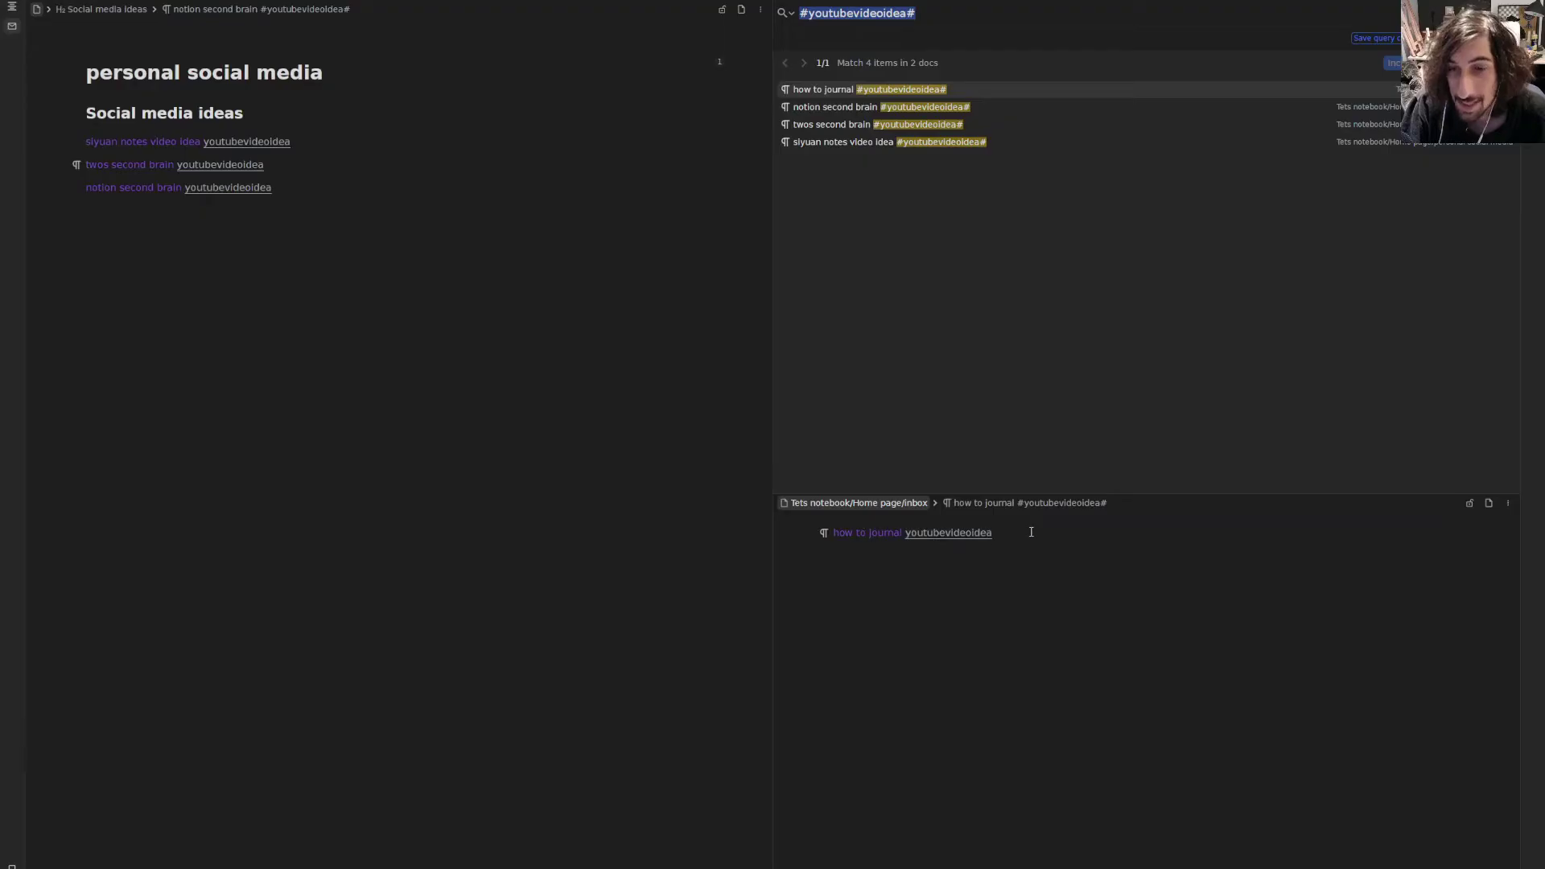
{"action": "left_click", "coordinate": [1002, 541]}
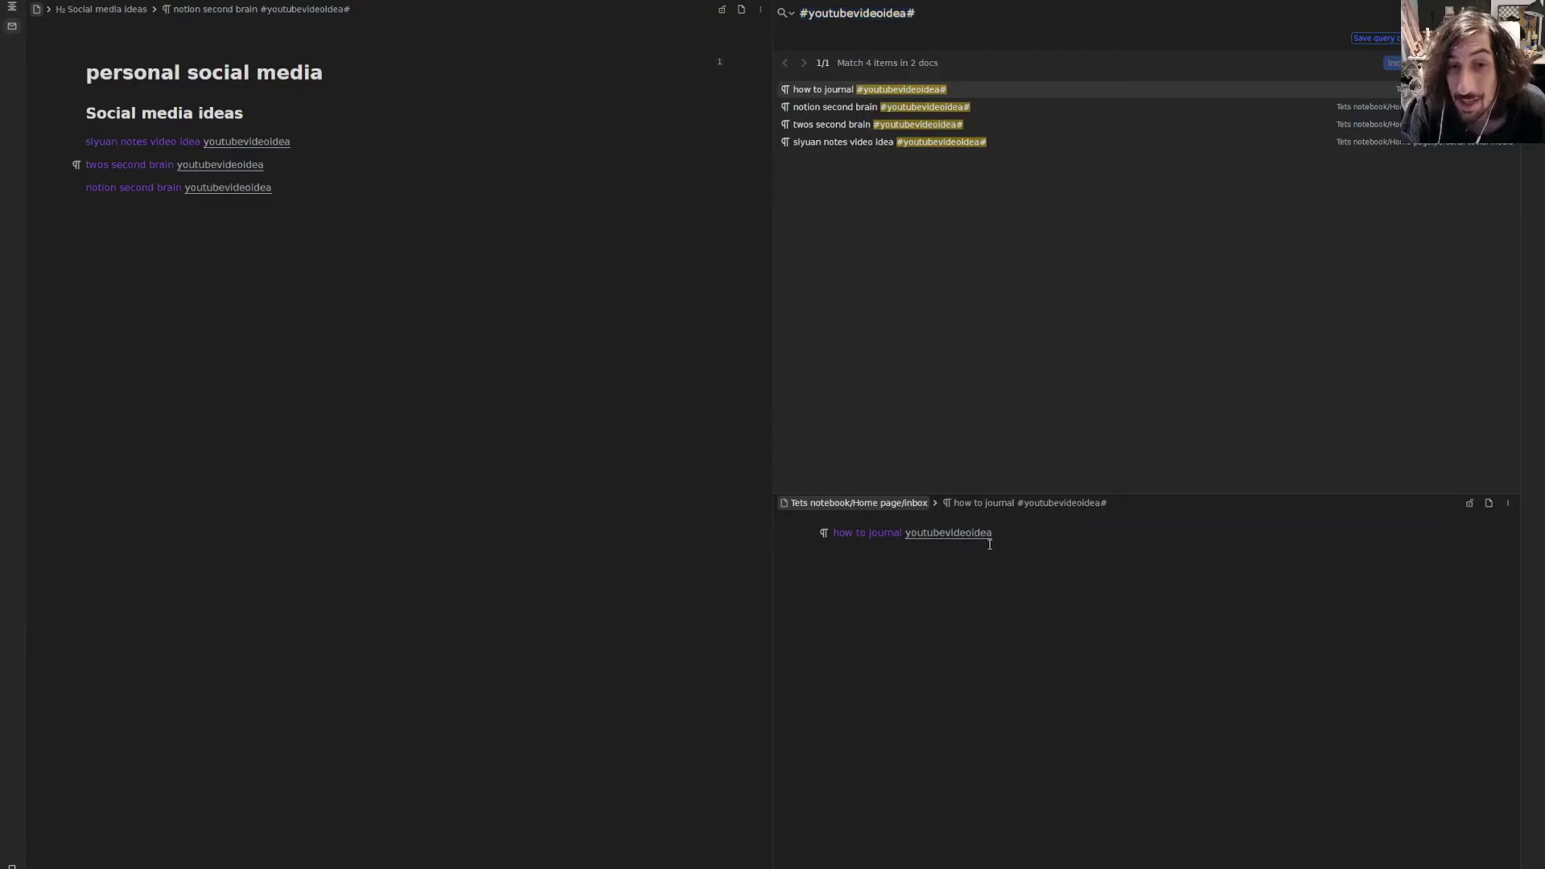
{"action": "triple_click", "coordinate": [989, 543]}
{"action": "double_click", "coordinate": [832, 535]}
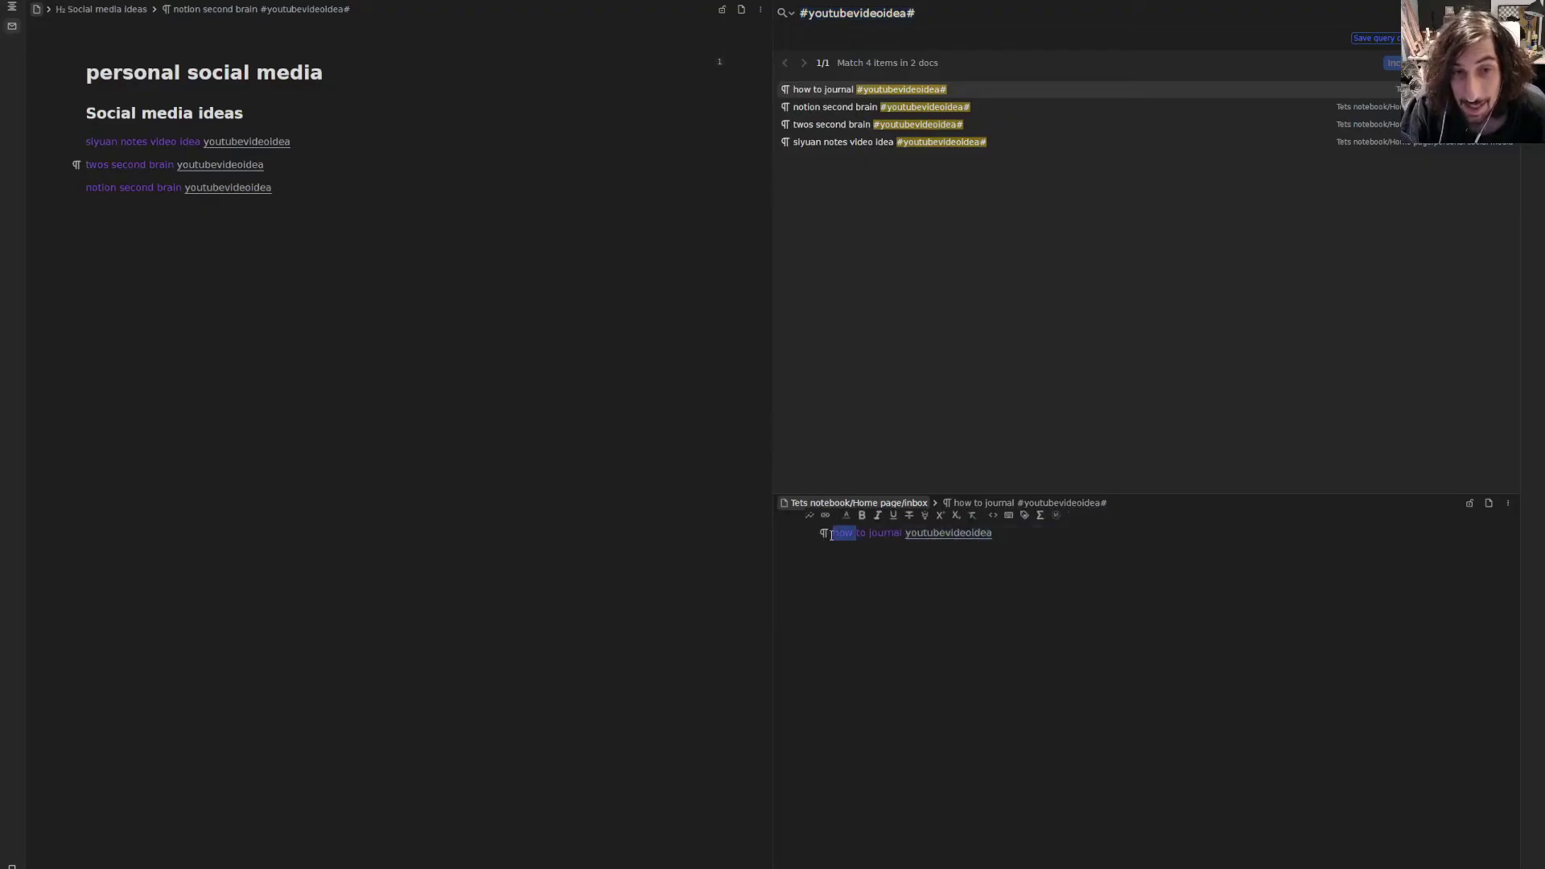
{"action": "left_click", "coordinate": [825, 534]}
- Move the how to journal block into the personal social media page under Home page
{"action": "mouse_move", "coordinate": [671, 540]}
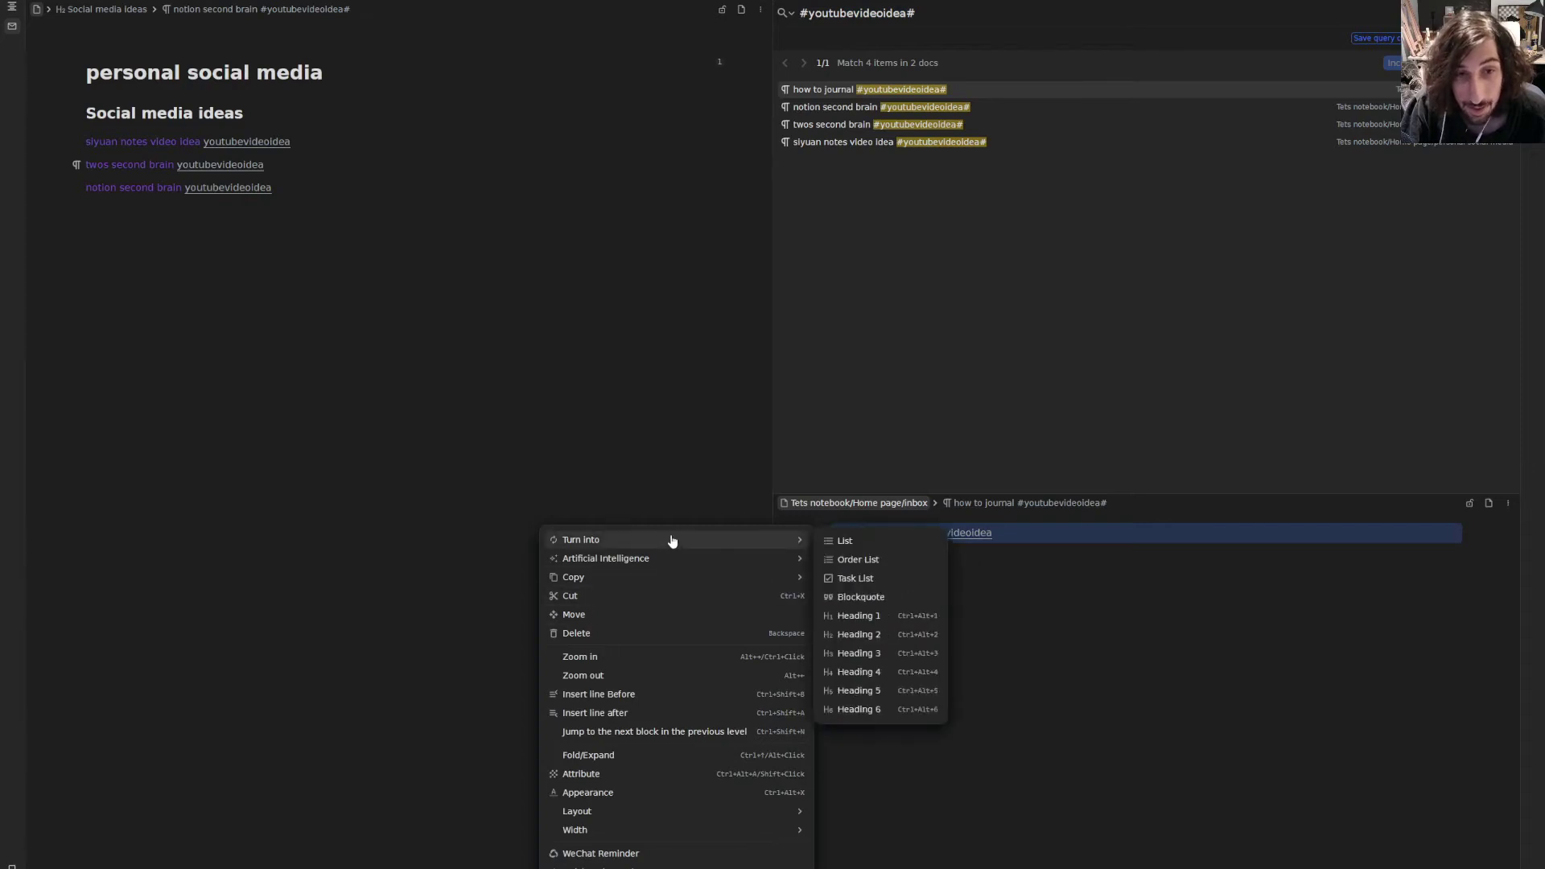
{"action": "mouse_move", "coordinate": [745, 558]}
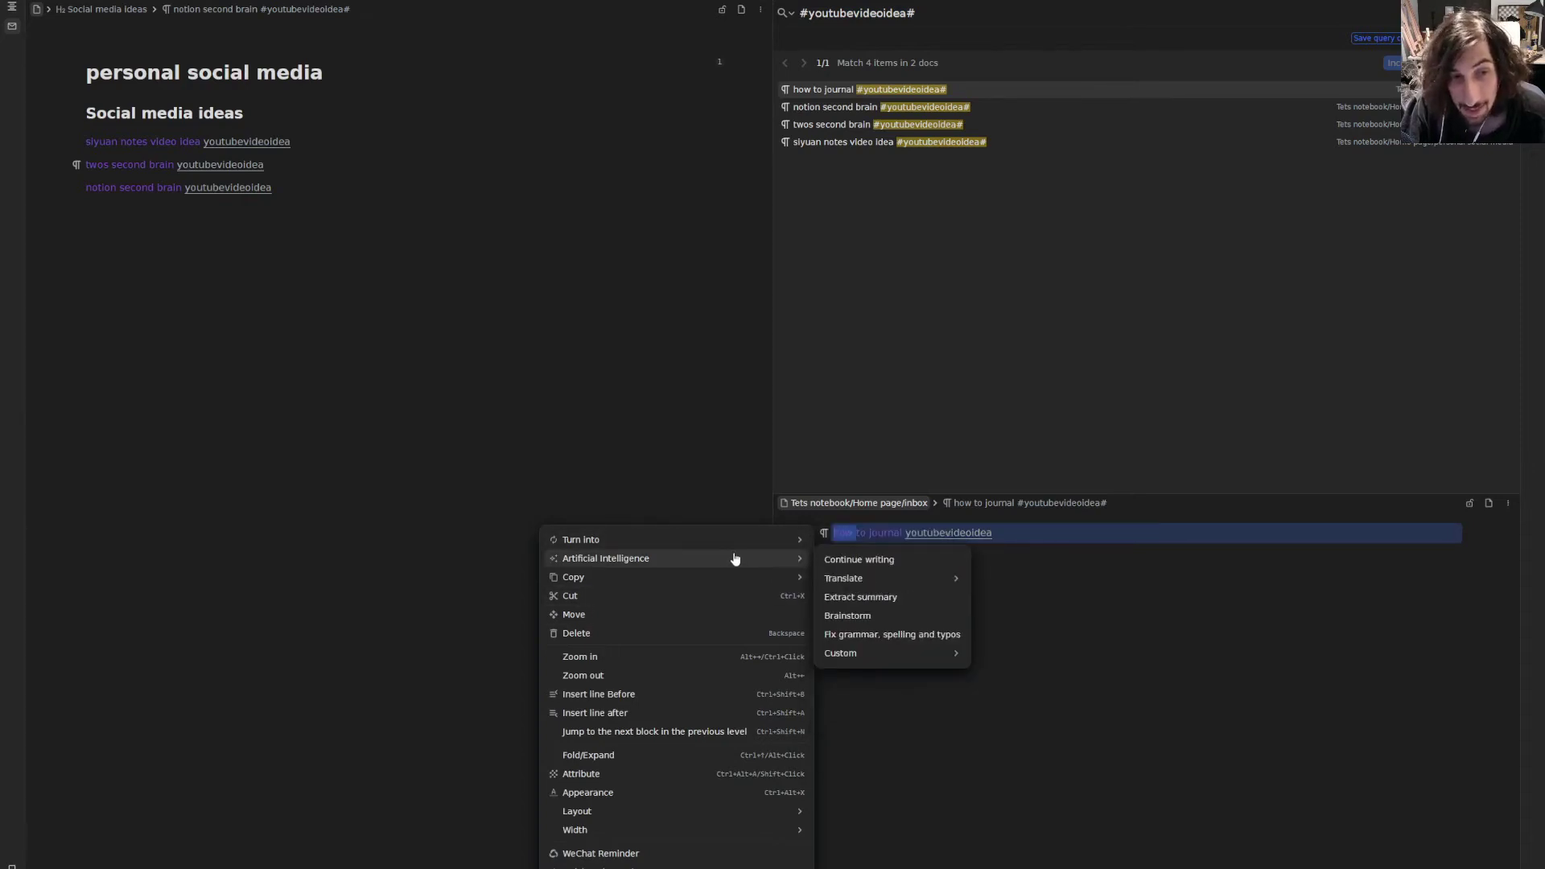
{"action": "left_click", "coordinate": [668, 614]}
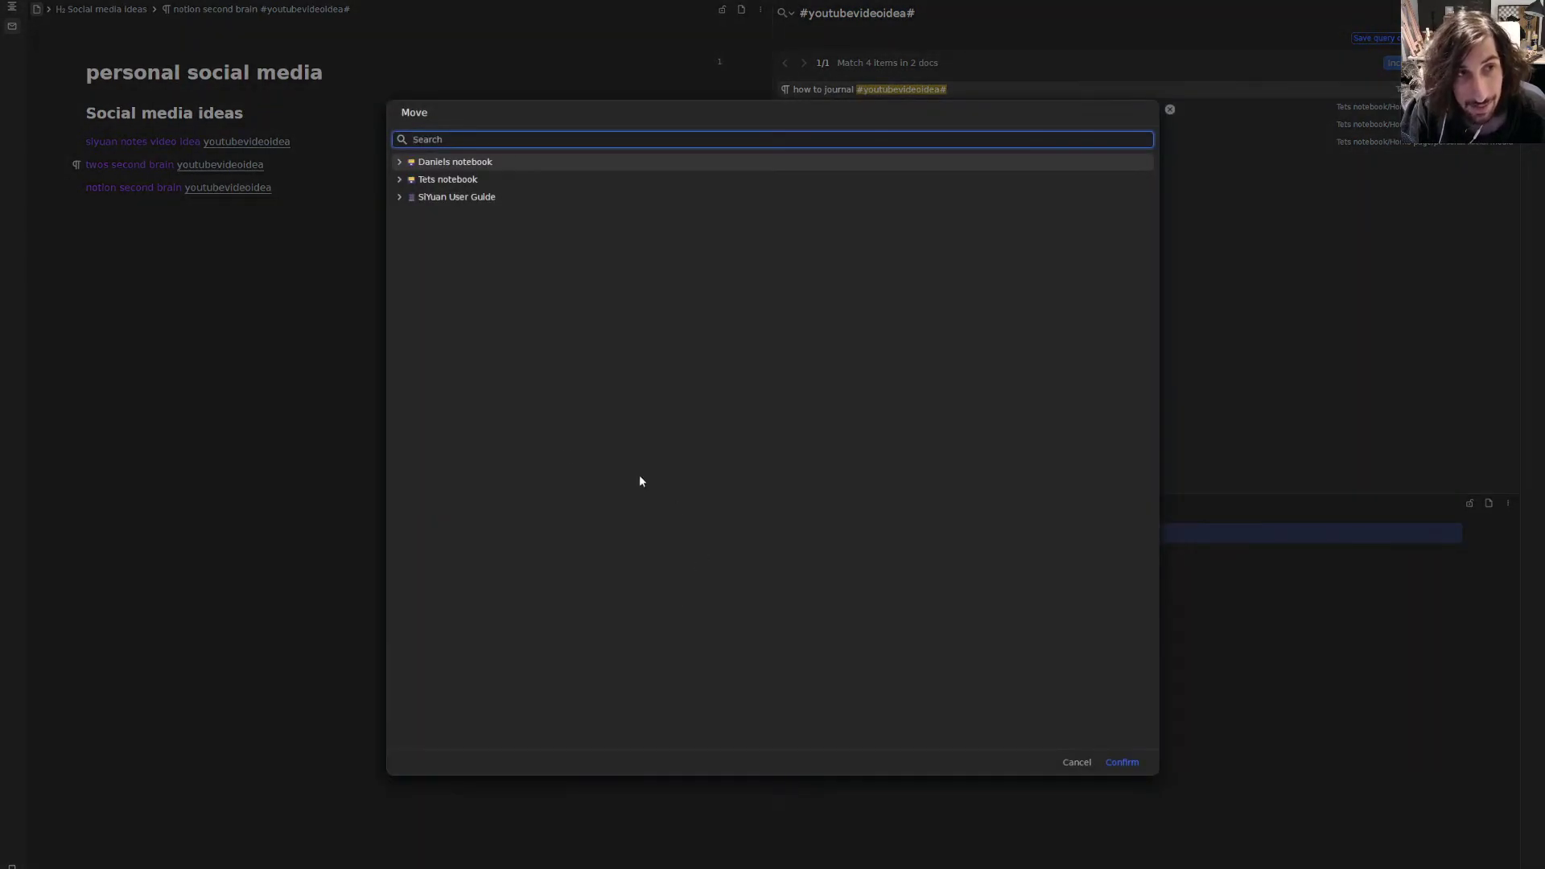
{"action": "left_click", "coordinate": [399, 180]}
{"action": "left_click", "coordinate": [407, 196]}
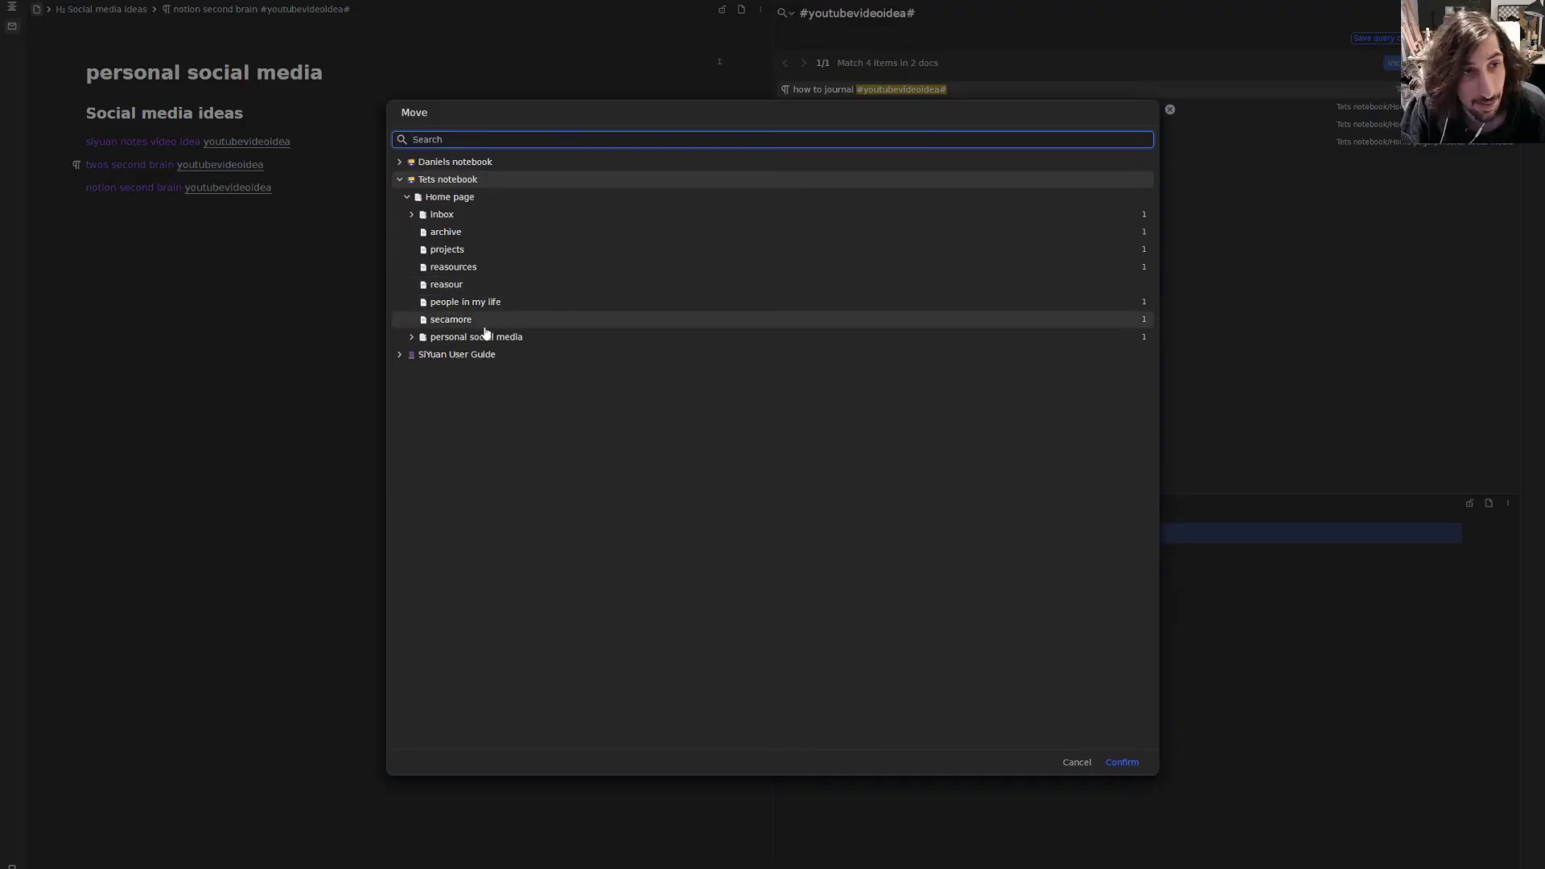
{"action": "left_click", "coordinate": [411, 337]}
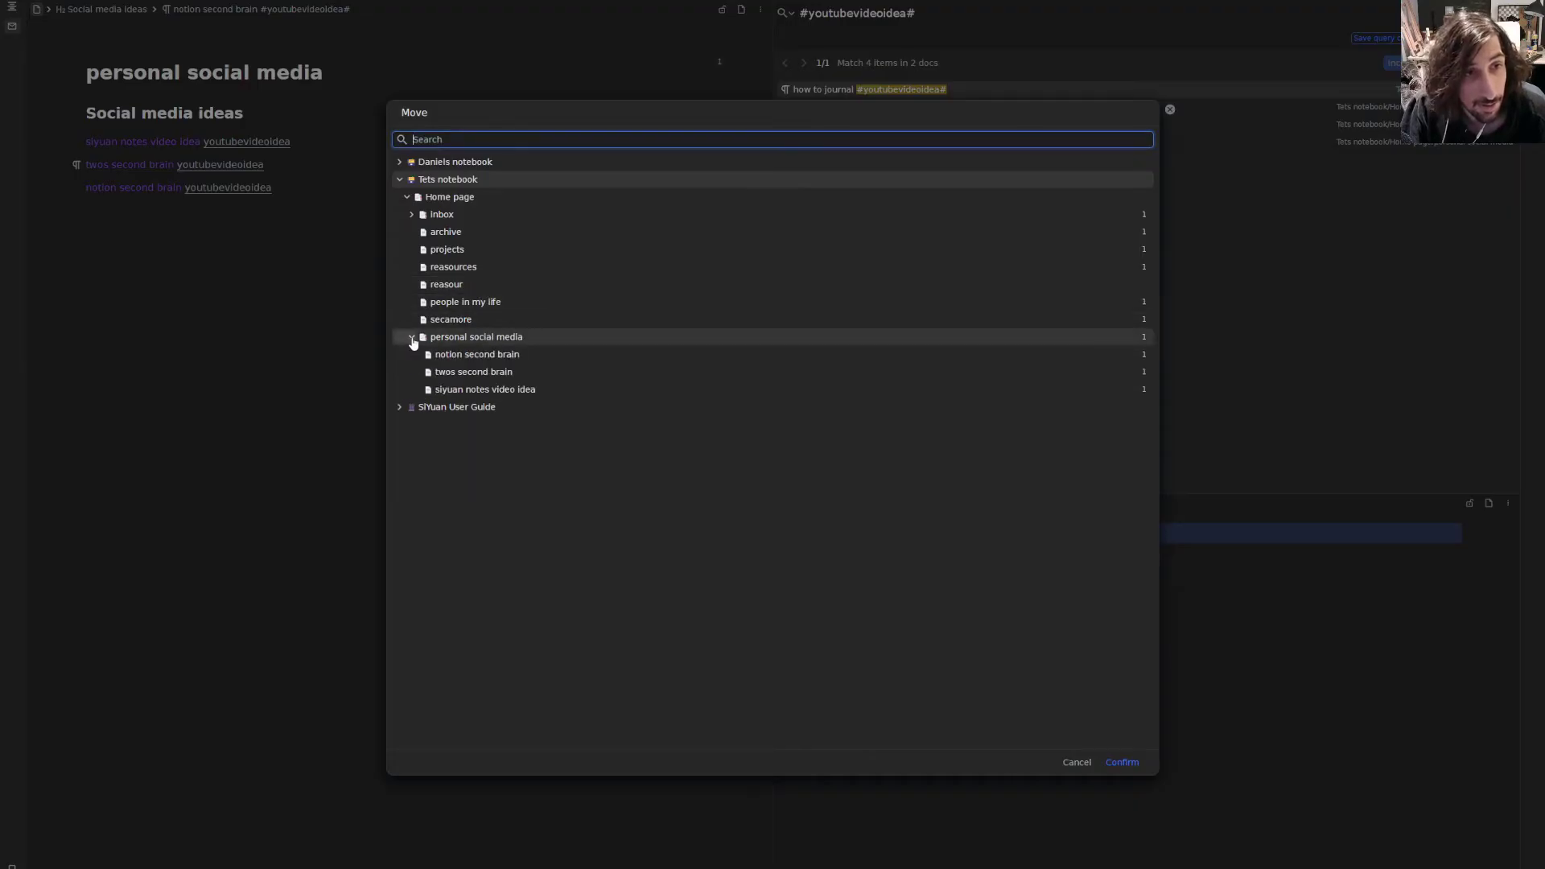
{"action": "left_click", "coordinate": [410, 338]}
{"action": "left_click", "coordinate": [510, 338]}
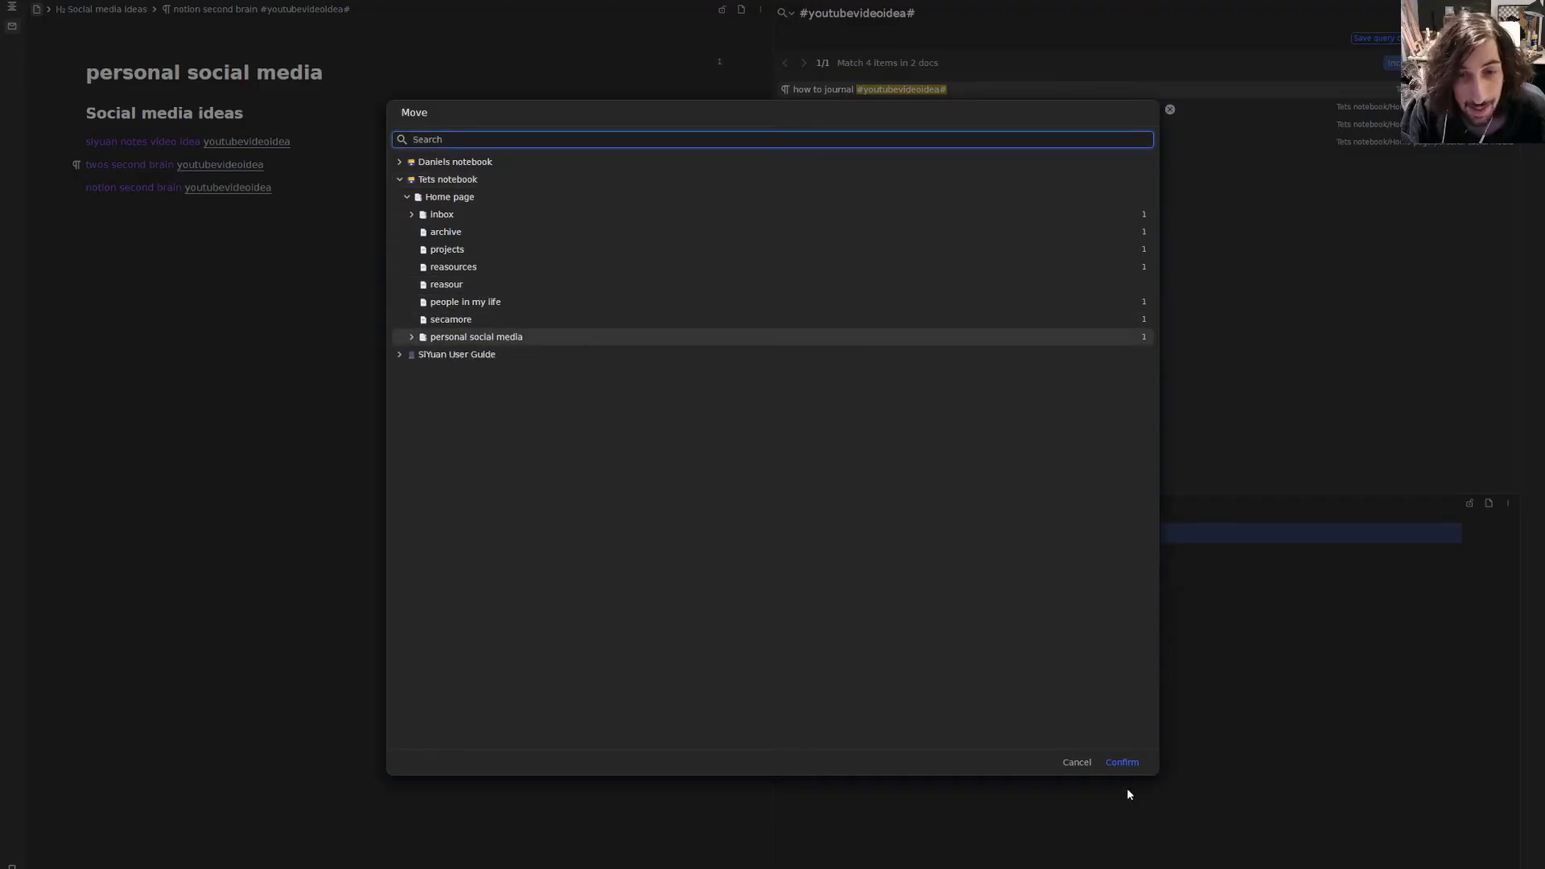
{"action": "left_click", "coordinate": [1122, 763]}
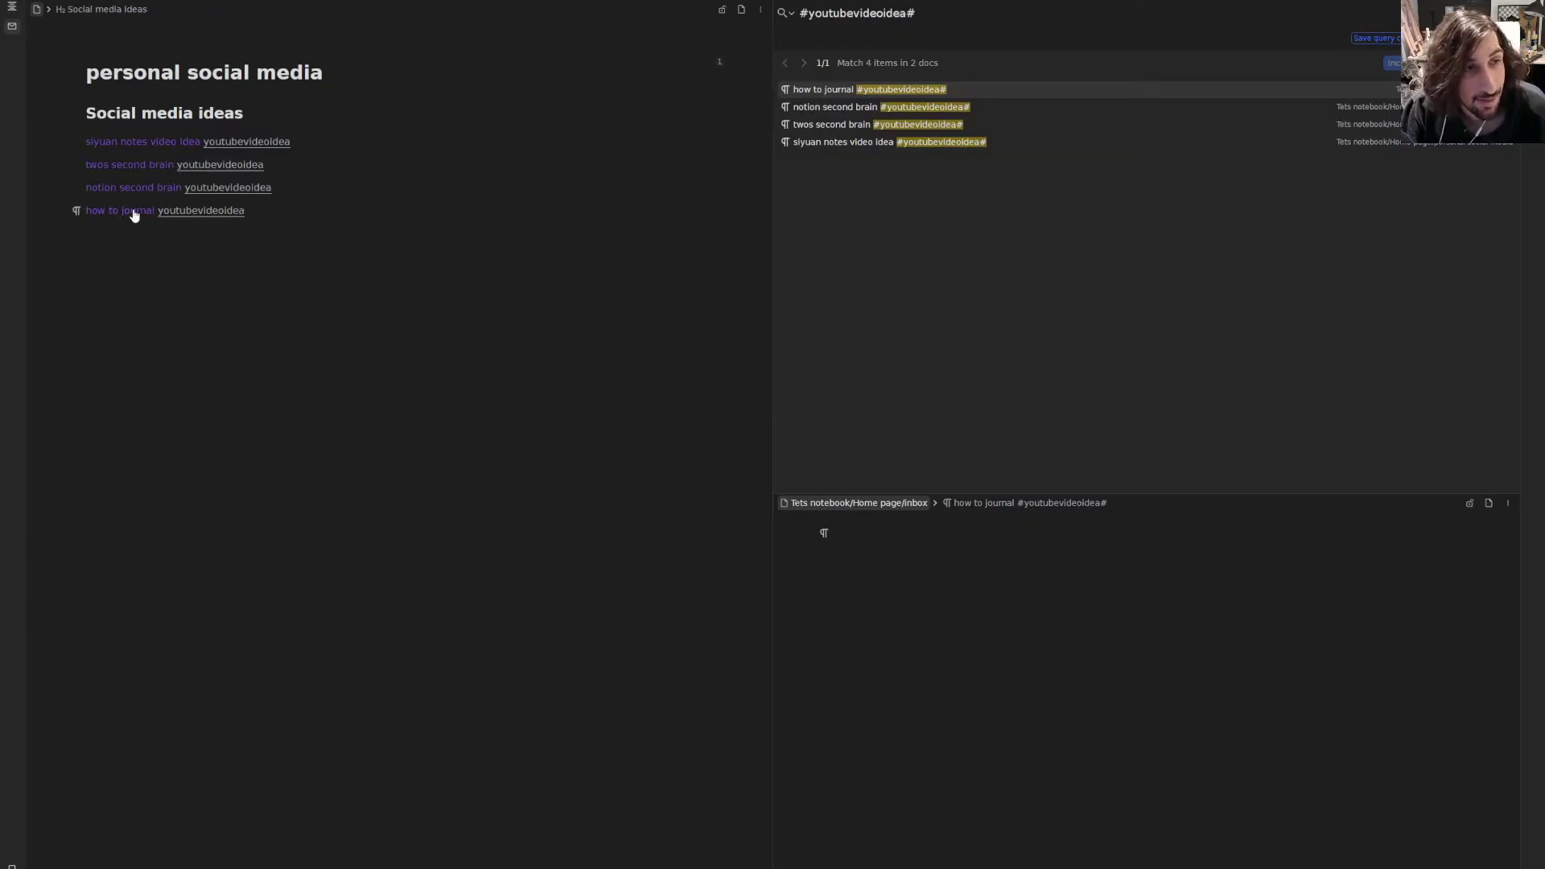
- Re-run the #youtubevideoidea search, preview each of the four ideas, then return to the Home page
{"action": "mouse_move", "coordinate": [134, 215]}
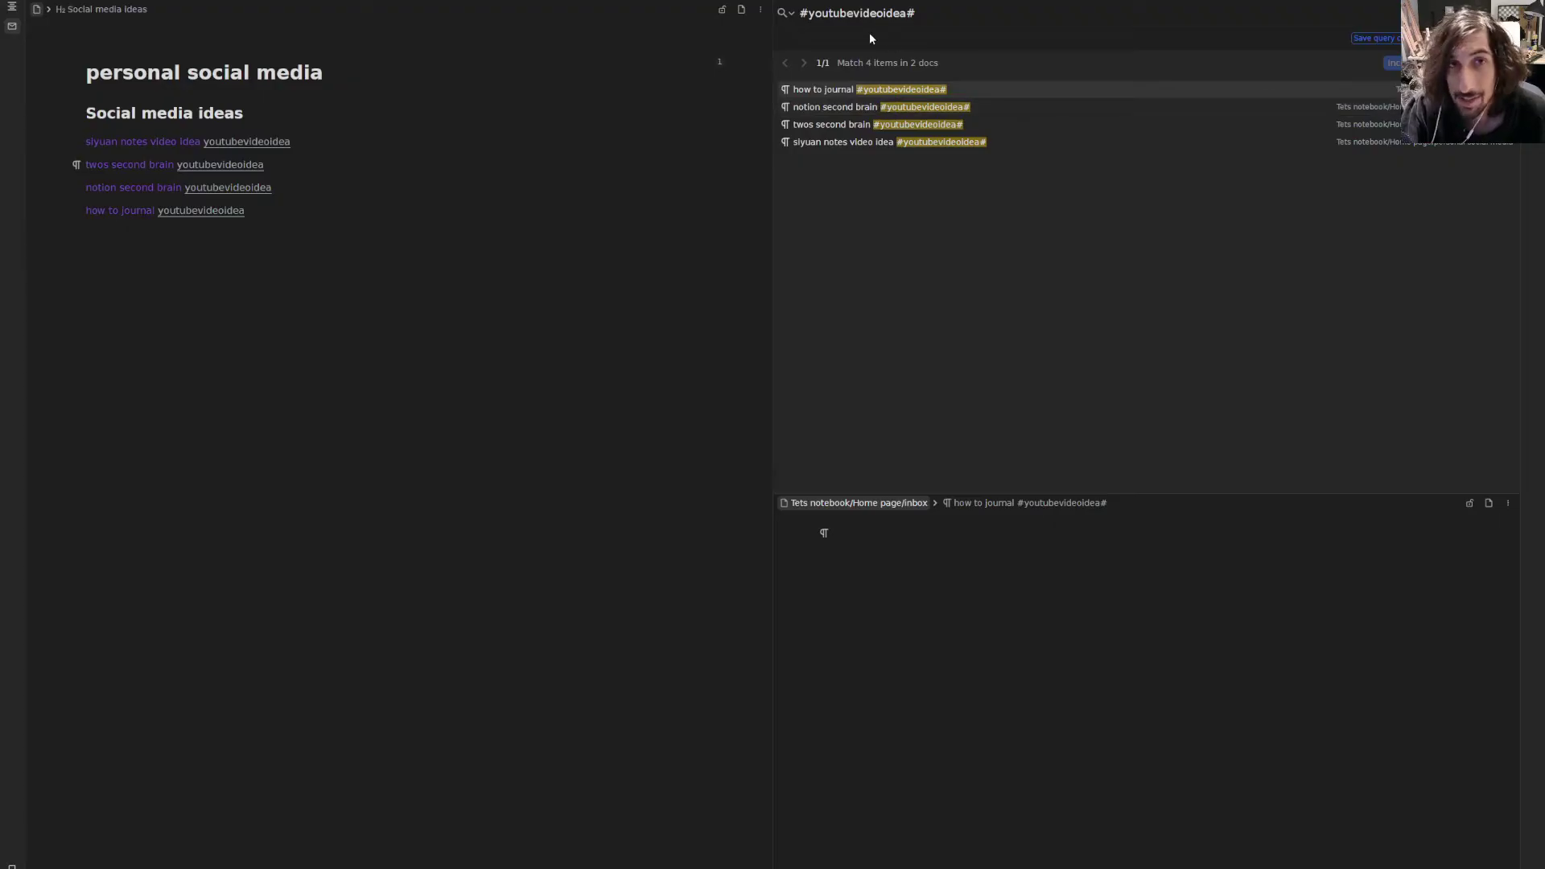
{"action": "key", "text": "Escape"}
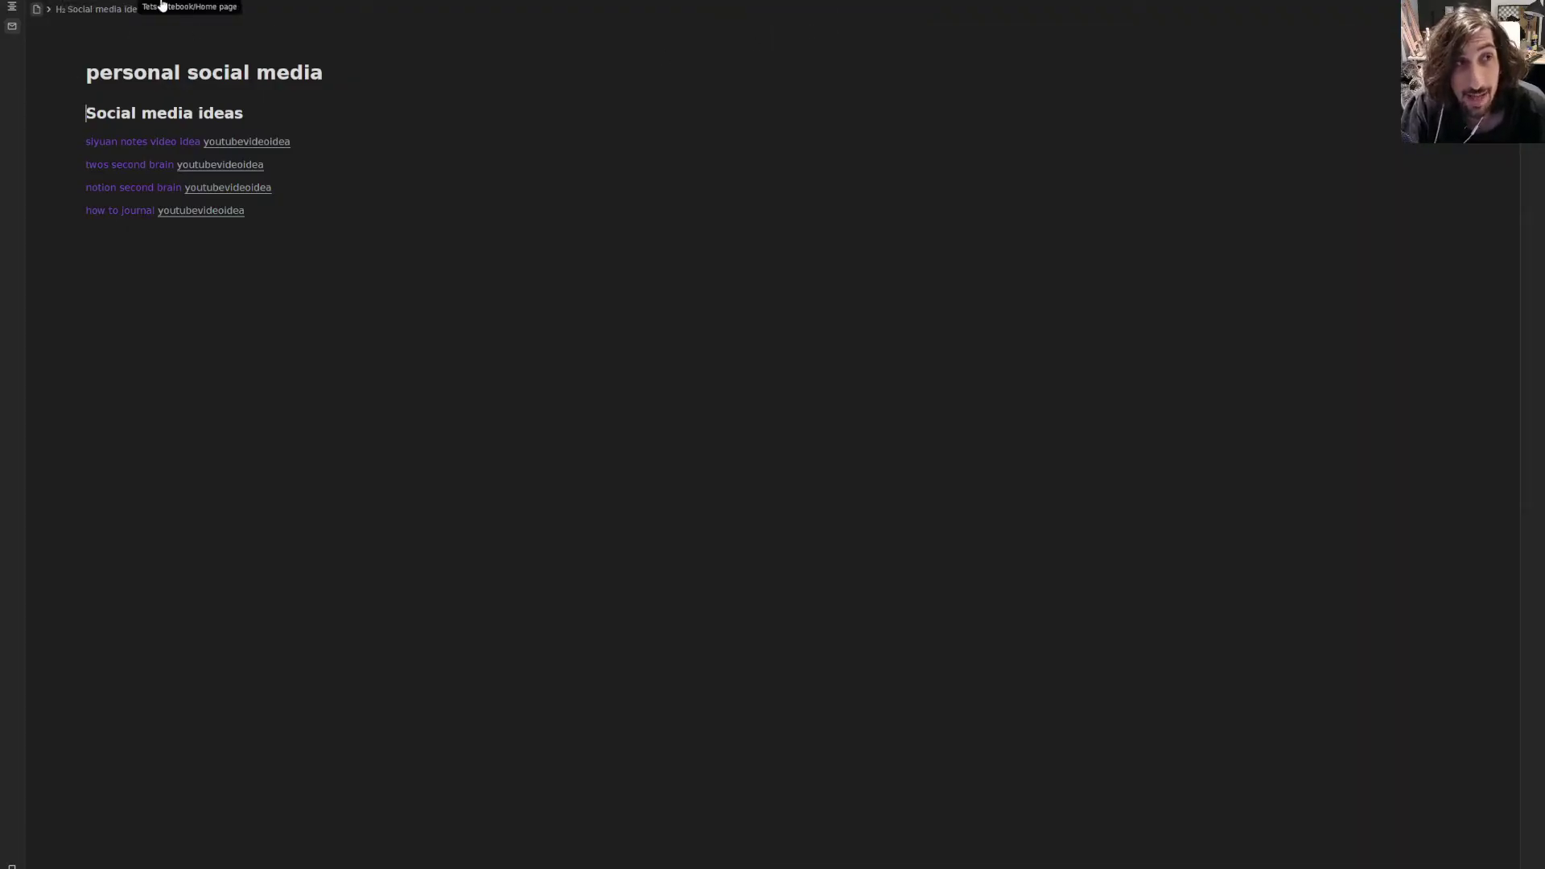
{"action": "left_click", "coordinate": [234, 143]}
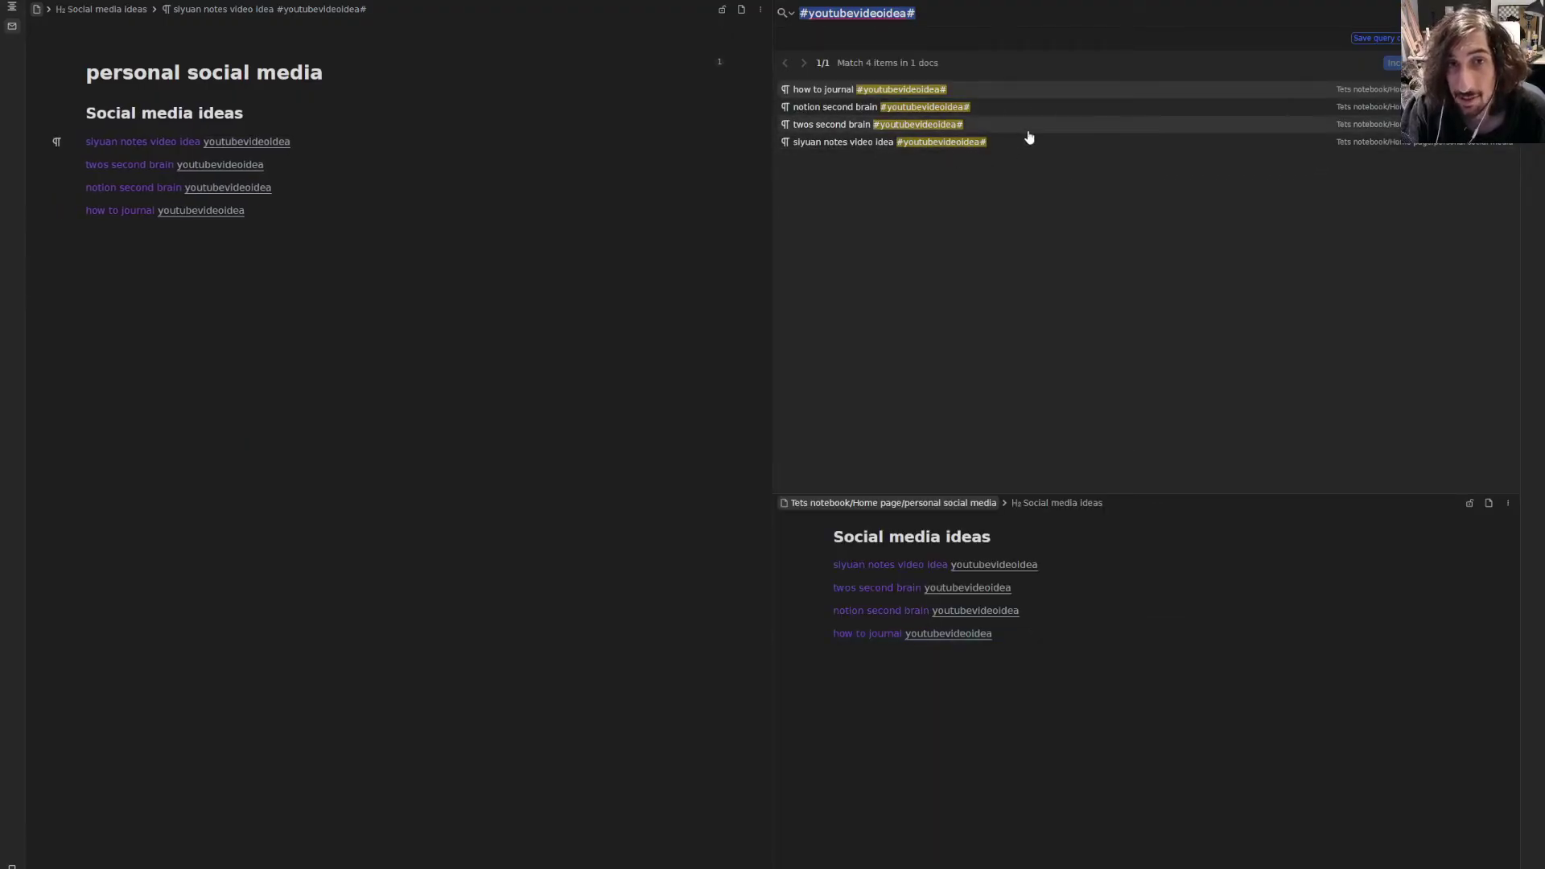
{"action": "left_click", "coordinate": [1027, 129]}
{"action": "left_click", "coordinate": [1050, 143]}
{"action": "left_click", "coordinate": [1050, 111]}
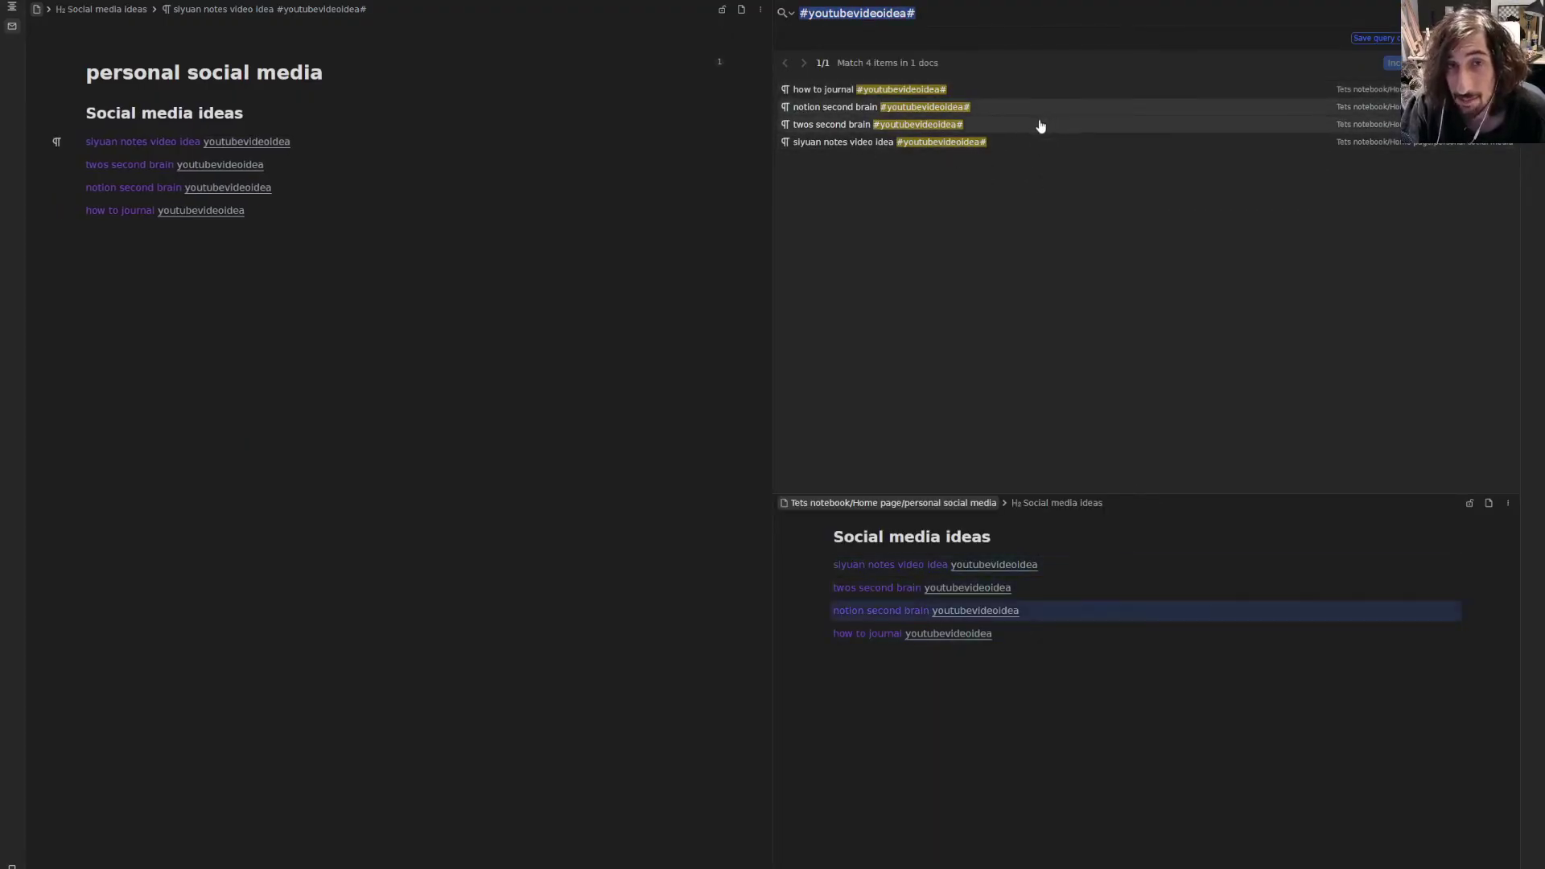
{"action": "left_click", "coordinate": [1010, 120]}
{"action": "left_click", "coordinate": [999, 106]}
{"action": "left_click", "coordinate": [986, 95]}
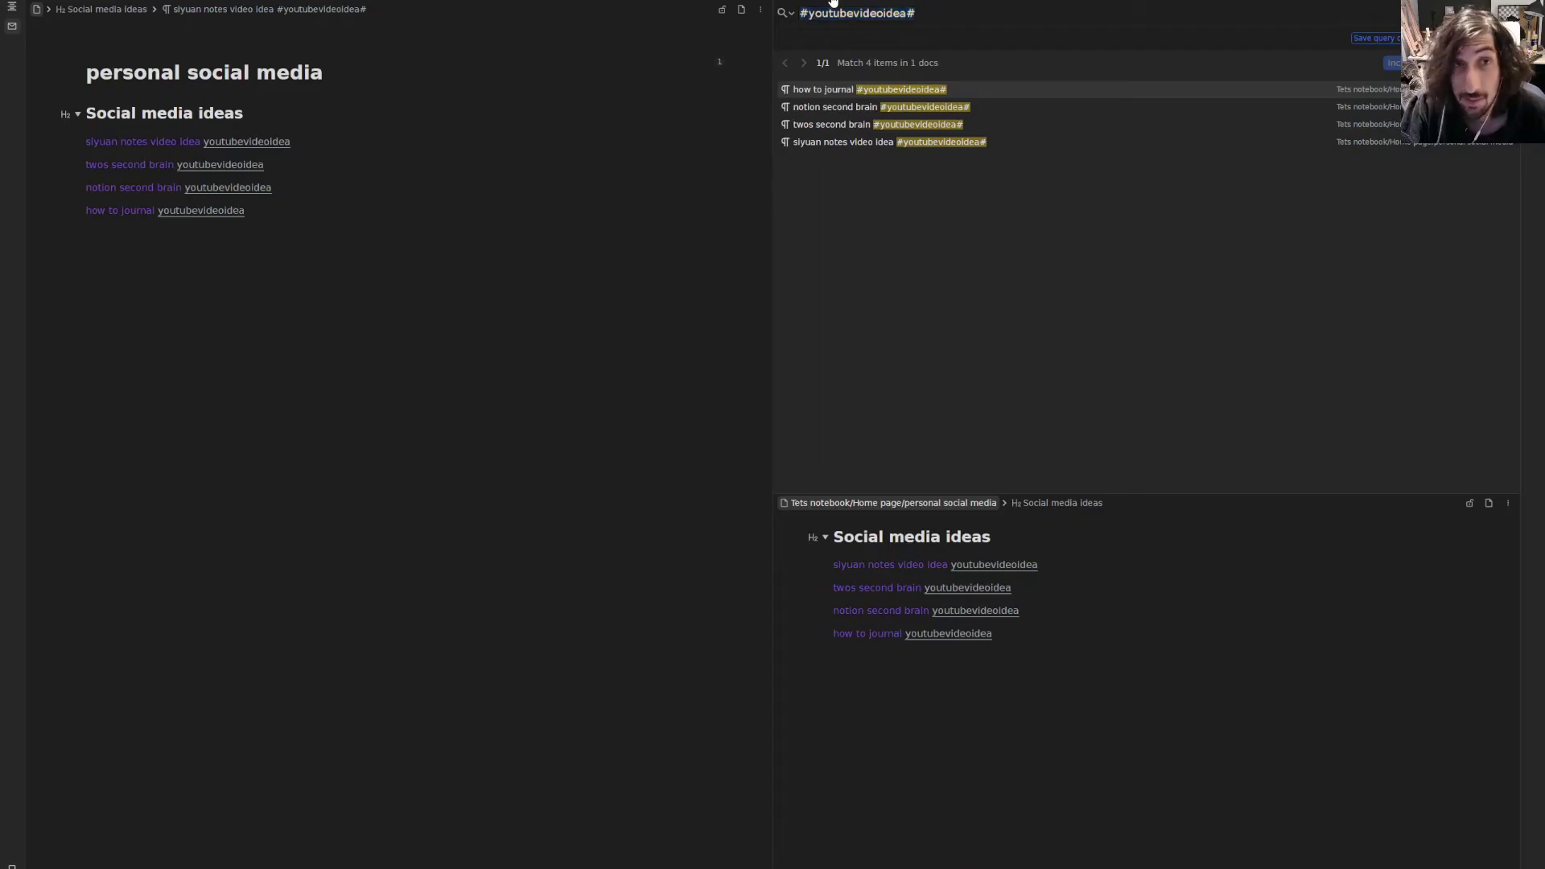
{"action": "key", "text": "Escape"}
{"action": "left_click", "coordinate": [161, 0]}
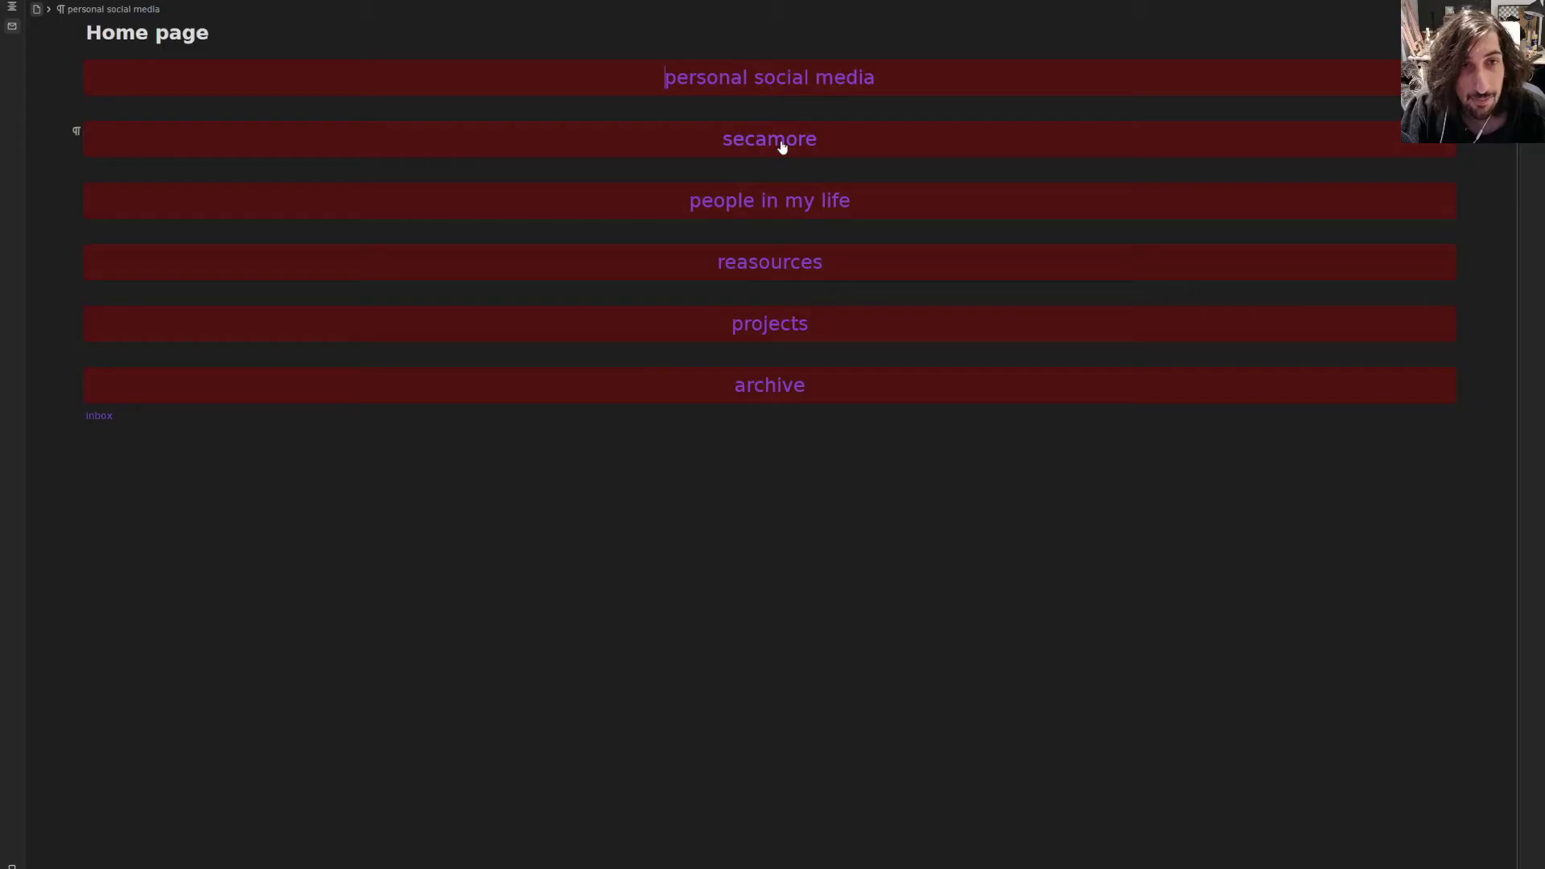
- On people in my life, create a linked new doc named after a person and open it
{"action": "mouse_move", "coordinate": [780, 144]}
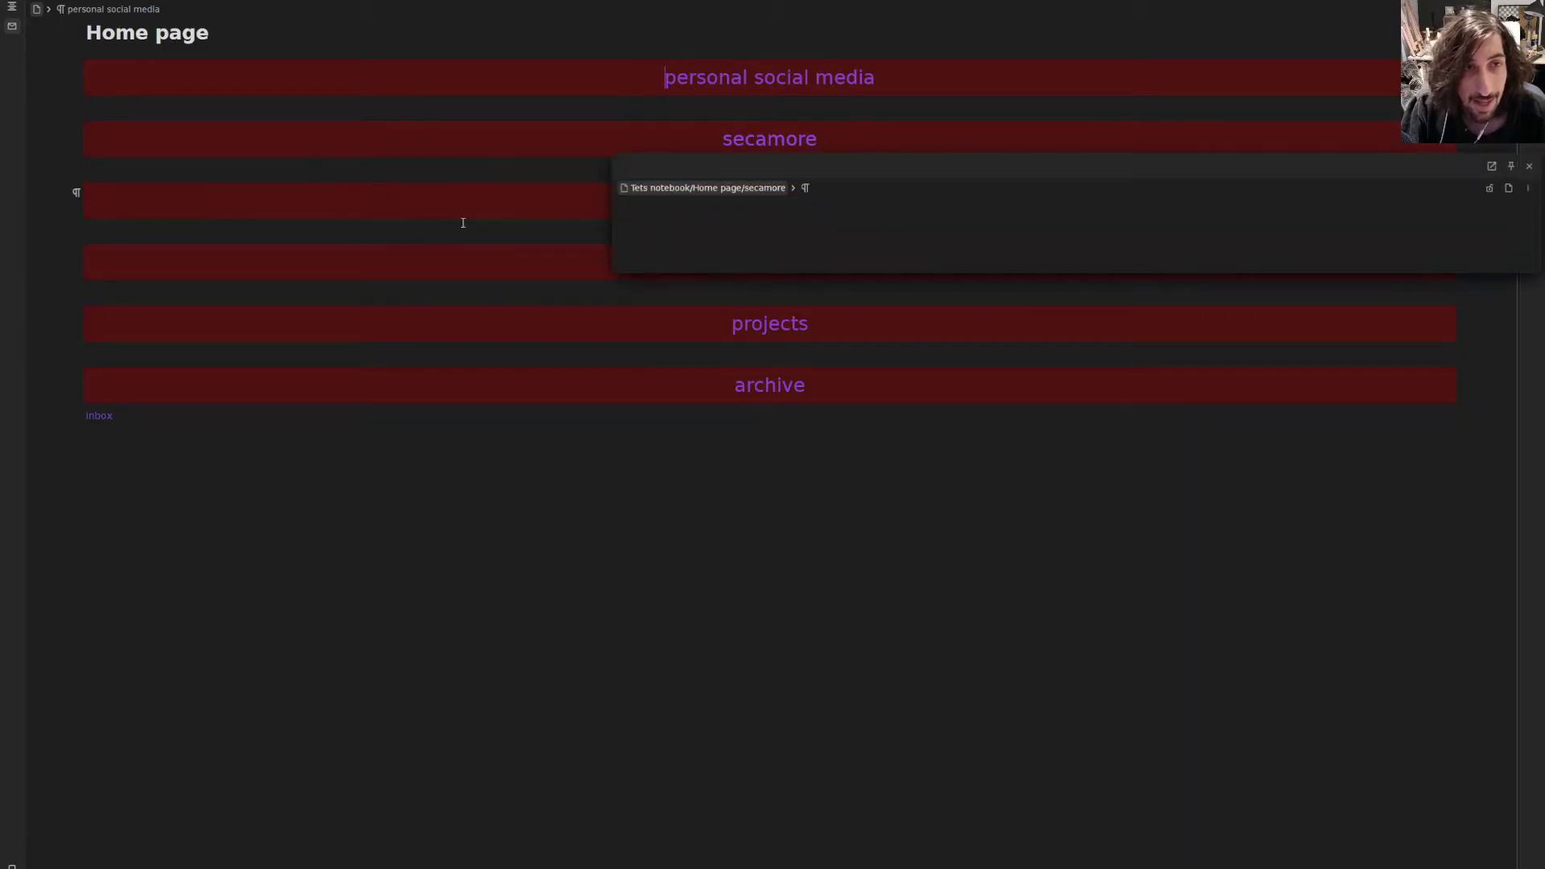
{"action": "left_click", "coordinate": [811, 194]}
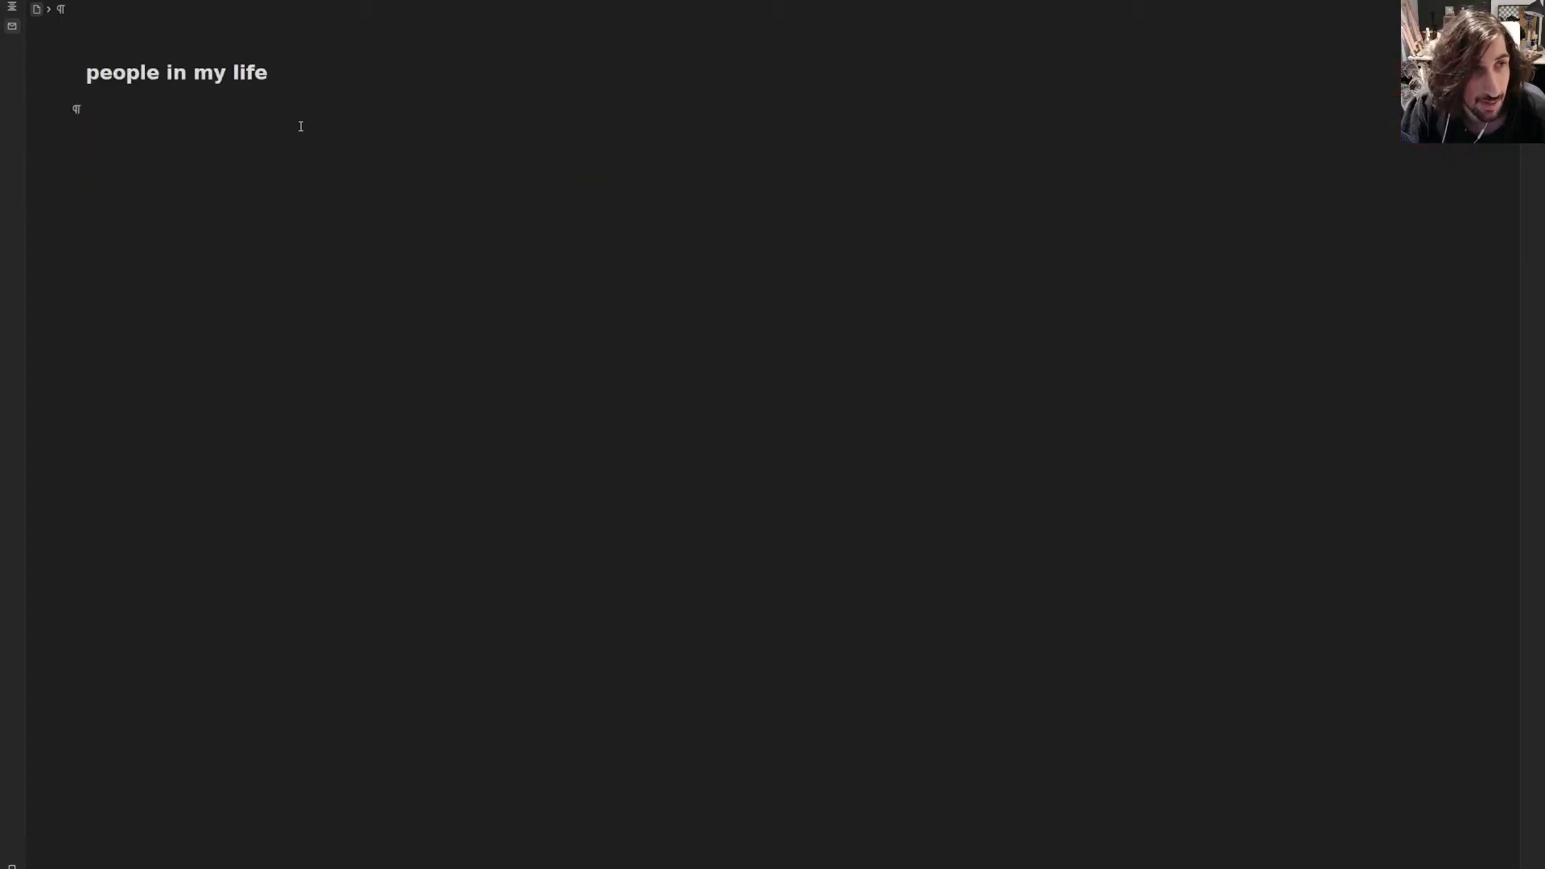
{"action": "type", "text": "("}
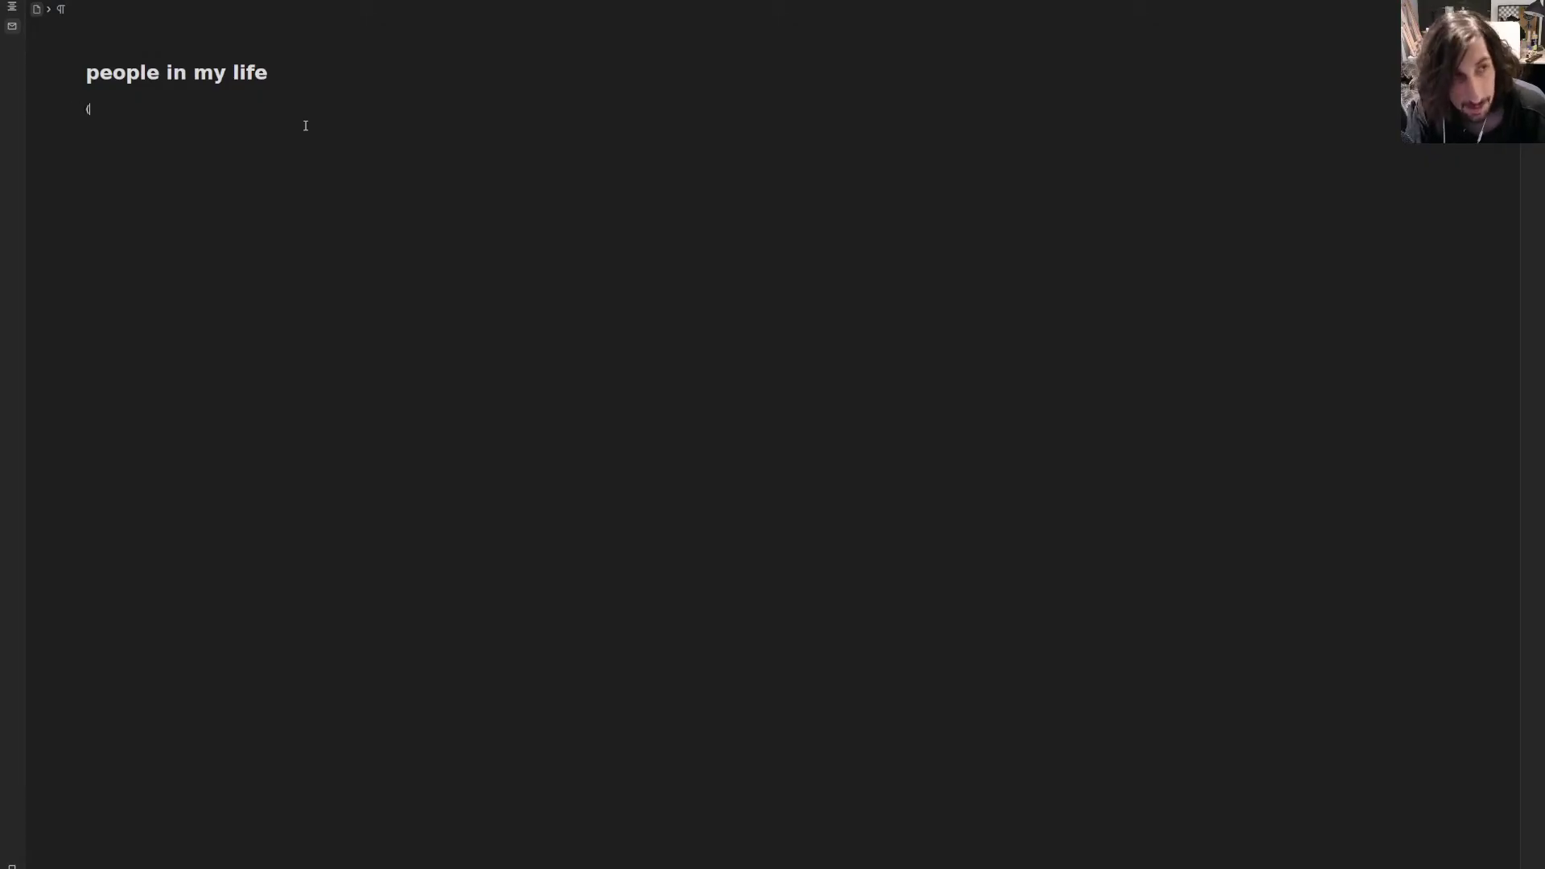
{"action": "type", "text": "(qasim"}
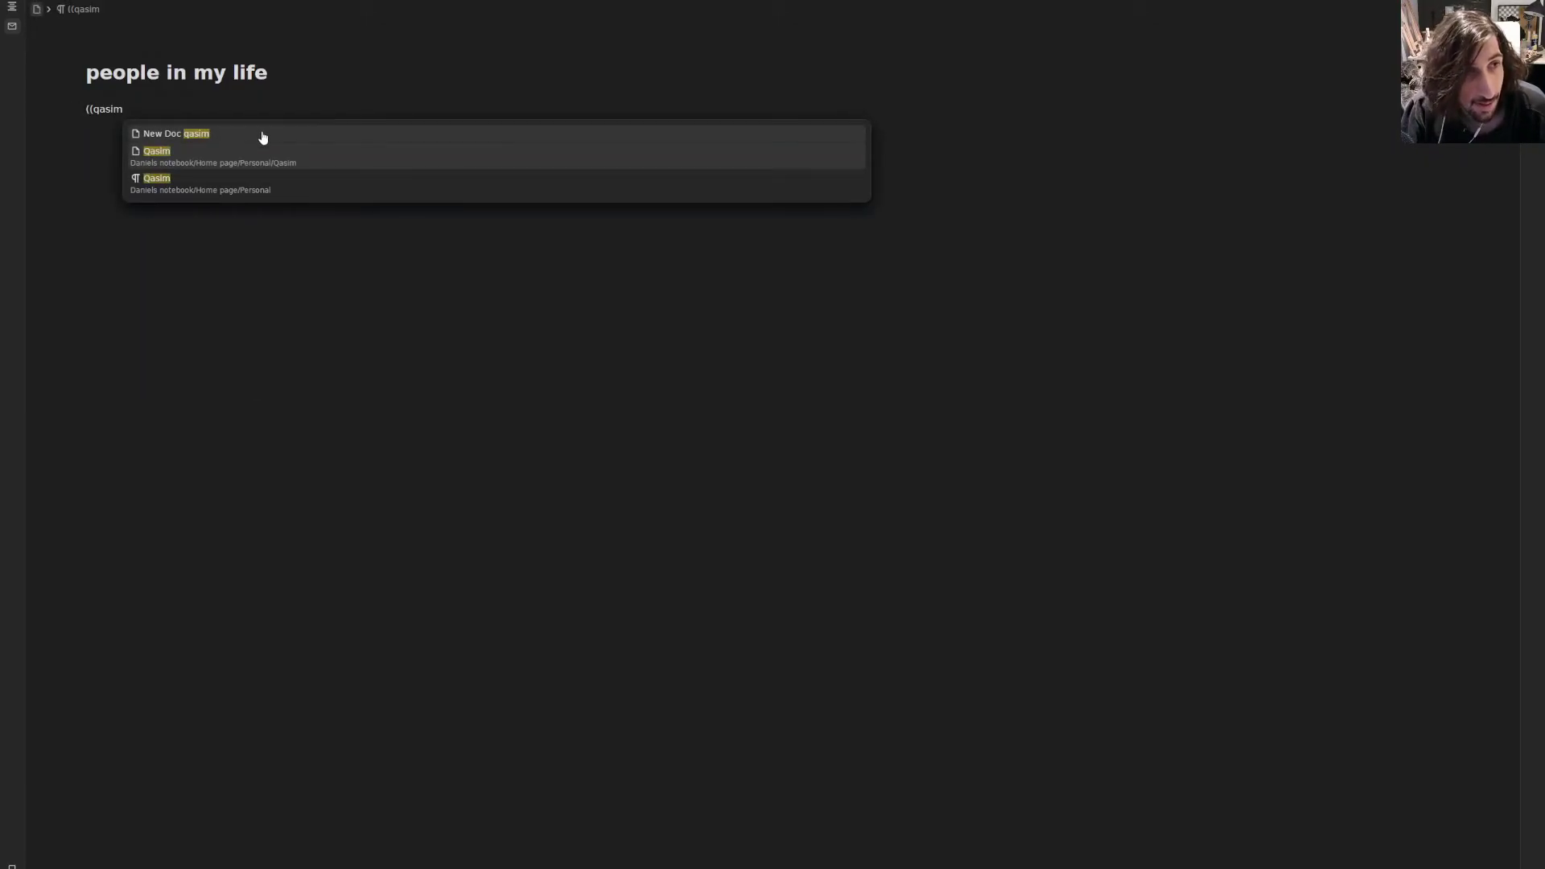
{"action": "left_click", "coordinate": [262, 137]}
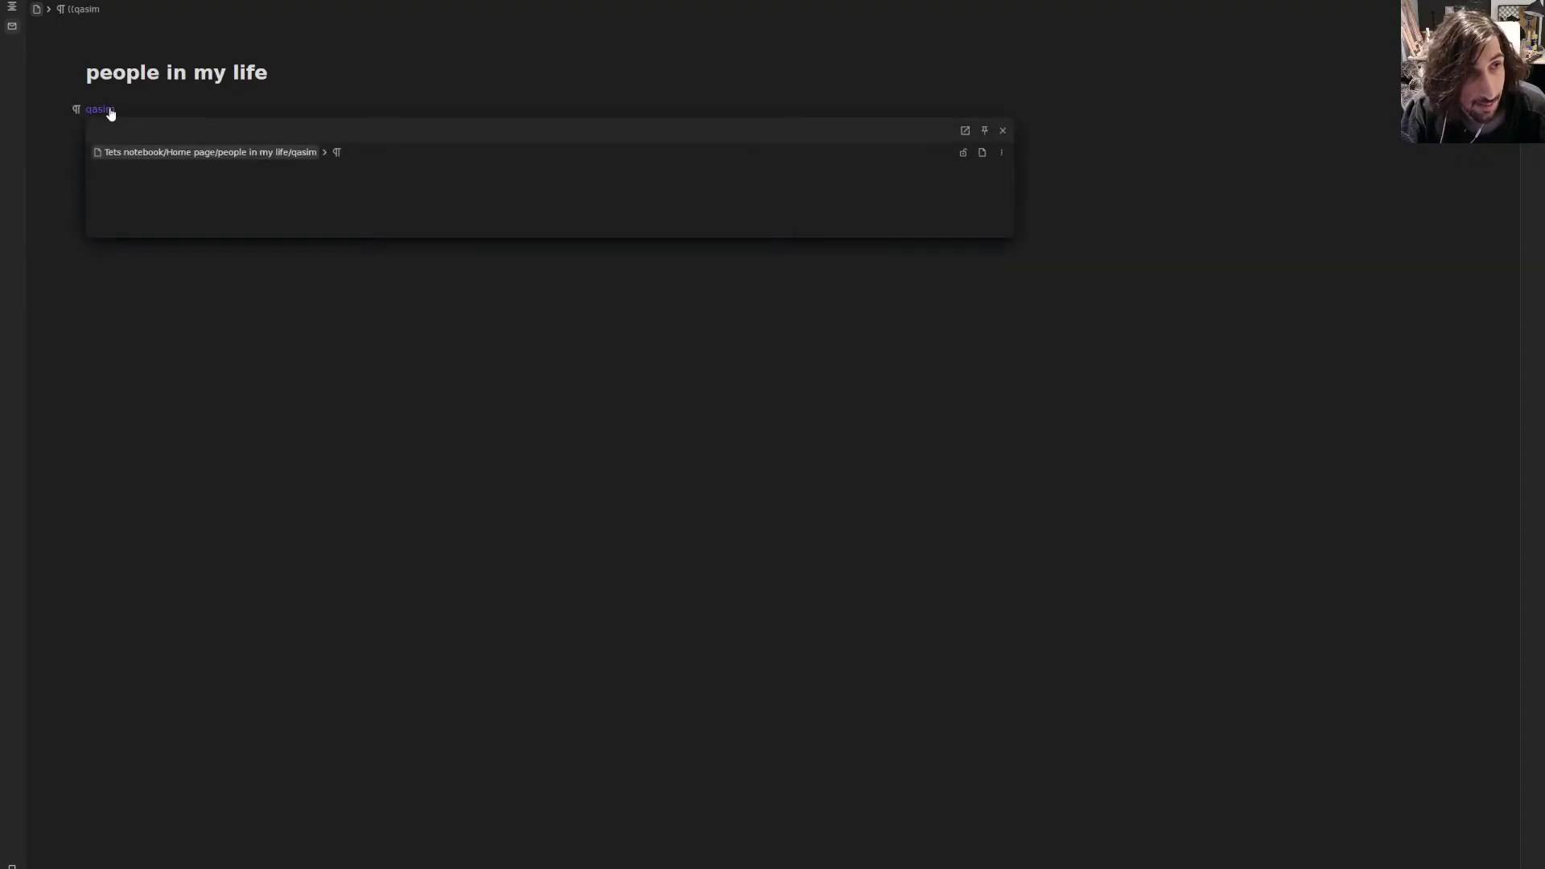
{"action": "left_click", "coordinate": [101, 110]}
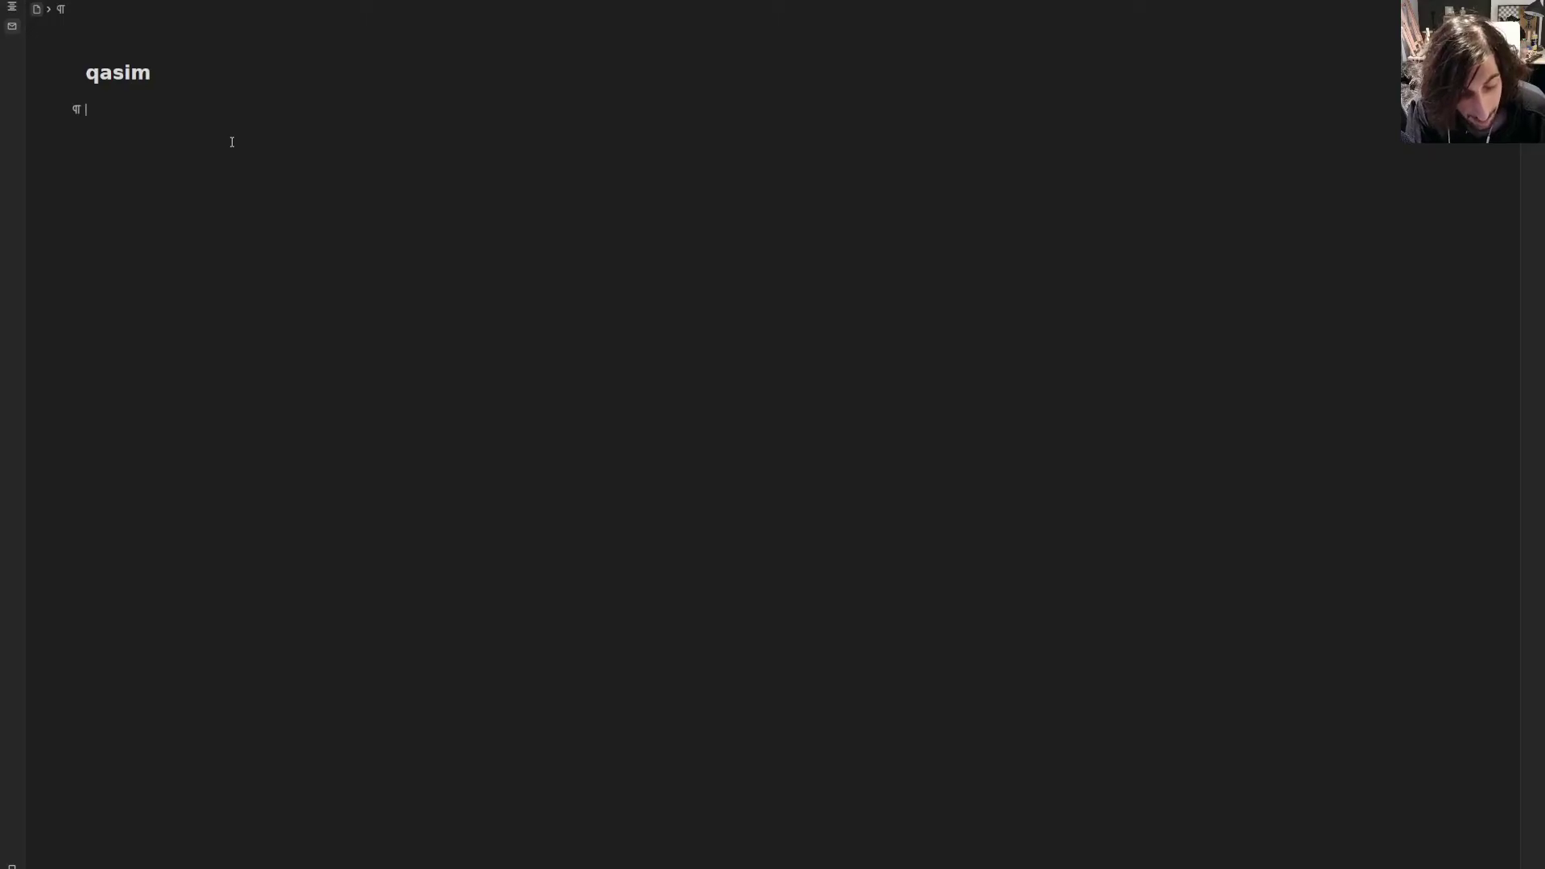
- Add a 'Gift ideas' heading to the person page
{"action": "type", "text": "### "}
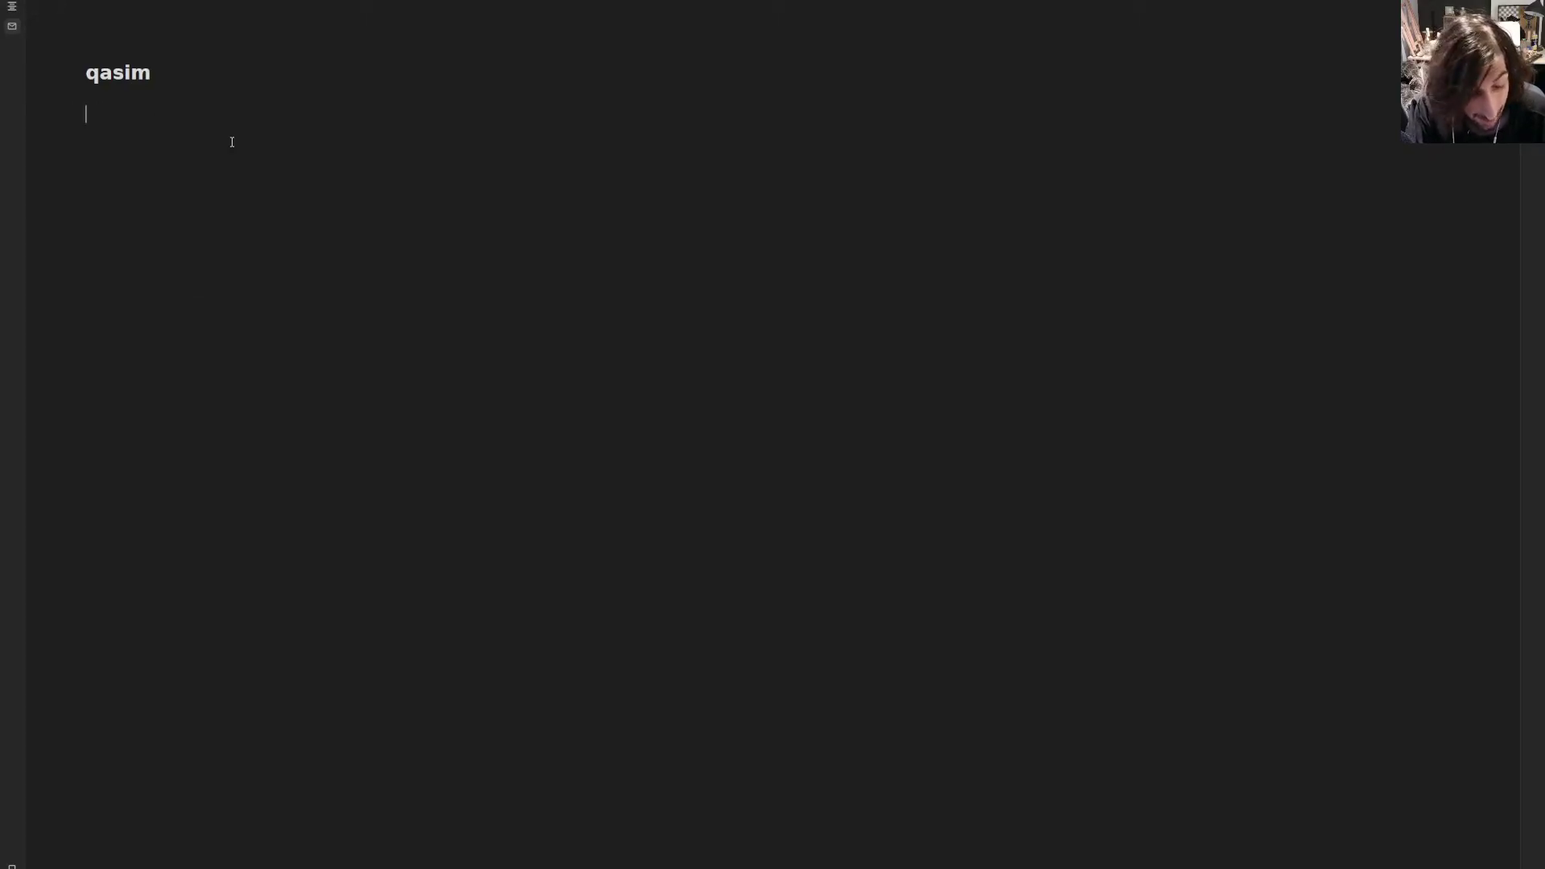
{"action": "type", "text": "Gift ideas"}
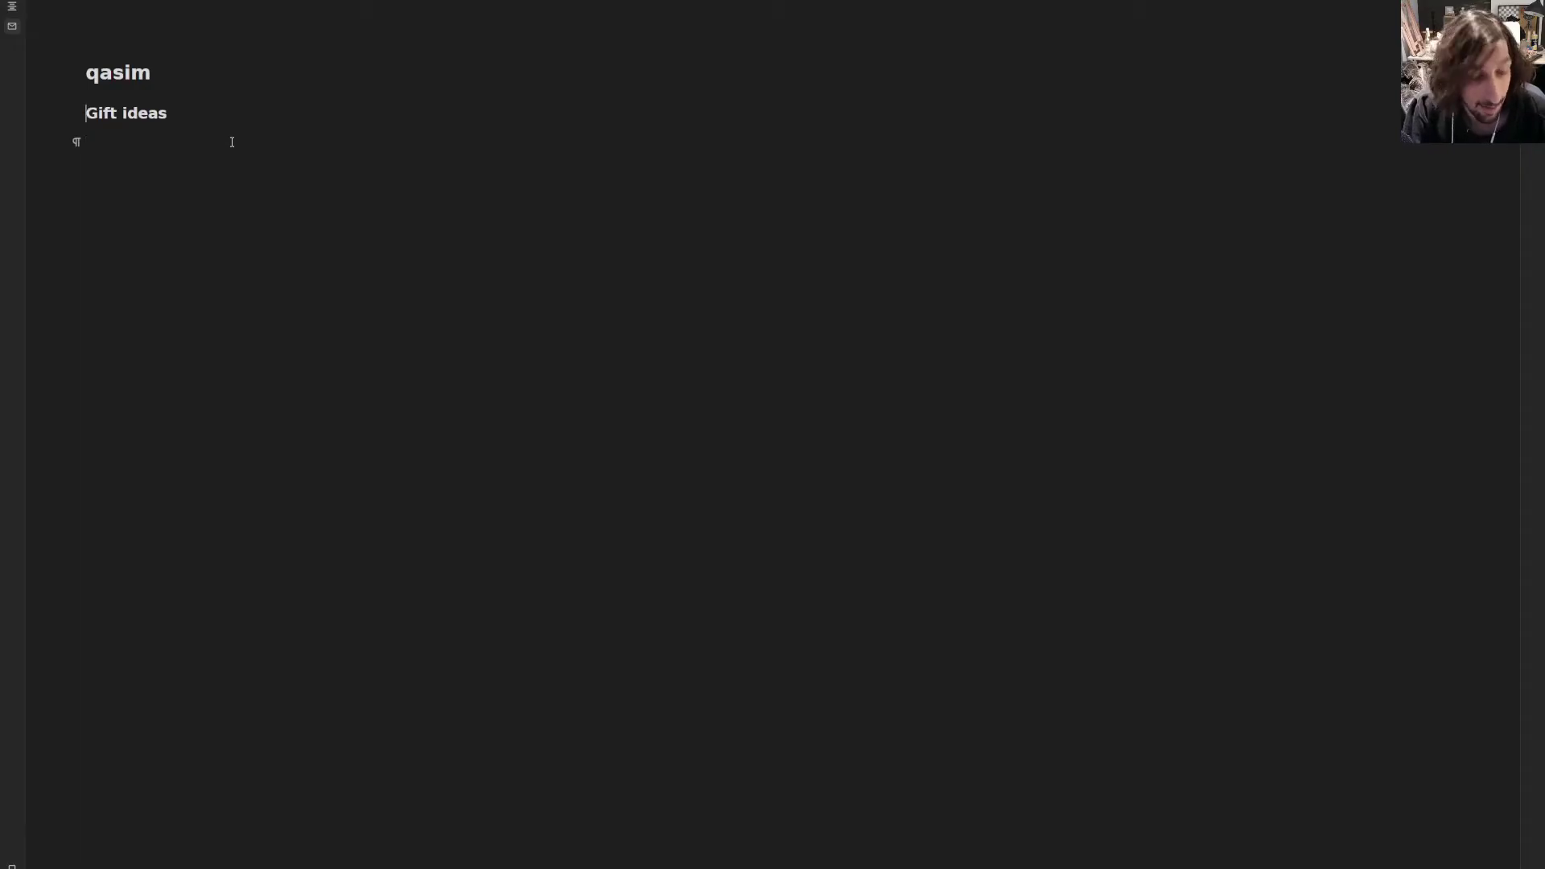
{"action": "key", "text": "Up"}
{"action": "type", "text": "#"}
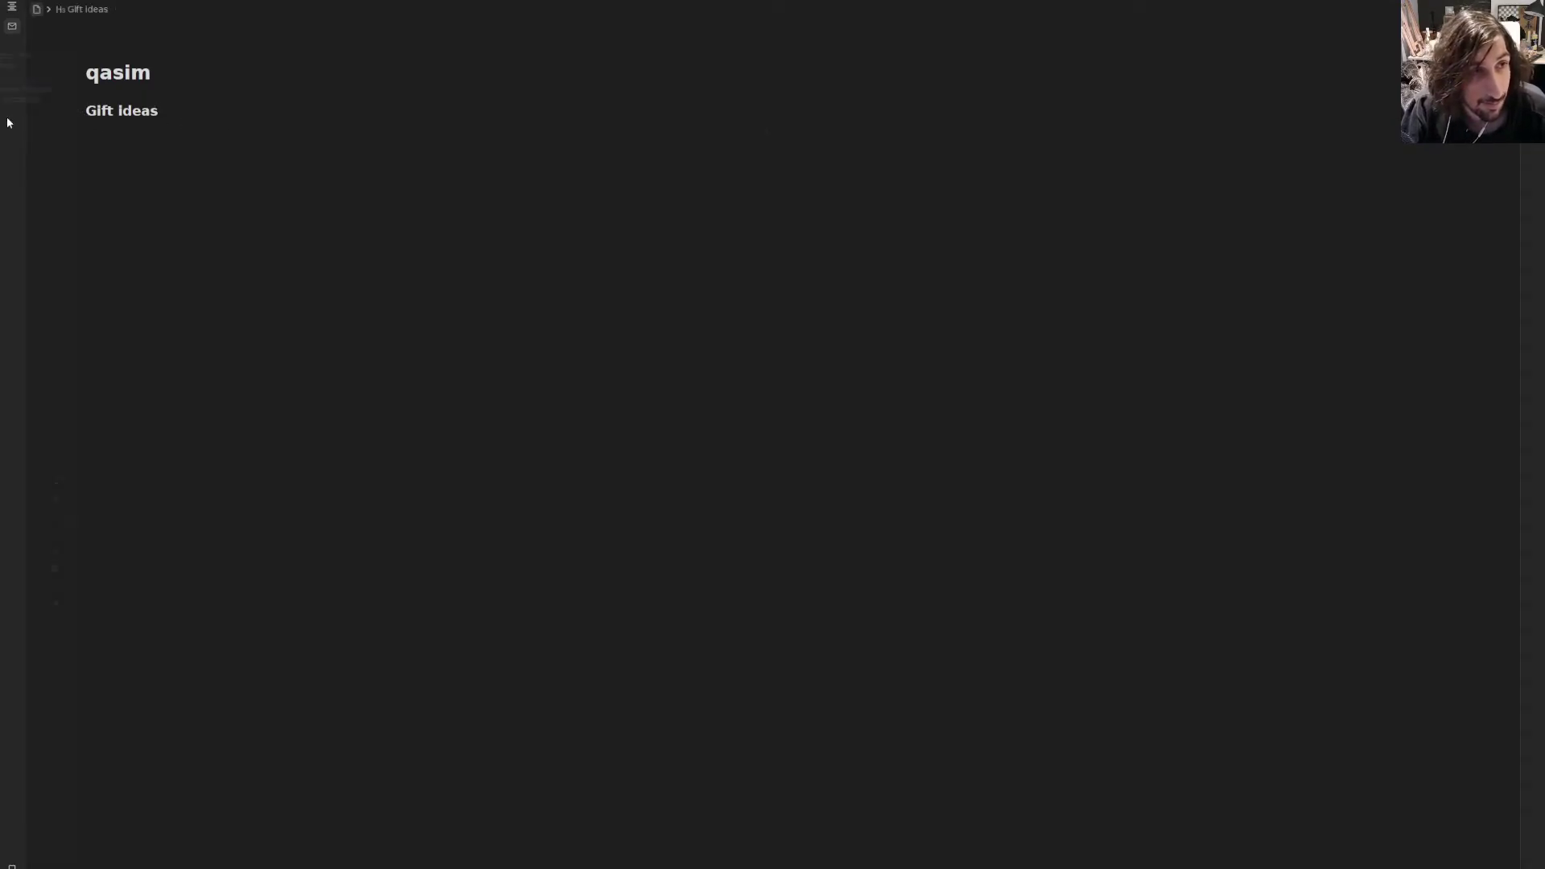
- Give the Gift ideas heading a background colour
{"action": "mouse_move", "coordinate": [7, 121]}
{"action": "left_click_drag", "start_coordinate": [214, 110], "coordinate": [85, 110]}
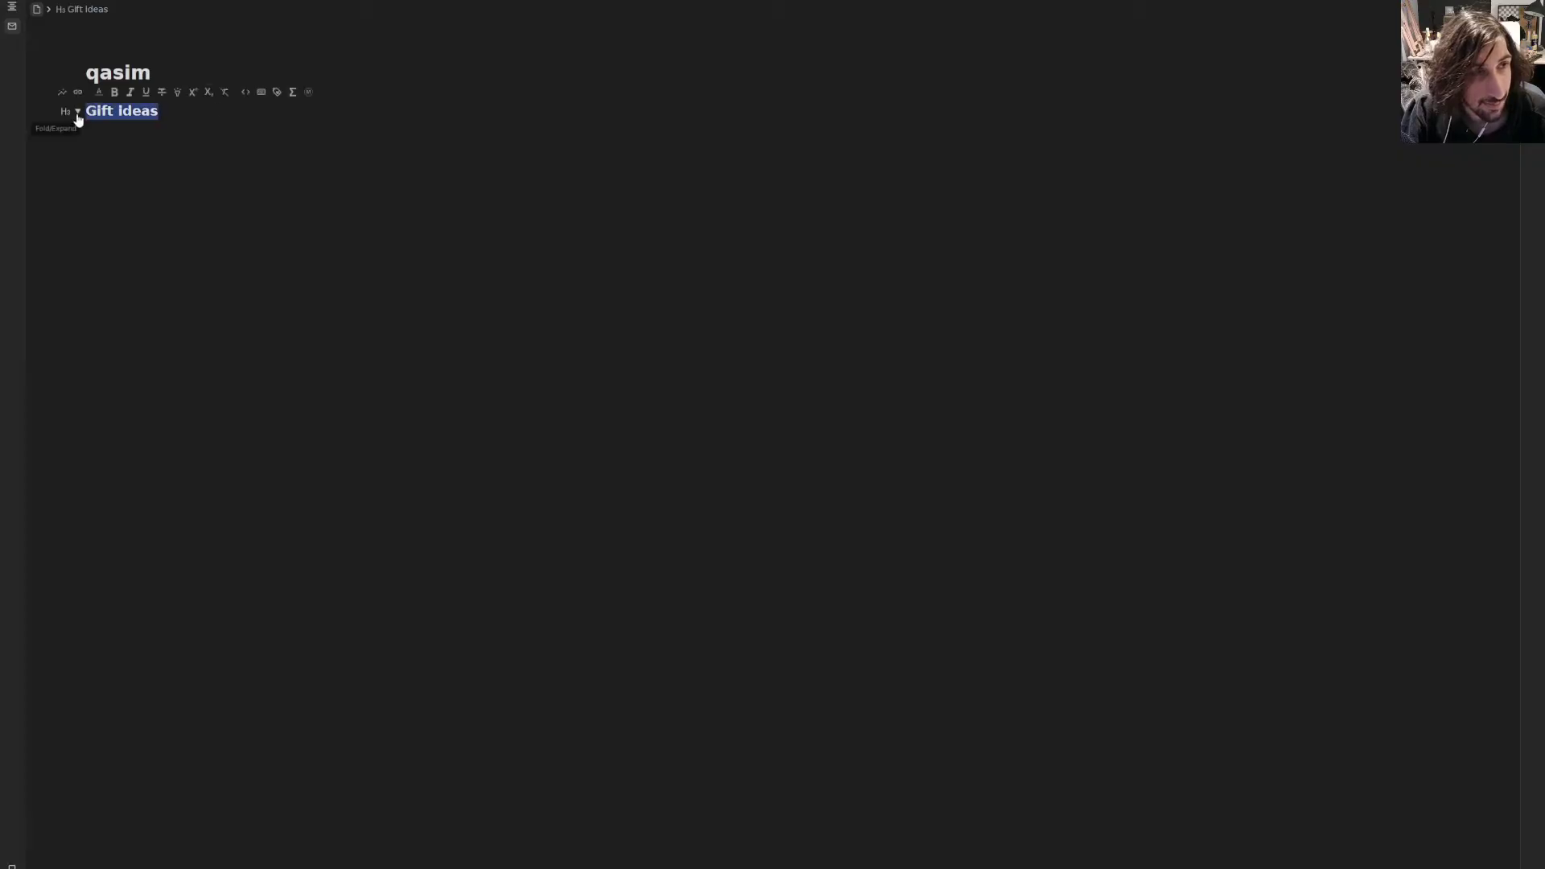
{"action": "left_click", "coordinate": [99, 92]}
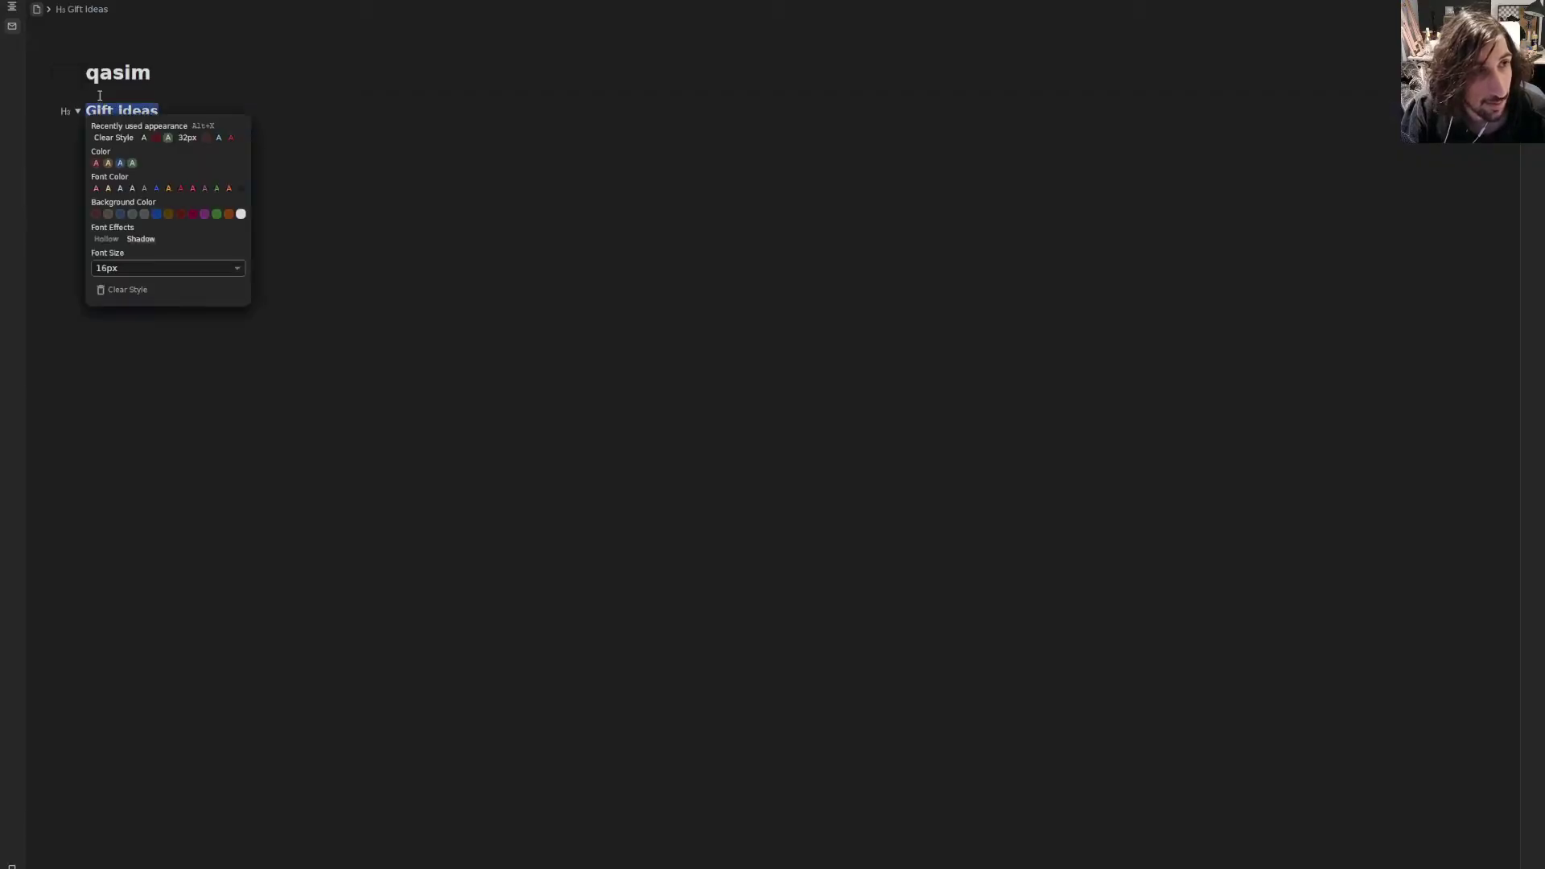
{"action": "key", "text": "Escape"}
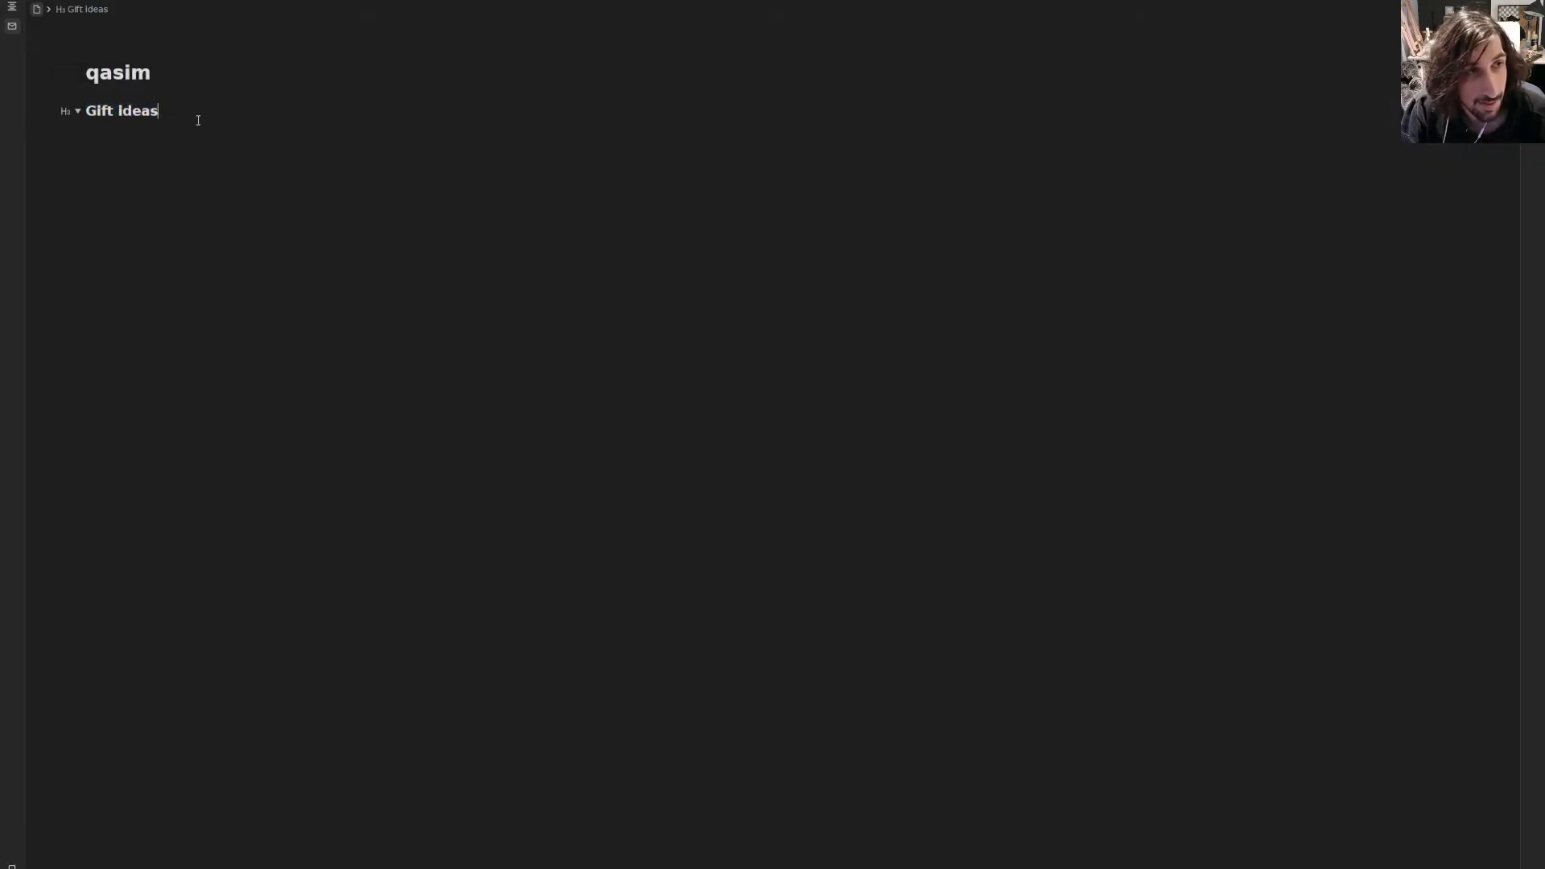
{"action": "left_click_drag", "start_coordinate": [196, 117], "coordinate": [68, 112]}
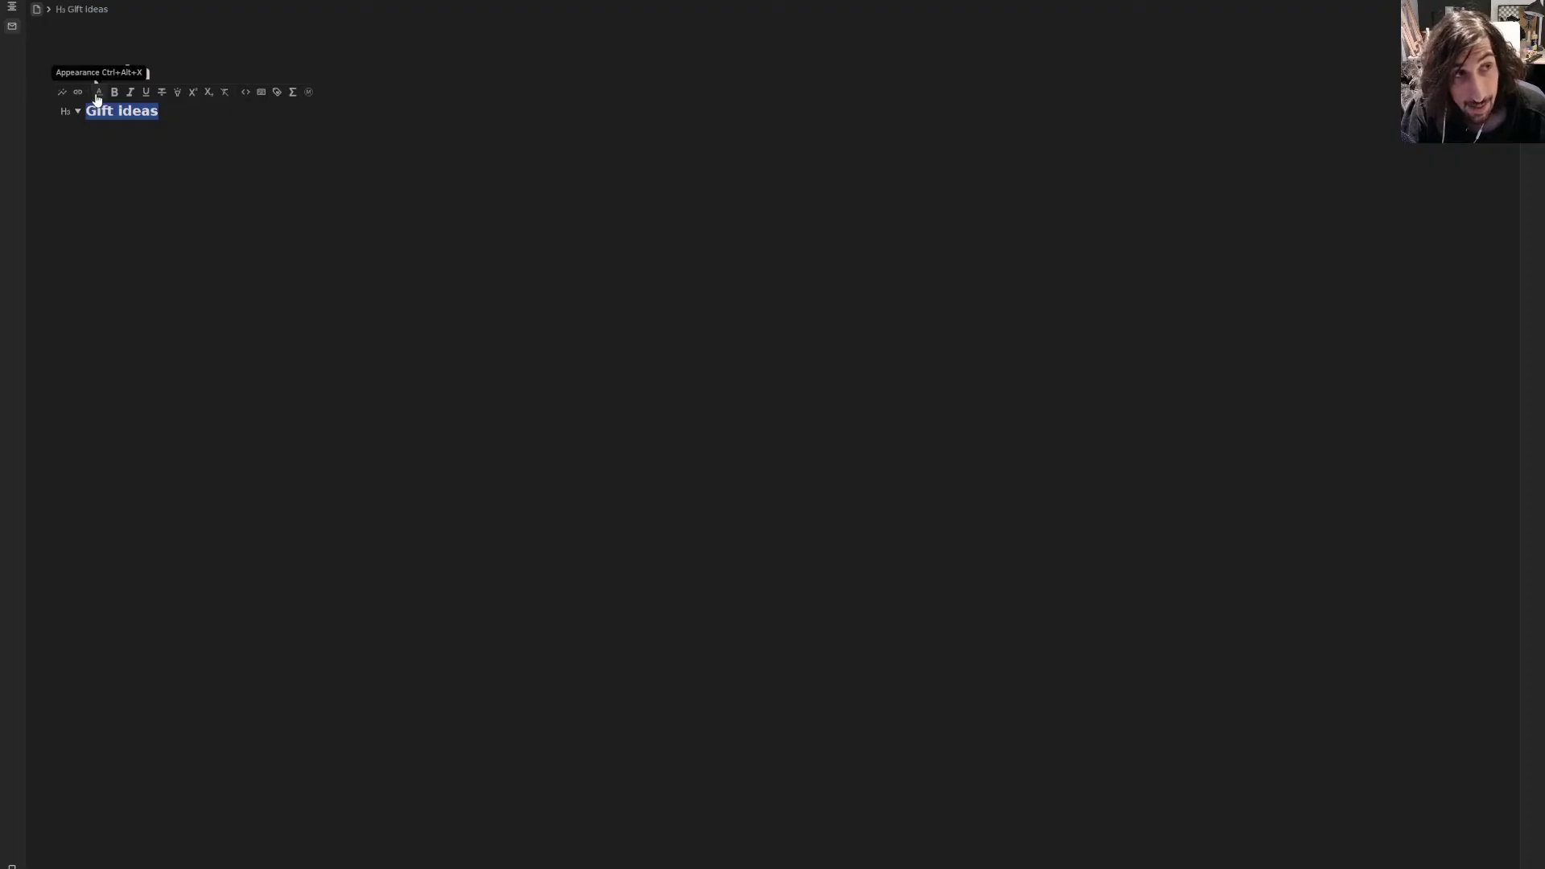
{"action": "left_click", "coordinate": [97, 91]}
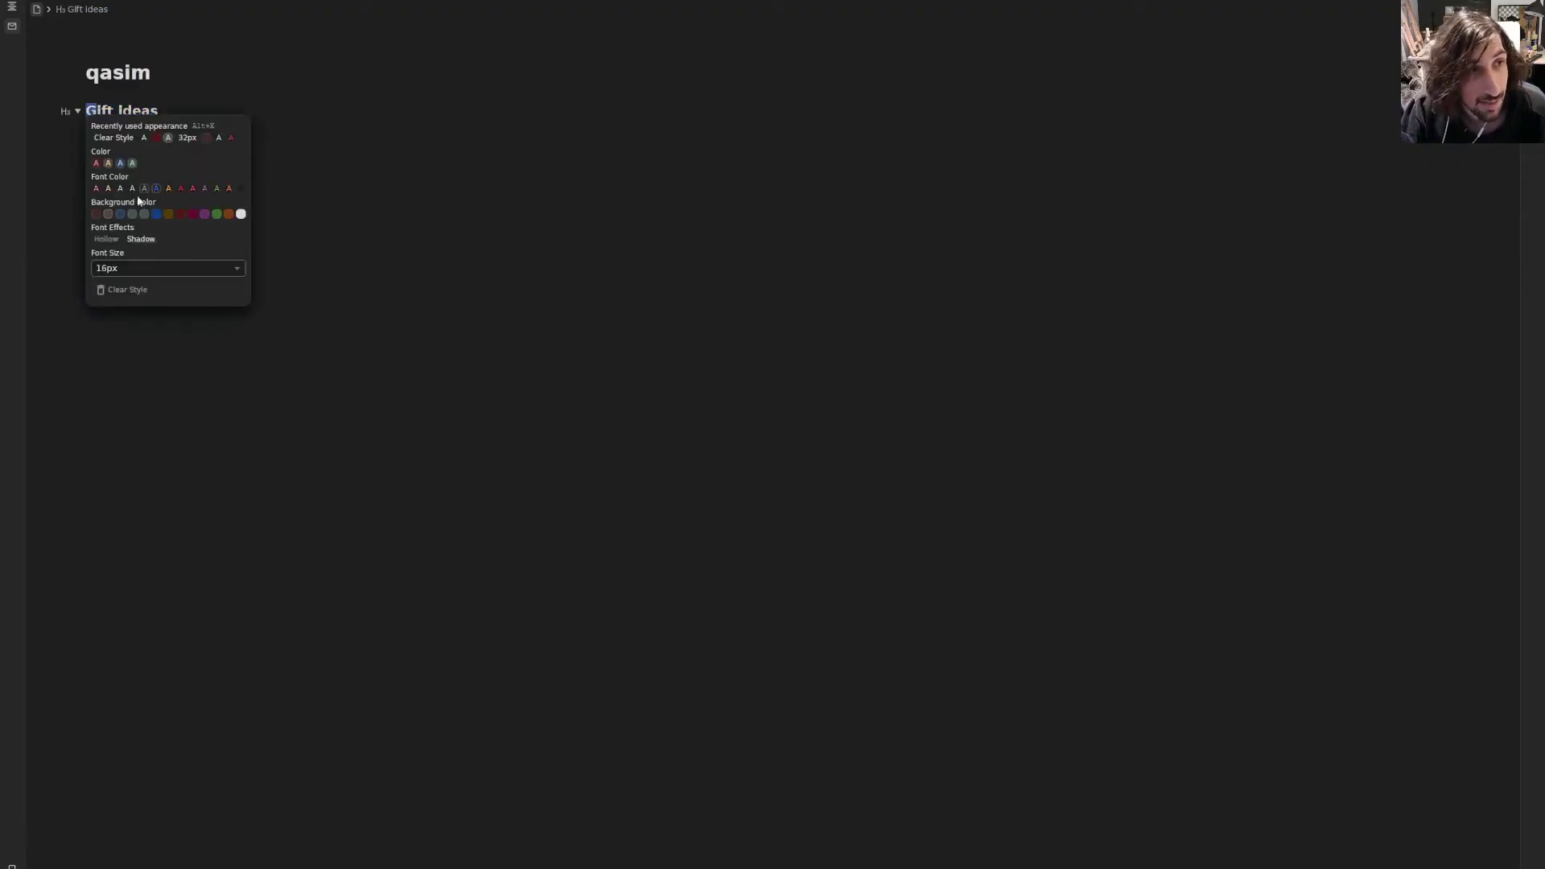
{"action": "left_click", "coordinate": [208, 100]}
{"action": "left_click_drag", "start_coordinate": [189, 111], "coordinate": [84, 111]}
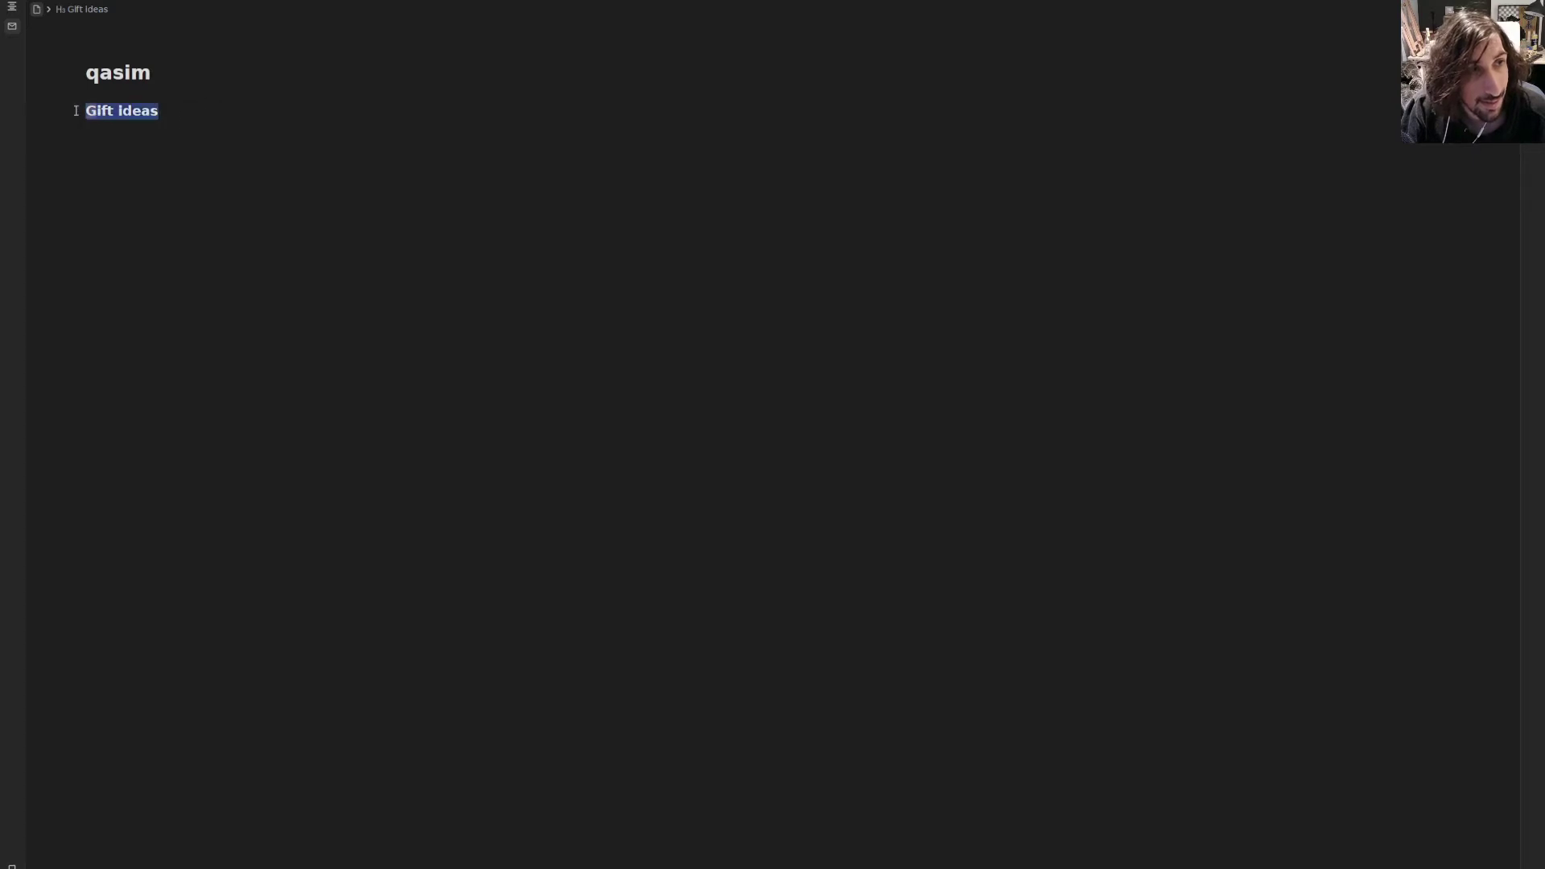
{"action": "left_click", "coordinate": [110, 100]}
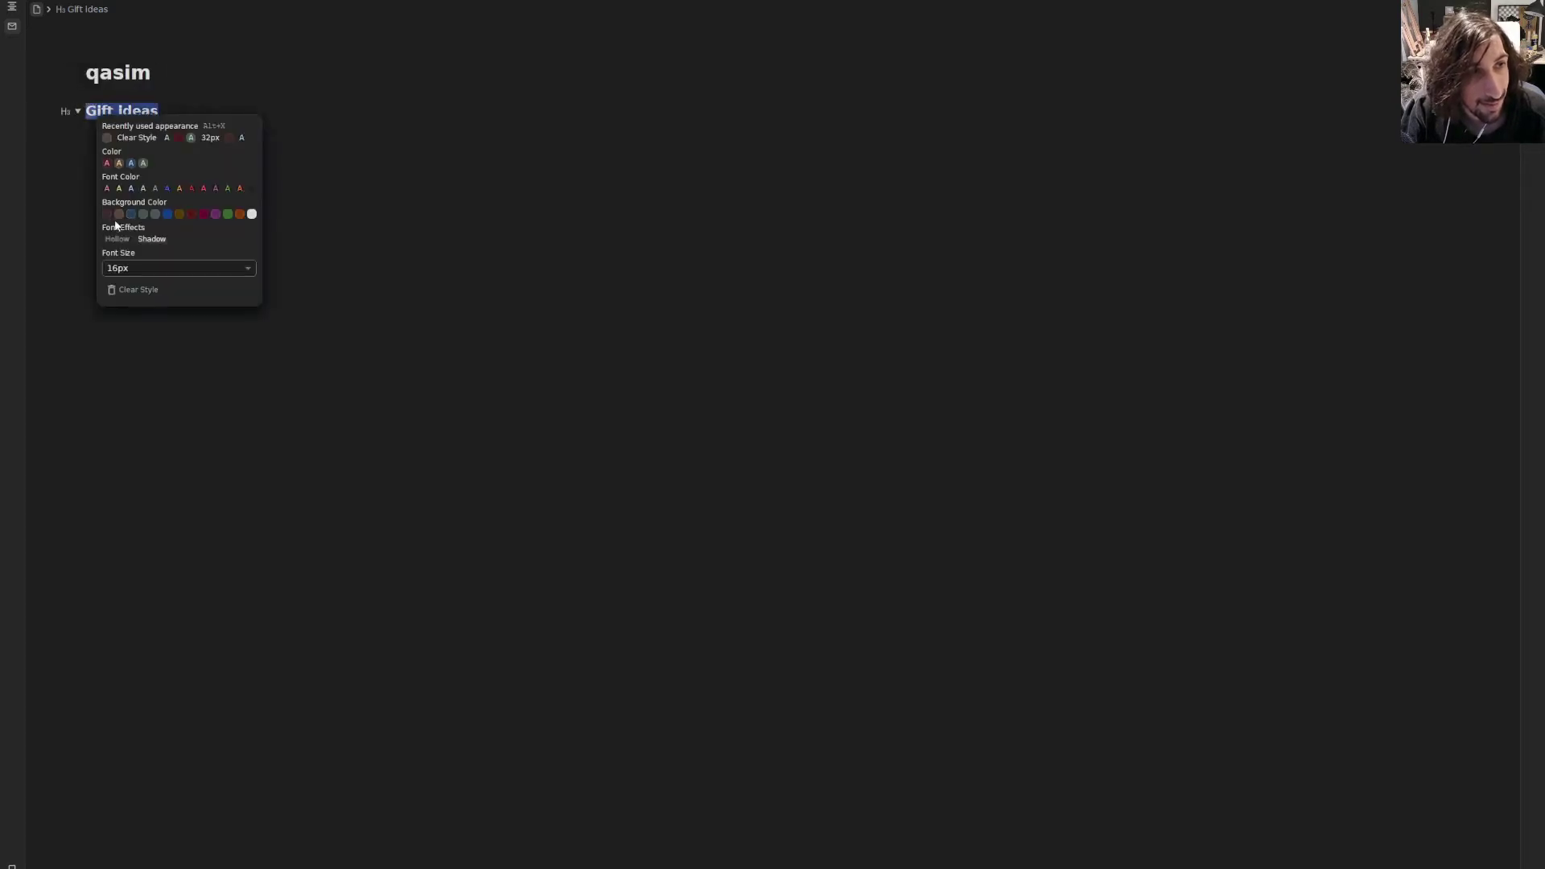
{"action": "left_click", "coordinate": [236, 130]}
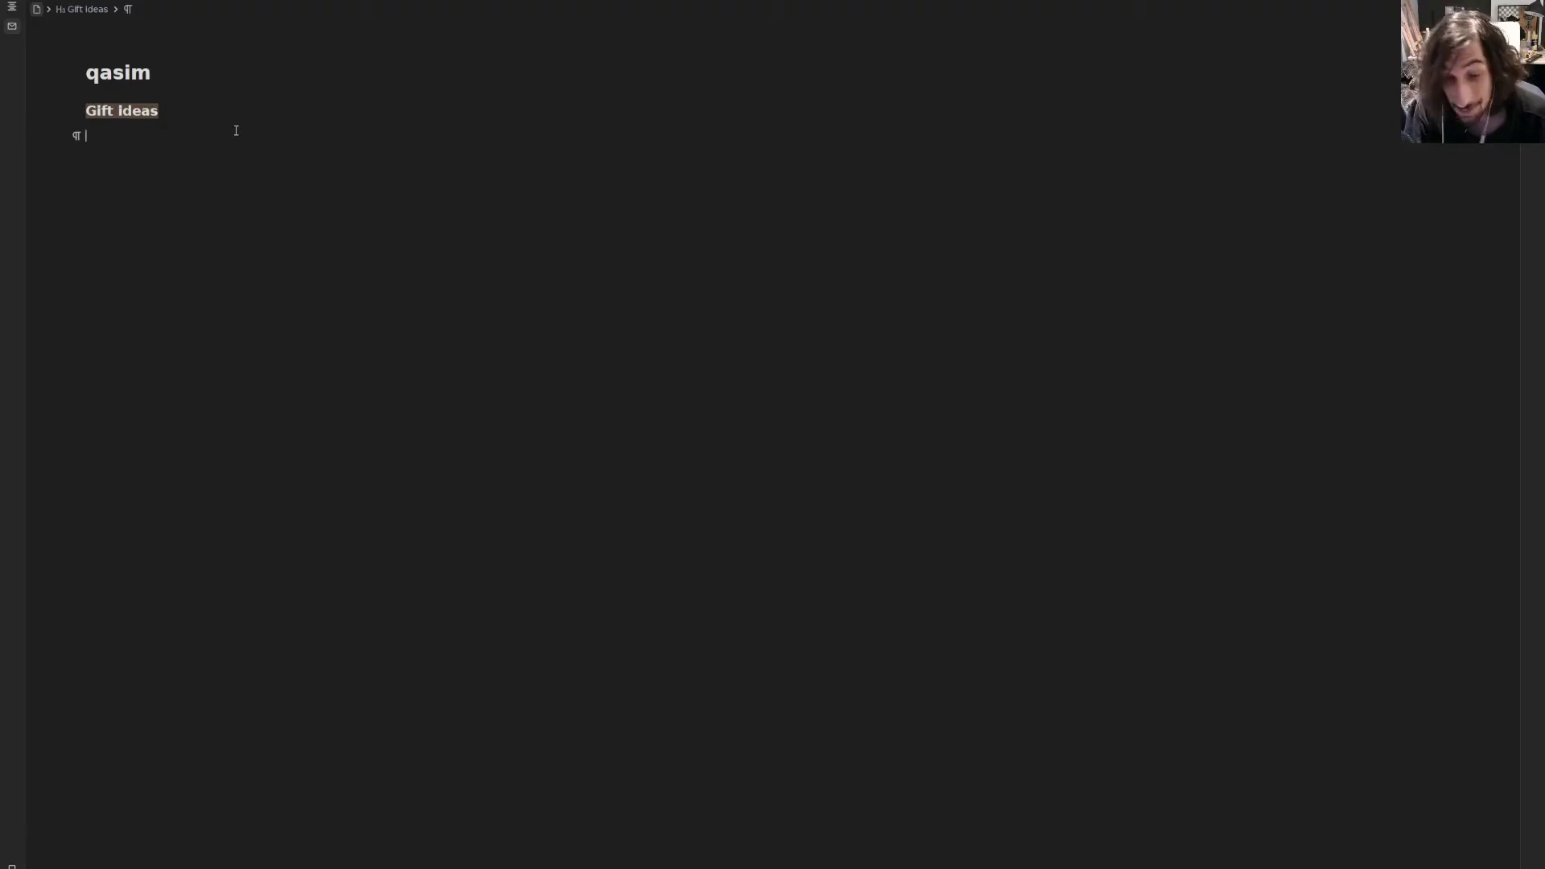
- Add 'Steal like an artist' tagged #giftidea, then start a new line in people in my life
{"action": "type", "text": "Steak"}
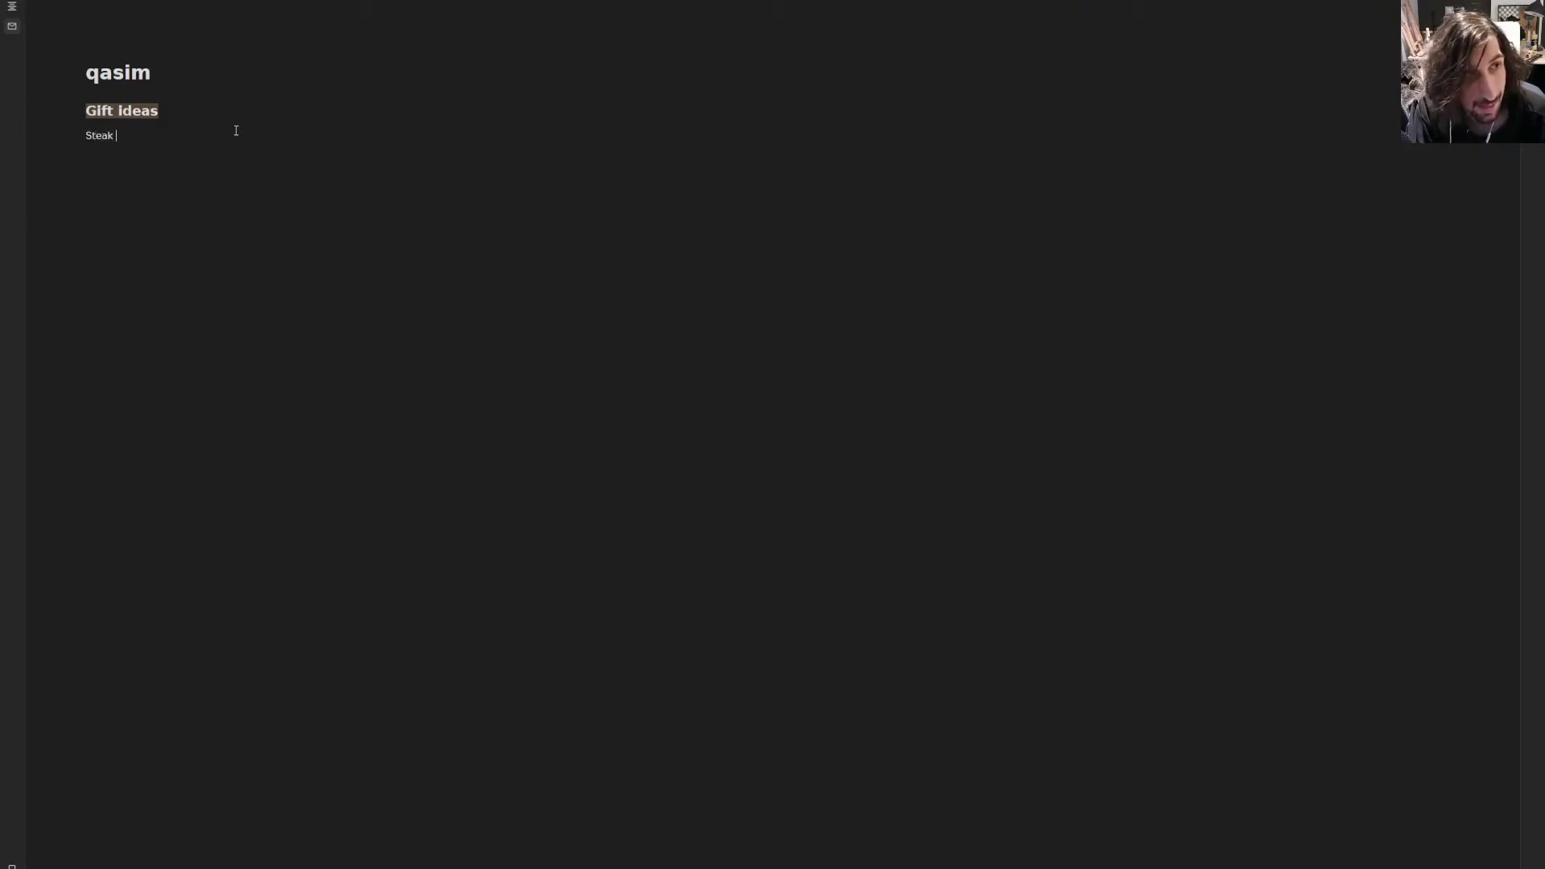
{"action": "key", "text": "BackSpace"}
{"action": "key", "text": "BackSpace"}
{"action": "type", "text": "l like an artist"}
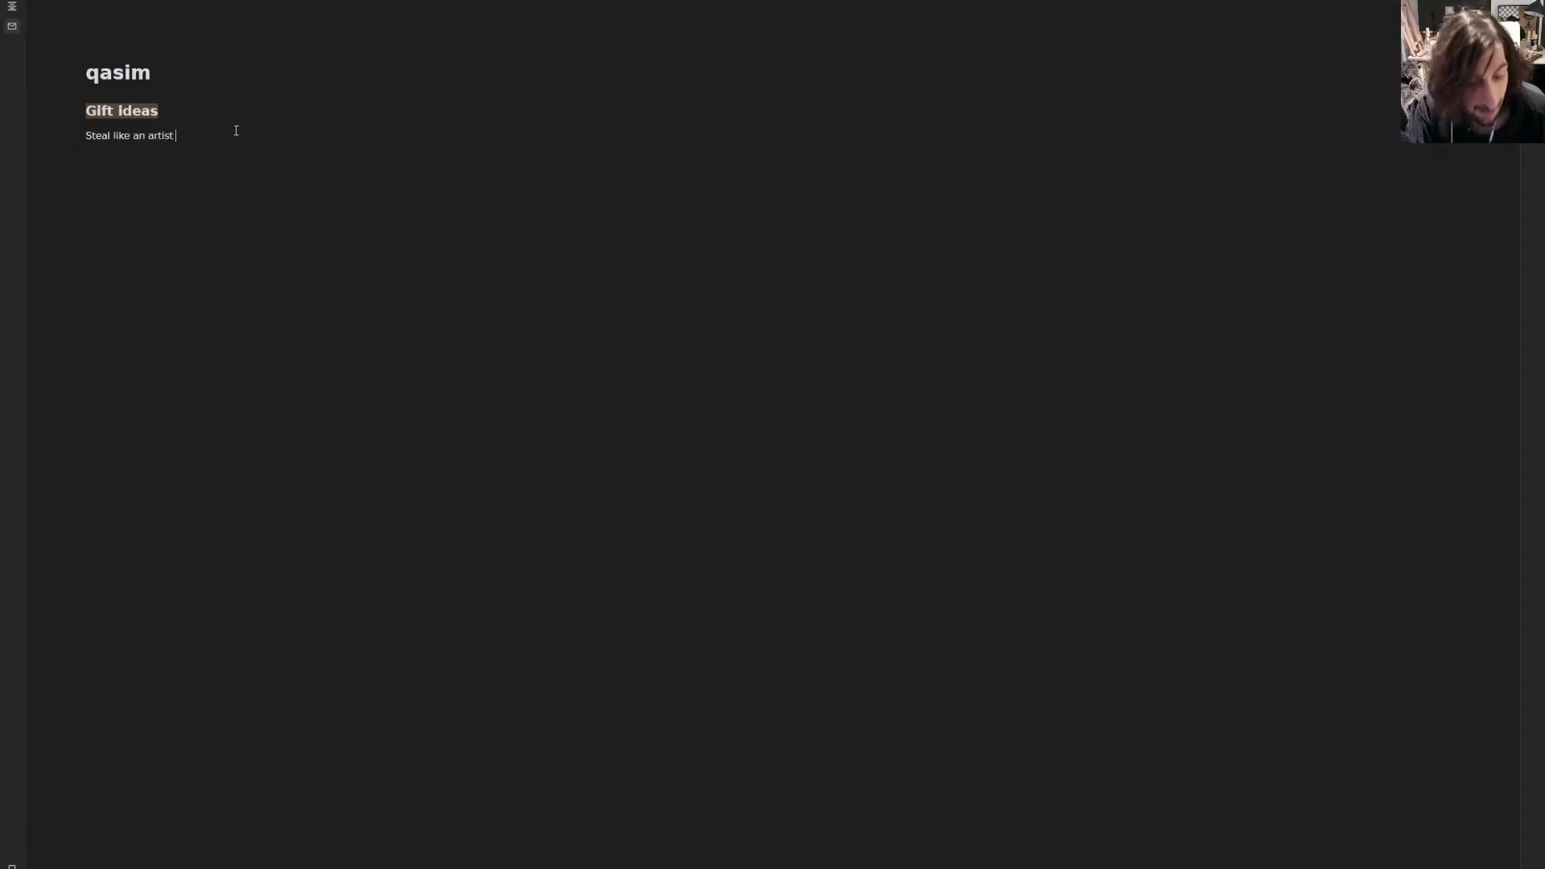
{"action": "type", "text": " #gifti"}
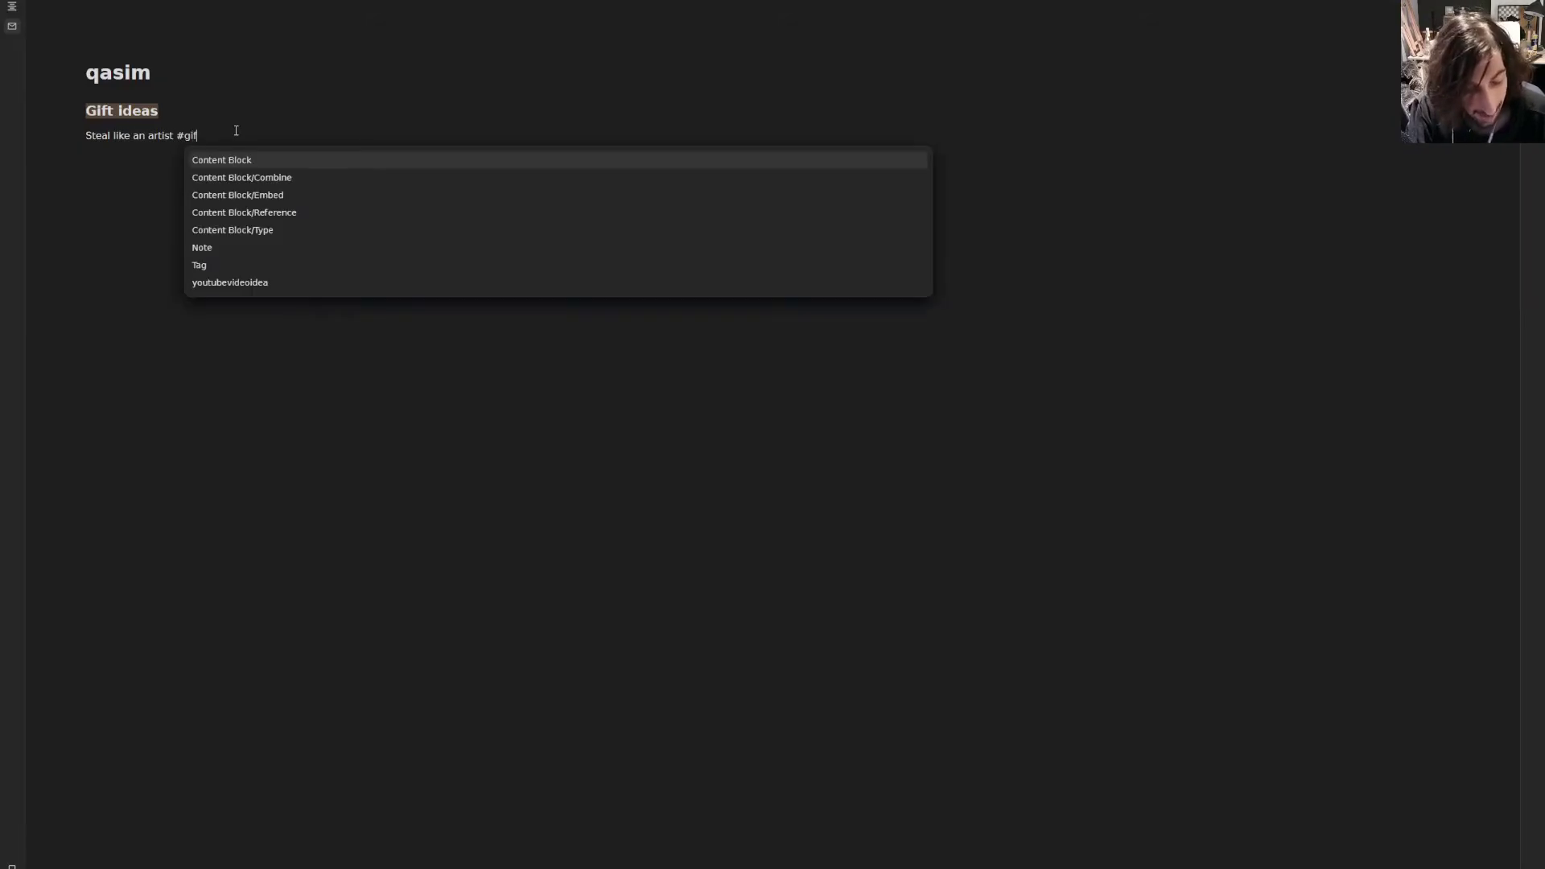
{"action": "type", "text": "dea"}
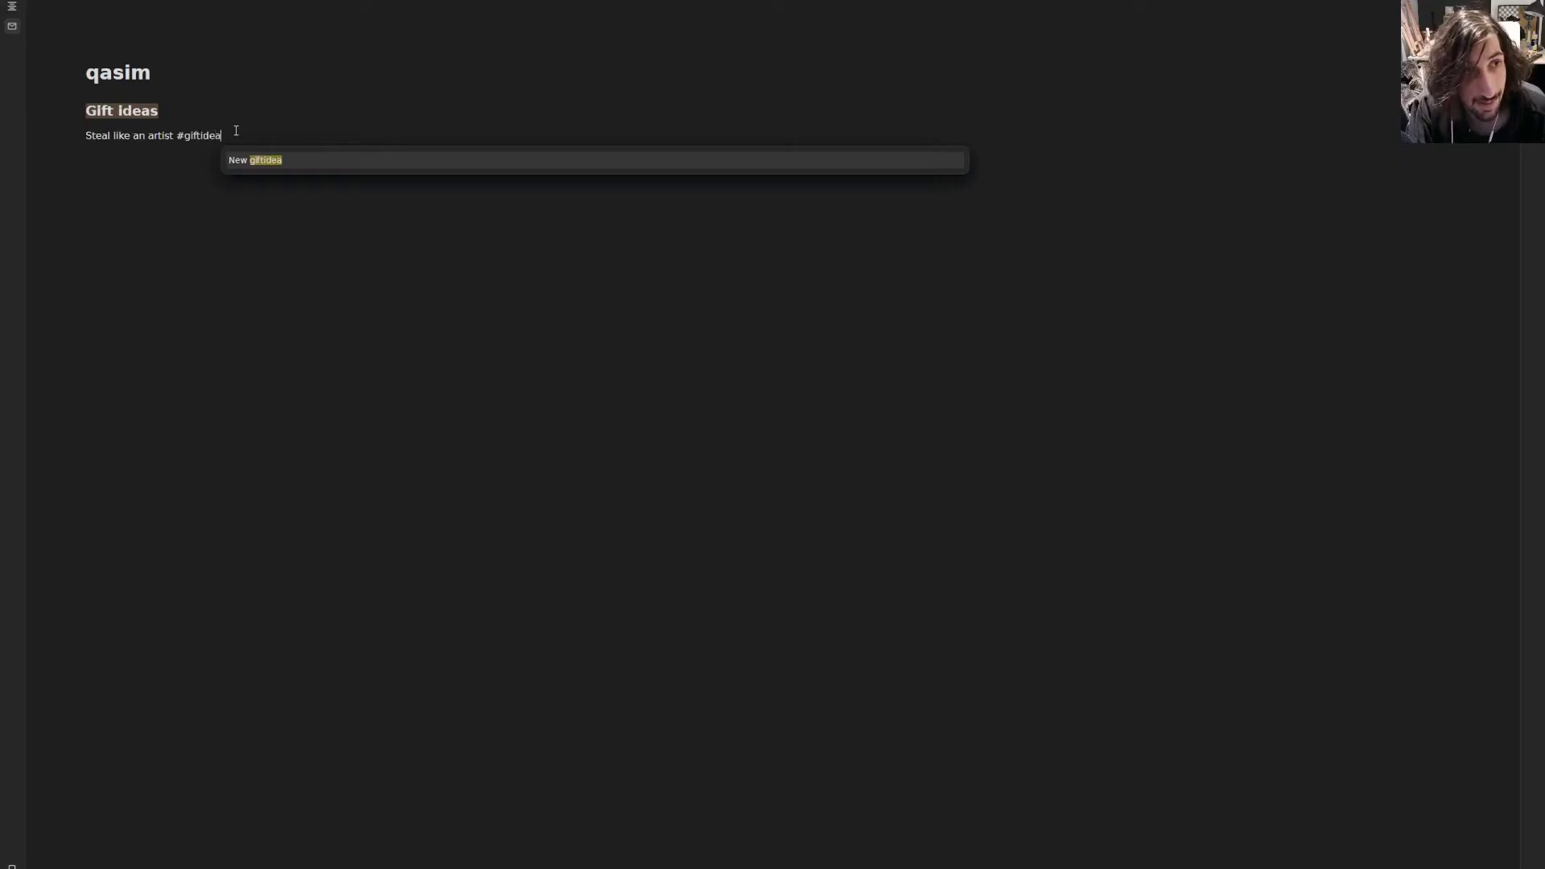
{"action": "key", "text": "Return"}
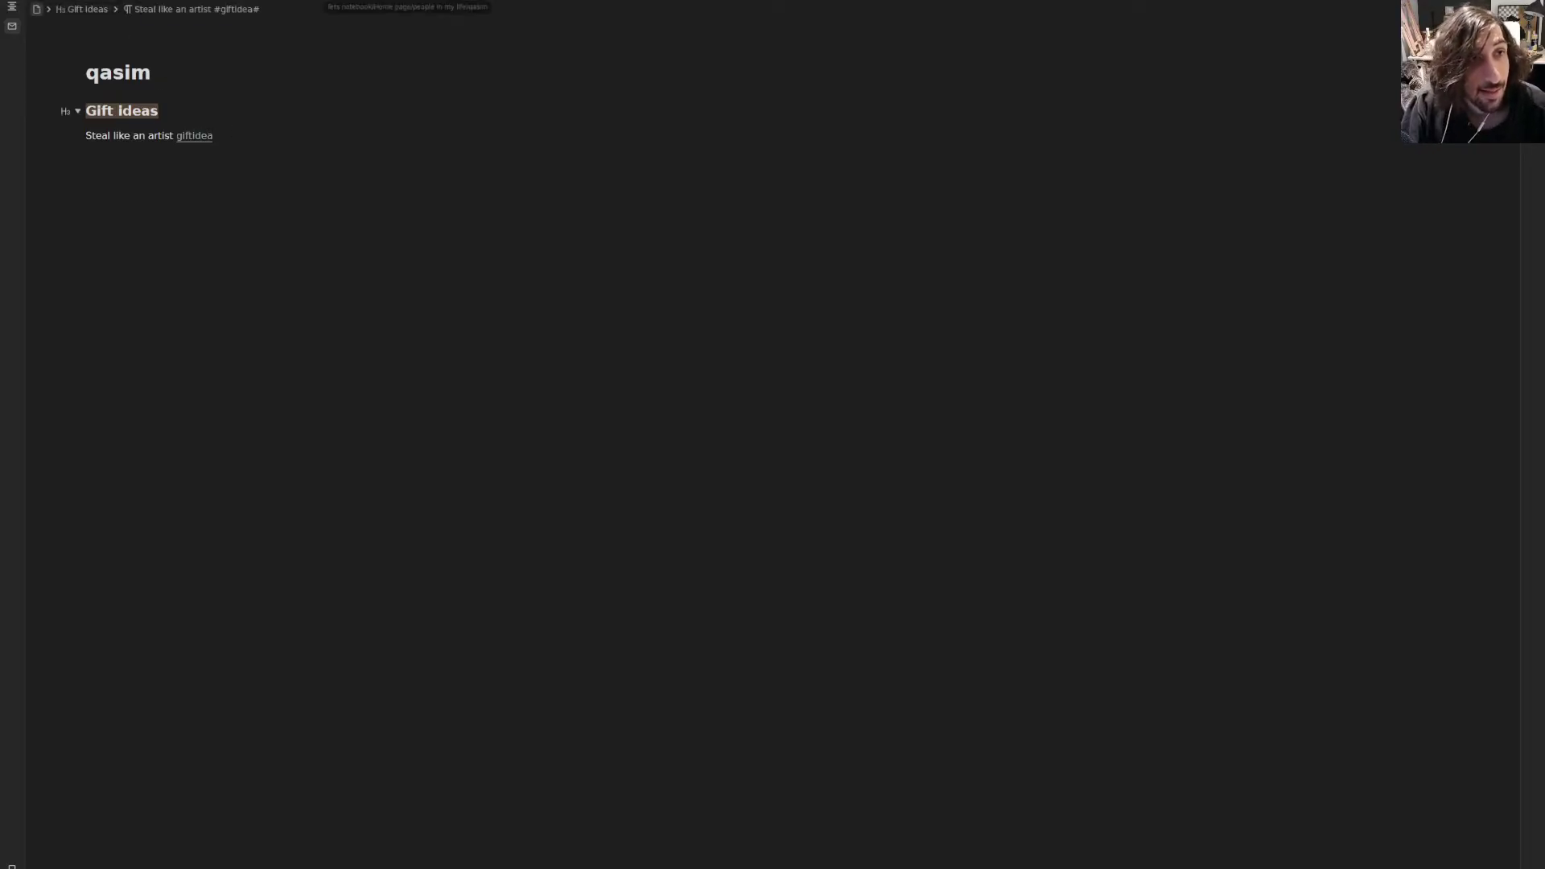
{"action": "left_click", "coordinate": [298, 1]}
{"action": "left_click", "coordinate": [175, 135]}
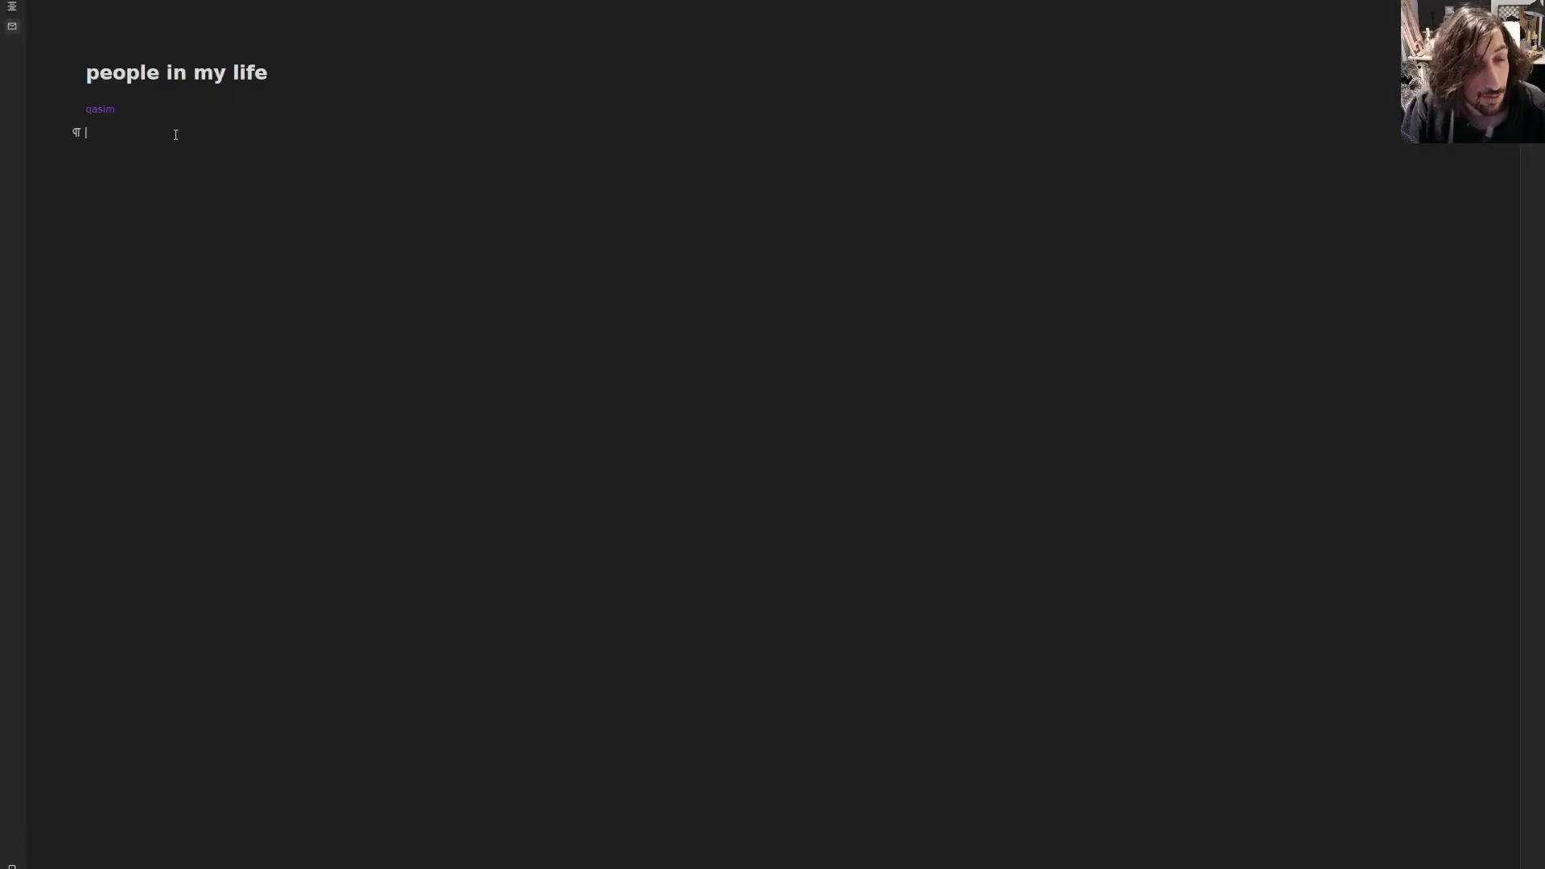
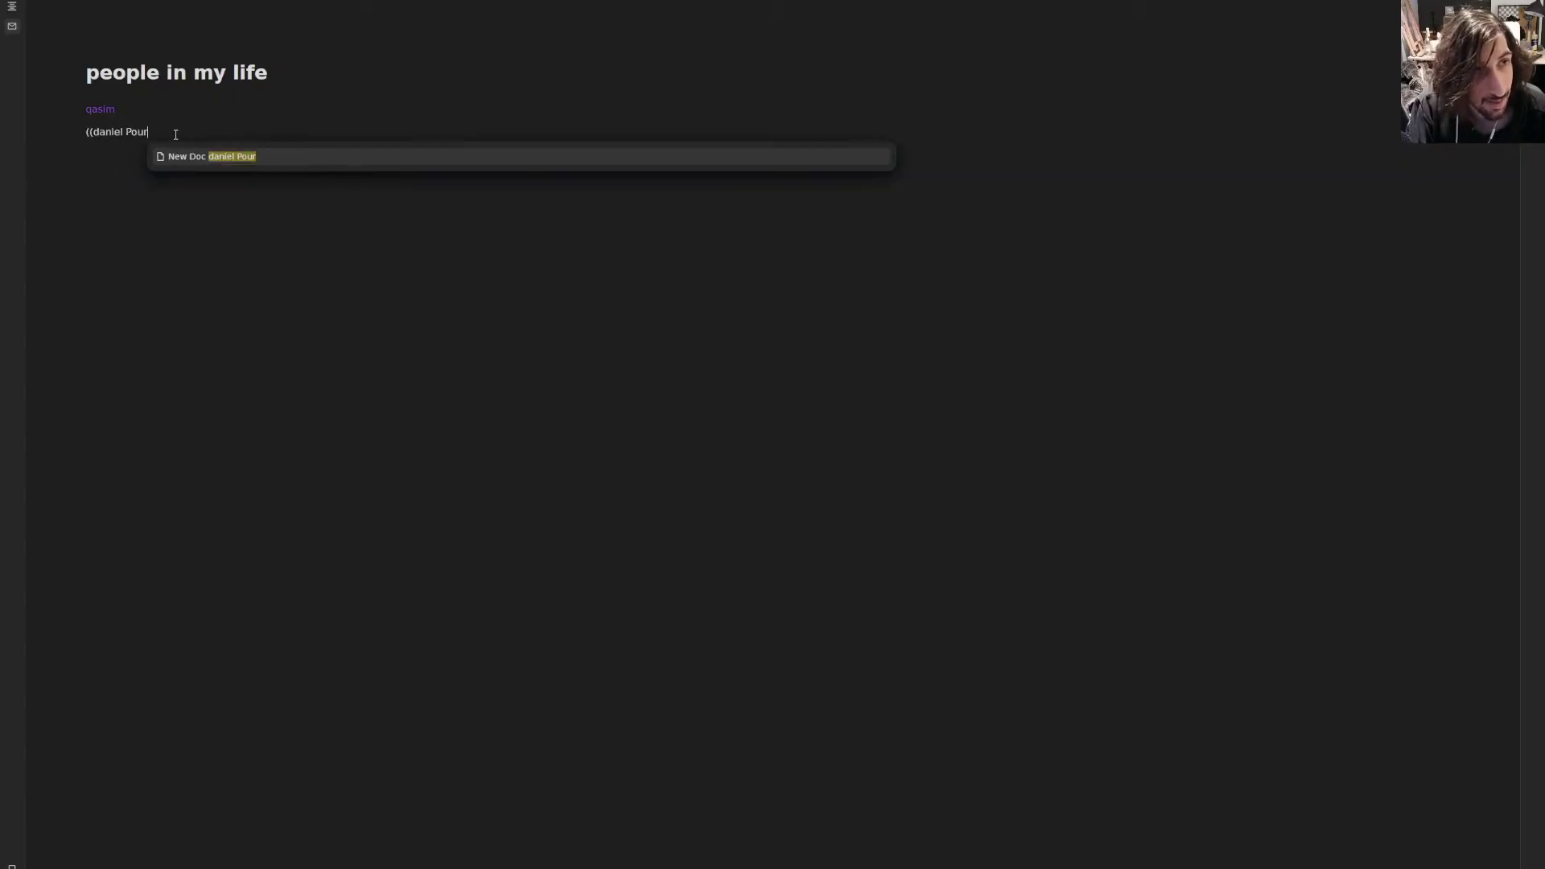
- Link a new page for a second person from people in my life and open it
{"action": "key", "text": "Escape"}
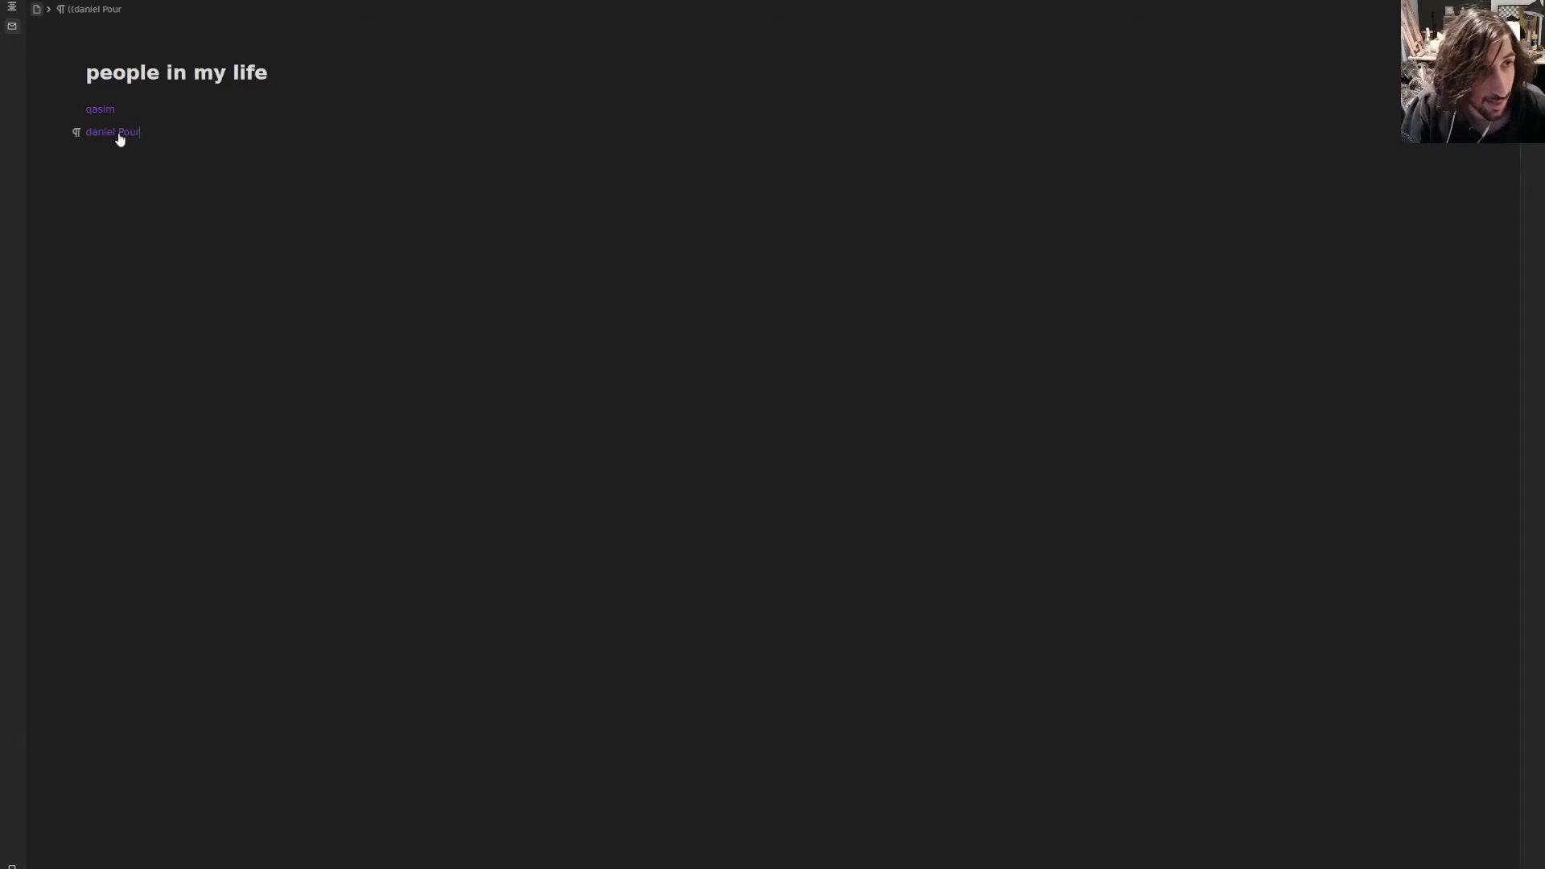
{"action": "left_click", "coordinate": [119, 133]}
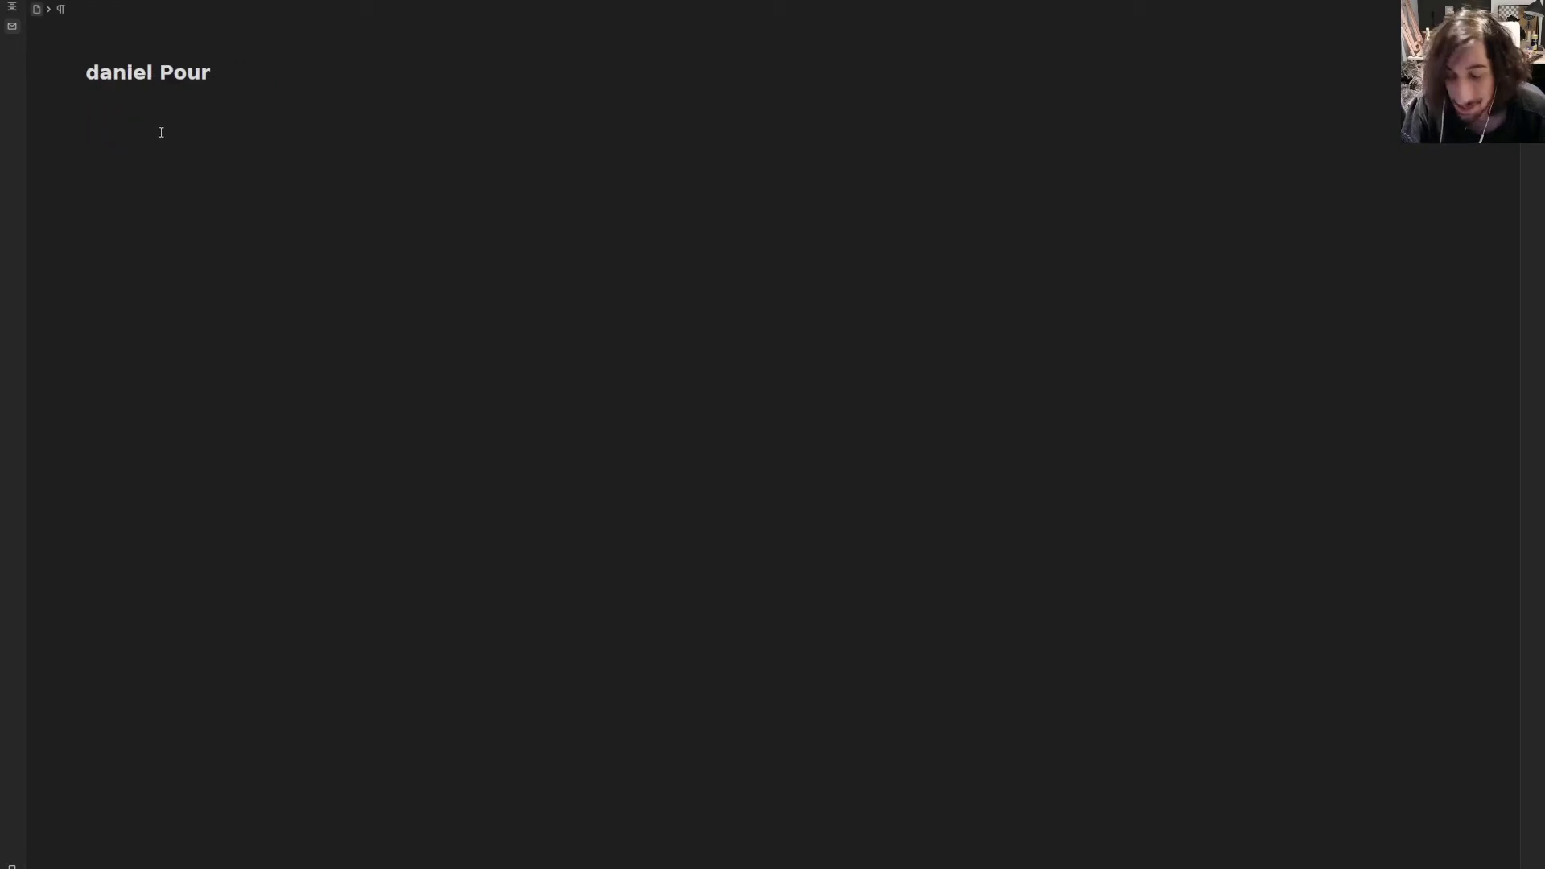
- Note 'Fountain pen' tagged #giftidea on that page and list all #giftidea blocks
{"action": "type", "text": "Fount"}
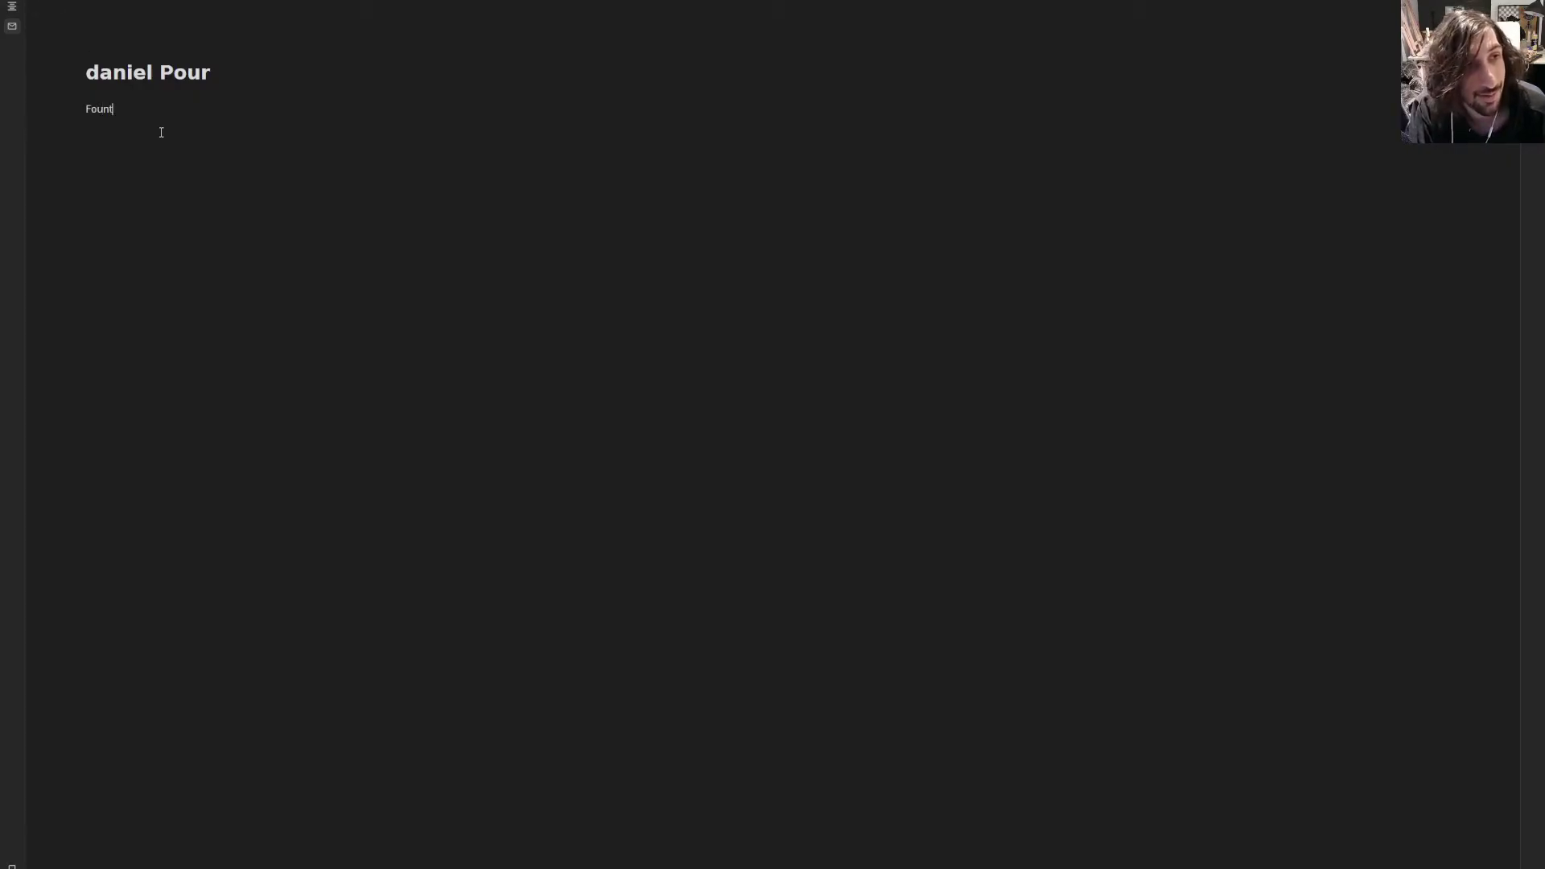
{"action": "type", "text": "ain pen"}
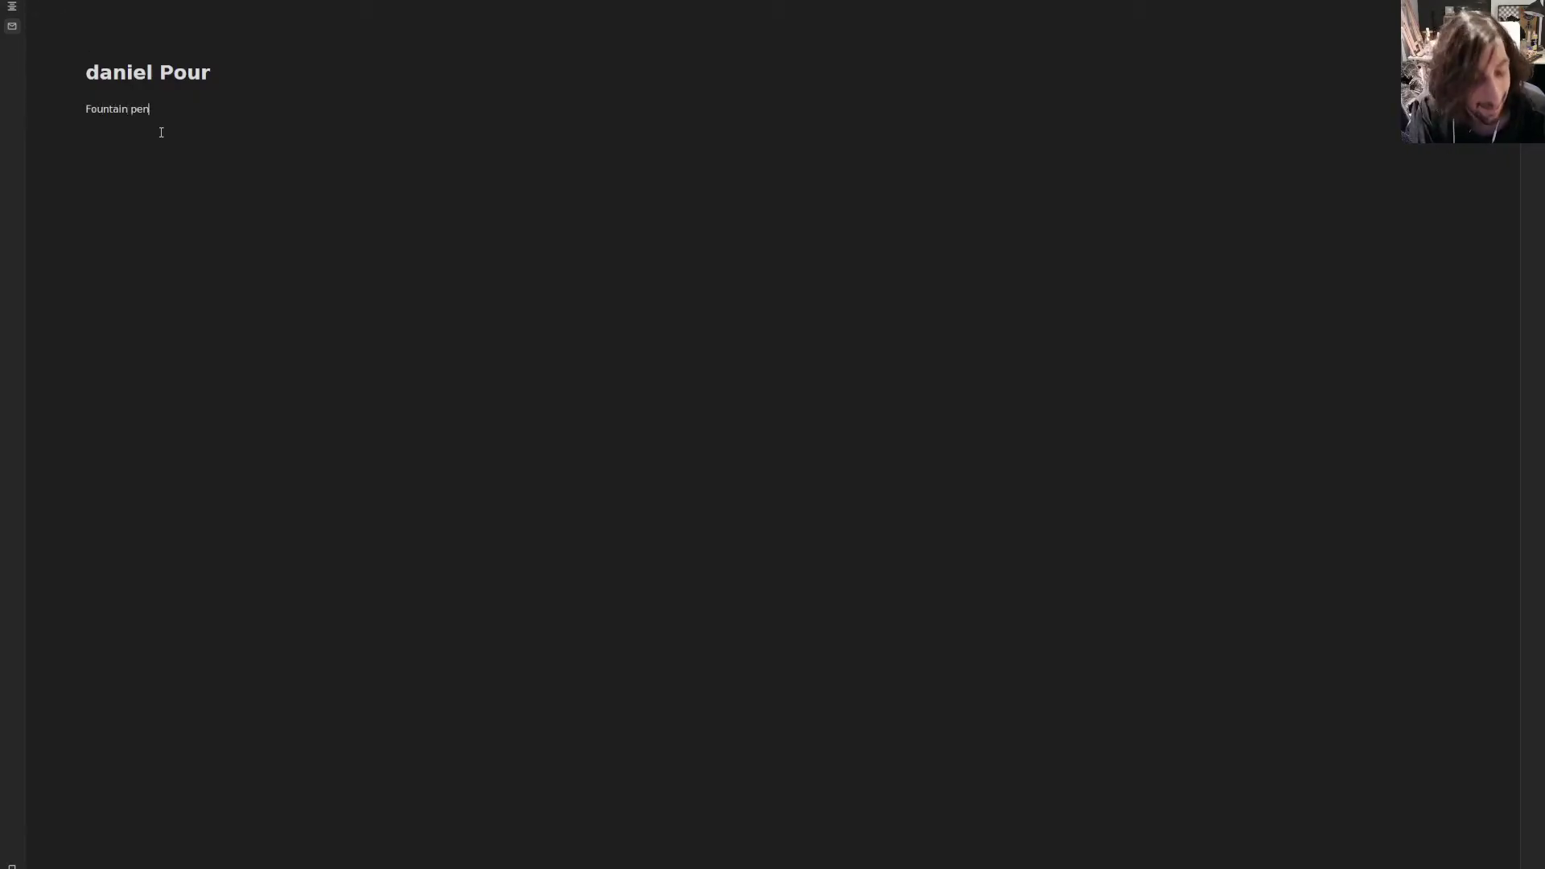
{"action": "type", "text": " #"}
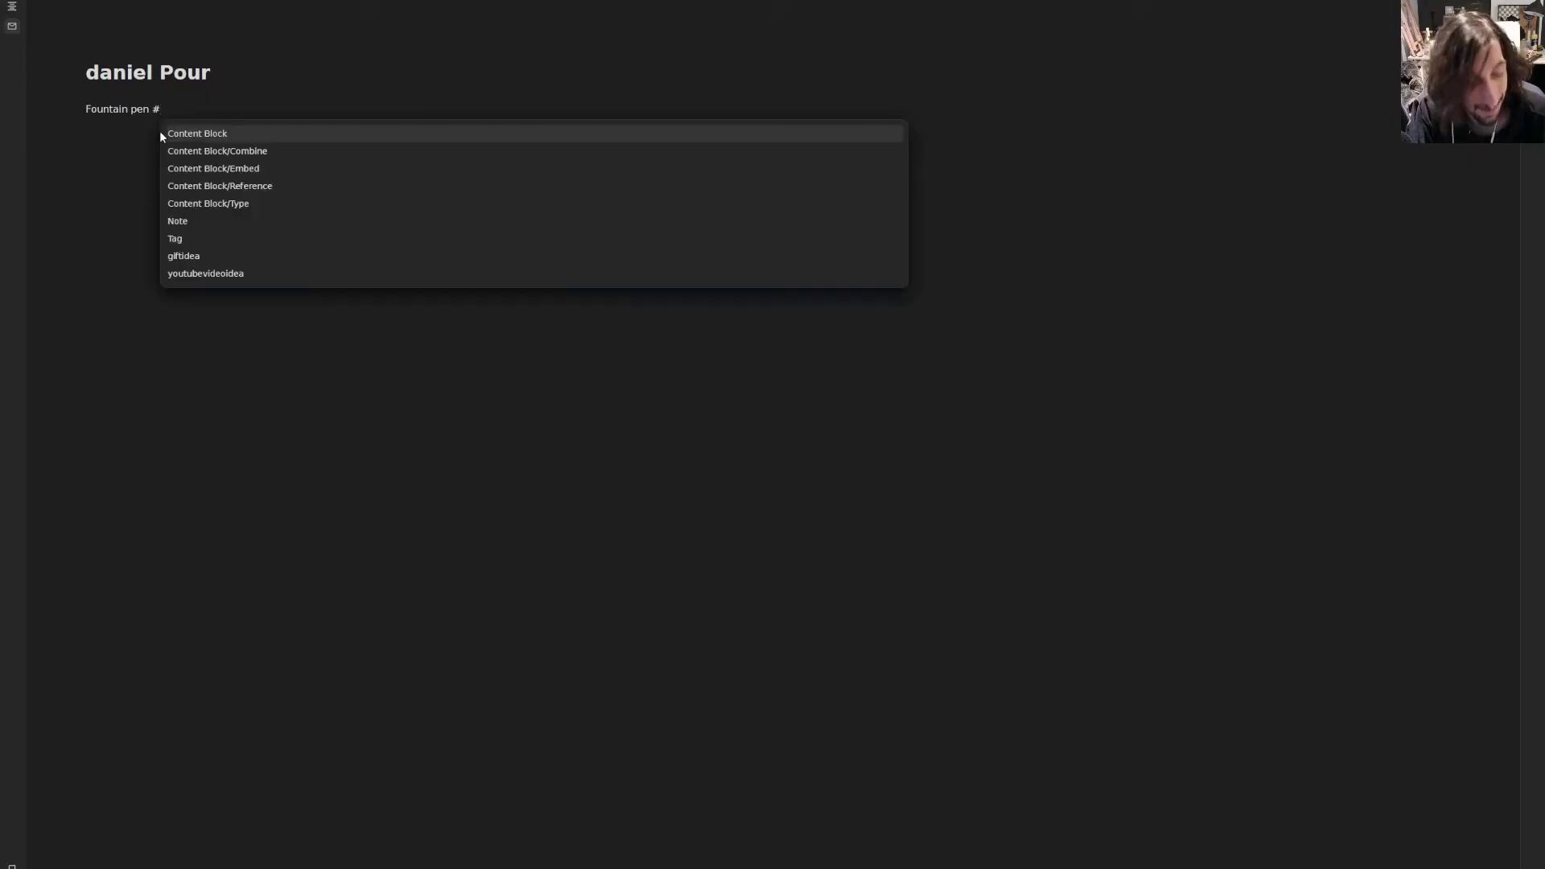
{"action": "type", "text": "gift"}
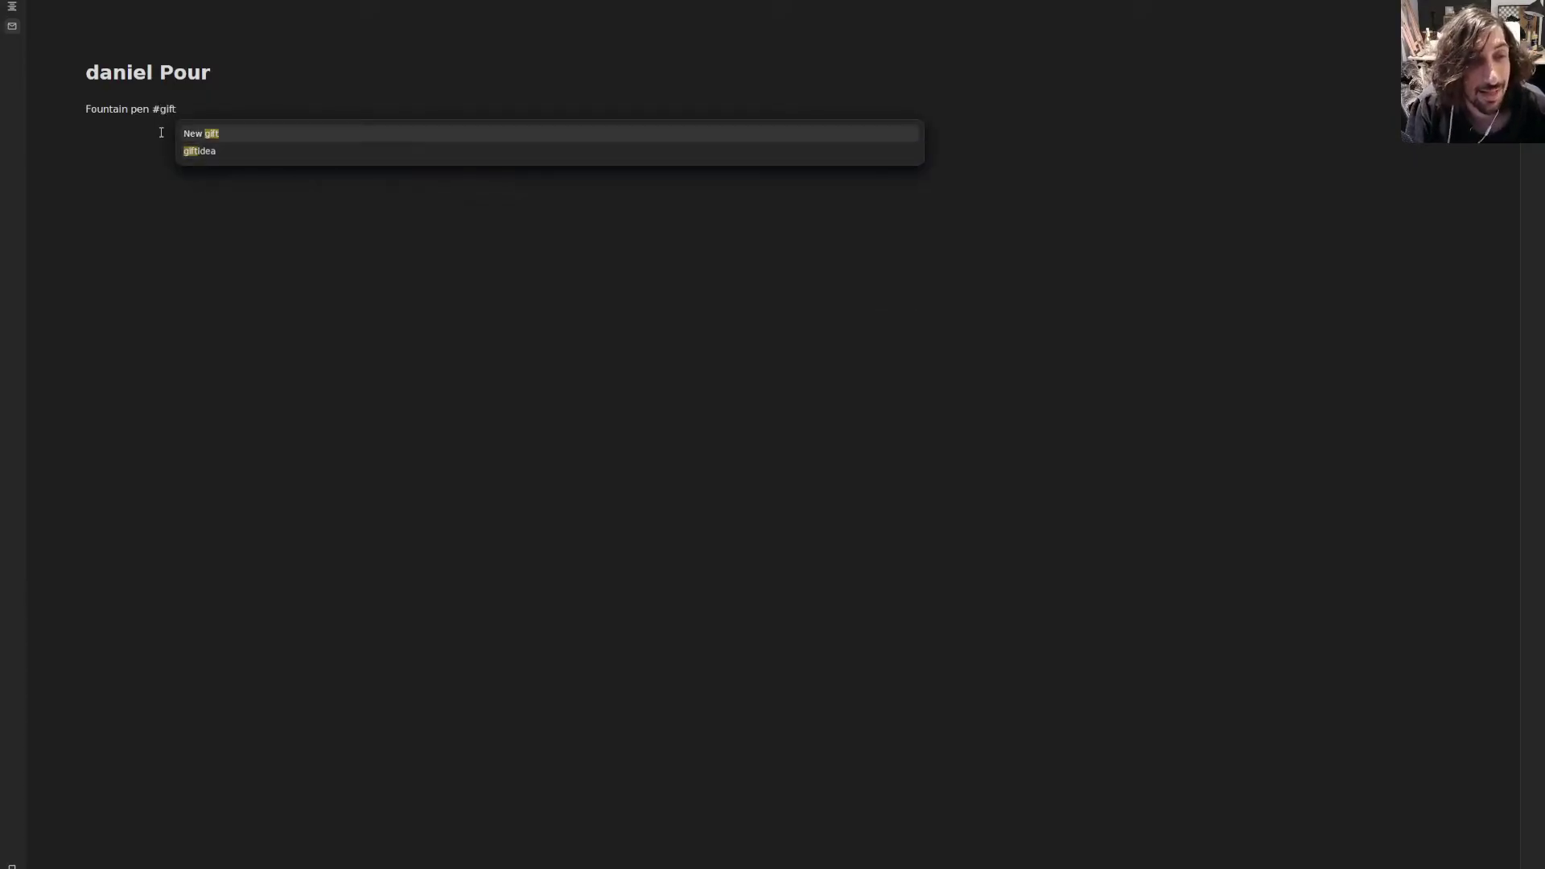
{"action": "key", "text": "Return"}
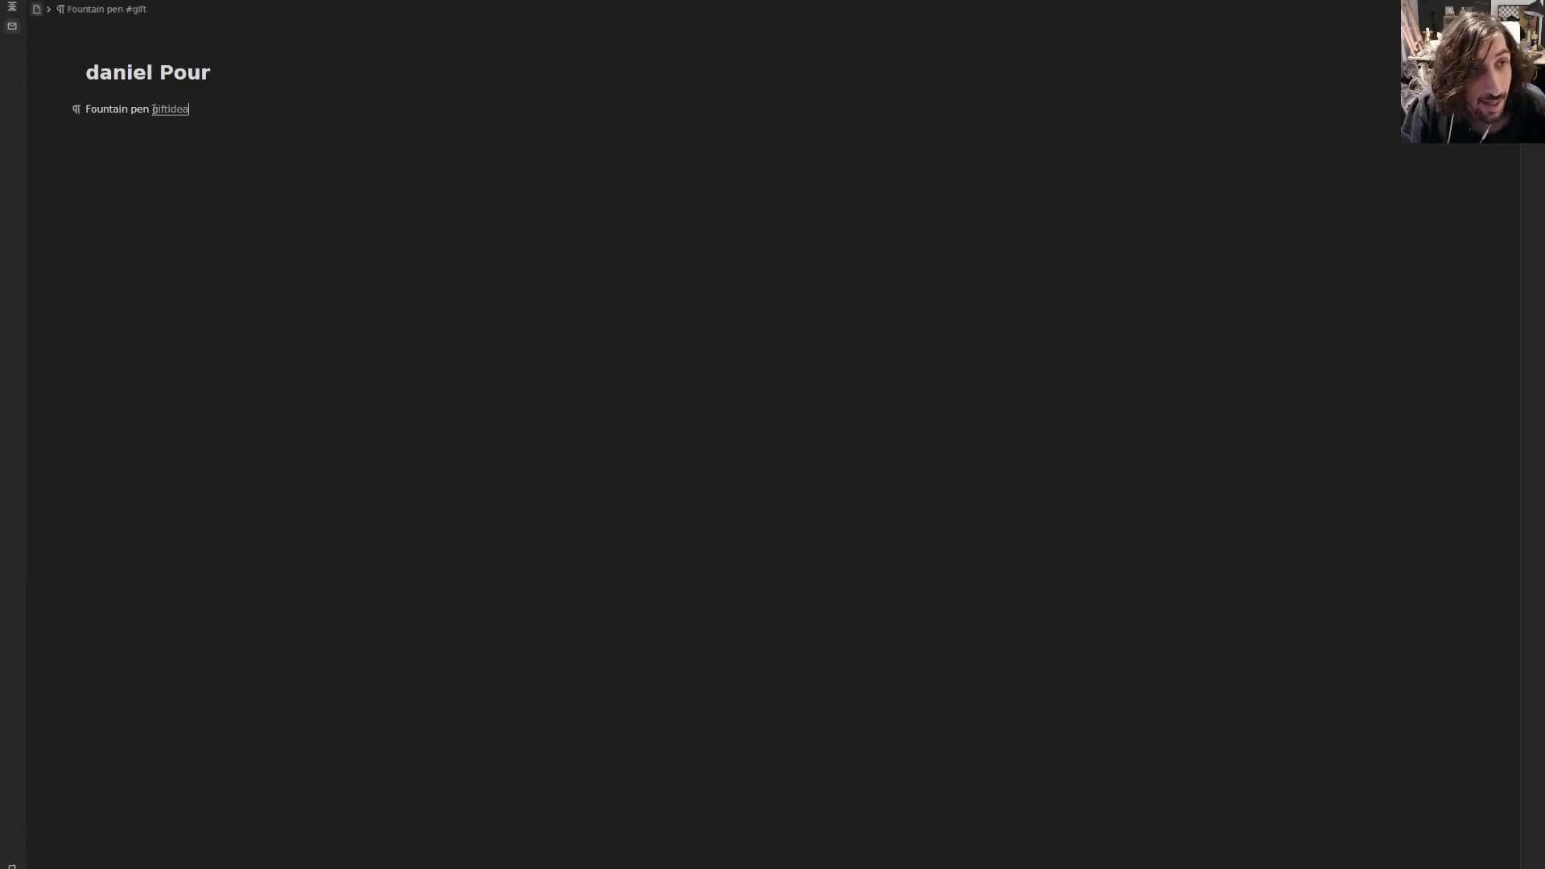
{"action": "left_click", "coordinate": [170, 109]}
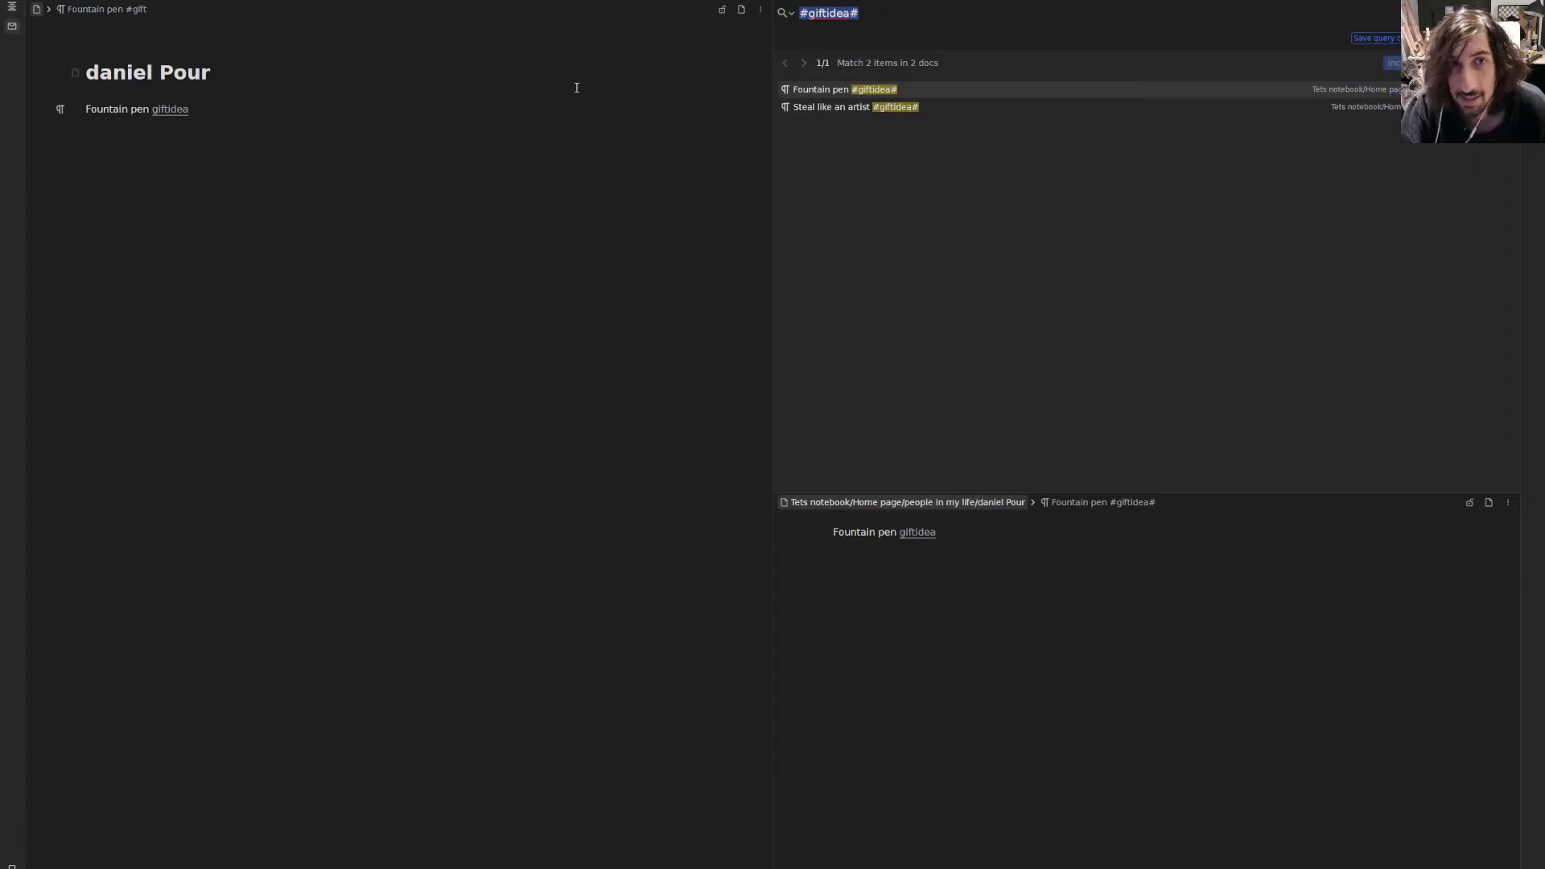
- Reopen the #giftidea search and add an empty block below Fountain pen
{"action": "key", "text": "Escape"}
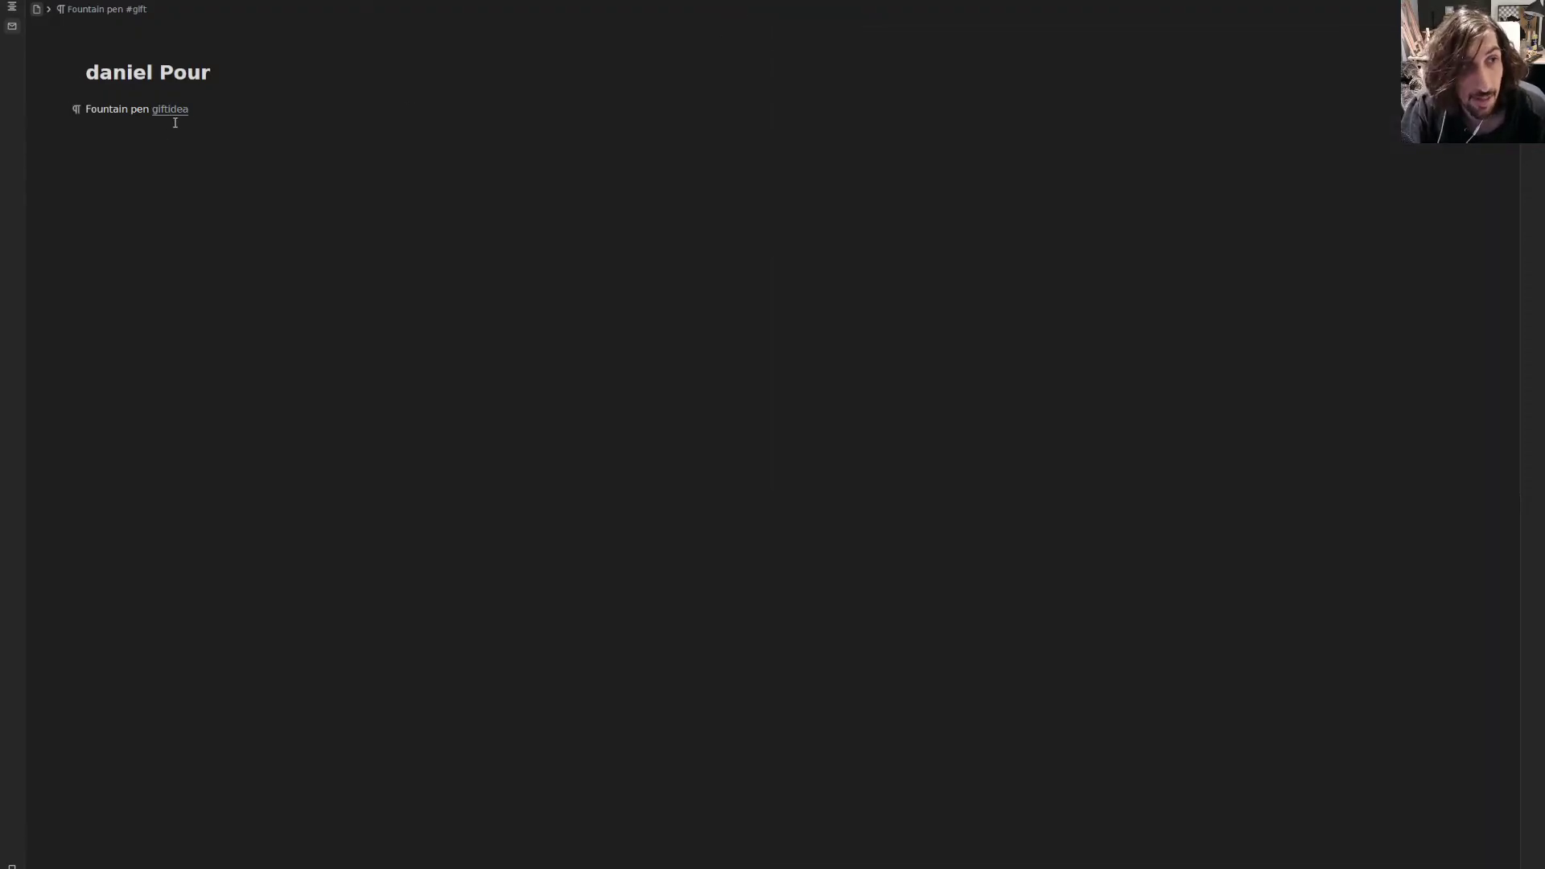
{"action": "left_click", "coordinate": [171, 111]}
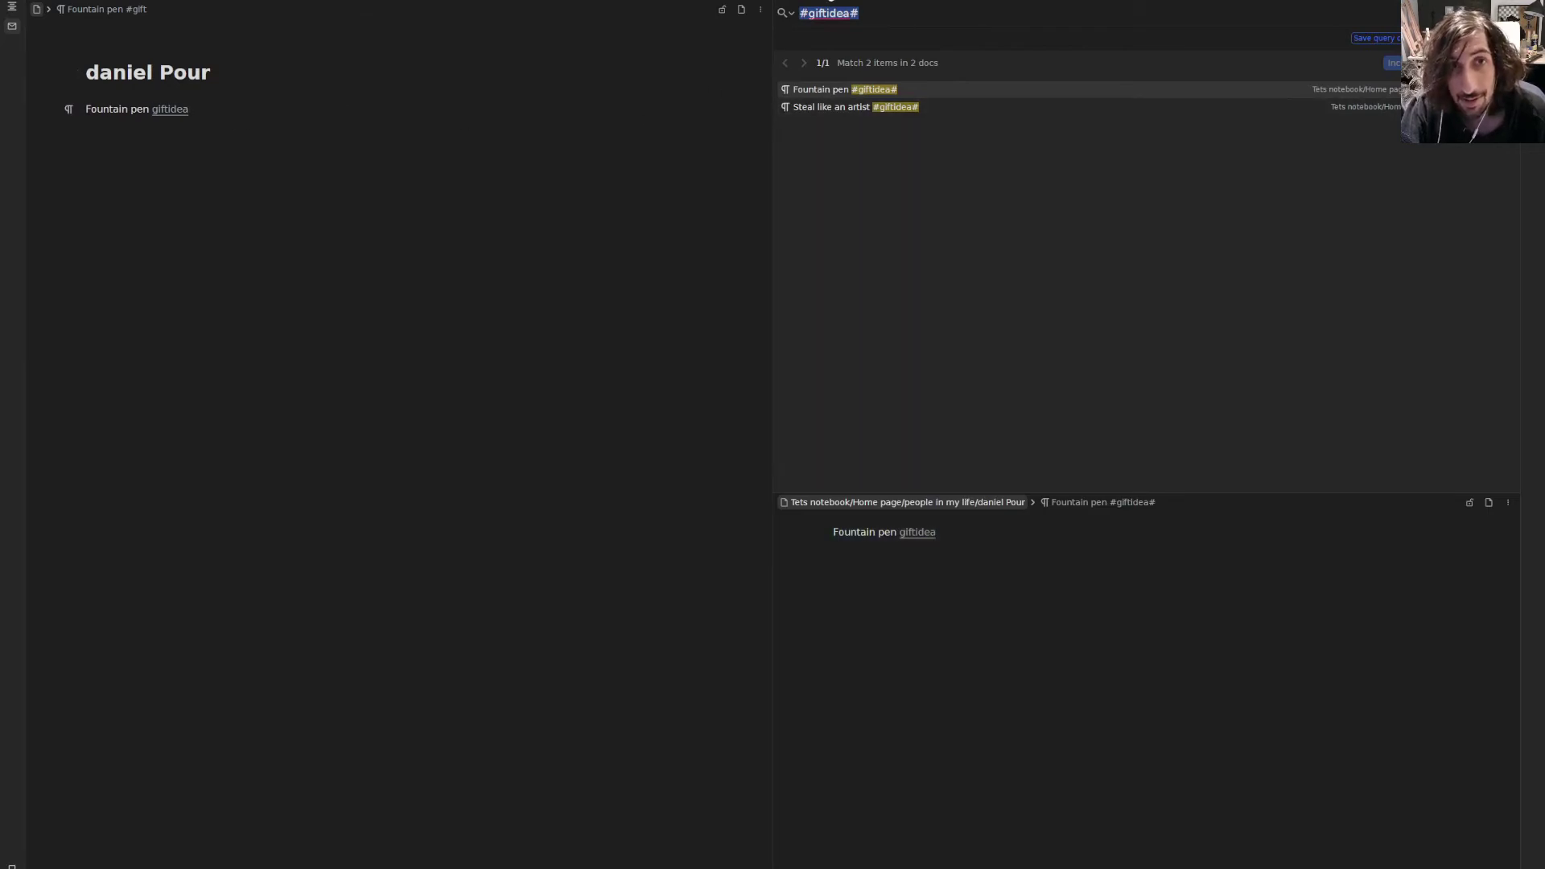
{"action": "key", "text": "Escape"}
{"action": "left_click", "coordinate": [169, 112]}
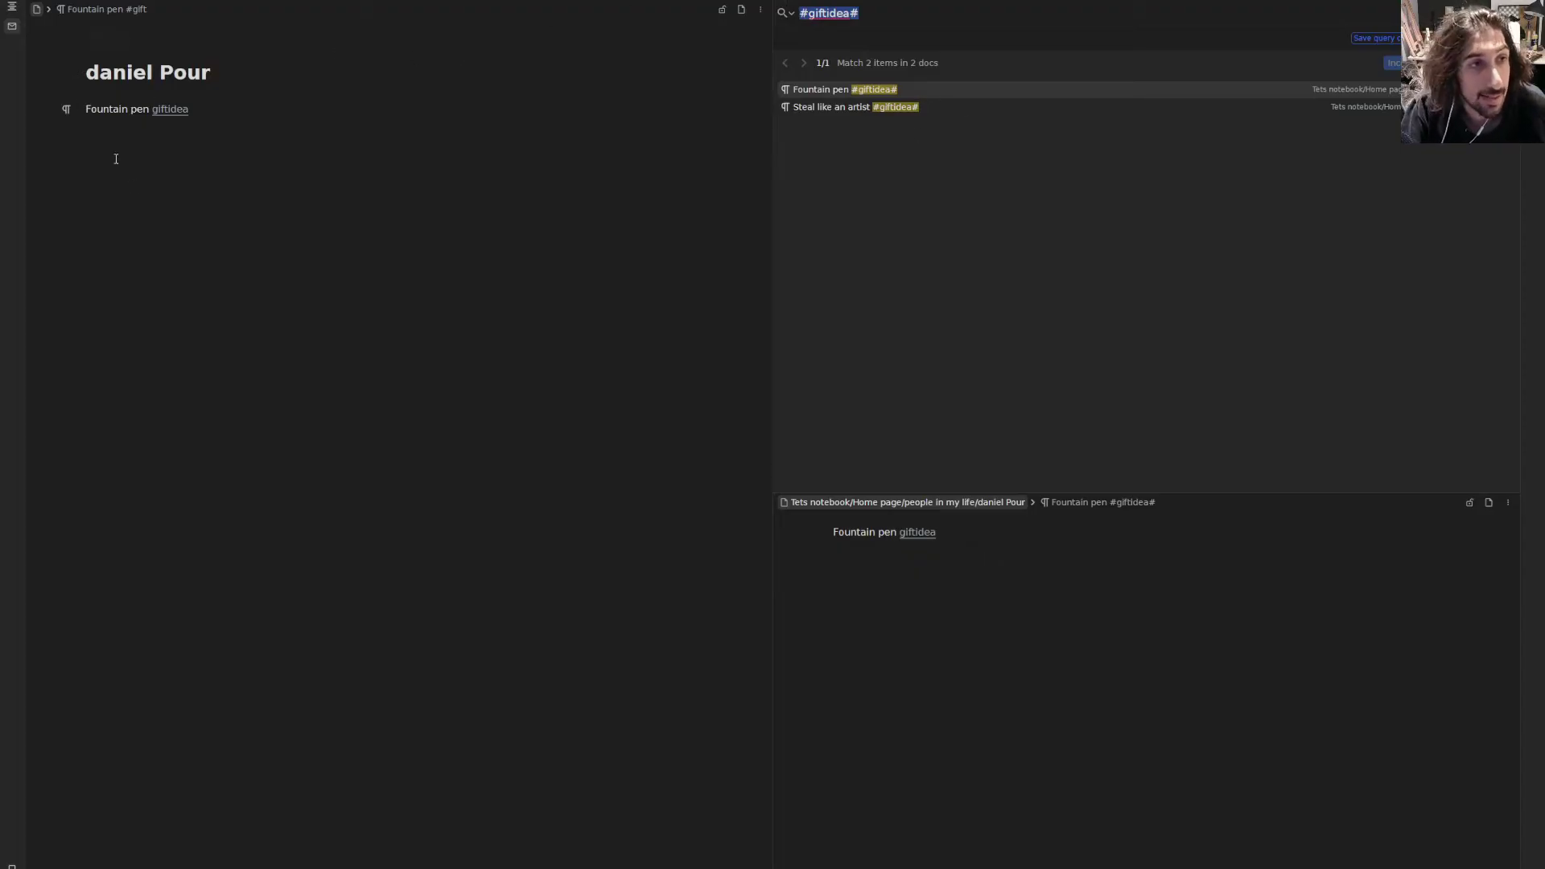
{"action": "left_click", "coordinate": [194, 138]}
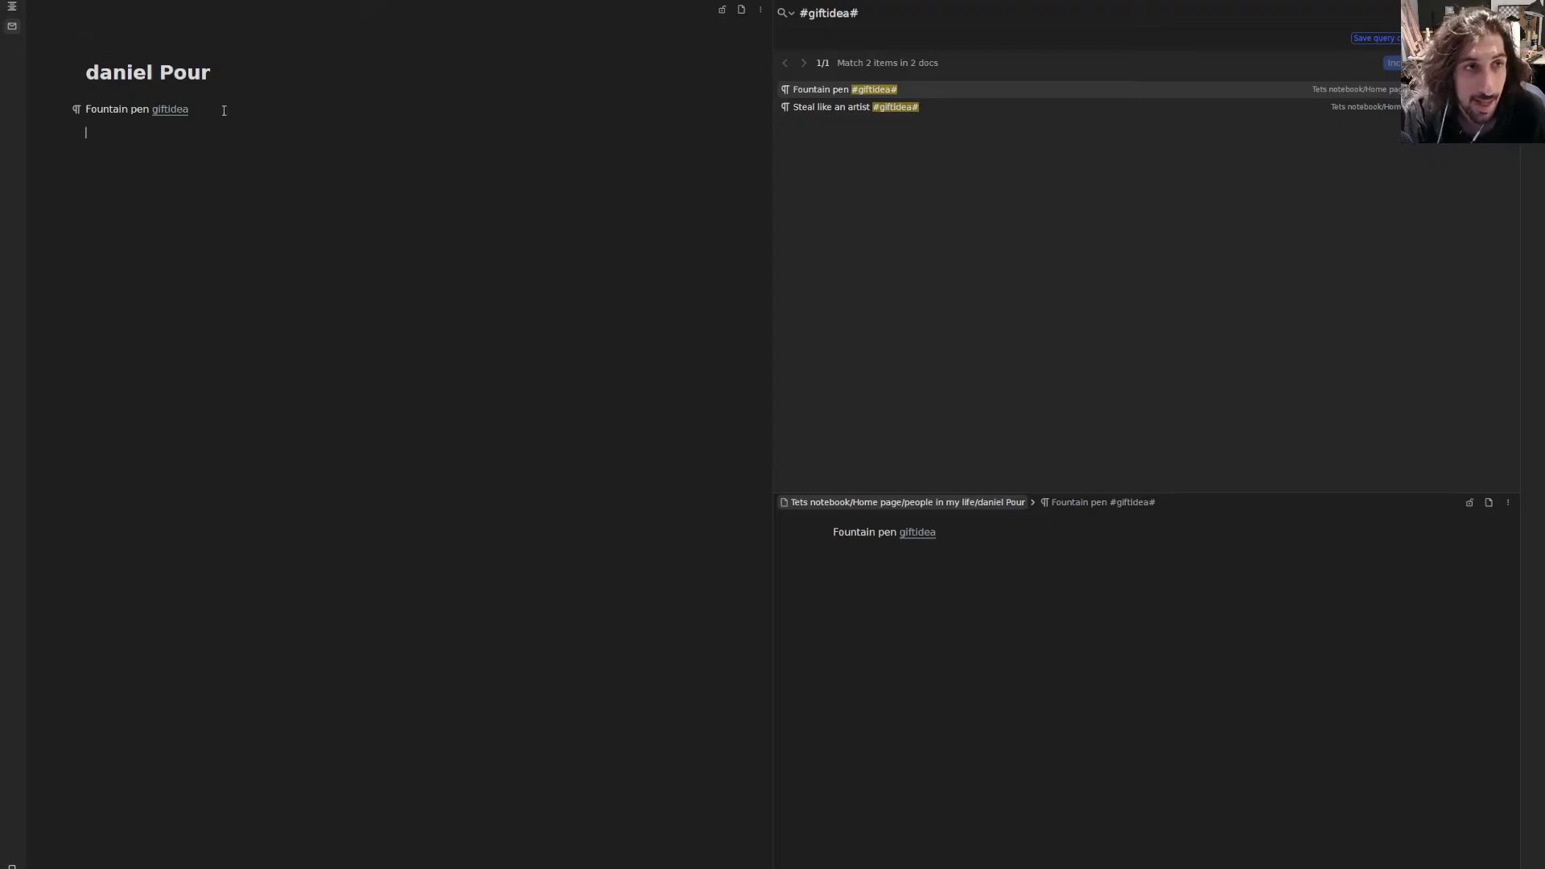
- Open and dismiss the block menu for the empty block
{"action": "left_click", "coordinate": [76, 110]}
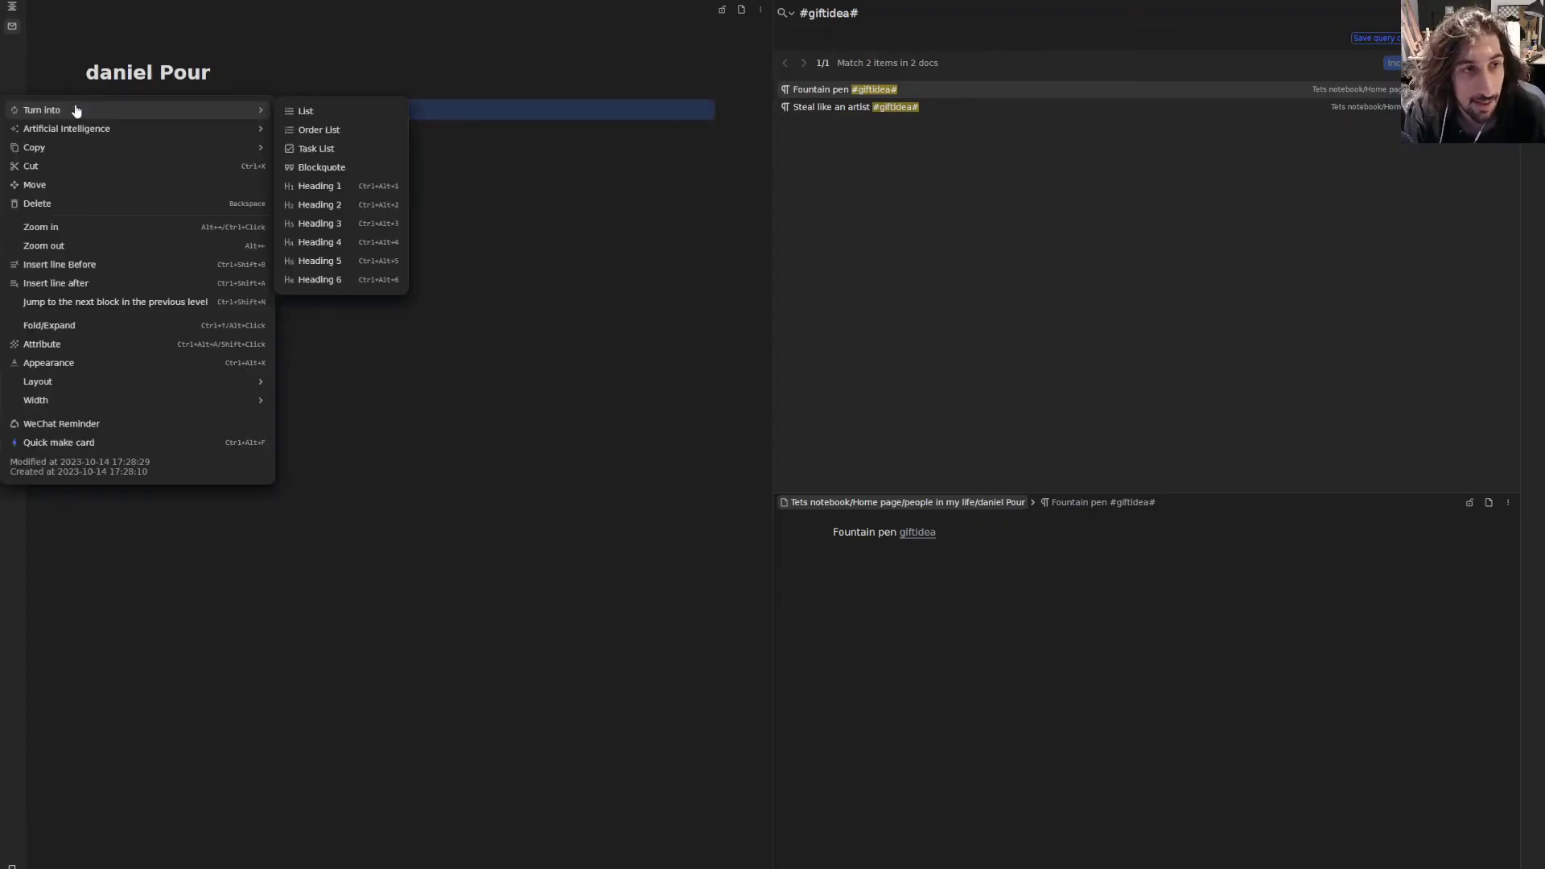
{"action": "mouse_move", "coordinate": [134, 381]}
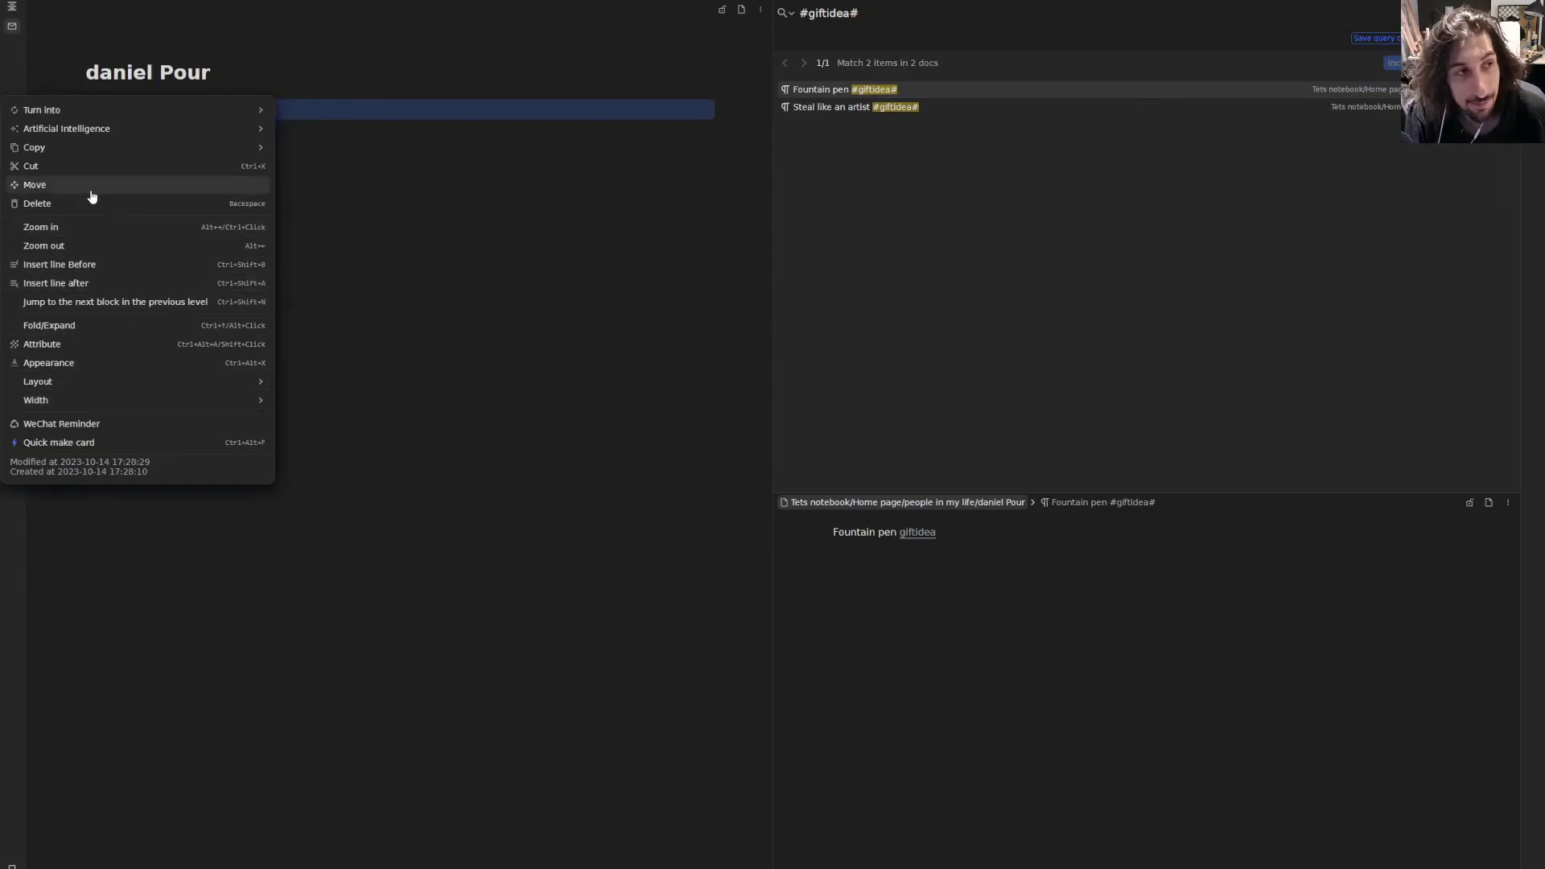
{"action": "mouse_move", "coordinate": [101, 152]}
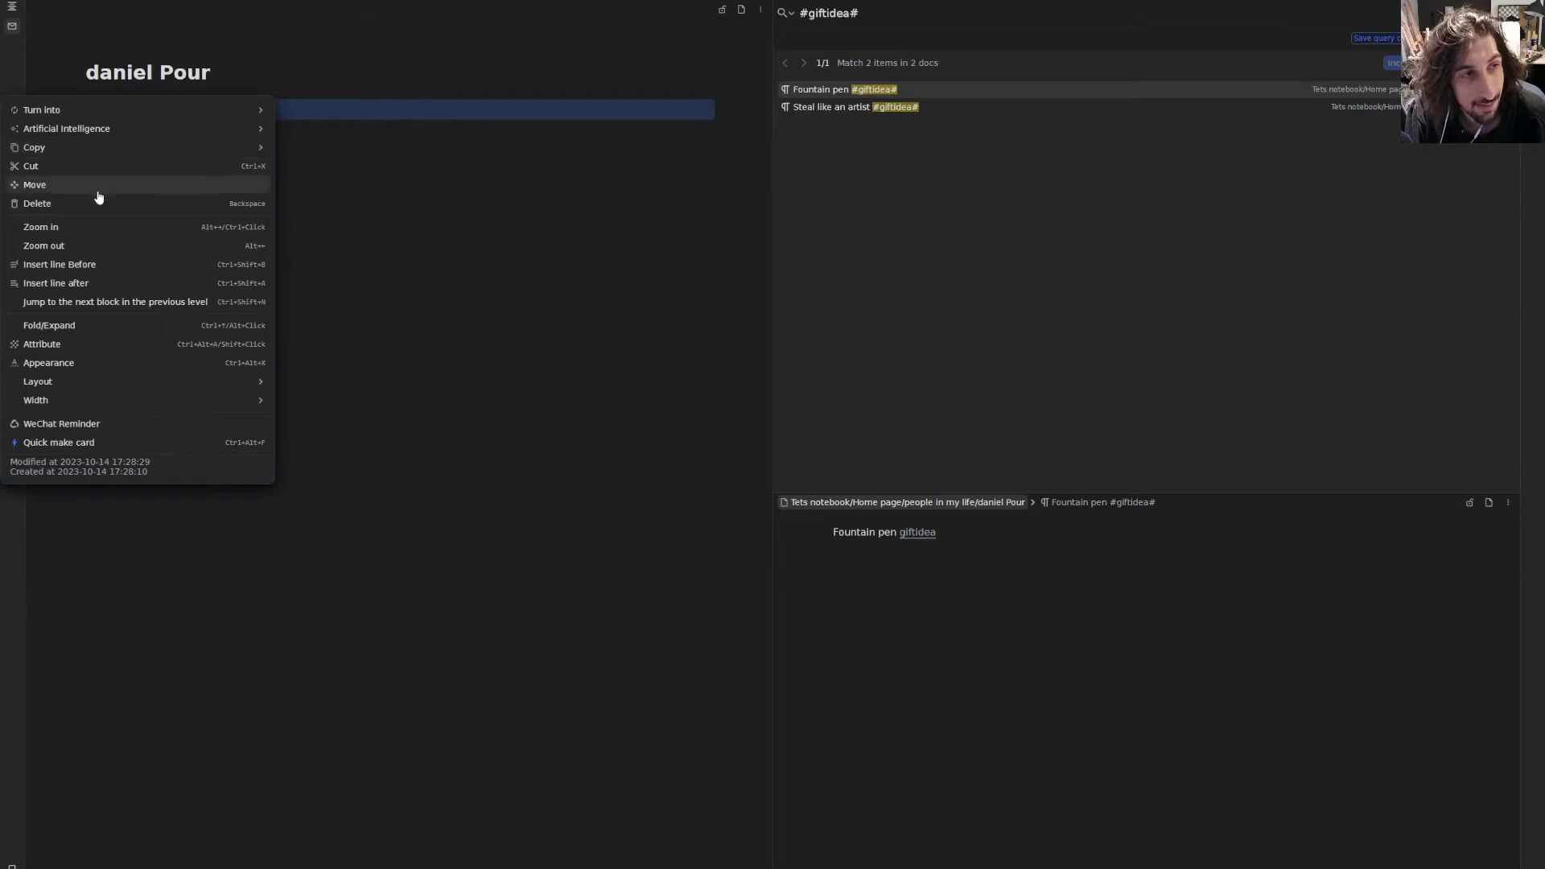
{"action": "key", "text": "Escape"}
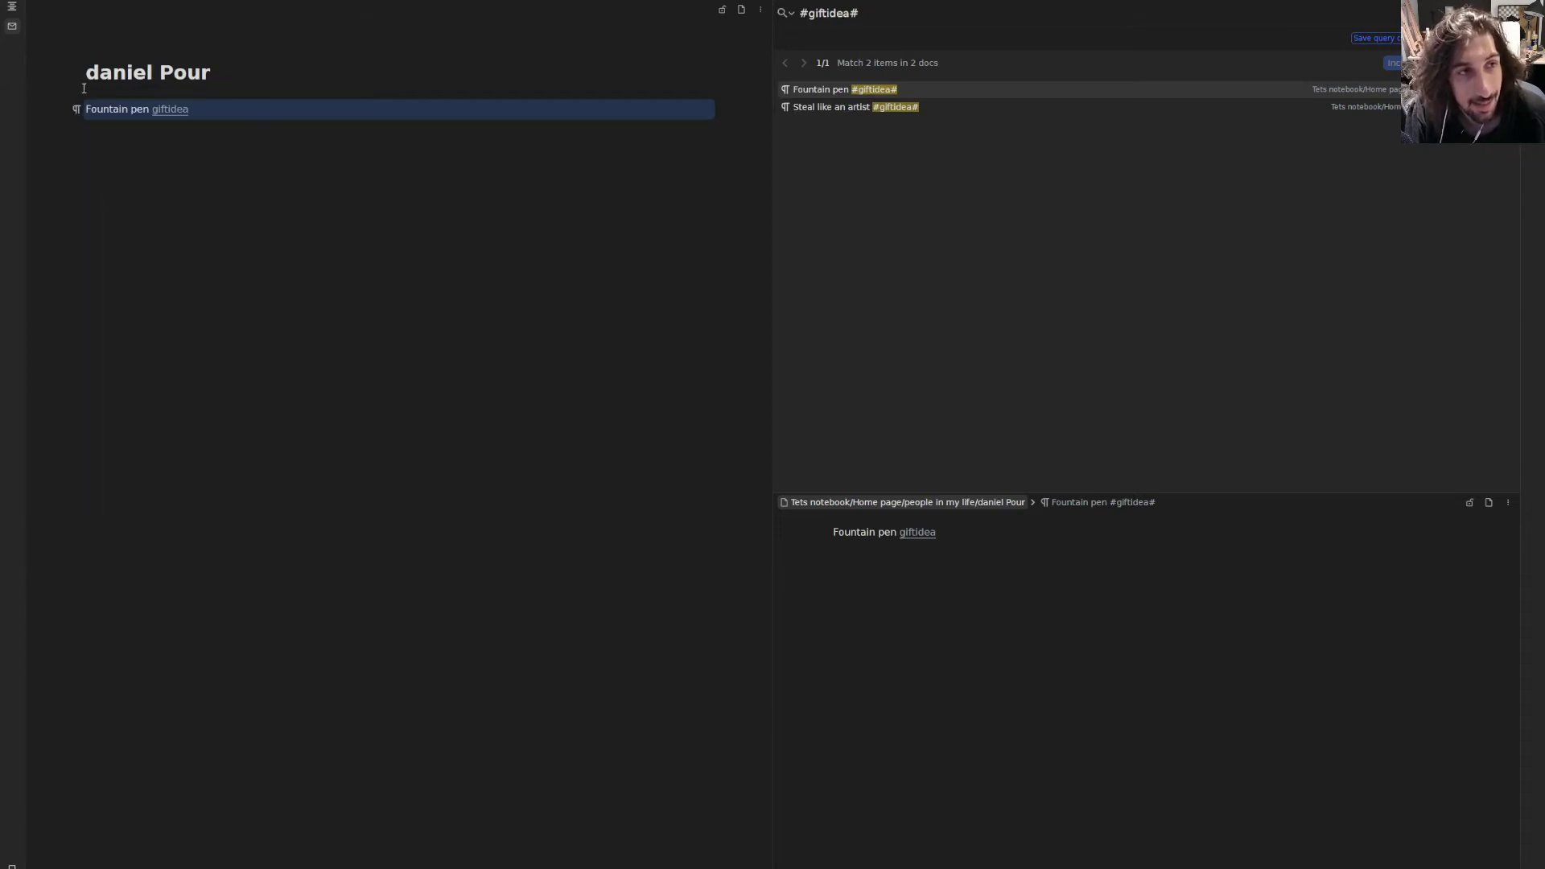
- Move the Fountain pen block to the archive document under Tets notebook's Home page
{"action": "left_click", "coordinate": [76, 109]}
{"action": "left_click", "coordinate": [90, 194]}
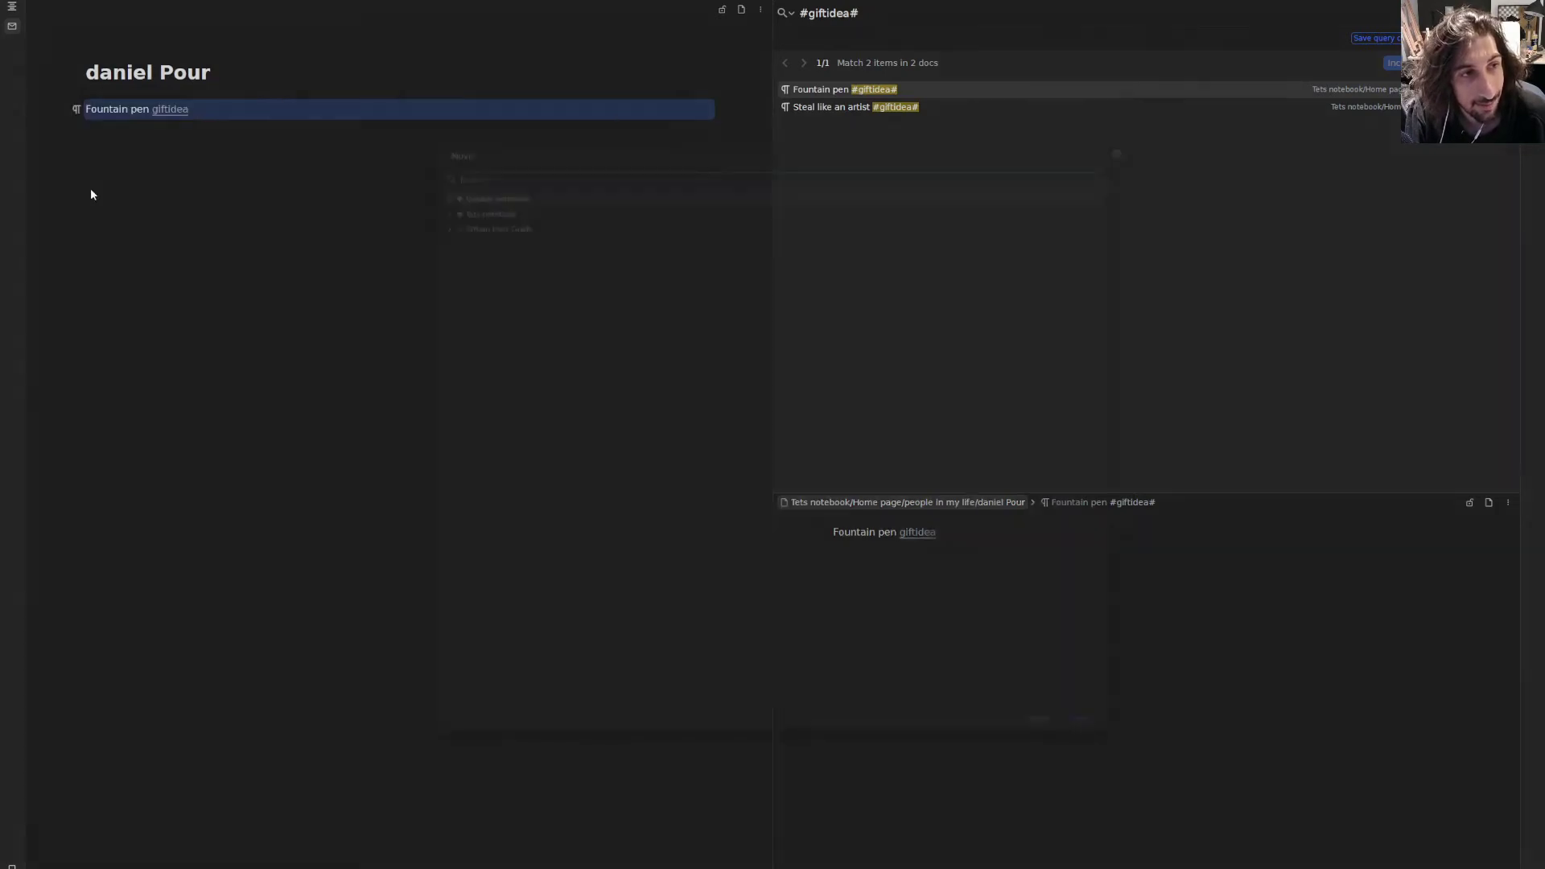
{"action": "left_click", "coordinate": [399, 163]}
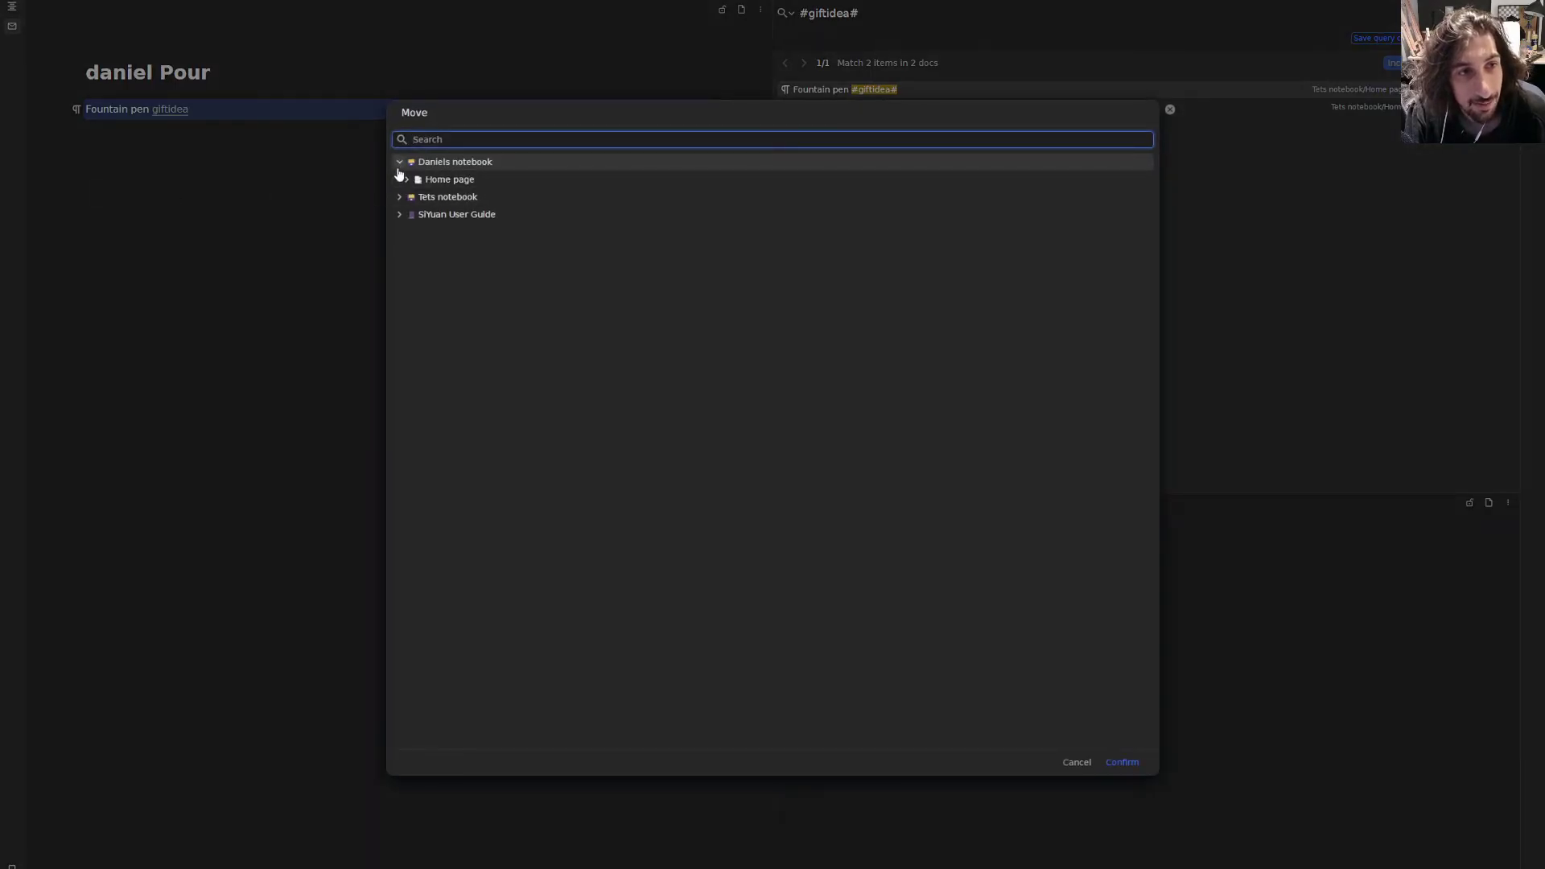
{"action": "left_click", "coordinate": [406, 180]}
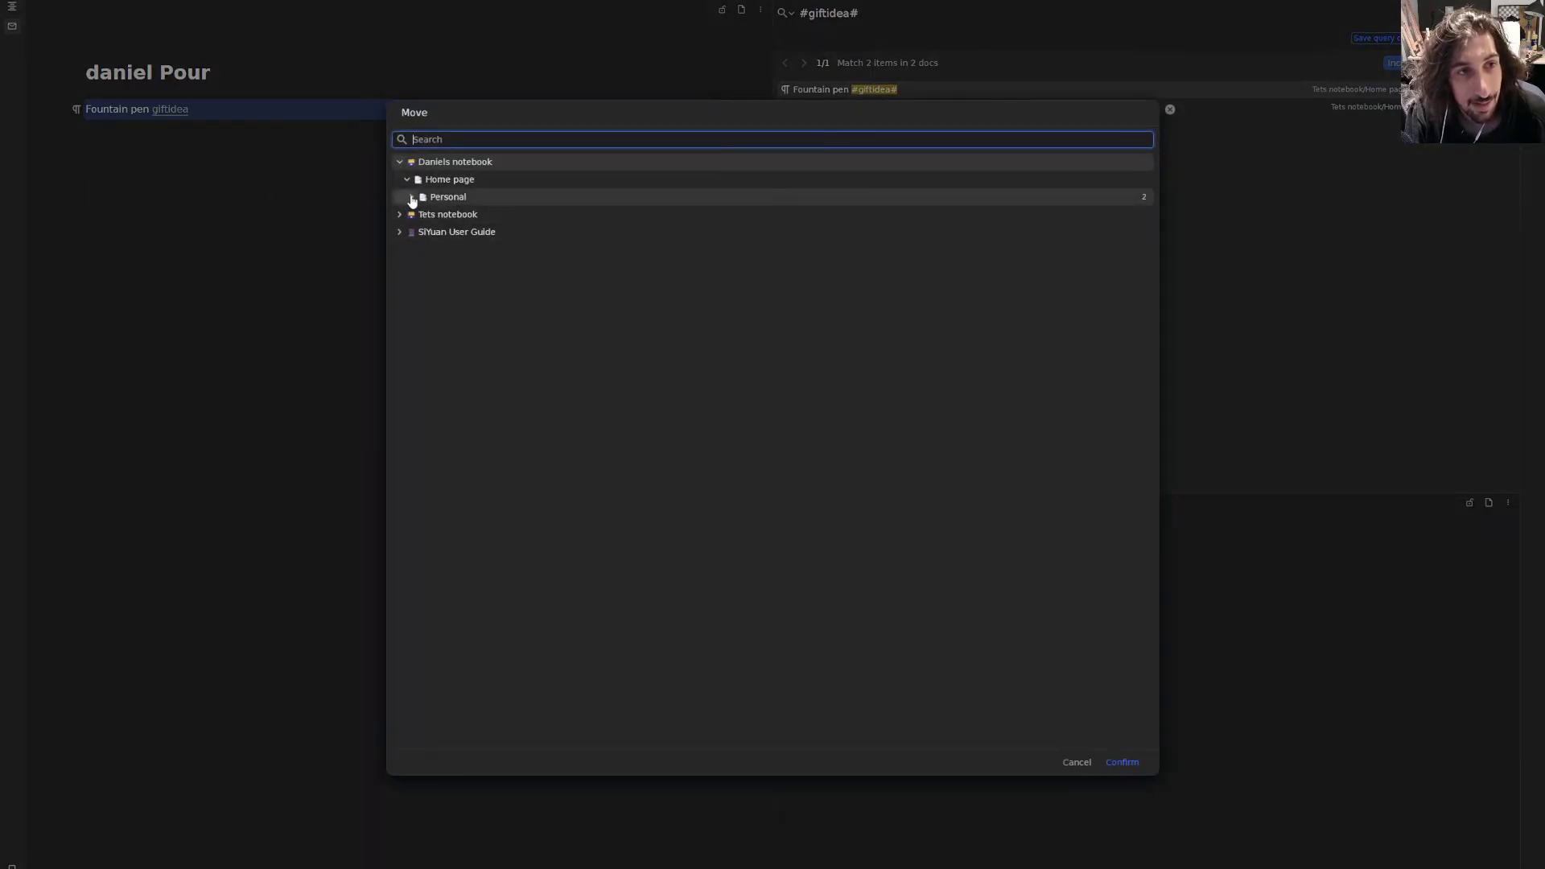
{"action": "left_click", "coordinate": [412, 197]}
{"action": "left_click", "coordinate": [399, 162]}
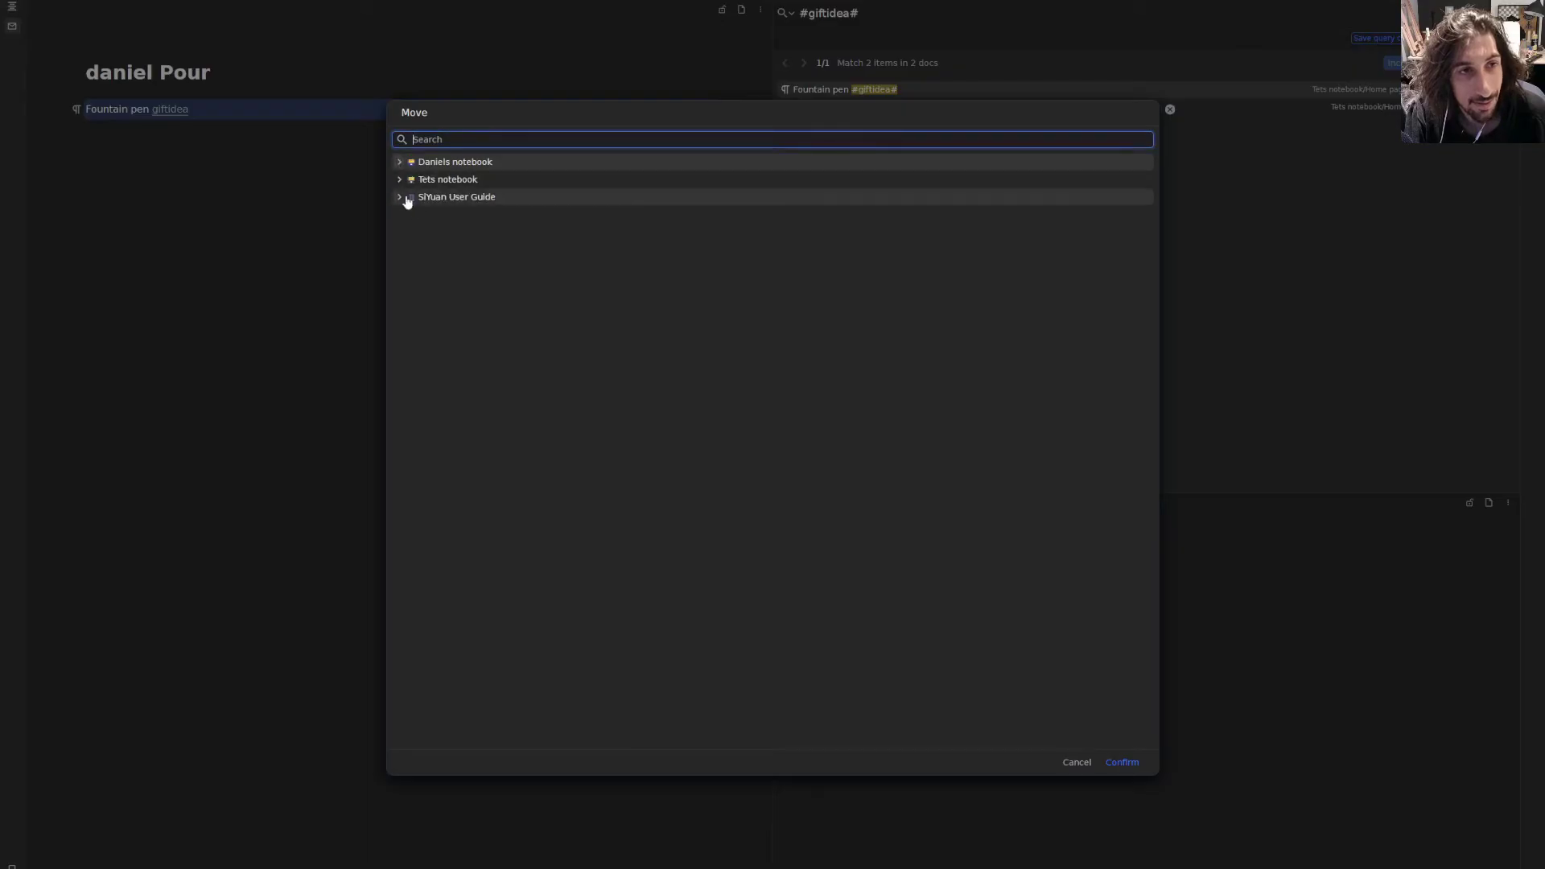
{"action": "left_click", "coordinate": [399, 180]}
{"action": "left_click", "coordinate": [407, 197]}
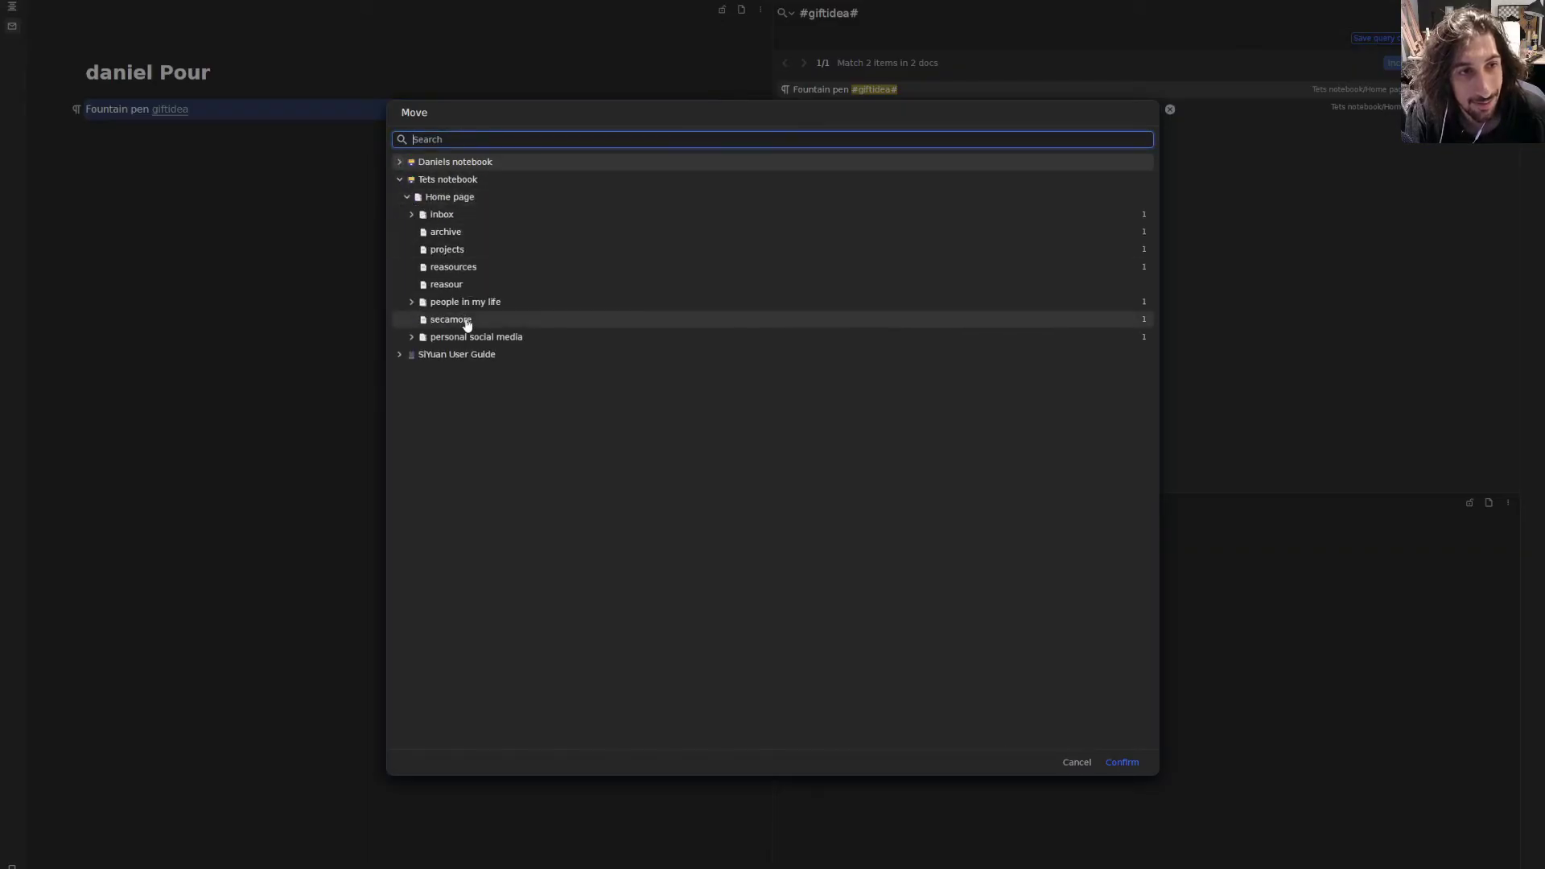
{"action": "left_click", "coordinate": [464, 241]}
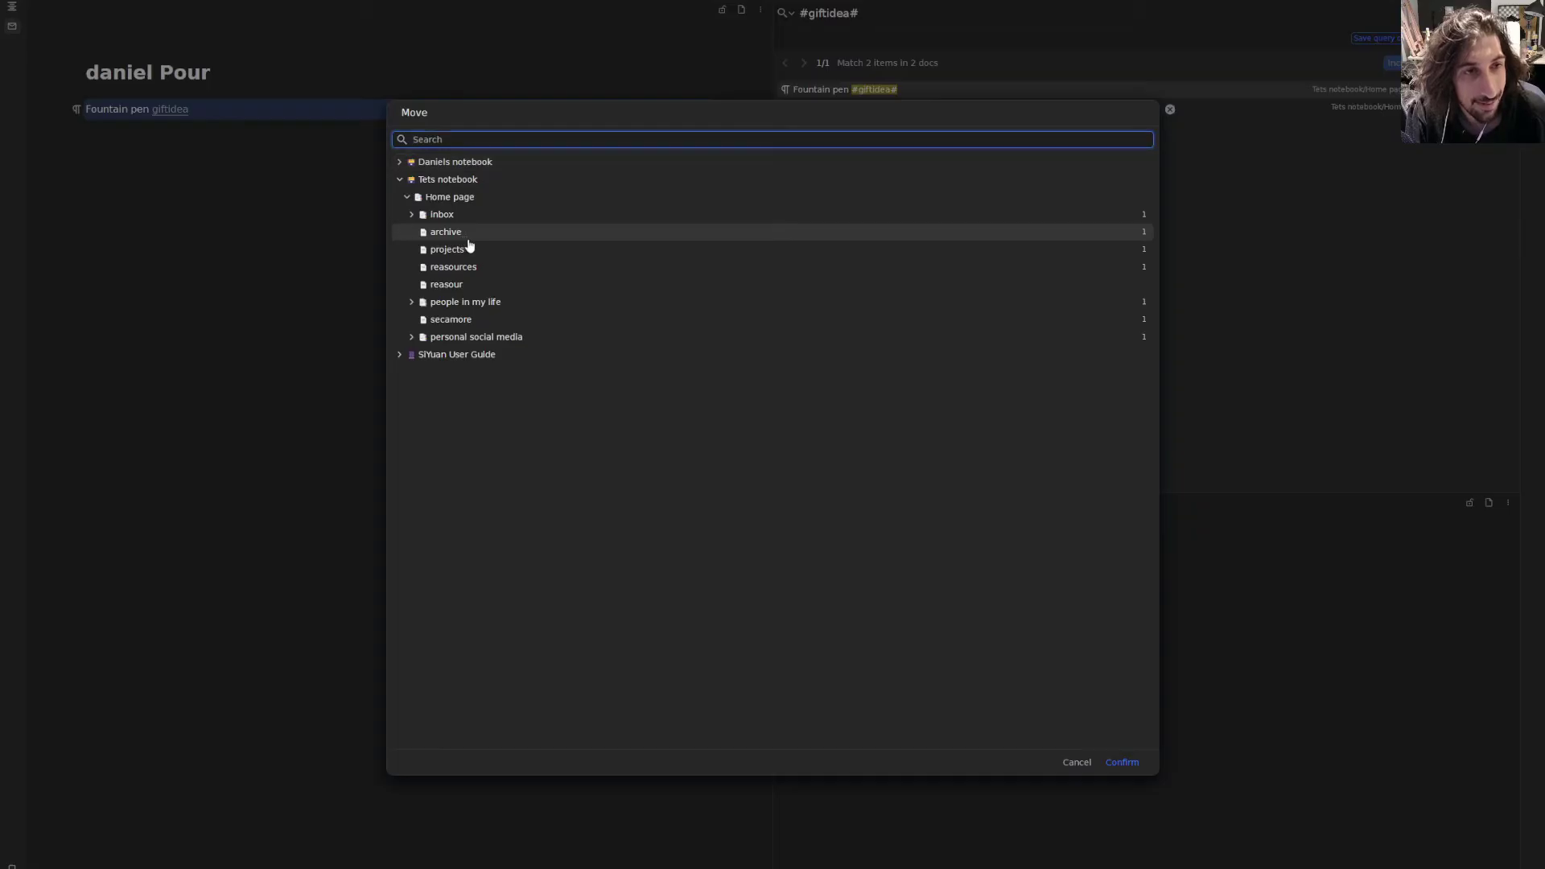
{"action": "left_click", "coordinate": [1126, 761]}
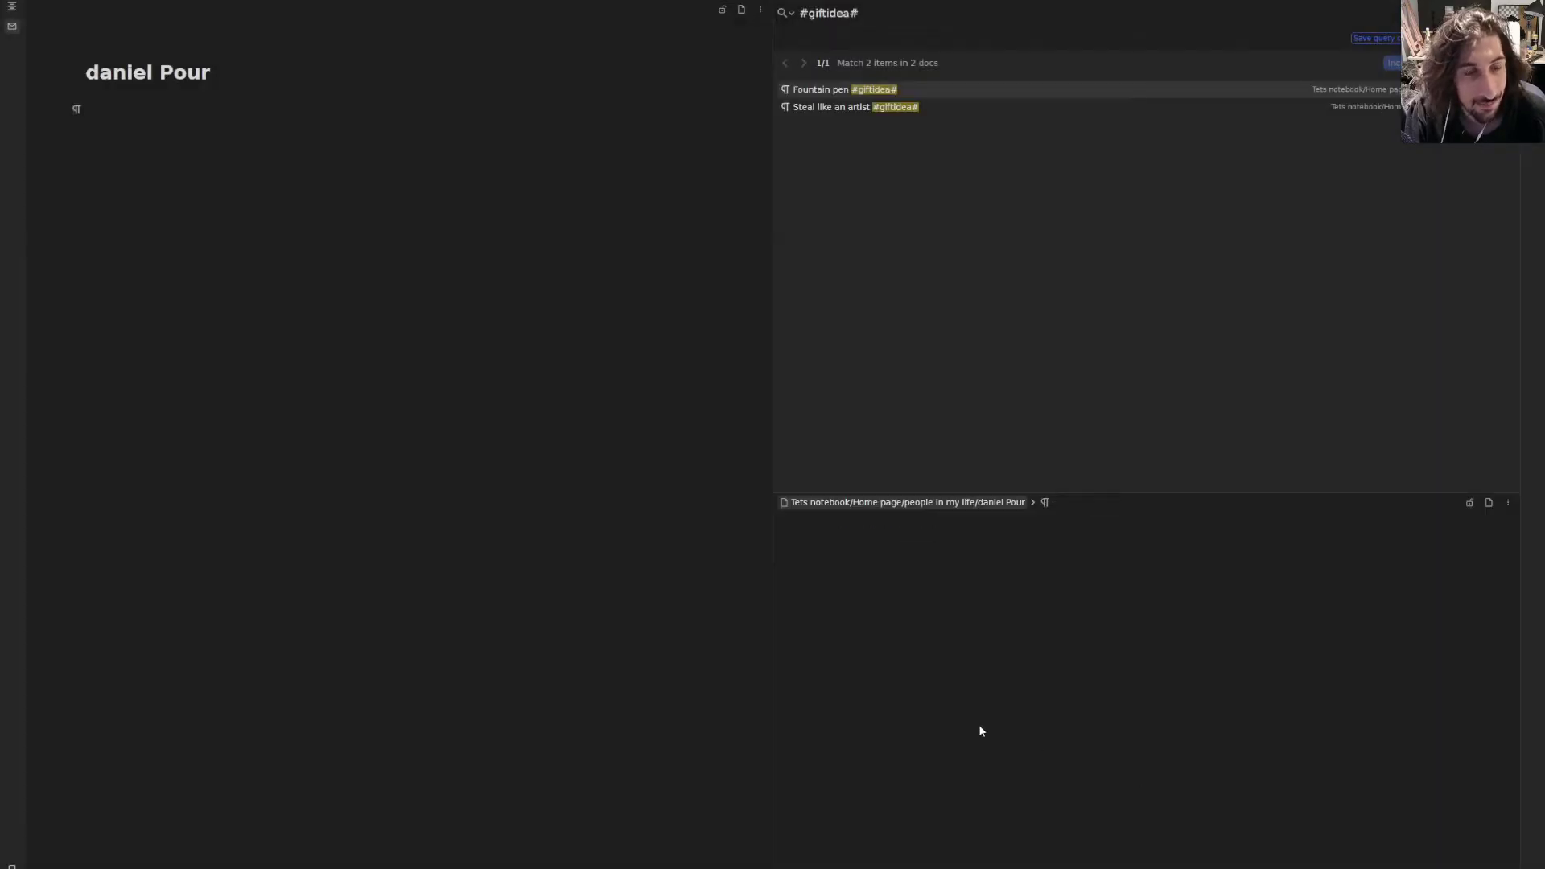
{"action": "left_click", "coordinate": [252, 263]}
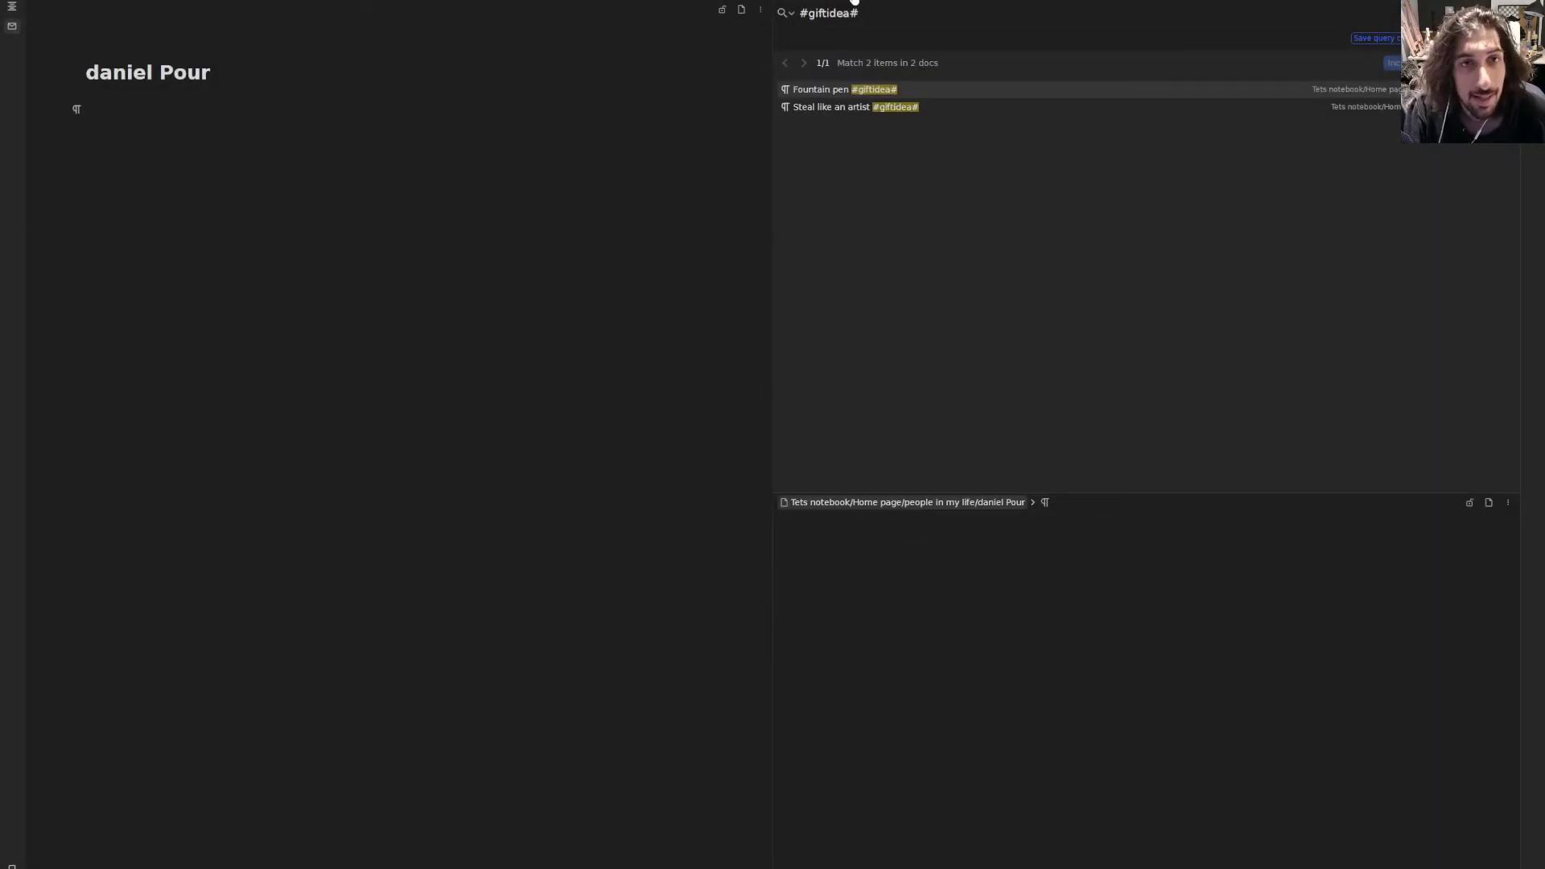
- Open the first person's page from people in my life and review the #giftidea search results
{"action": "left_click", "coordinate": [853, 2]}
{"action": "left_click", "coordinate": [266, 1]}
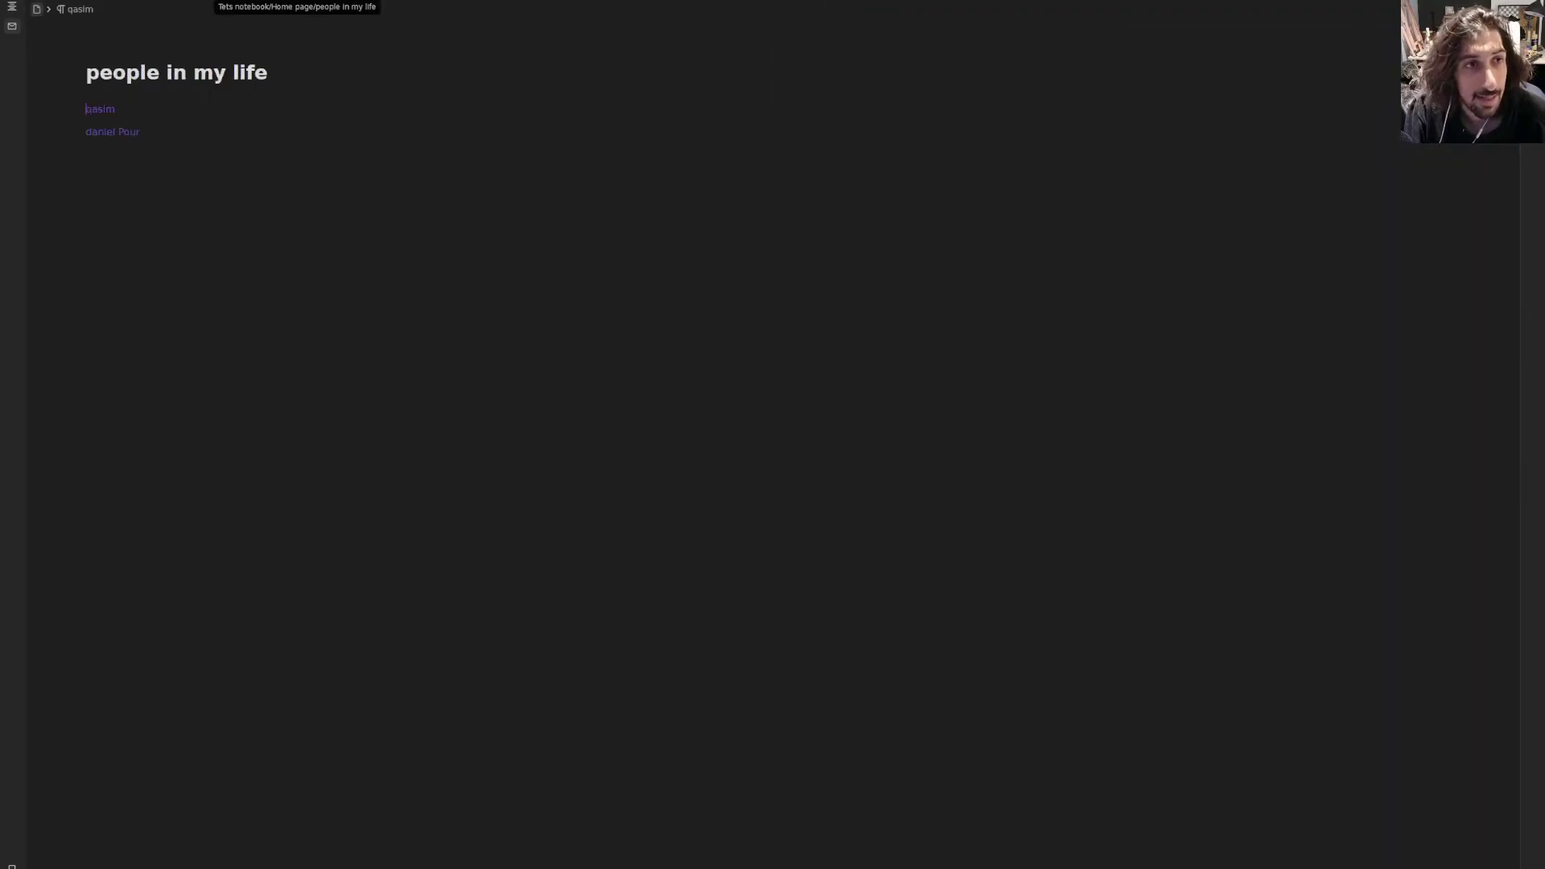
{"action": "left_click", "coordinate": [104, 113]}
{"action": "left_click", "coordinate": [104, 118]}
{"action": "left_click", "coordinate": [194, 135]}
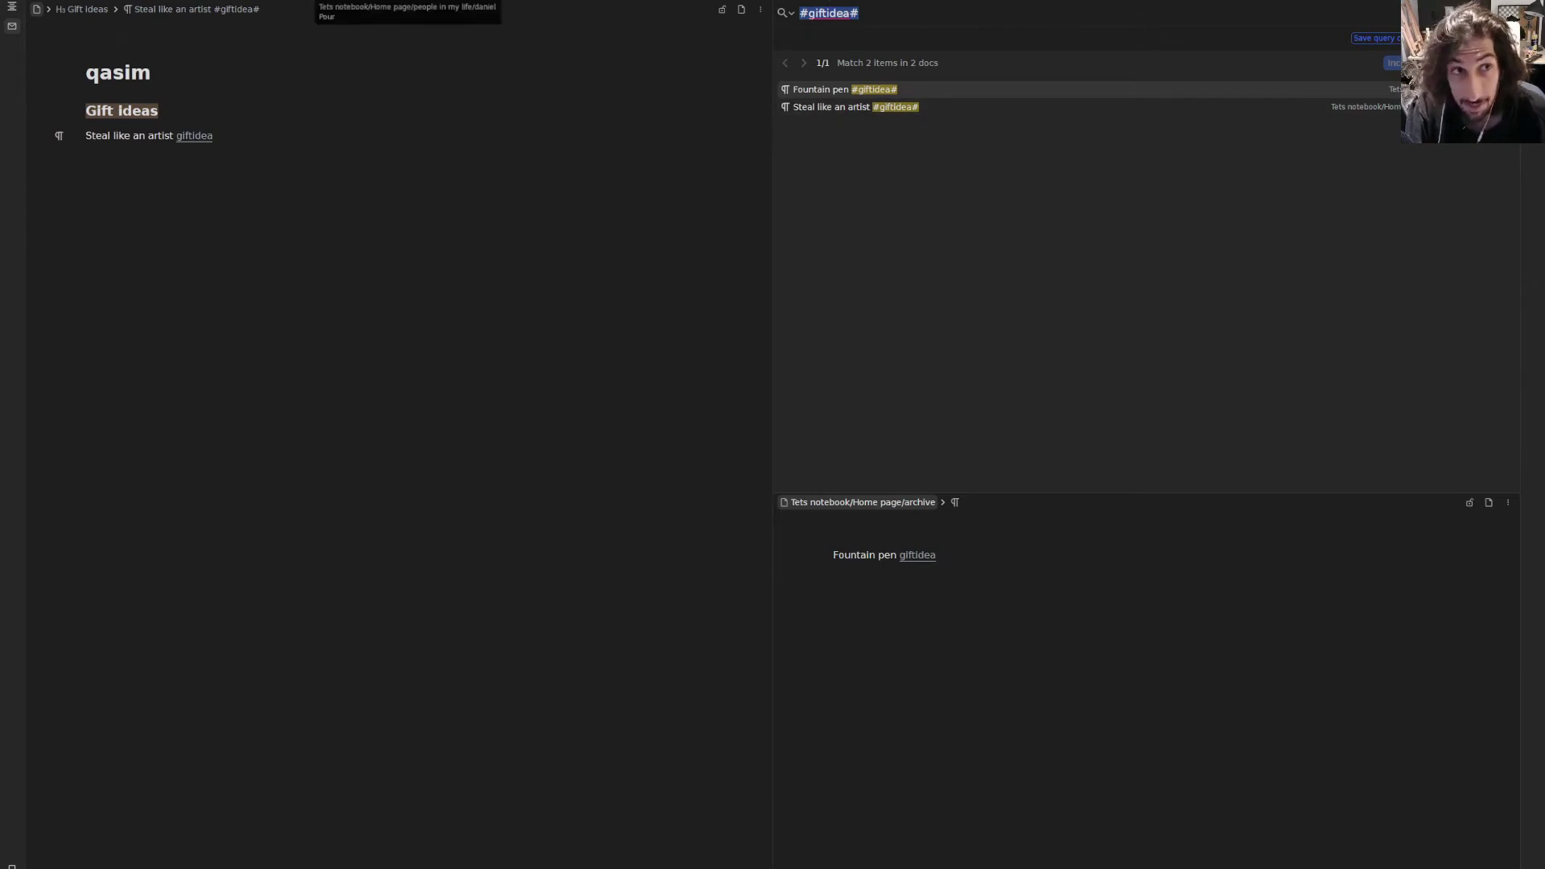
{"action": "key", "text": "Escape"}
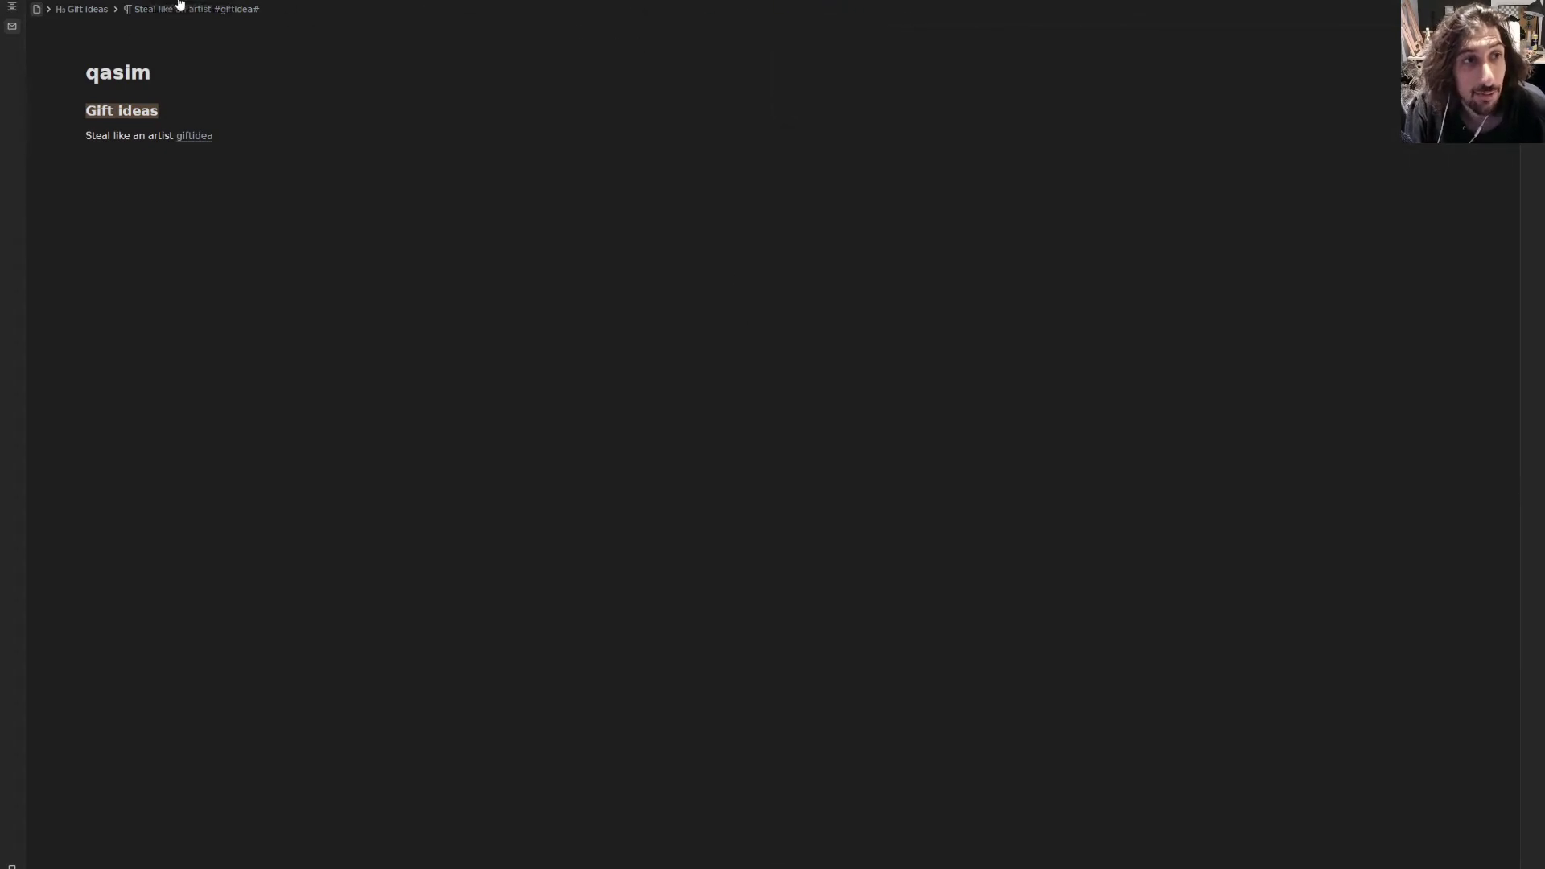
- Navigate back through the tabs to the Home page
{"action": "left_click", "coordinate": [187, 5]}
{"action": "left_click", "coordinate": [226, 2]}
{"action": "left_click", "coordinate": [159, 3]}
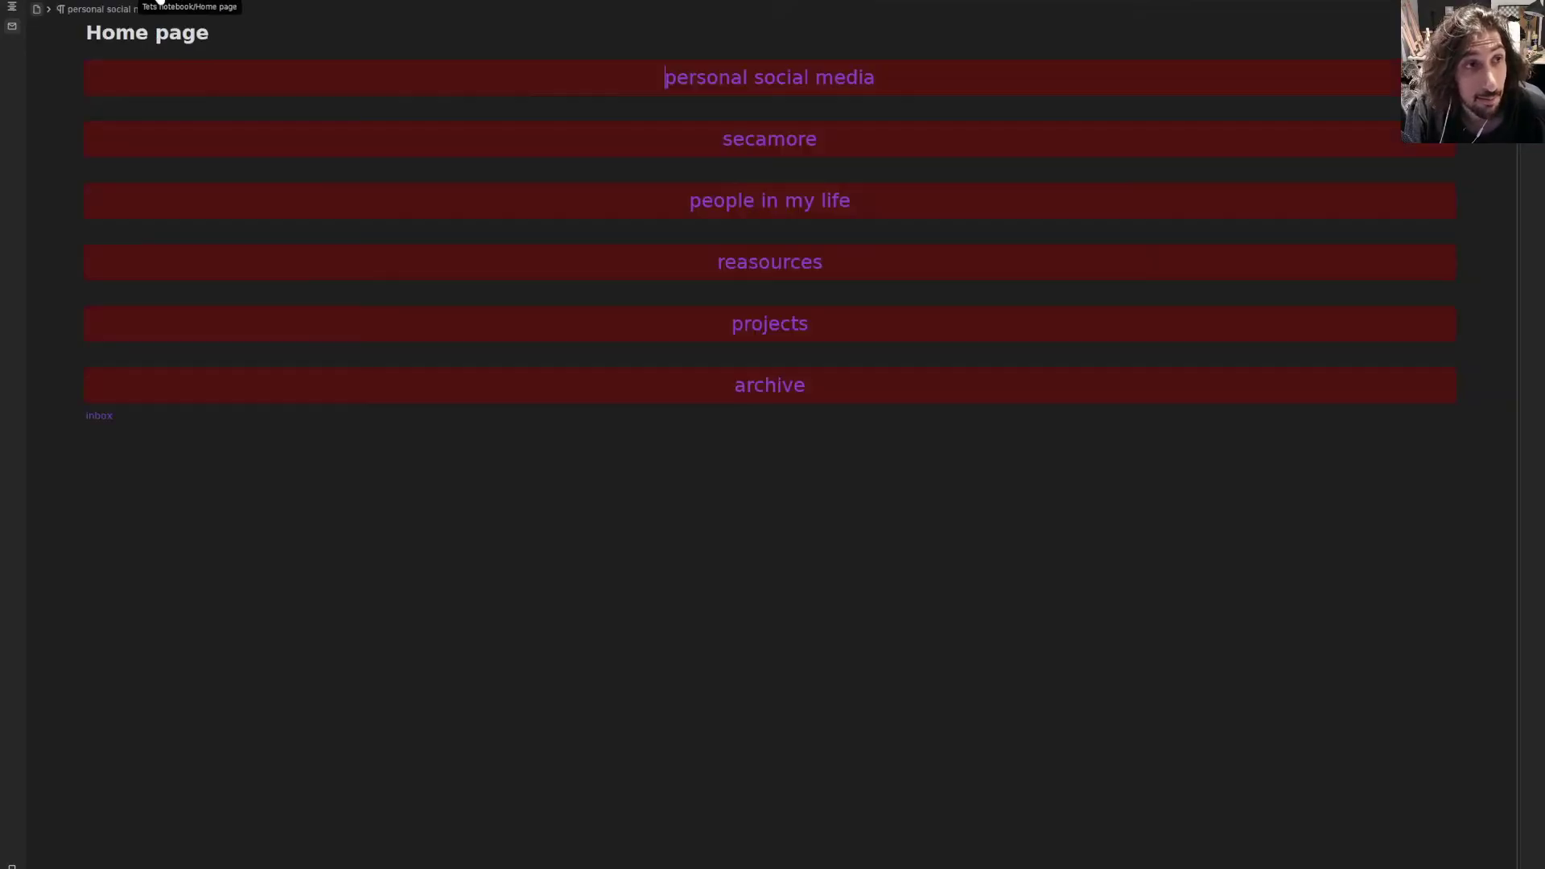
- On the projects page, create a new nanowrimo document through a (( reference
{"action": "left_click", "coordinate": [785, 326]}
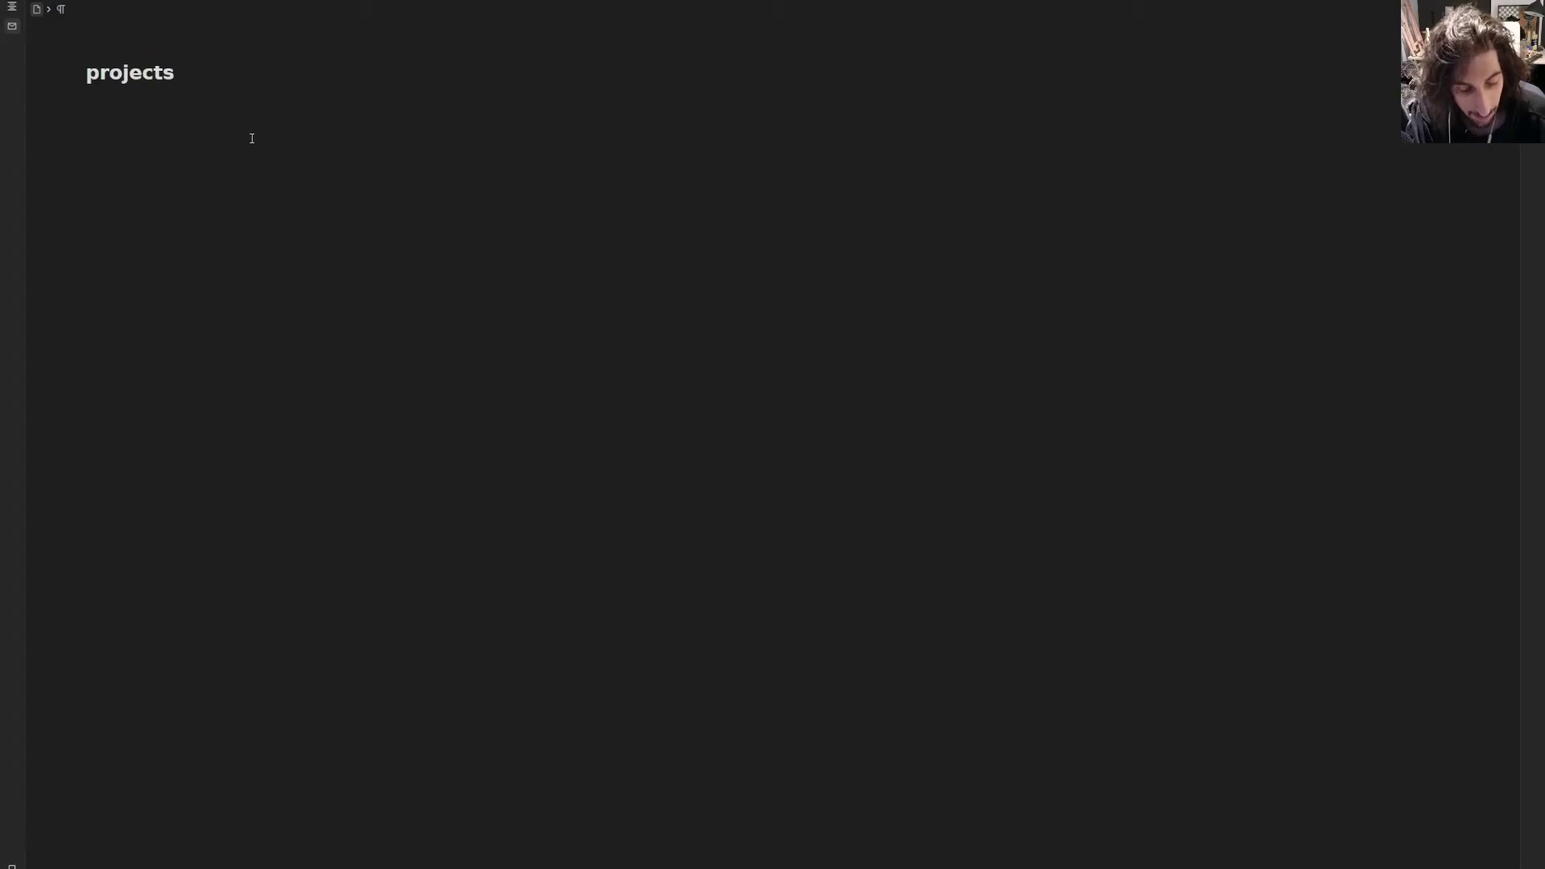
{"action": "type", "text": "(("}
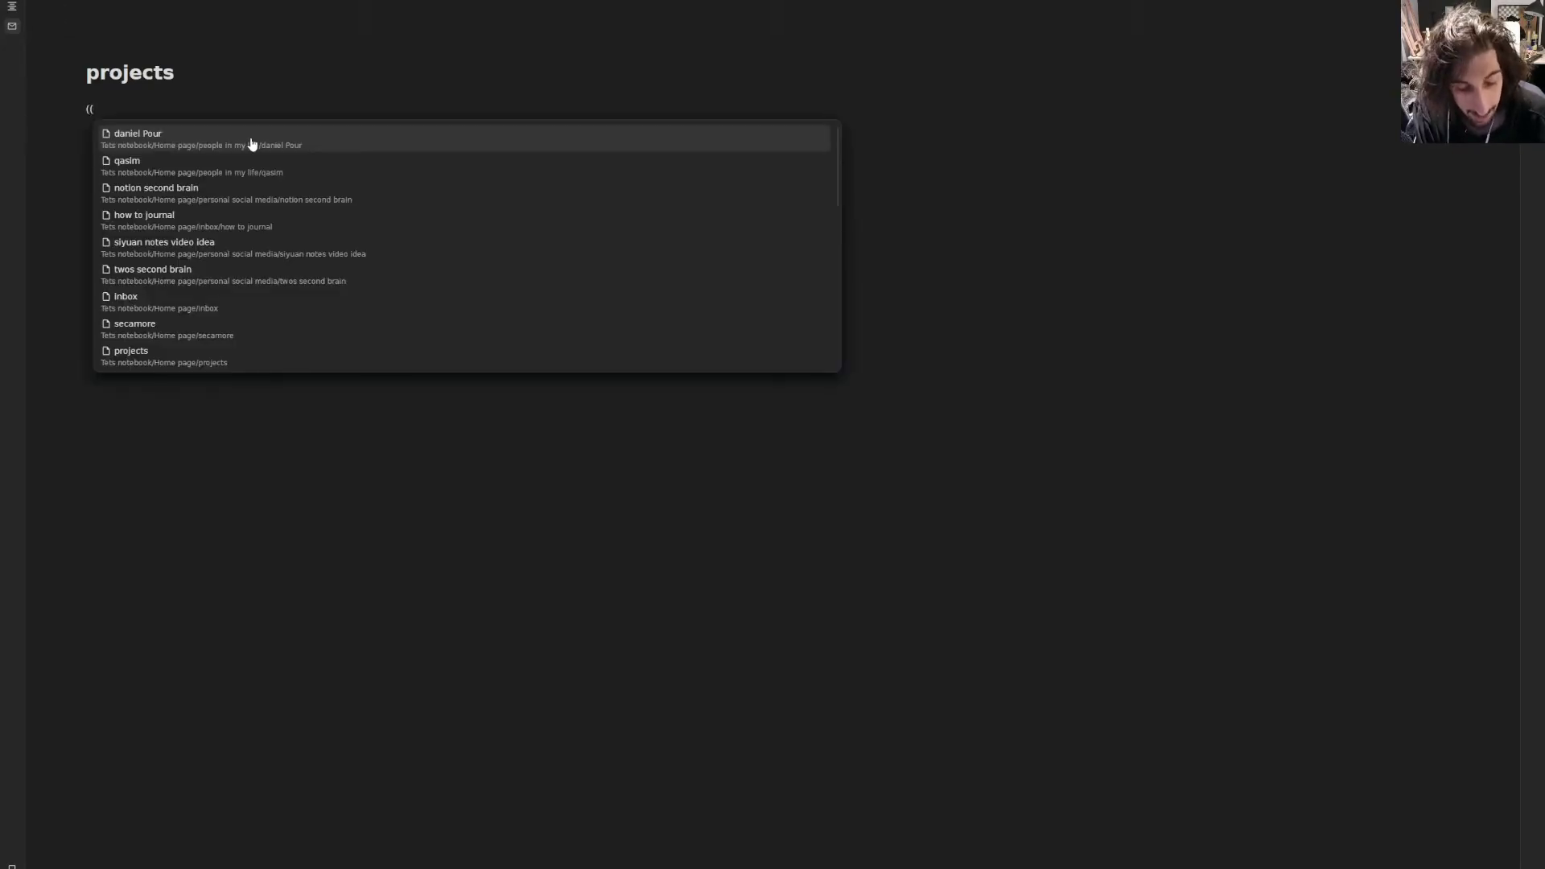
{"action": "type", "text": "nanowrimo"}
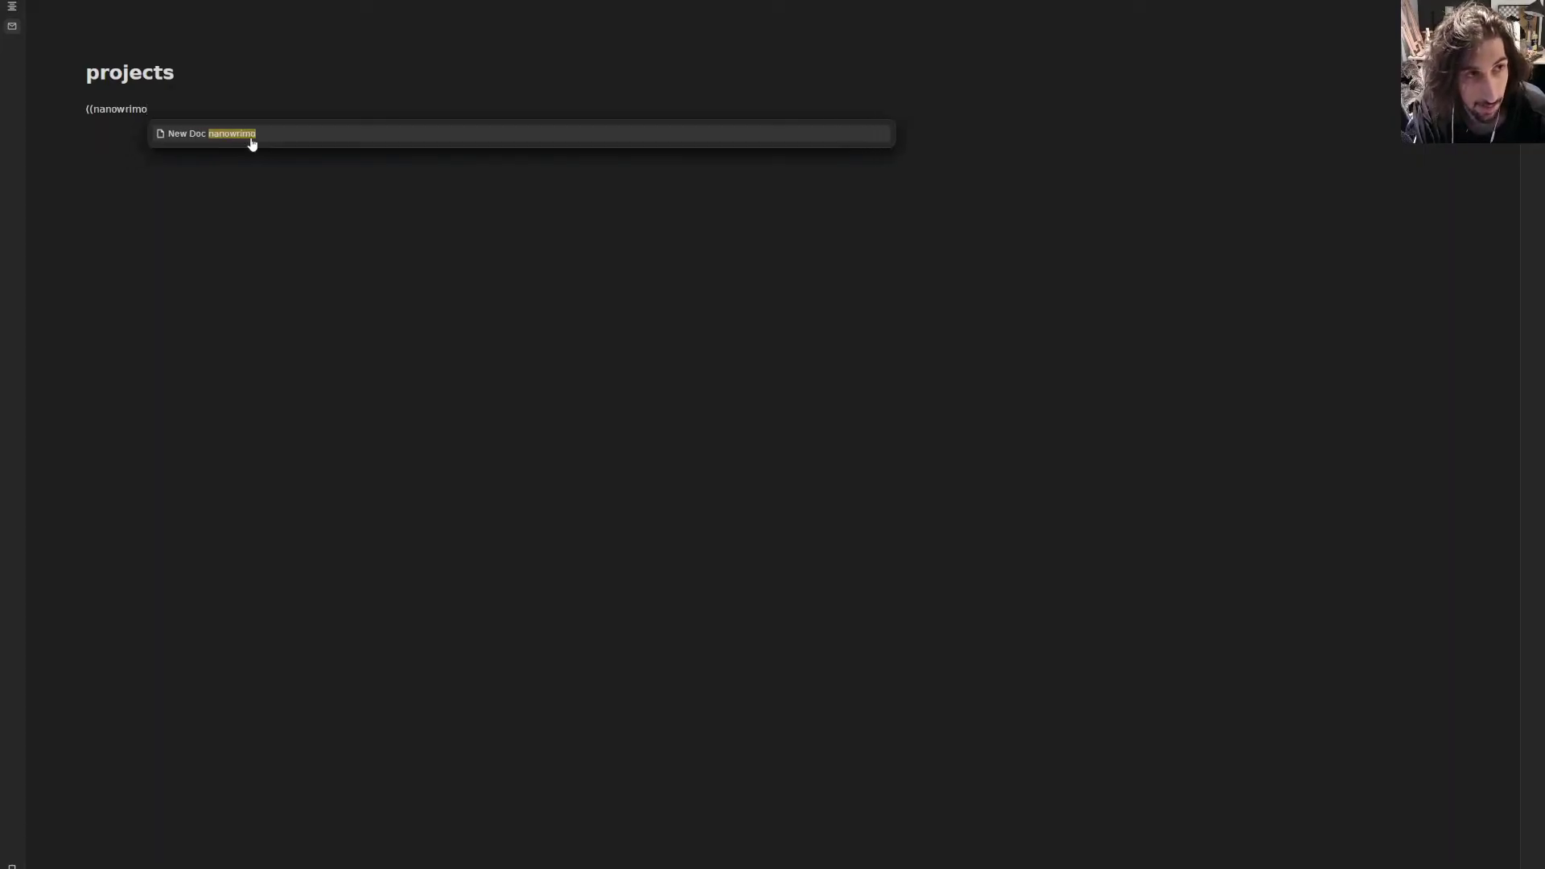
{"action": "left_click", "coordinate": [252, 136]}
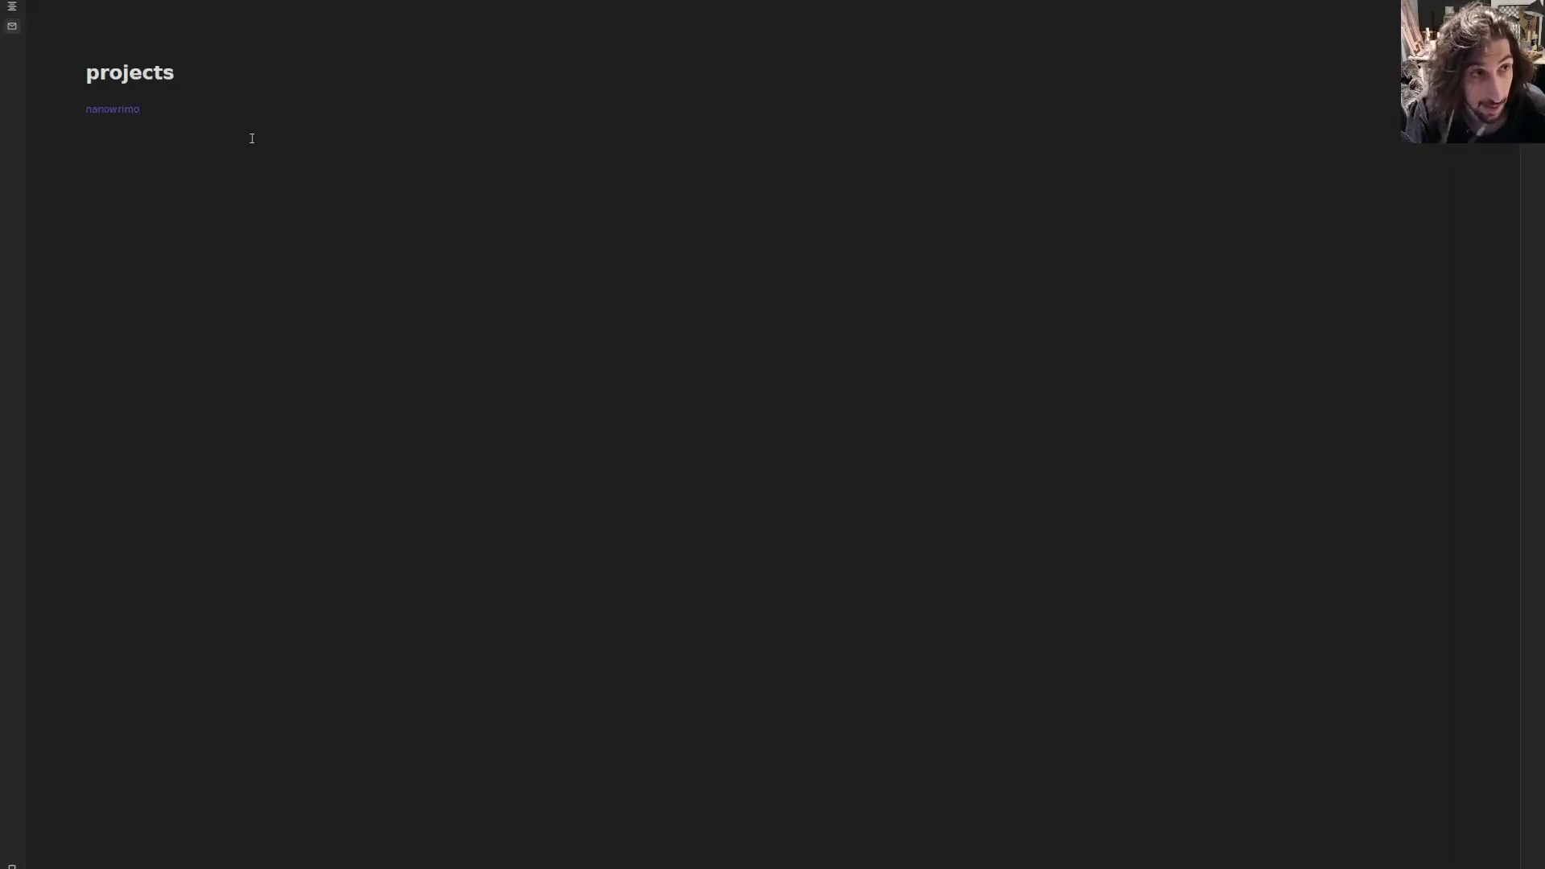
{"action": "left_click", "coordinate": [122, 110]}
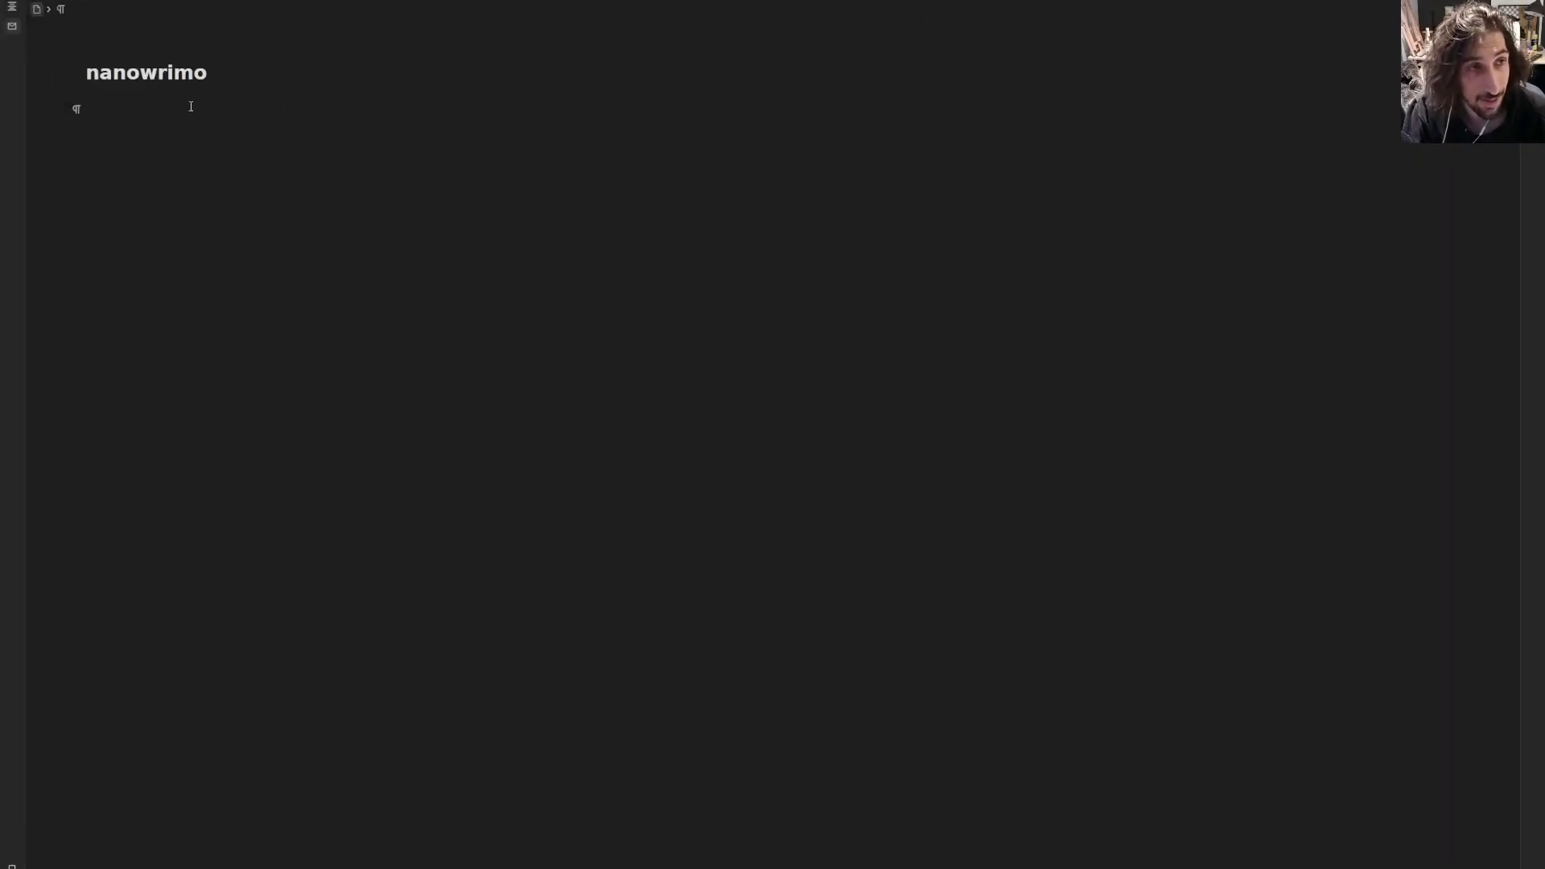
{"action": "key", "text": "alt+Left"}
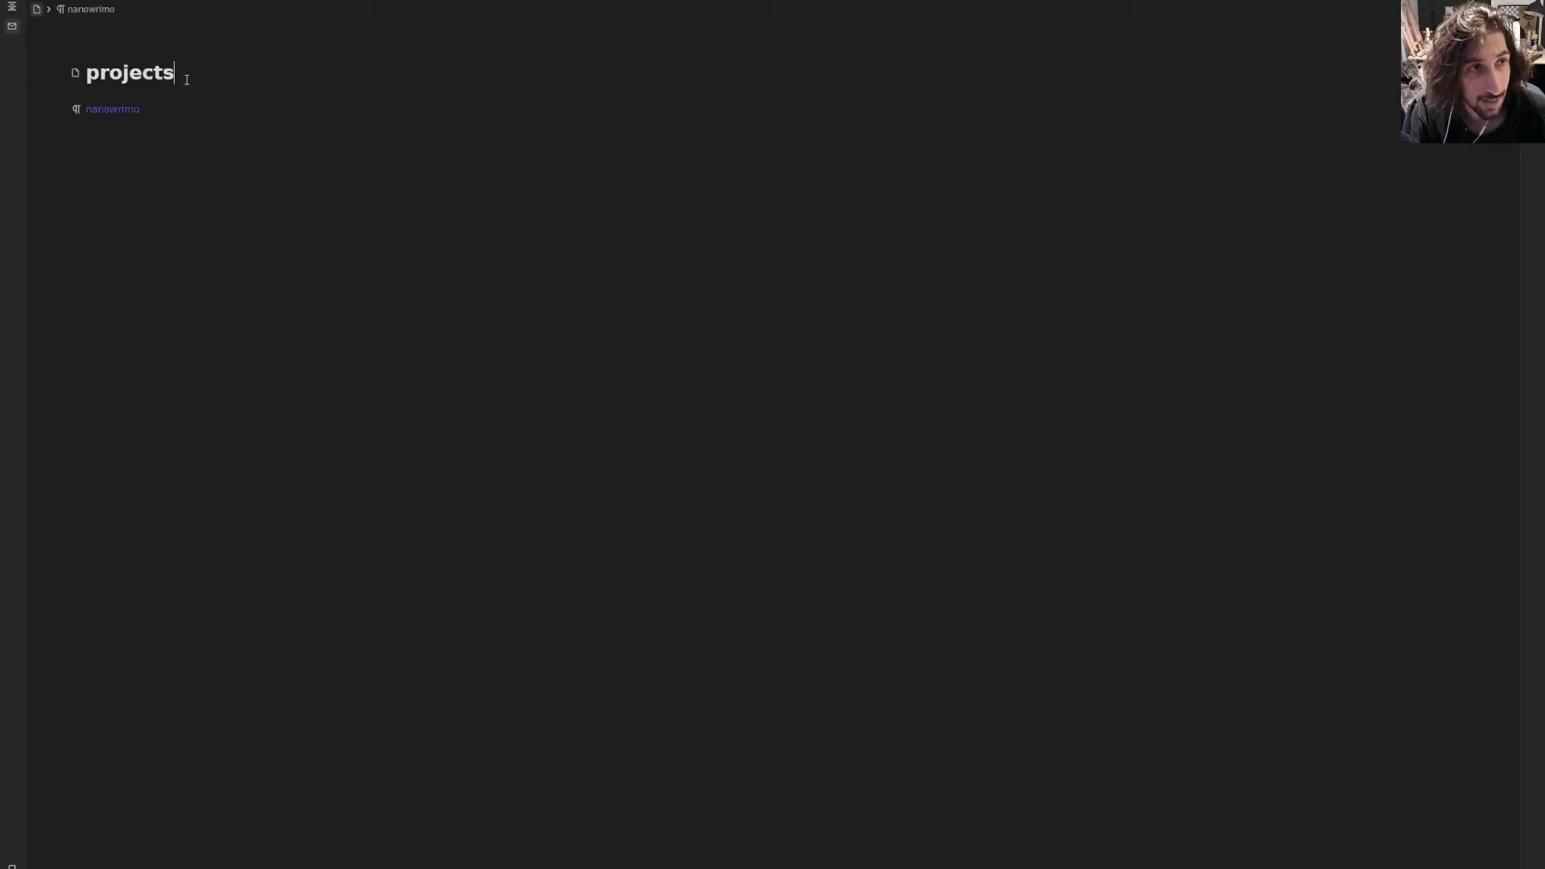
- Tag the nanowrimo link with a new #project tag and open the nanowrimo page
{"action": "left_click", "coordinate": [168, 109]}
{"action": "type", "text": "#"}
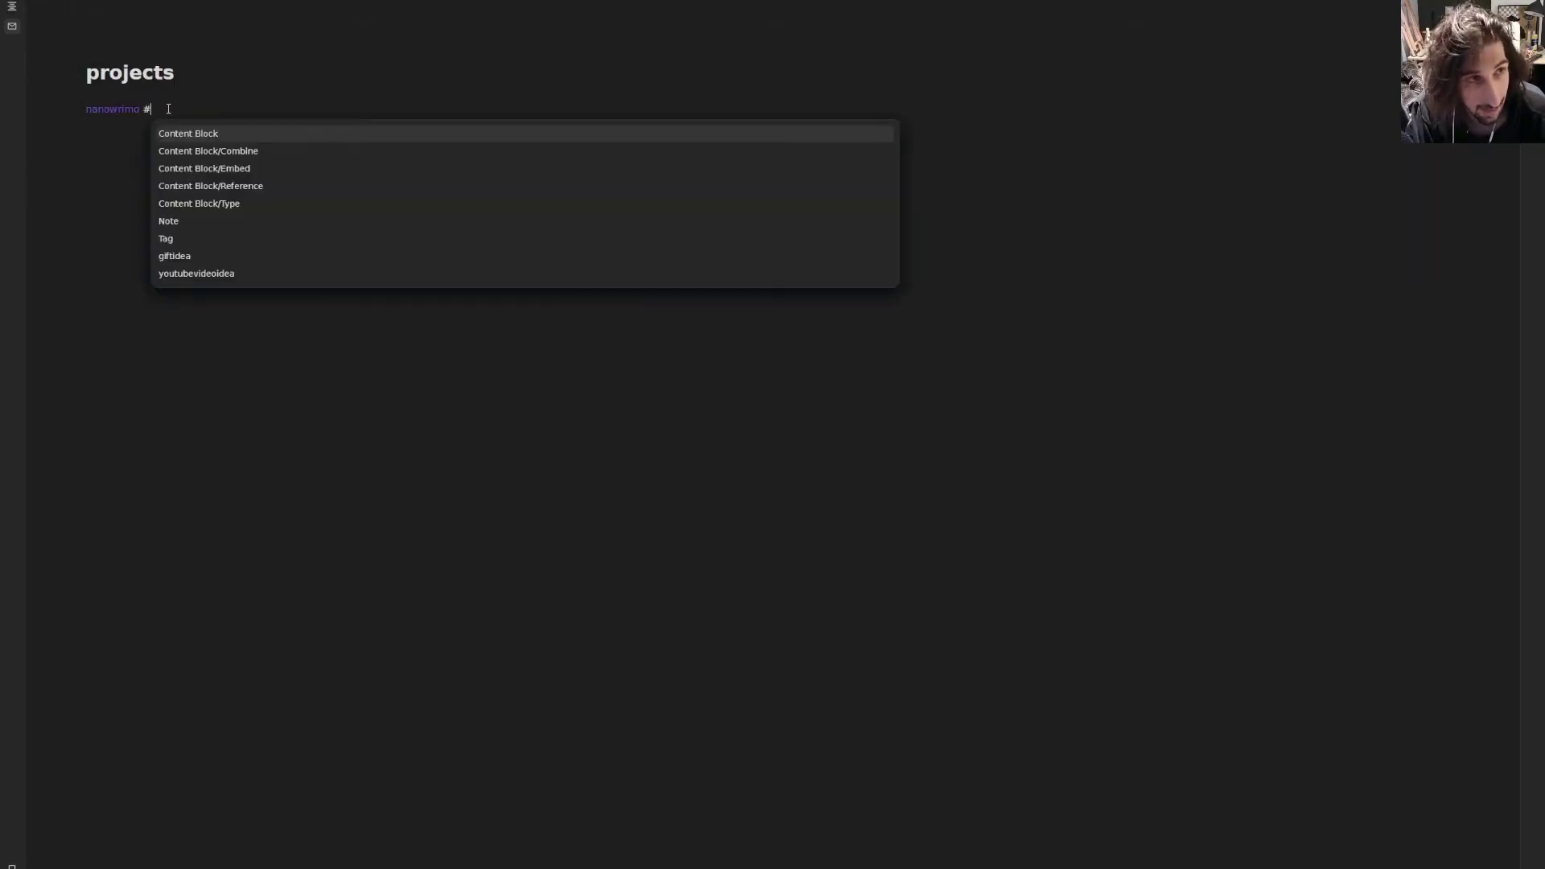
{"action": "type", "text": "project"}
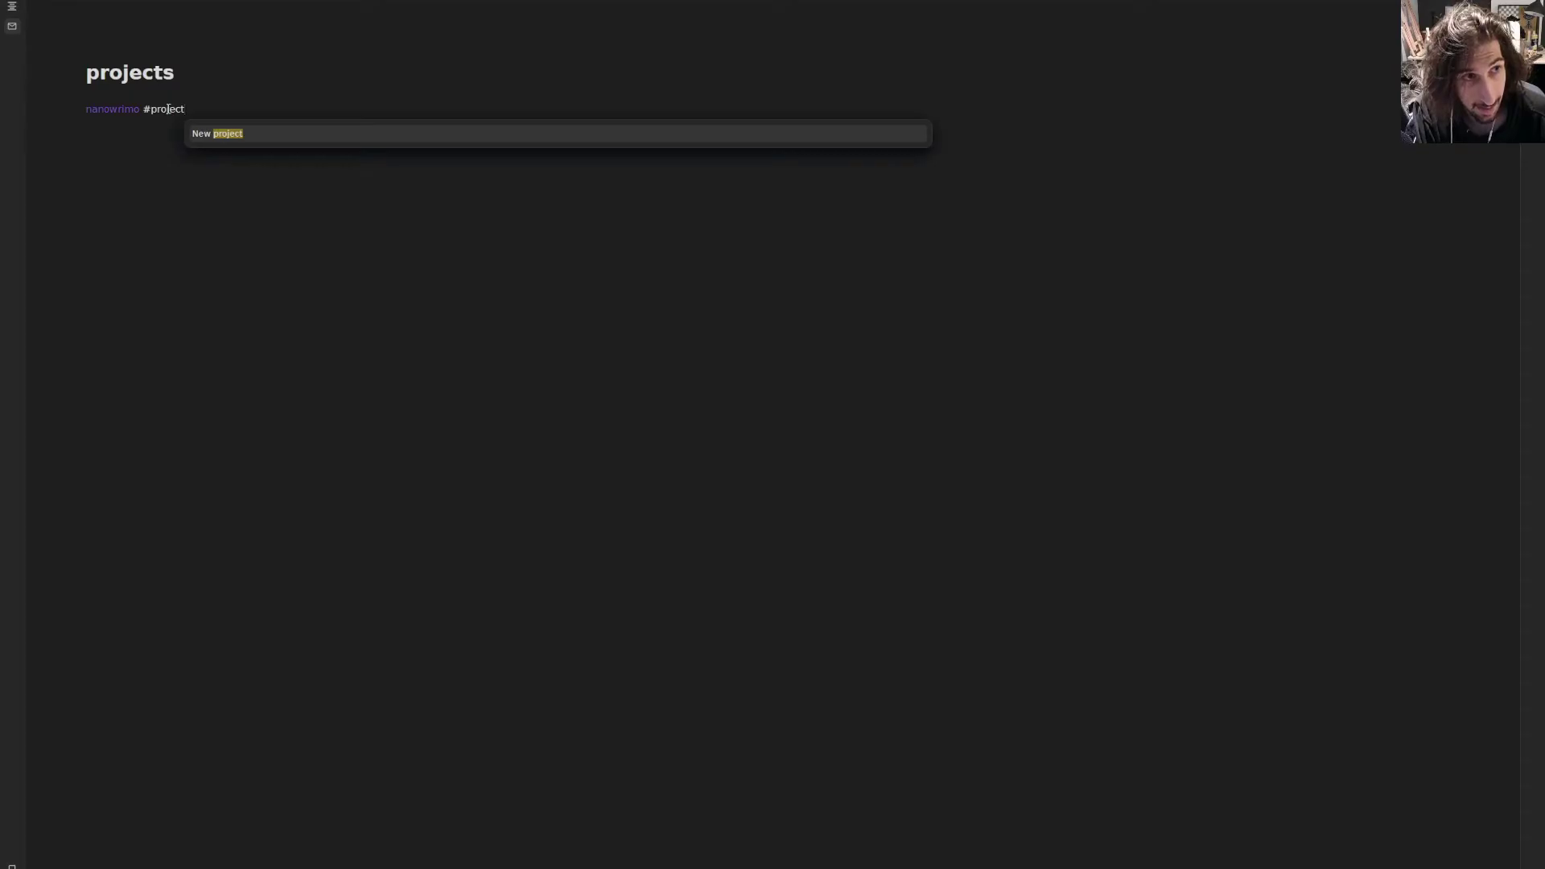
{"action": "key", "text": "Return"}
{"action": "left_click", "coordinate": [121, 109]}
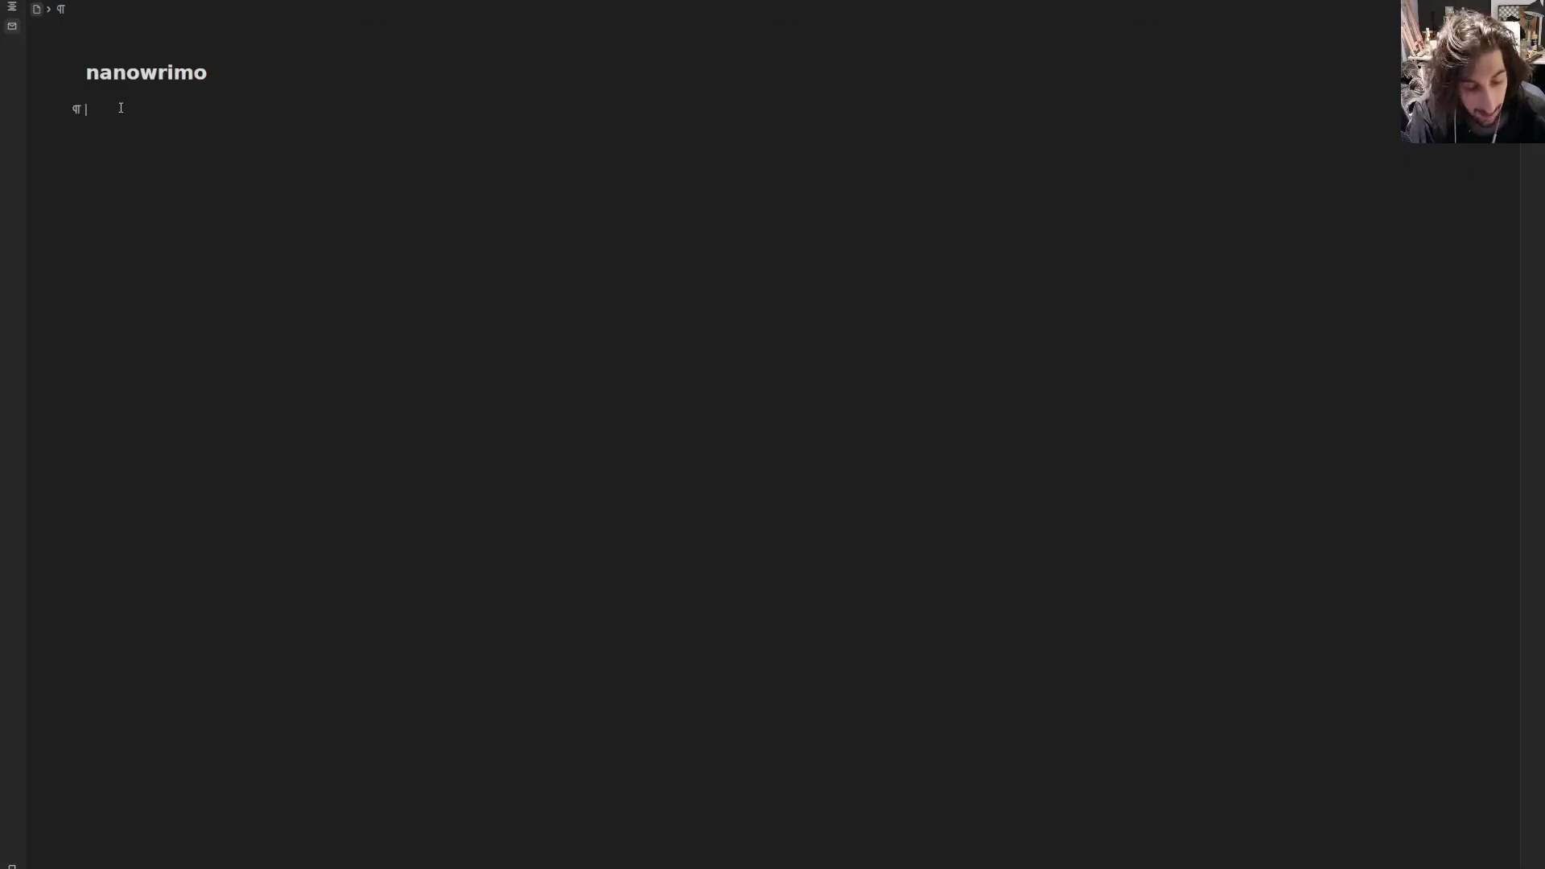
- Add the heading lines 'ideas for nanowrimo', 'schedule' and 'motivation' to the nanowrimo page
{"action": "type", "text": "id"}
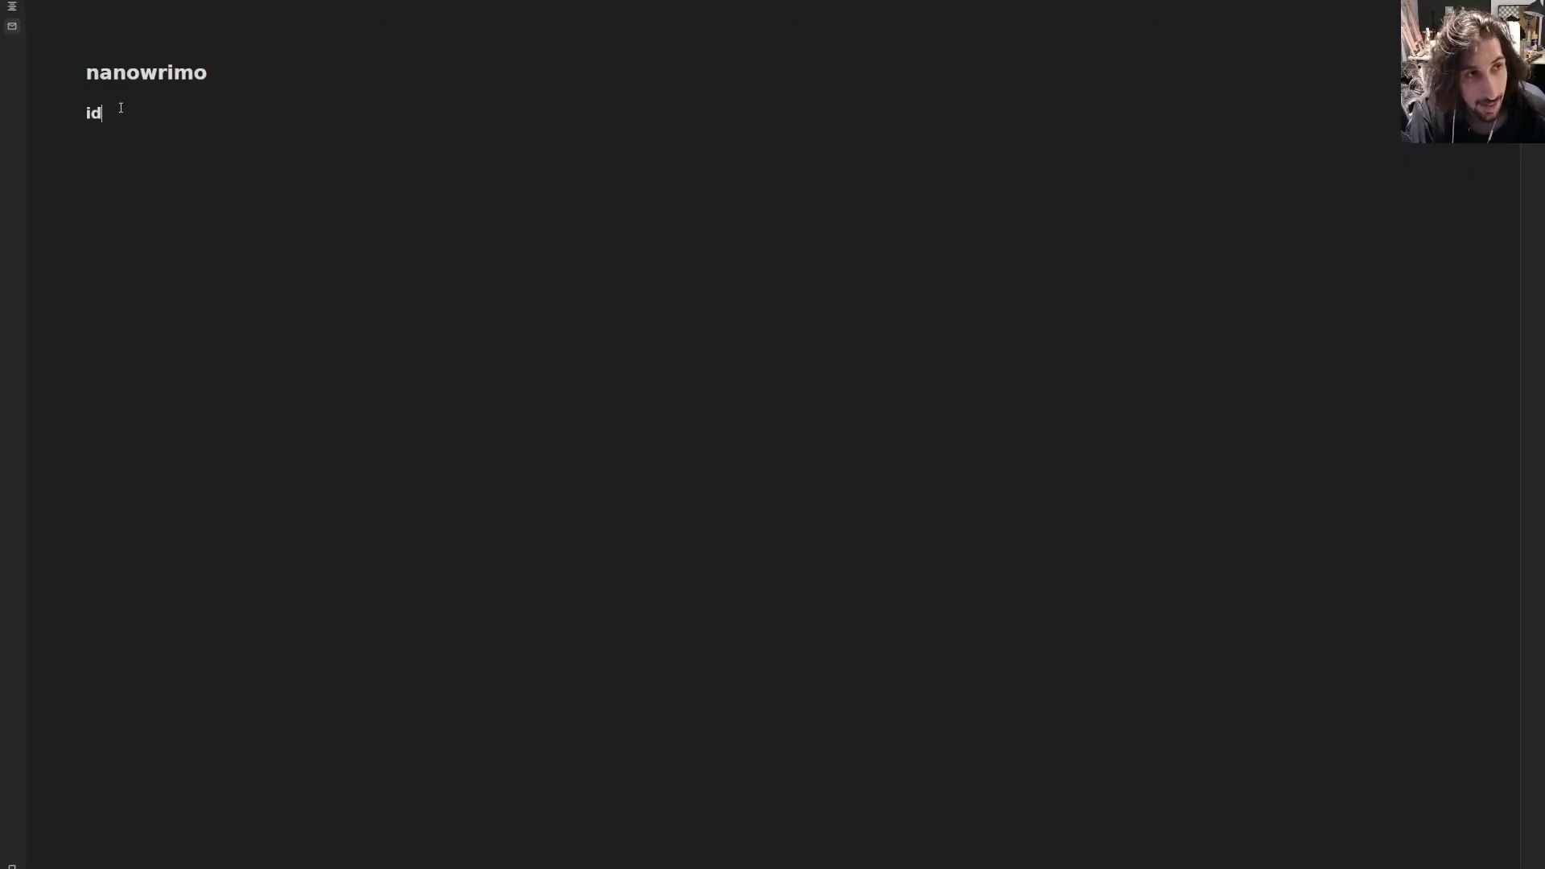
{"action": "type", "text": "eas for nano"}
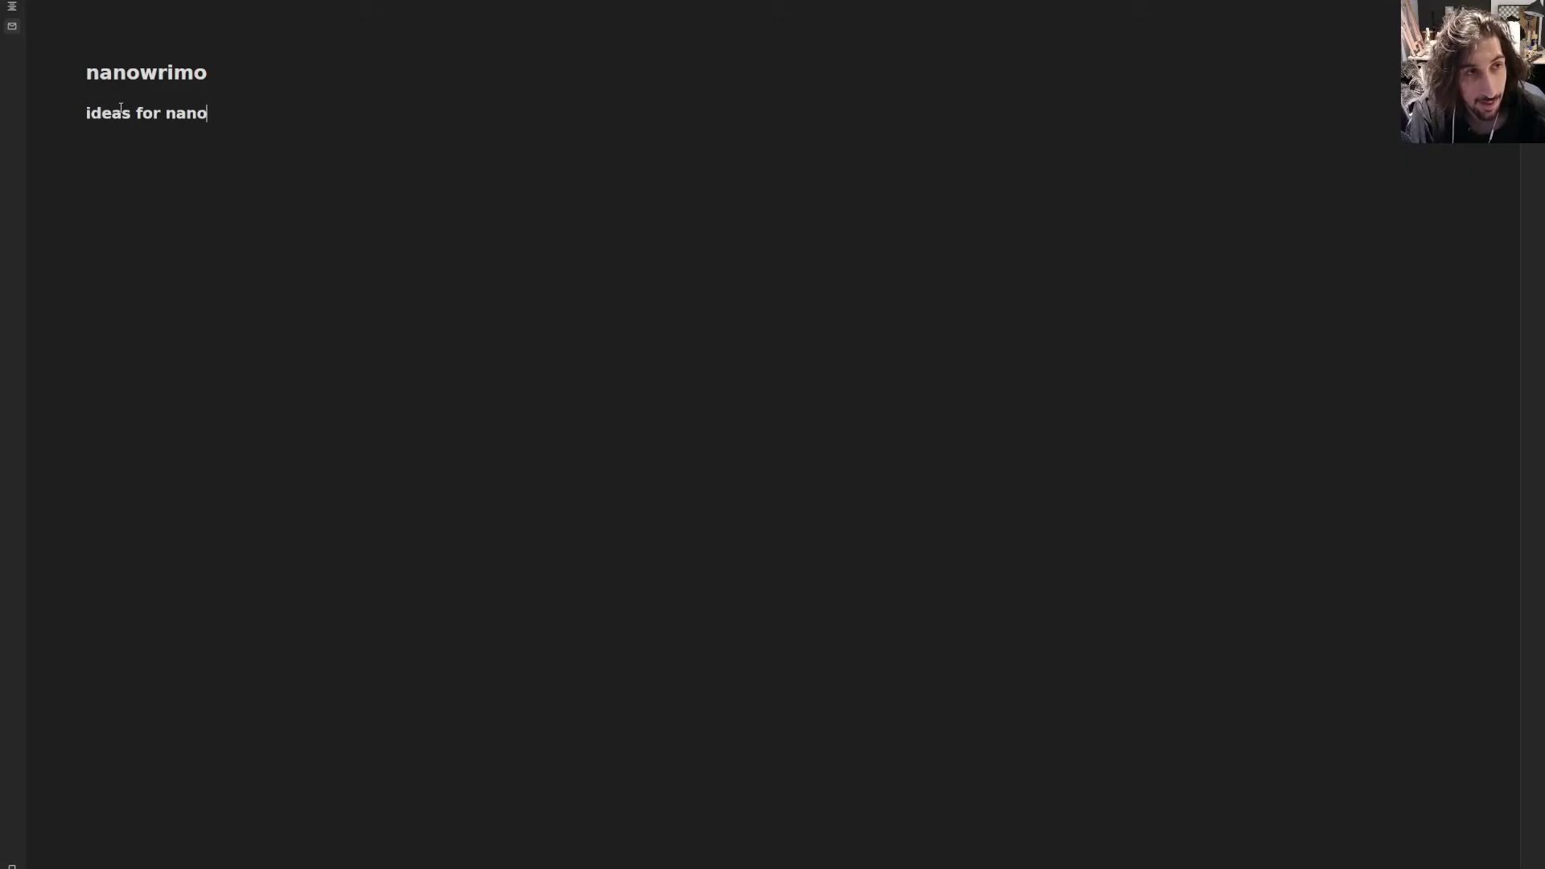
{"action": "type", "text": "wrimo"}
{"action": "key", "text": "Return"}
{"action": "key", "text": "Return"}
{"action": "type", "text": "schedule"}
{"action": "key", "text": "Return"}
{"action": "key", "text": "Return"}
{"action": "type", "text": "motivation"}
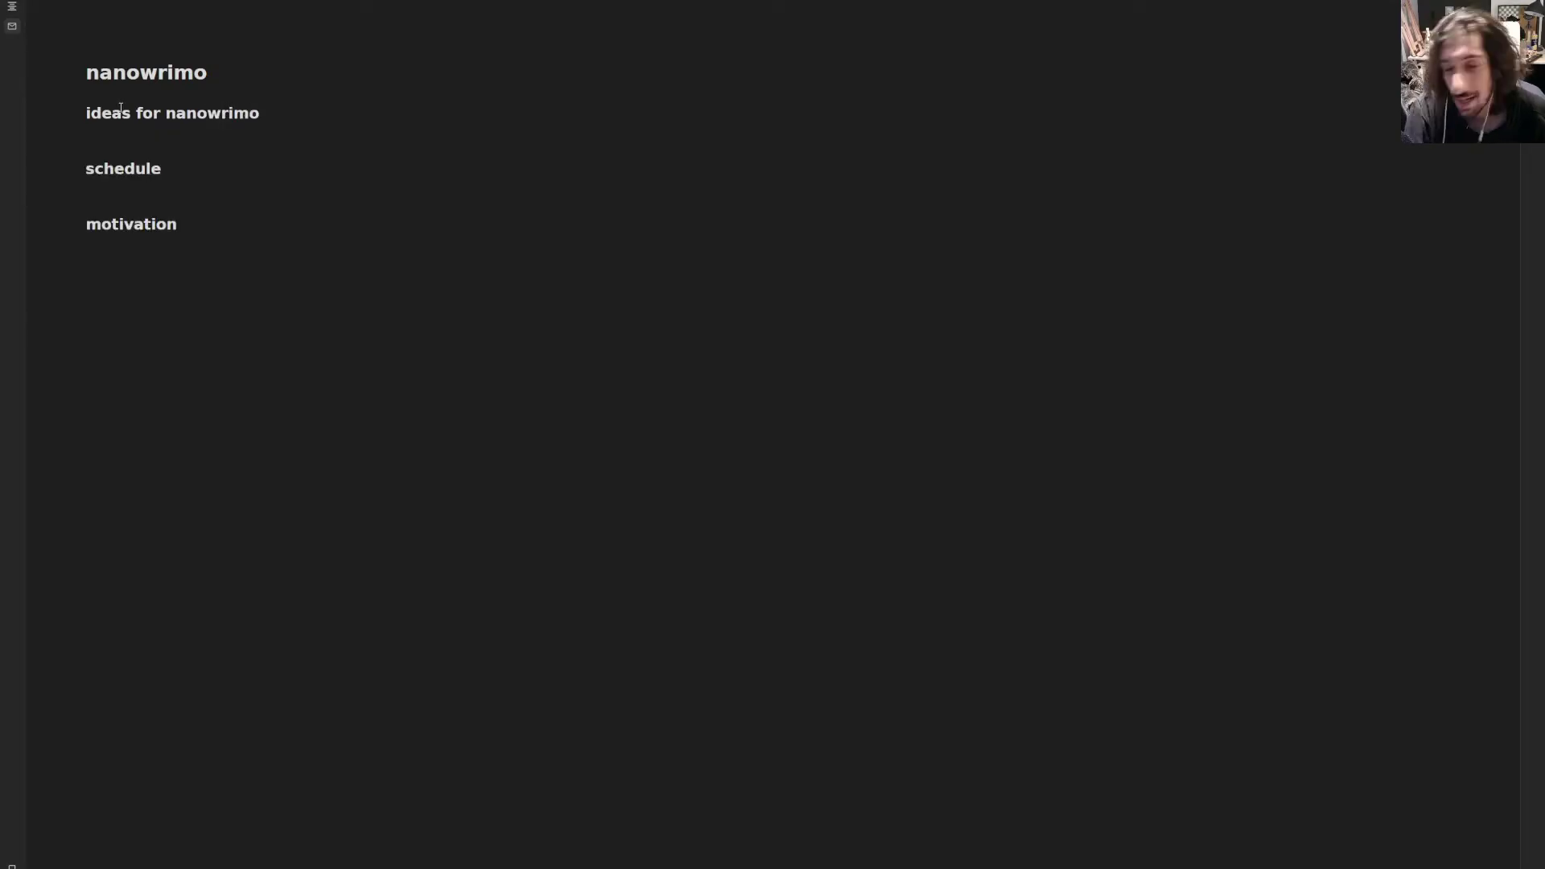
{"action": "left_click_drag", "start_coordinate": [227, 264], "coordinate": [66, 68]}
{"action": "left_click", "coordinate": [347, 315]}
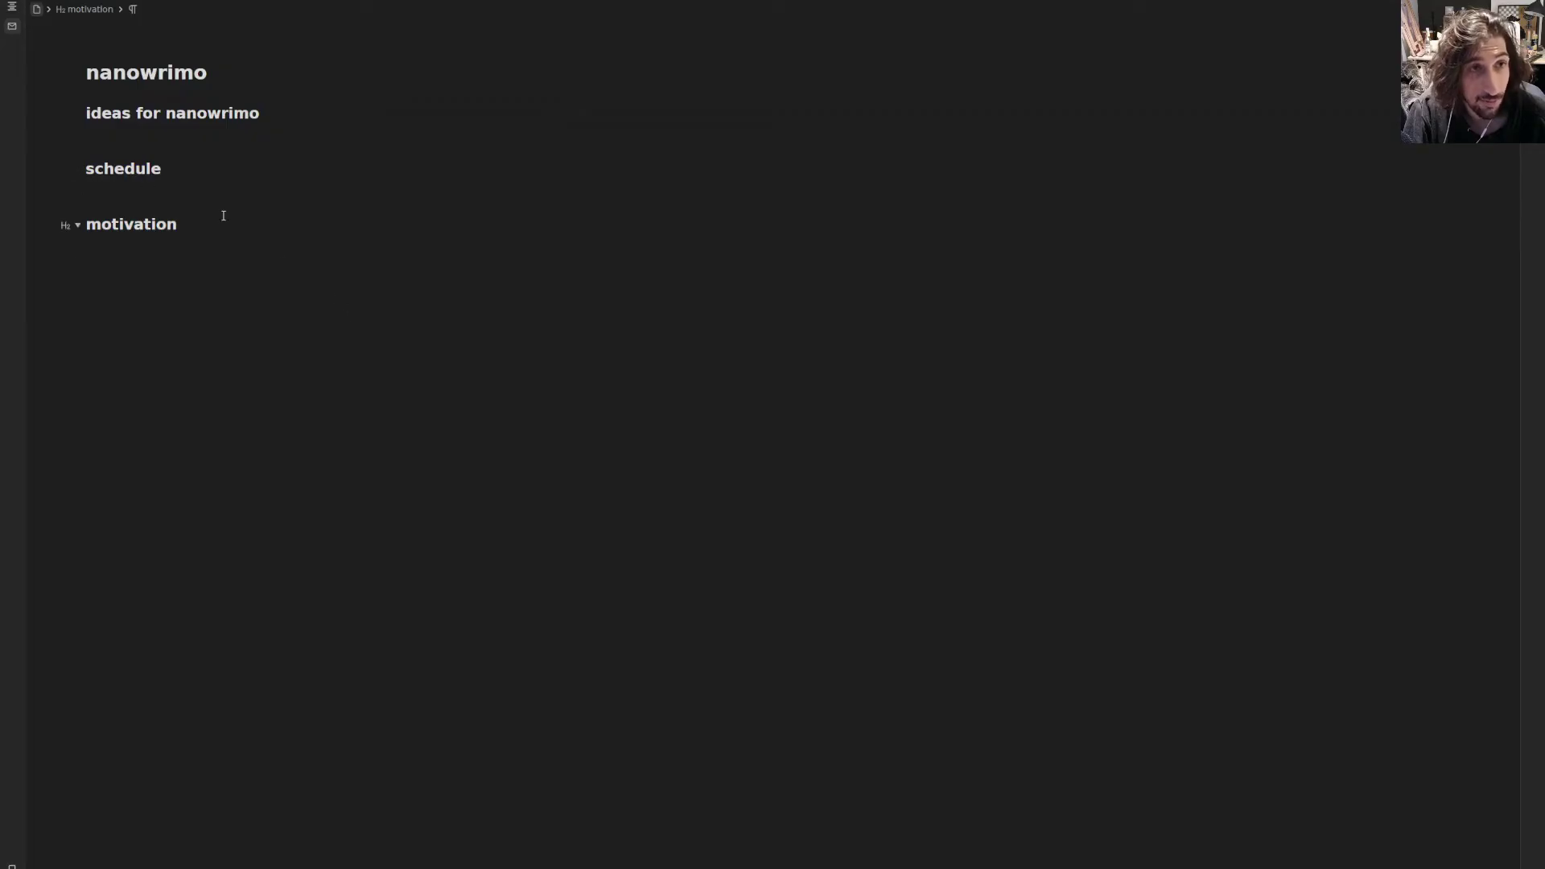
- List everything tagged #project from the projects page, then go back to the Home page
{"action": "key", "text": "ctrl+["}
{"action": "left_click", "coordinate": [169, 111]}
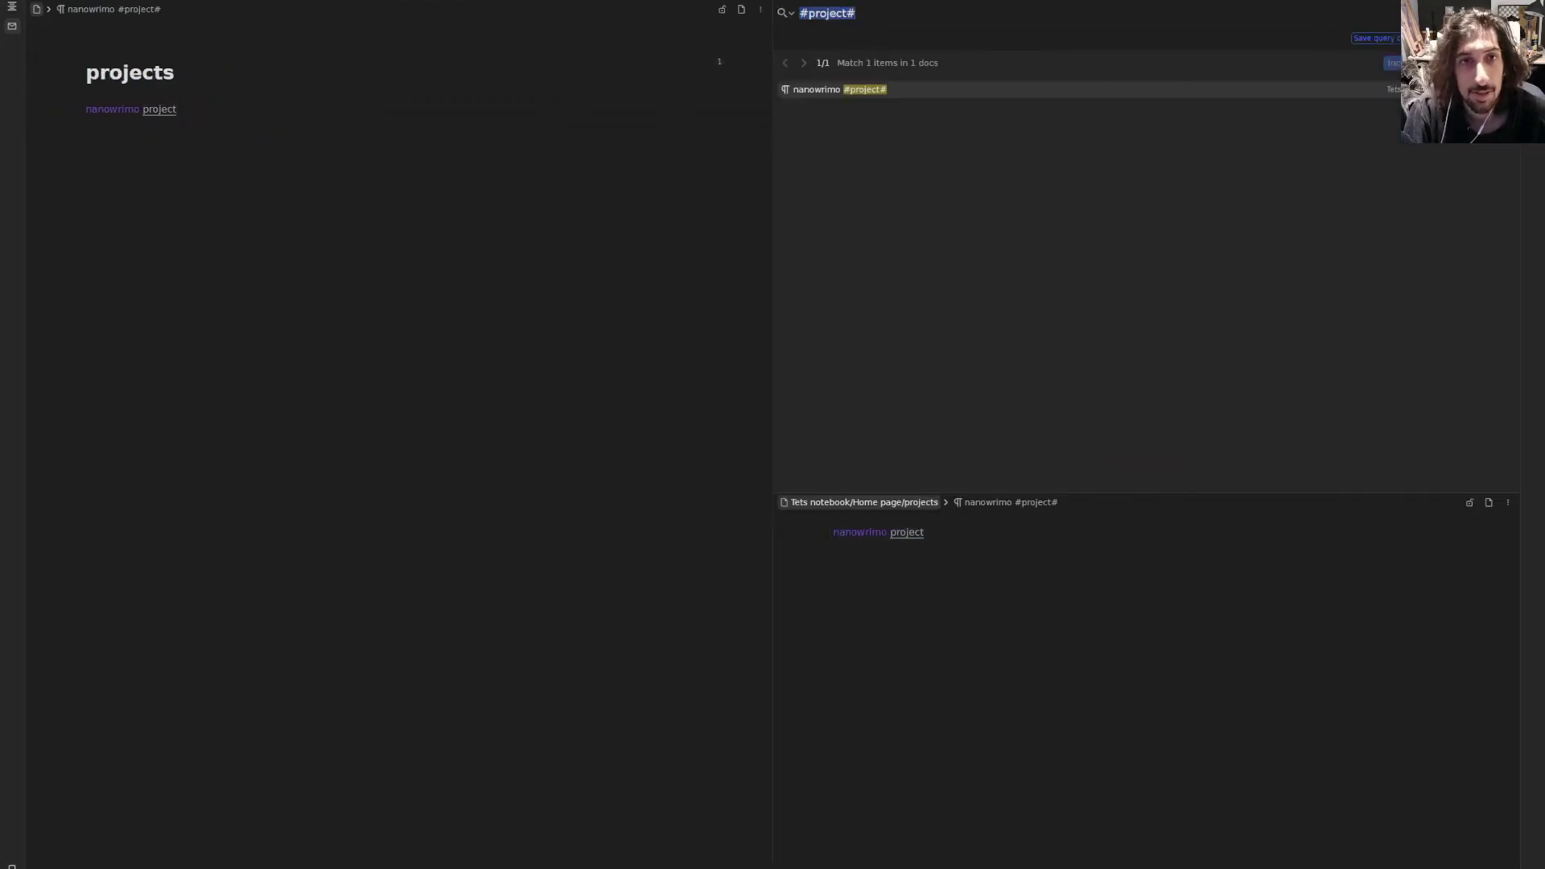
{"action": "key", "text": "Escape"}
{"action": "key", "text": "ctrl+["}
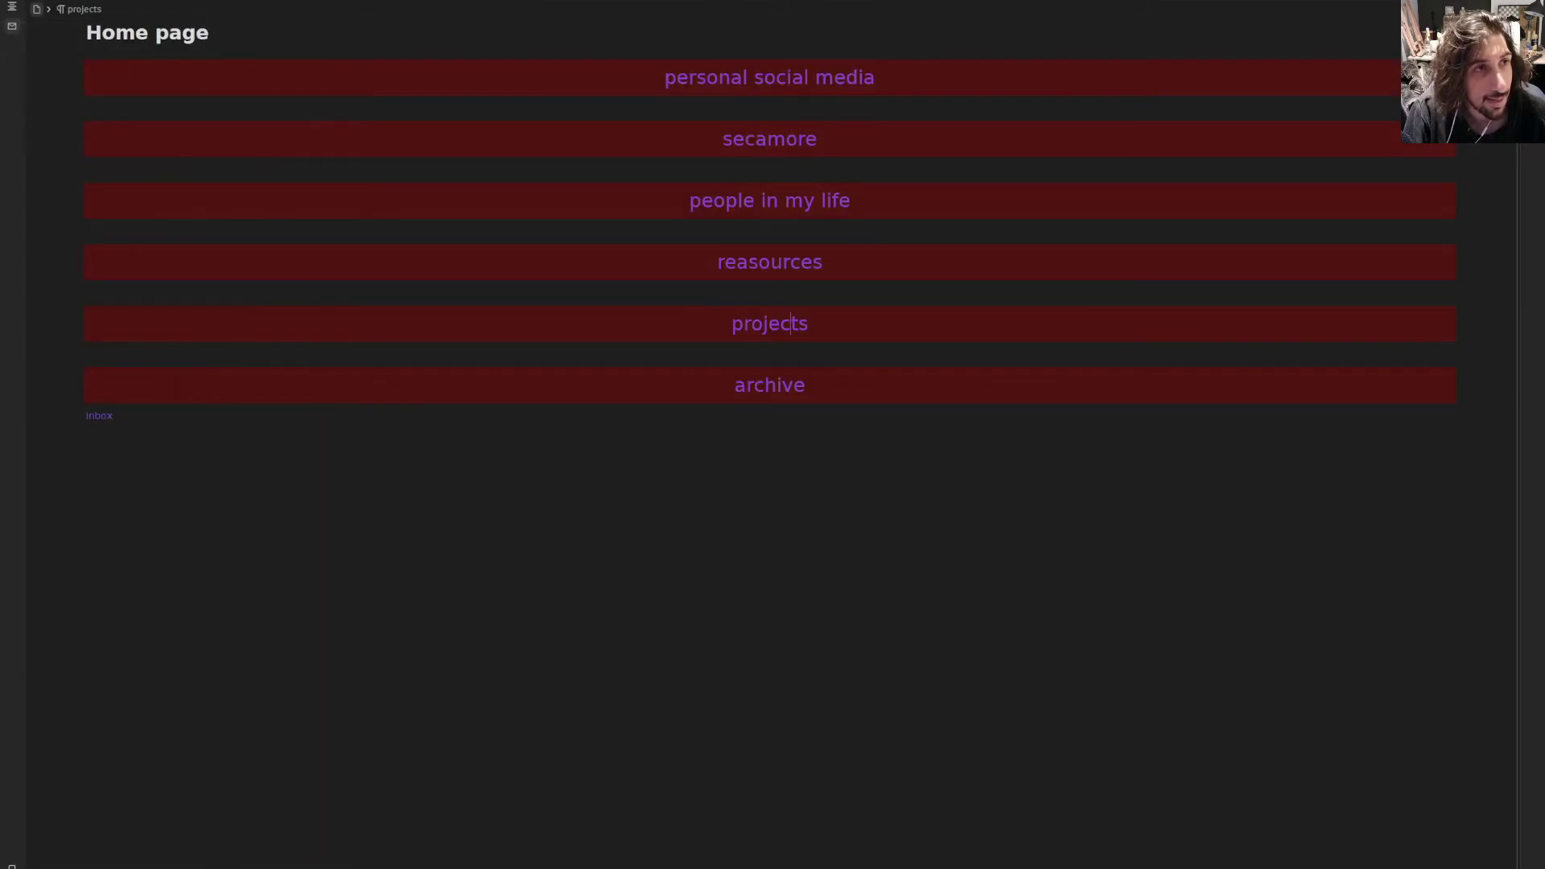
- Open the Plugin listing in the Settings marketplace
{"action": "left_click", "coordinate": [12, 6]}
{"action": "mouse_move", "coordinate": [67, 42]}
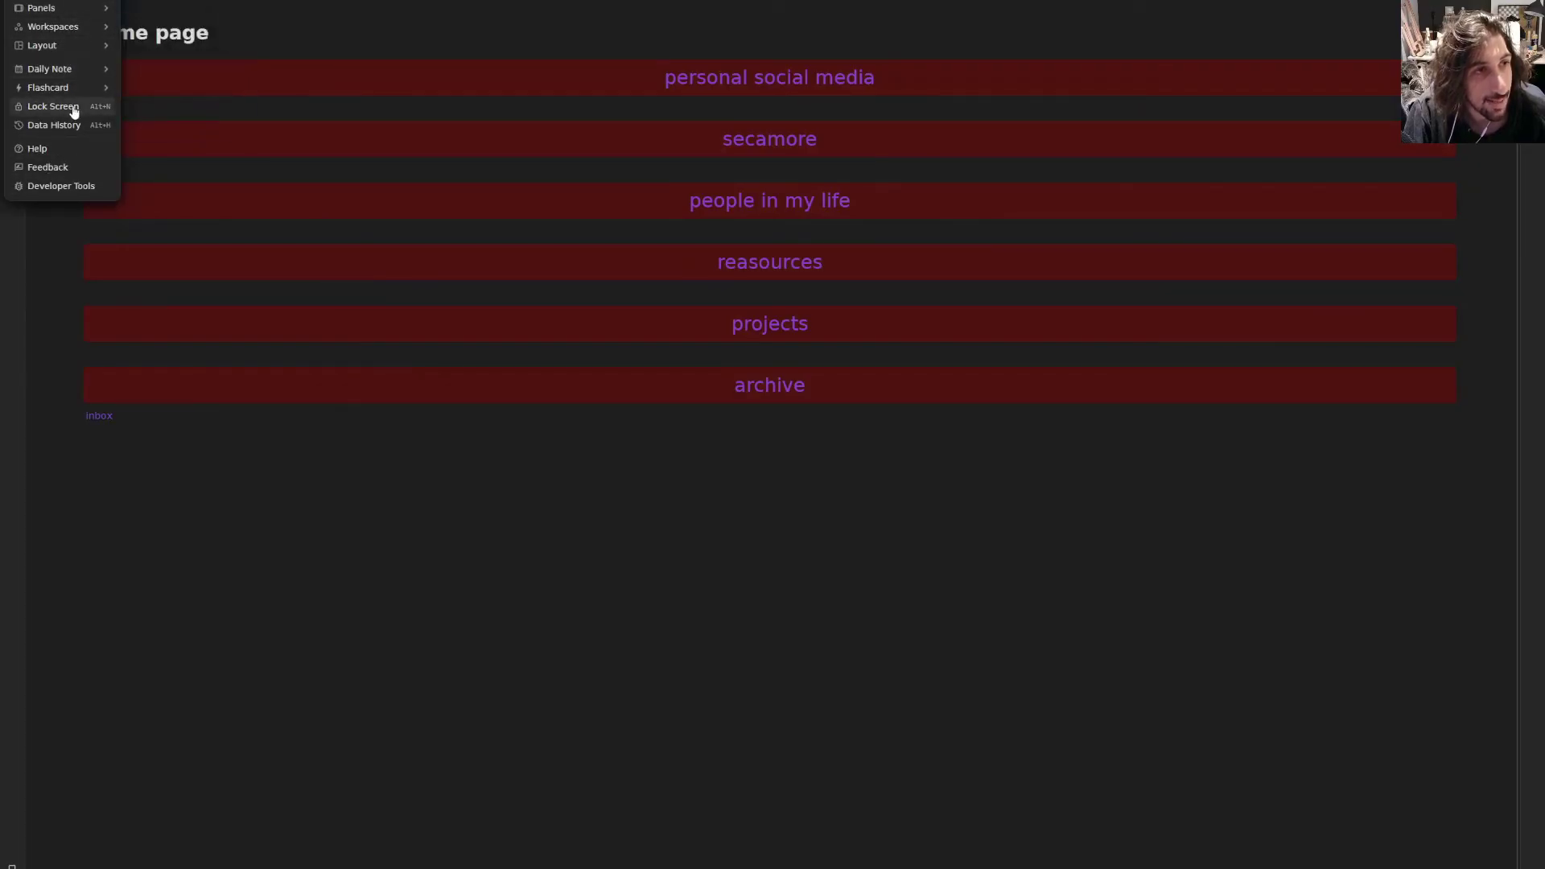
{"action": "left_click", "coordinate": [62, 0]}
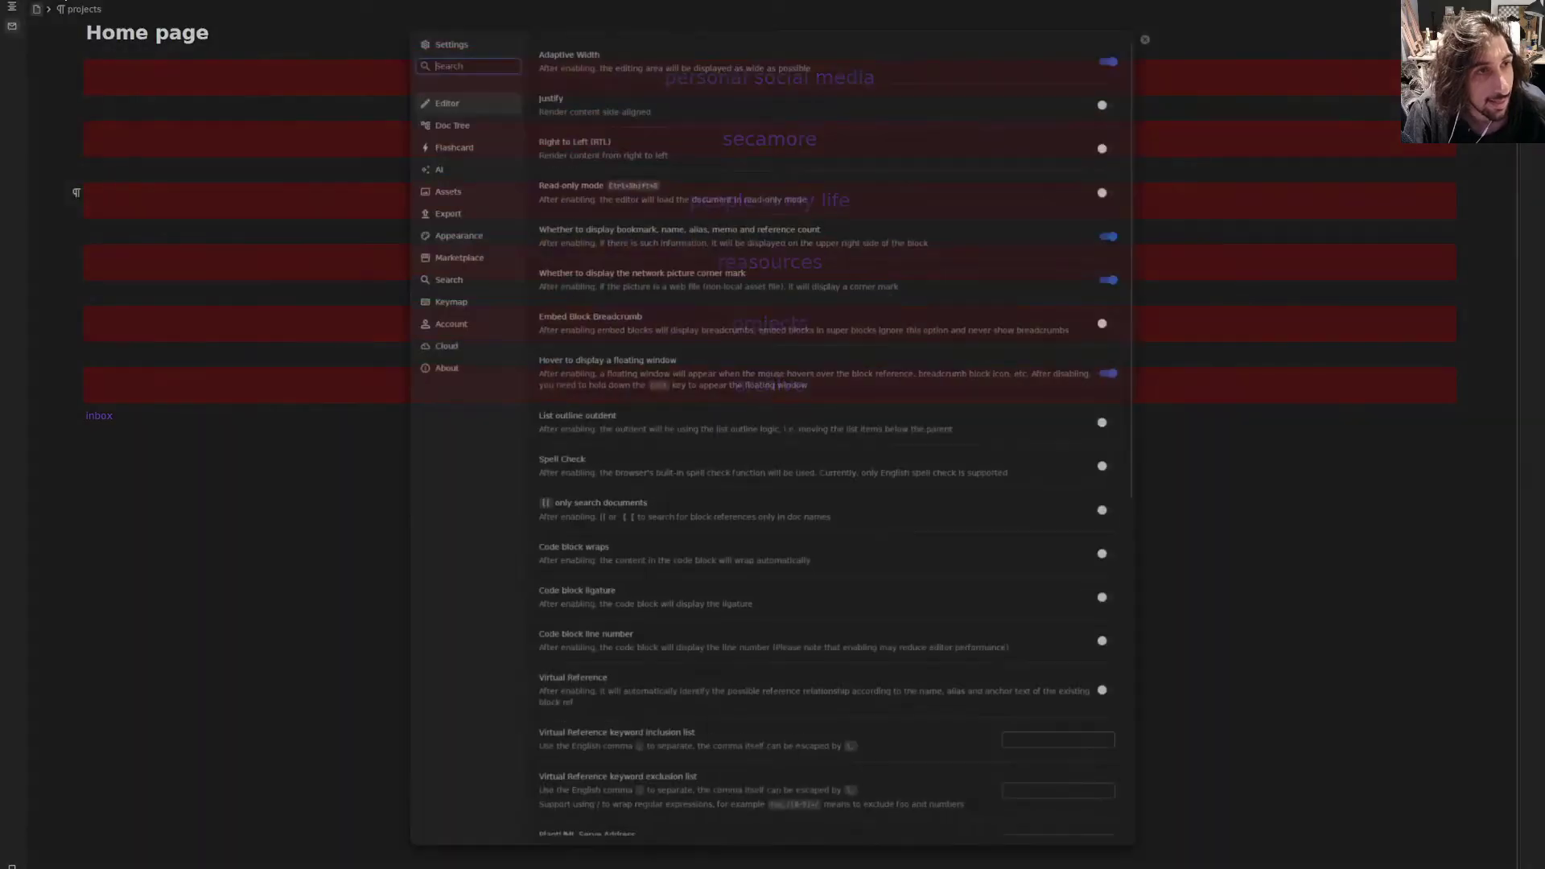
{"action": "left_click", "coordinate": [459, 247]}
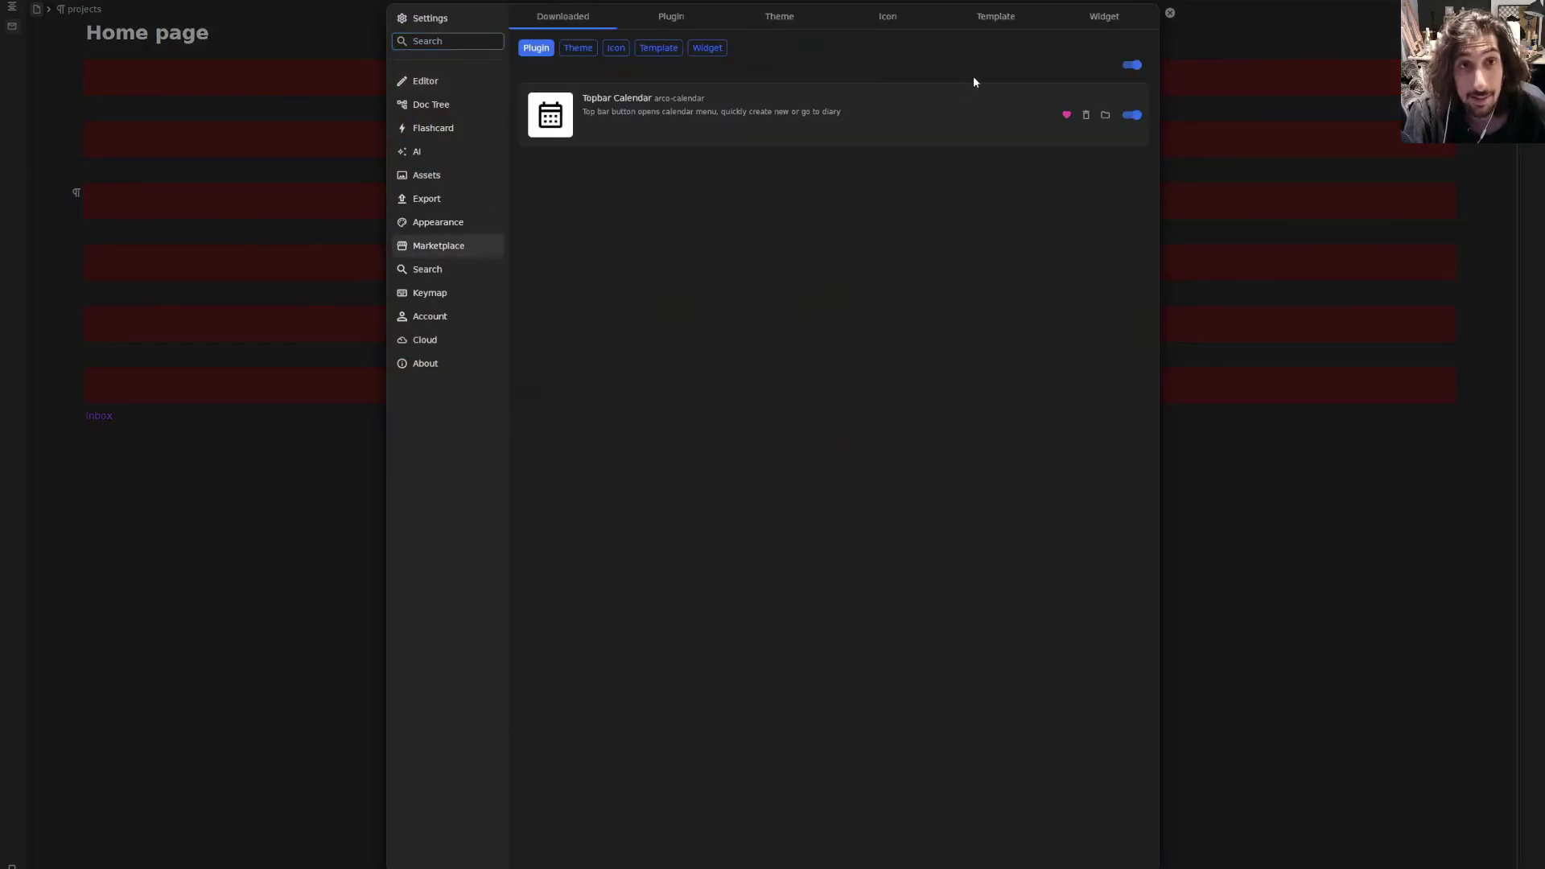
{"action": "left_click", "coordinate": [684, 21]}
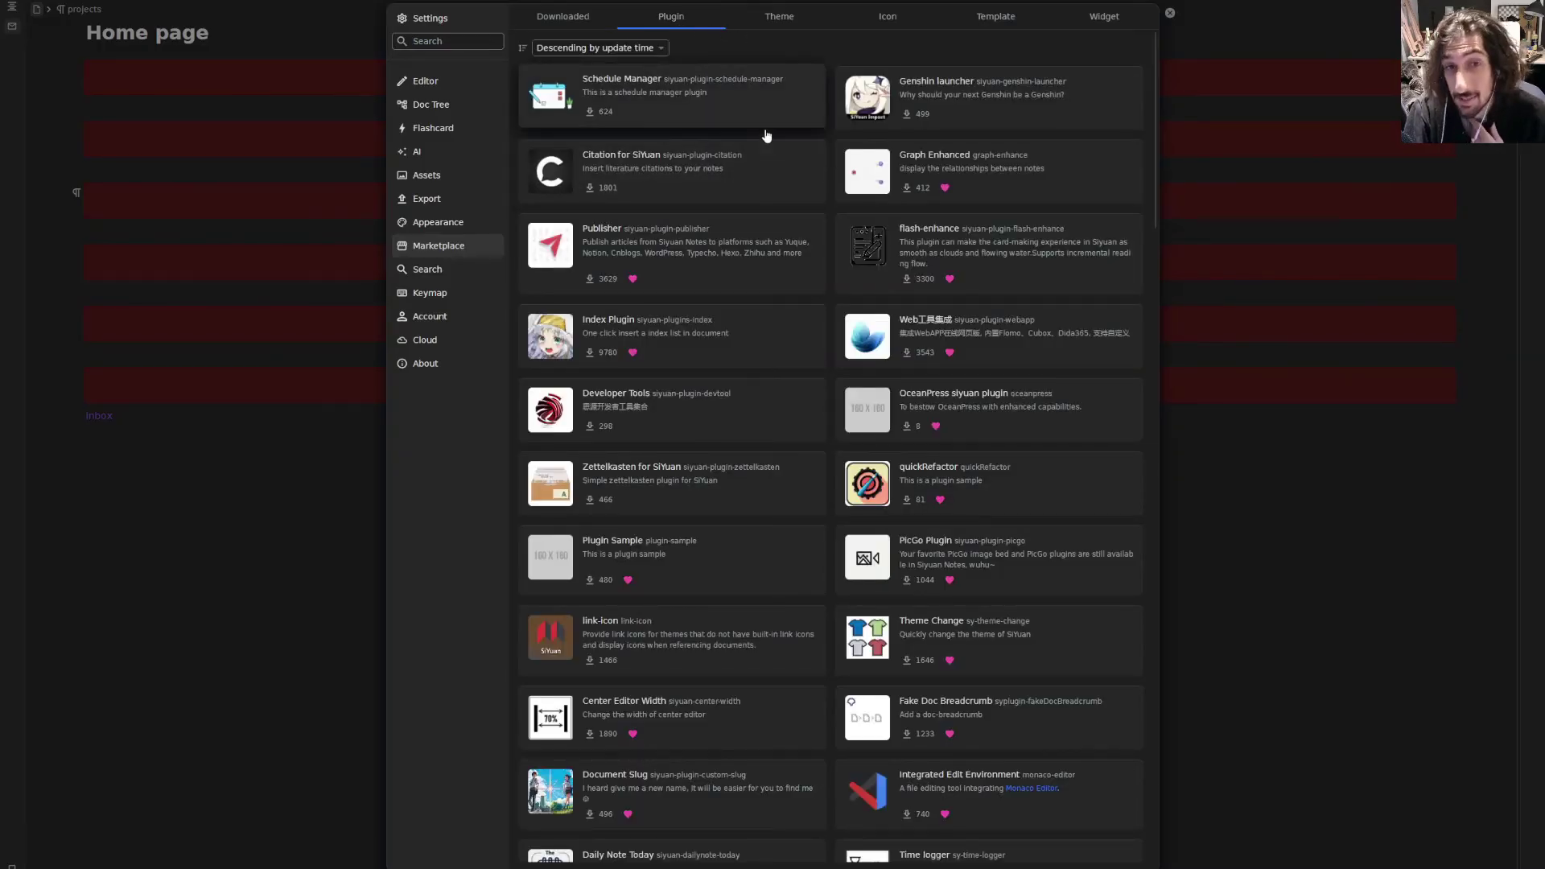
- Download and enable the 日历热力图 Calendar-heatmap plugin, then open the Daily Note Today plugin's details
{"action": "scroll", "coordinate": [722, 177], "scroll_direction": "down", "scroll_amount": 3}
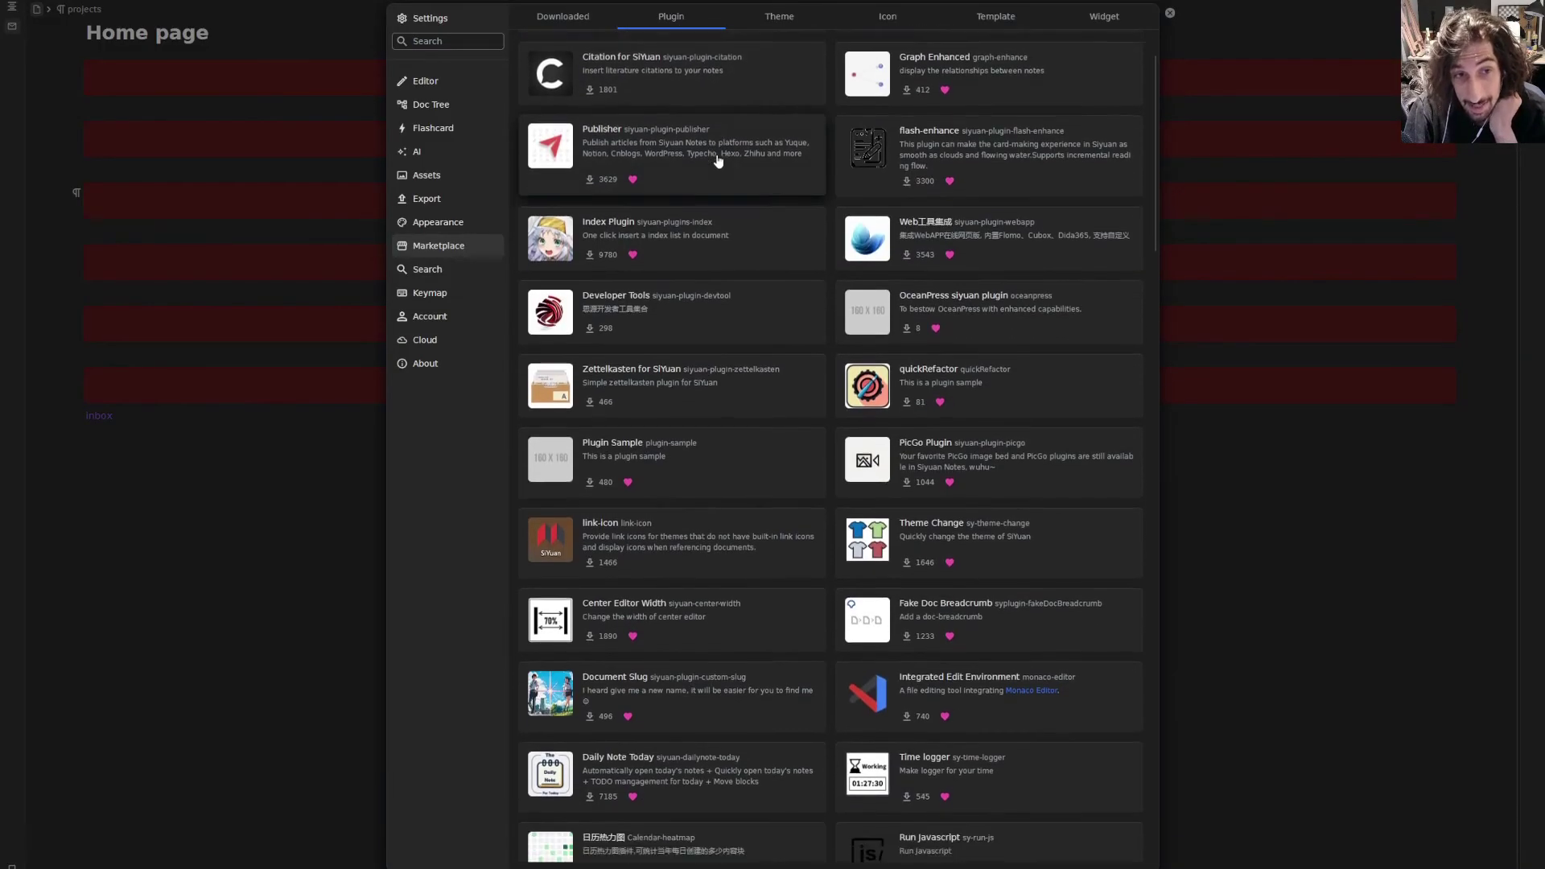
{"action": "scroll", "coordinate": [781, 230], "scroll_direction": "down", "scroll_amount": 1}
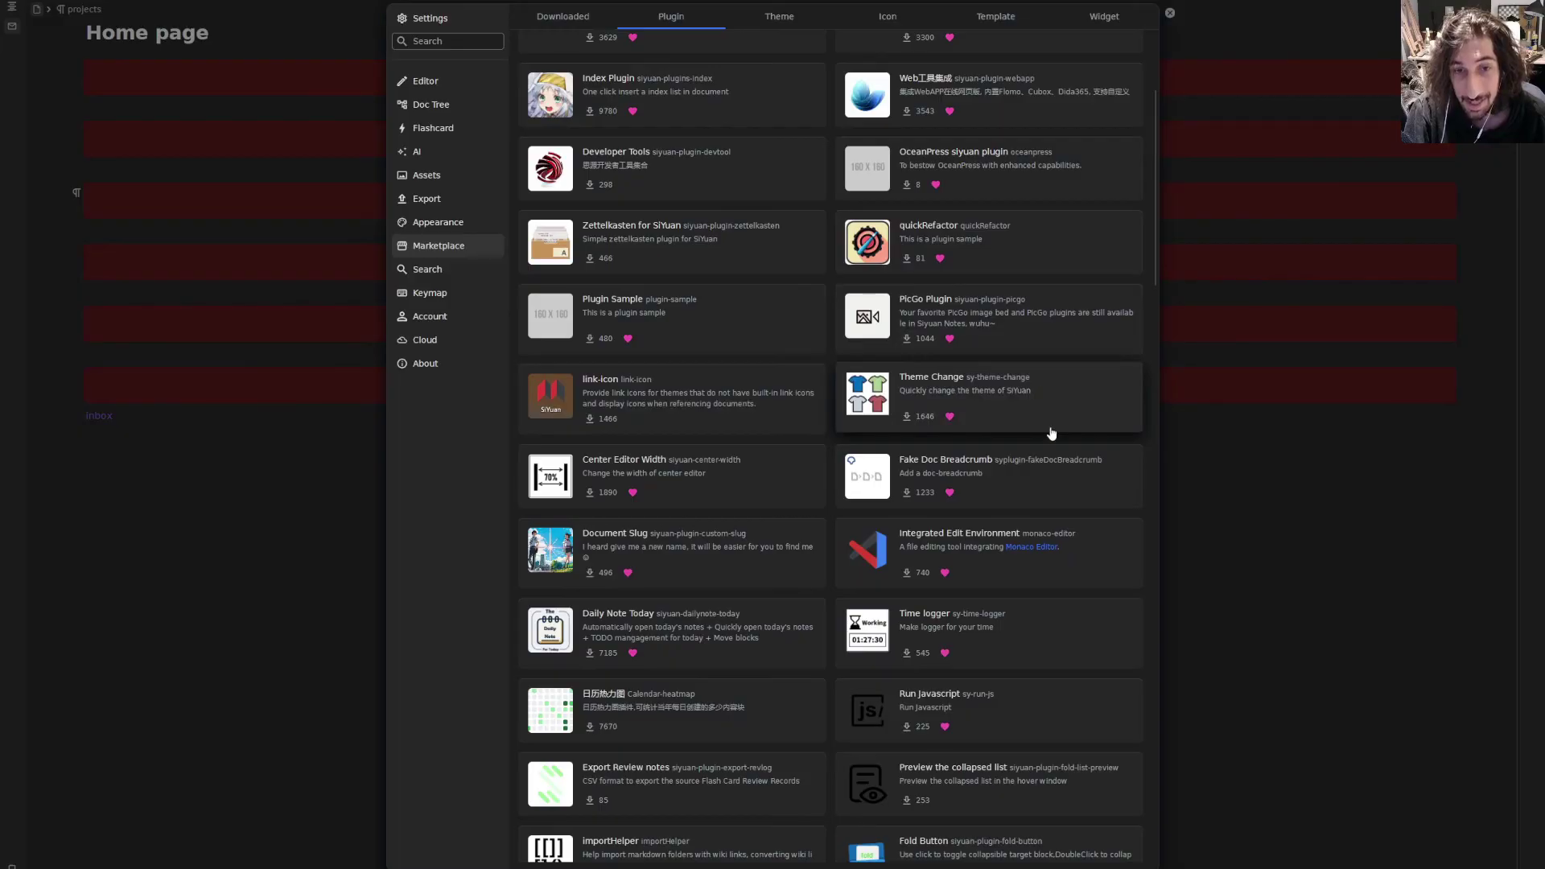
{"action": "scroll", "coordinate": [1006, 515], "scroll_direction": "down", "scroll_amount": 2}
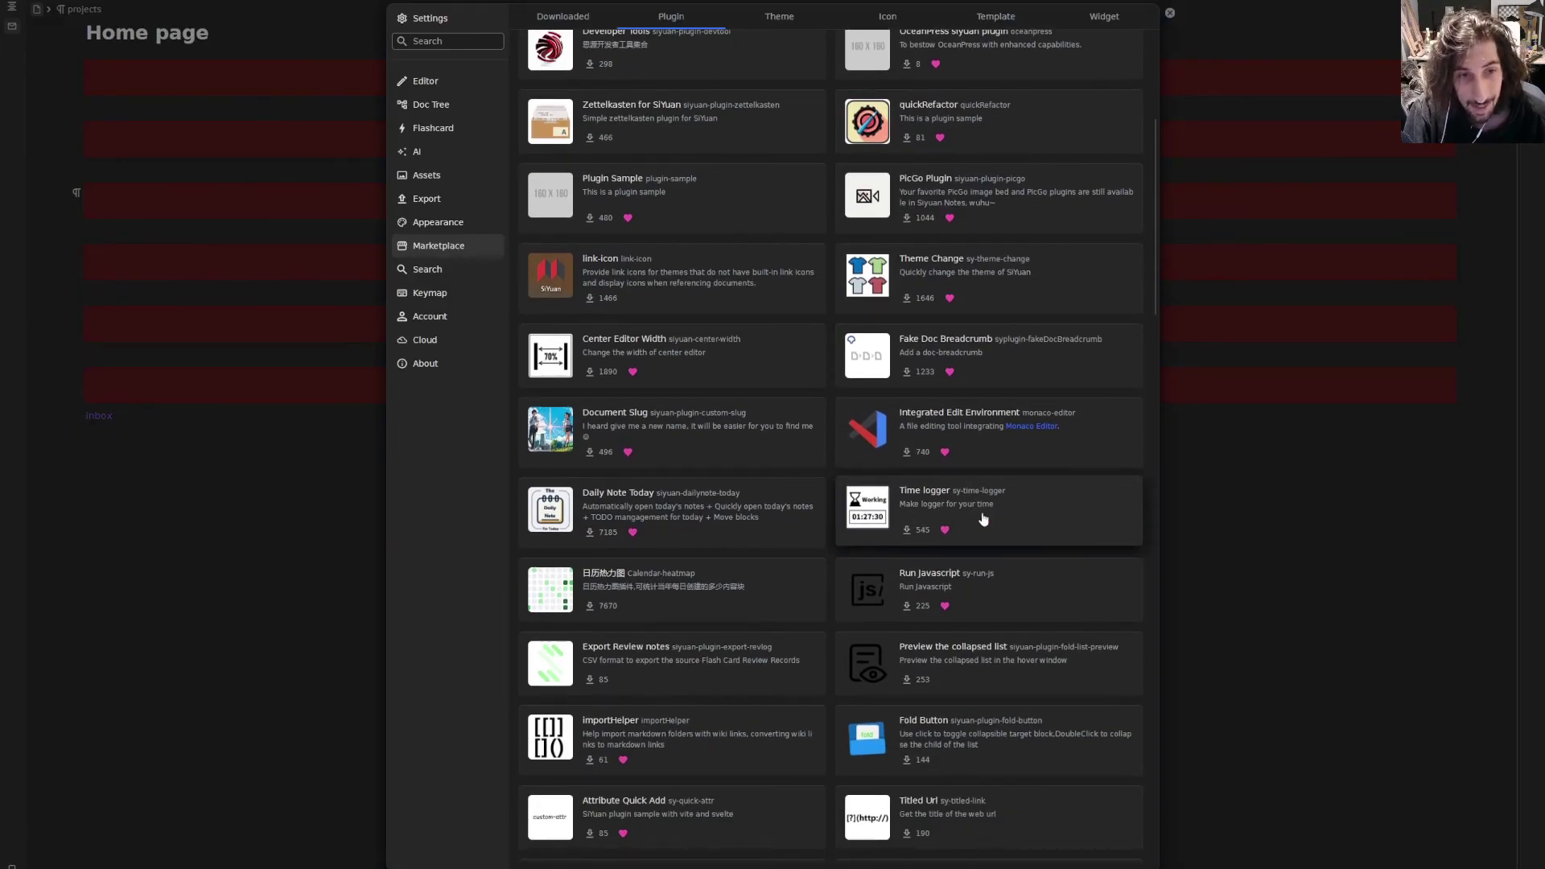
{"action": "left_click", "coordinate": [760, 581]}
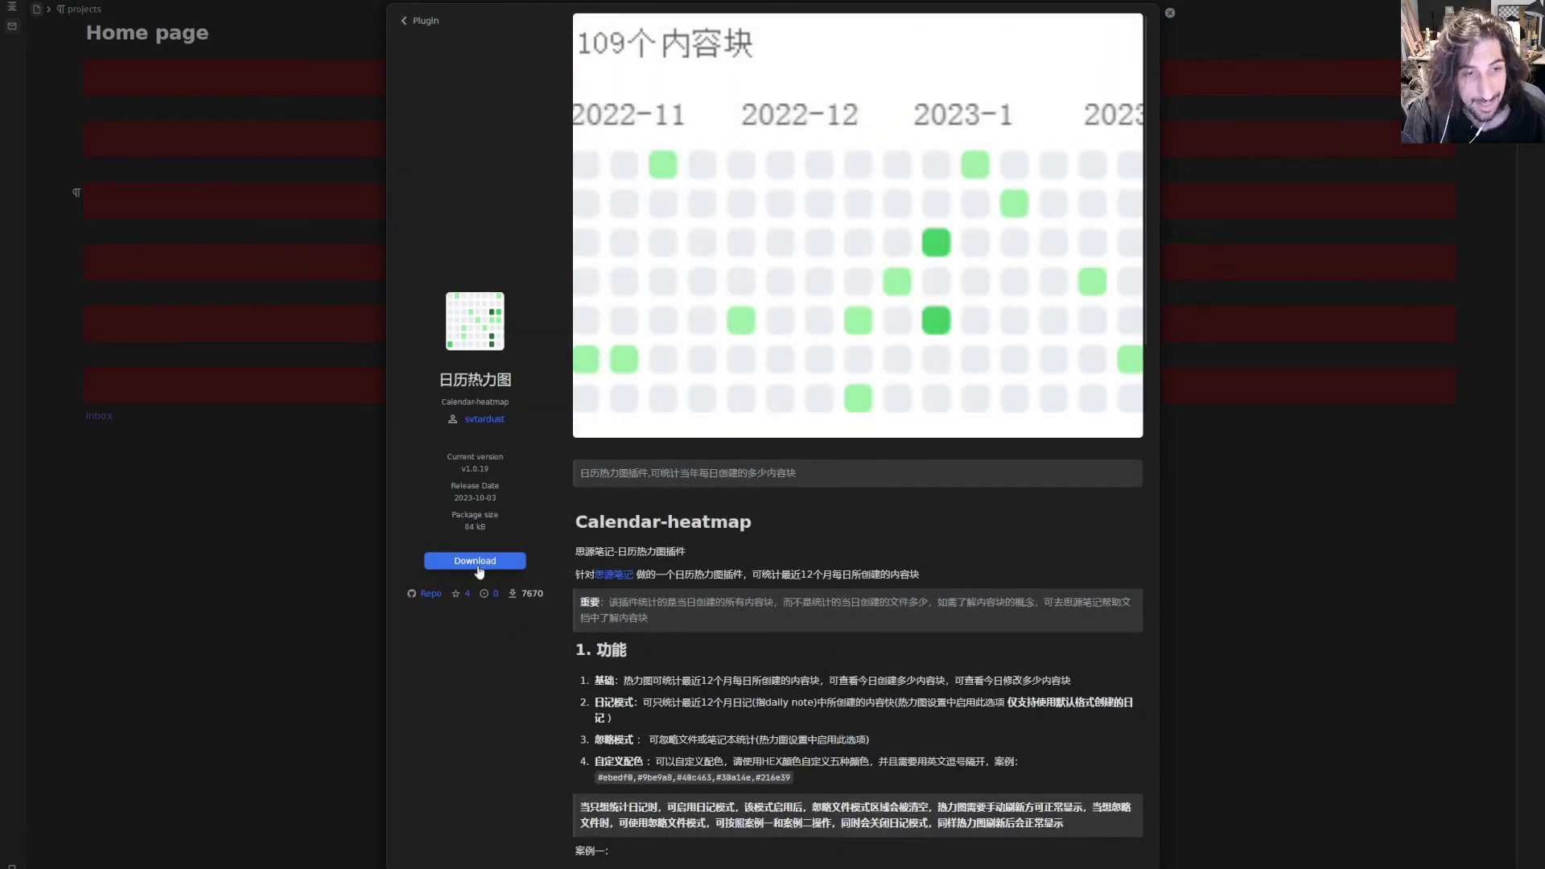
{"action": "left_click", "coordinate": [483, 561]}
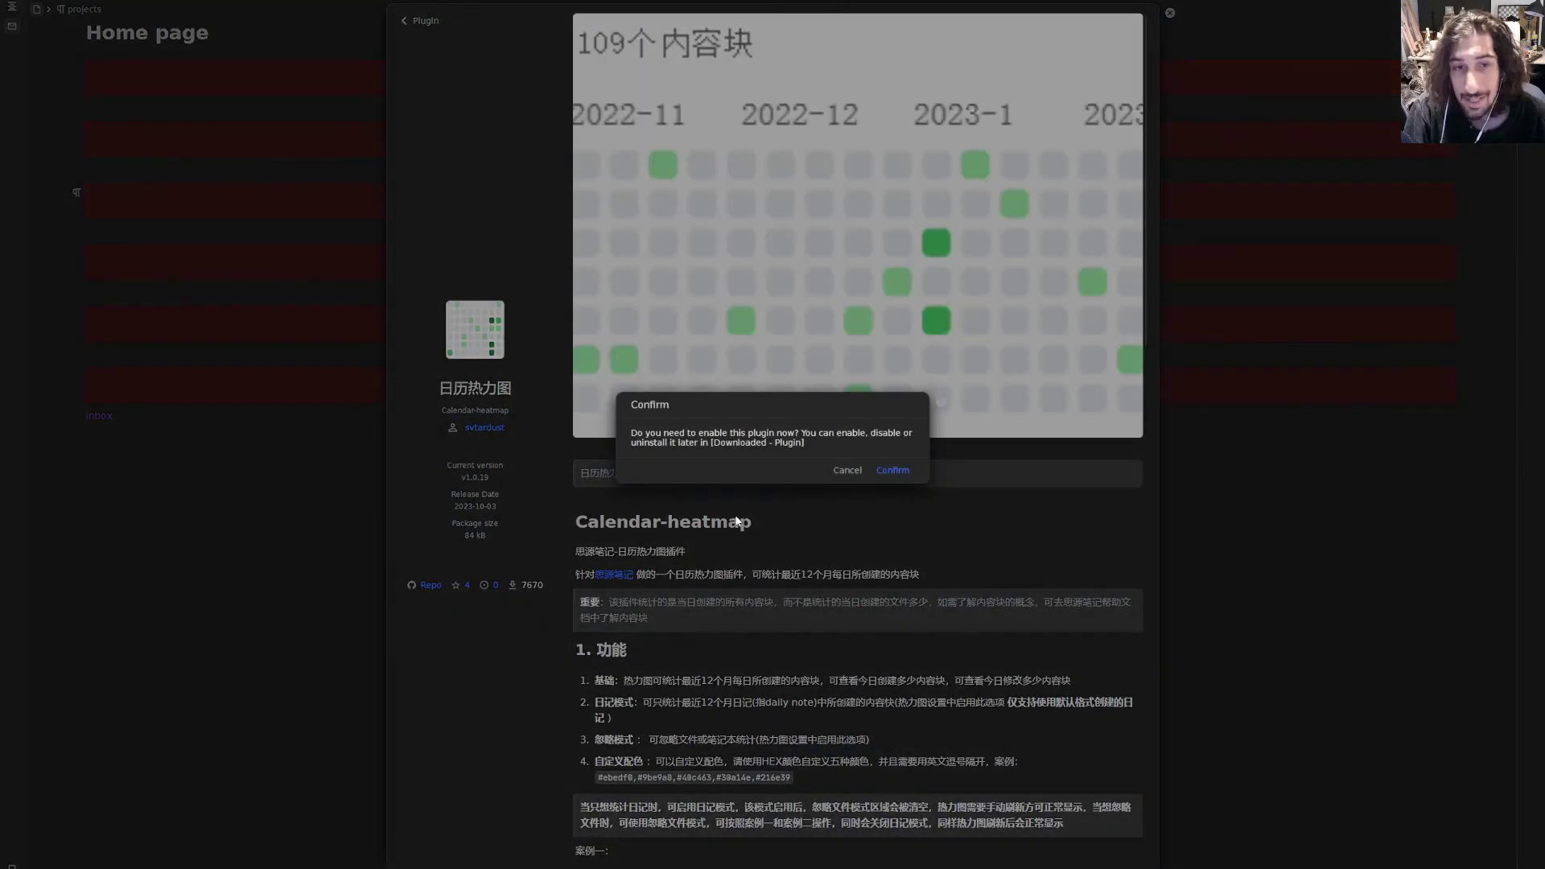
{"action": "left_click", "coordinate": [893, 470]}
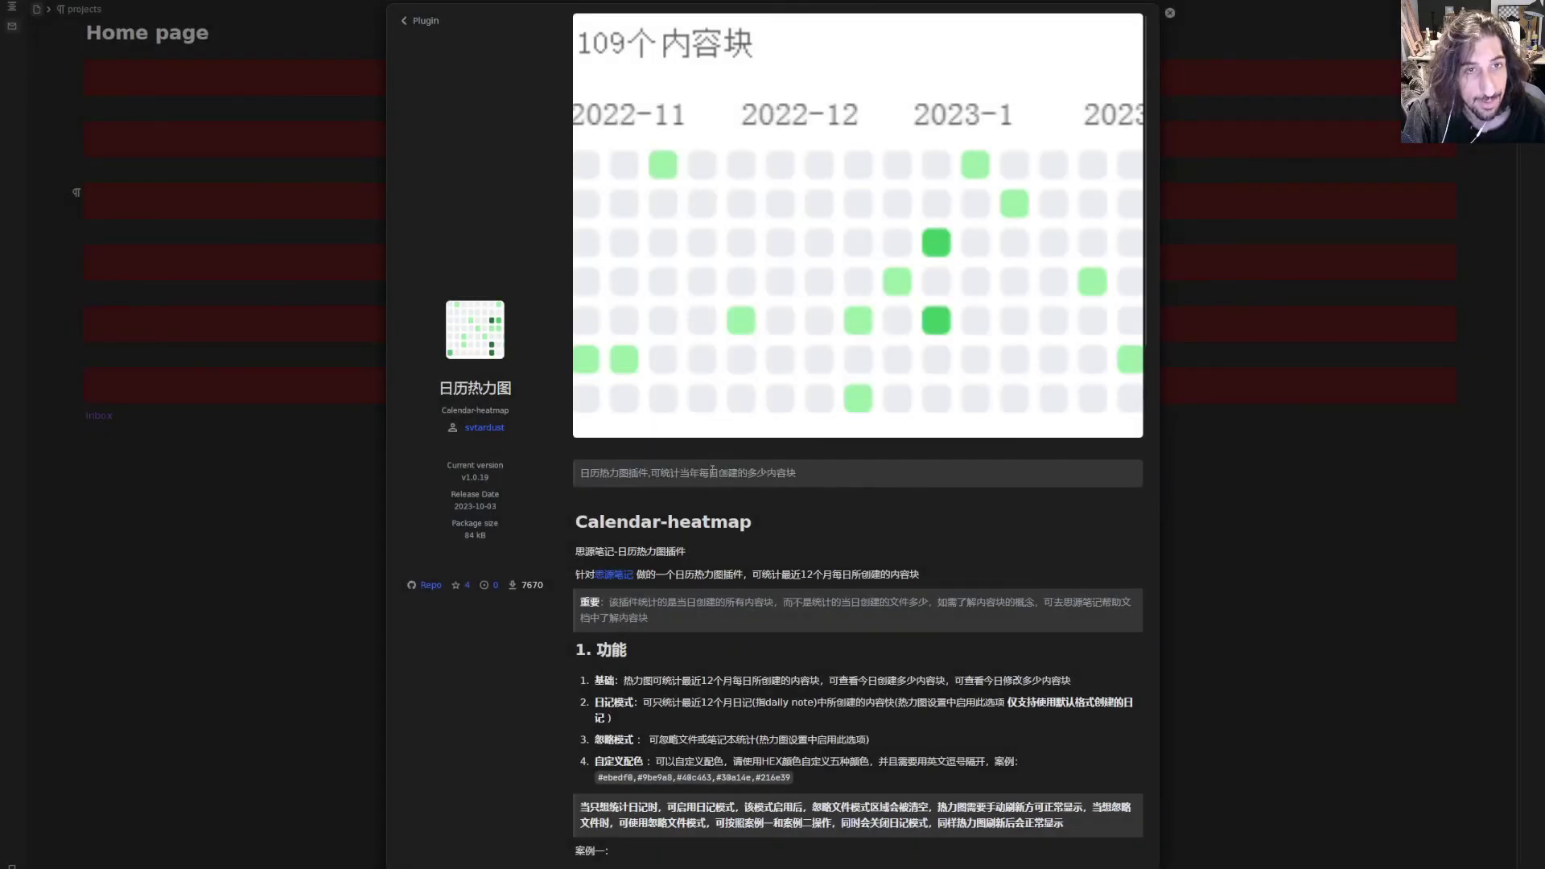
{"action": "left_click", "coordinate": [428, 27]}
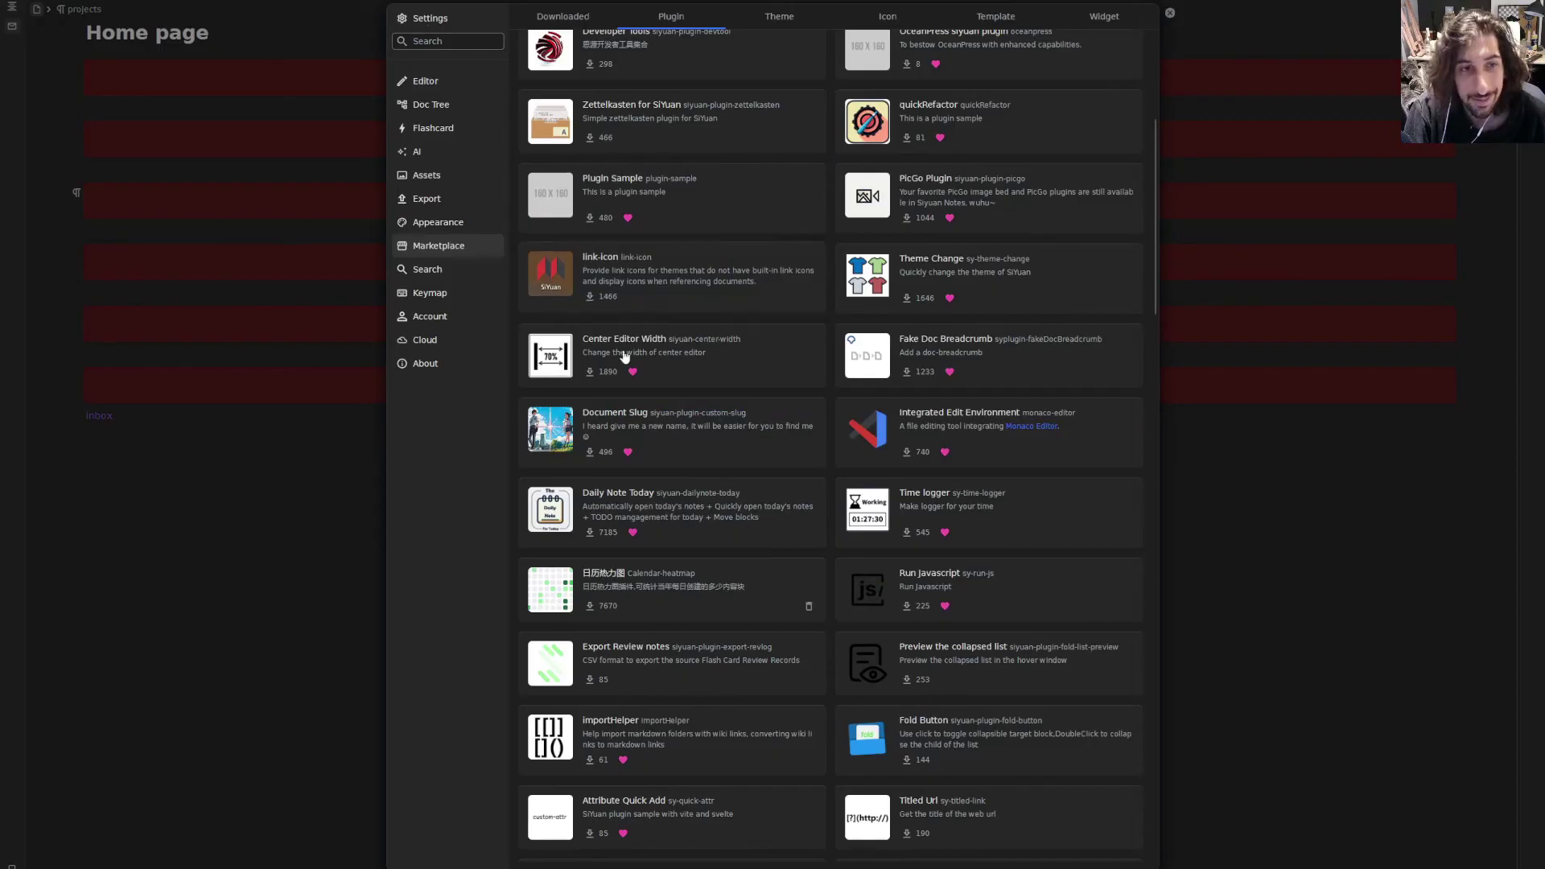
{"action": "left_click", "coordinate": [673, 520]}
- Download and enable the Daily Note Today plugin, then close its changelog and Settings
{"action": "left_click", "coordinate": [487, 562]}
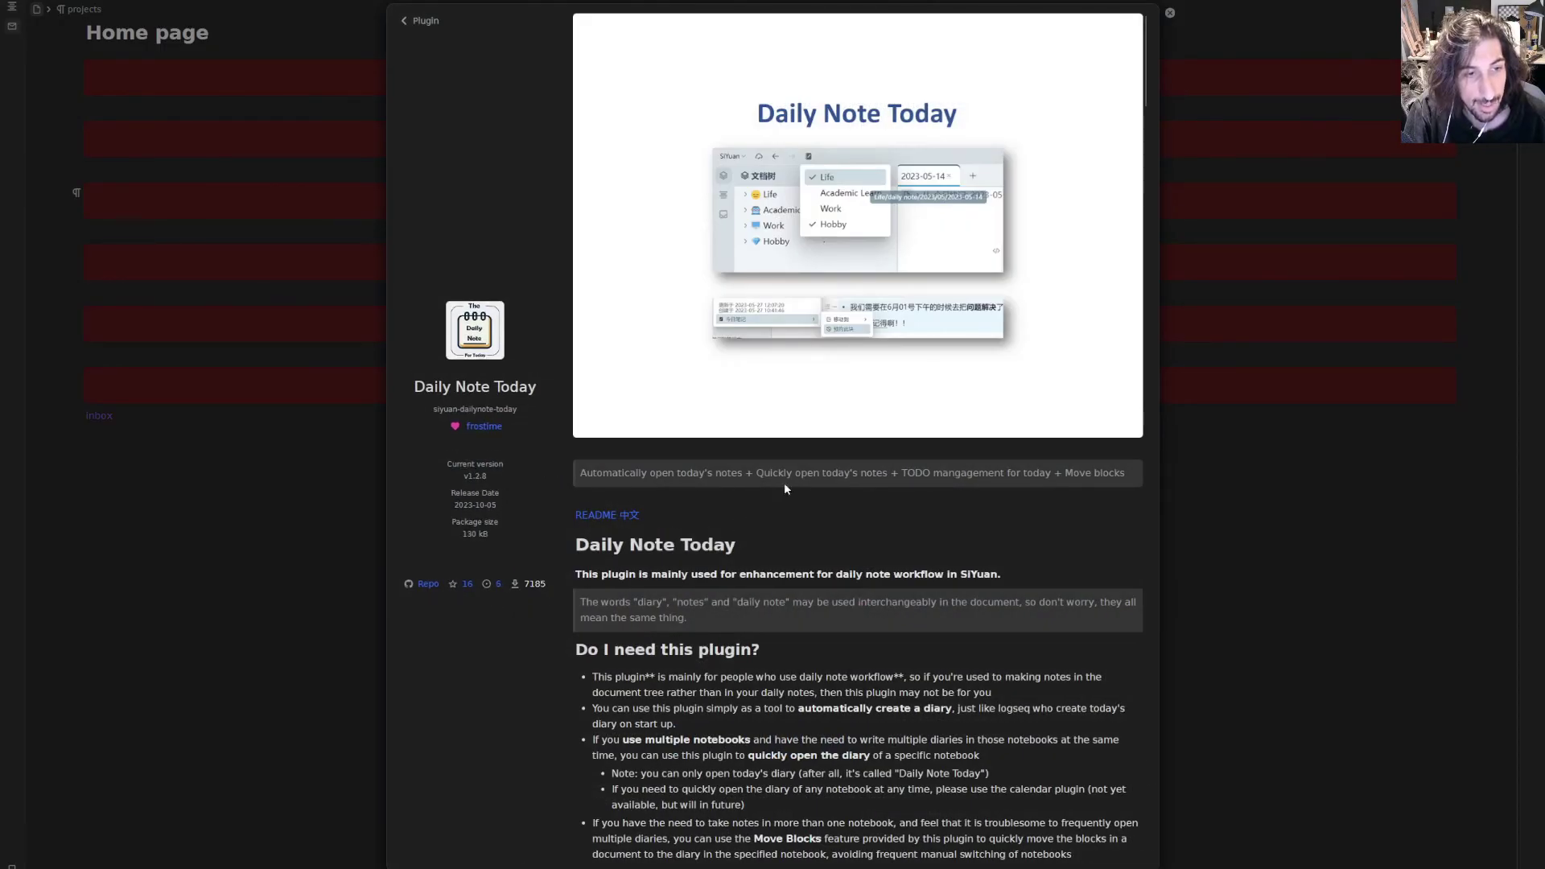
{"action": "left_click", "coordinate": [892, 471]}
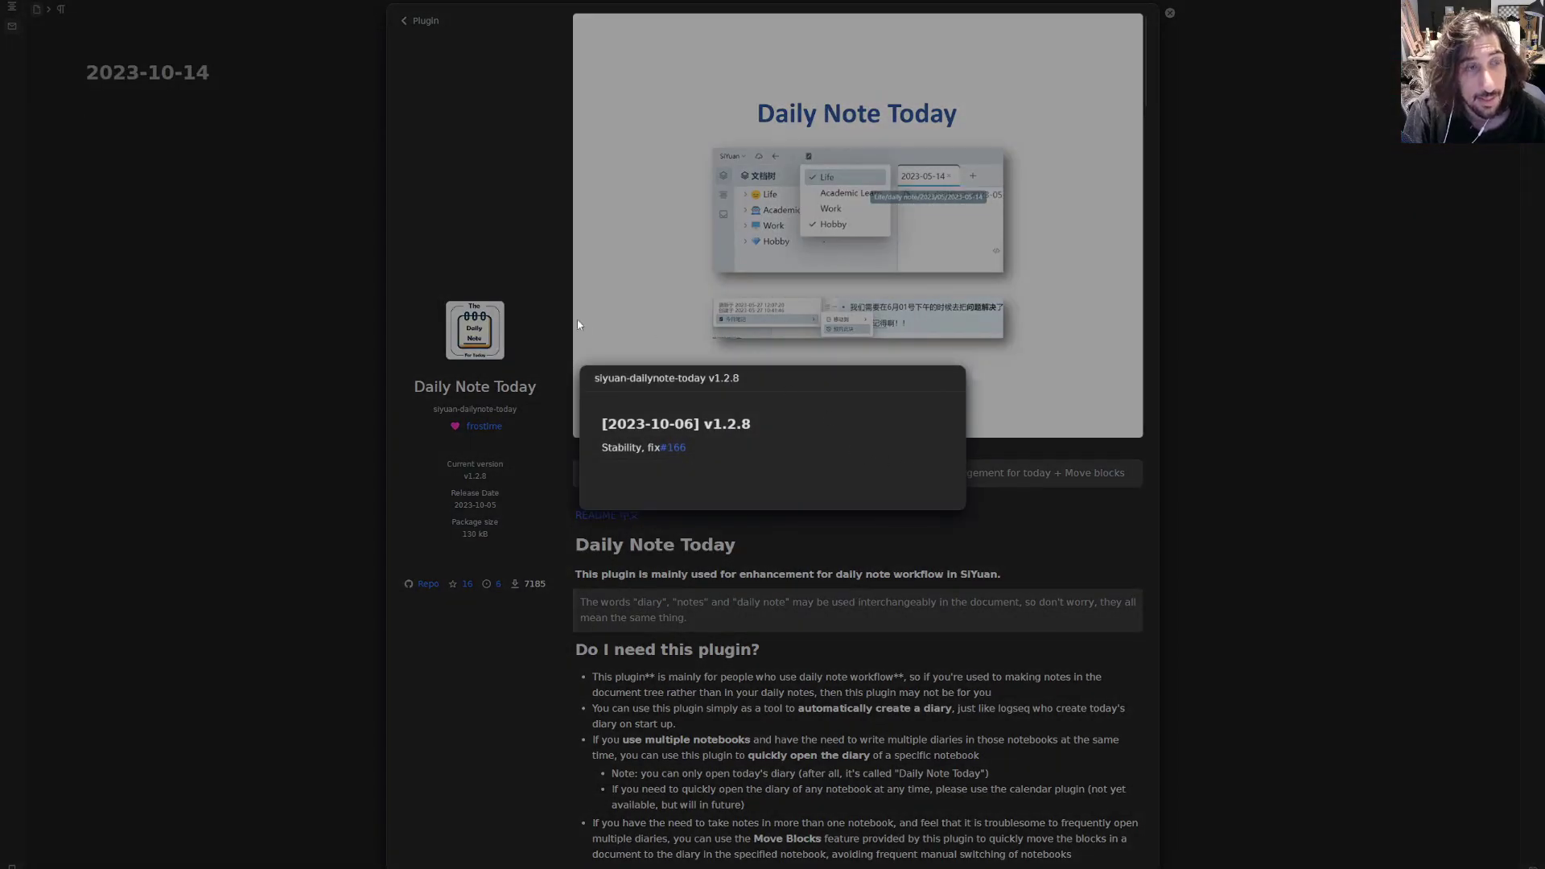
{"action": "left_click", "coordinate": [426, 326]}
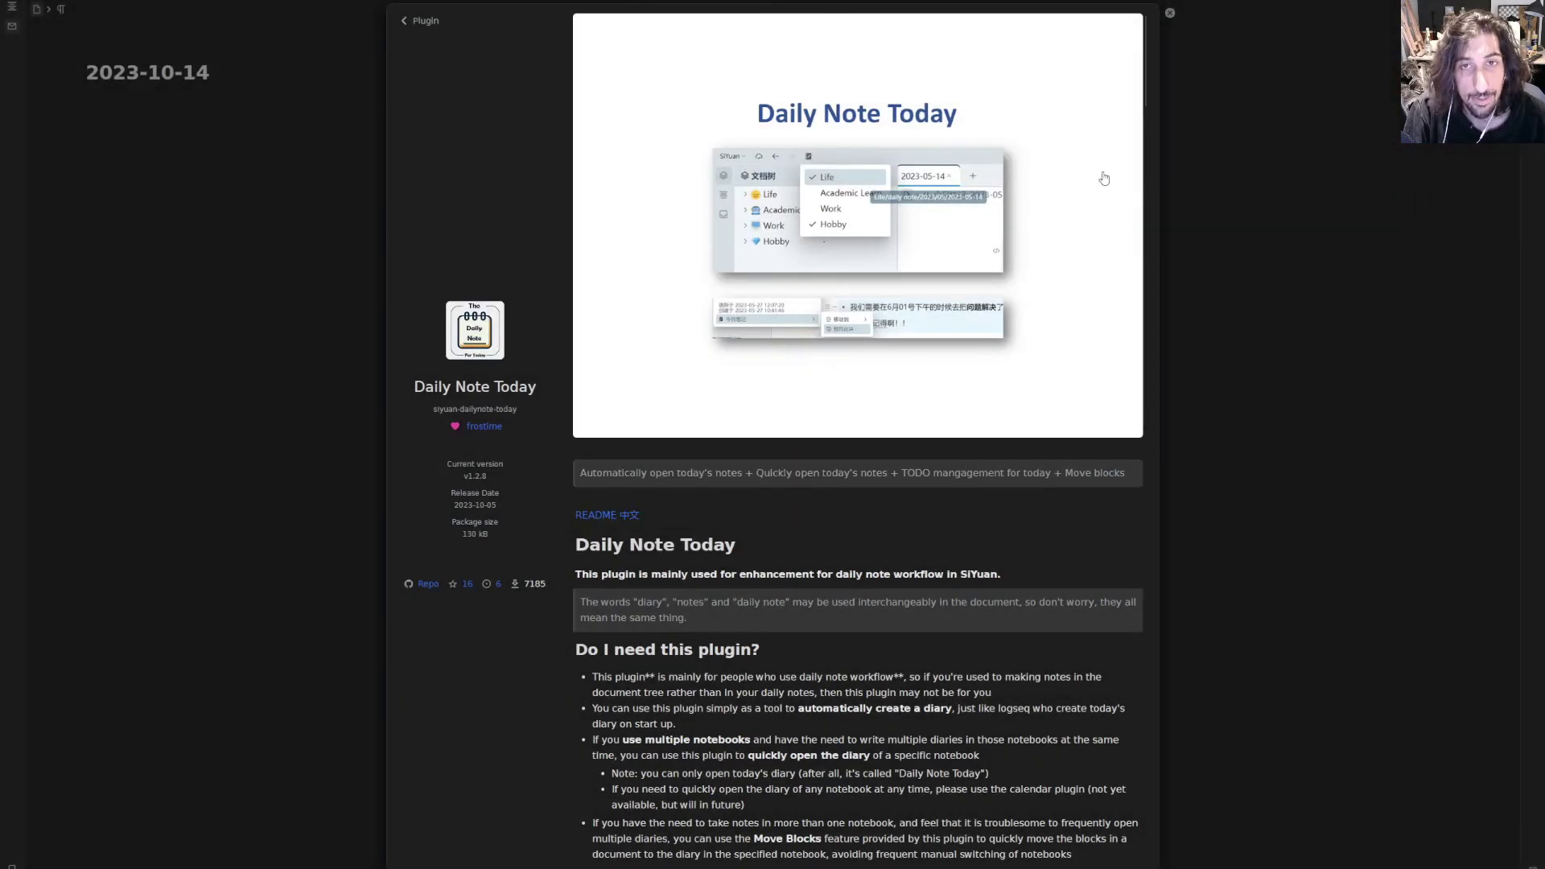
{"action": "left_click", "coordinate": [1169, 14]}
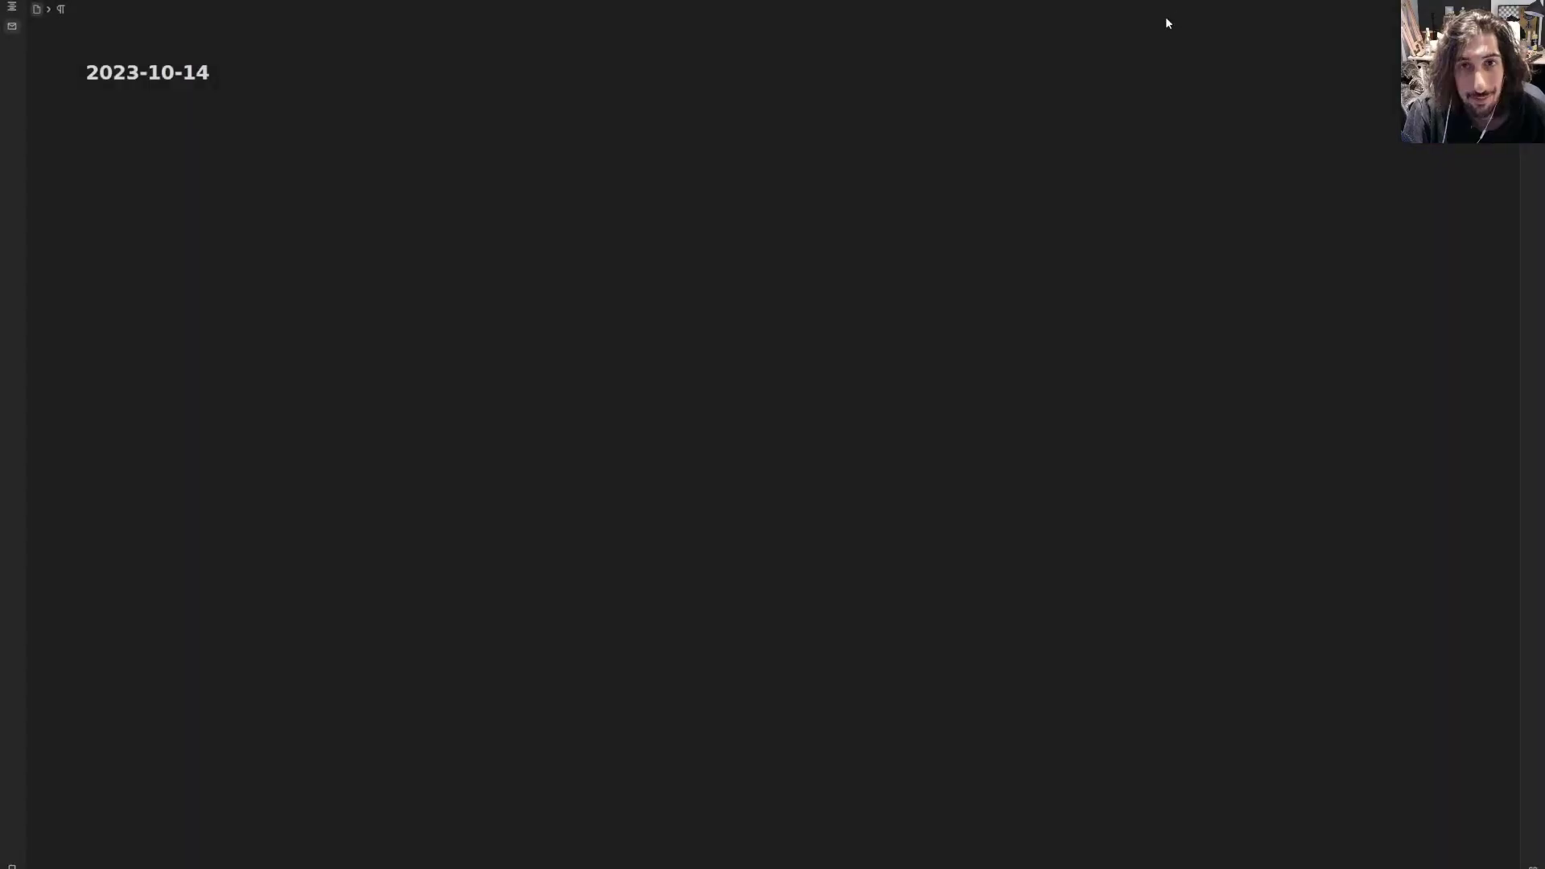
- Try the calendar heatmap and plugin commands menu on the 2023-10-14 daily note
{"action": "left_click", "coordinate": [169, 4]}
{"action": "left_click", "coordinate": [248, 3]}
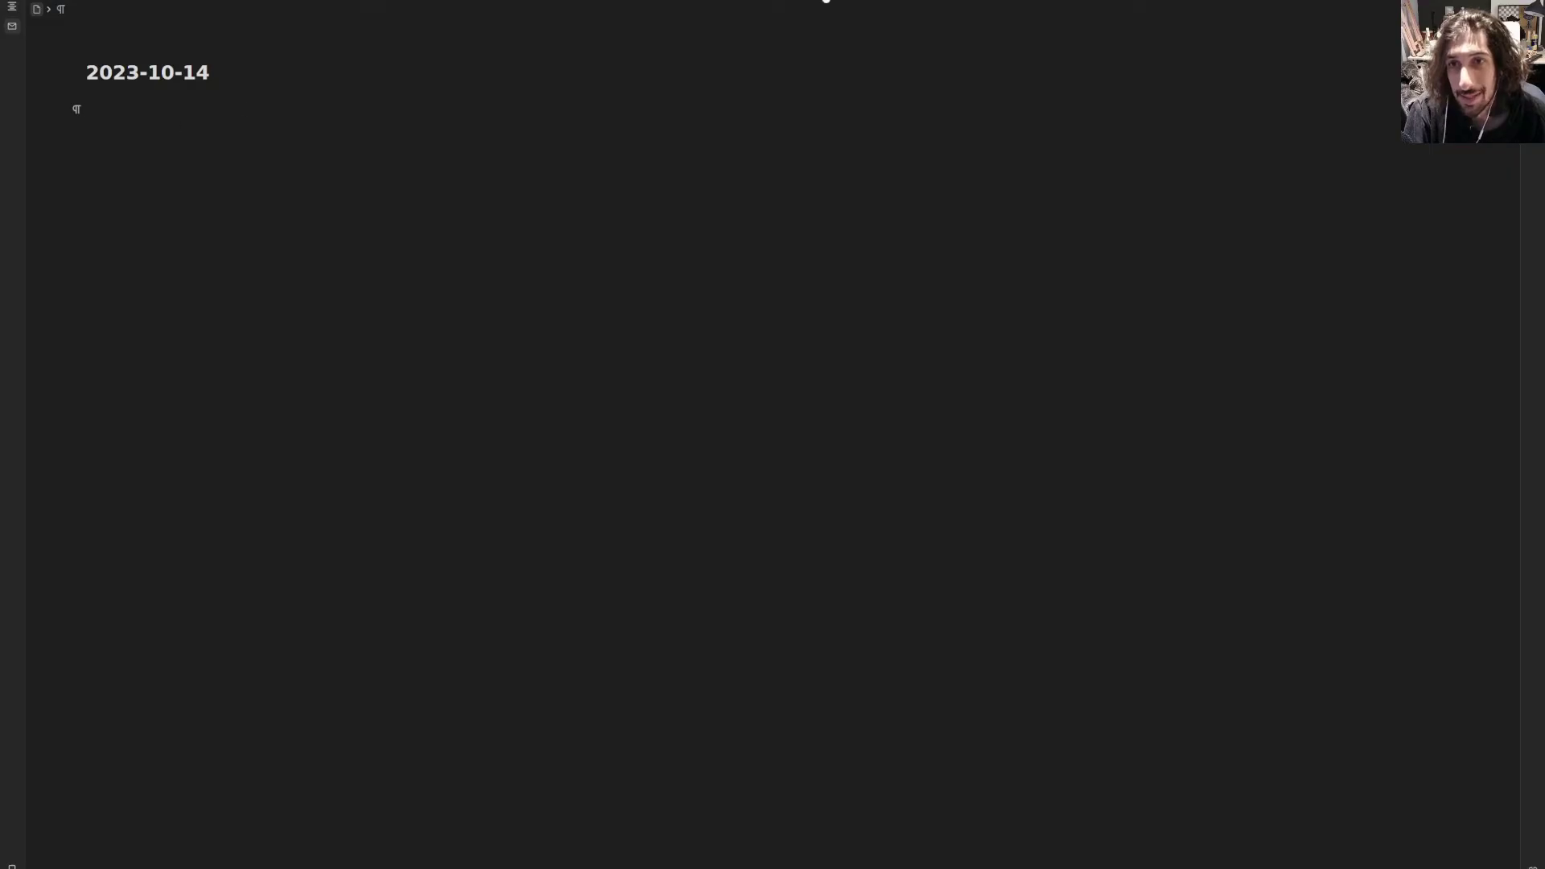
{"action": "left_click", "coordinate": [1243, 1]}
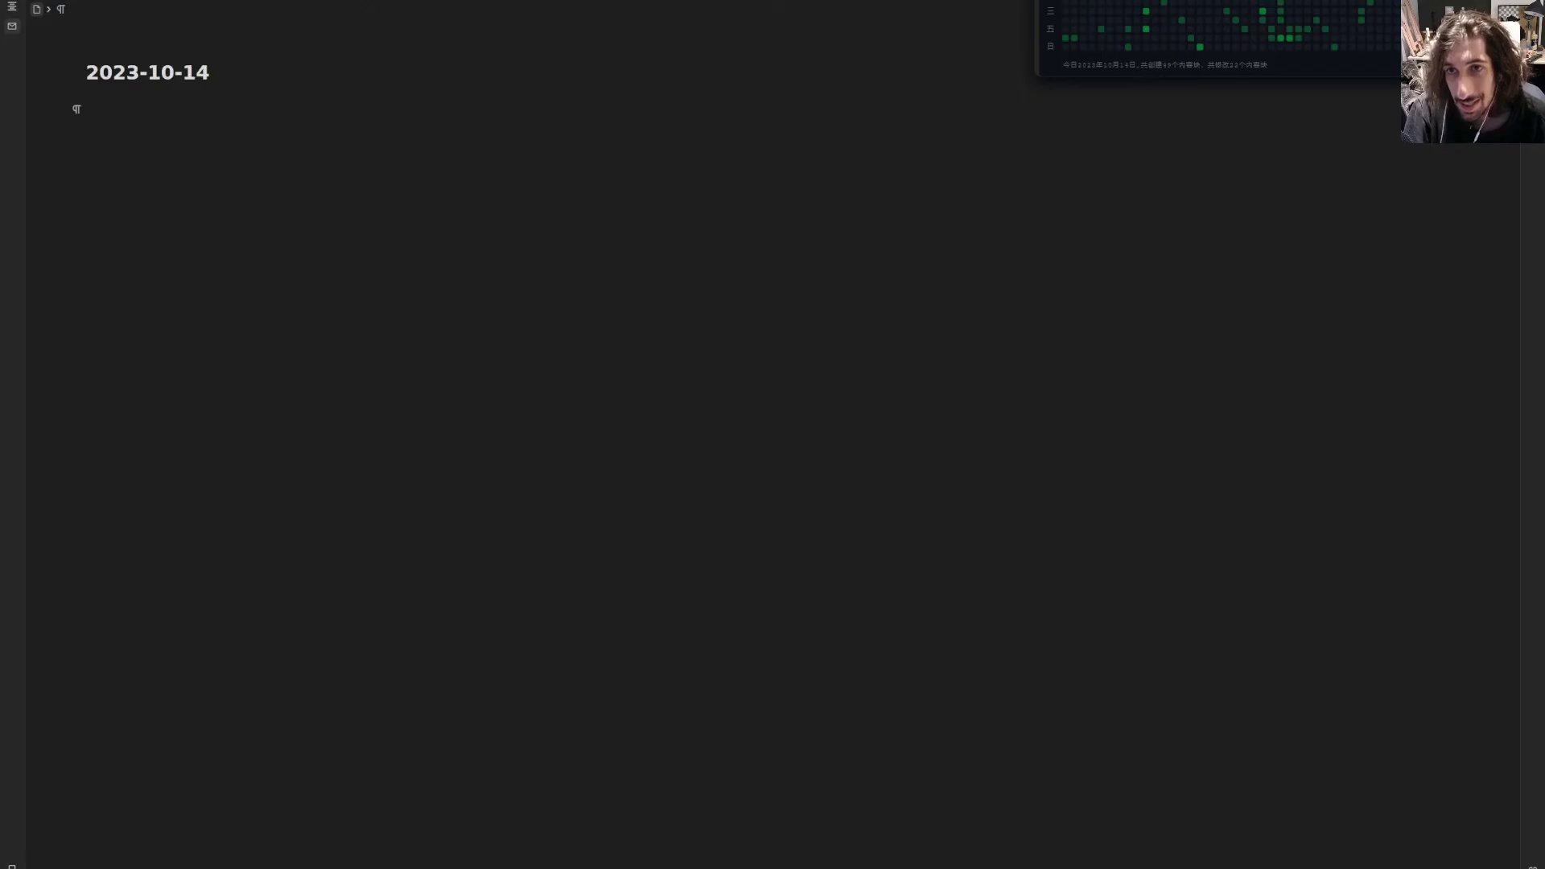
{"action": "left_click", "coordinate": [1448, 1]}
{"action": "left_click", "coordinate": [1448, 2]}
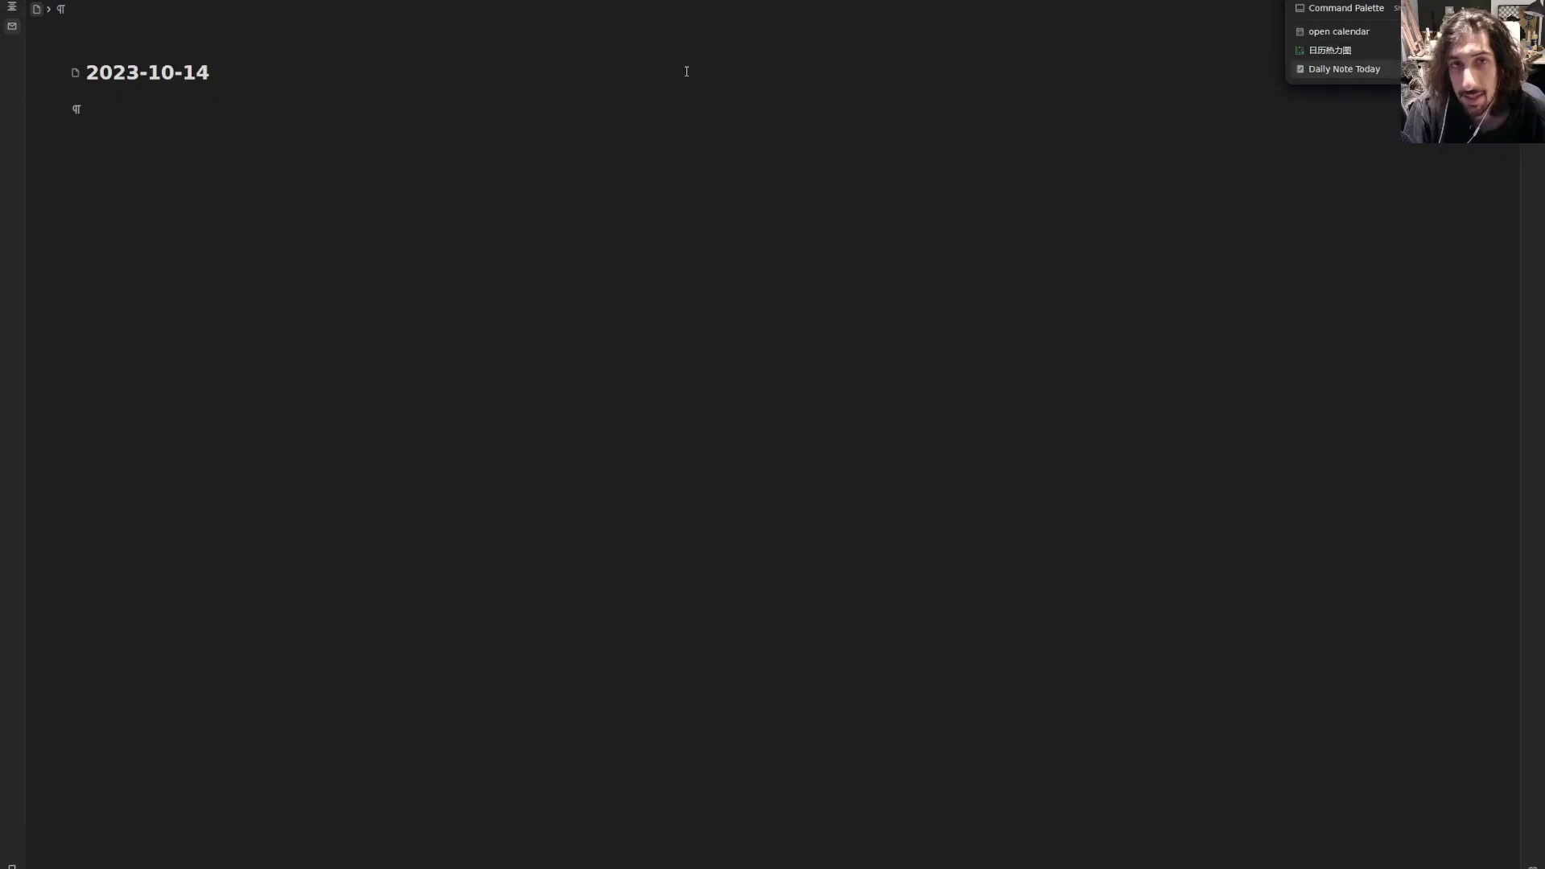
{"action": "left_click", "coordinate": [338, 121]}
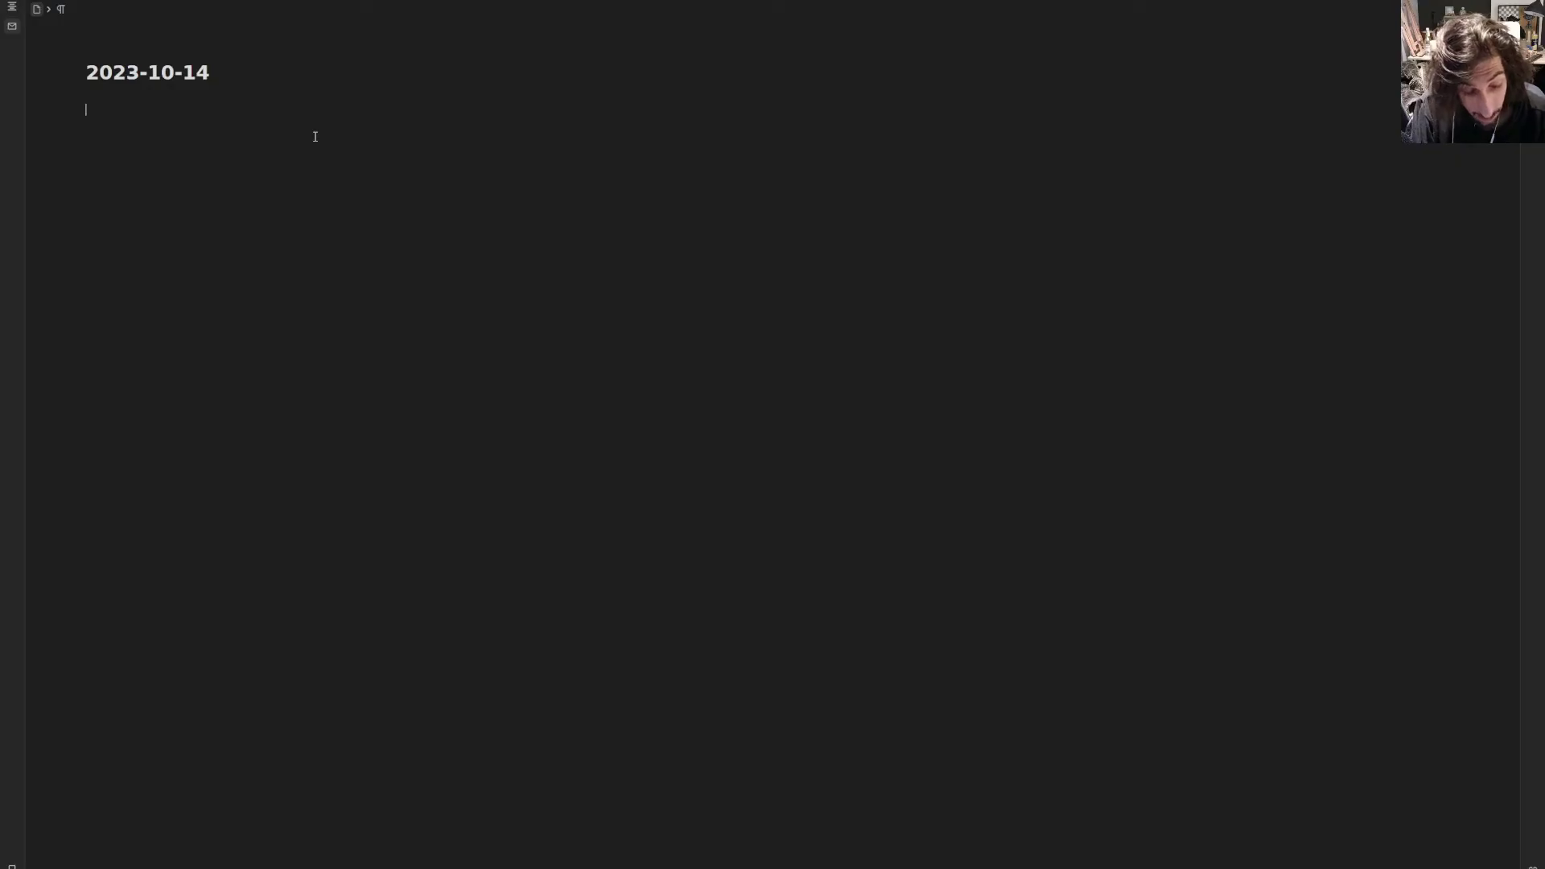
- Link a new 'siyuan tutroail' document, tag it #youtubevideoidea, and search that tag
{"action": "type", "text": "("}
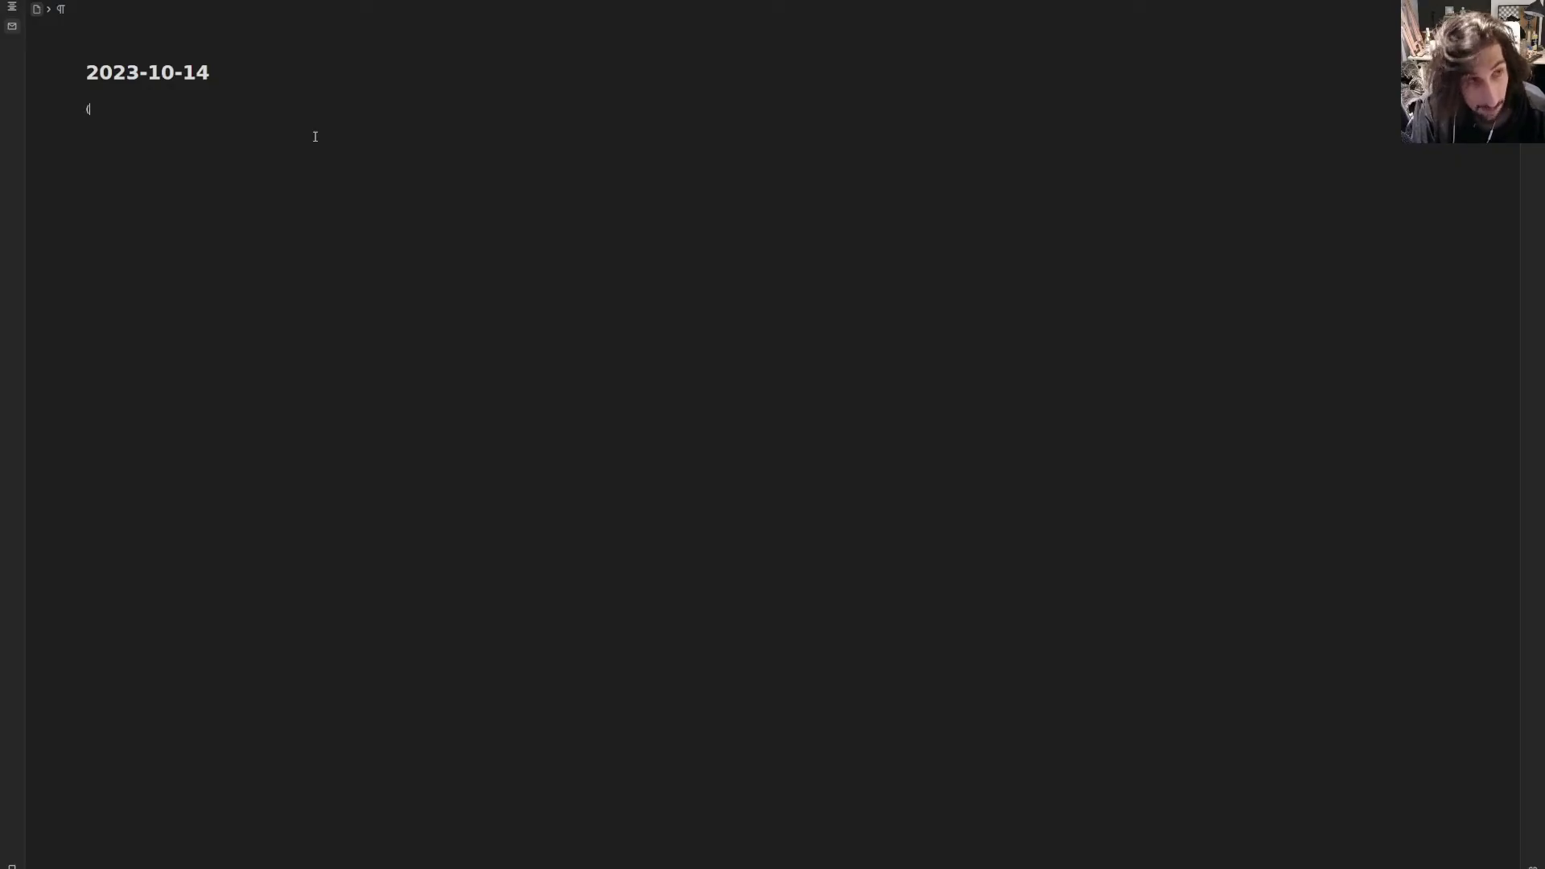
{"action": "type", "text": "("}
{"action": "type", "text": "siy"}
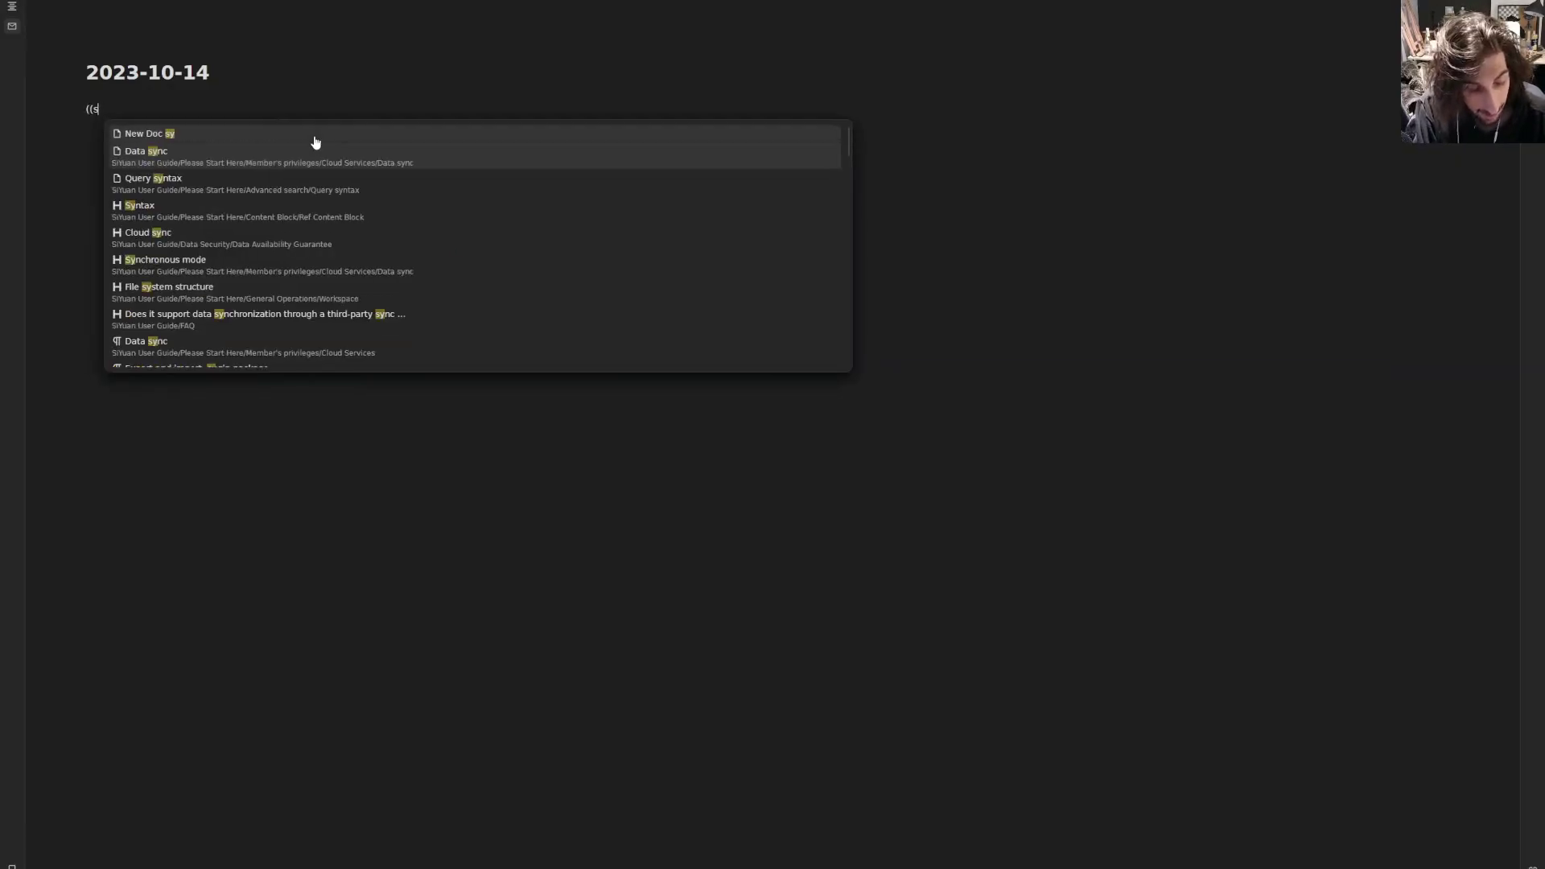
{"action": "type", "text": "uan tut"}
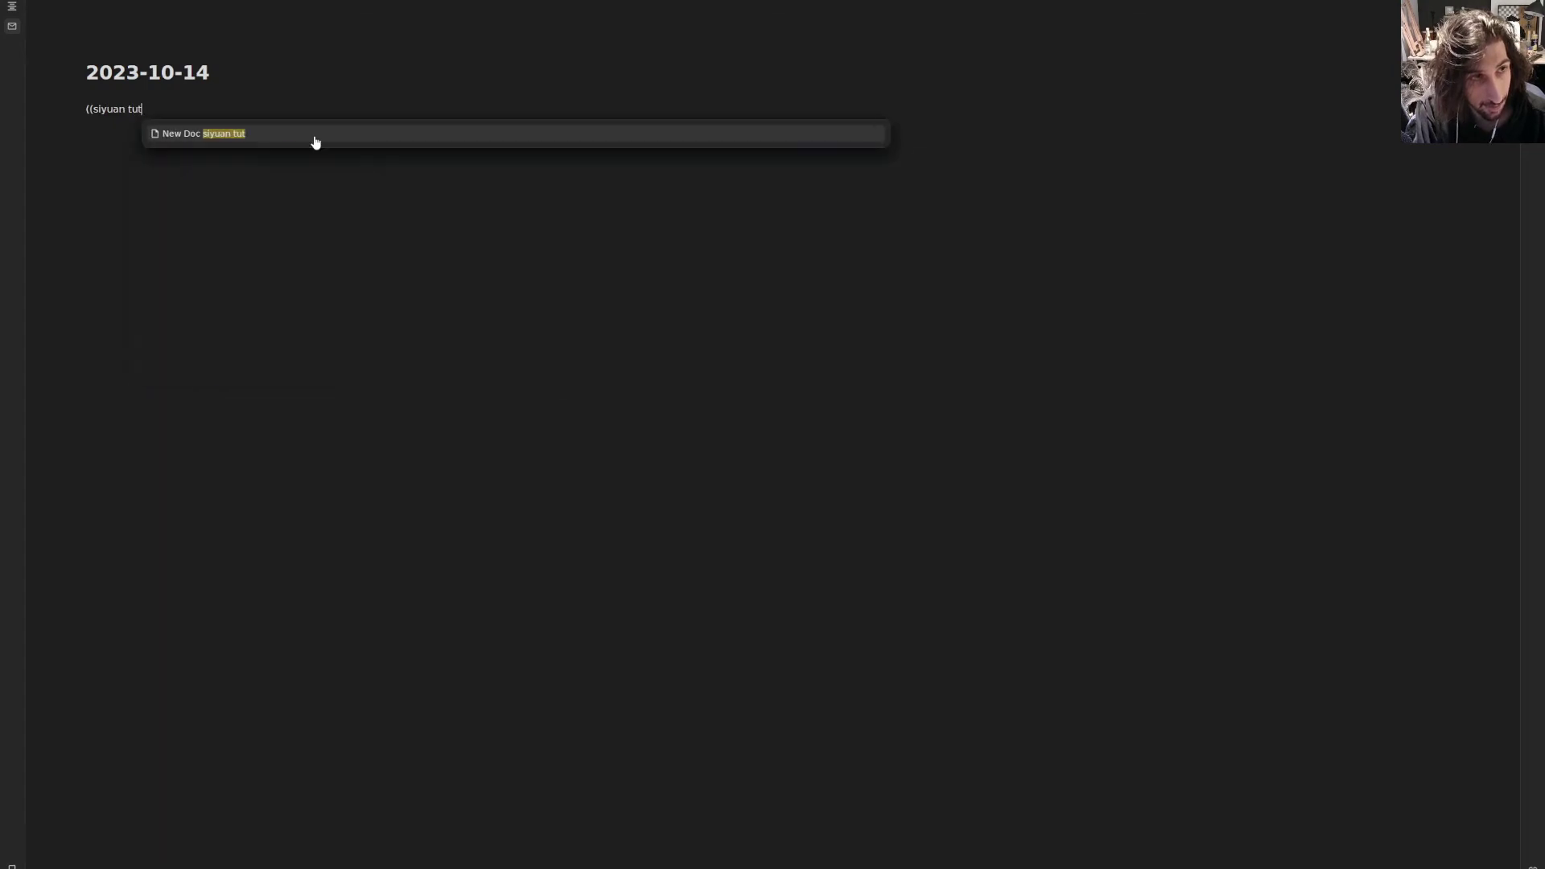
{"action": "type", "text": "roall"}
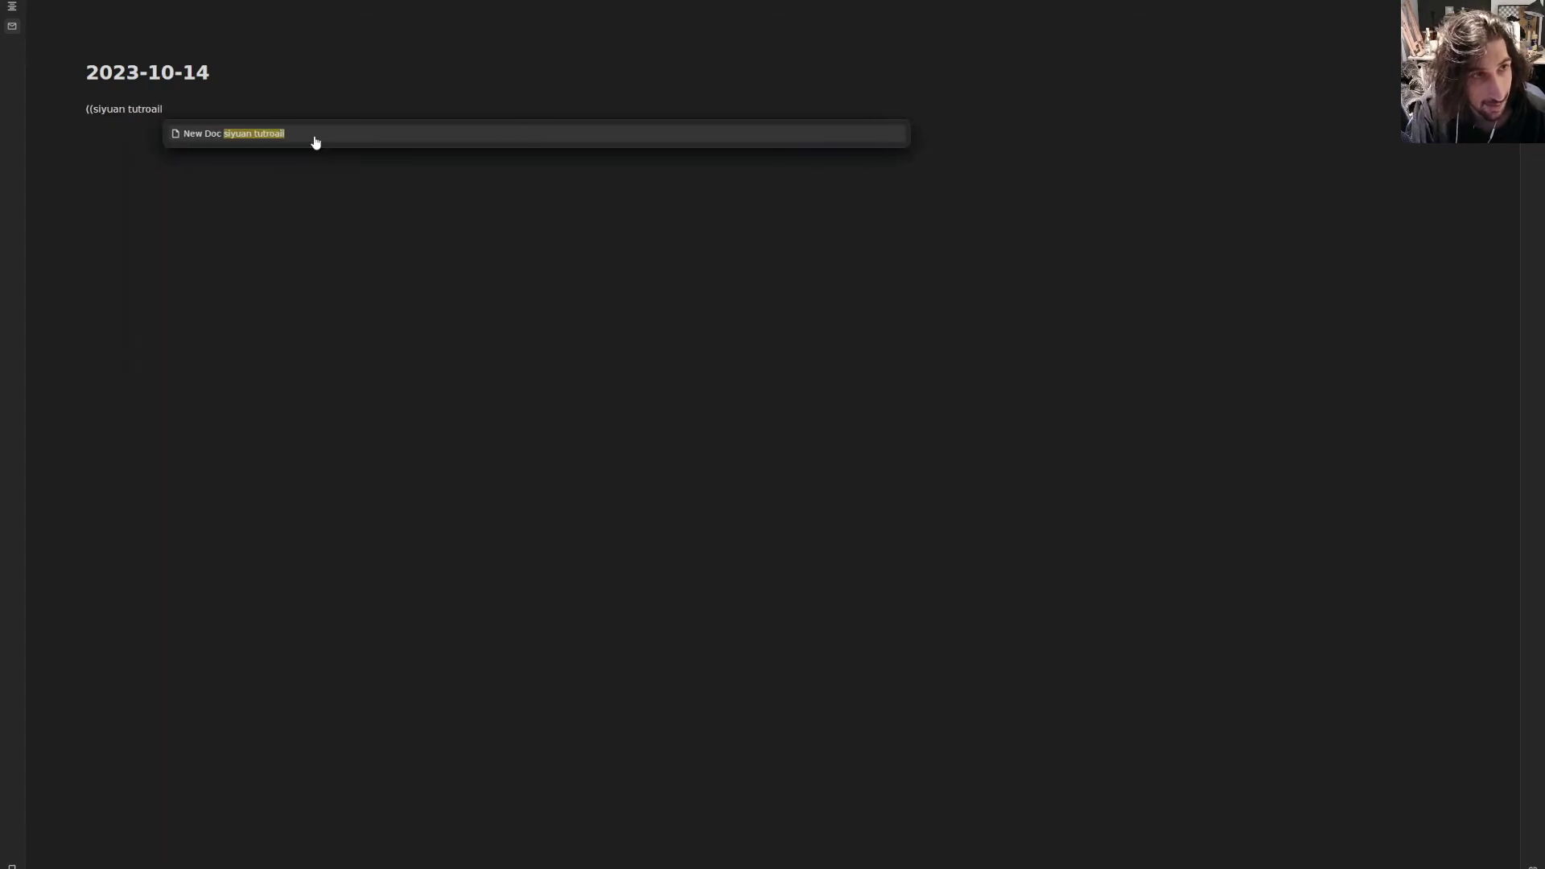
{"action": "left_click", "coordinate": [314, 136]}
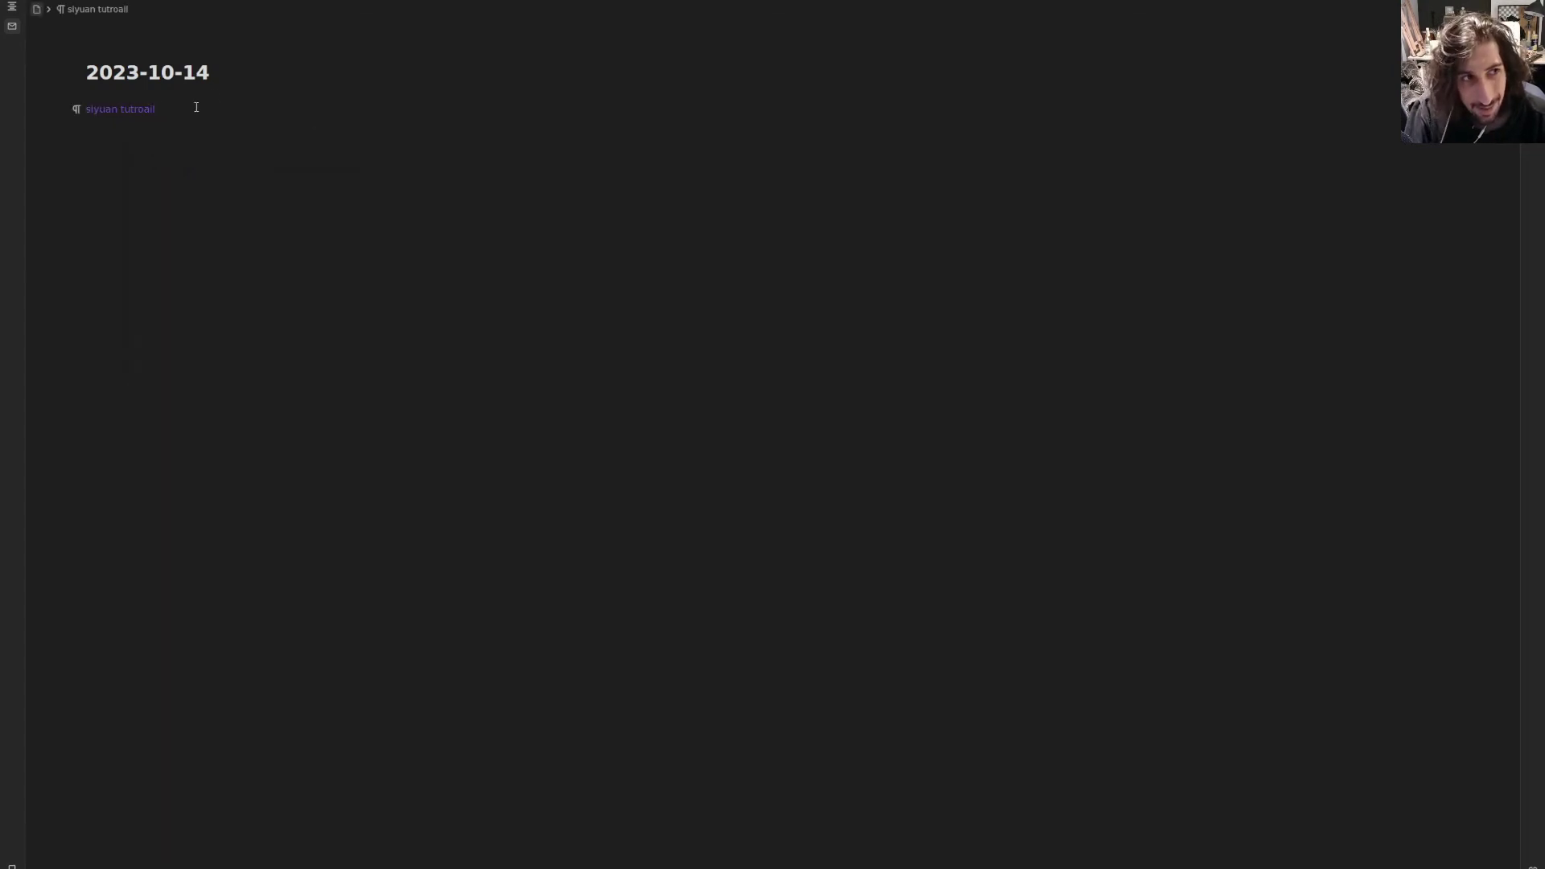
{"action": "type", "text": "#soc"}
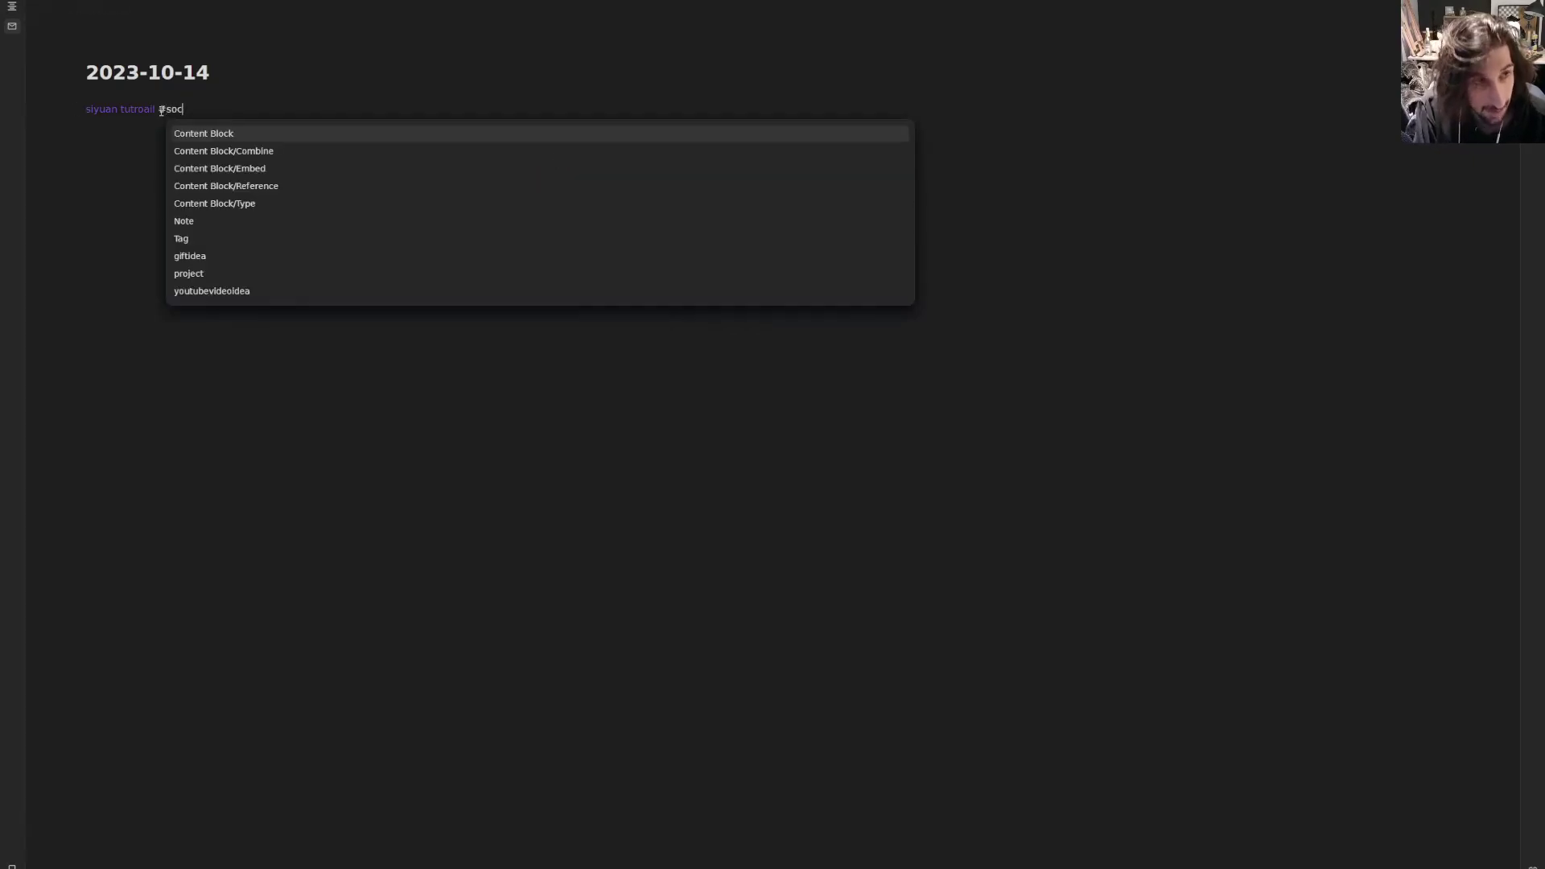
{"action": "type", "text": "ialmedia"}
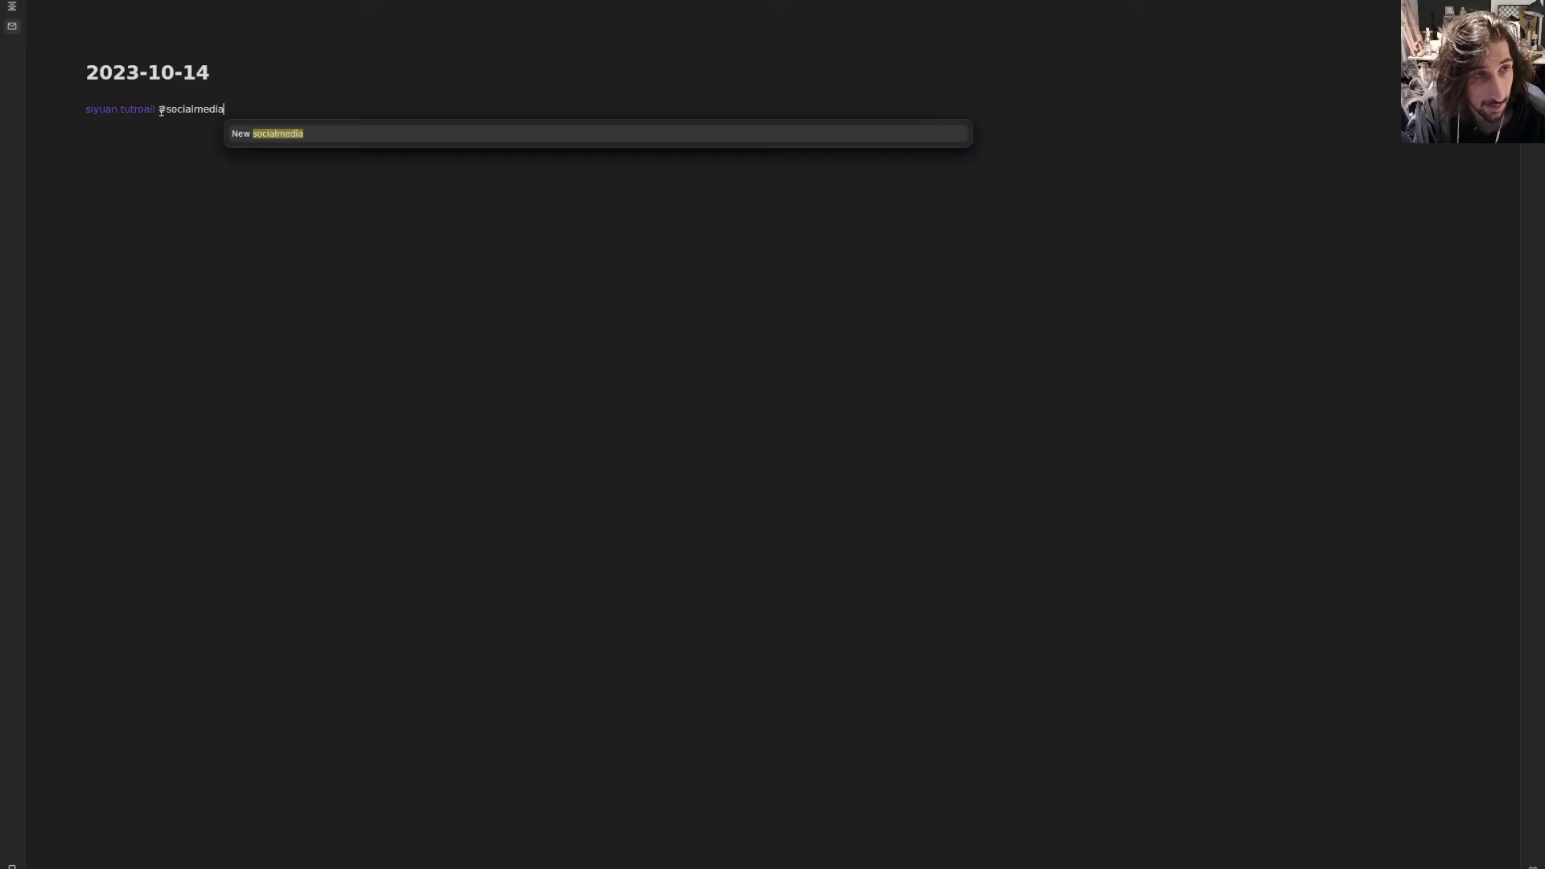
{"action": "type", "text": "idea"}
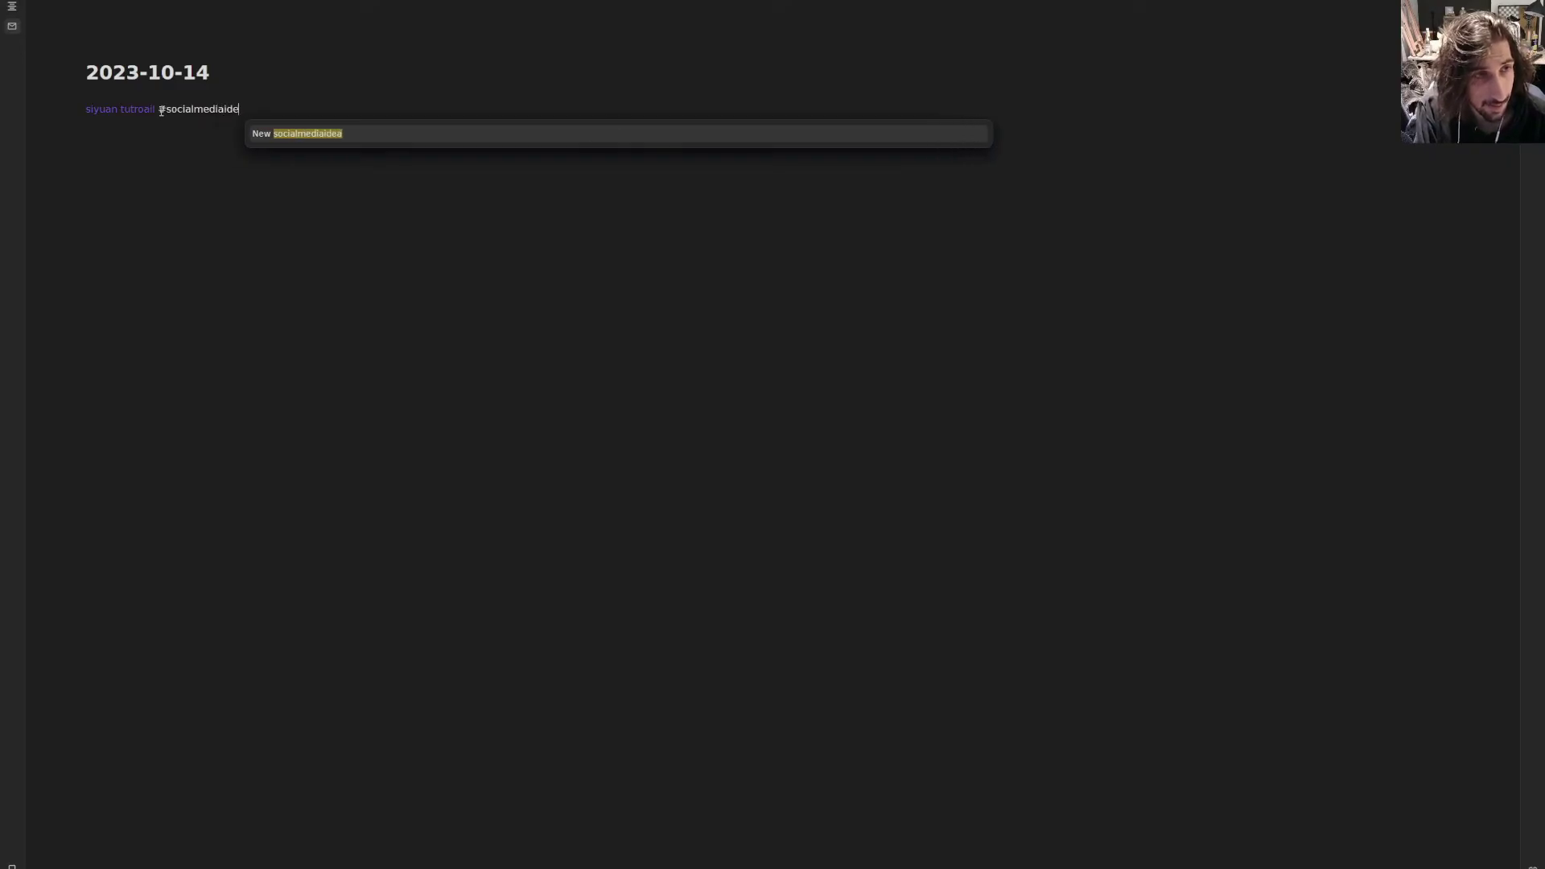
{"action": "key", "text": "BackSpace"}
{"action": "key", "text": "BackSpace"}
{"action": "key", "text": "BackSpace"}
{"action": "key", "text": "BackSpace"}
{"action": "key", "text": "BackSpace"}
{"action": "key", "text": "BackSpace"}
{"action": "key", "text": "BackSpace"}
{"action": "key", "text": "BackSpace"}
{"action": "key", "text": "BackSpace"}
{"action": "key", "text": "BackSpace"}
{"action": "key", "text": "BackSpace"}
{"action": "key", "text": "BackSpace"}
{"action": "key", "text": "BackSpace"}
{"action": "key", "text": "BackSpace"}
{"action": "type", "text": "Yo"}
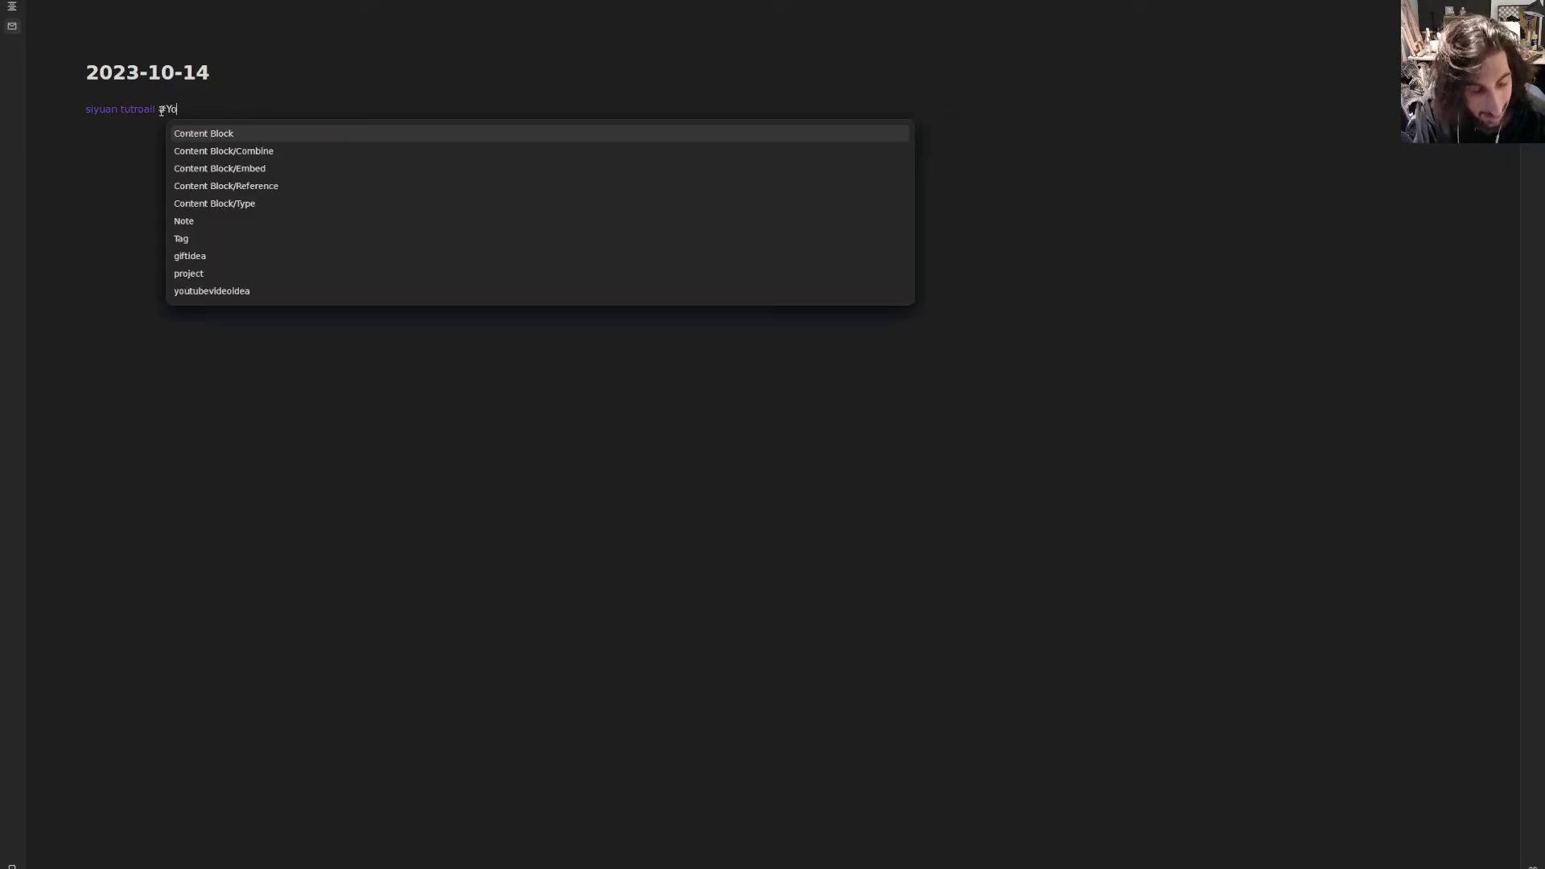
{"action": "type", "text": "utube"}
{"action": "key", "text": "Return"}
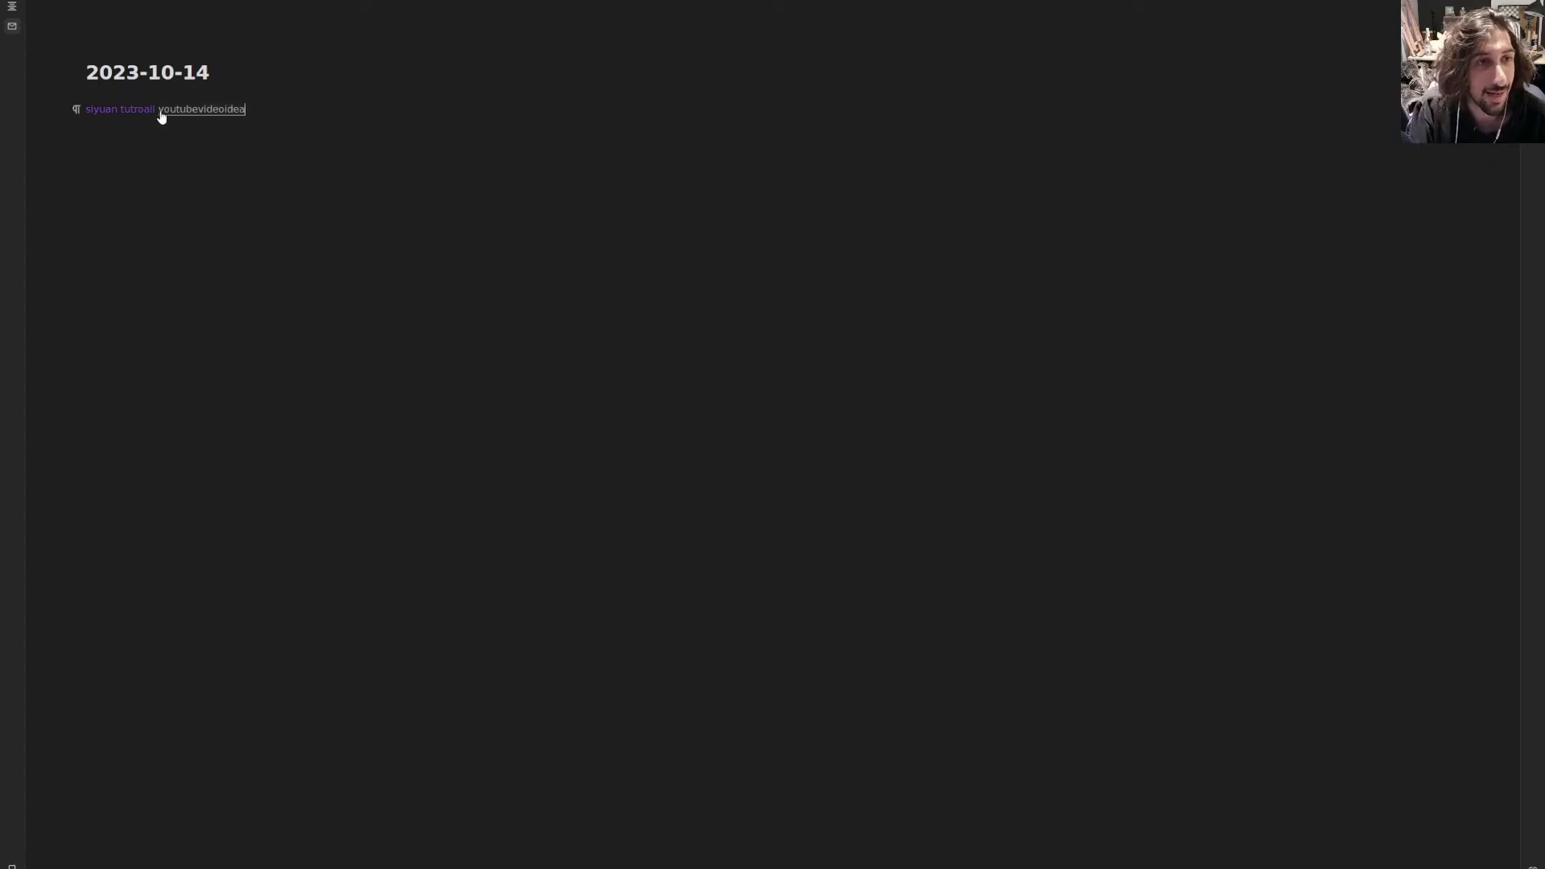
{"action": "left_click", "coordinate": [197, 110]}
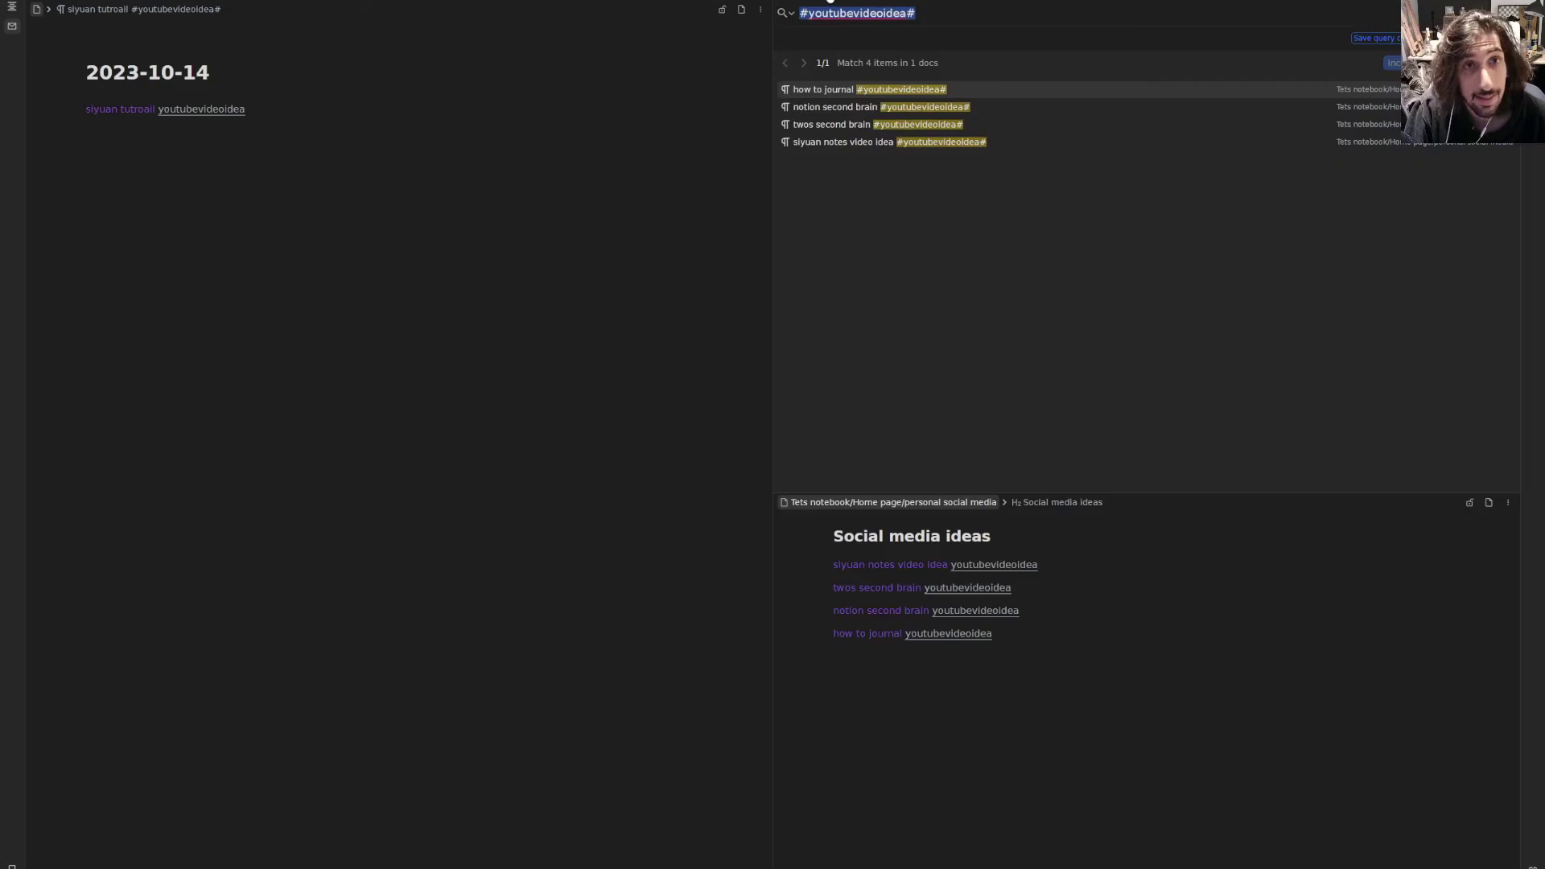
- Turn on Database in the youtubevideoidea search's block type filter, then close the search pane
{"action": "left_click", "coordinate": [833, 0]}
{"action": "left_click", "coordinate": [204, 113]}
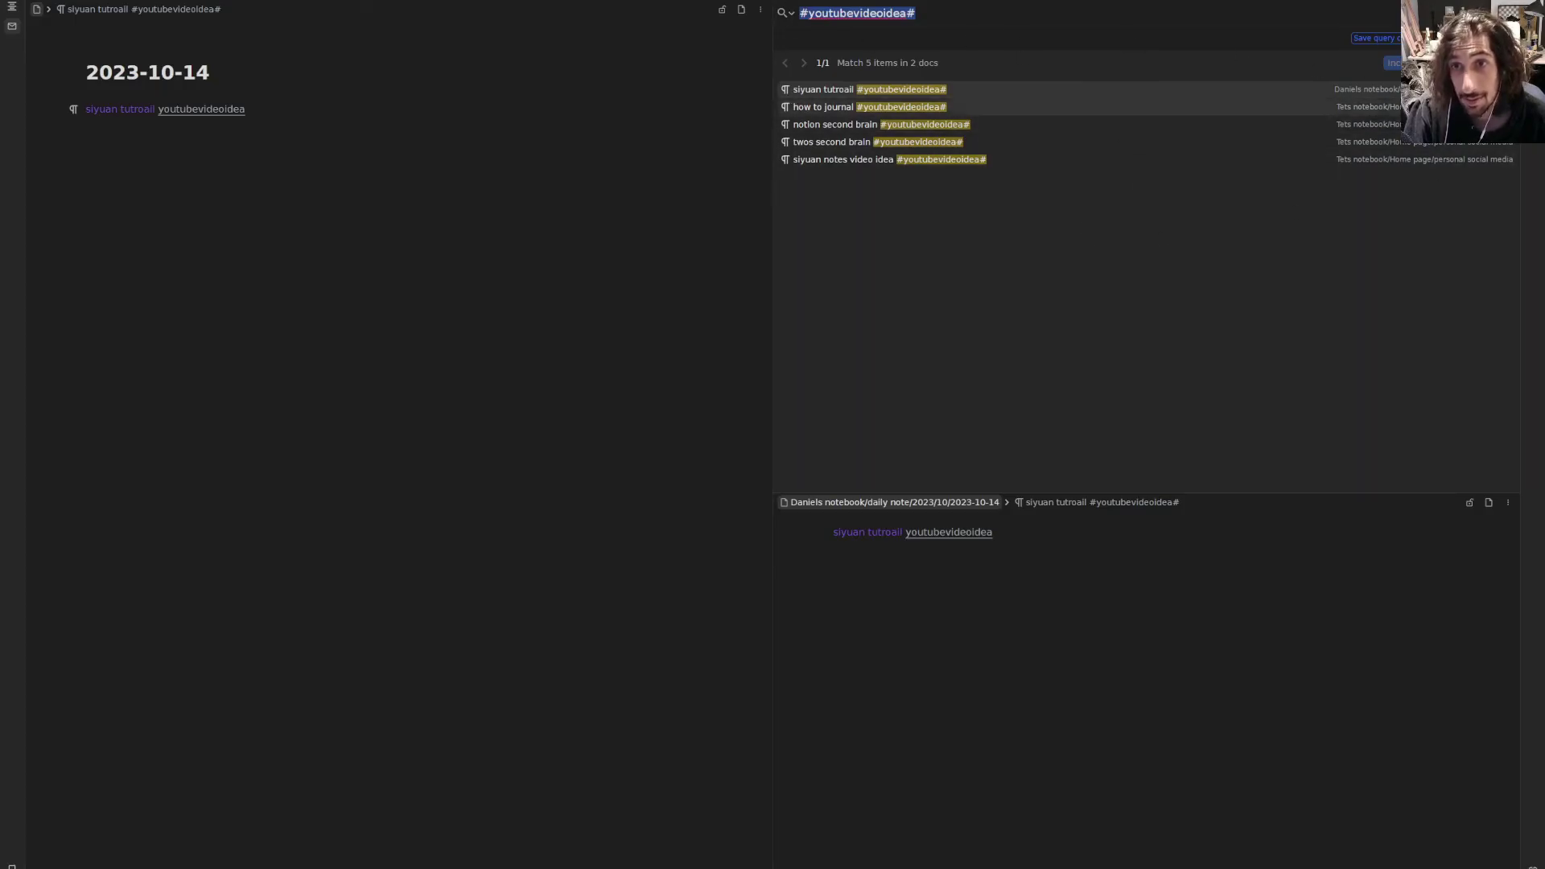
{"action": "left_click", "coordinate": [1470, 13]}
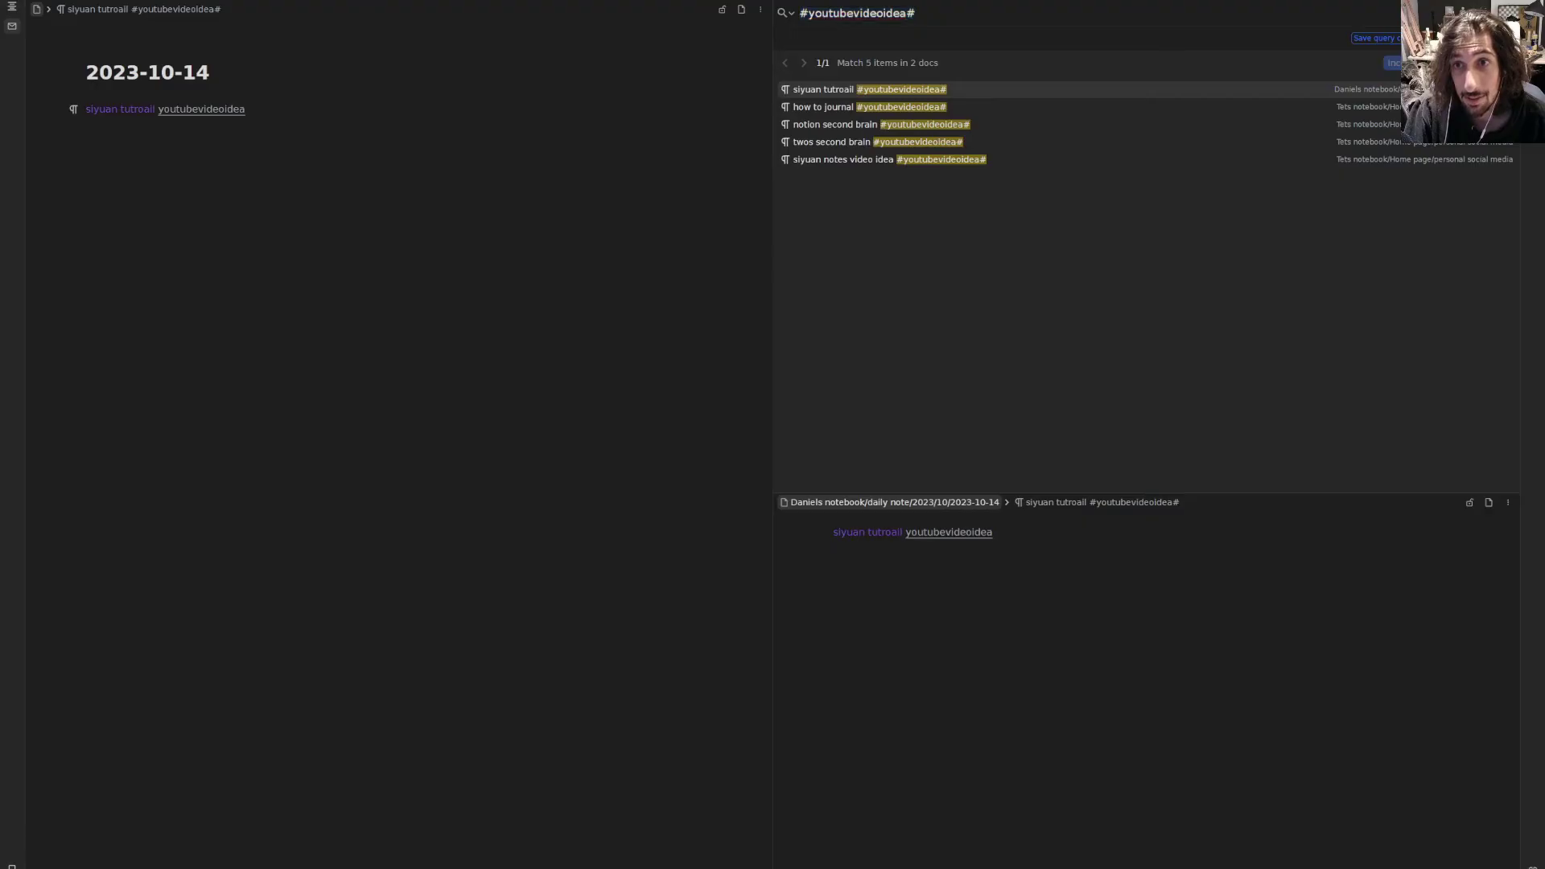
{"action": "left_click", "coordinate": [1152, 139]}
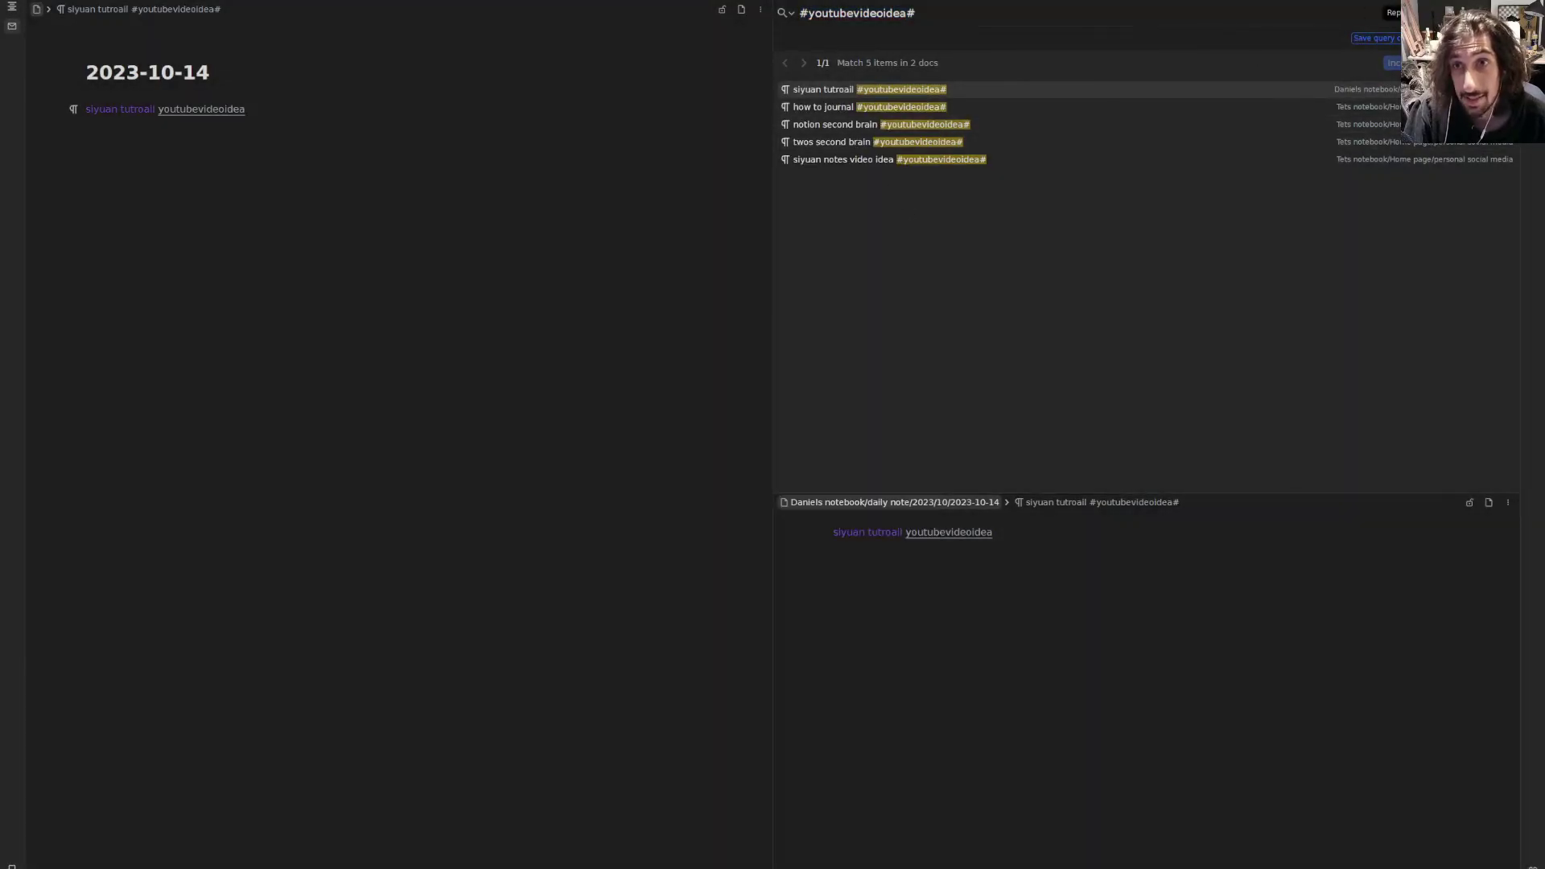
{"action": "left_click", "coordinate": [1469, 13]}
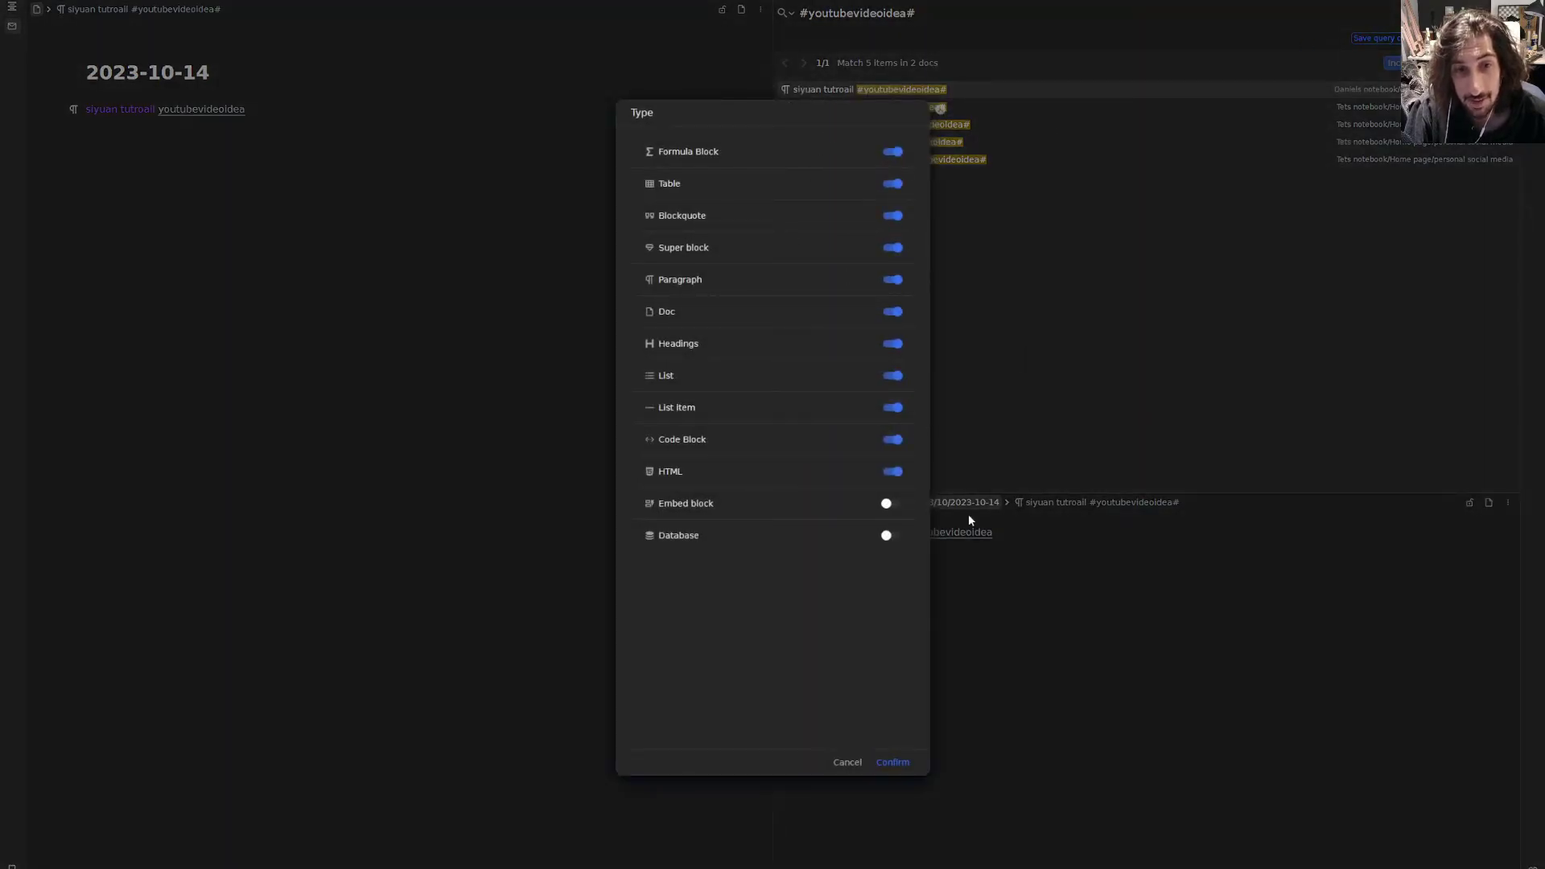
{"action": "left_click", "coordinate": [889, 536]}
{"action": "mouse_move", "coordinate": [645, 538]}
{"action": "left_mouse_down"}
{"action": "mouse_move", "coordinate": [707, 531]}
{"action": "mouse_move", "coordinate": [633, 540]}
{"action": "mouse_move", "coordinate": [702, 539]}
{"action": "mouse_move", "coordinate": [658, 533]}
{"action": "mouse_move", "coordinate": [797, 593]}
{"action": "left_mouse_up"}
{"action": "left_click", "coordinate": [965, 420]}
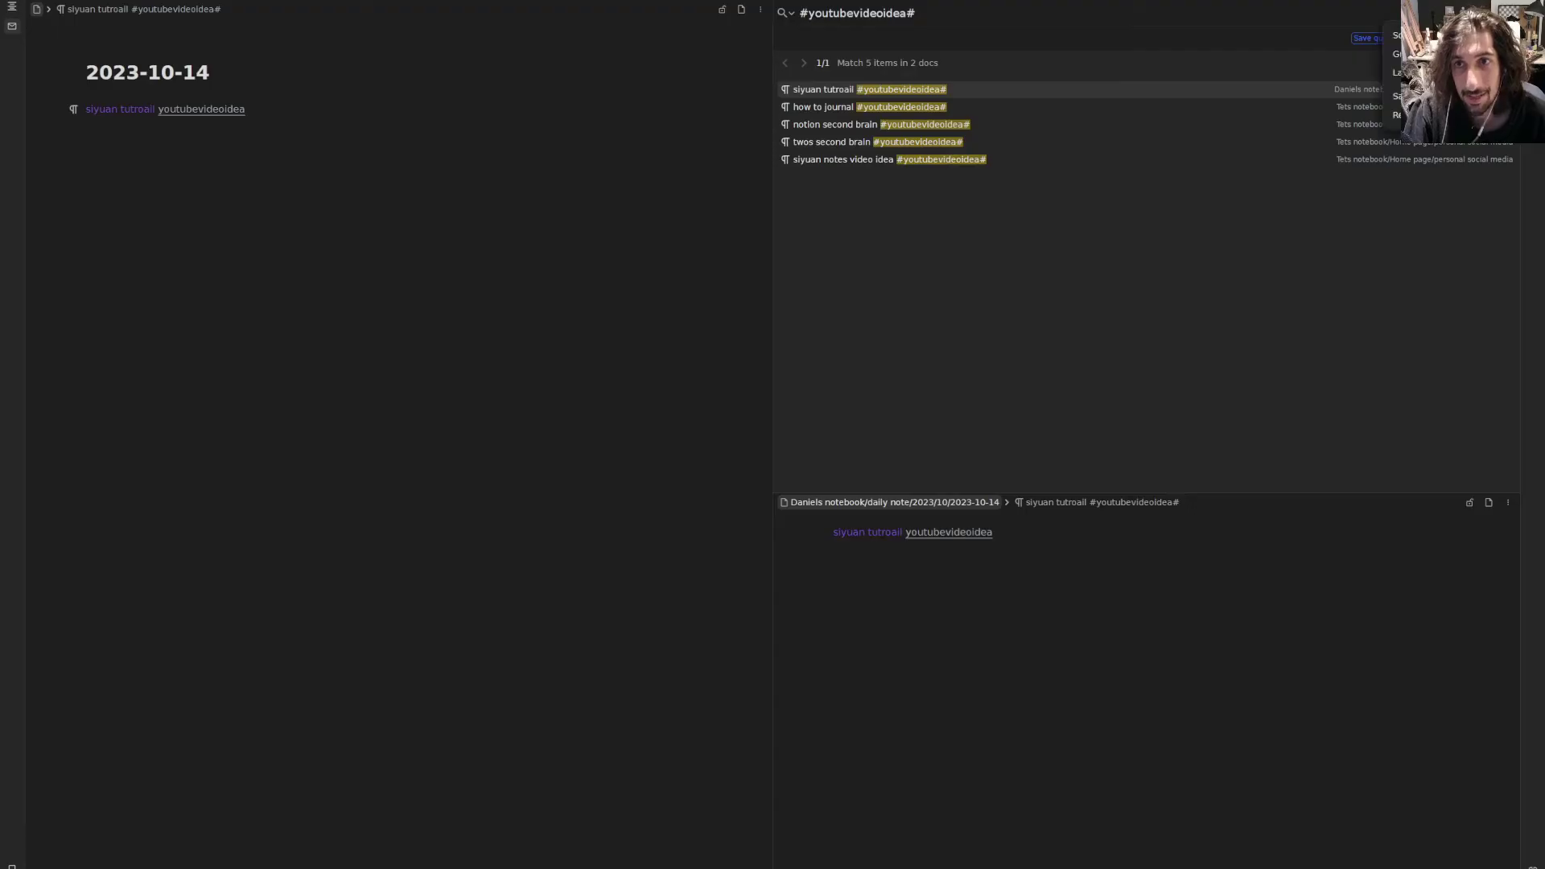
{"action": "left_click", "coordinate": [827, 2]}
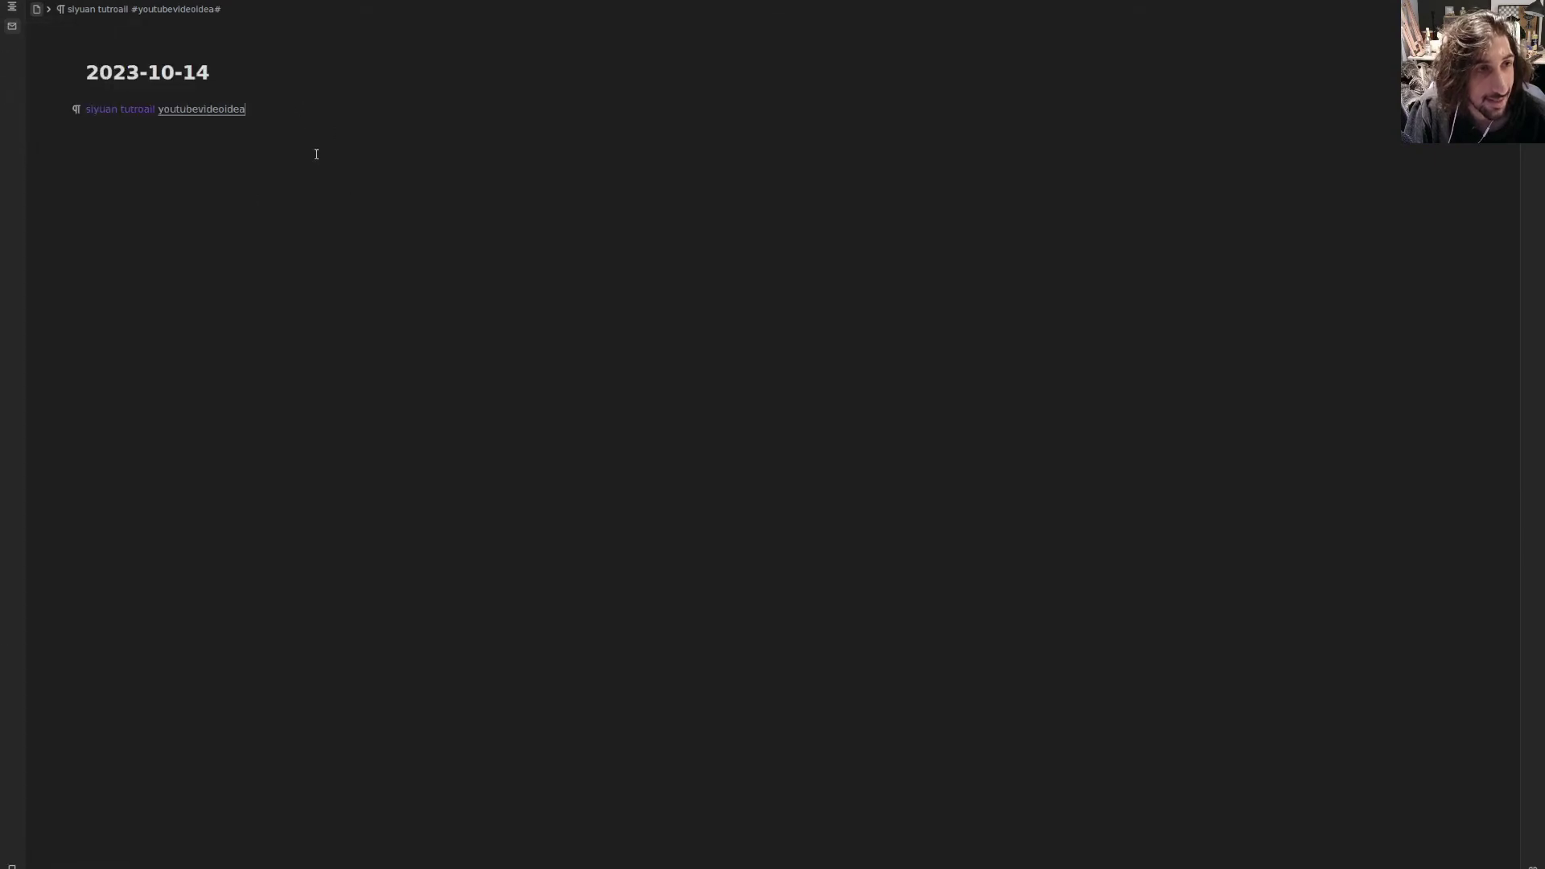
- Insert an empty table from the / menu on a new line below the tag line
{"action": "key", "text": "Return"}
{"action": "type", "text": "/"}
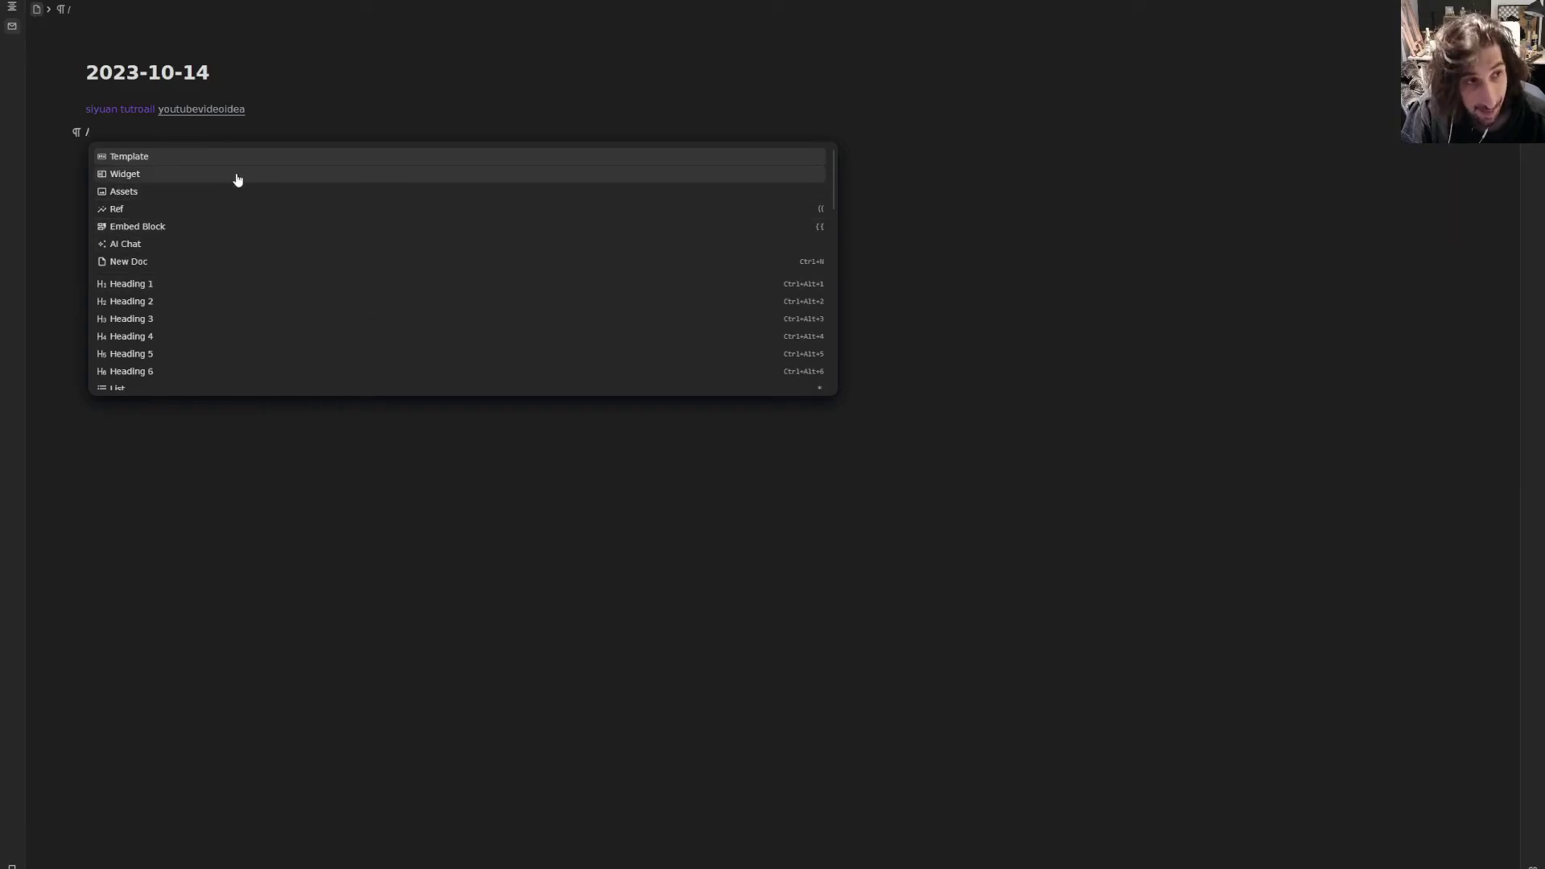
{"action": "scroll", "coordinate": [327, 231], "scroll_direction": "down", "scroll_amount": 4}
{"action": "scroll", "coordinate": [241, 277], "scroll_direction": "down", "scroll_amount": 1}
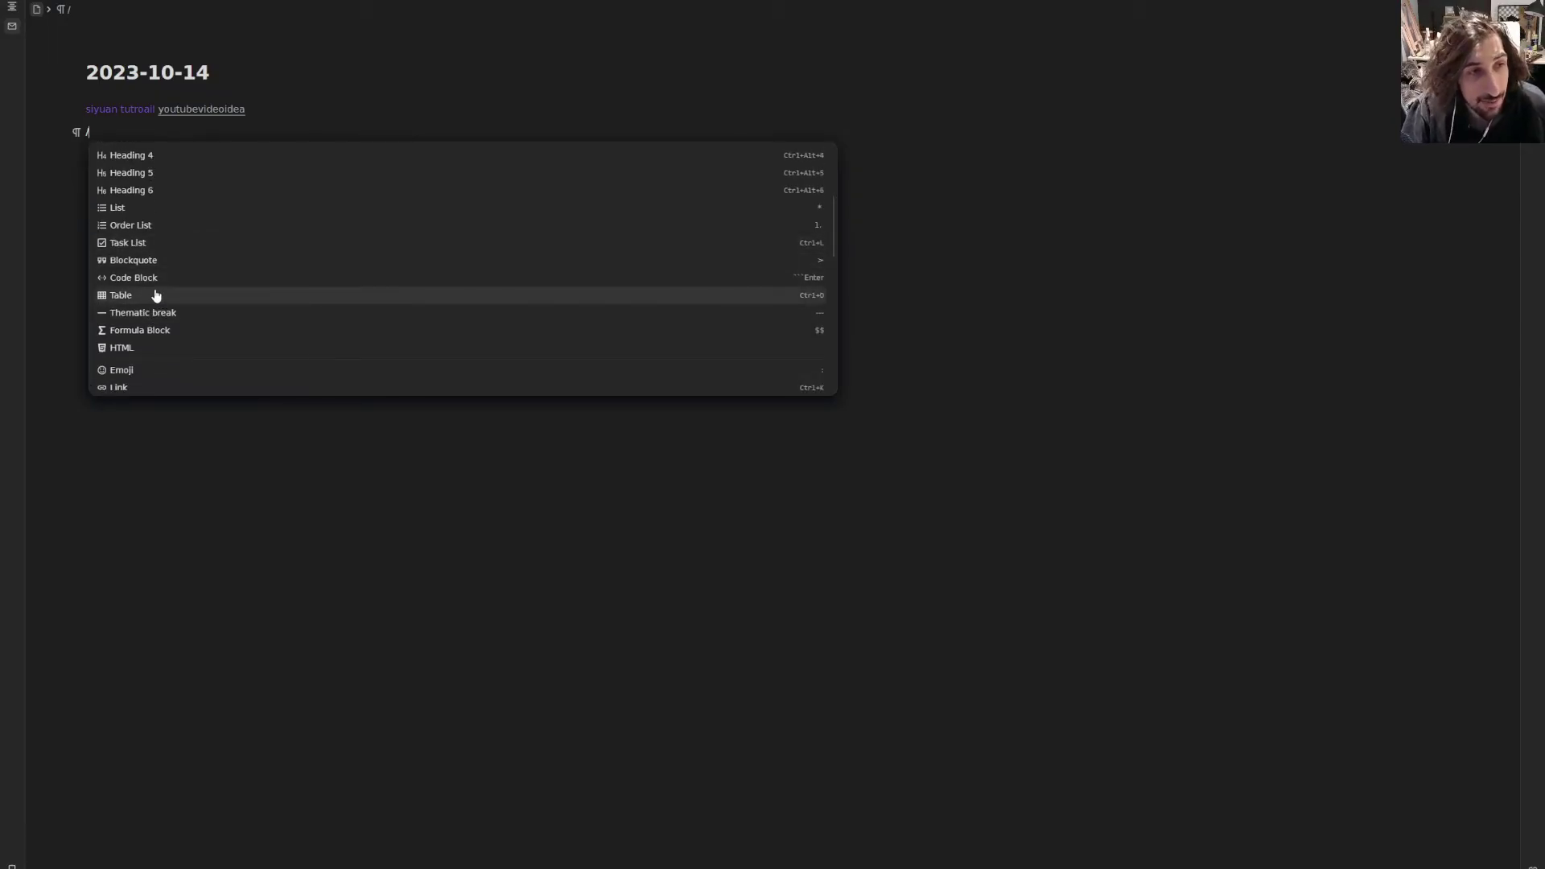
{"action": "scroll", "coordinate": [160, 306], "scroll_direction": "up", "scroll_amount": 1}
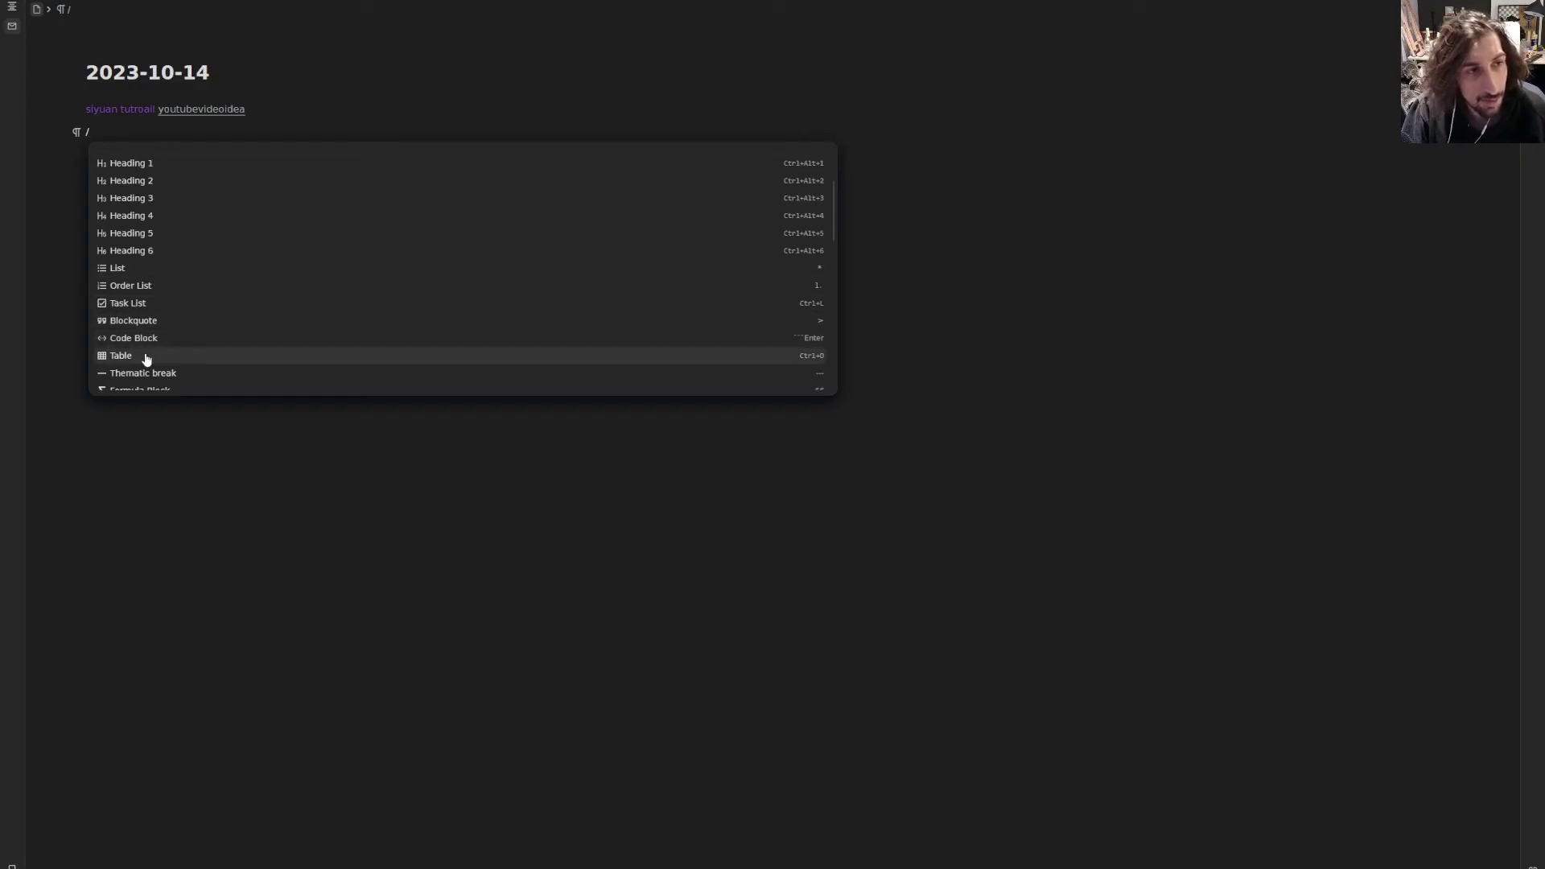
{"action": "left_click", "coordinate": [146, 357]}
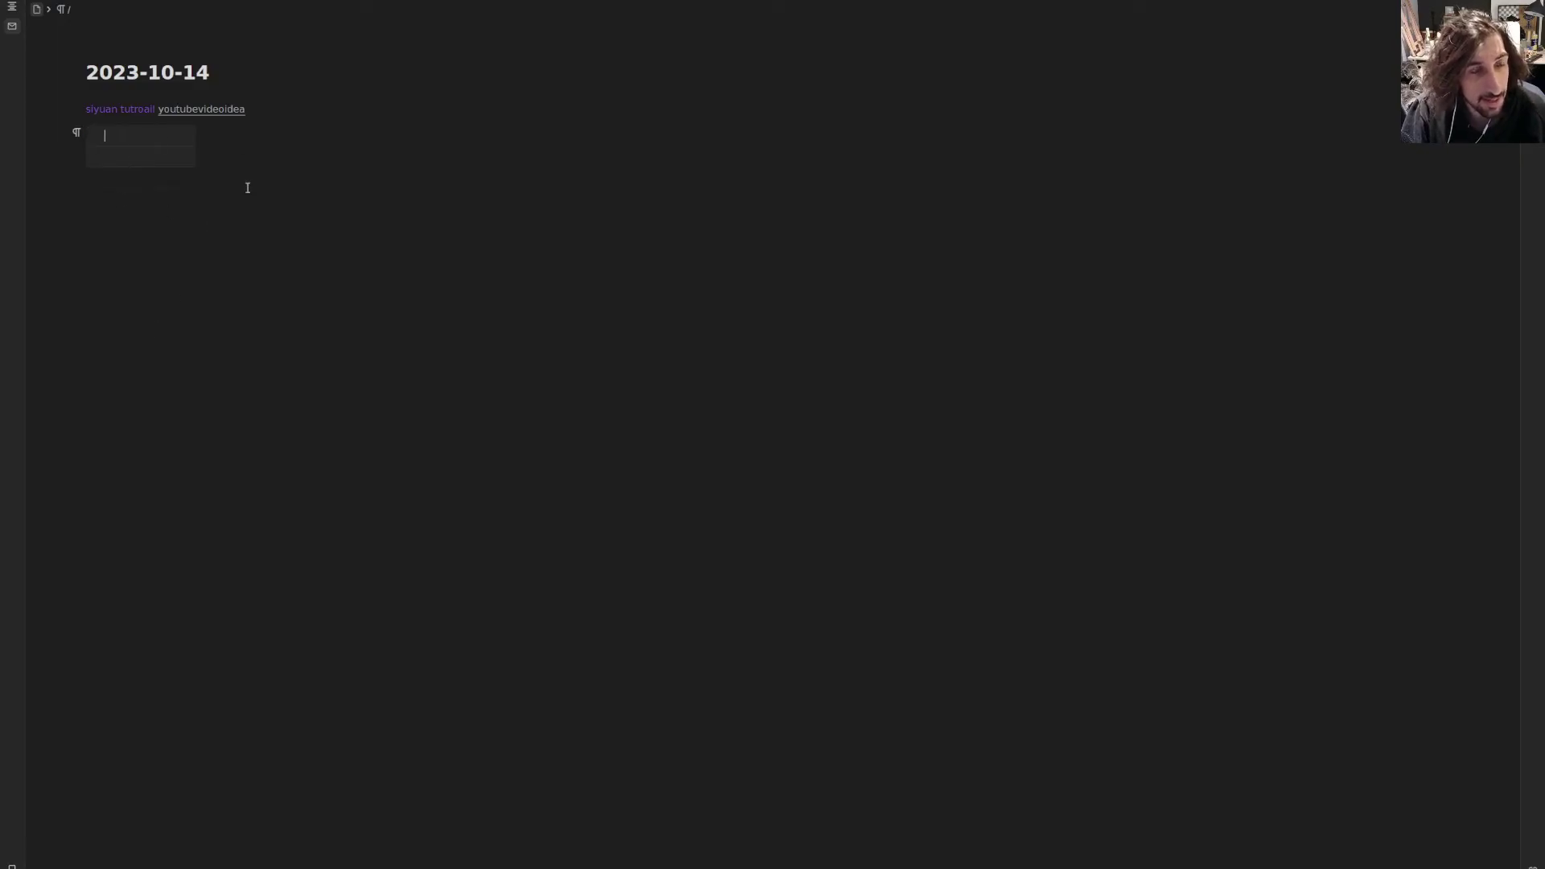
- Delete the trial table through its block menu, leaving an empty line
{"action": "left_click_drag", "start_coordinate": [248, 187], "coordinate": [91, 123]}
{"action": "left_click", "coordinate": [174, 172]}
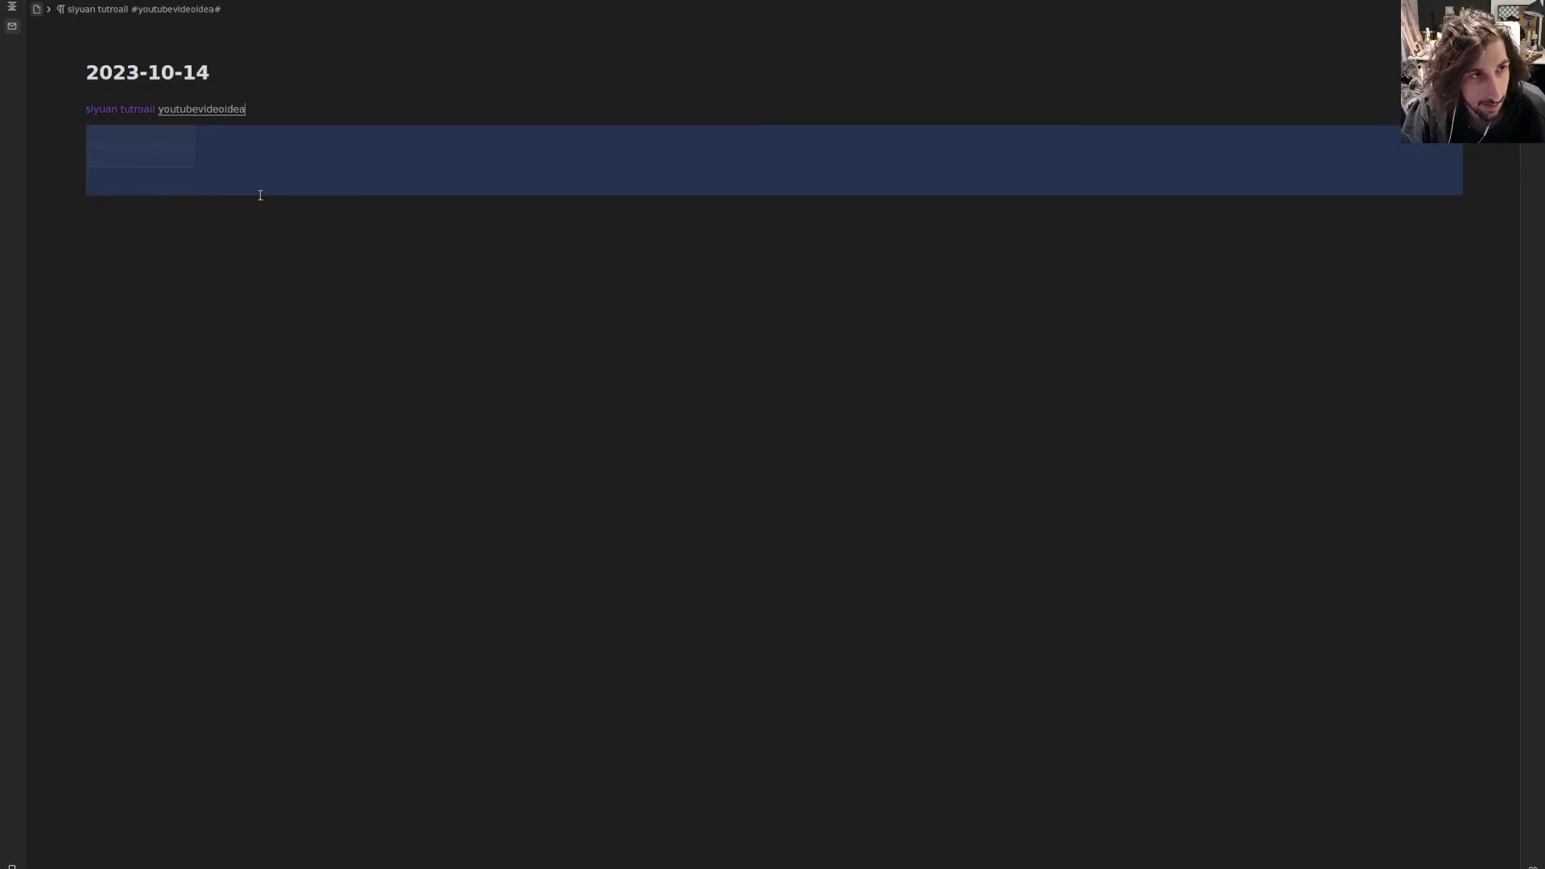
{"action": "left_click", "coordinate": [234, 172]}
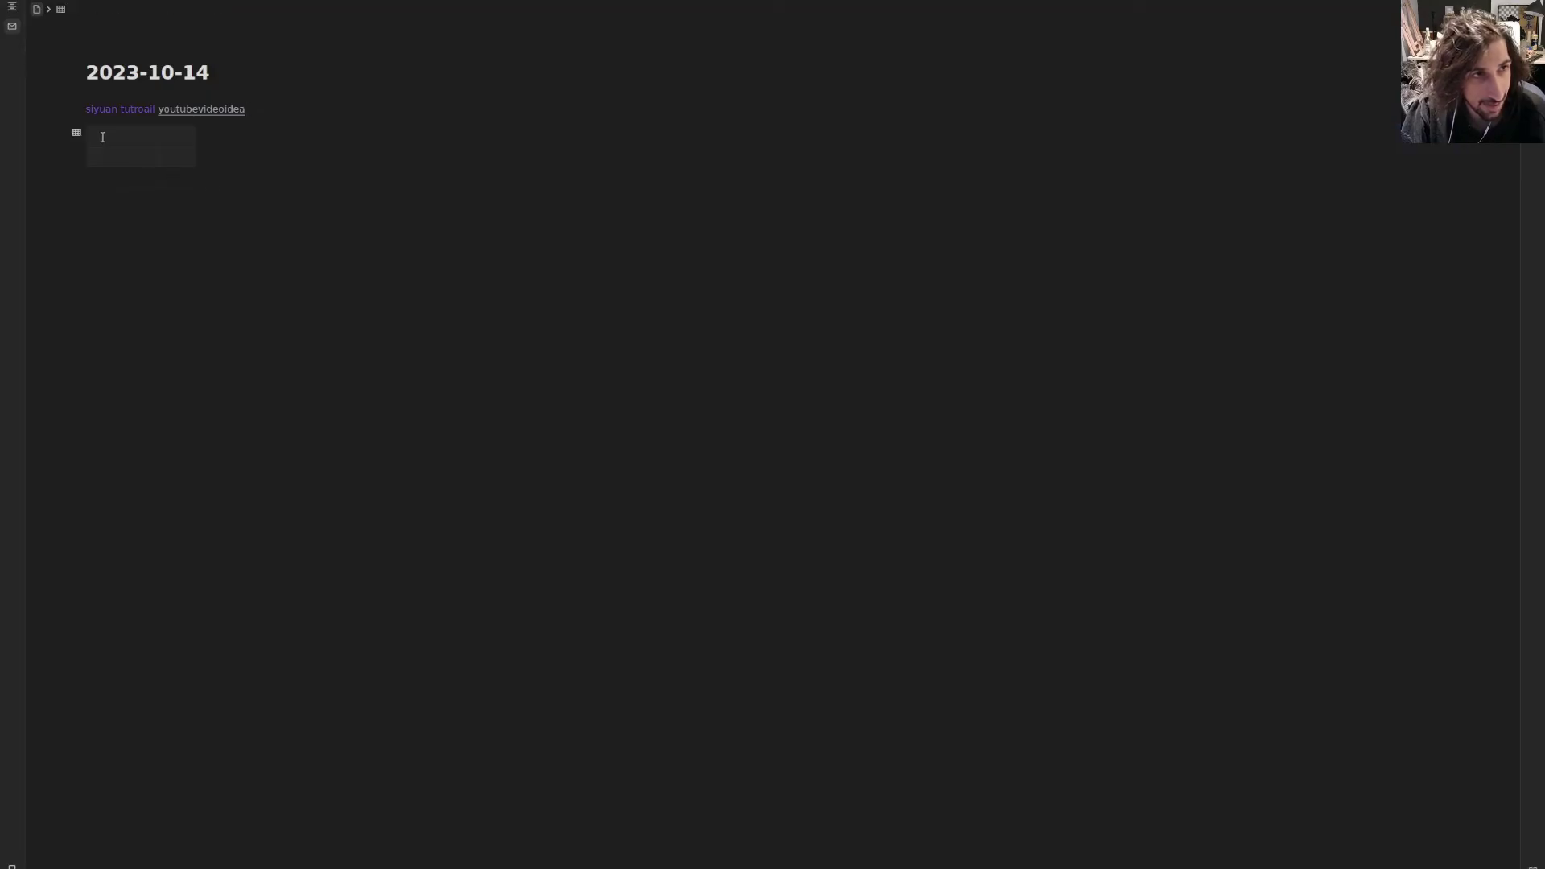
{"action": "left_click", "coordinate": [75, 132]}
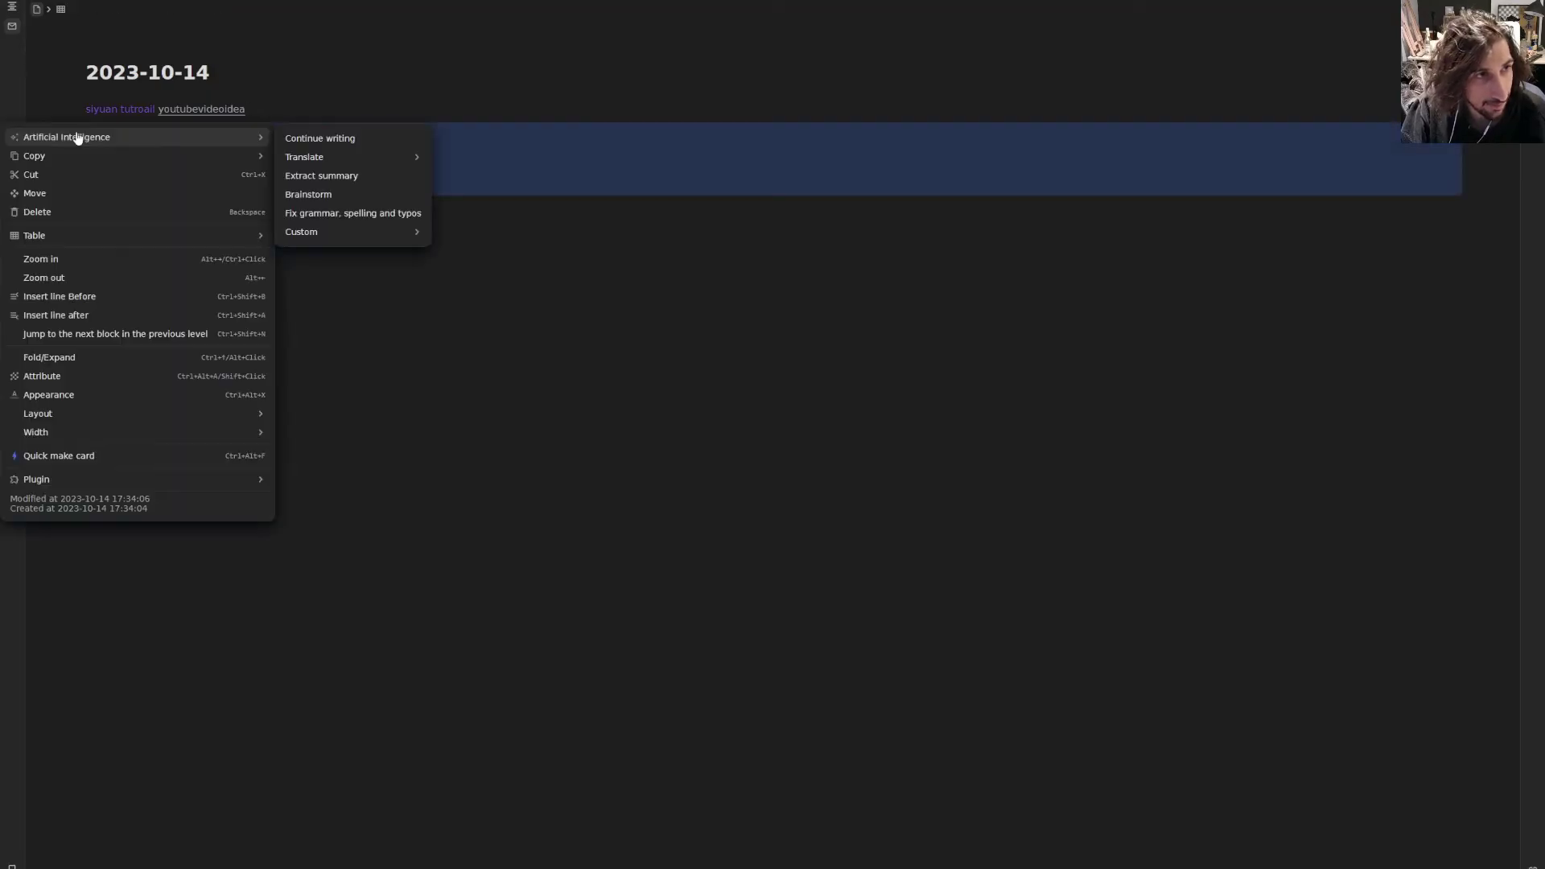
{"action": "left_click", "coordinate": [105, 212]}
{"action": "key", "text": "BackSpace"}
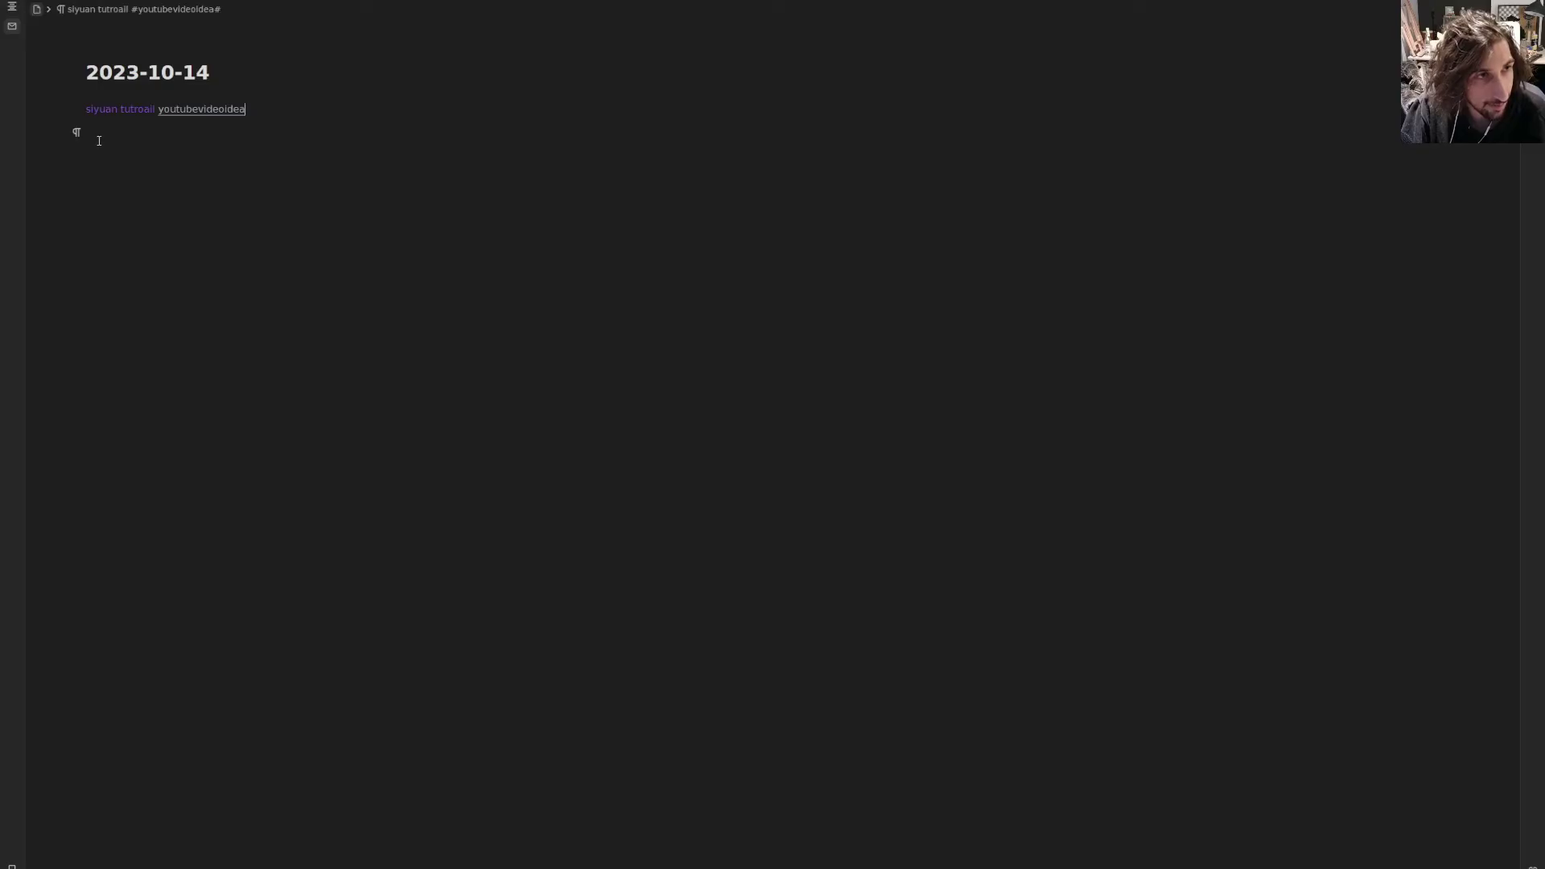
- Add a 'Go for a walk' task list item tagged #task and search that tag
{"action": "type", "text": "/"}
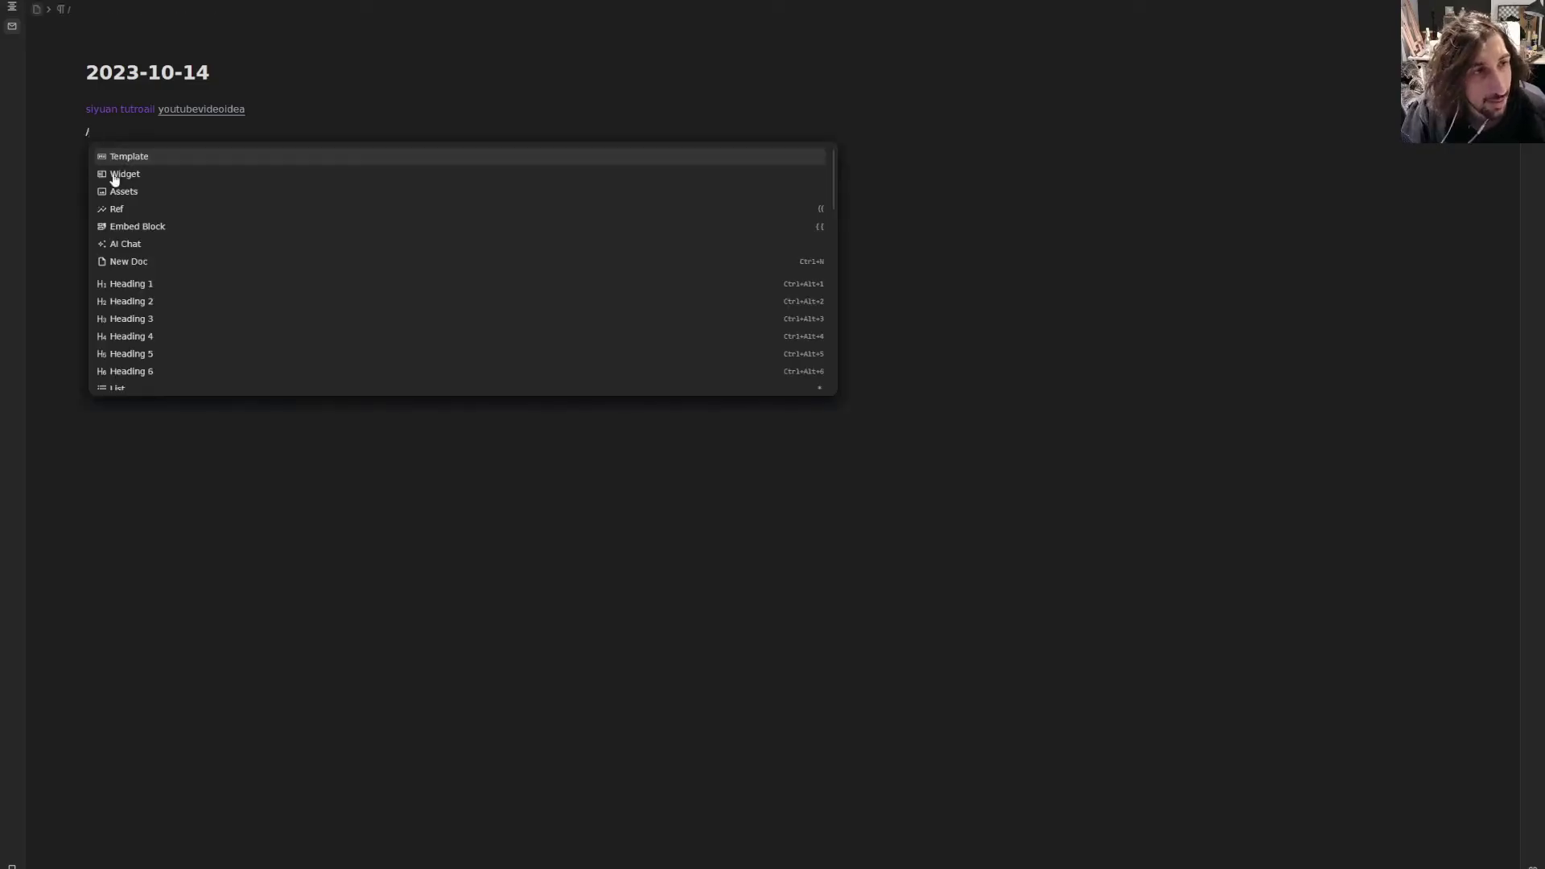
{"action": "scroll", "coordinate": [213, 285], "scroll_direction": "down", "scroll_amount": 1}
{"action": "scroll", "coordinate": [193, 298], "scroll_direction": "down", "scroll_amount": 2}
{"action": "left_click", "coordinate": [152, 303]}
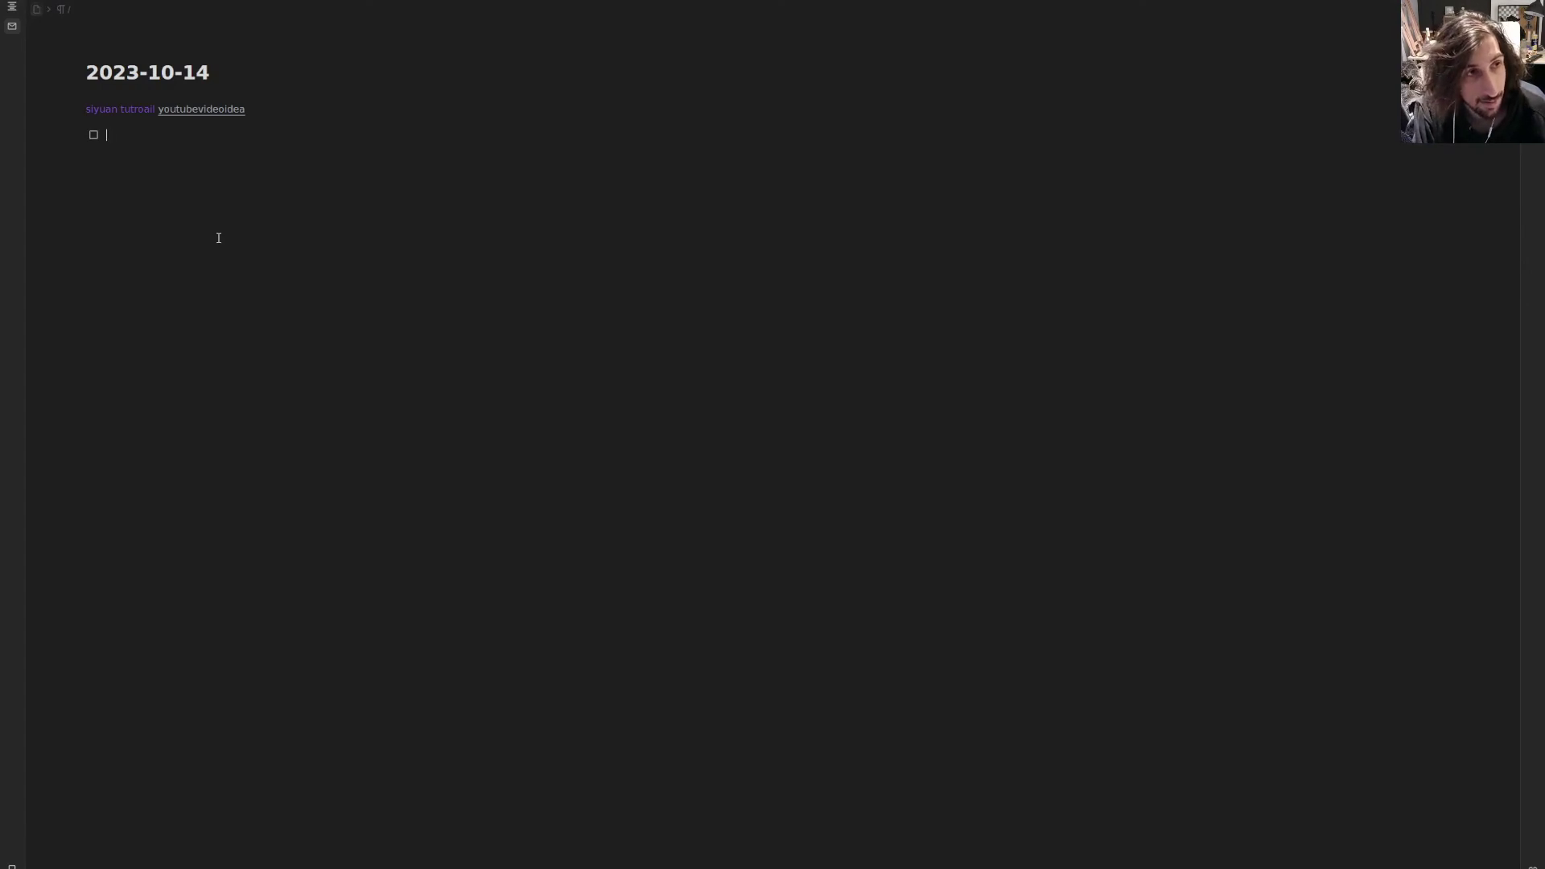
{"action": "type", "text": "Go for a walk"}
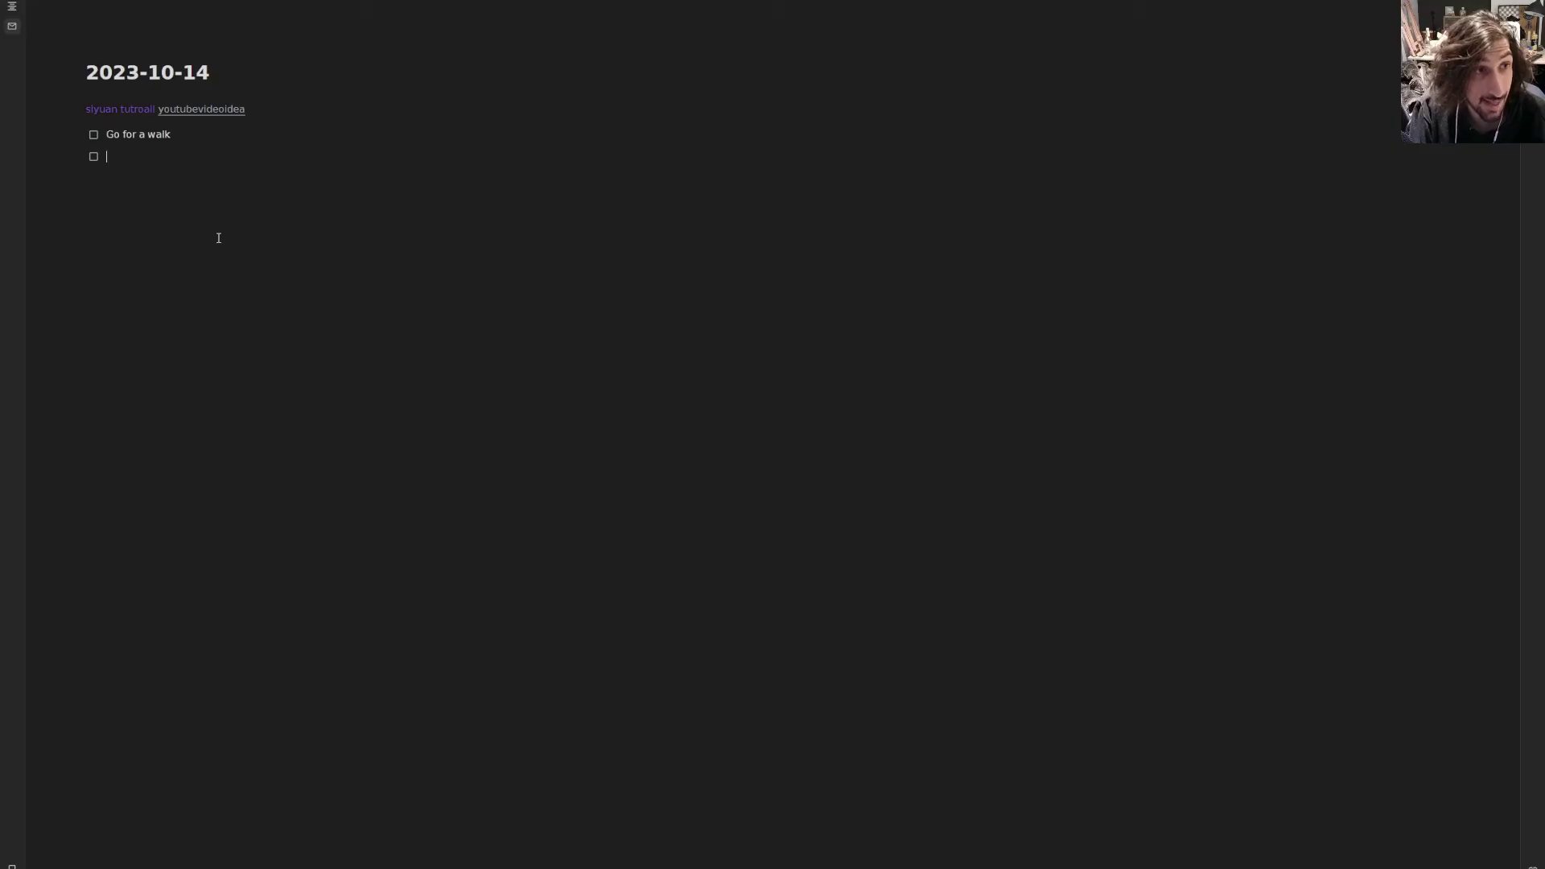
{"action": "type", "text": "[[task"}
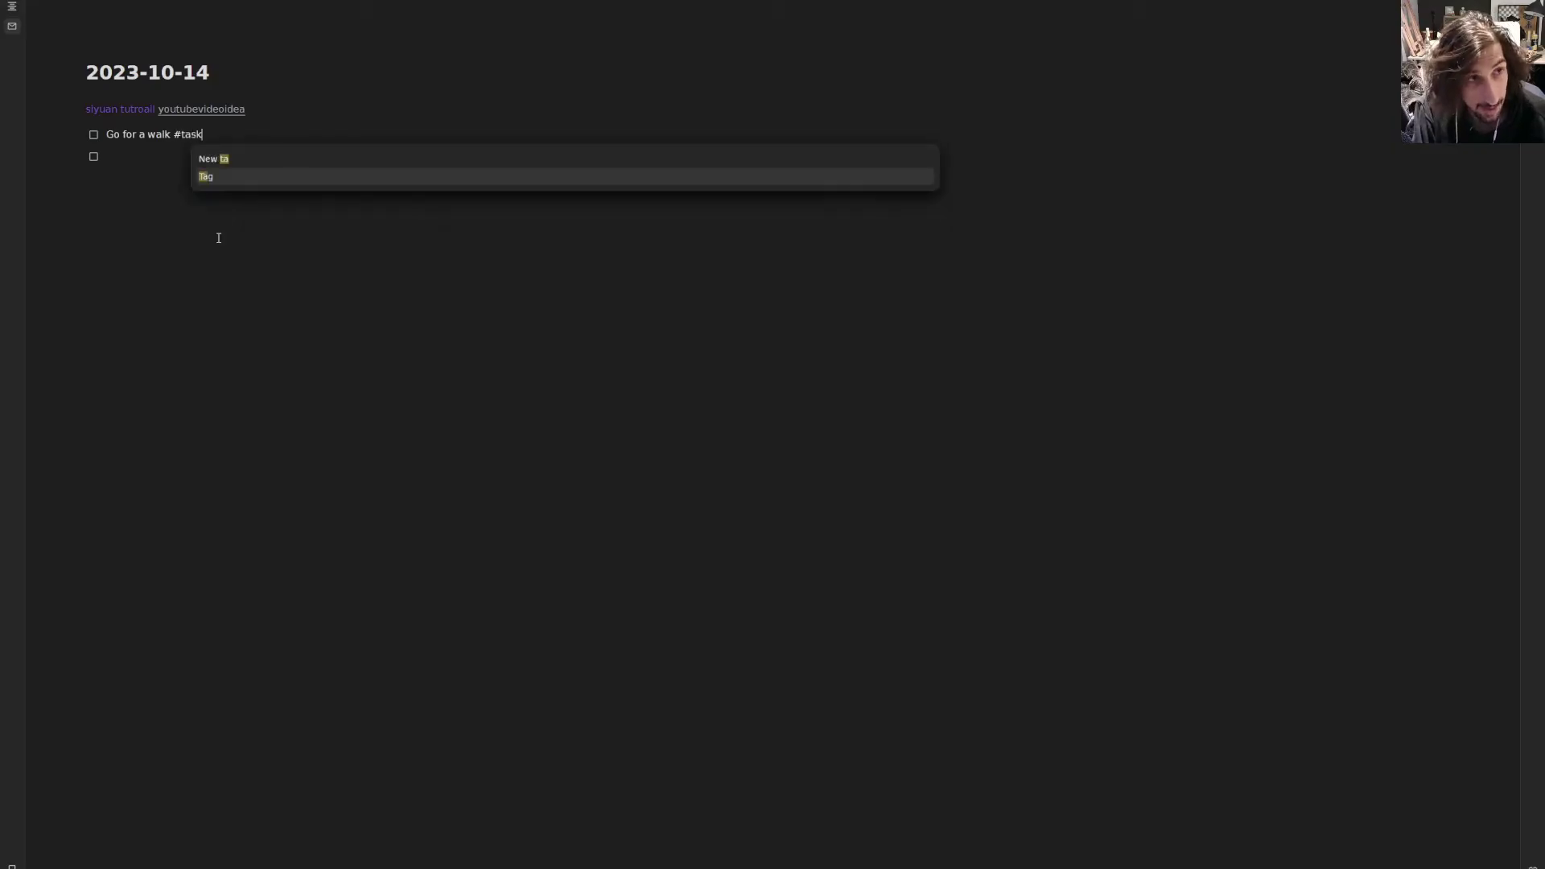
{"action": "key", "text": "Return"}
{"action": "left_click", "coordinate": [183, 135]}
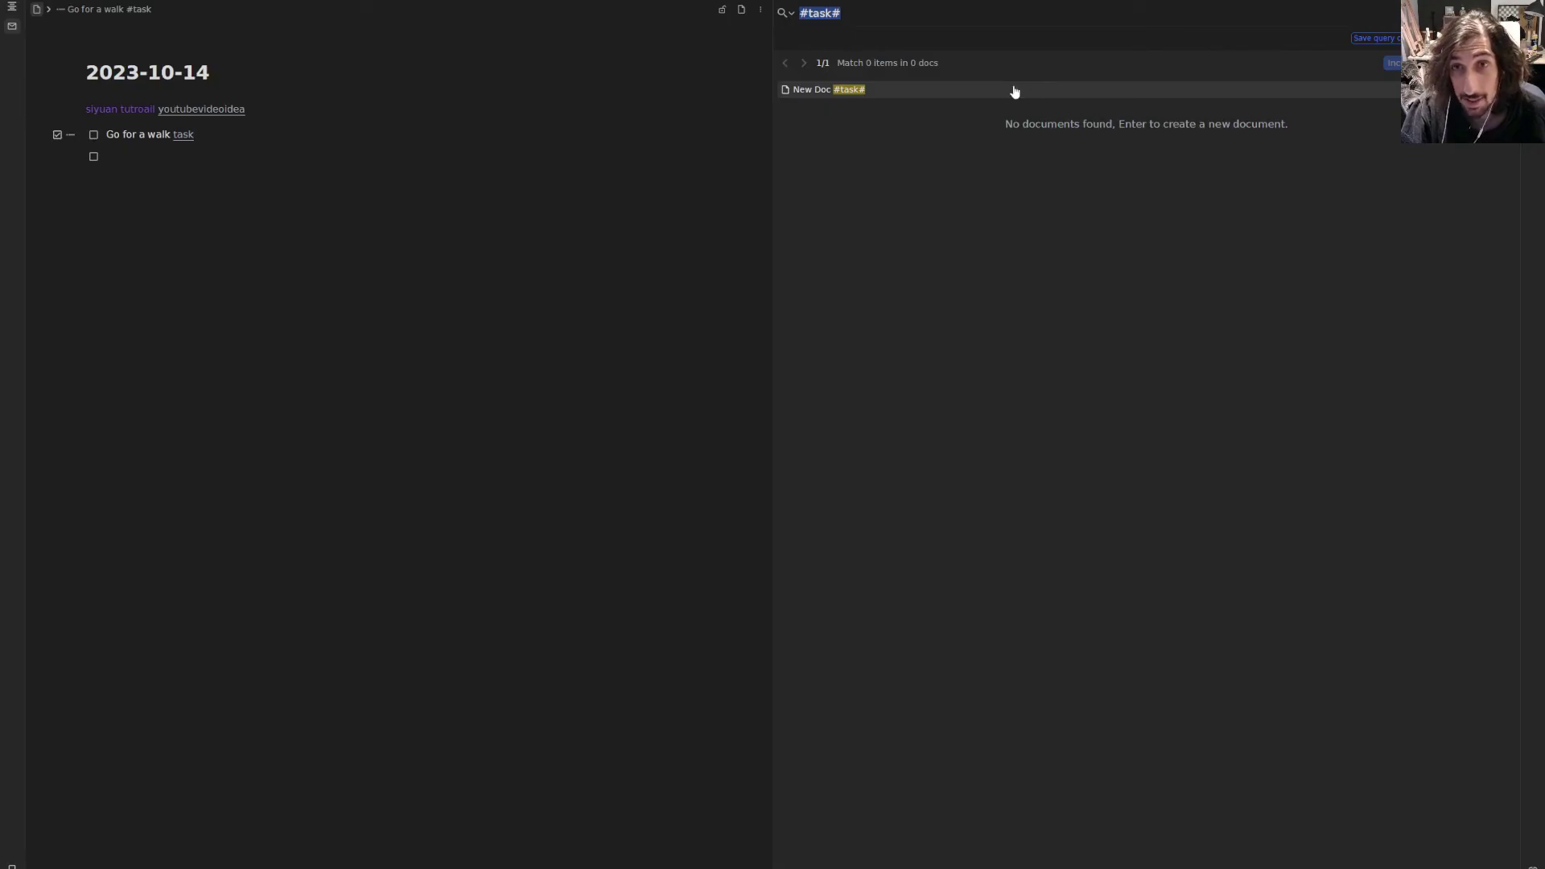
- Create a #task# document from the empty search result and return to its search results
{"action": "left_click", "coordinate": [1012, 92]}
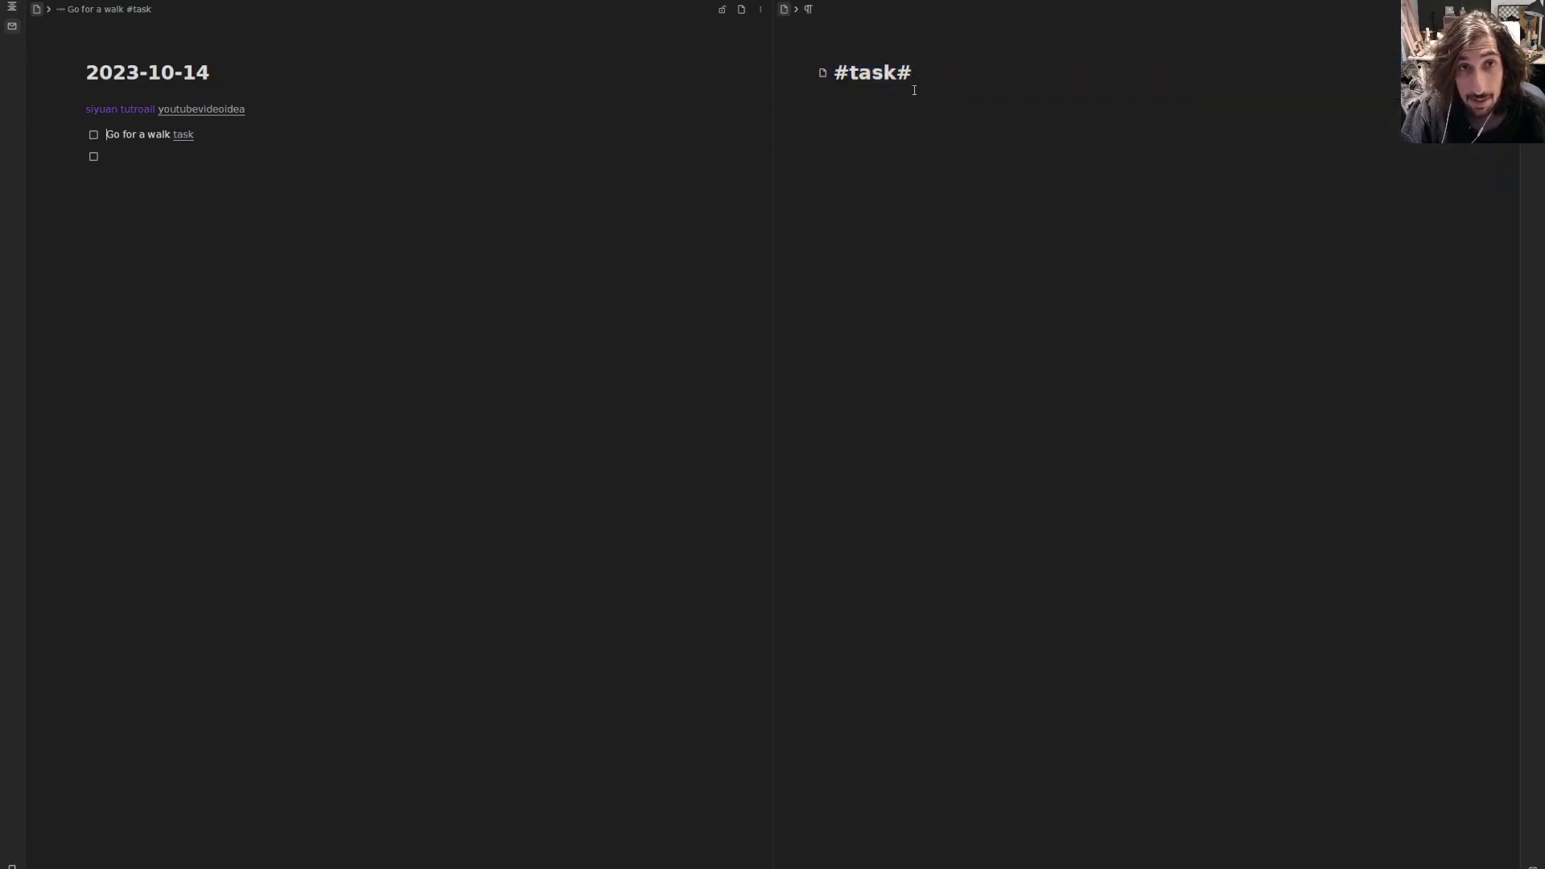
{"action": "left_click", "coordinate": [210, 136]}
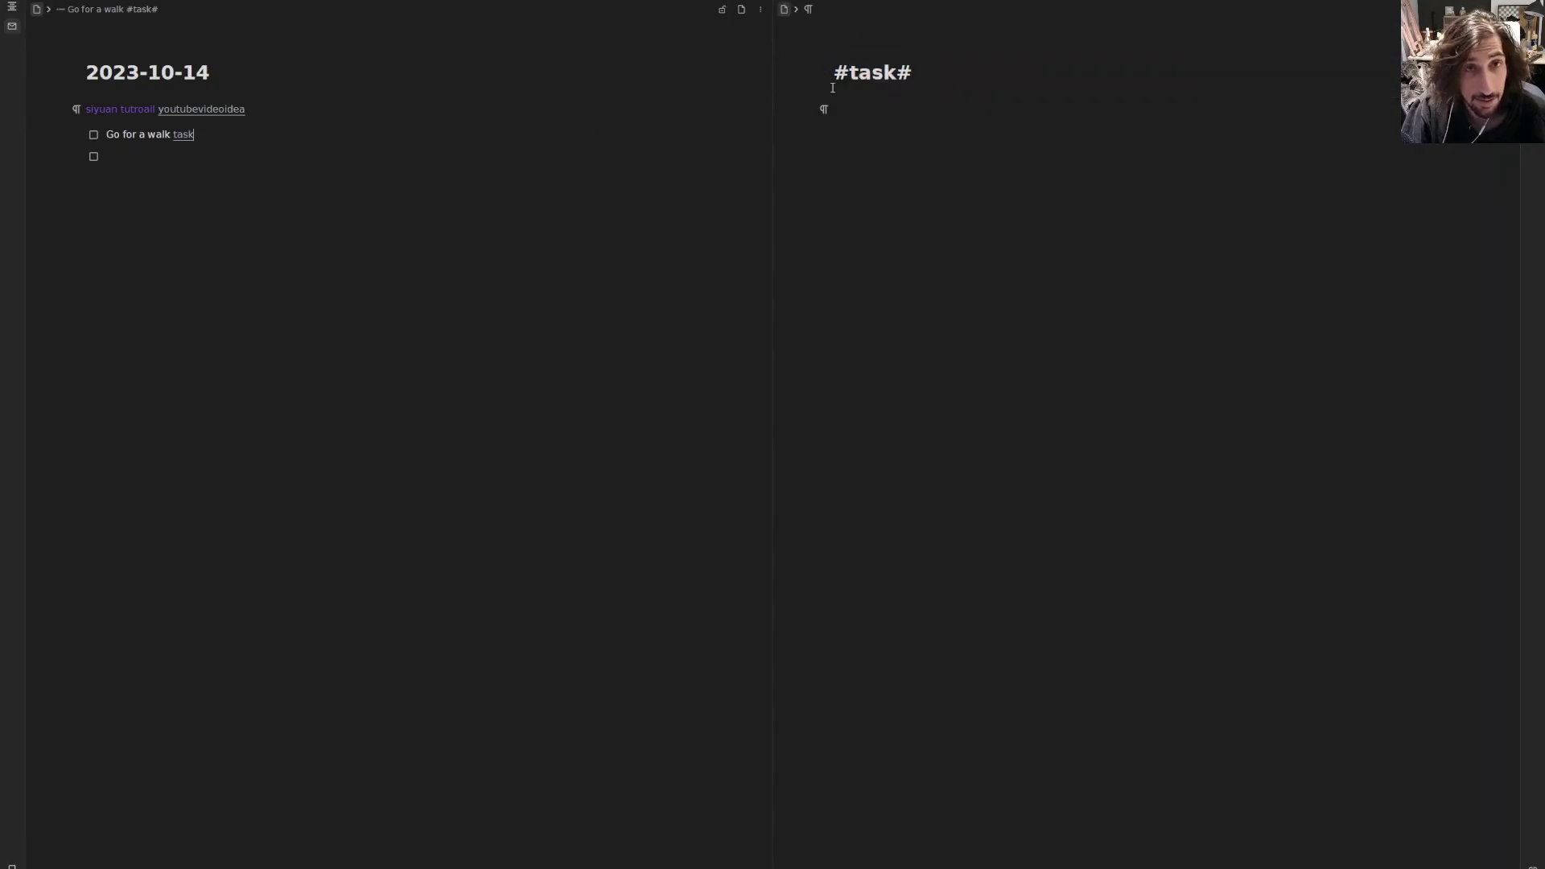
{"action": "left_click", "coordinate": [885, 2]}
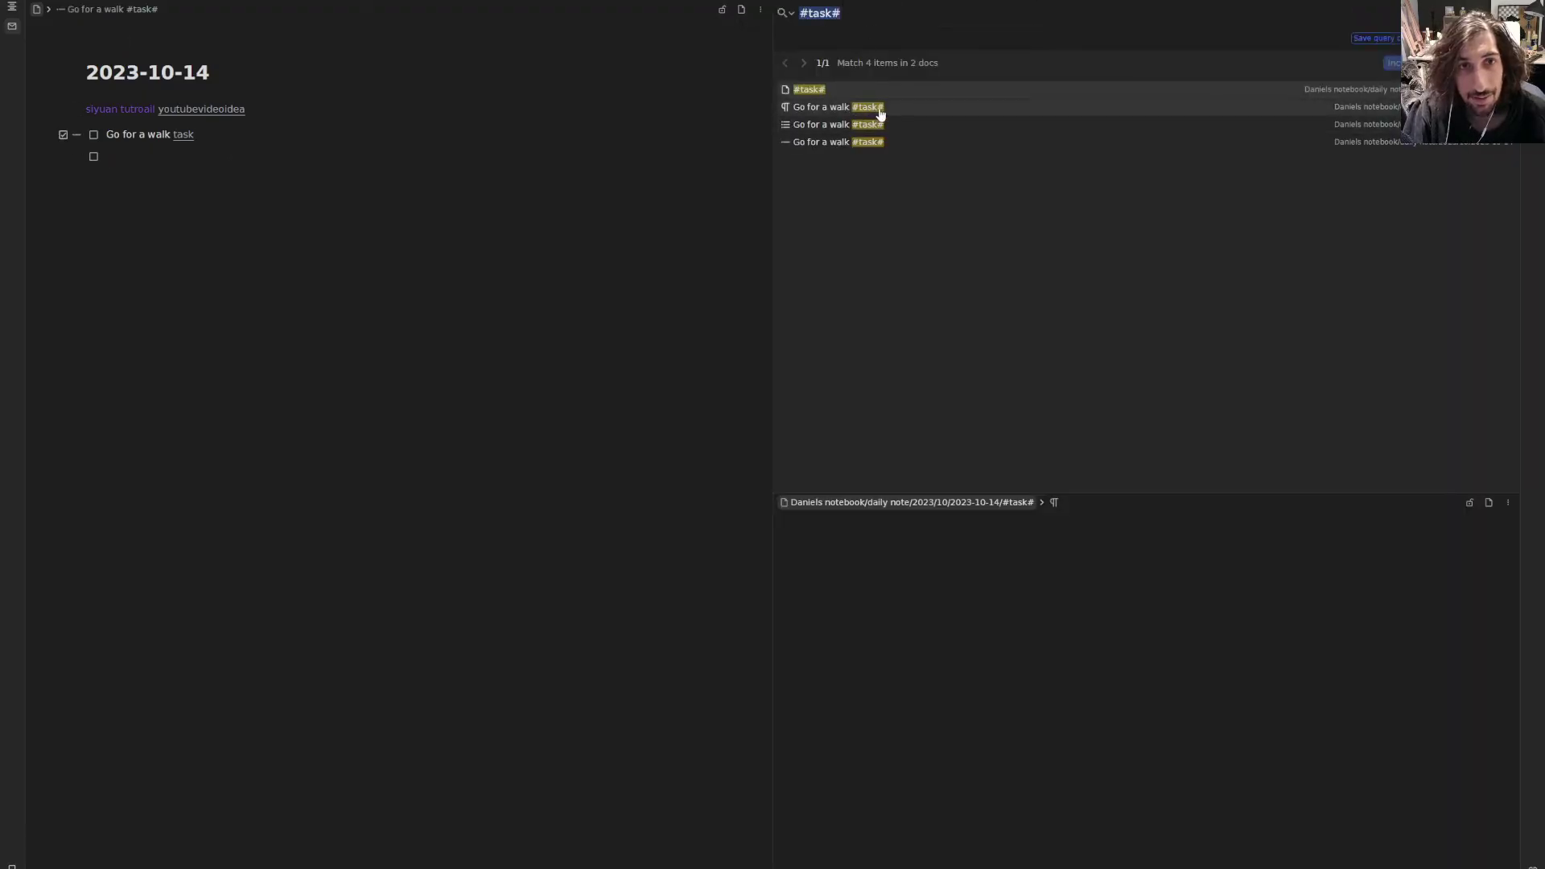
{"action": "left_click", "coordinate": [140, 160]}
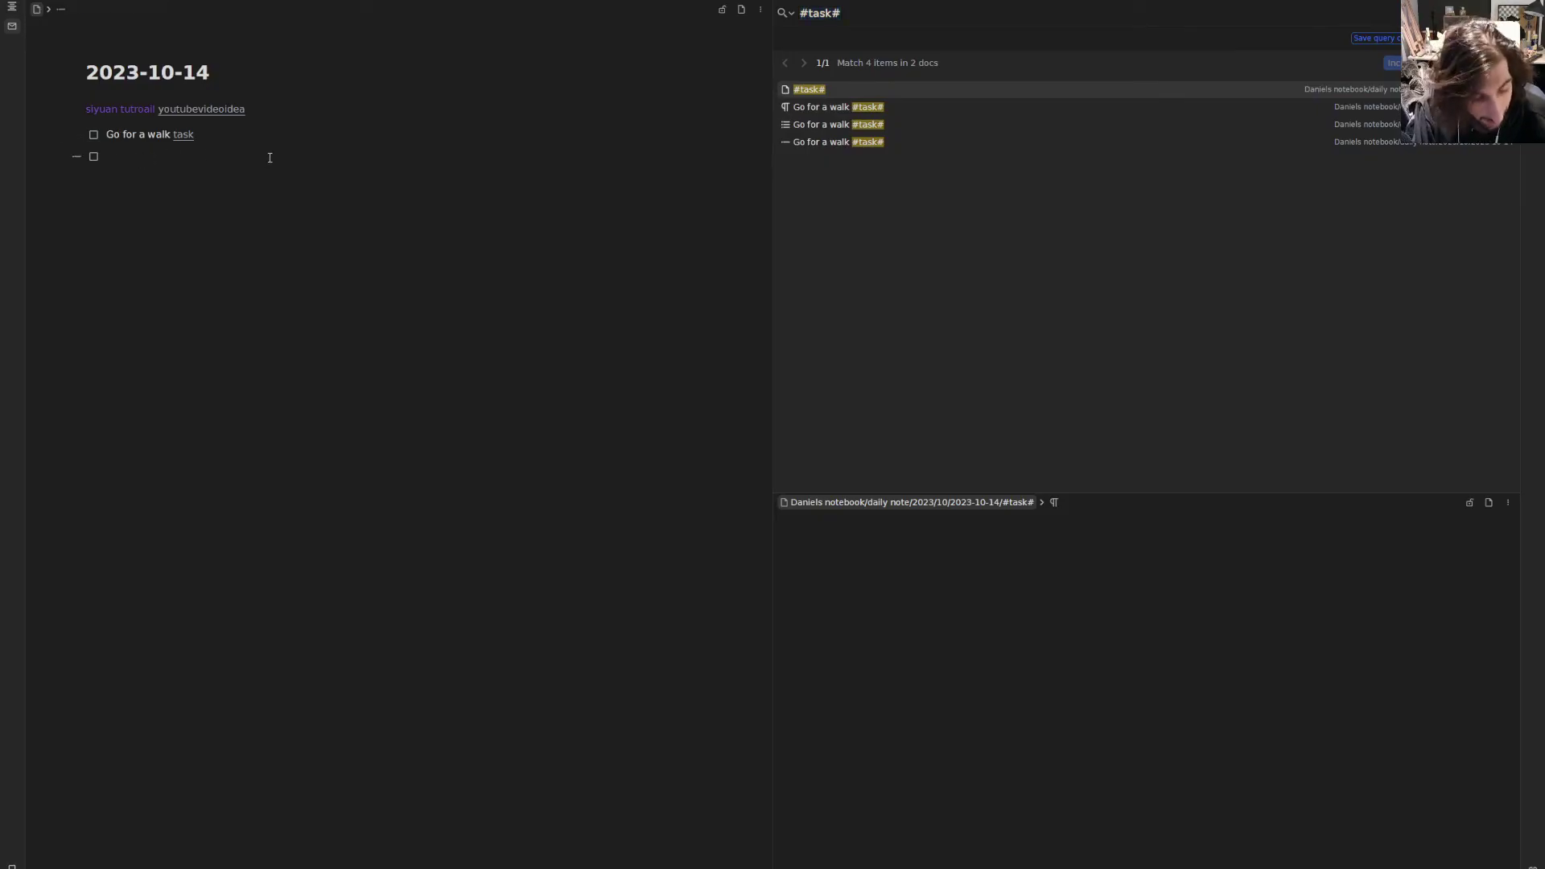
- Add a 'Take out trash' checklist item tagged #task and rerun the task tag search
{"action": "type", "text": "Take out tr"}
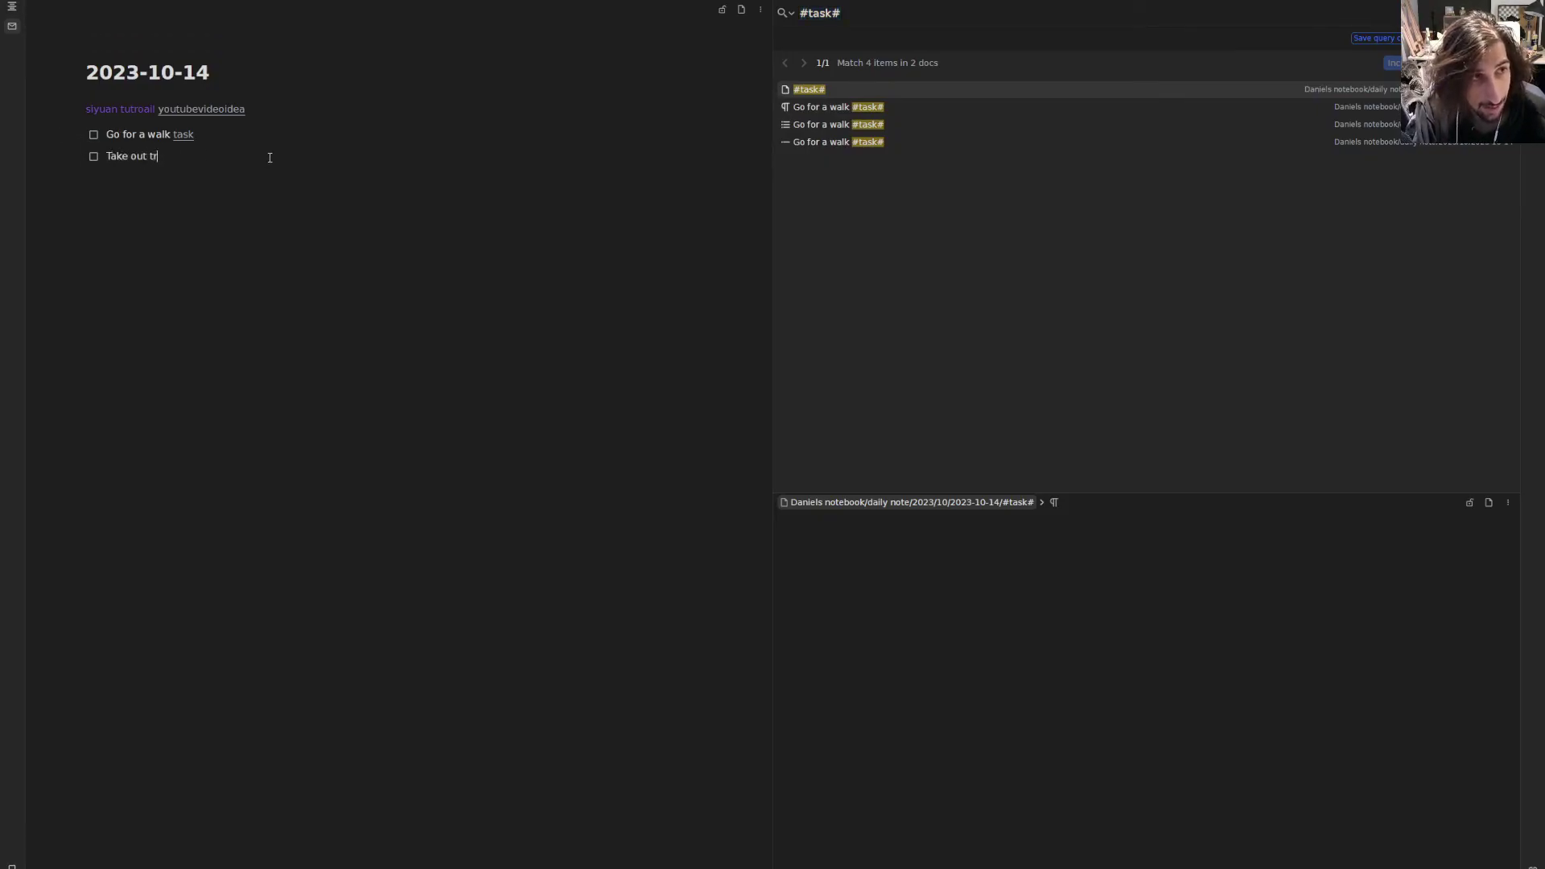
{"action": "type", "text": "ash #task"}
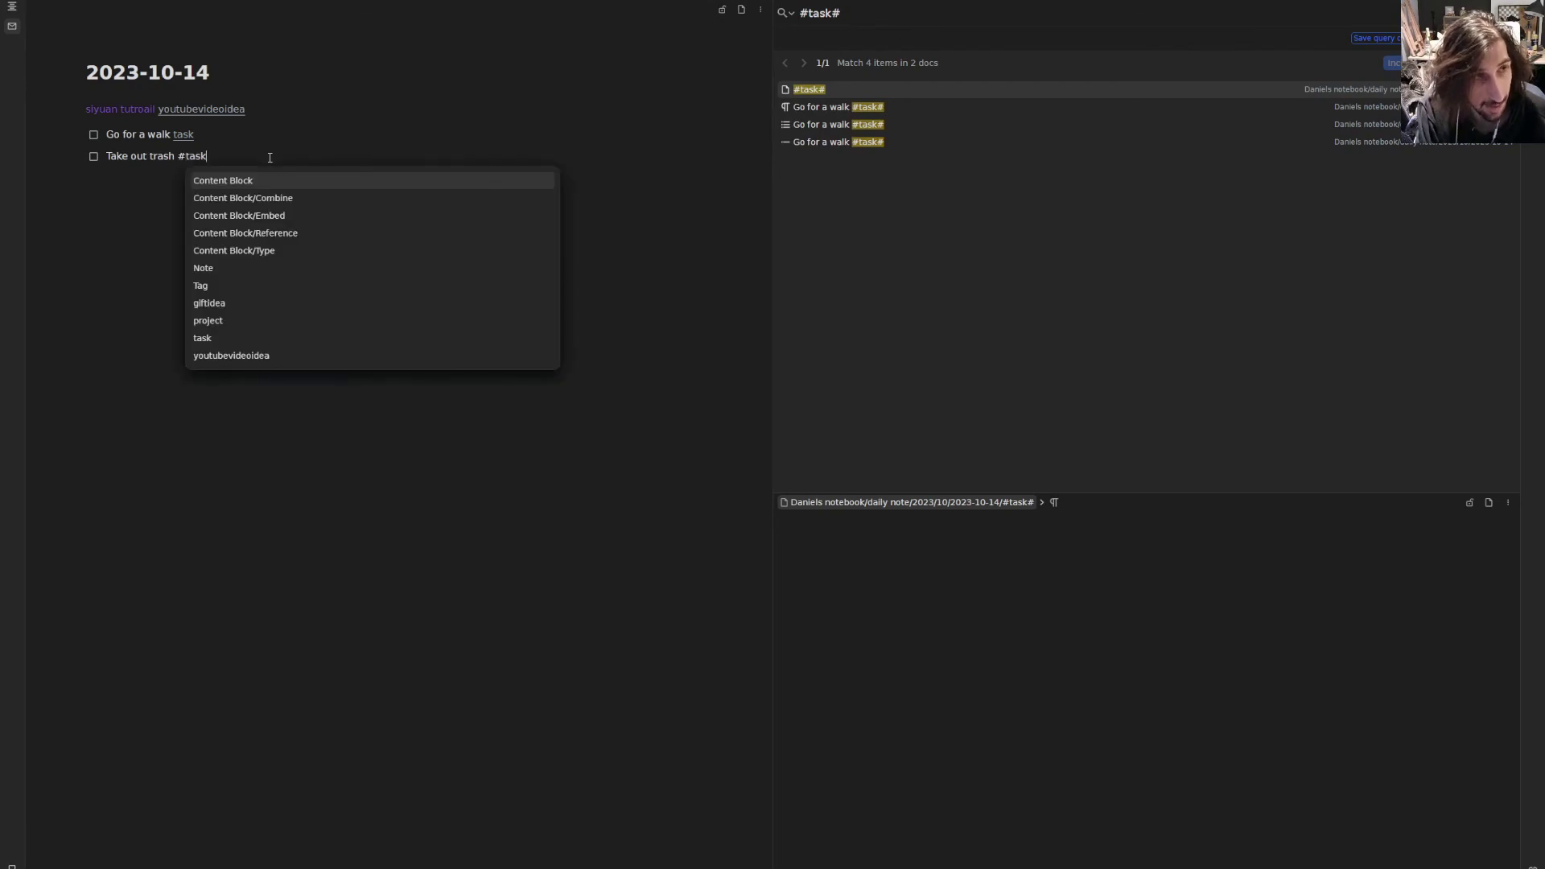
{"action": "left_click", "coordinate": [270, 182]}
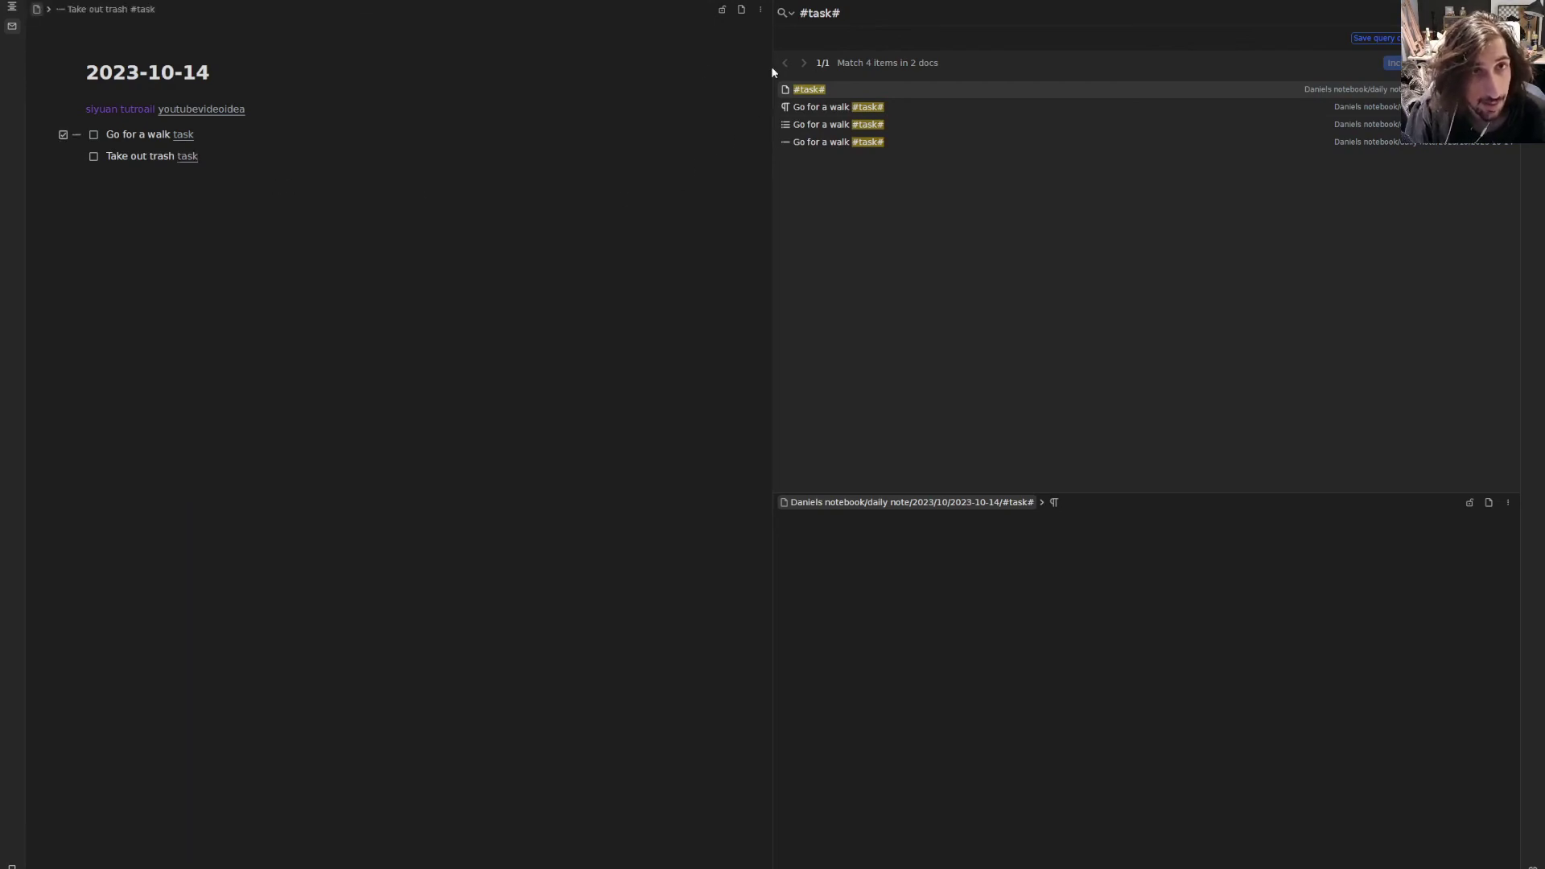
{"action": "left_click", "coordinate": [833, 0]}
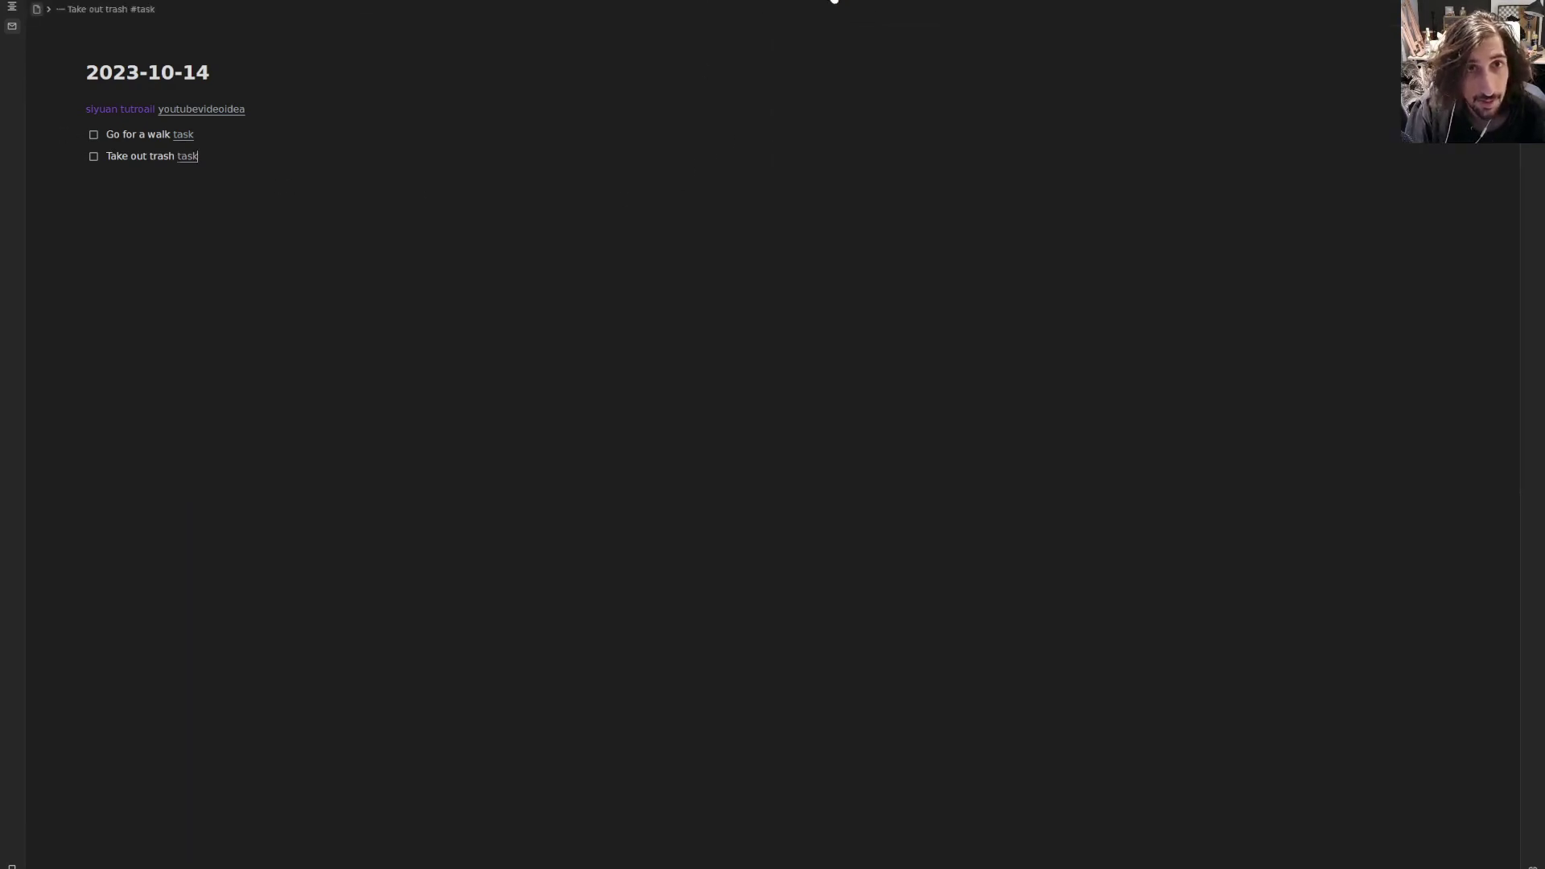
{"action": "left_click", "coordinate": [192, 158]}
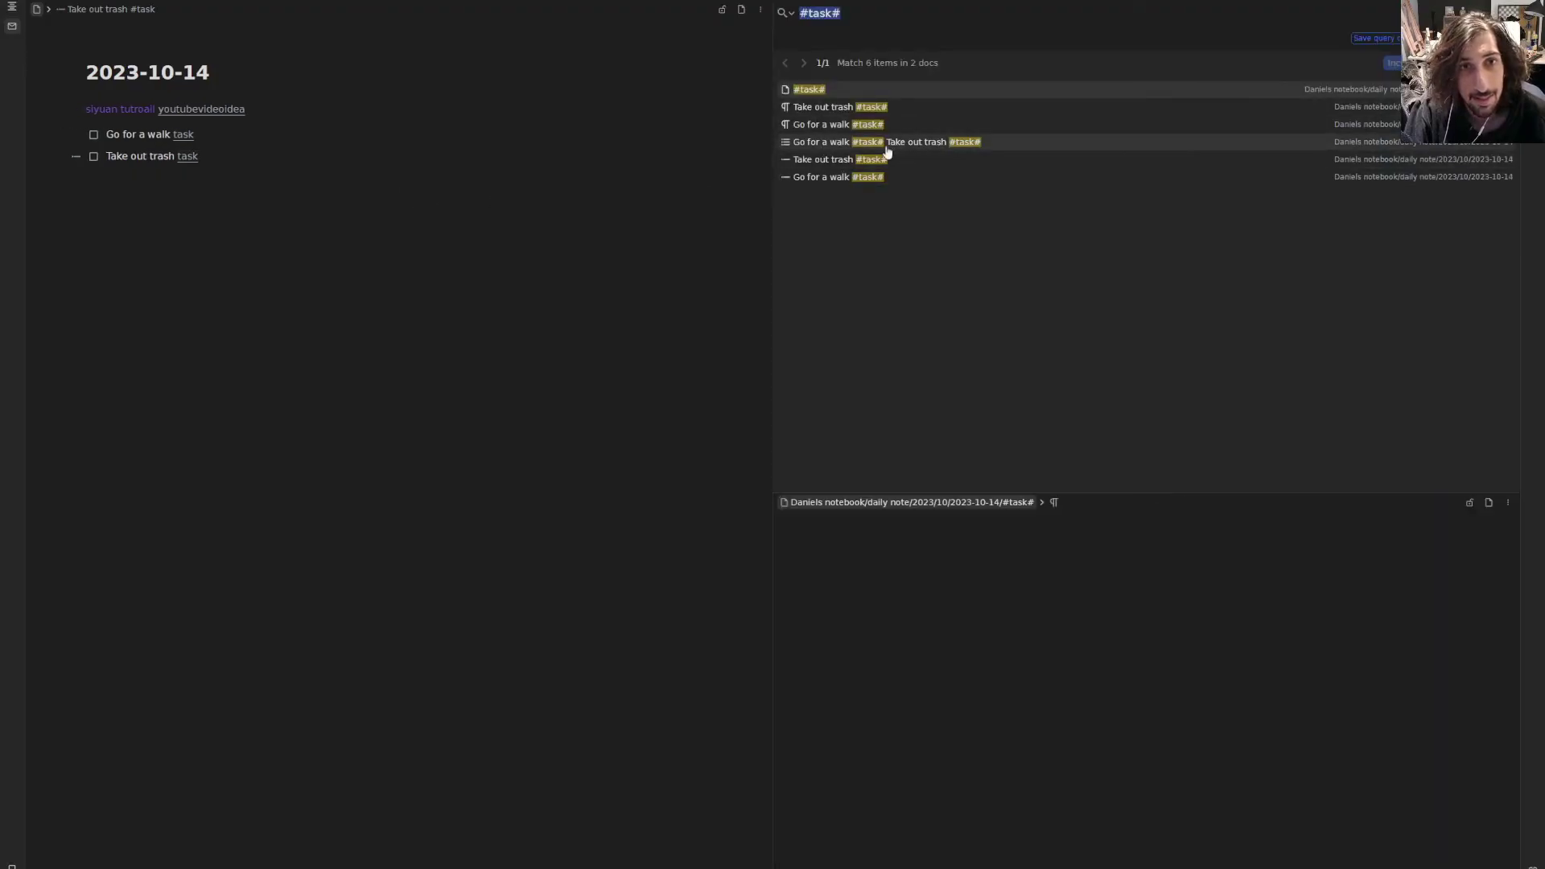
{"action": "right_click", "coordinate": [813, 94]}
{"action": "mouse_move", "coordinate": [876, 100]}
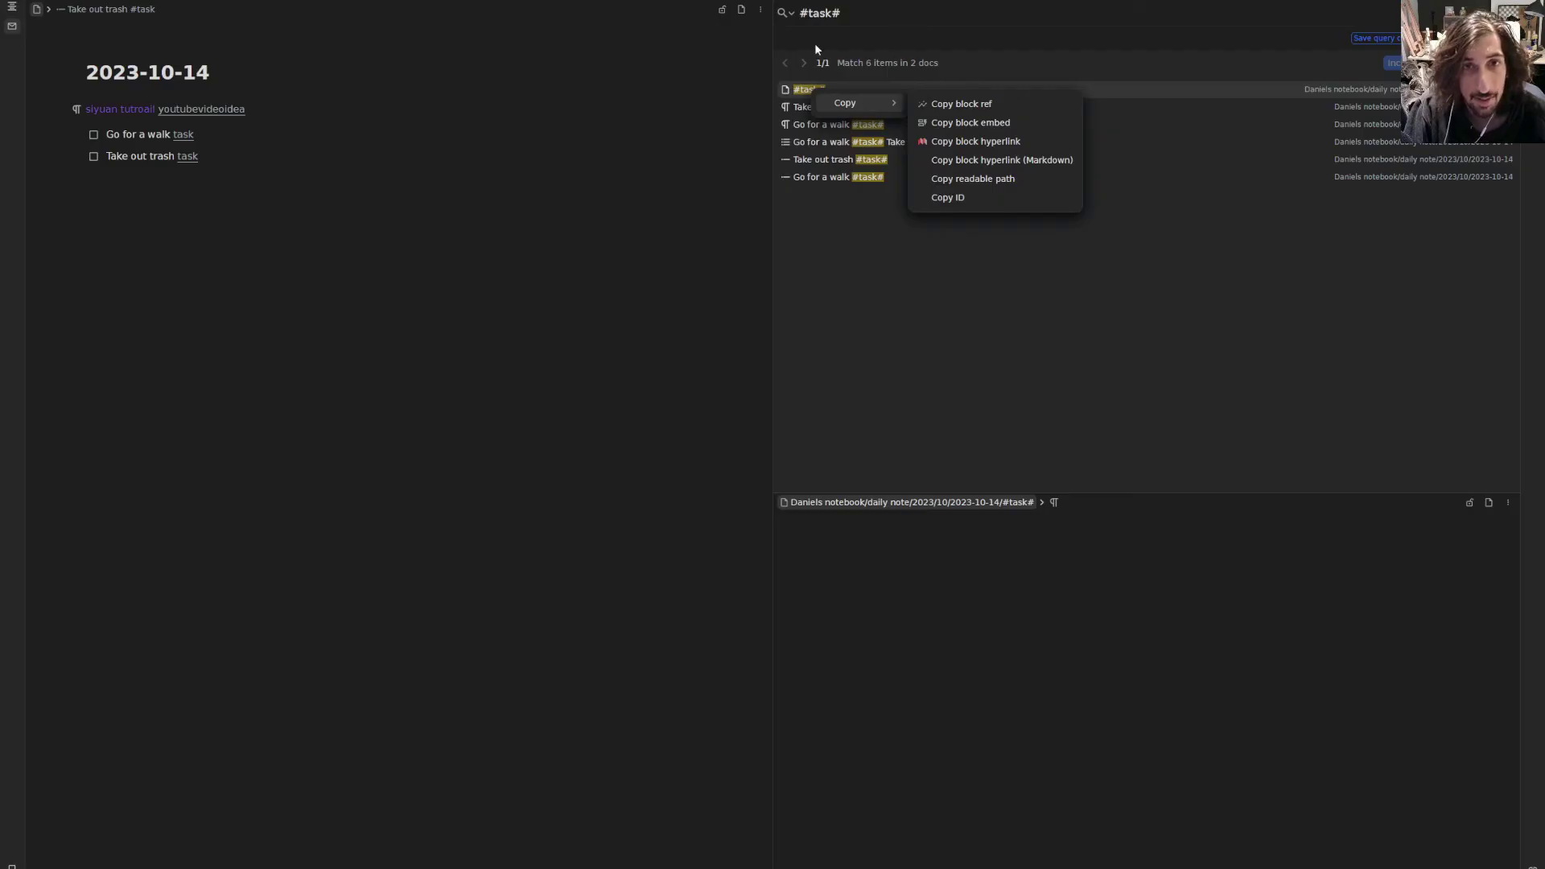
{"action": "left_click", "coordinate": [890, 211]}
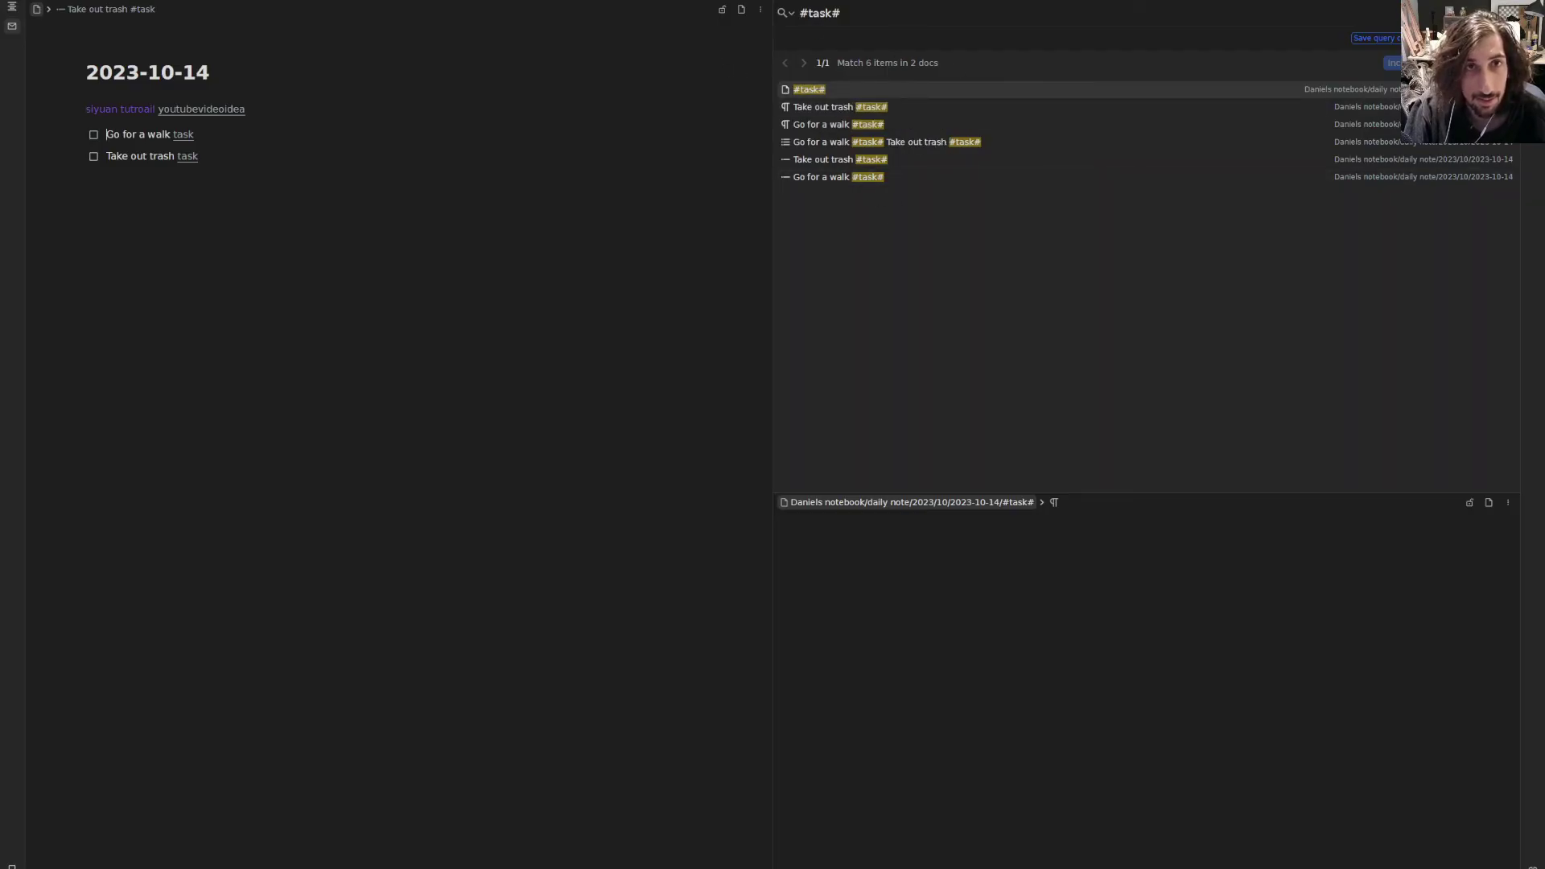
{"action": "left_click", "coordinate": [837, 0]}
- Go up the breadcrumb to qasim's page and list every block tagged giftidea
{"action": "left_click", "coordinate": [499, 0]}
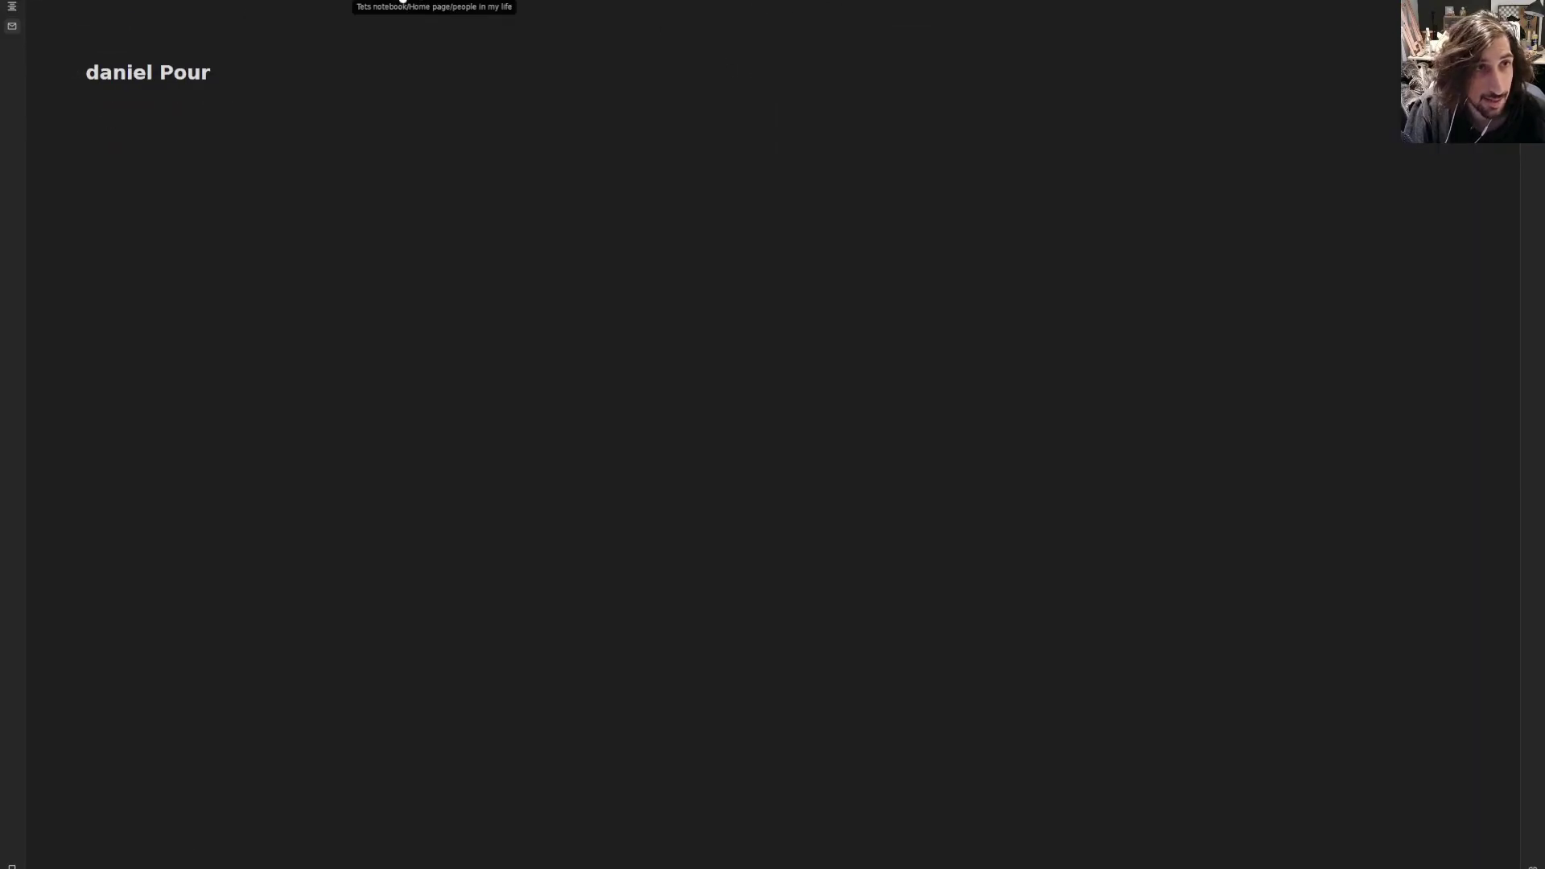
{"action": "left_click", "coordinate": [403, 2]}
{"action": "left_click", "coordinate": [96, 110]}
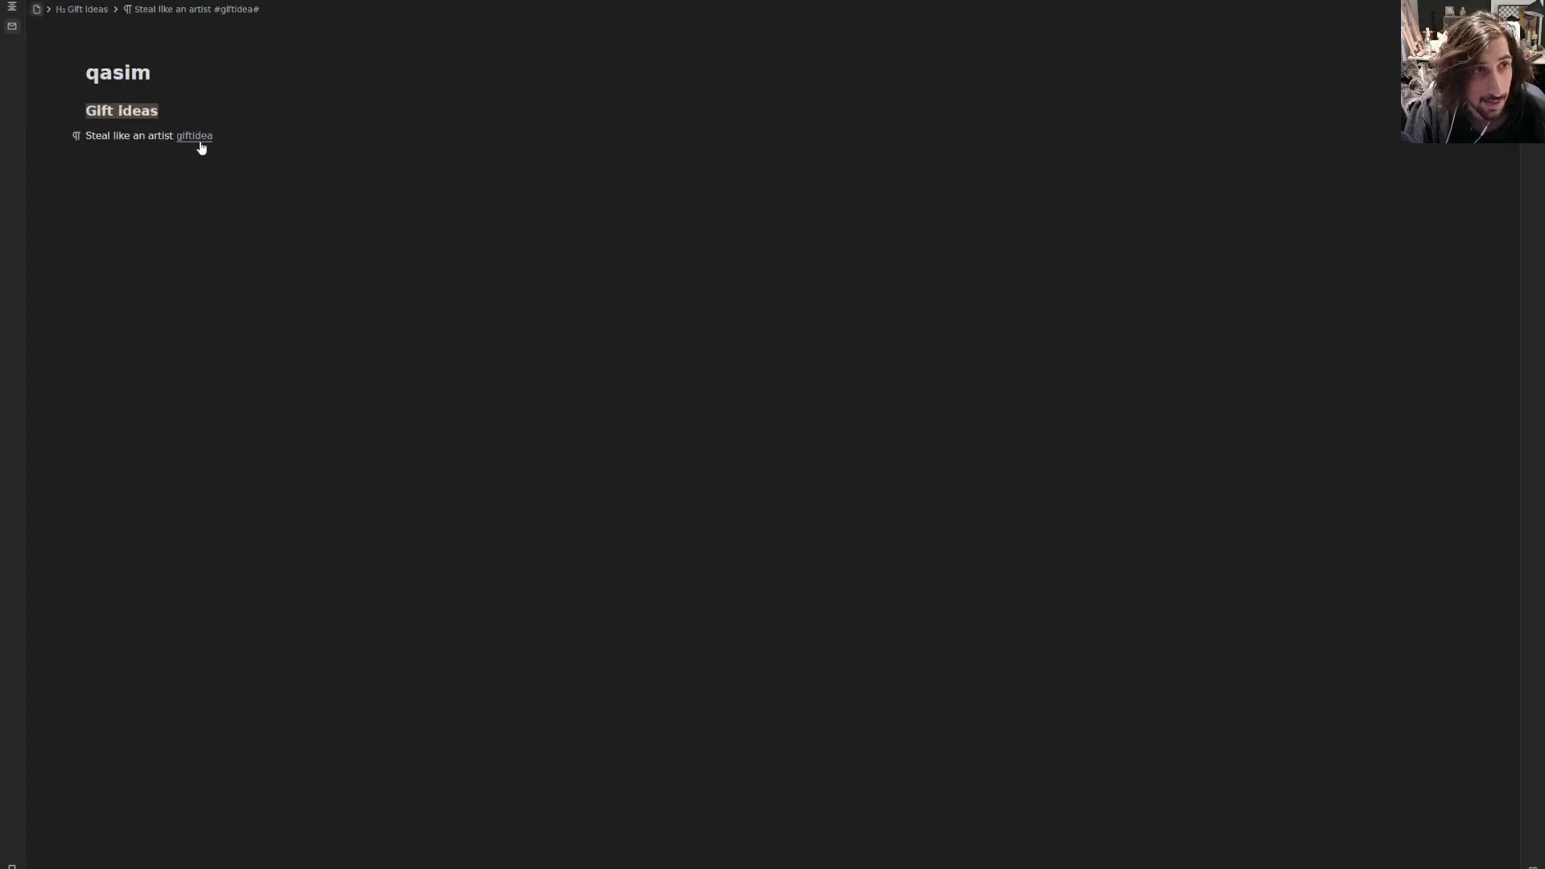
{"action": "left_click", "coordinate": [197, 141]}
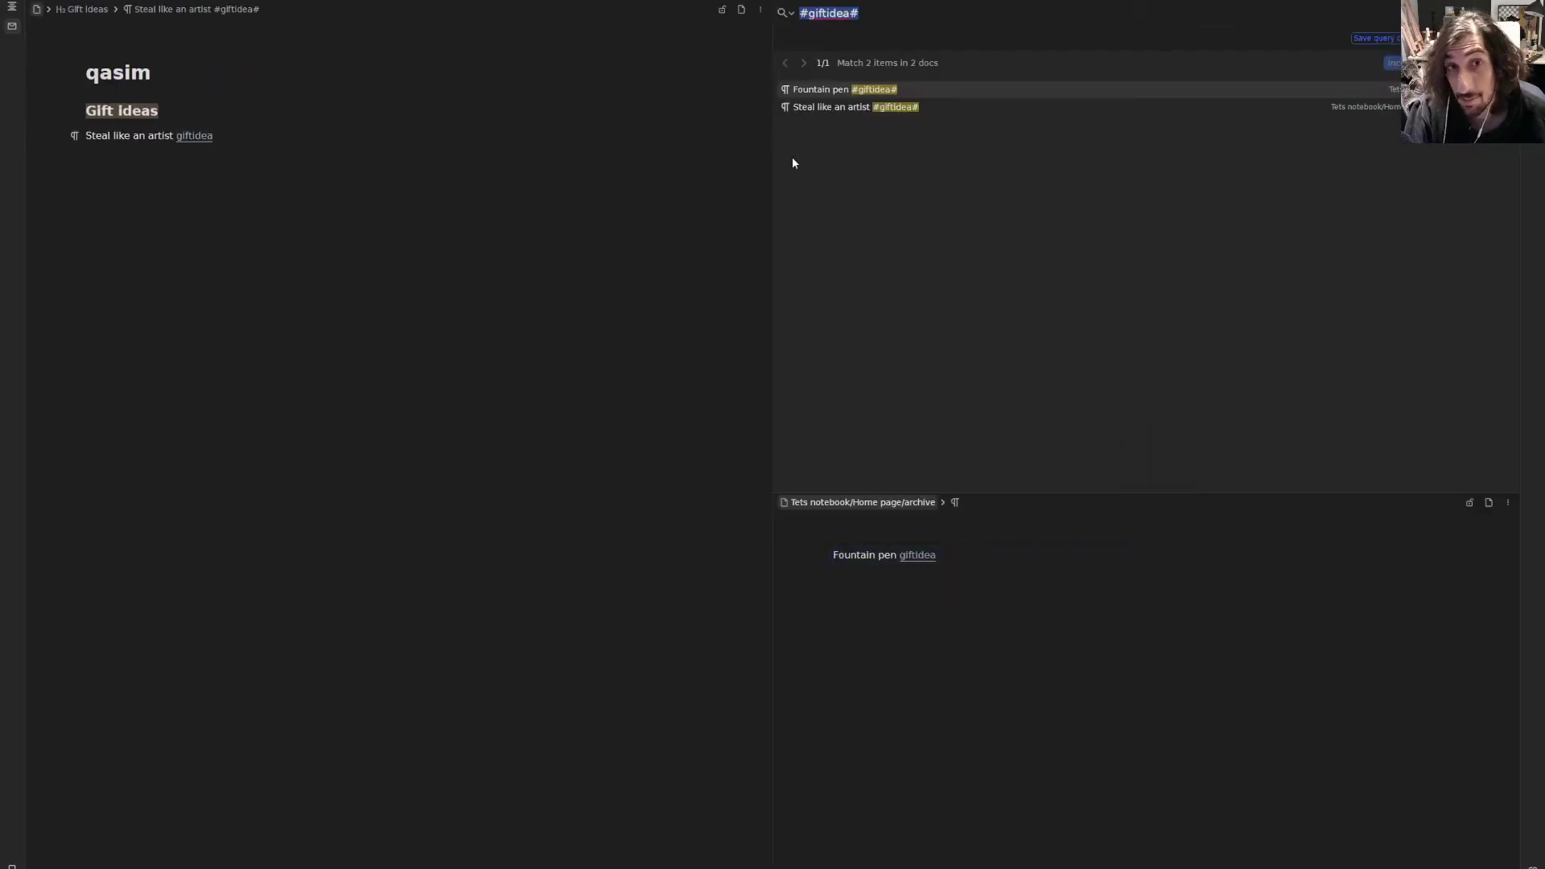
- Copy the Fountain pen block ref, paste it under Steal like an artist, then undo
{"action": "right_click", "coordinate": [931, 97]}
{"action": "mouse_move", "coordinate": [998, 103]}
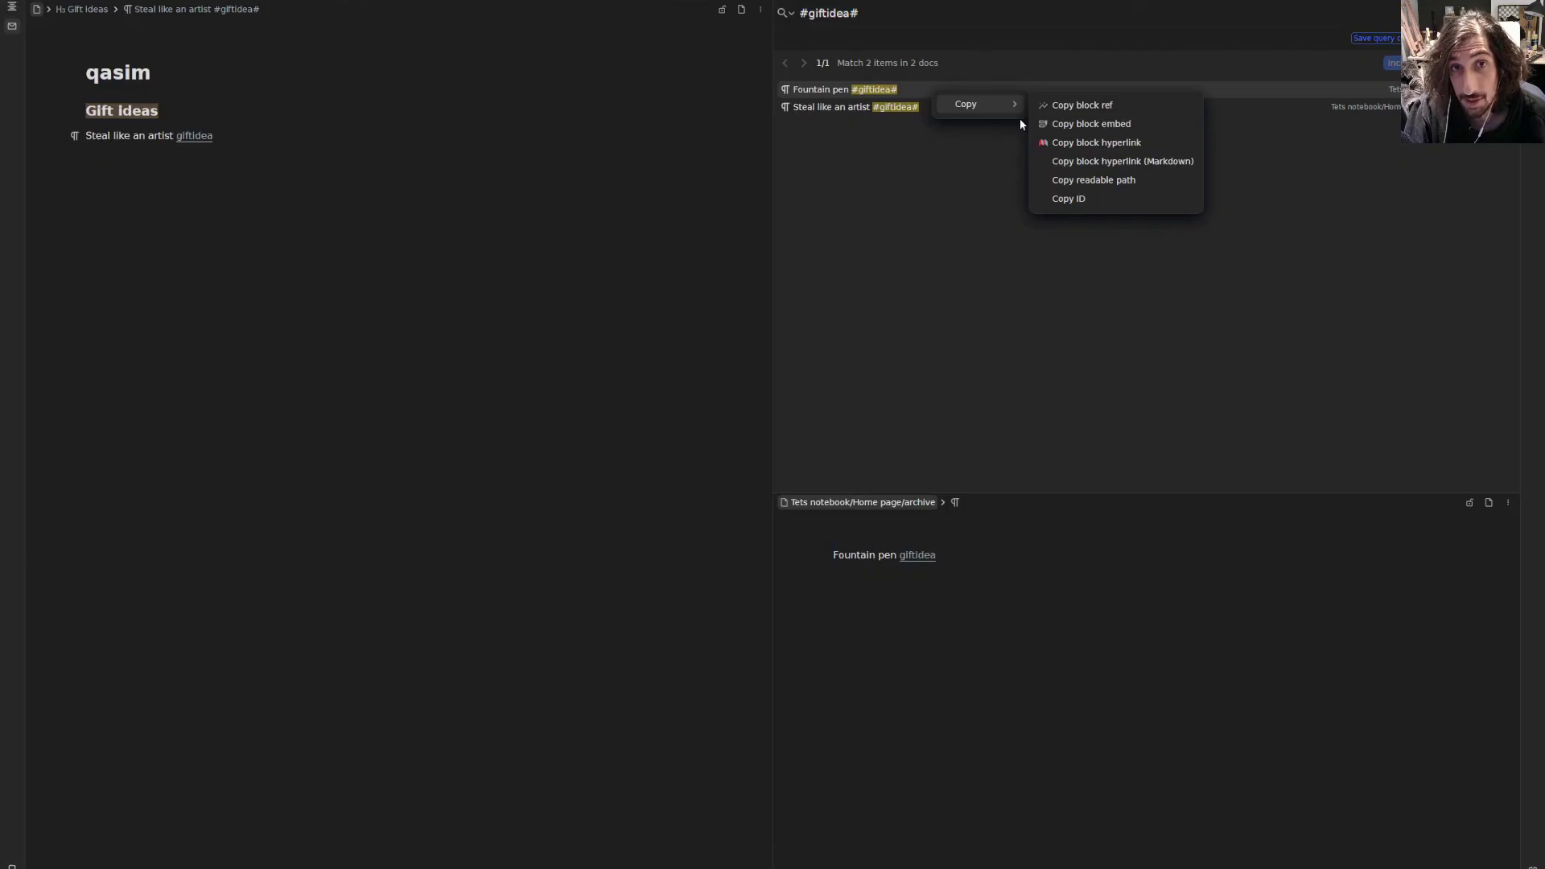
{"action": "left_click", "coordinate": [1085, 110]}
{"action": "left_click", "coordinate": [130, 209]}
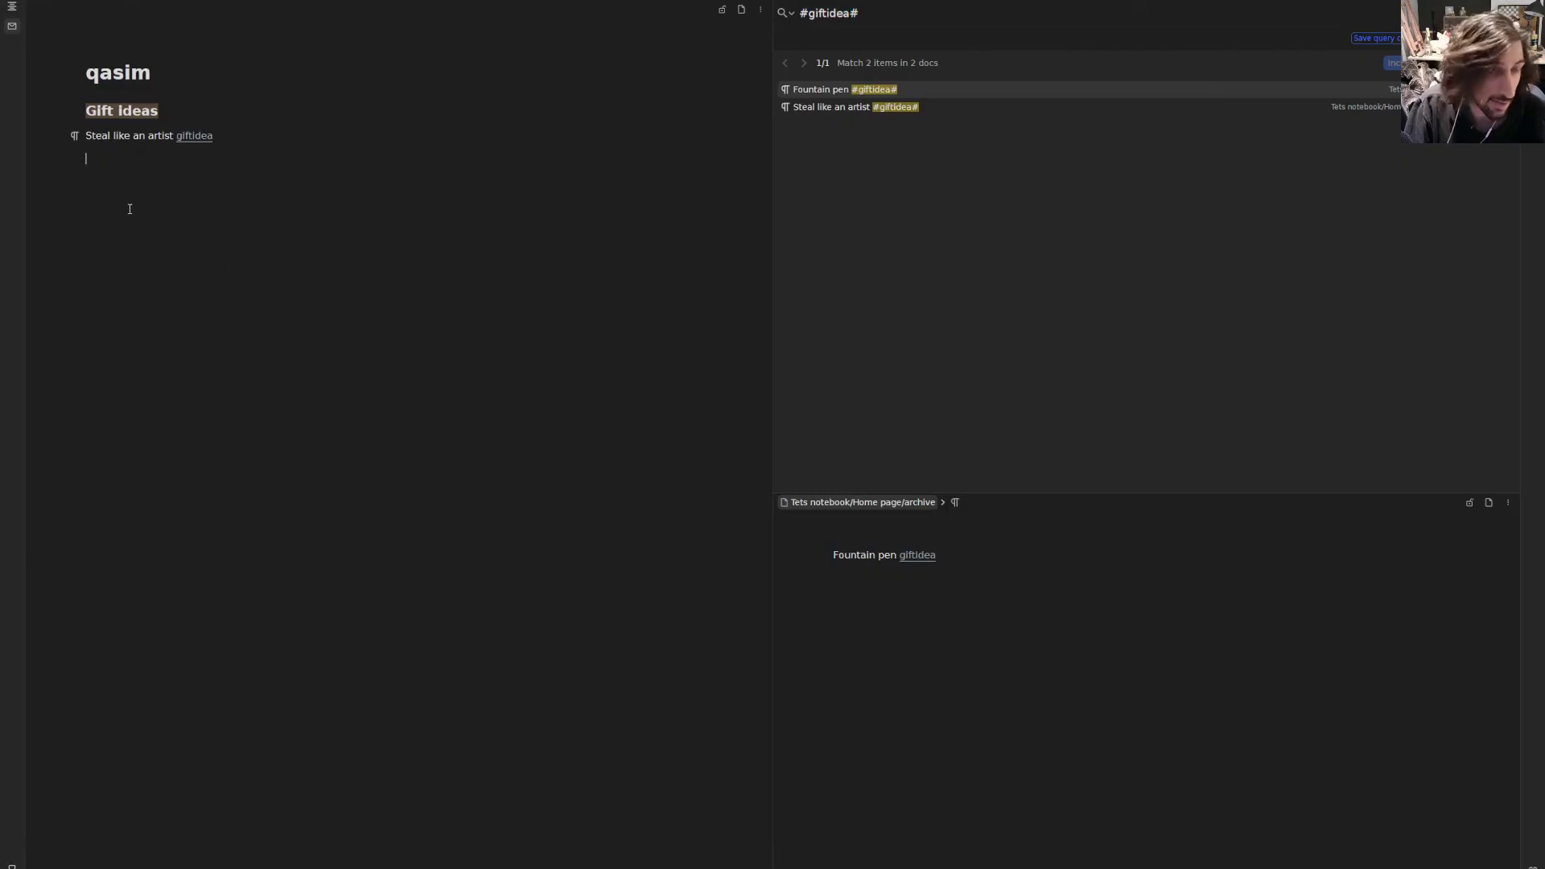
{"action": "key", "text": "ctrl+v"}
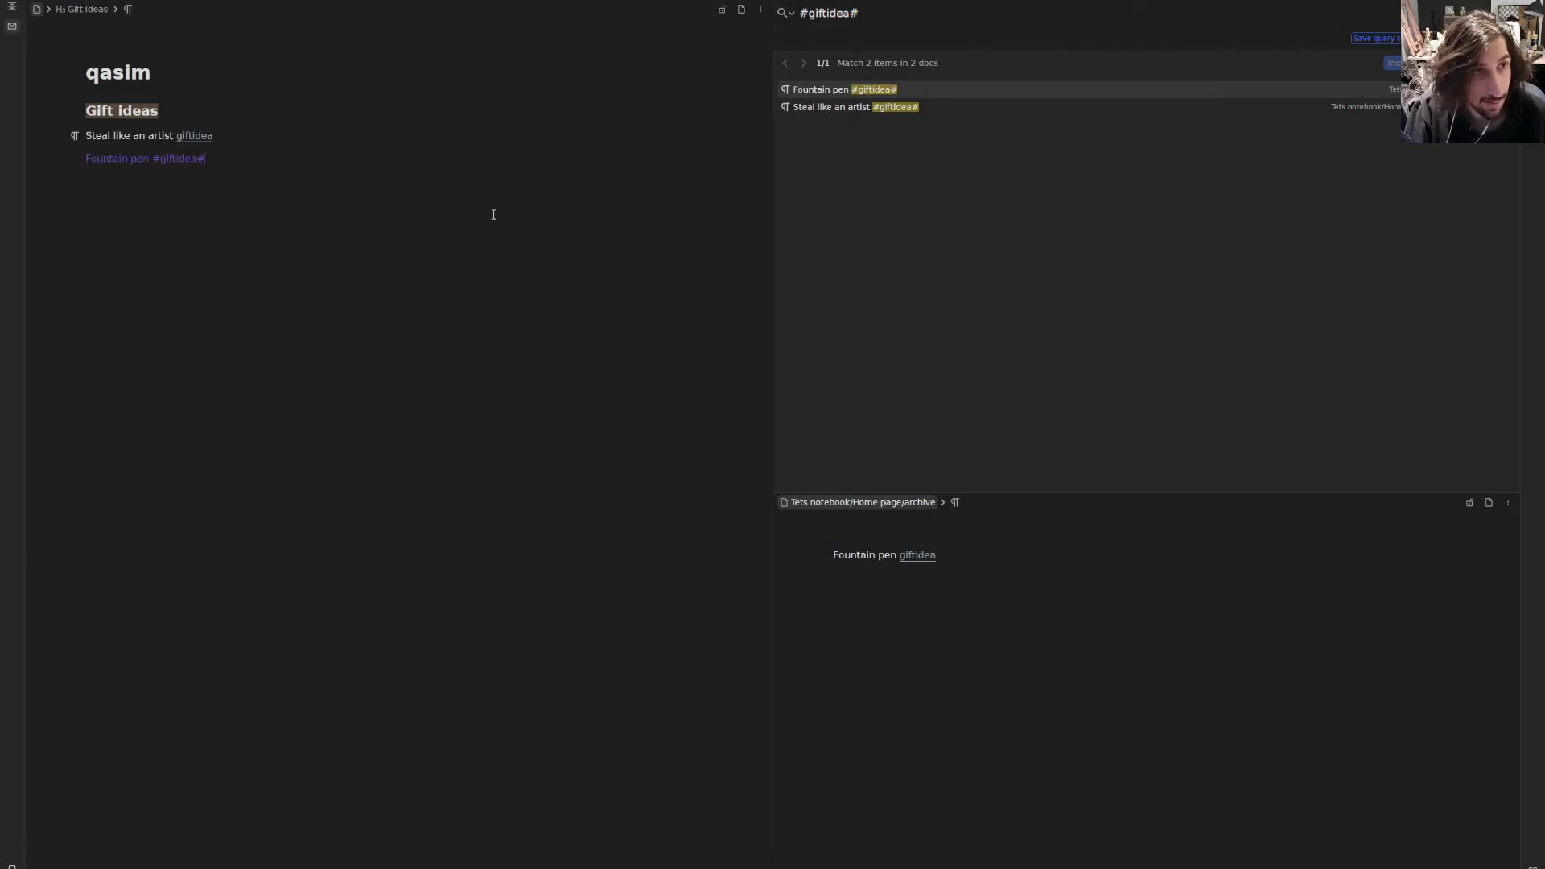
{"action": "key", "text": "ctrl+z"}
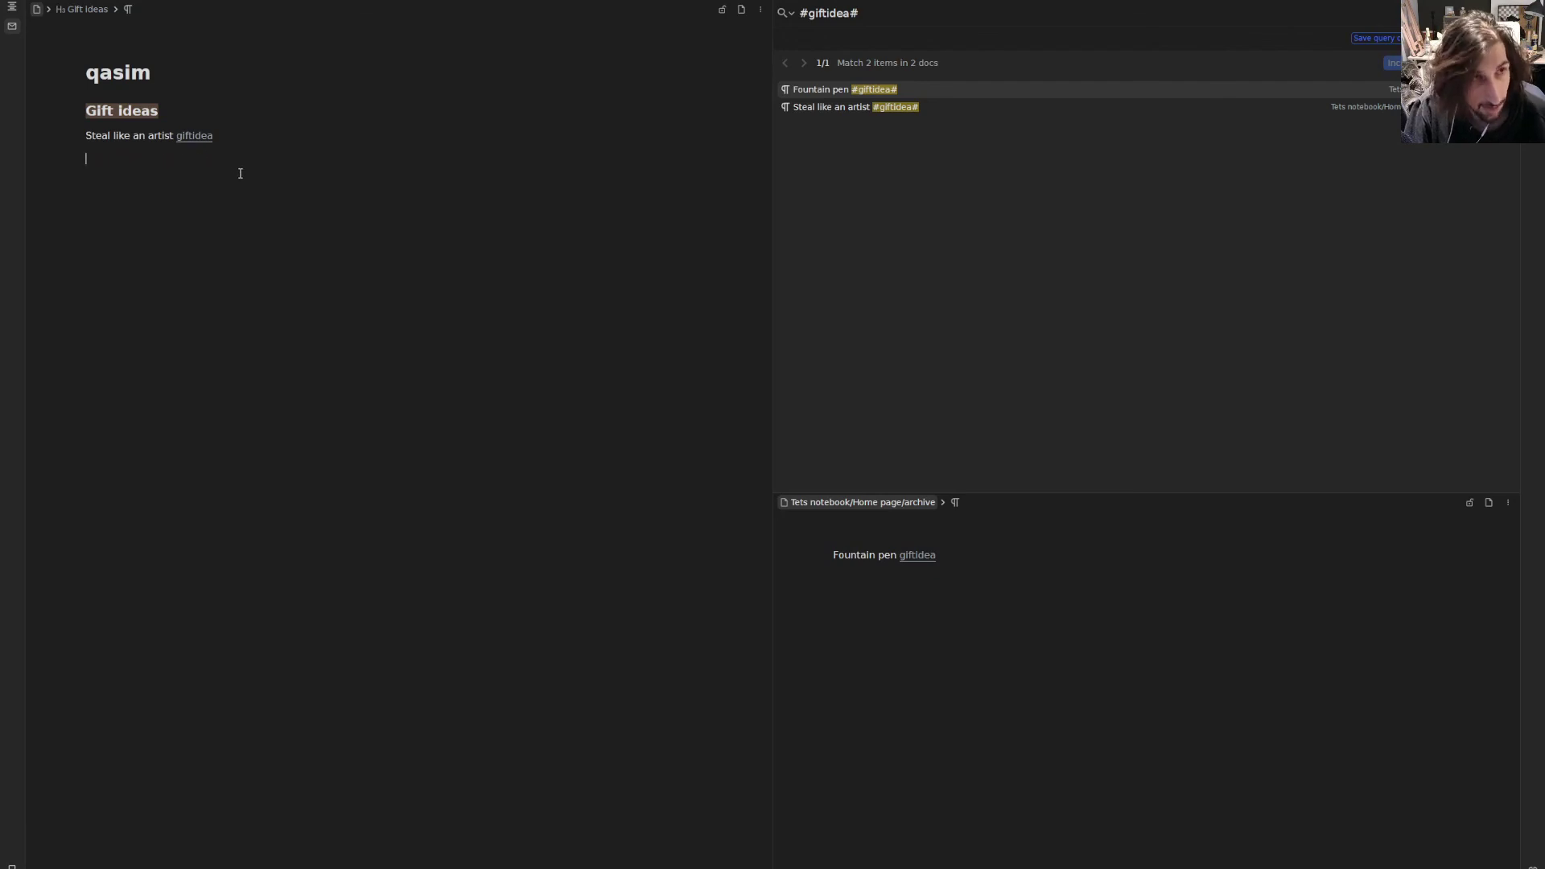
- Copy the Fountain pen block ref again and select, then deselect, the empty line under the gift idea
{"action": "right_click", "coordinate": [904, 90]}
{"action": "mouse_move", "coordinate": [957, 100]}
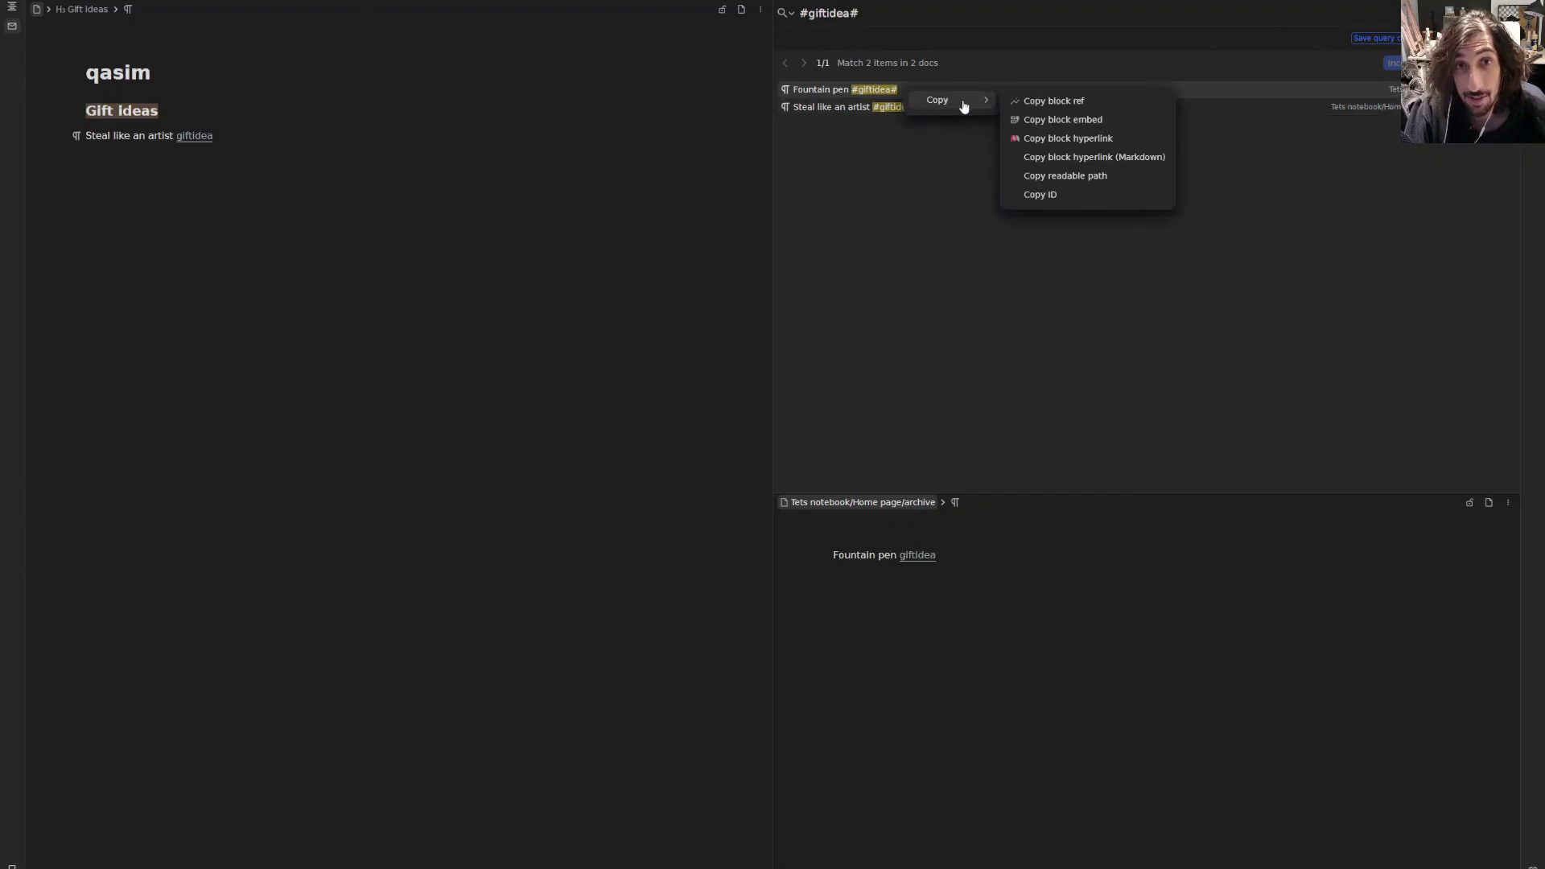
{"action": "left_click", "coordinate": [1070, 100]}
{"action": "left_click", "coordinate": [171, 161]}
{"action": "key", "text": "Escape"}
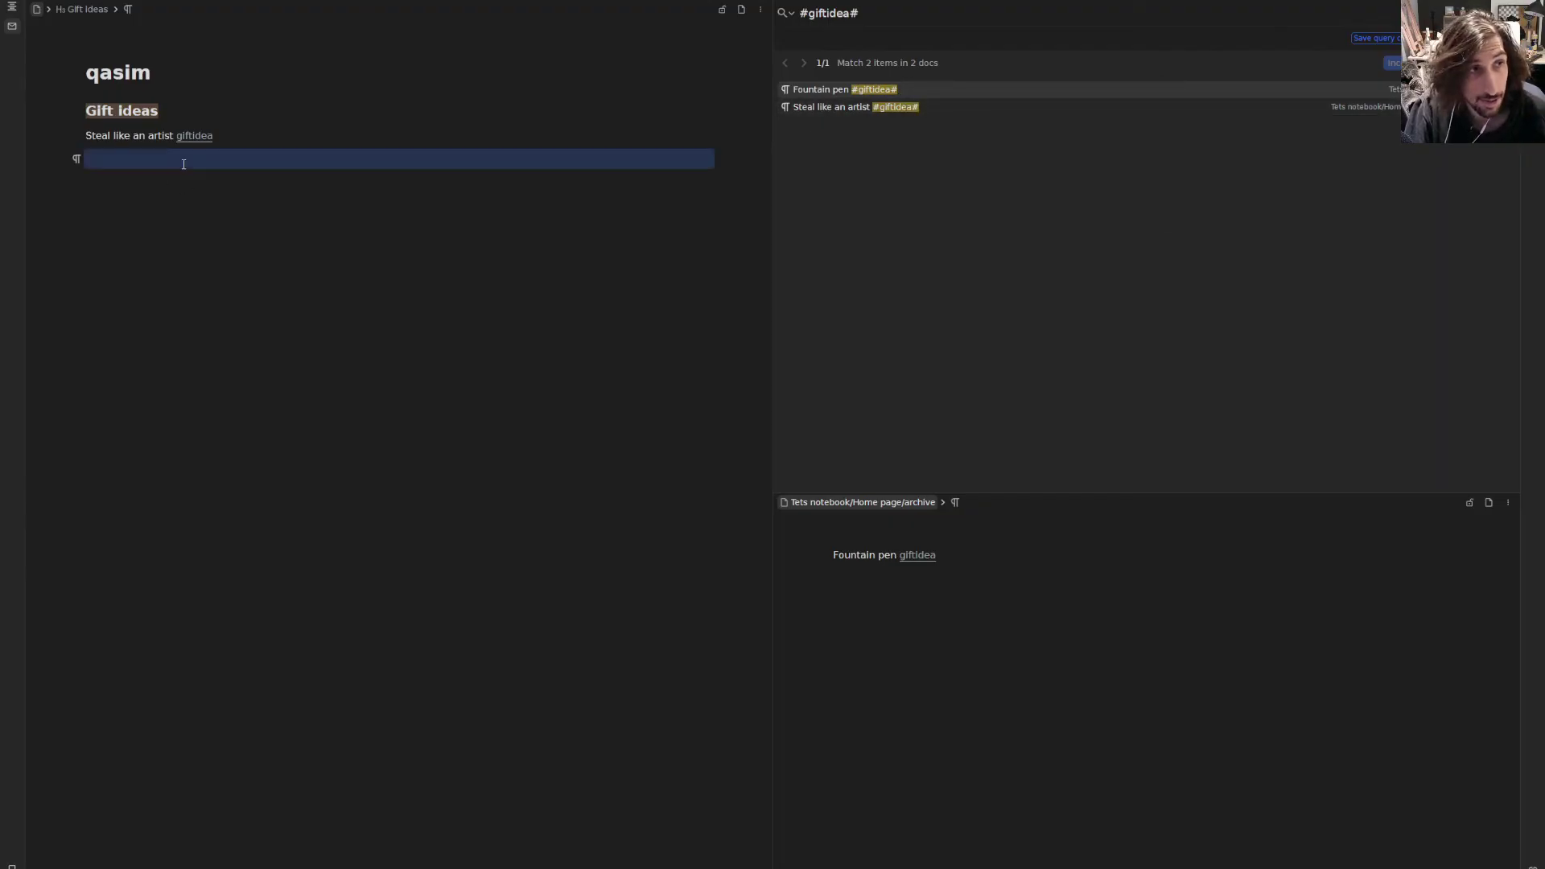
{"action": "key", "text": "Escape"}
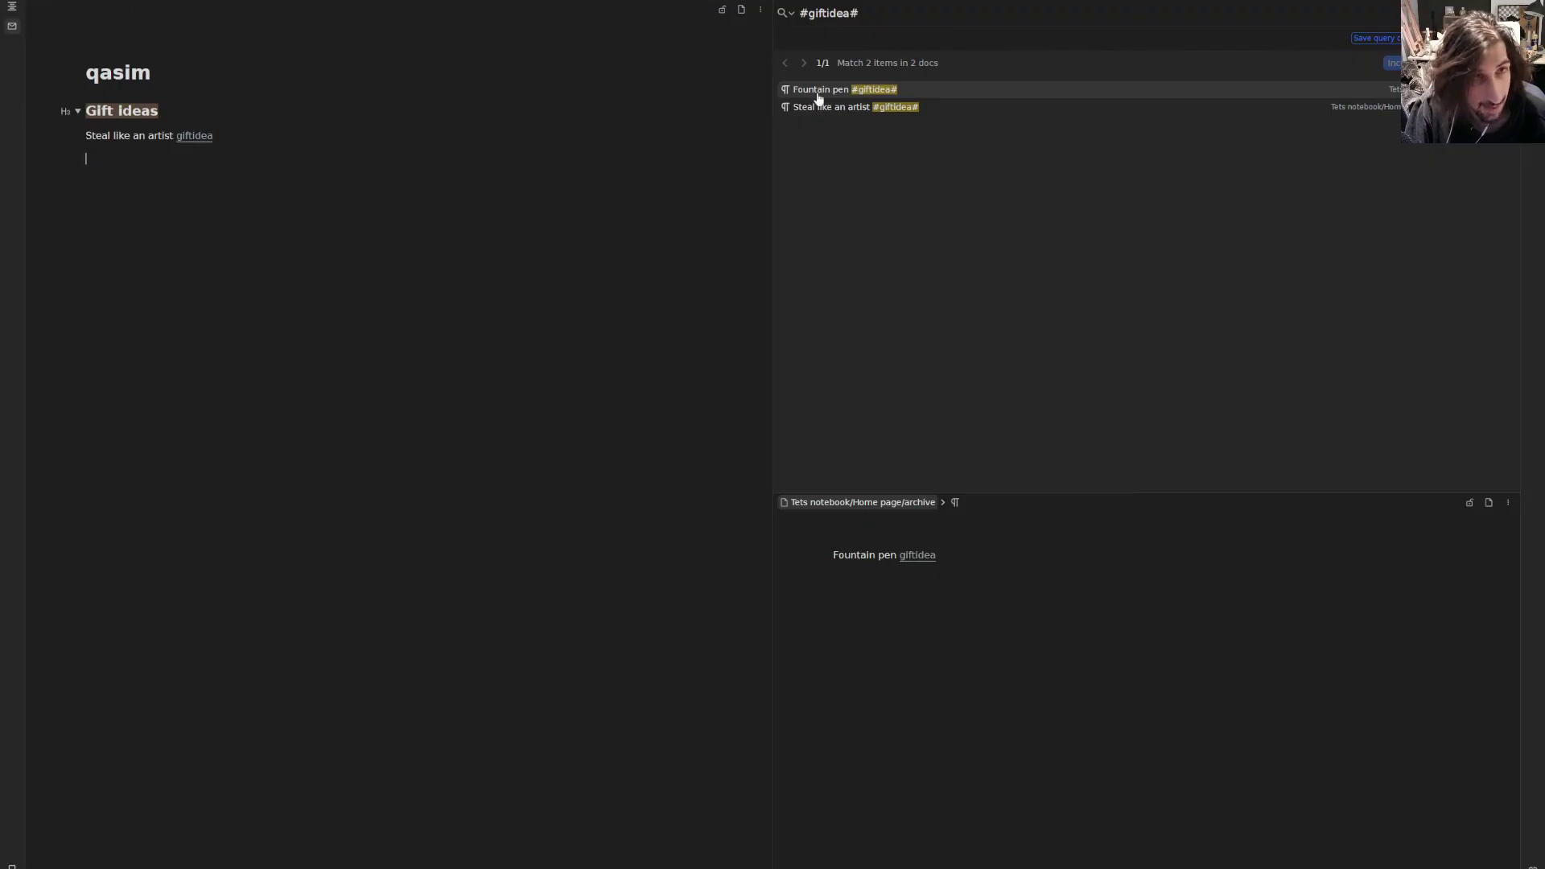
- Paste the Fountain pen ref onto the empty line, delete it, and close the giftidea search
{"action": "right_click", "coordinate": [877, 90]}
{"action": "mouse_move", "coordinate": [942, 103]}
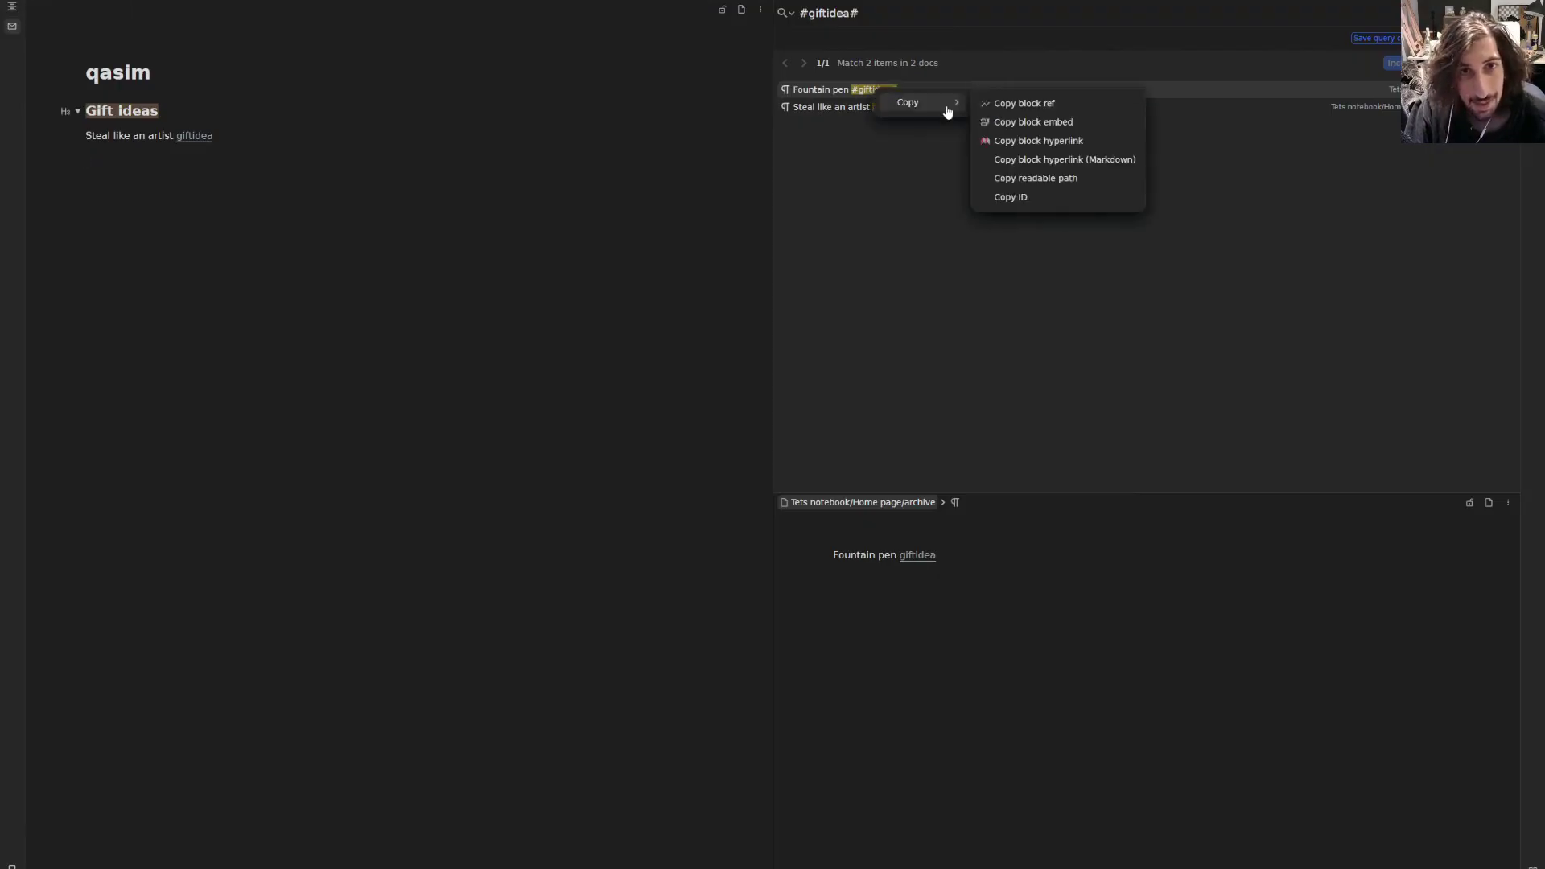
{"action": "left_click", "coordinate": [1054, 107]}
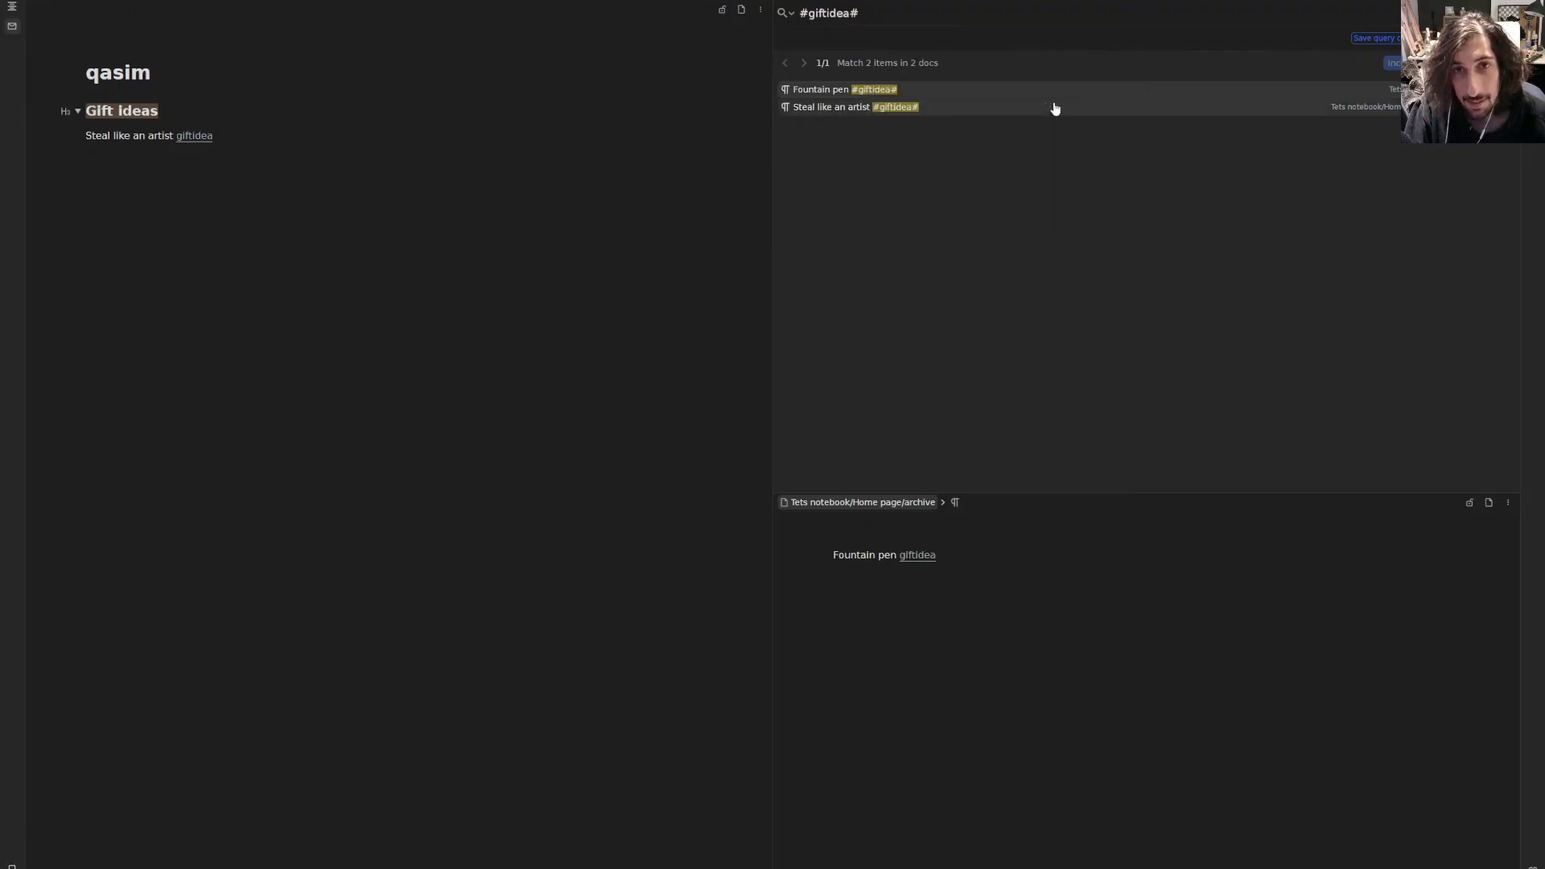
{"action": "left_click", "coordinate": [127, 153]}
{"action": "key", "text": "ctrl+v"}
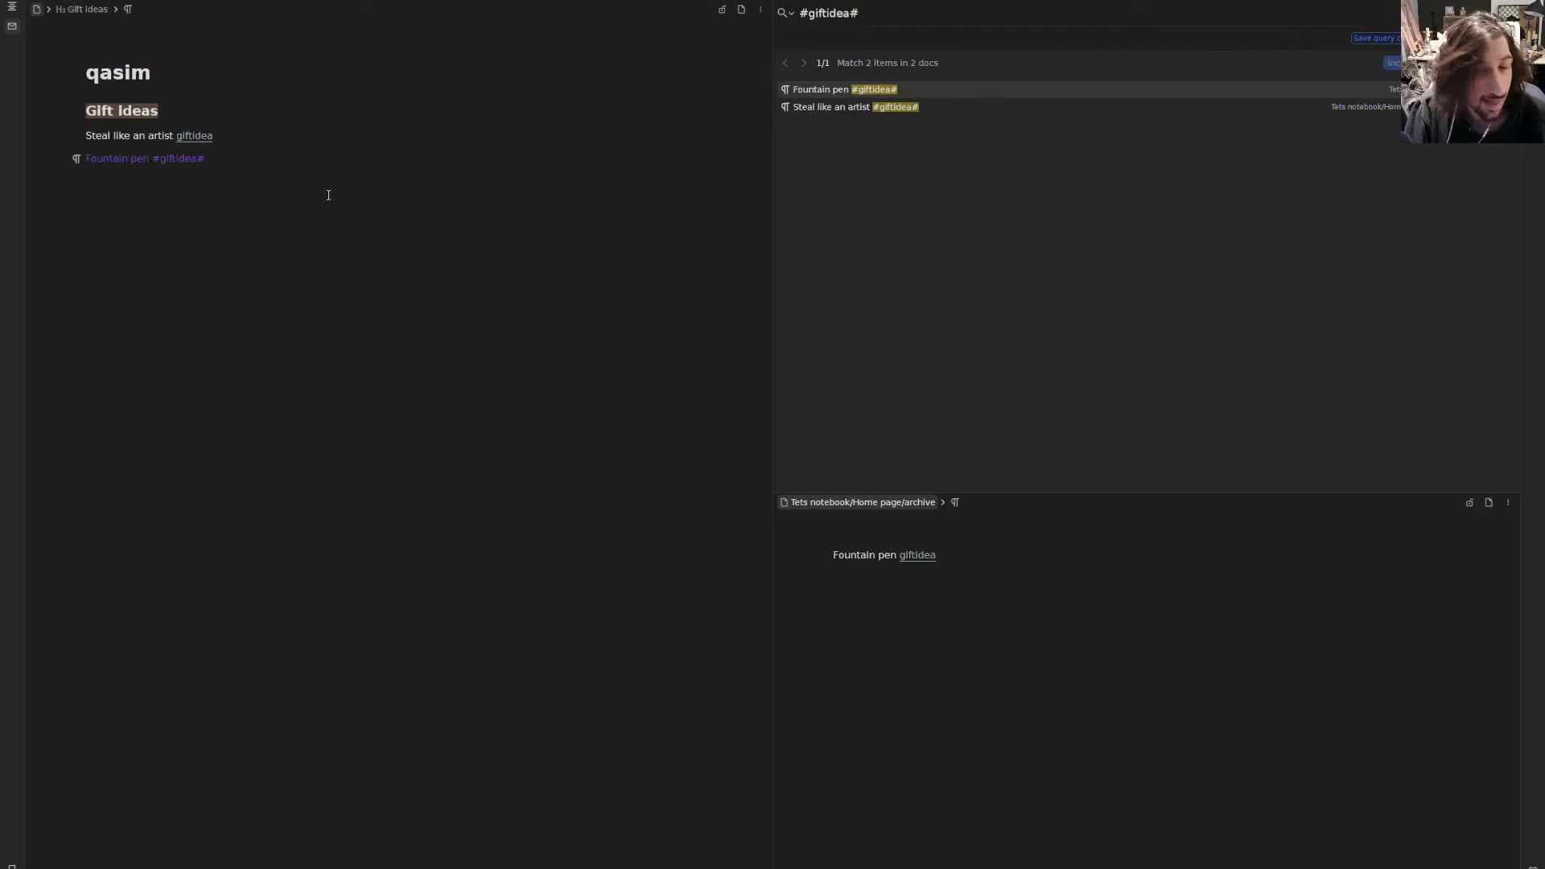
{"action": "left_click_drag", "start_coordinate": [207, 158], "coordinate": [83, 154]}
{"action": "key", "text": "BackSpace"}
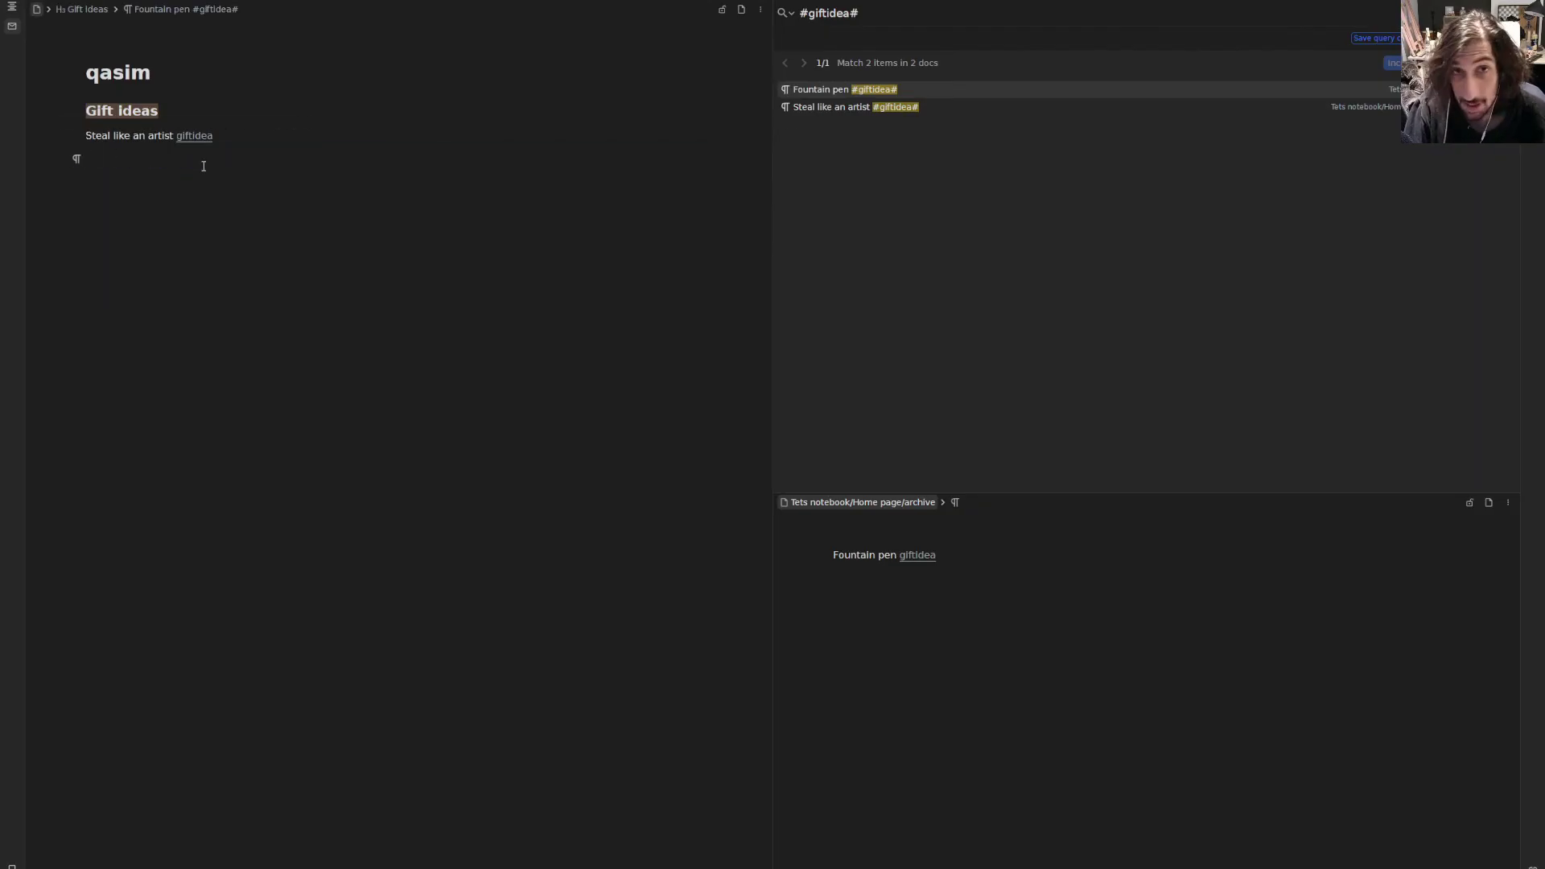
{"action": "left_click", "coordinate": [833, 2]}
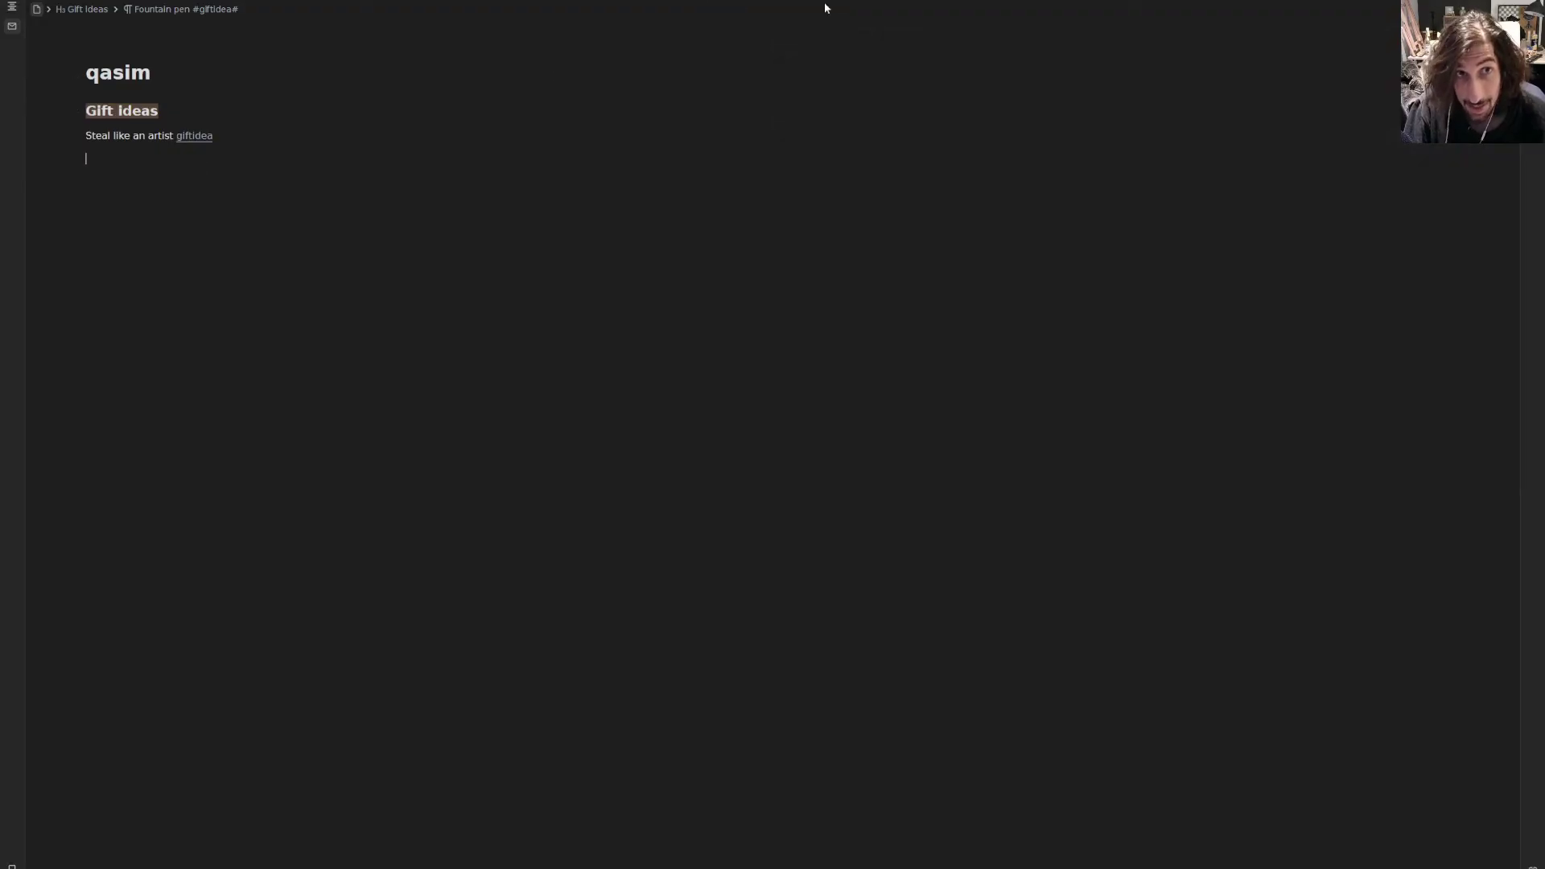
- Show the Home page's local graph in a widened side panel, visiting people in my life and returning
{"action": "left_click", "coordinate": [161, 1]}
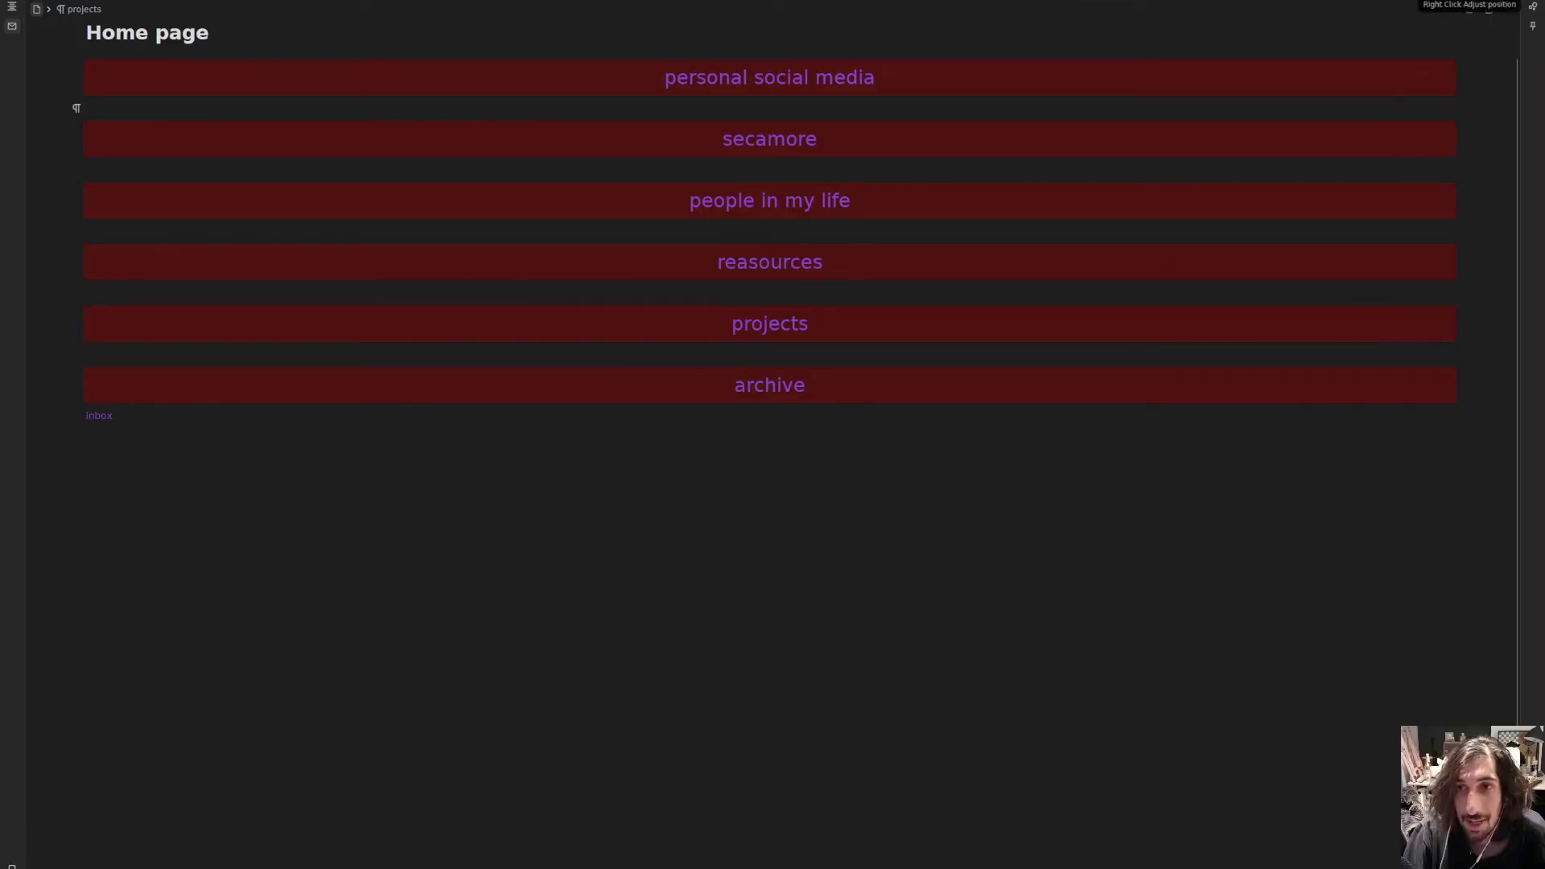
{"action": "left_click", "coordinate": [1533, 7]}
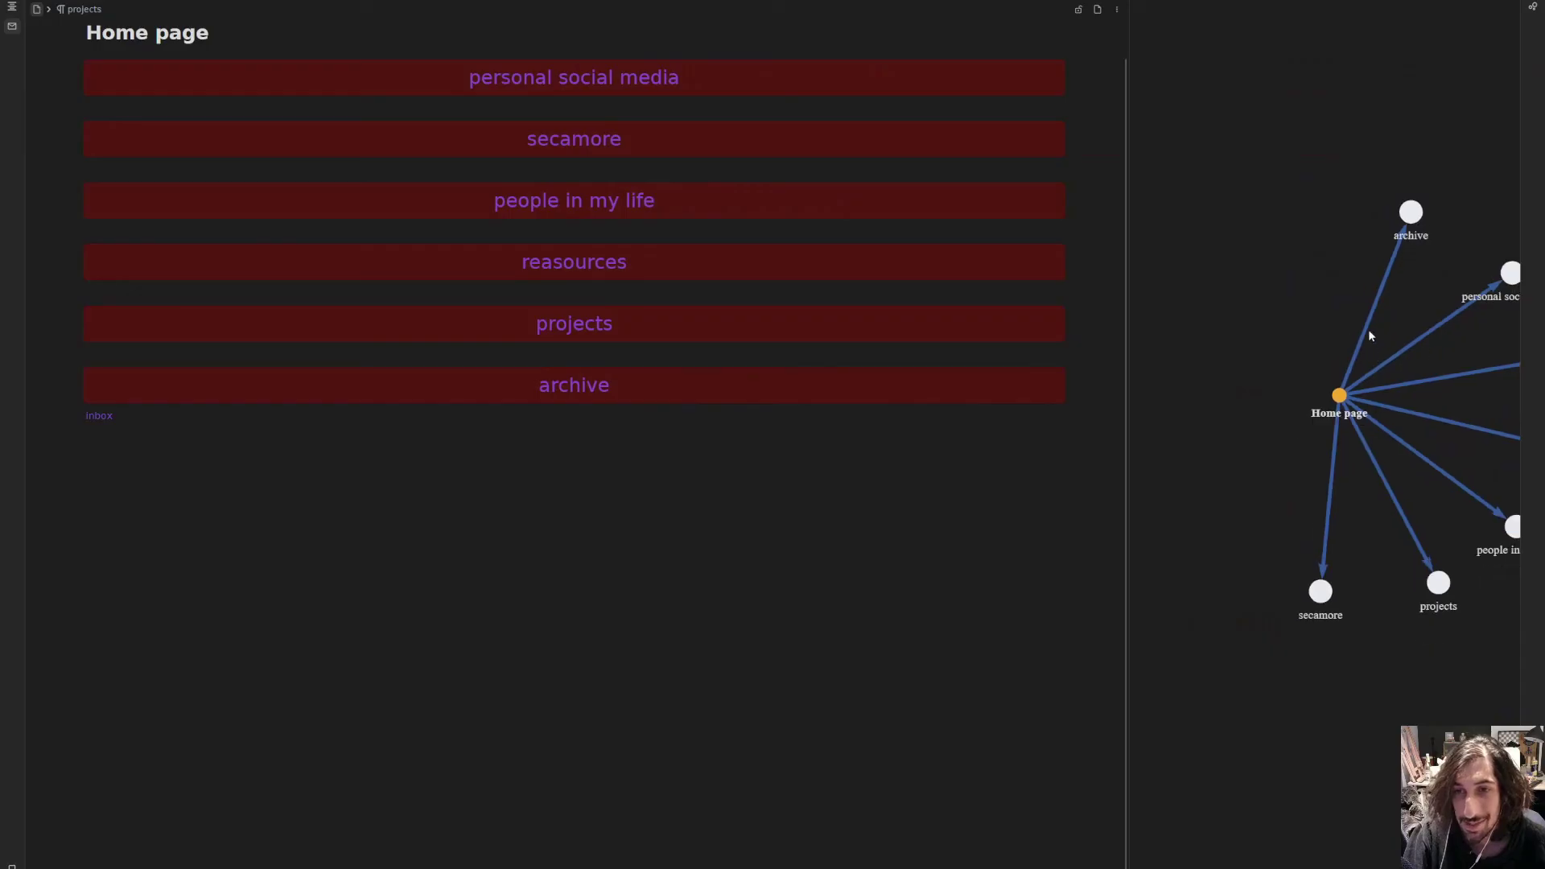
{"action": "scroll", "coordinate": [1384, 326], "scroll_direction": "down", "scroll_amount": 5}
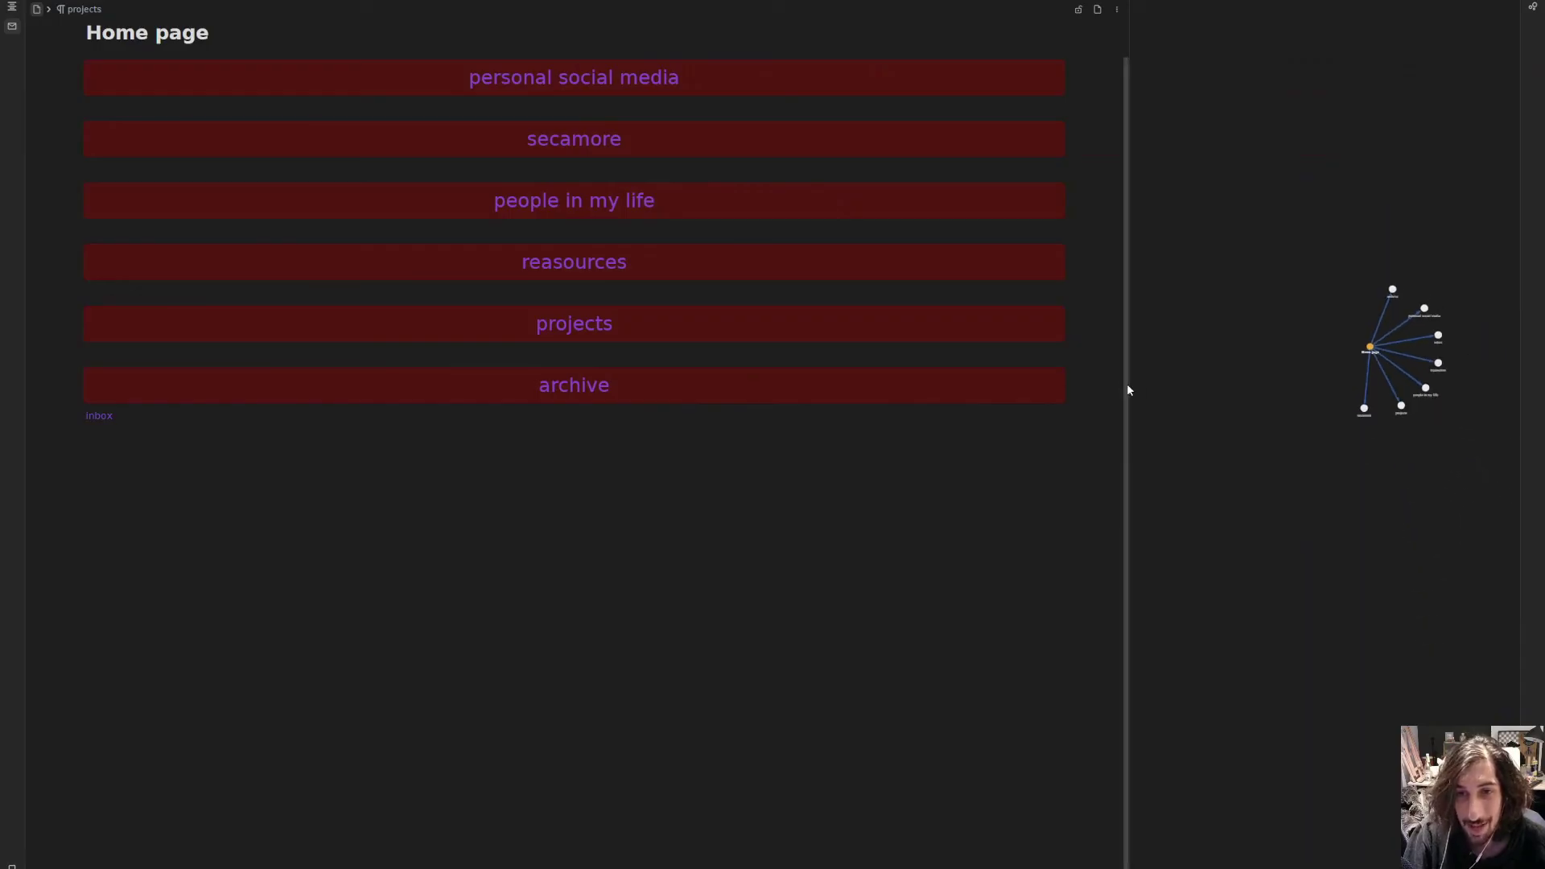
{"action": "left_click_drag", "start_coordinate": [1126, 383], "coordinate": [968, 362]}
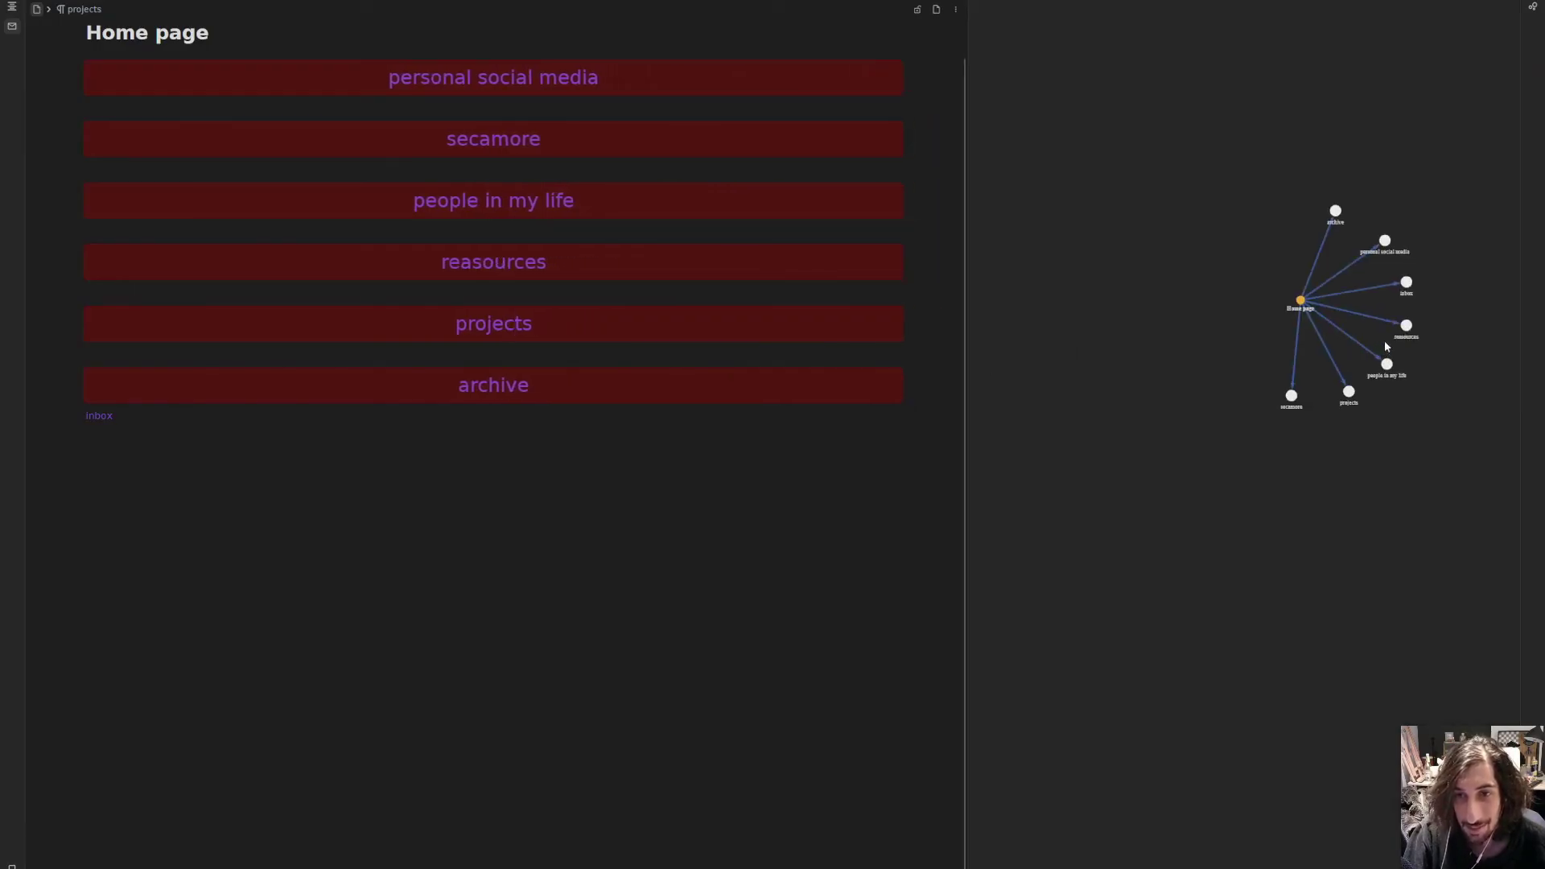
{"action": "scroll", "coordinate": [1400, 347], "scroll_direction": "up", "scroll_amount": 5}
{"action": "left_click", "coordinate": [1375, 372]}
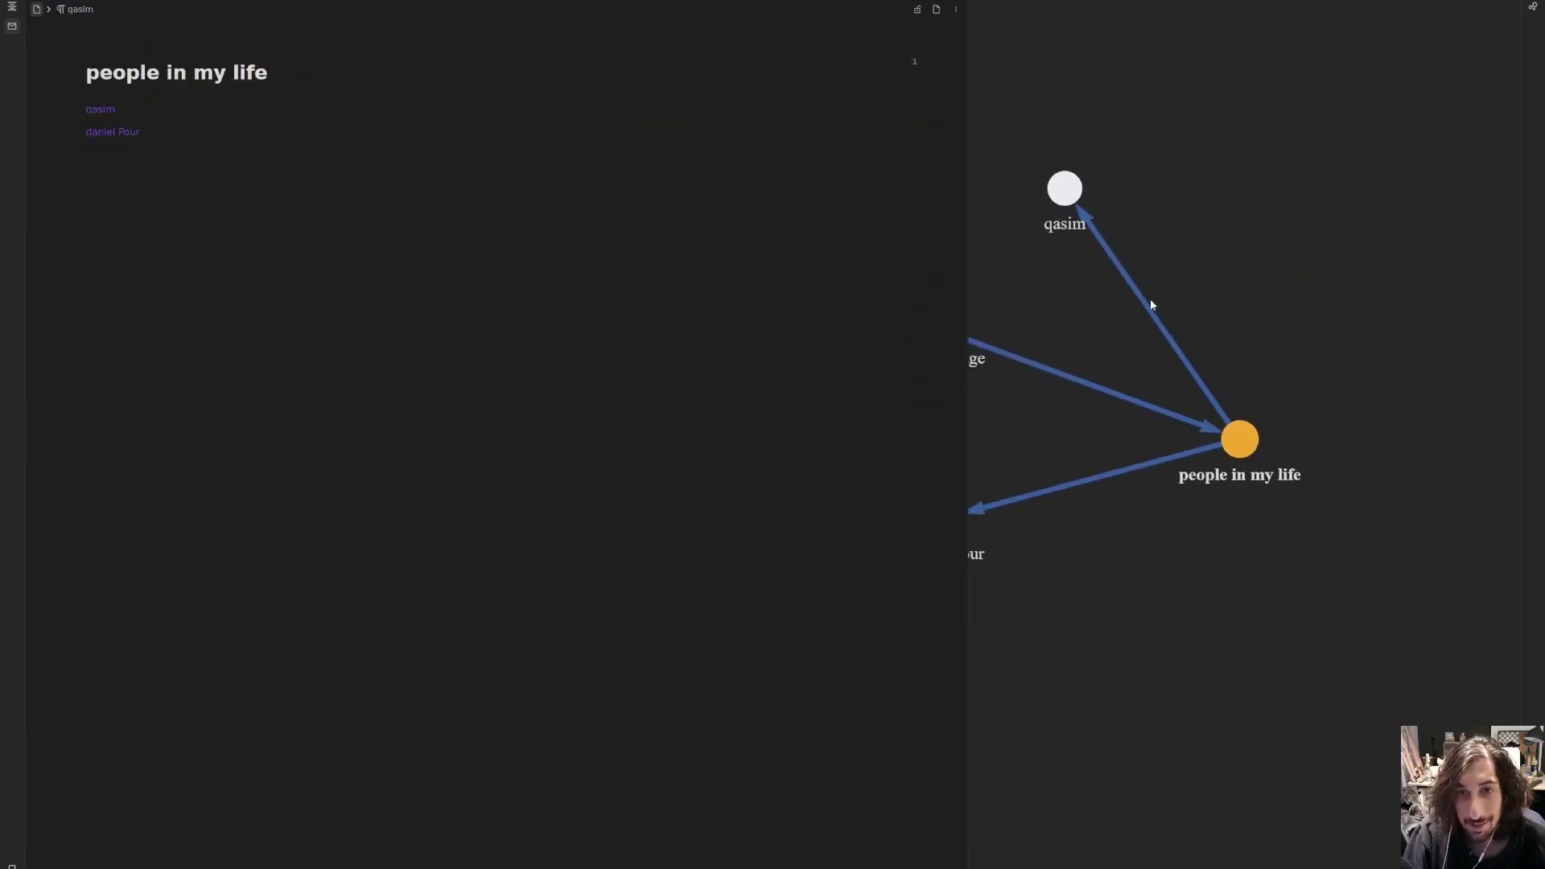
{"action": "scroll", "coordinate": [1161, 299], "scroll_direction": "down", "scroll_amount": 3}
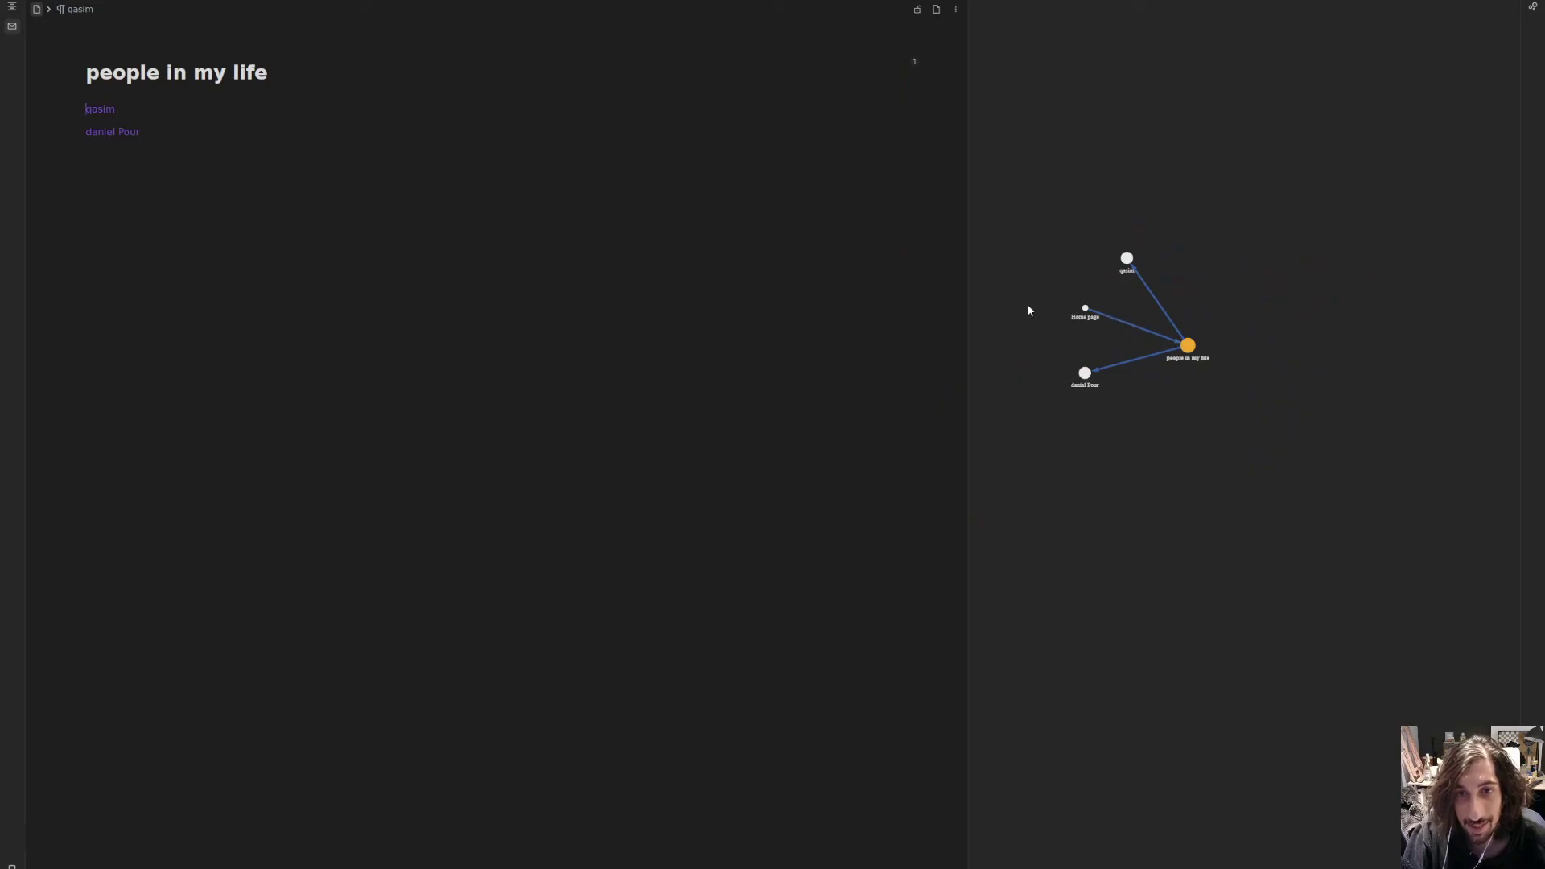
{"action": "left_click", "coordinate": [1086, 309]}
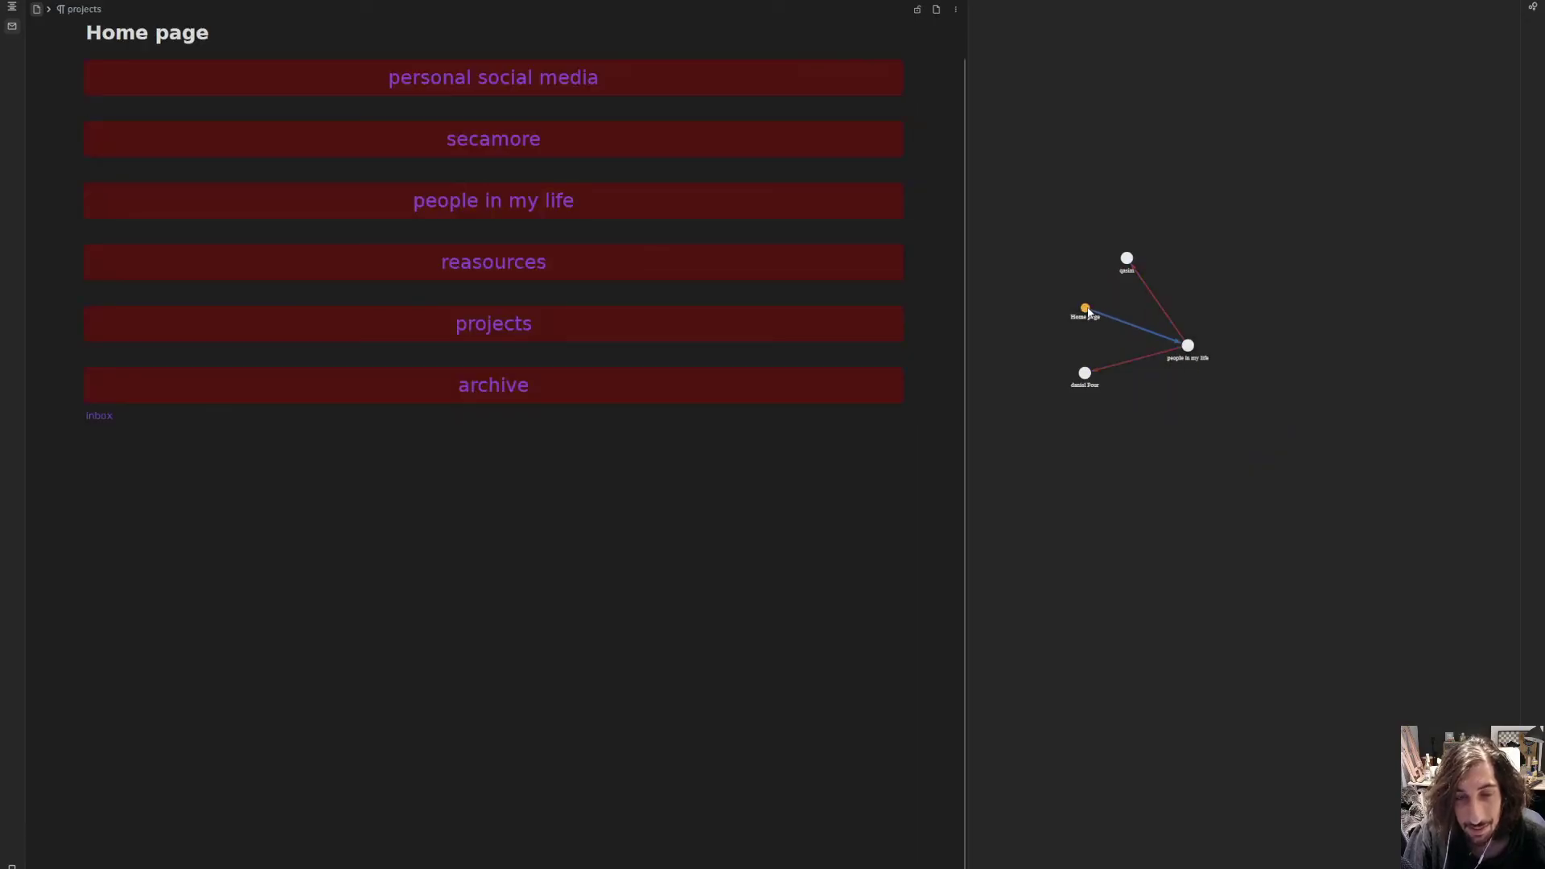
- Toggle between the whole-notebook graph and the Home page graph, then collapse the graph dock
{"action": "left_click", "coordinate": [1531, 11]}
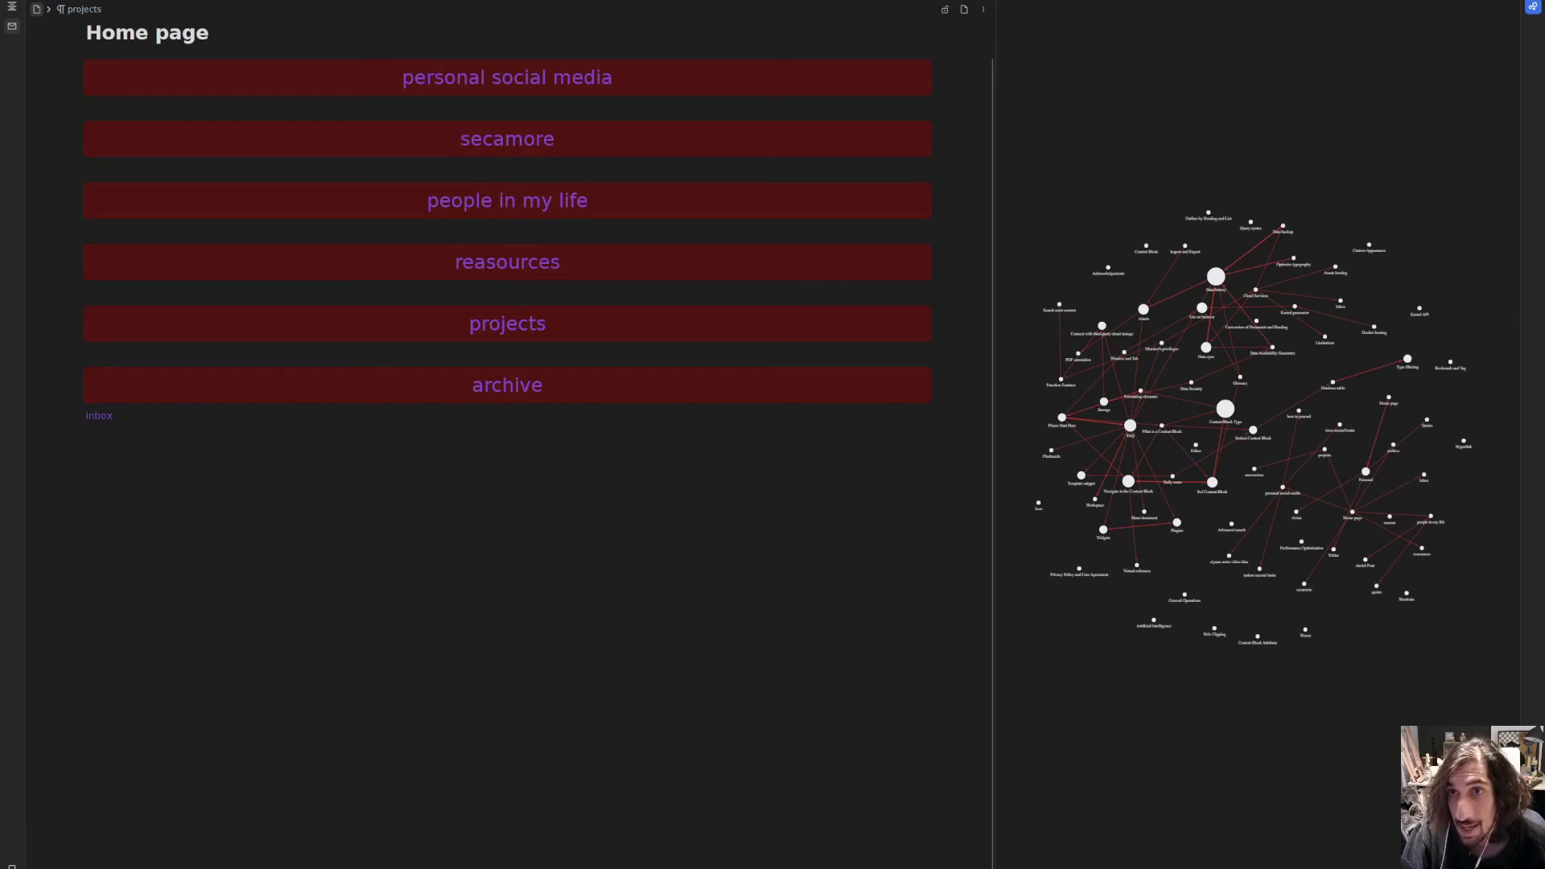
{"action": "left_click", "coordinate": [1532, 2]}
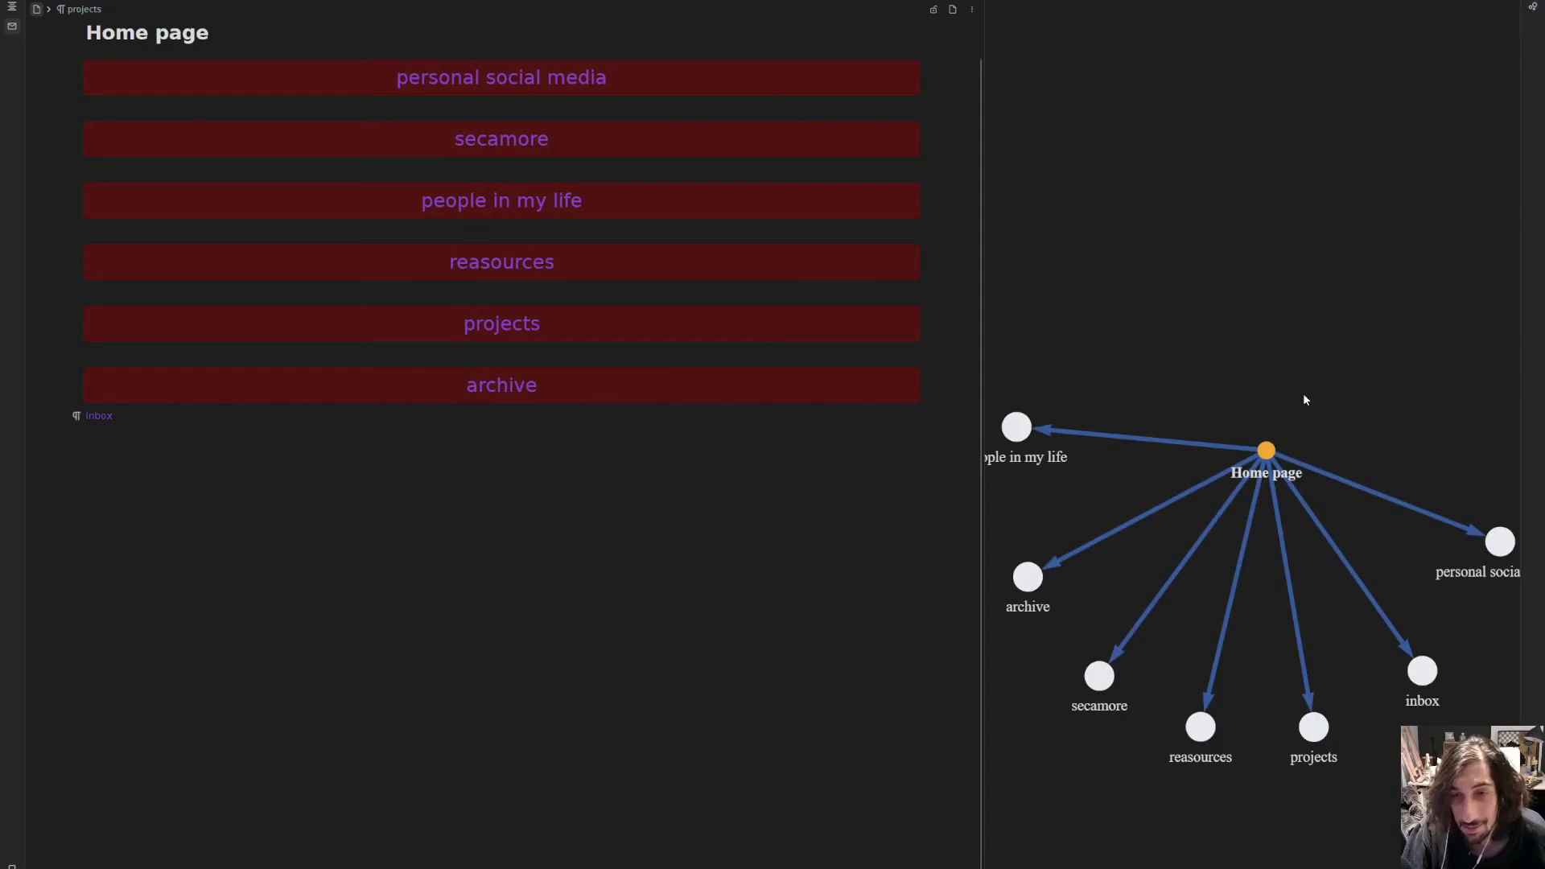
{"action": "left_click", "coordinate": [1534, 11]}
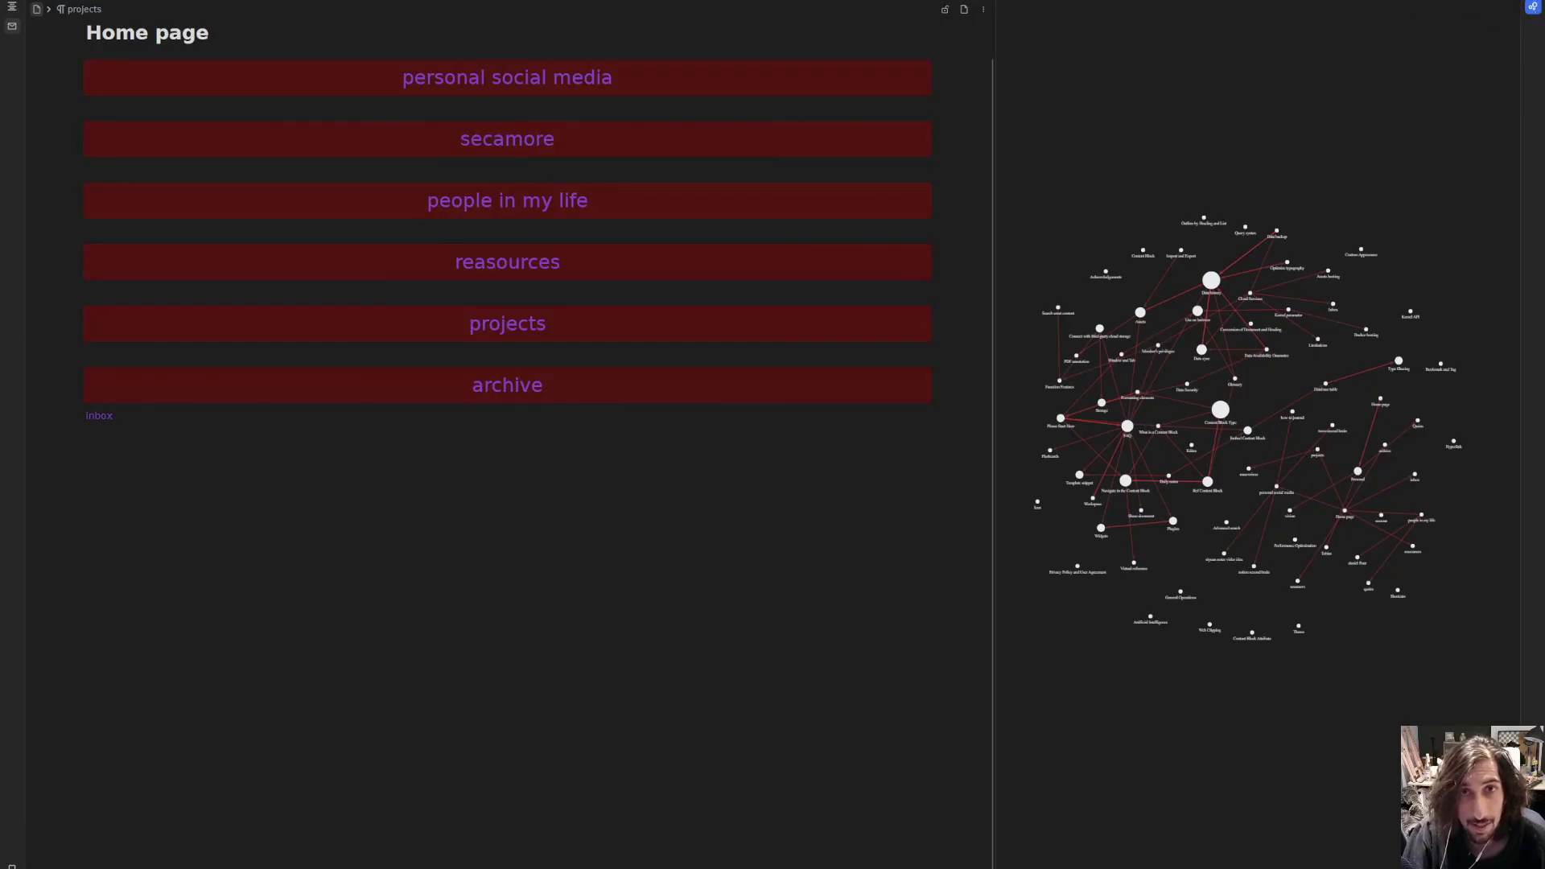
{"action": "left_click", "coordinate": [1535, 8]}
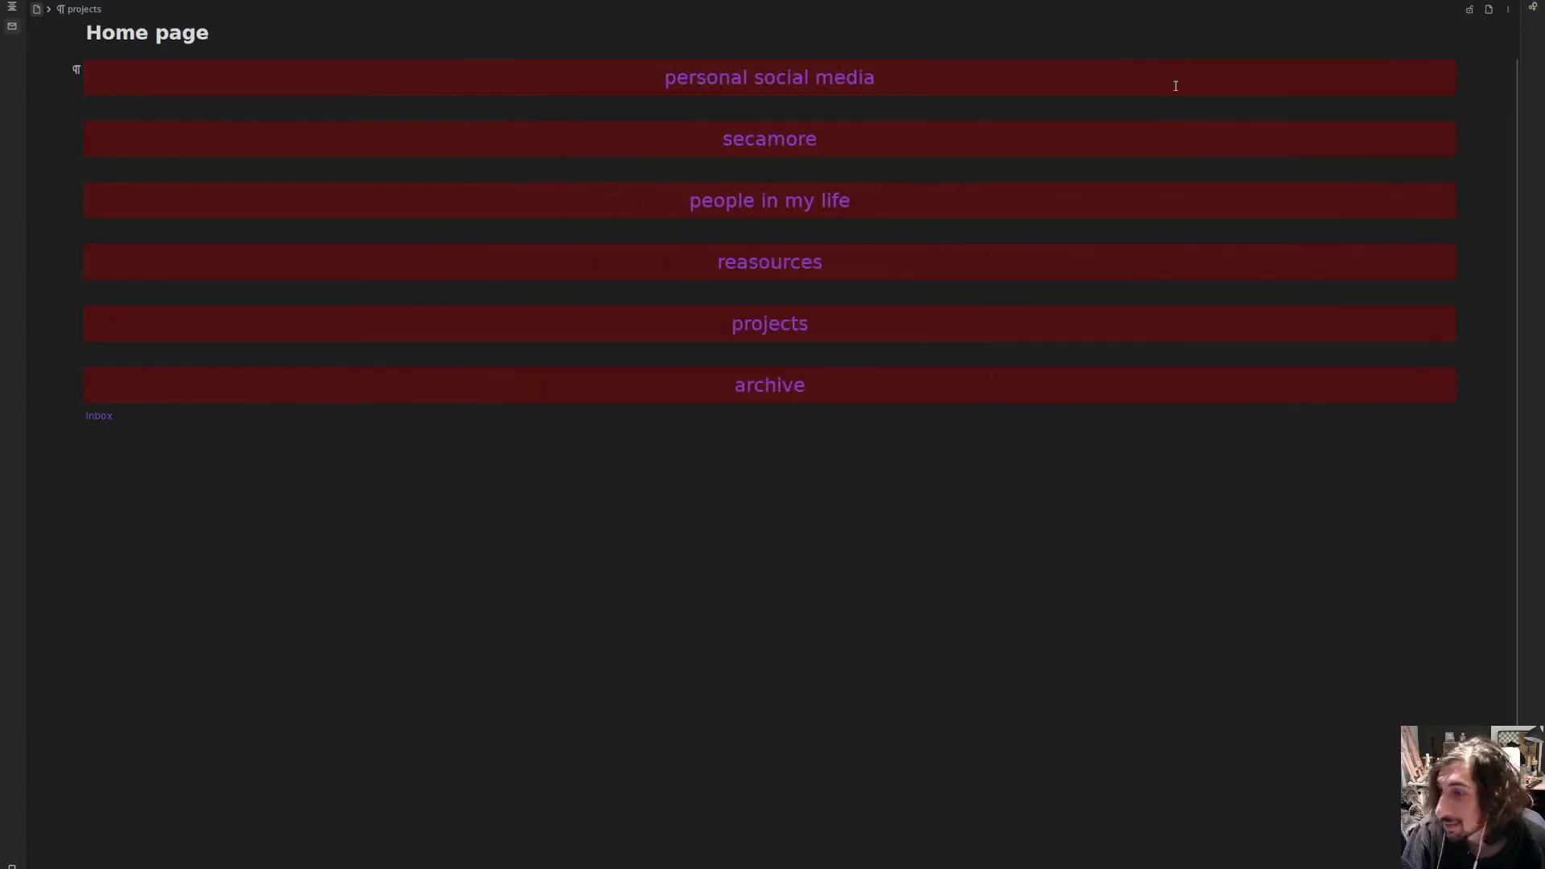